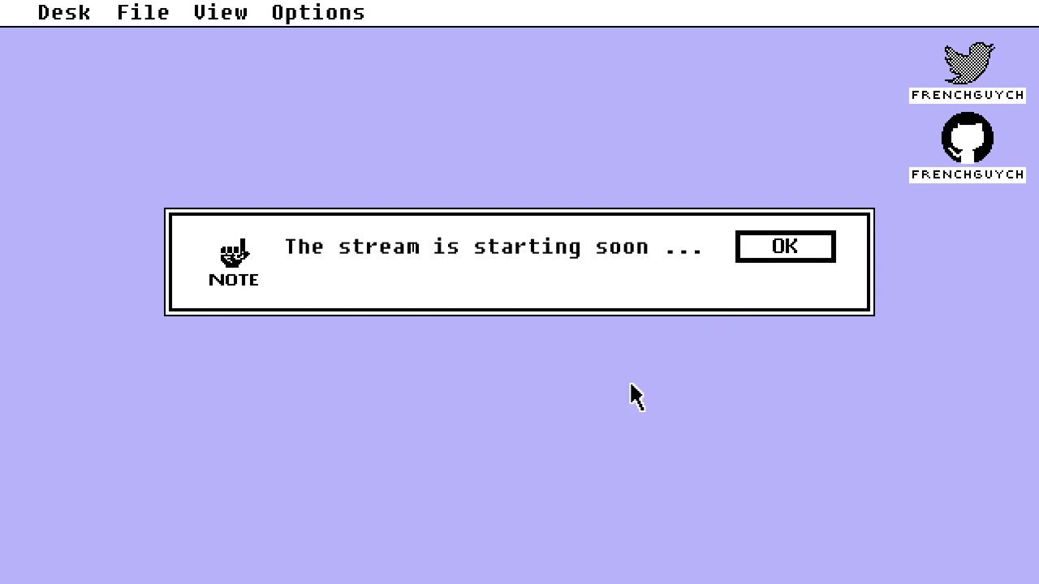
# Step: Dismiss the 'stream is starting soon' notice and switch the overlay to the Webcam view
pyautogui.click(786, 246)
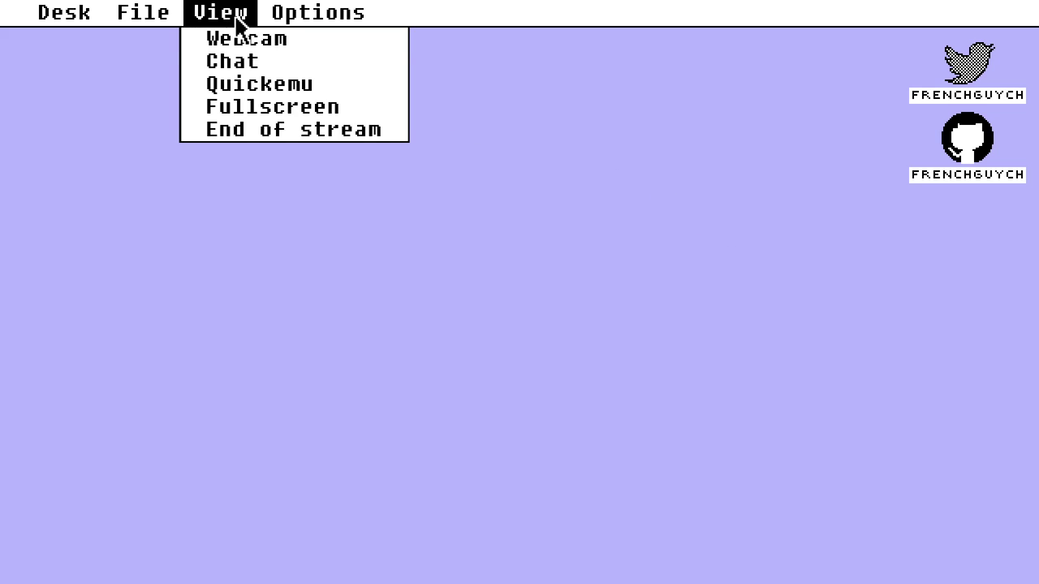
pyautogui.click(244, 38)
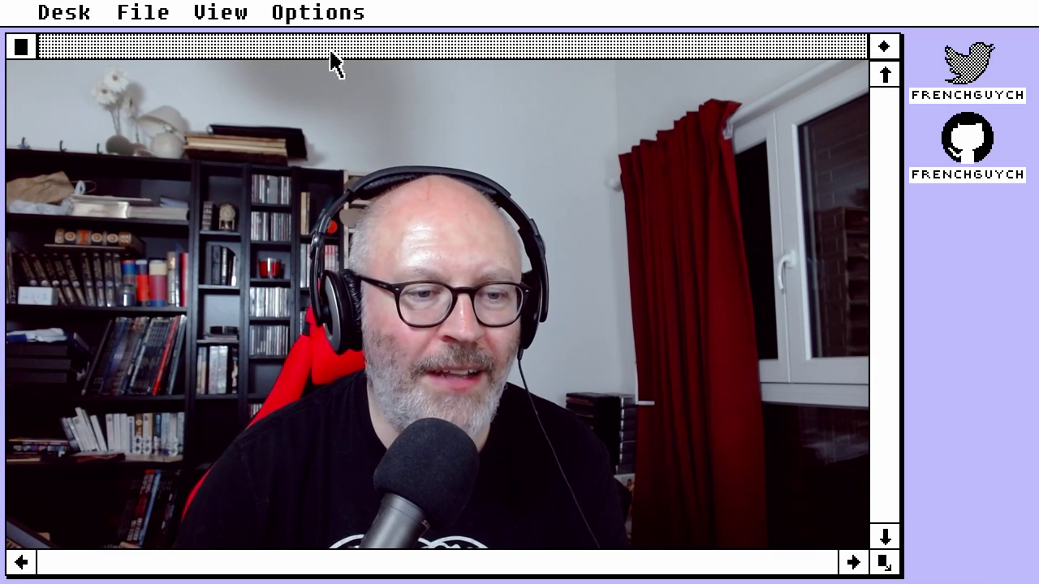
# Step: Add the Chat view so viewers' greetings show beside a smaller webcam window
pyautogui.click(221, 12)
pyautogui.click(273, 69)
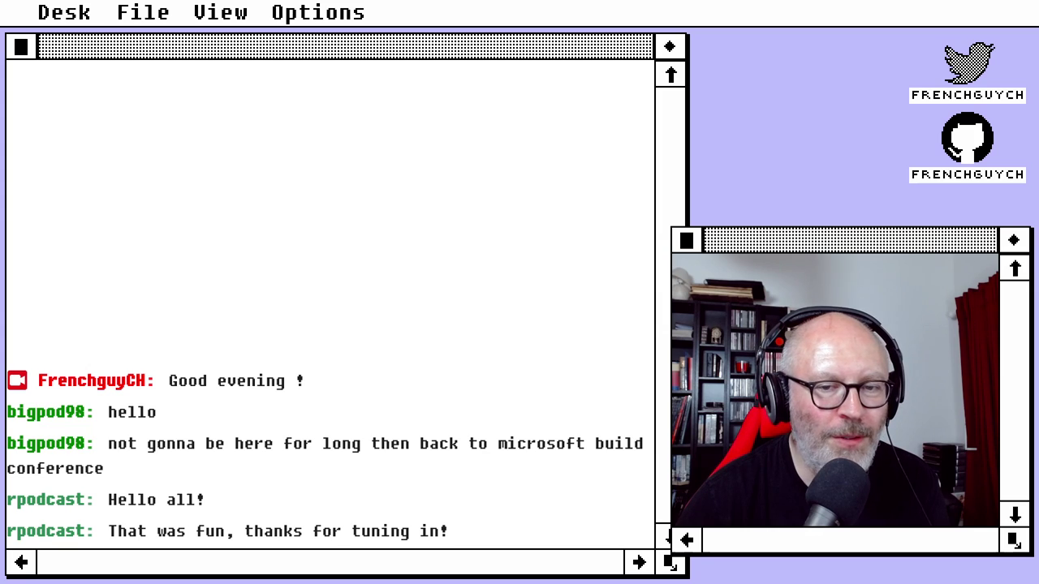
pyautogui.click(233, 18)
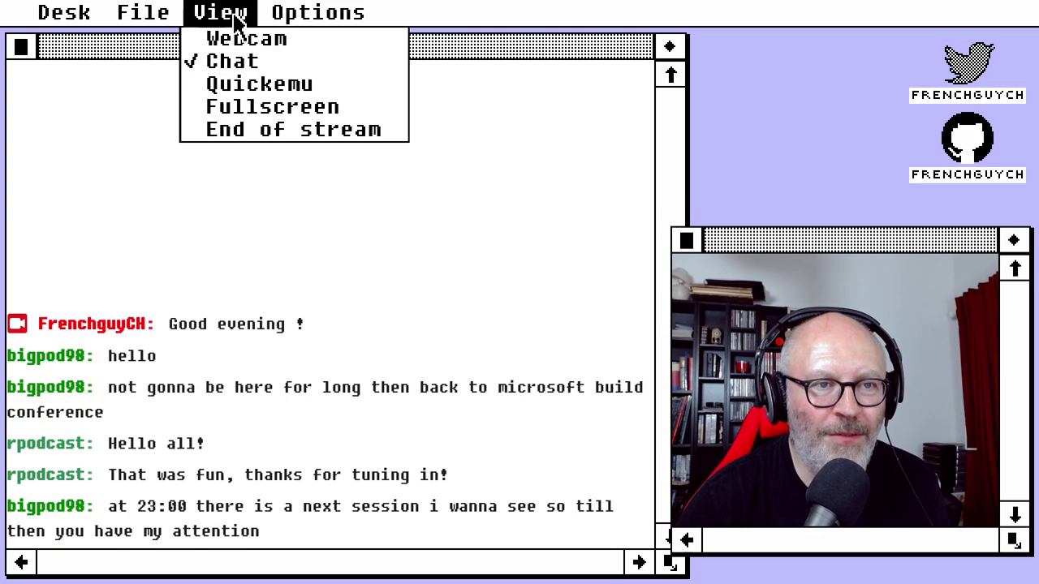
# Step: Show the Quickemu VM running Glimpse and list the File > Create image generators
pyautogui.click(302, 87)
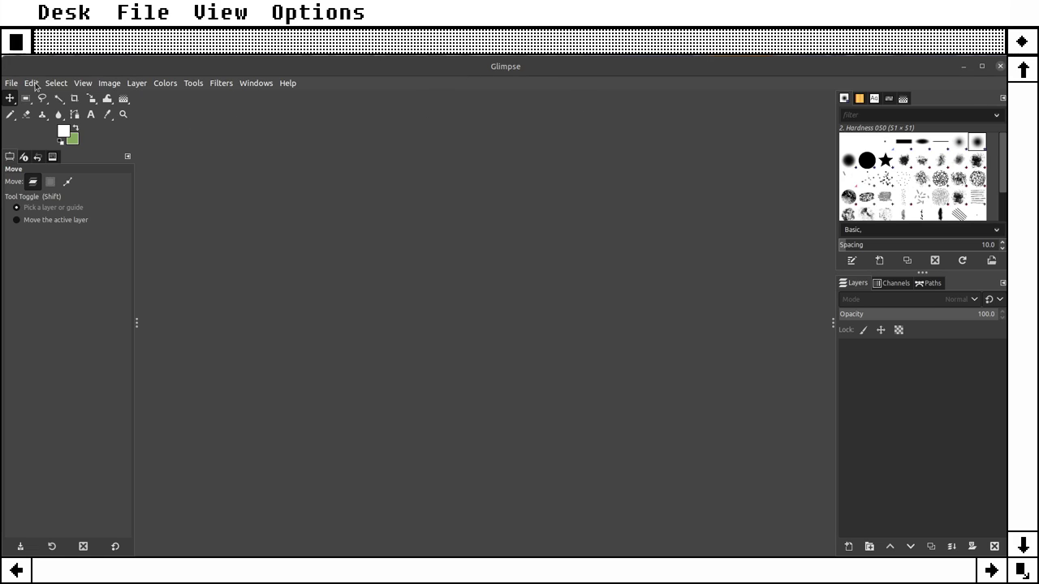
pyautogui.click(10, 85)
pyautogui.moveTo(49, 111)
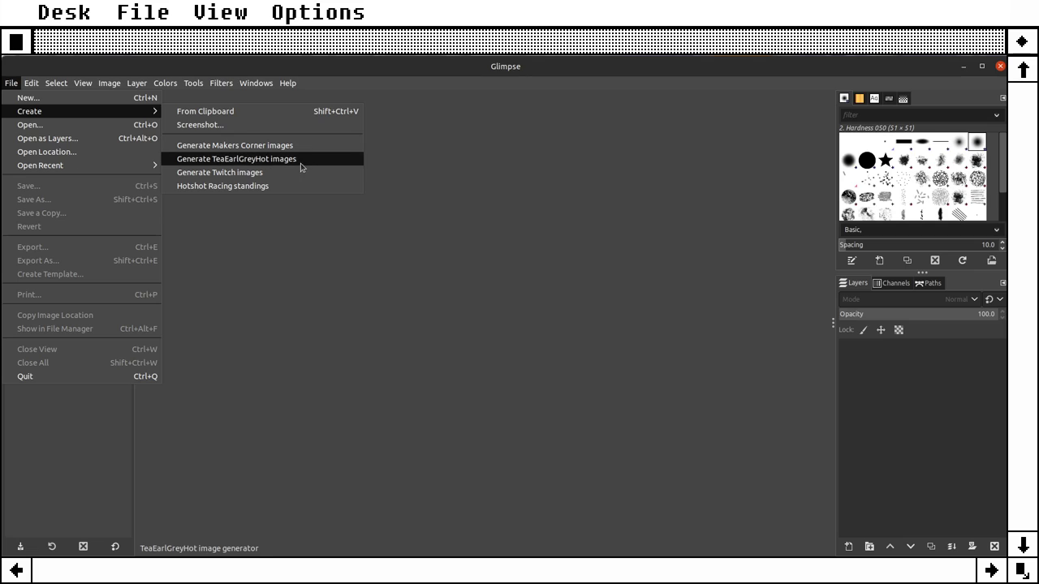
# Step: Run the TeaEarlGreyHot generator for episode 82, 'Move Along Home'
pyautogui.click(258, 159)
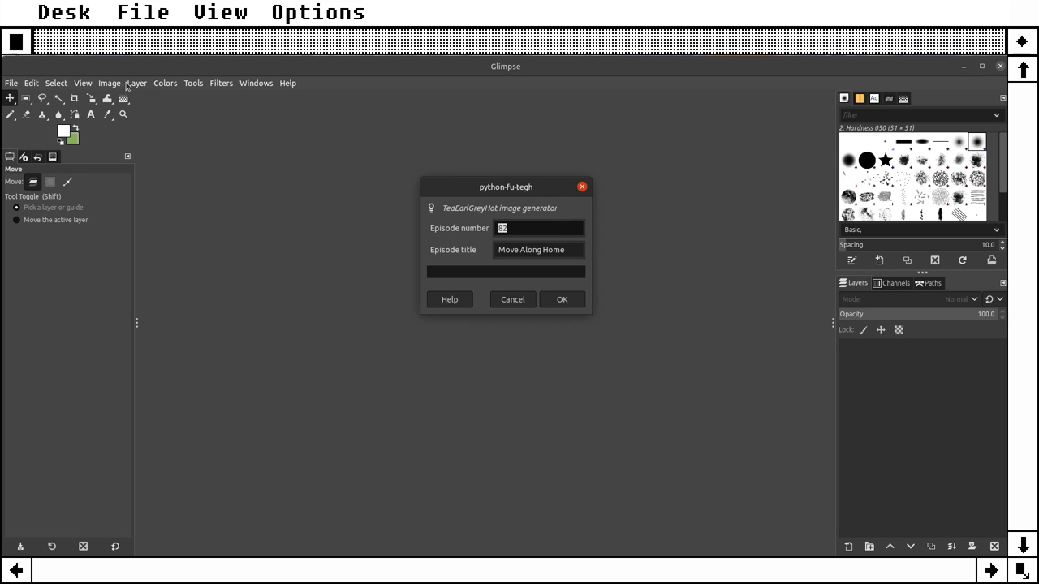
pyautogui.moveTo(544, 193); pyautogui.dragTo(537, 188)
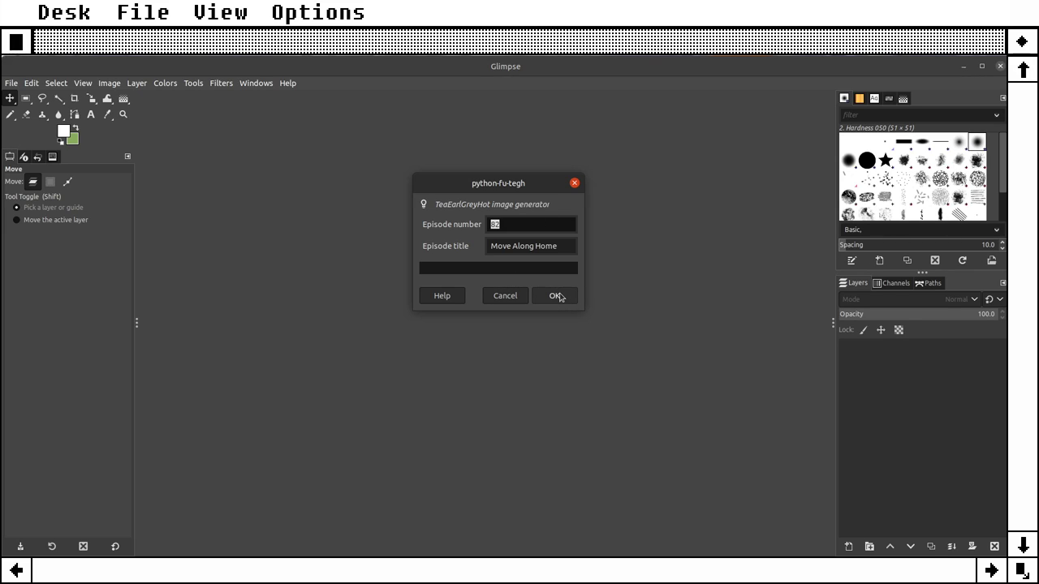
pyautogui.click(557, 296)
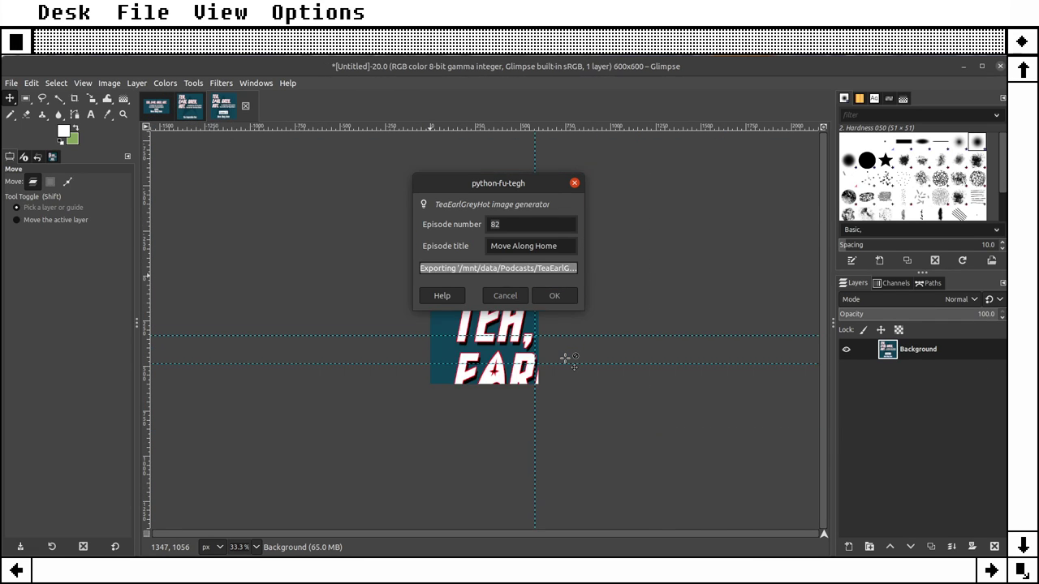
pyautogui.click(162, 108)
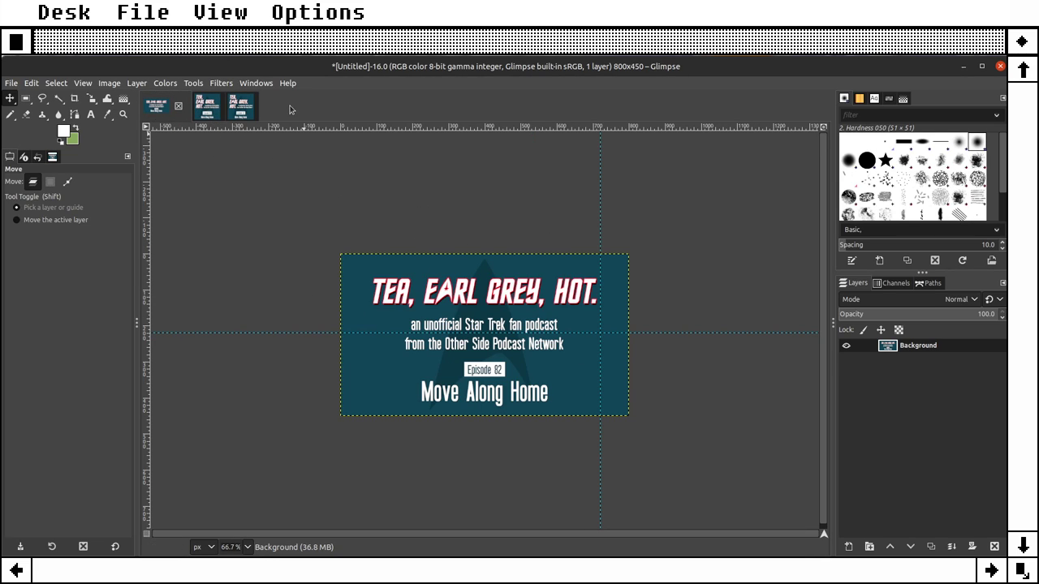
pyautogui.click(205, 111)
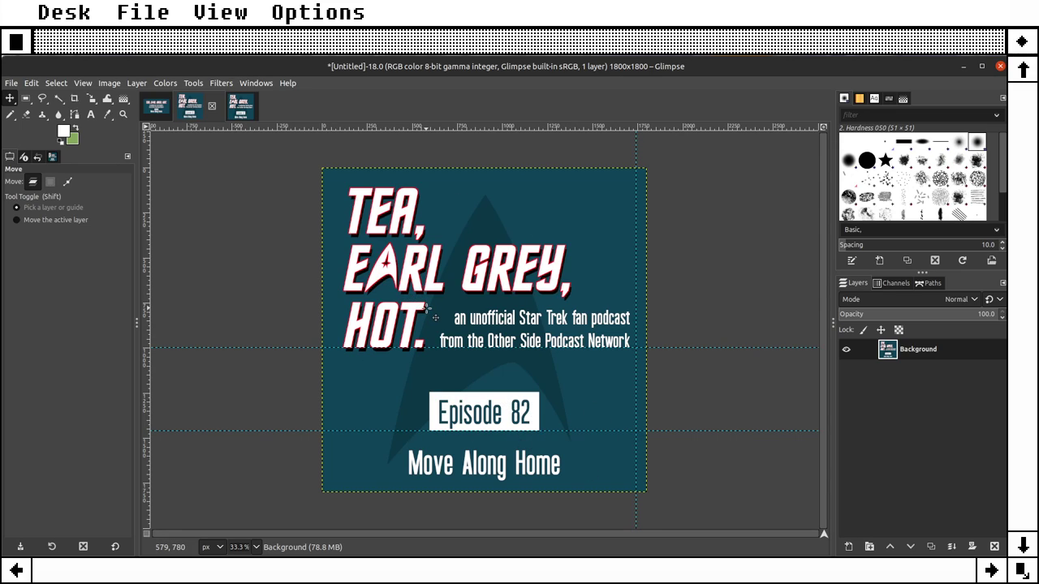
pyautogui.scroll(1, 430, 311)
pyautogui.scroll(1, 430, 311)
pyautogui.scroll(1, 429, 310)
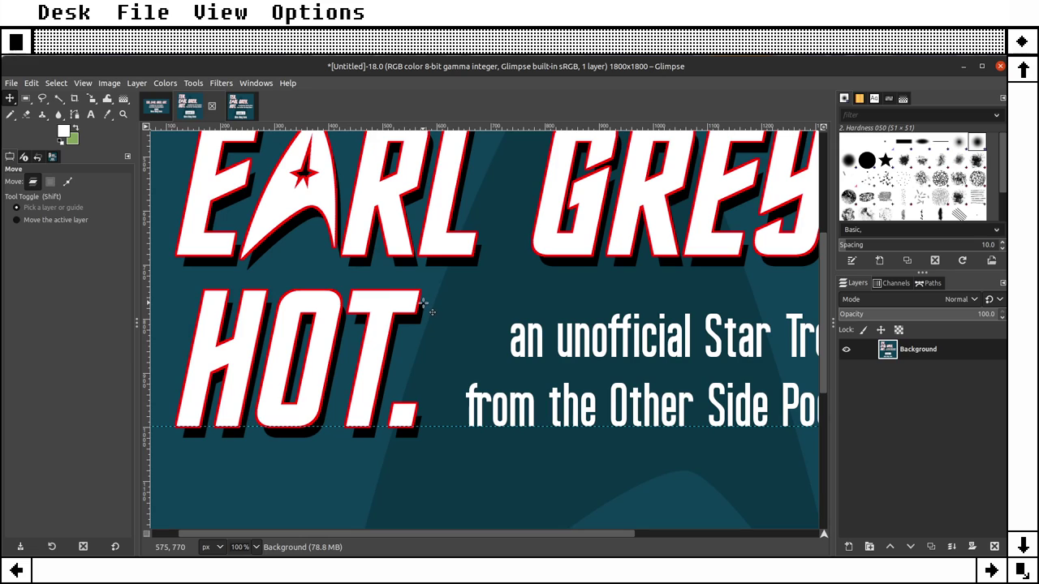
pyautogui.click(246, 112)
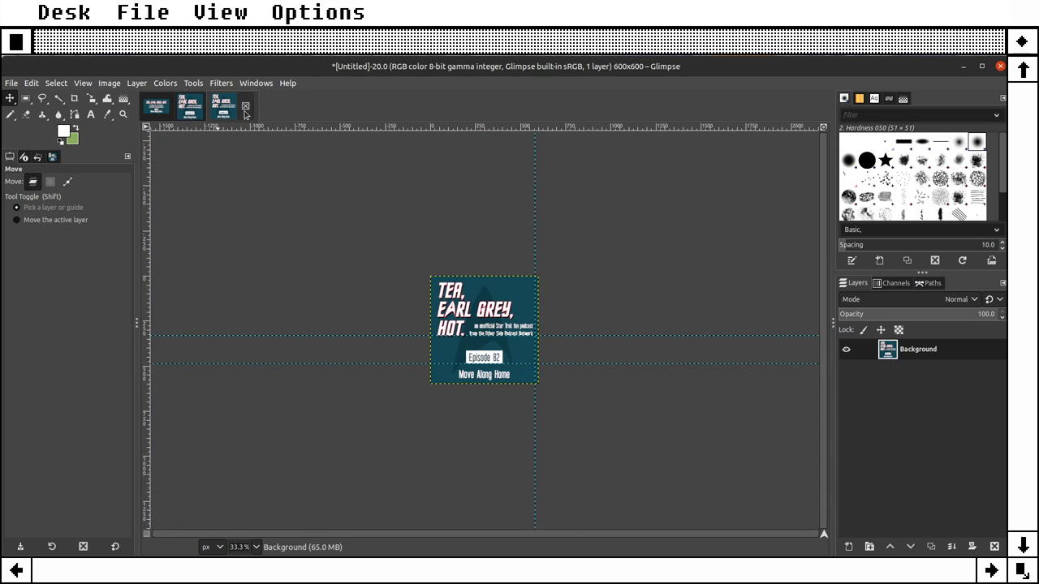
pyautogui.keyDown('ctrl'); pyautogui.scroll(1, 446, 314); pyautogui.keyUp('ctrl')
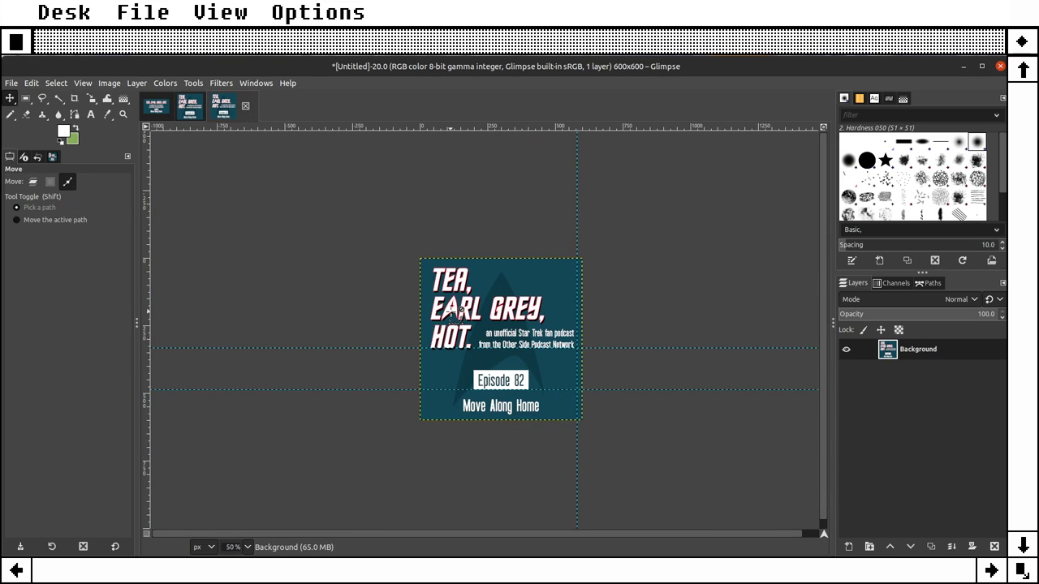
pyautogui.keyDown('ctrl'); pyautogui.scroll(1, 450, 313); pyautogui.keyUp('ctrl')
pyautogui.keyDown('ctrl'); pyautogui.scroll(1, 455, 313); pyautogui.keyUp('ctrl')
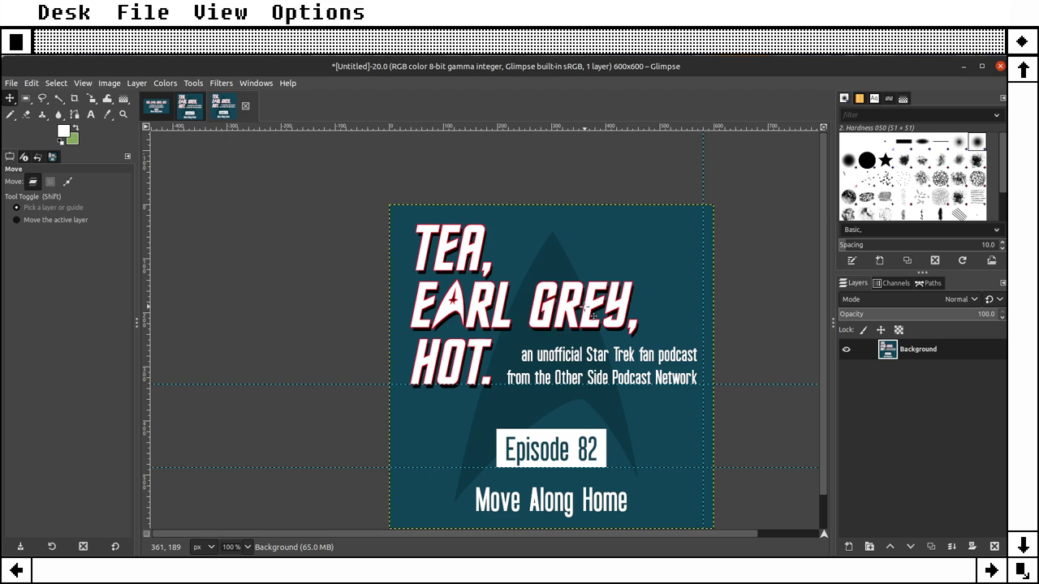
pyautogui.scroll(-1, 822, 277)
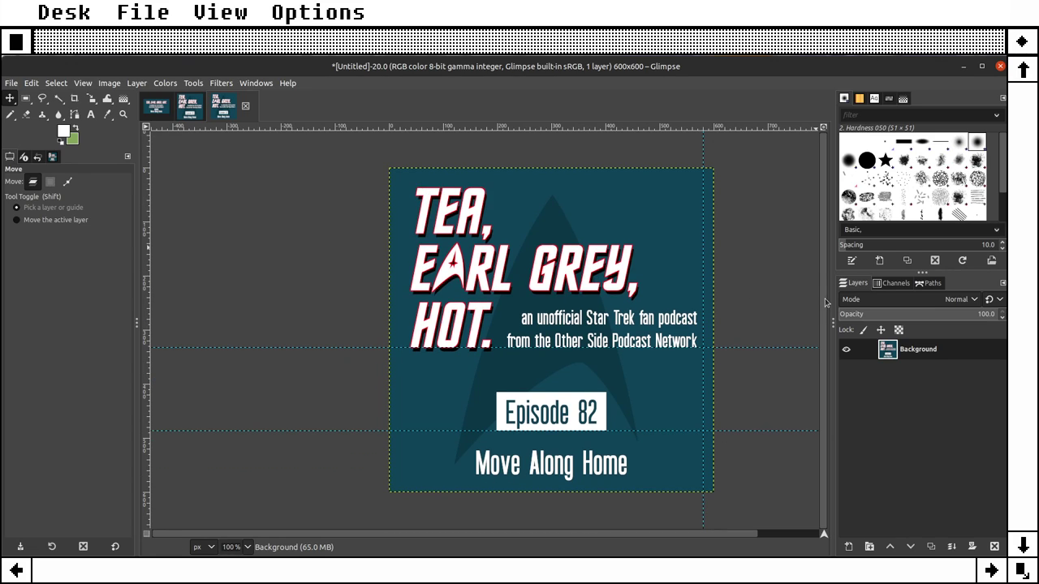
pyautogui.hscroll(2, 693, 536)
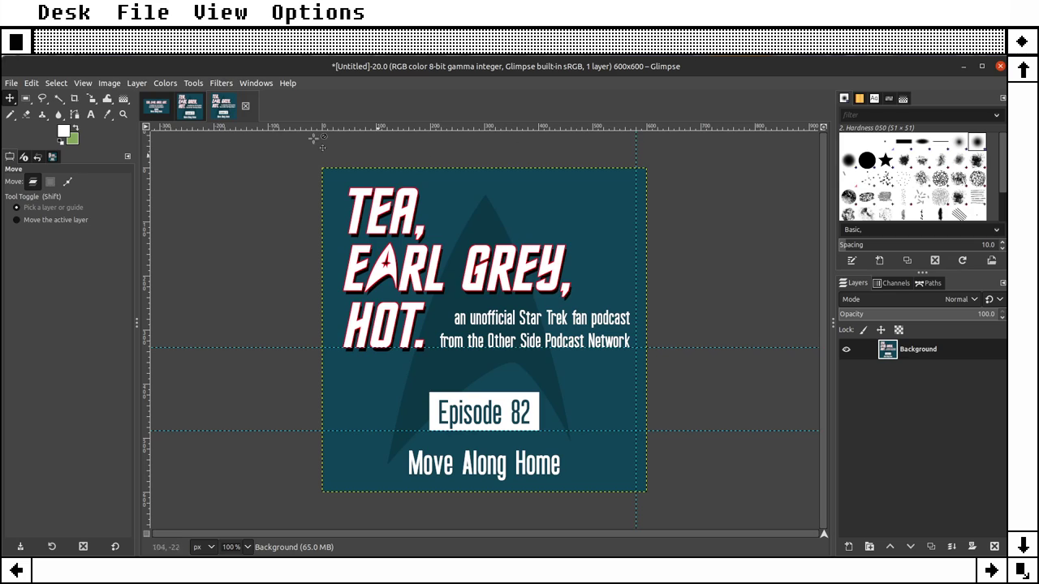
# Step: Generate Makers Corner episode 11 'DIY Power Suply' covers, then begin closing the 600x600 image
pyautogui.click(14, 82)
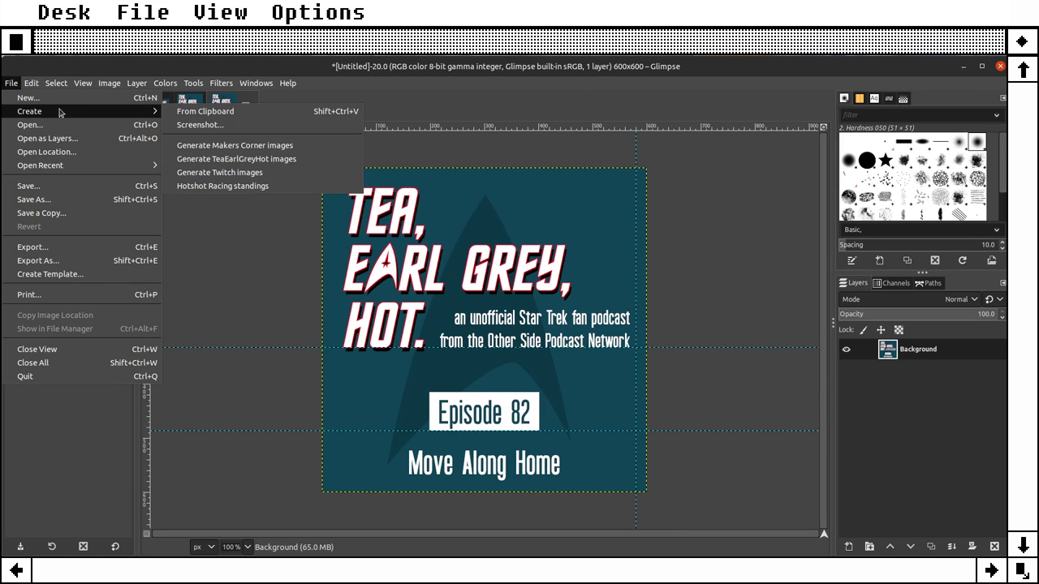
pyautogui.click(209, 144)
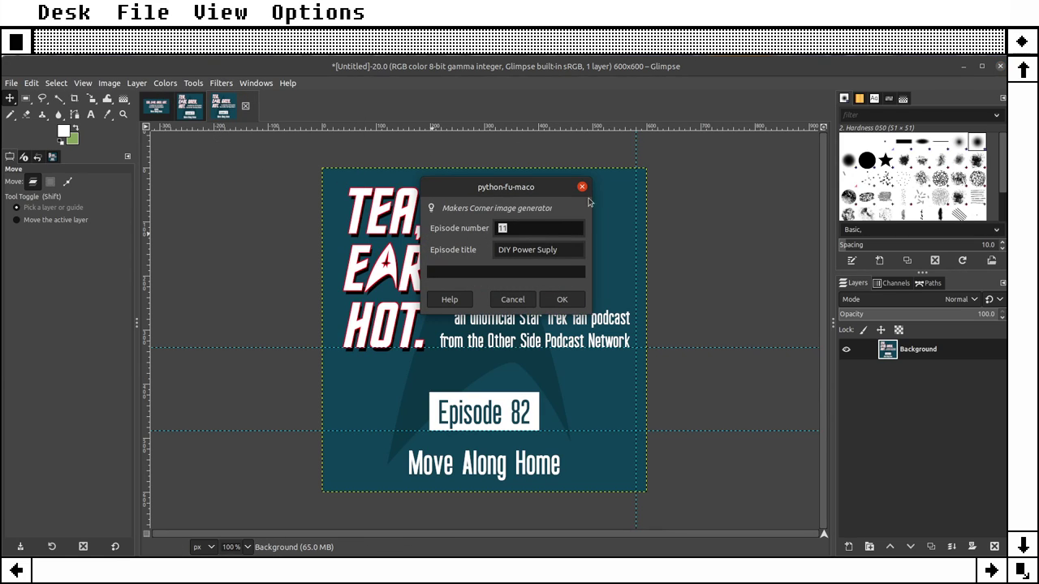
pyautogui.click(459, 301)
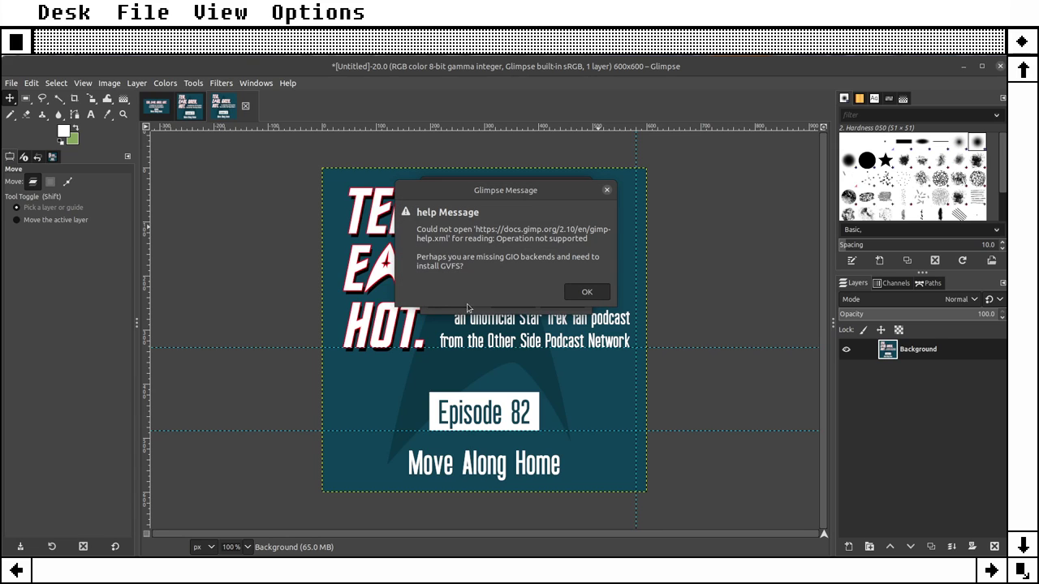
pyautogui.click(583, 292)
pyautogui.click(564, 300)
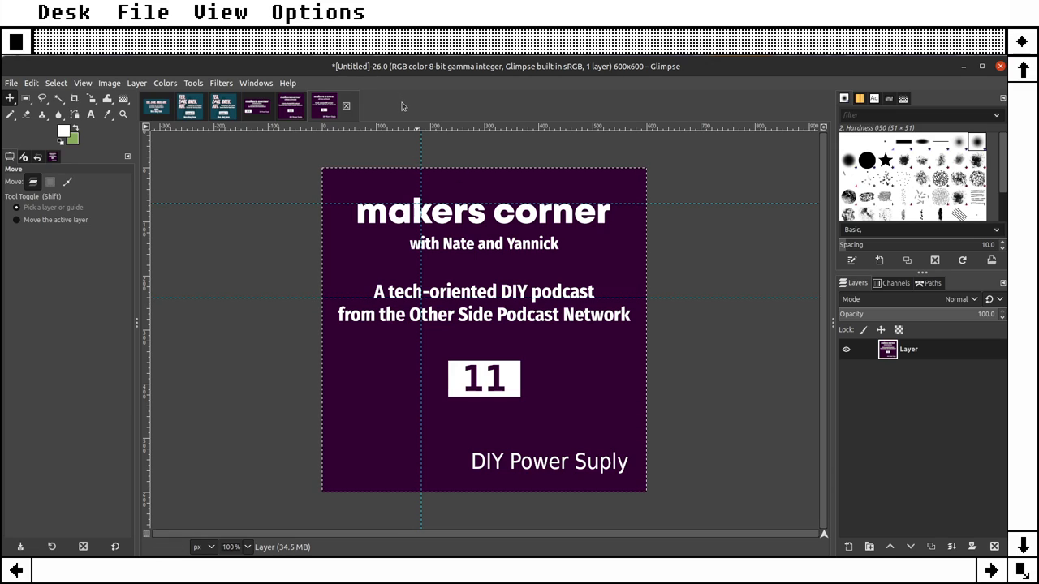
pyautogui.click(347, 107)
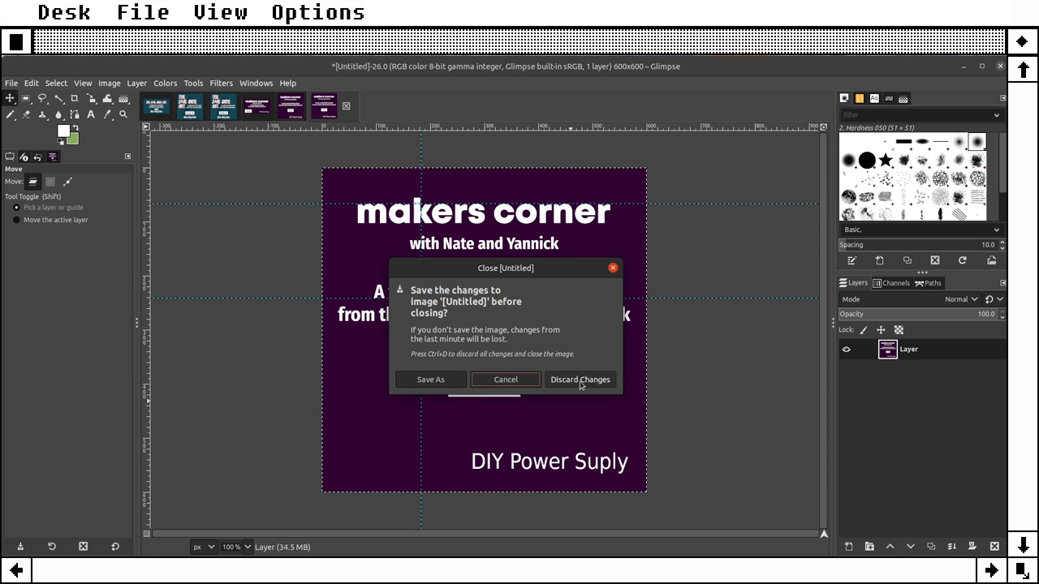
# Step: Close every generated Makers Corner and Tea Earl Grey image, discarding changes for each
pyautogui.click(580, 379)
pyautogui.click(312, 106)
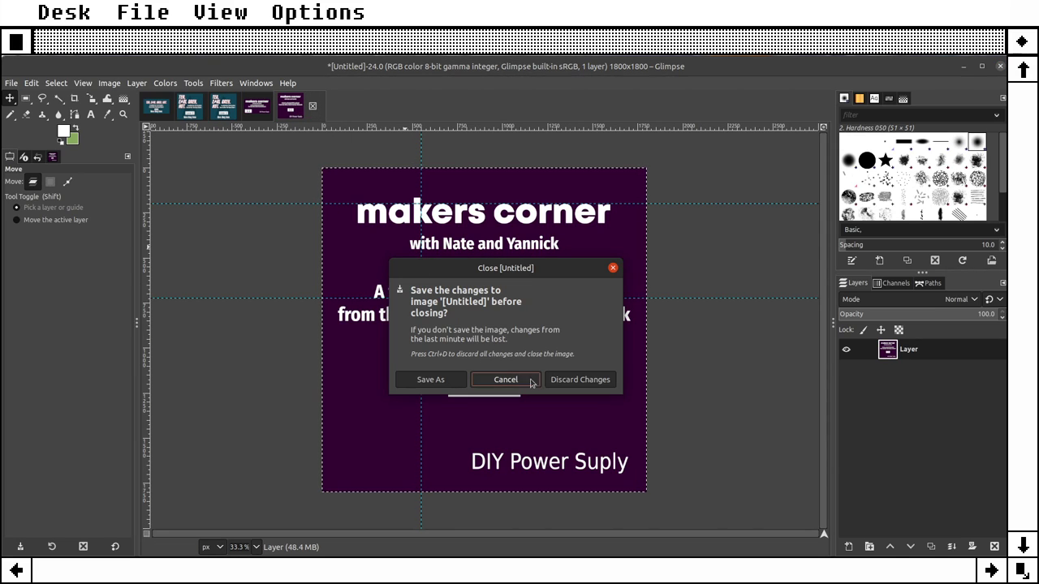
pyautogui.click(583, 380)
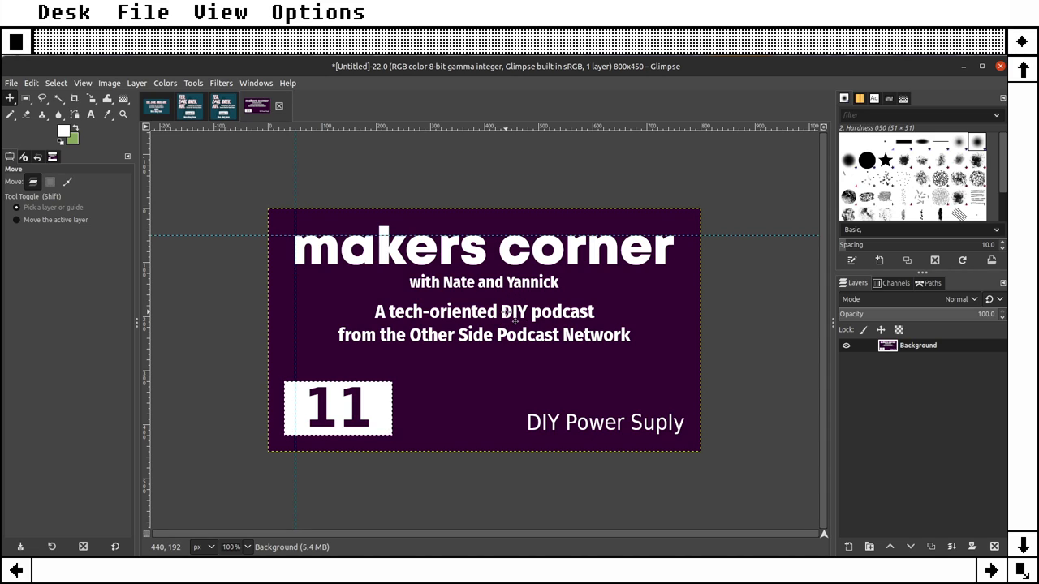
pyautogui.click(279, 106)
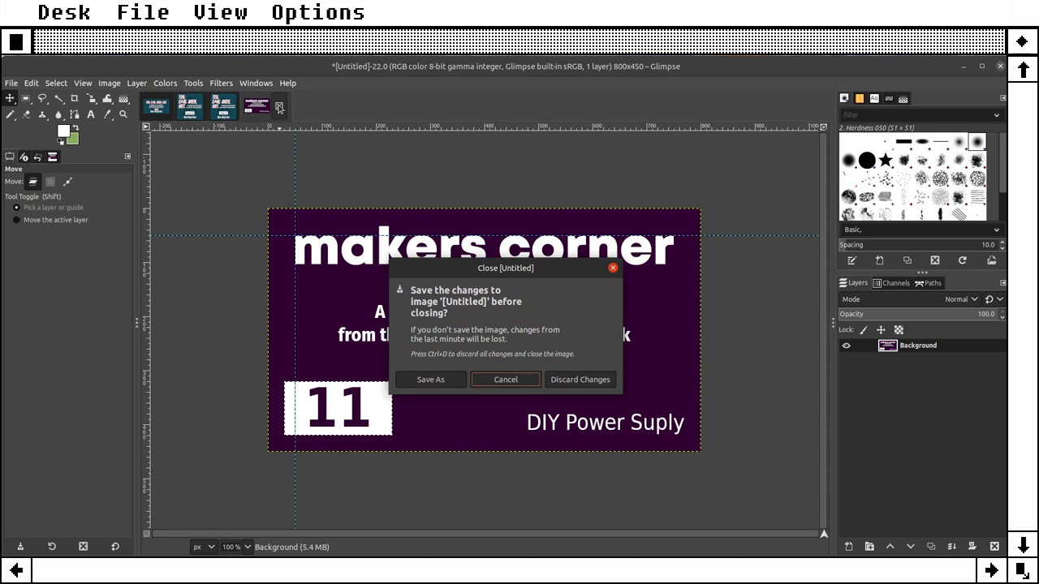
pyautogui.click(573, 382)
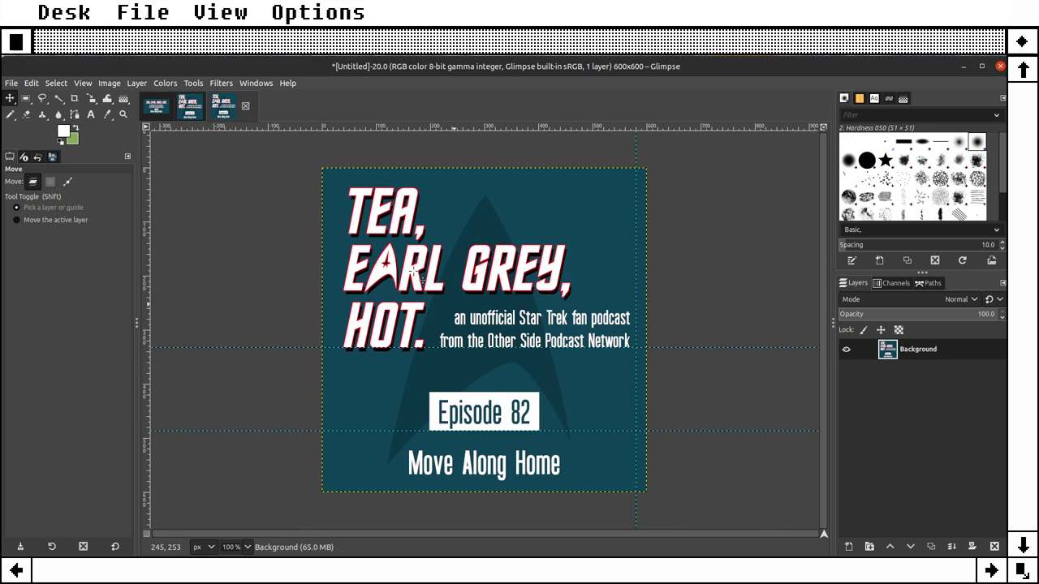
pyautogui.click(245, 105)
pyautogui.click(578, 381)
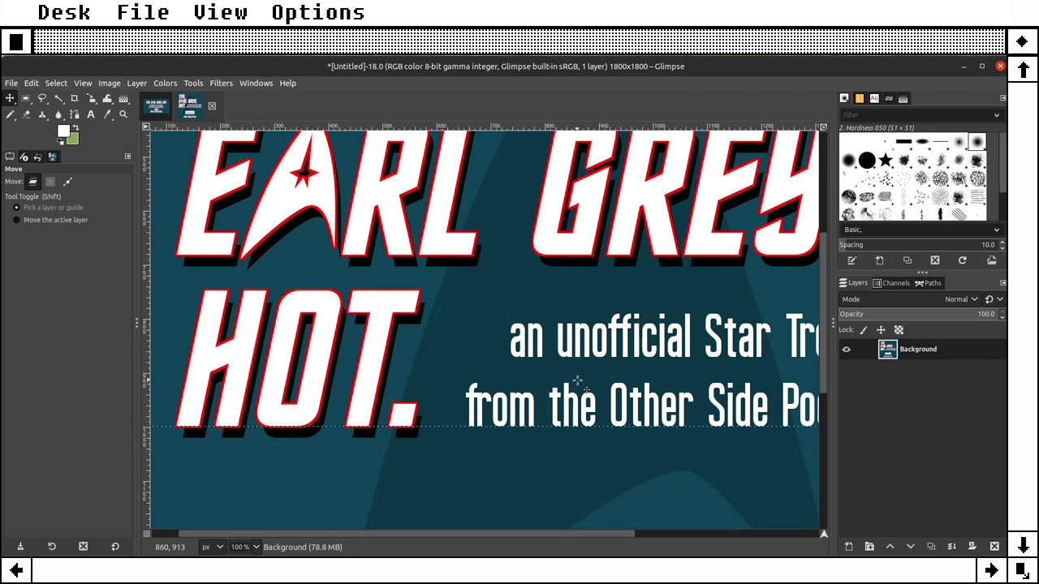
pyautogui.click(211, 106)
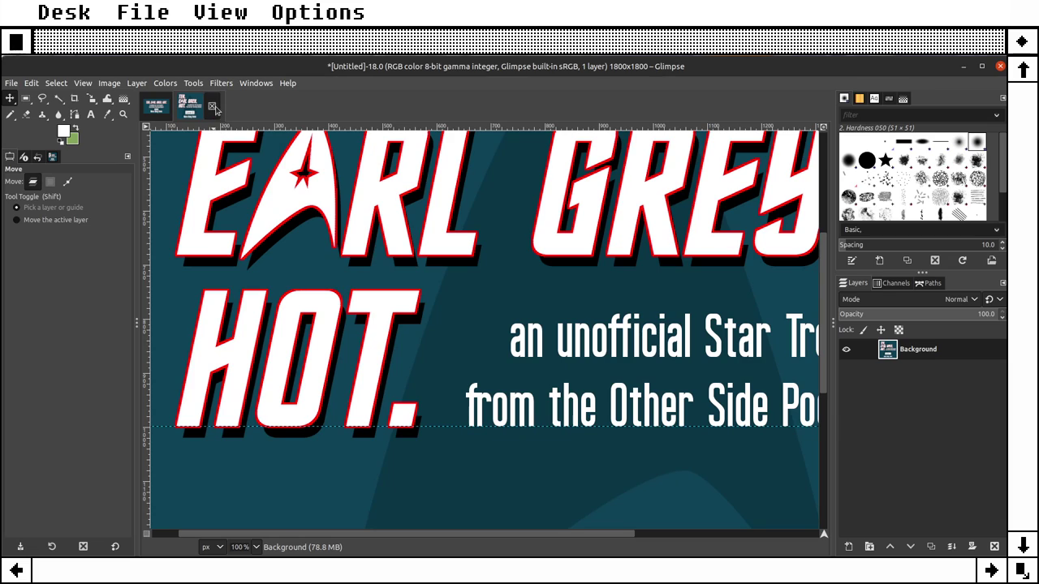
pyautogui.click(577, 382)
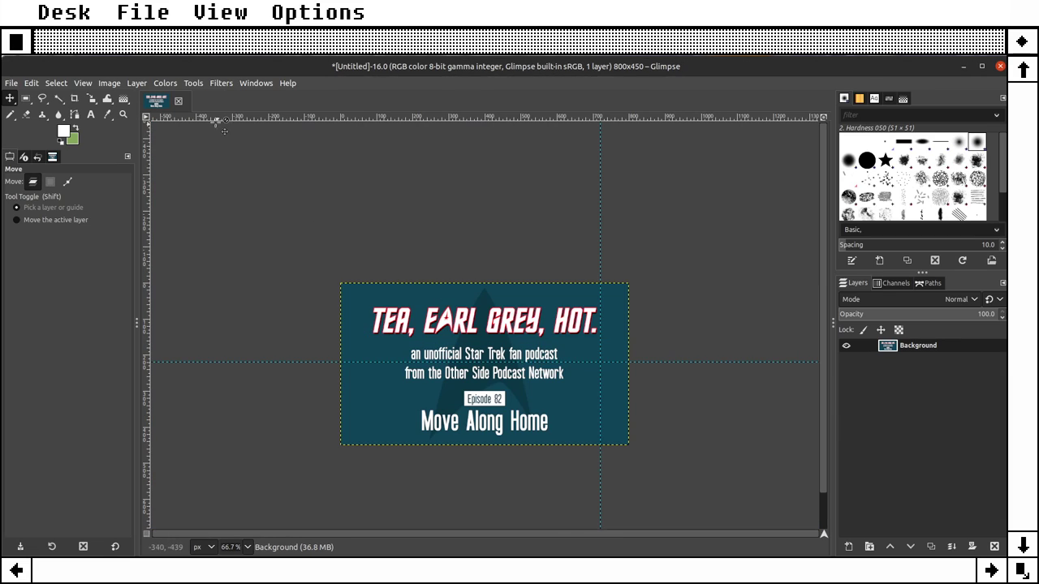
pyautogui.click(178, 100)
pyautogui.click(581, 385)
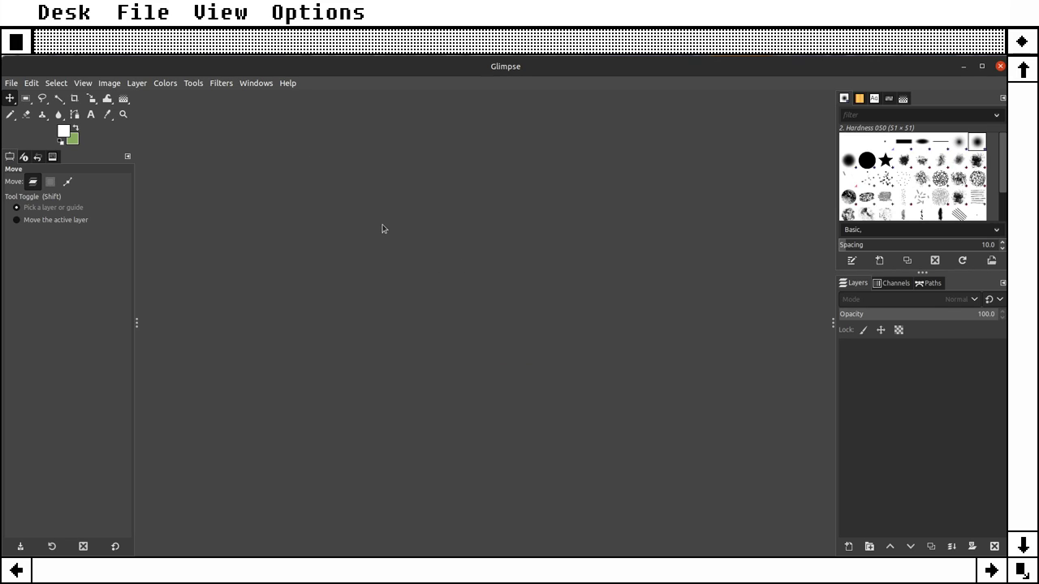
# Step: Make a new untitled 1920x1080 image filled with solid green via File > New
pyautogui.click(26, 98)
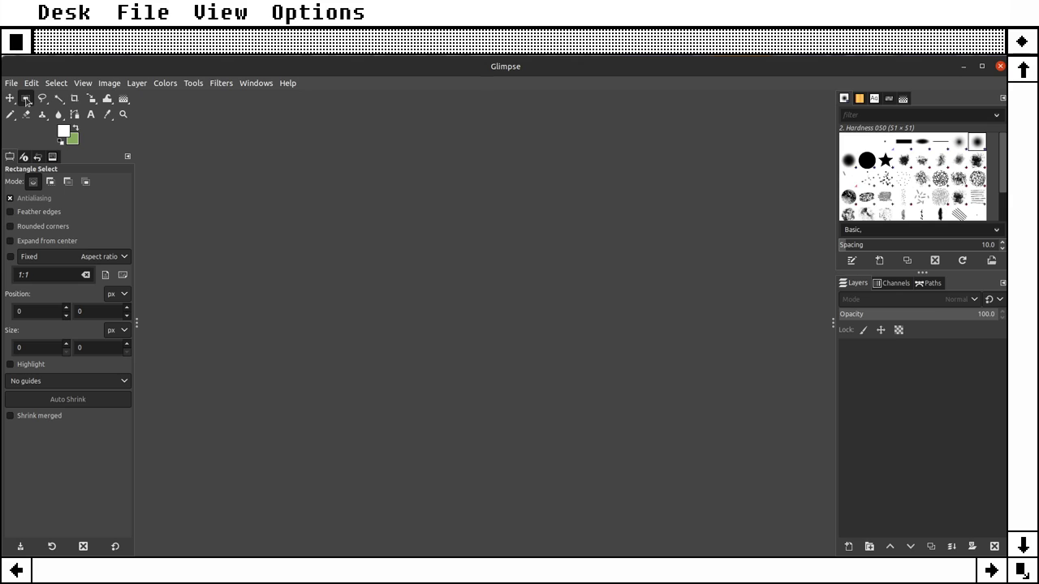
pyautogui.click(12, 83)
pyautogui.click(29, 98)
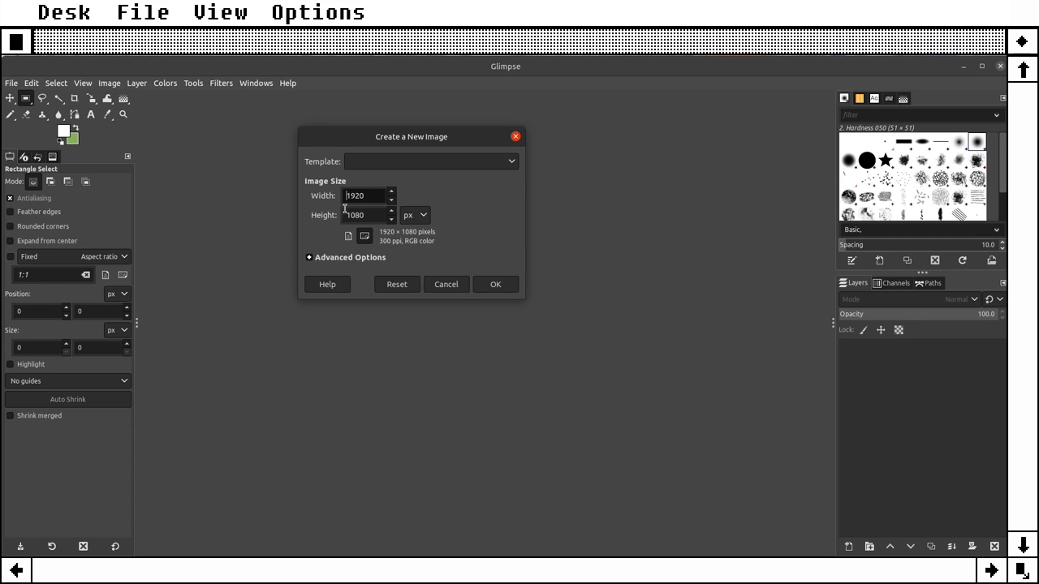
pyautogui.press('Tab')
pyautogui.click(495, 284)
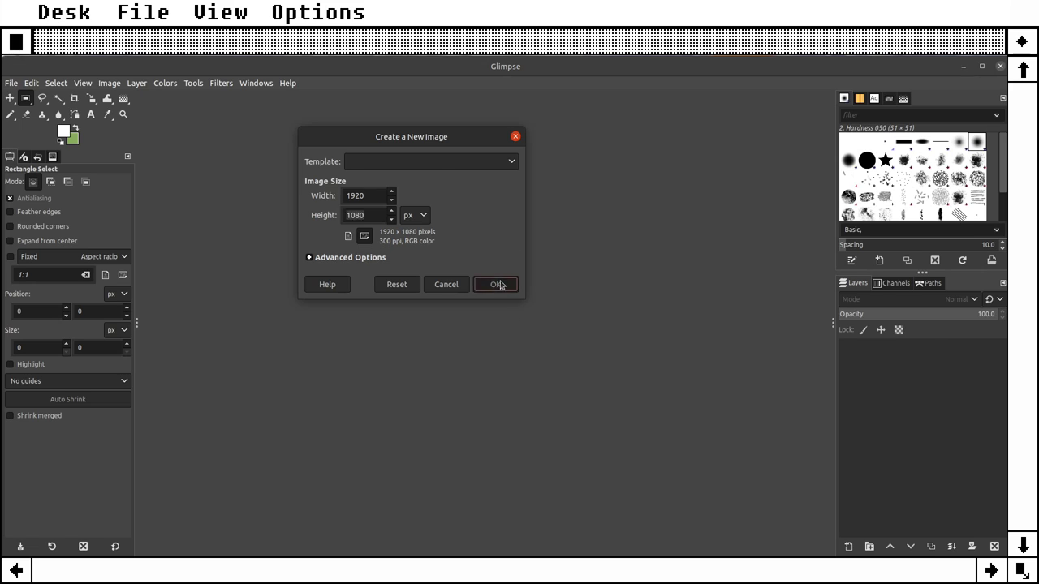
pyautogui.keyDown('ctrl'); pyautogui.scroll(-2, 450, 233); pyautogui.keyUp('ctrl')
pyautogui.keyDown('ctrl'); pyautogui.scroll(1, 450, 233); pyautogui.keyUp('ctrl')
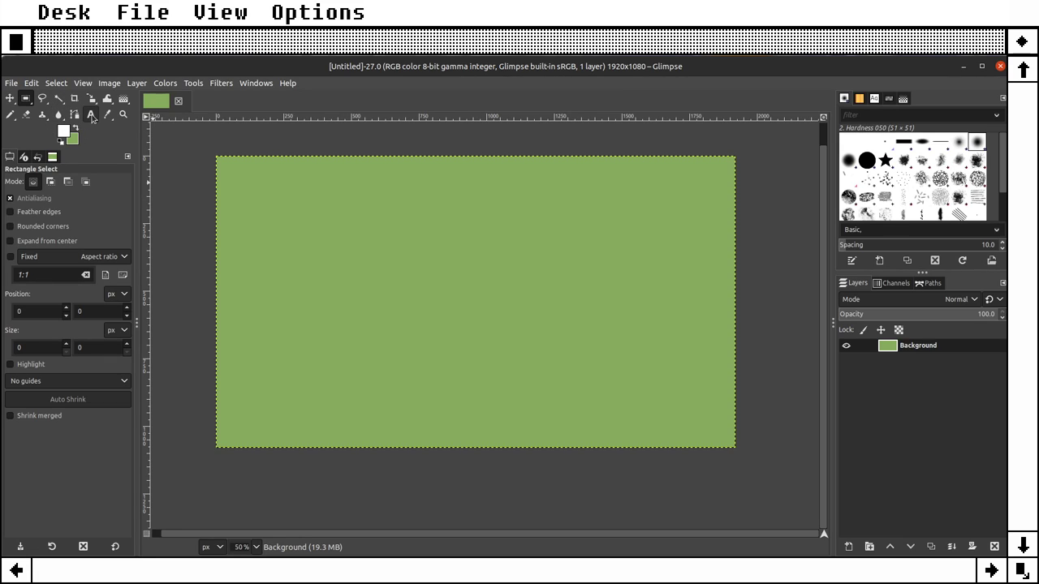
# Step: Add a white 'StreamExample' text layer (Ubuntu Light, 100 px) near the canvas top-left
pyautogui.click(91, 115)
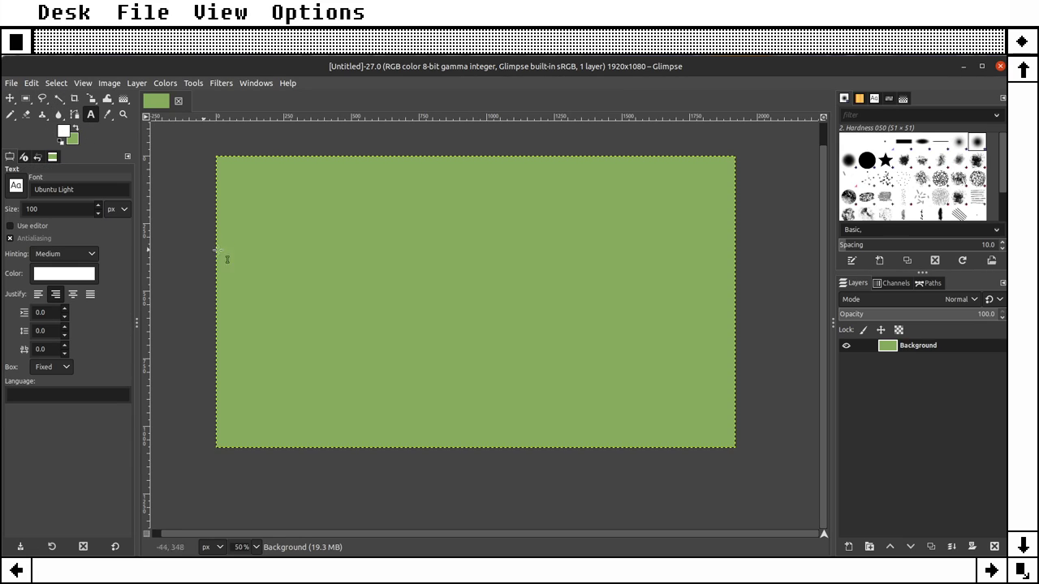
pyautogui.click(256, 204)
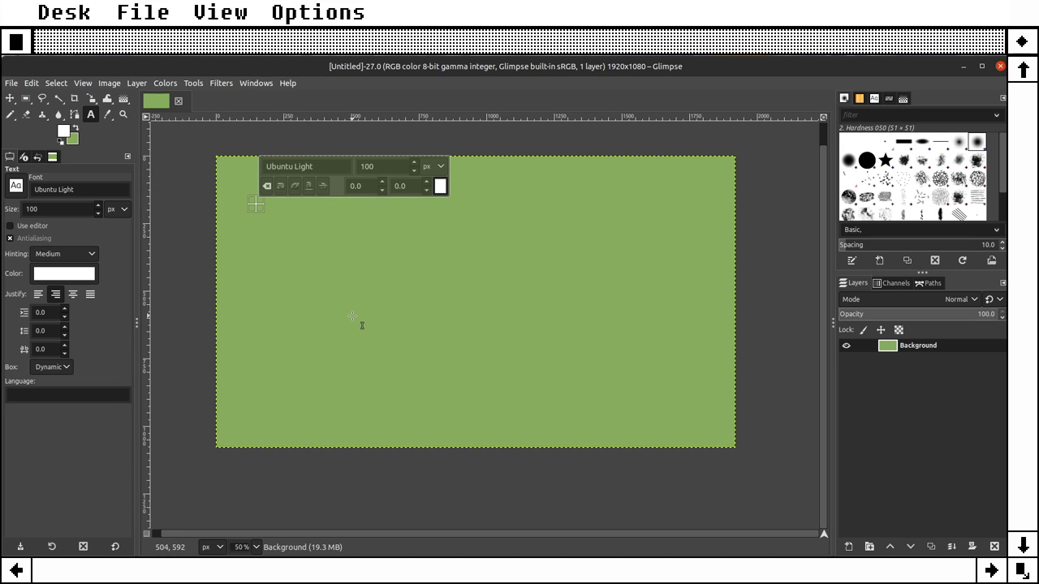
pyautogui.write('Stream')
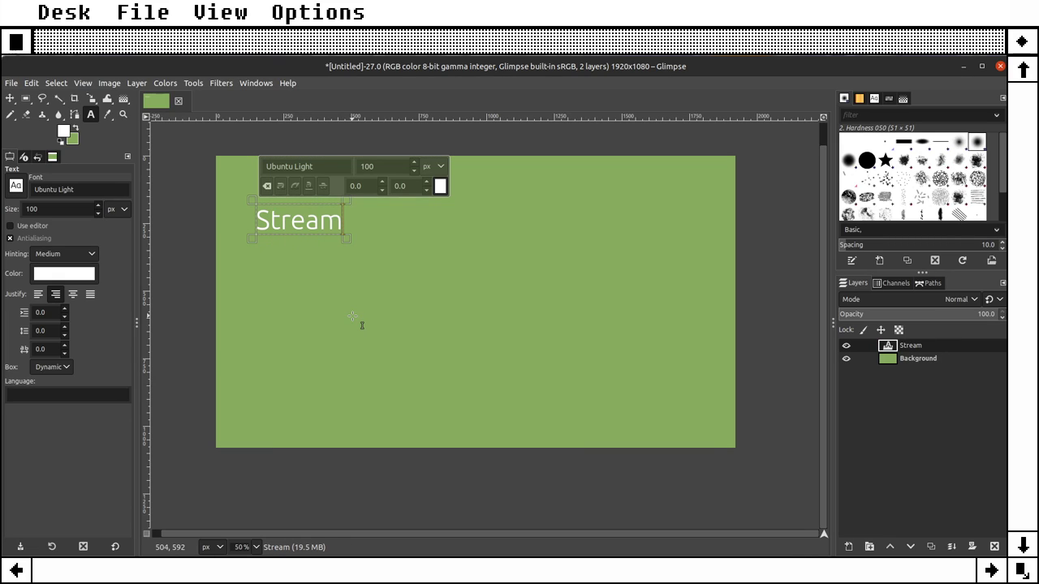
pyautogui.write('Example')
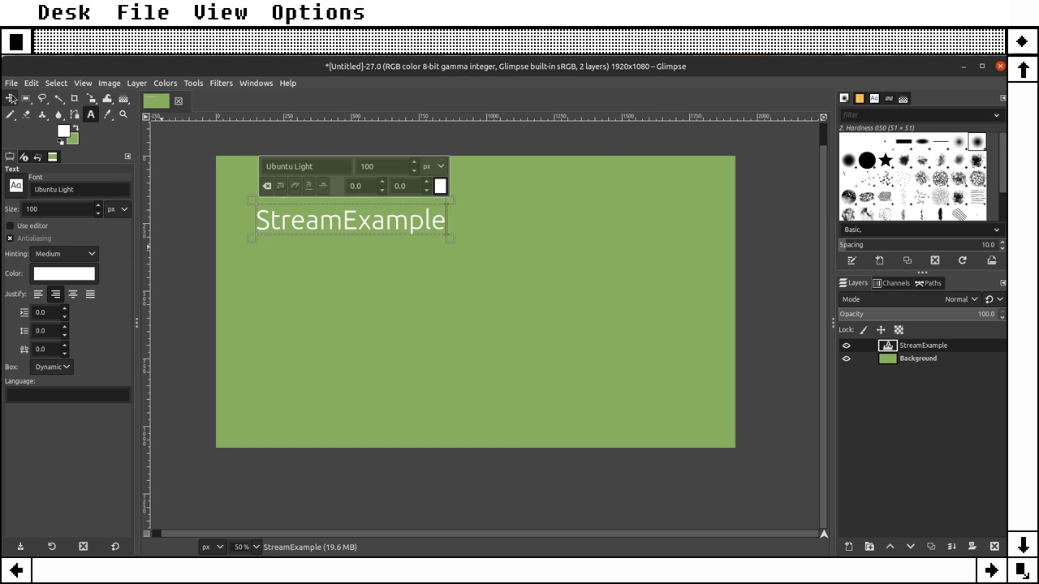
pyautogui.click(10, 98)
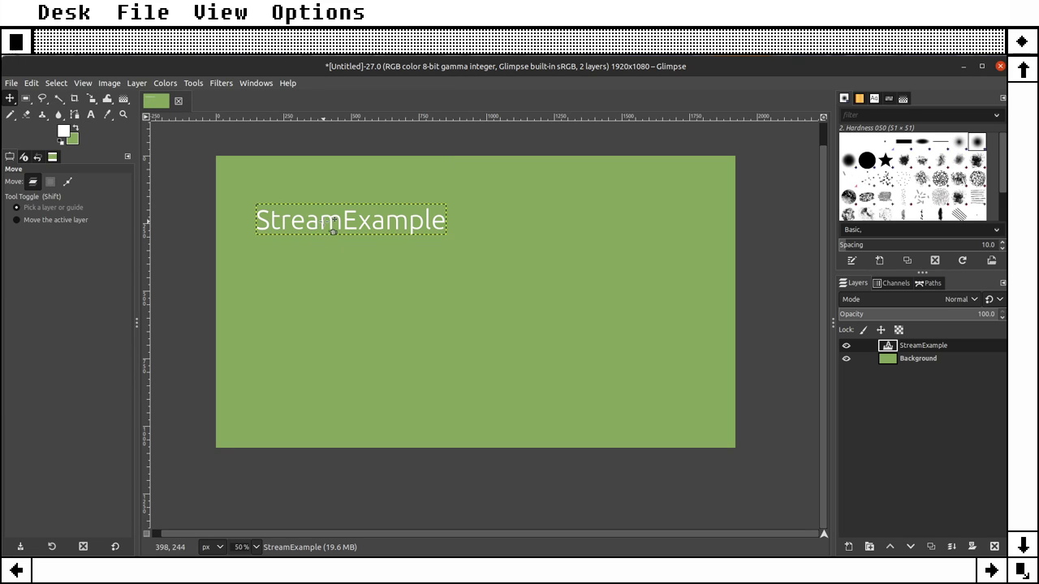
# Step: Shift the StreamExample text up-left and start a new text box mid-canvas
pyautogui.moveTo(328, 228); pyautogui.dragTo(315, 211)
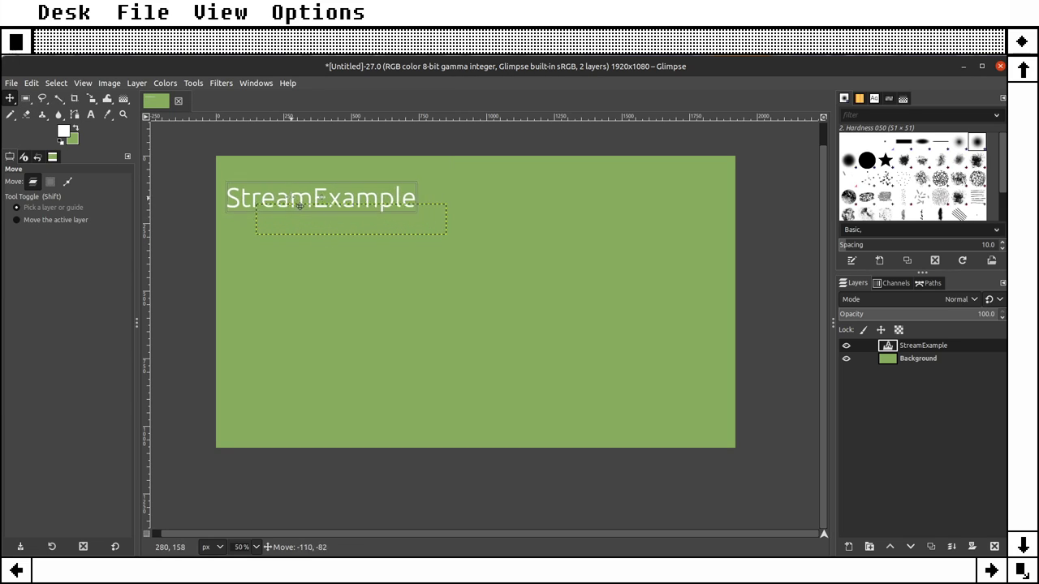
pyautogui.click(90, 115)
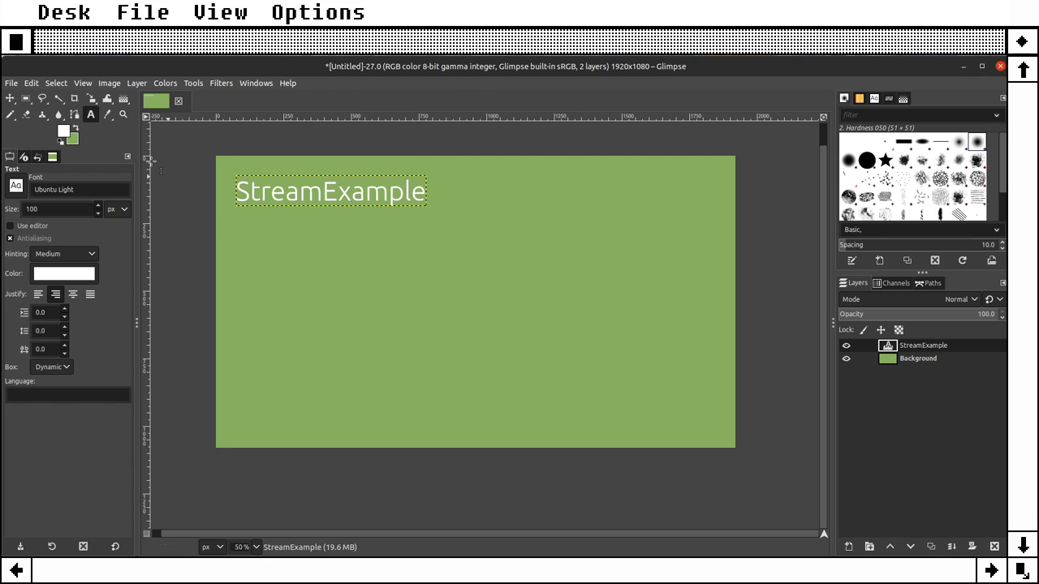
pyautogui.click(380, 285)
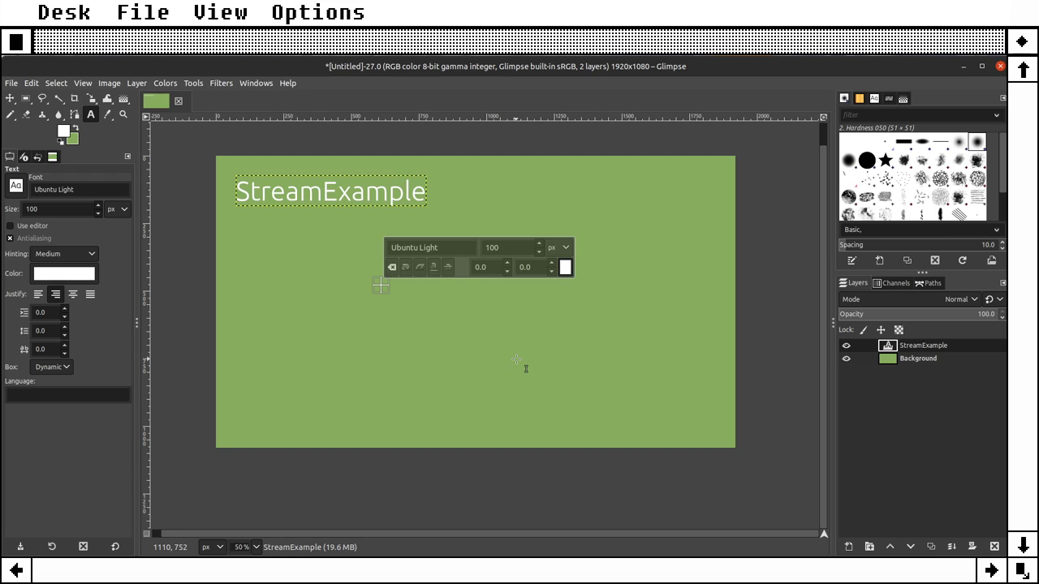
# Step: Type 'This is the title of the stream' and widen its text box leftward
pyautogui.write('This is the')
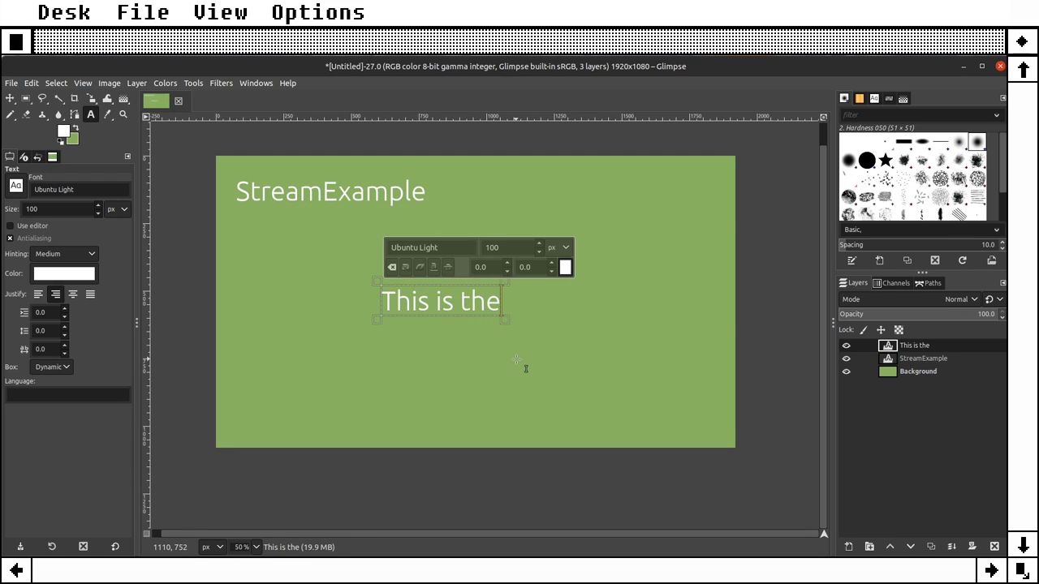
pyautogui.write(' titl')
pyautogui.press('BackSpace')
pyautogui.write('tle of')
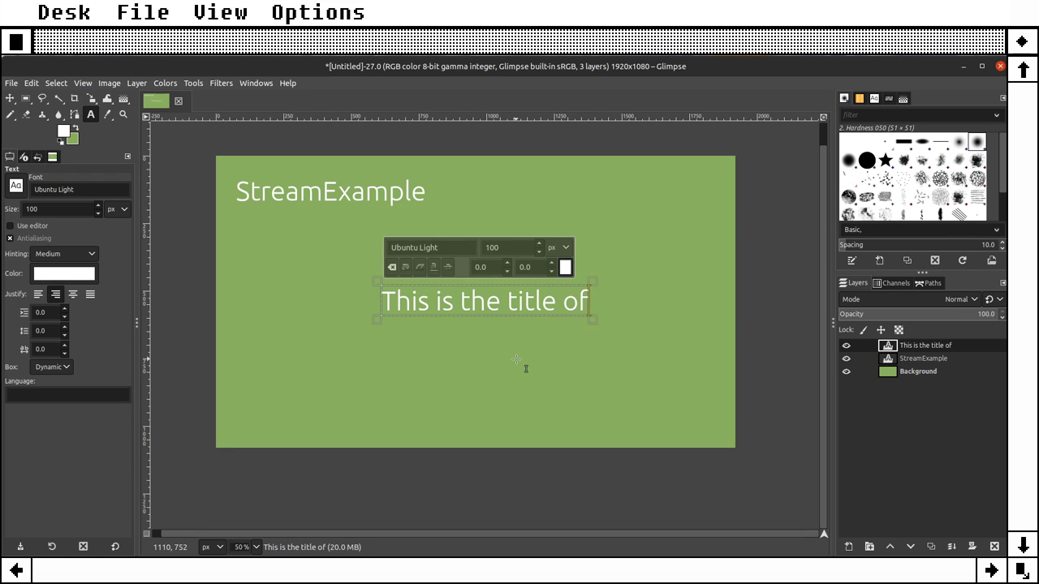
pyautogui.write(' the stre')
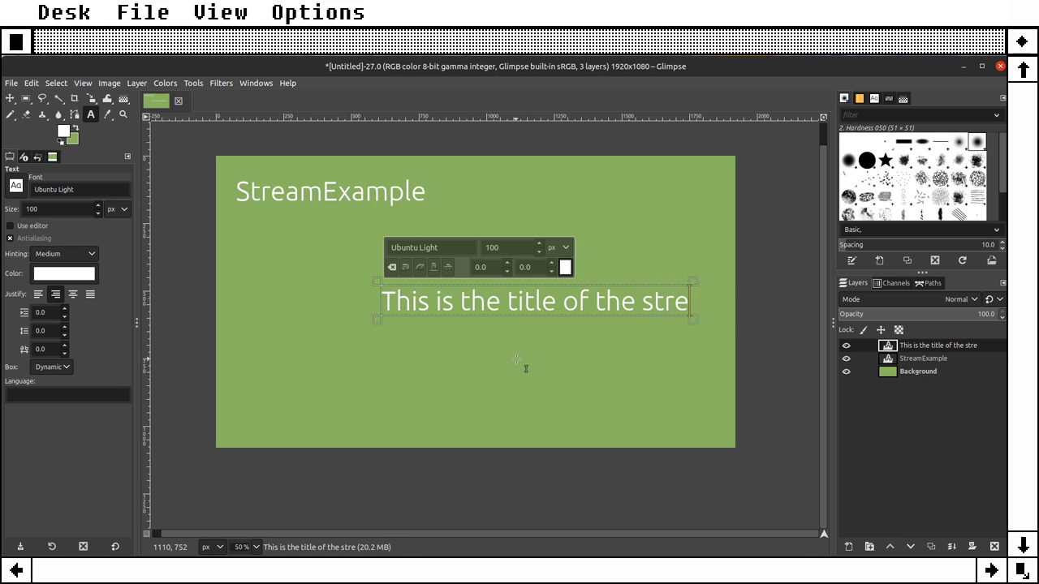
pyautogui.write('am')
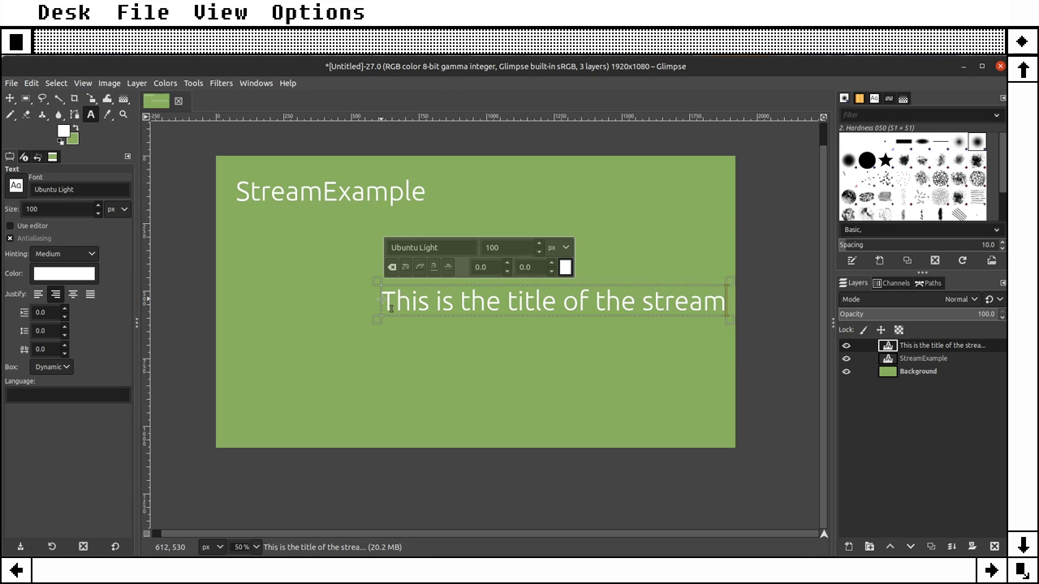
pyautogui.moveTo(378, 302); pyautogui.dragTo(223, 312)
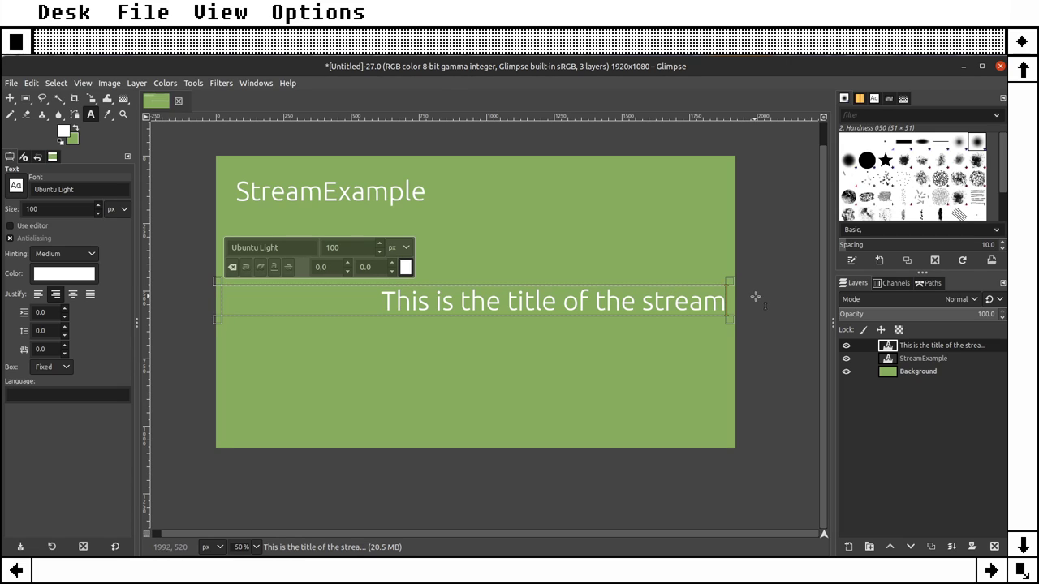
# Step: Center the title, make it bold, and set its size to 130 px
pyautogui.tripleClick(607, 302)
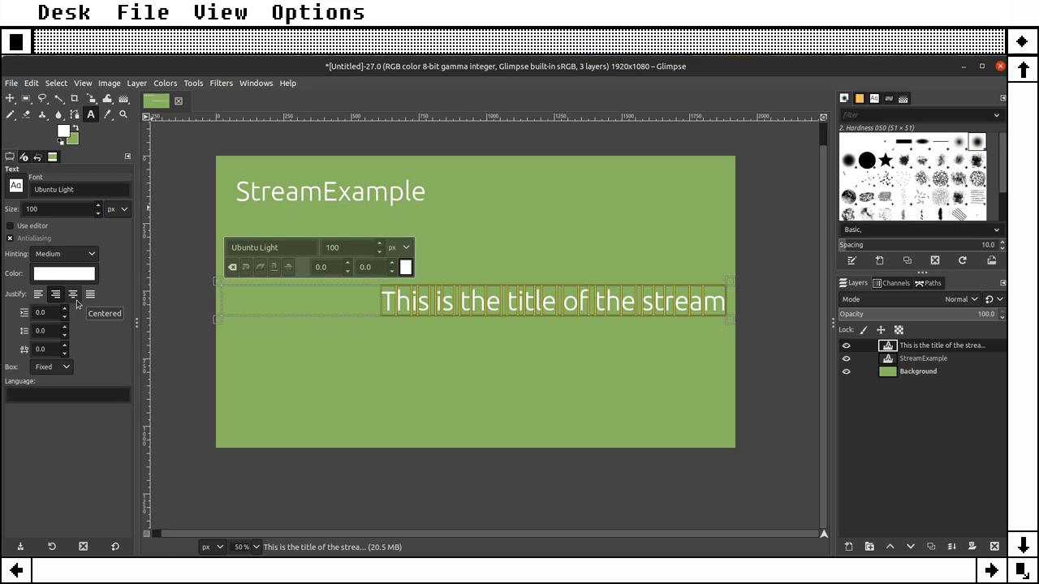
pyautogui.click(72, 294)
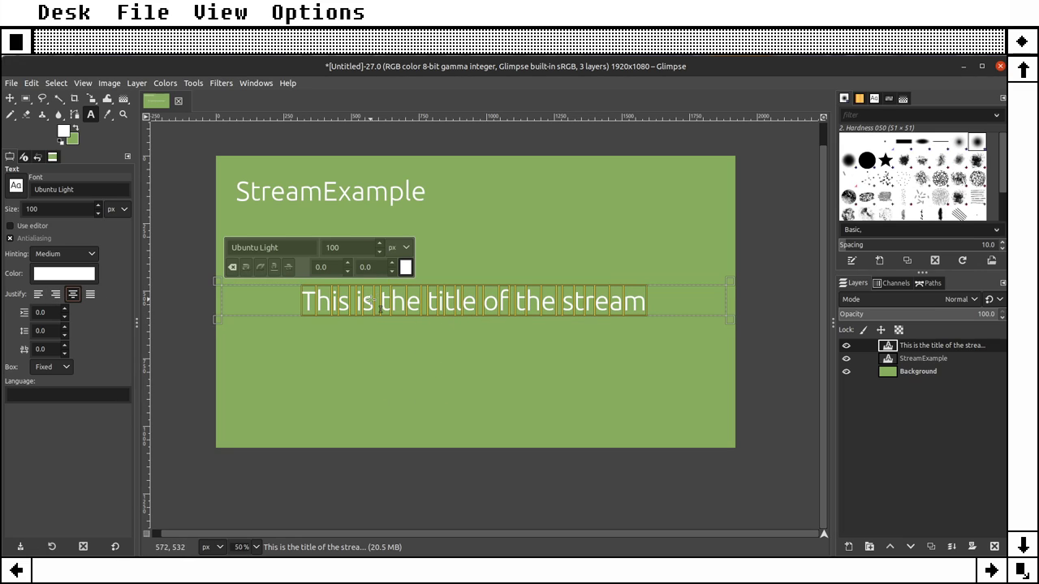
pyautogui.click(247, 267)
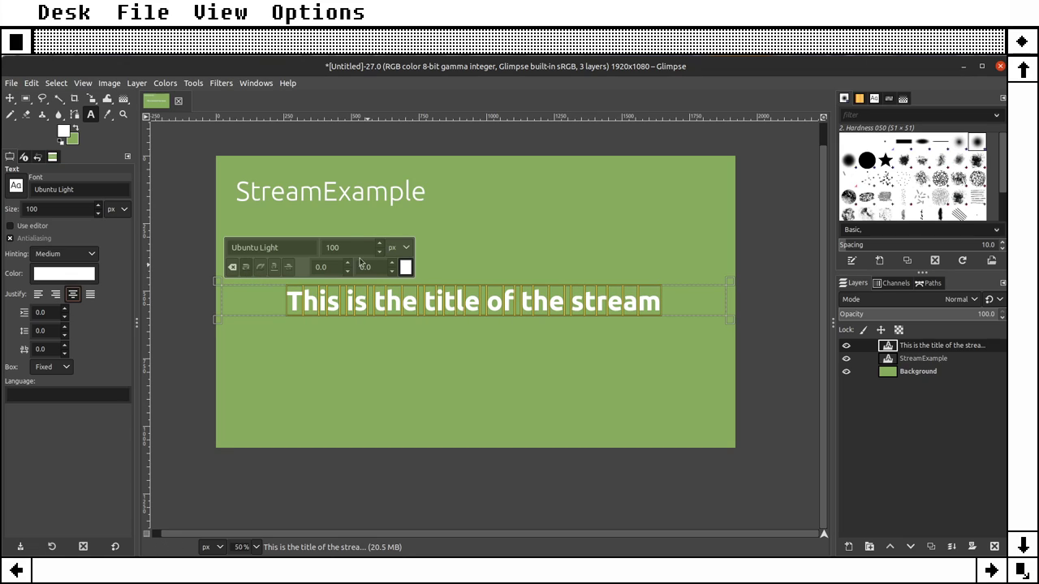
pyautogui.doubleClick(348, 250)
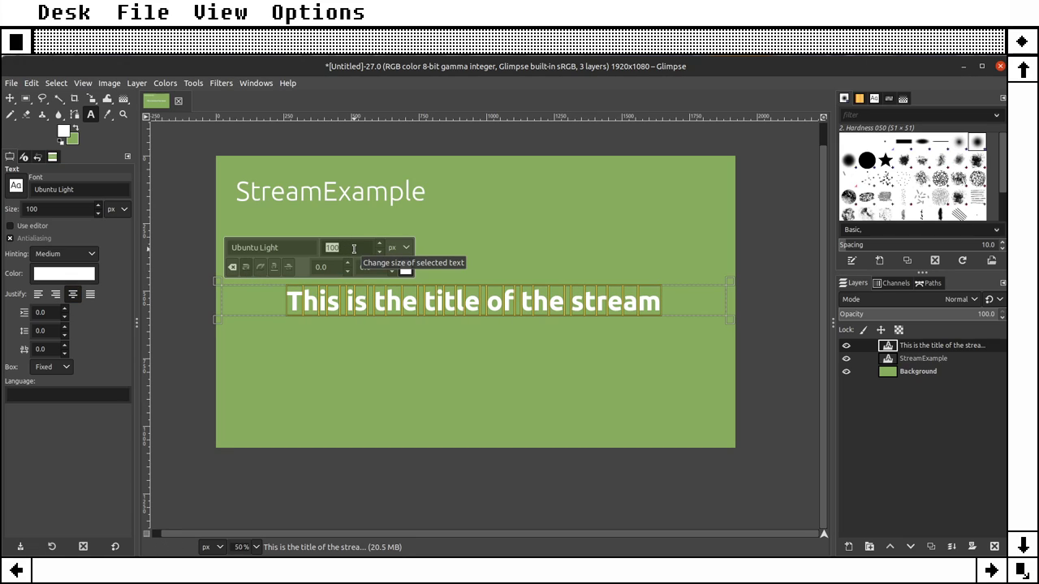
pyautogui.write('150')
pyautogui.press('Return')
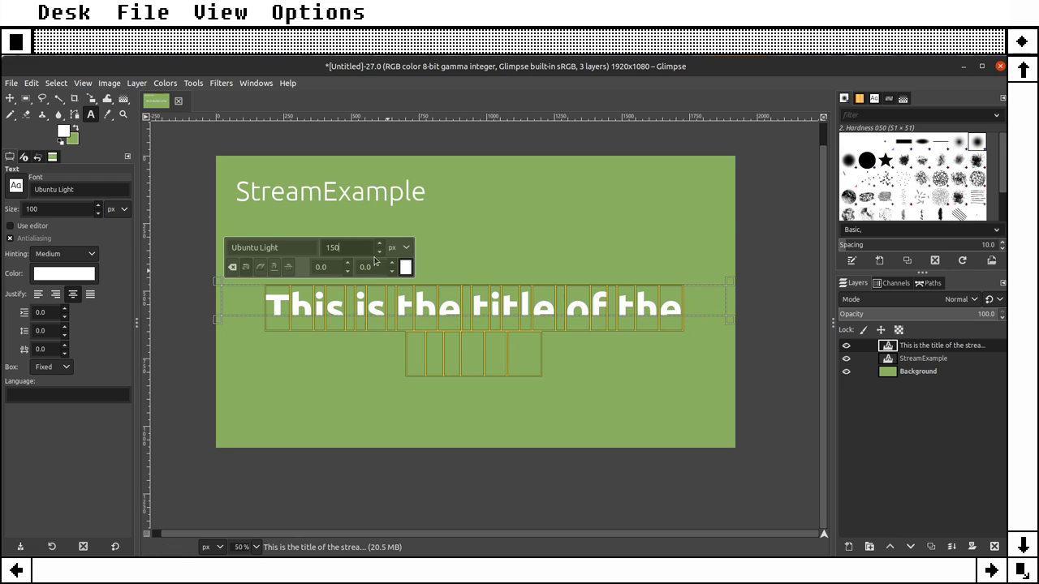
pyautogui.write('40')
pyautogui.press('Return')
pyautogui.write('1')
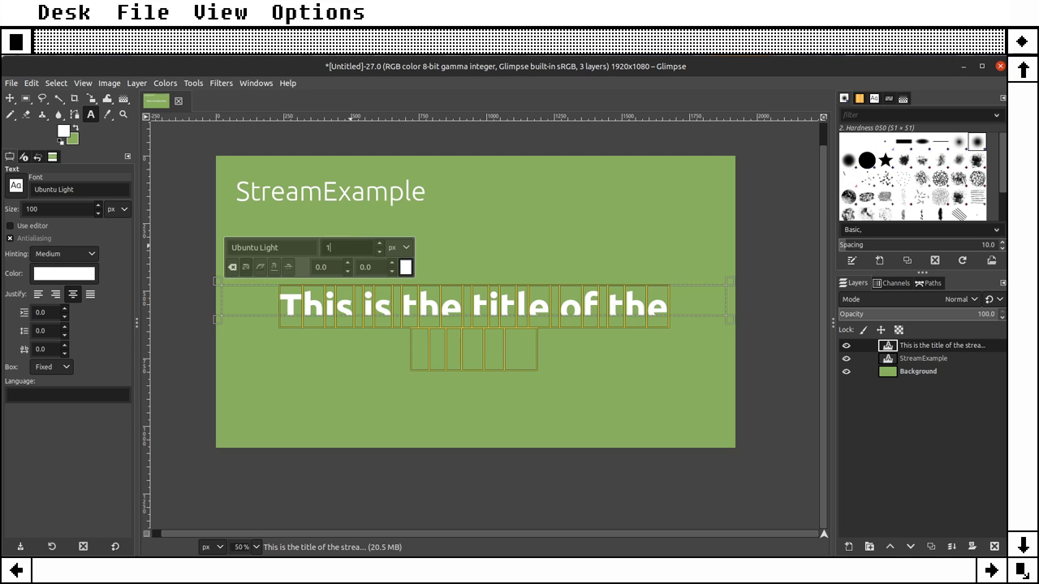
pyautogui.write('30')
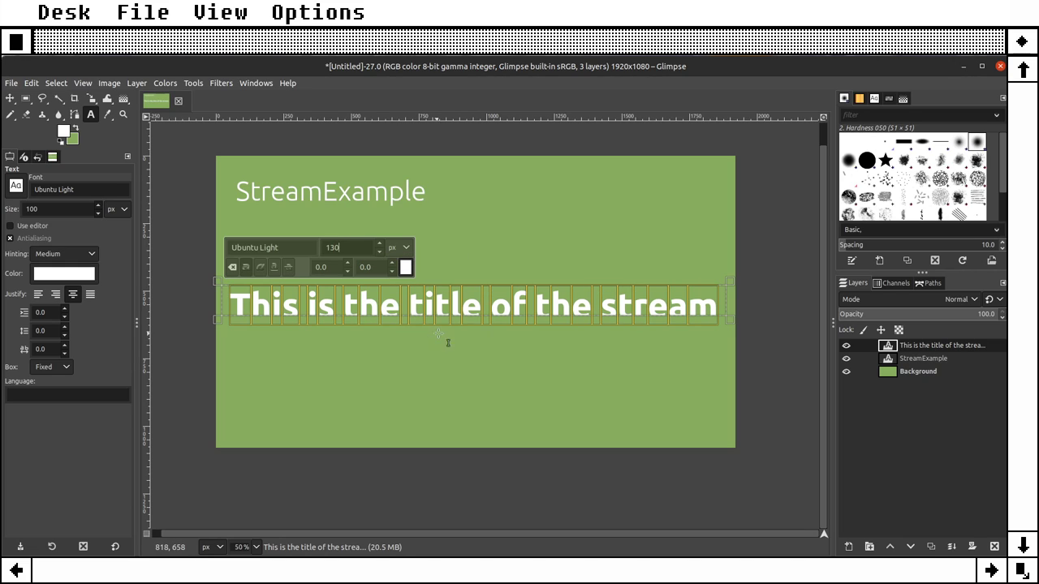
# Step: Undo the title box reshape and make the box slightly taller so the title fits one line
pyautogui.moveTo(456, 326); pyautogui.dragTo(447, 330)
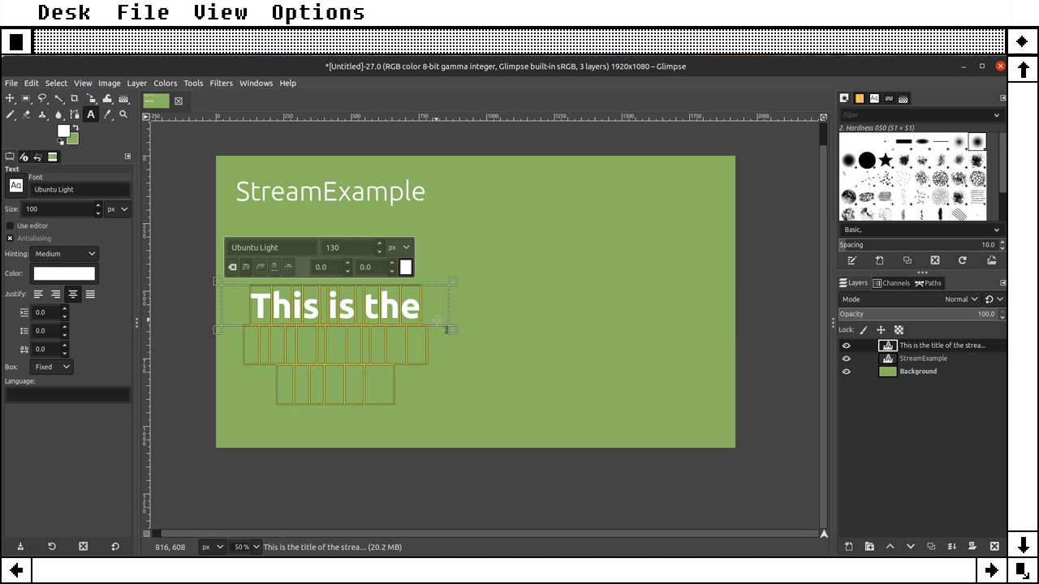
pyautogui.click(31, 83)
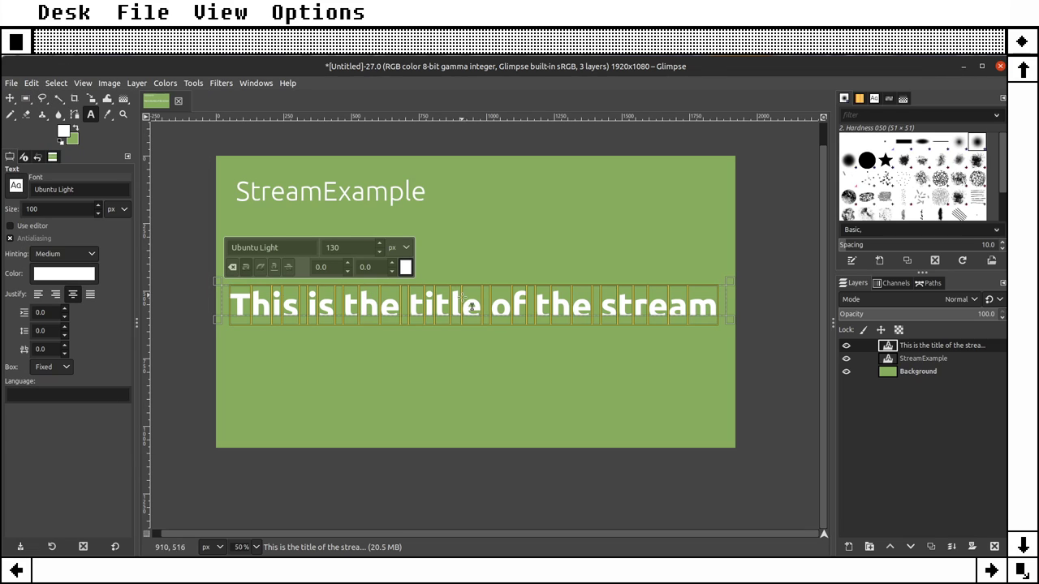
pyautogui.click(469, 366)
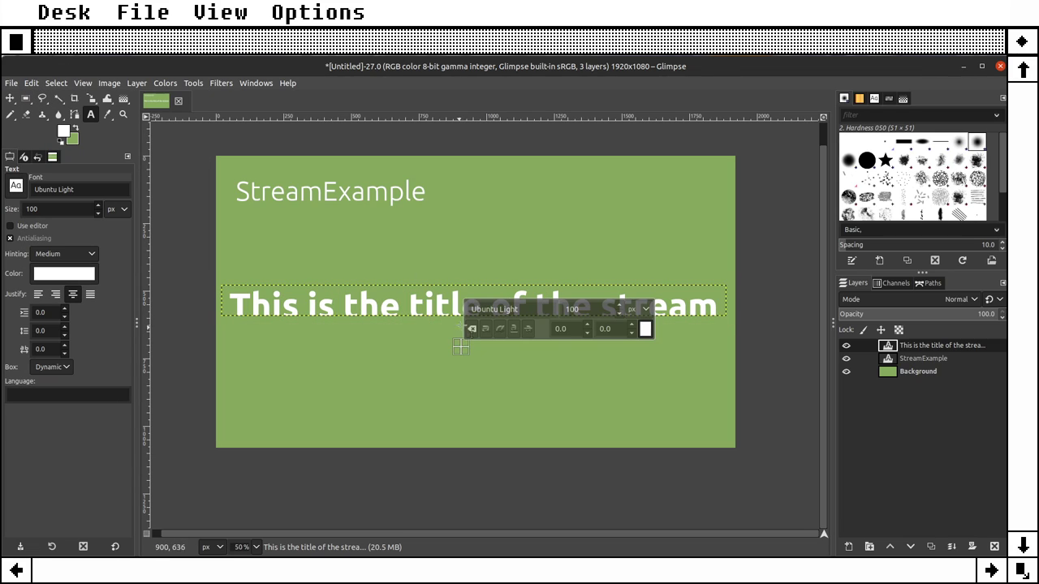
pyautogui.click(452, 307)
pyautogui.doubleClick(467, 312)
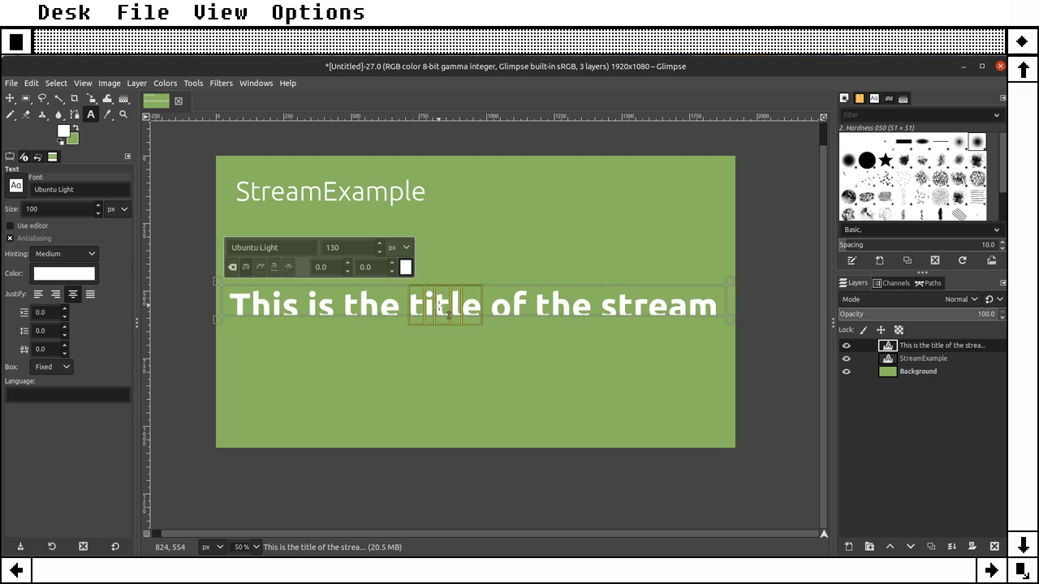
pyautogui.press('Escape')
pyautogui.click(454, 308)
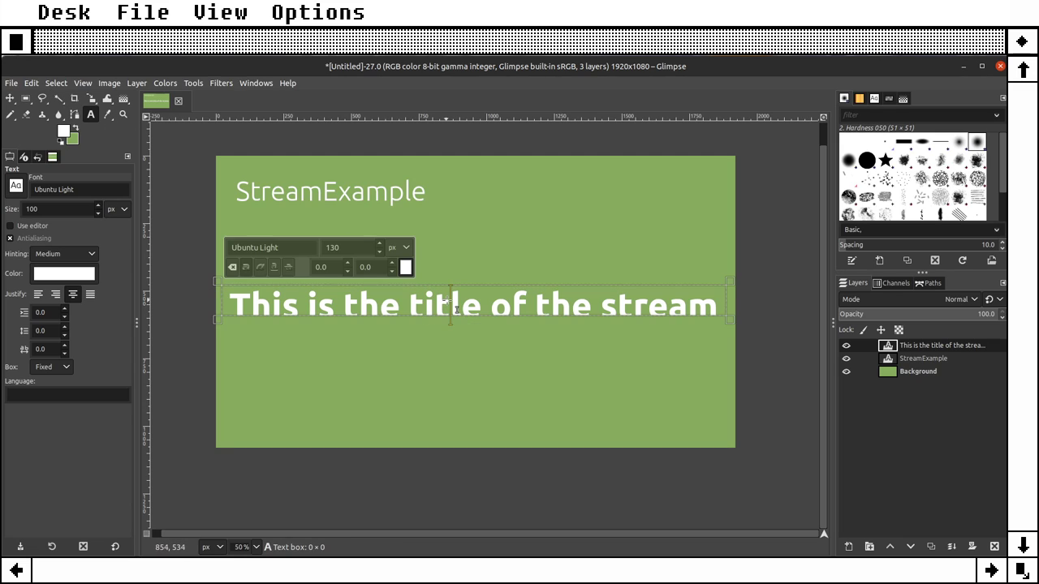
pyautogui.moveTo(453, 325); pyautogui.dragTo(454, 332)
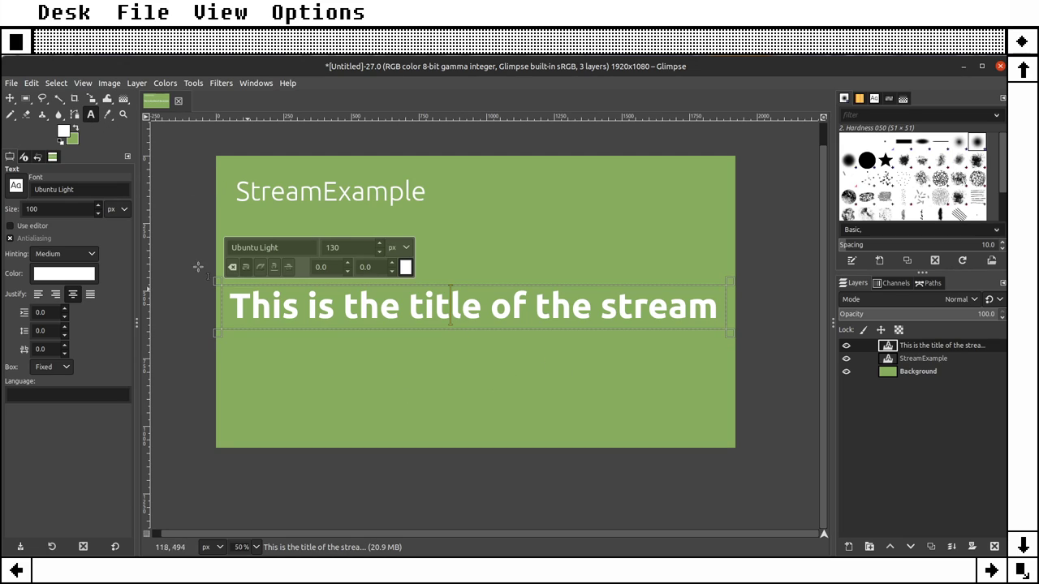
# Step: Add a text line with the host's name below the title, sized 75 px
pyautogui.click(489, 378)
pyautogui.write('H')
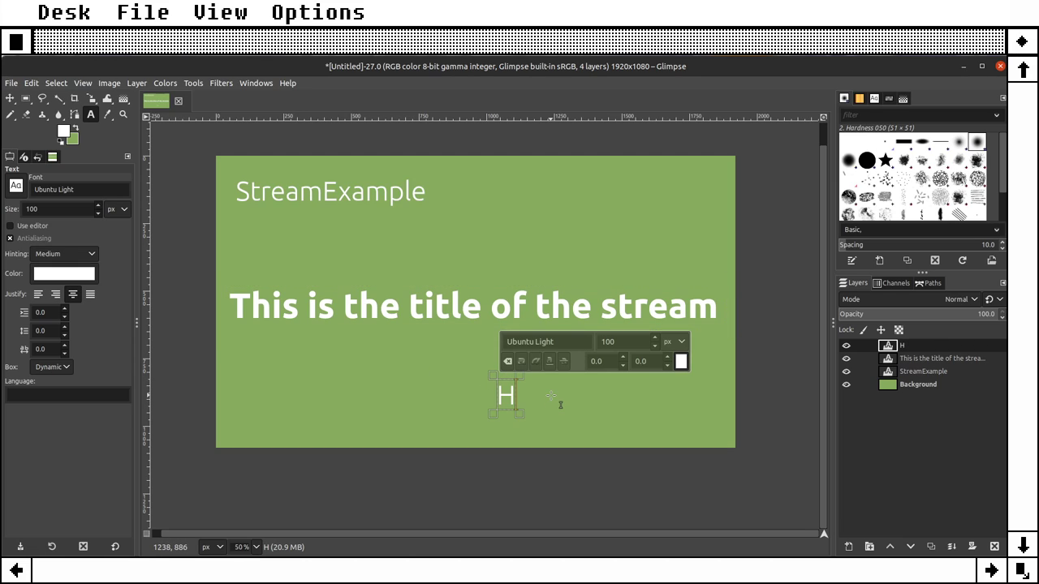
pyautogui.write('ost : Yan')
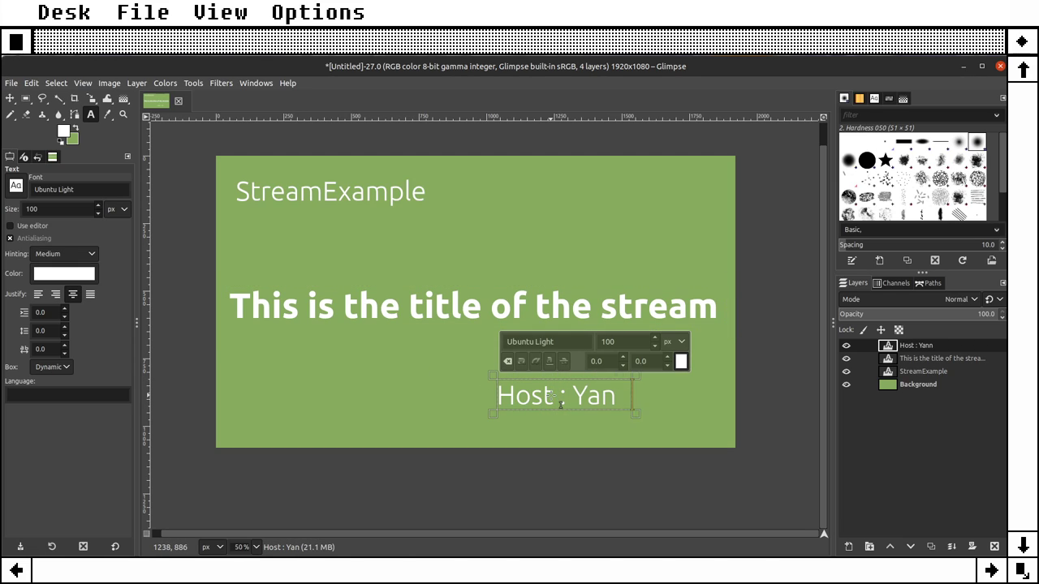
pyautogui.write('nick')
pyautogui.doubleClick(529, 398)
pyautogui.tripleClick(536, 399)
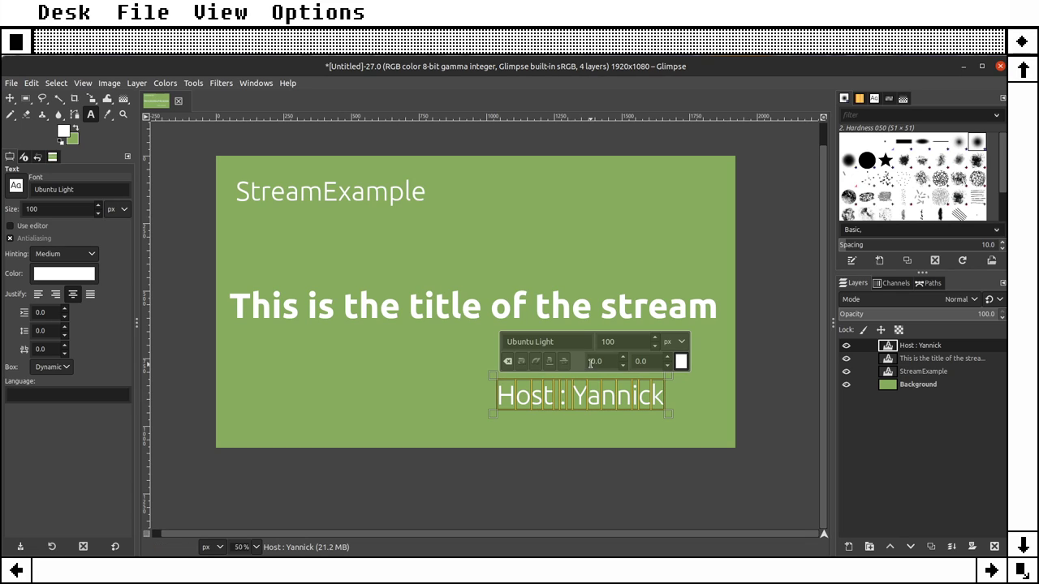
pyautogui.tripleClick(617, 342)
pyautogui.write('75')
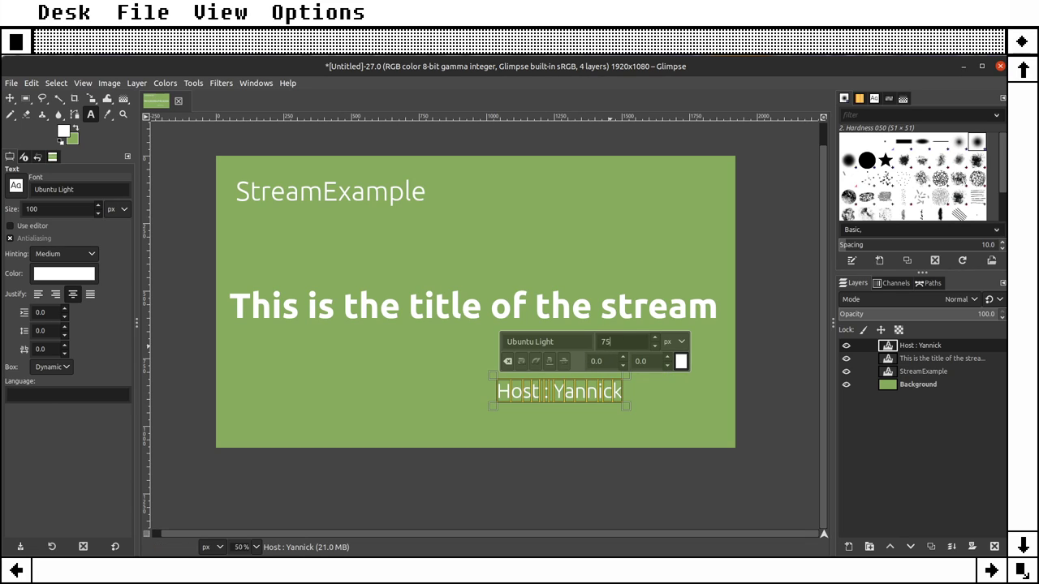
pyautogui.write('m')
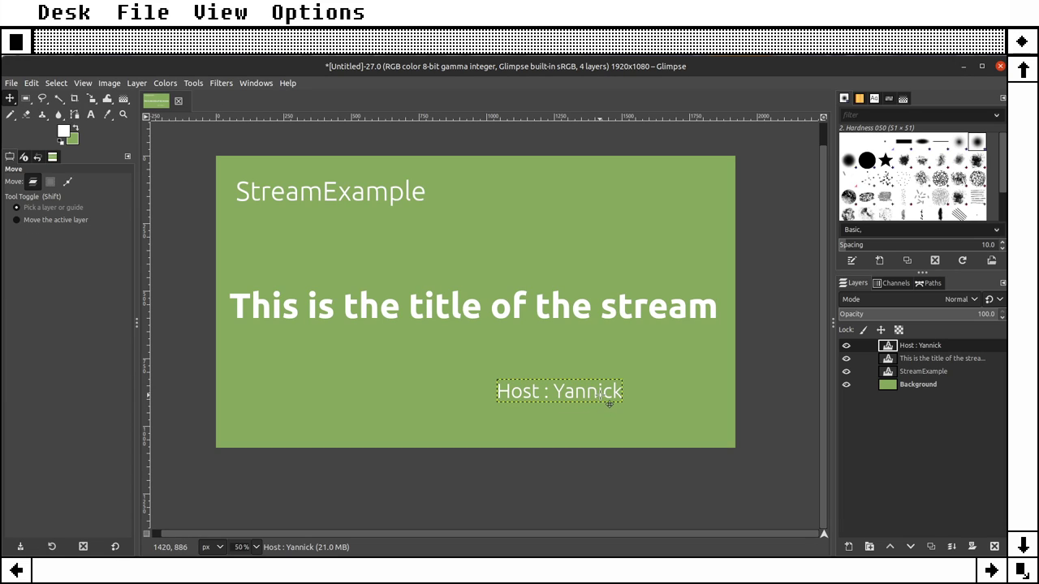
# Step: Move the host line toward the lower right of the banner
pyautogui.moveTo(602, 396); pyautogui.dragTo(665, 390)
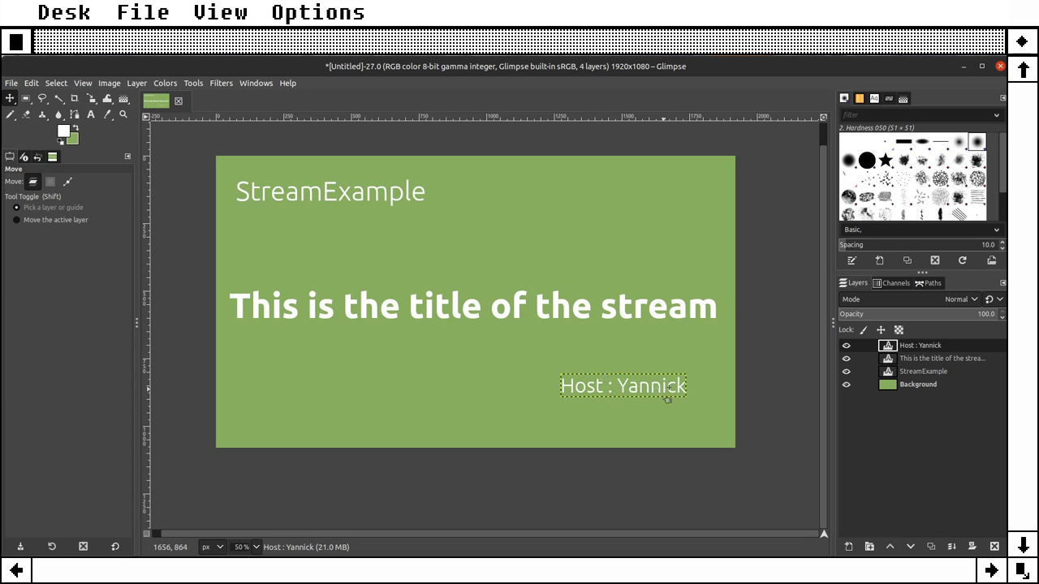
pyautogui.click(90, 114)
pyautogui.click(579, 415)
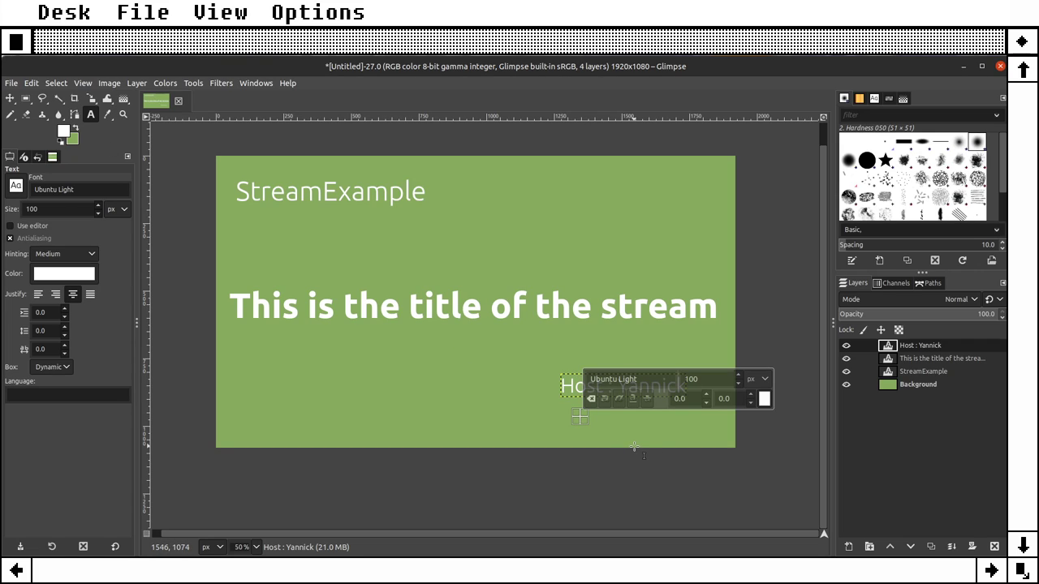
# Step: Type the date 2021-05-25 beneath the host line and set it to 65 px
pyautogui.write('2021-')
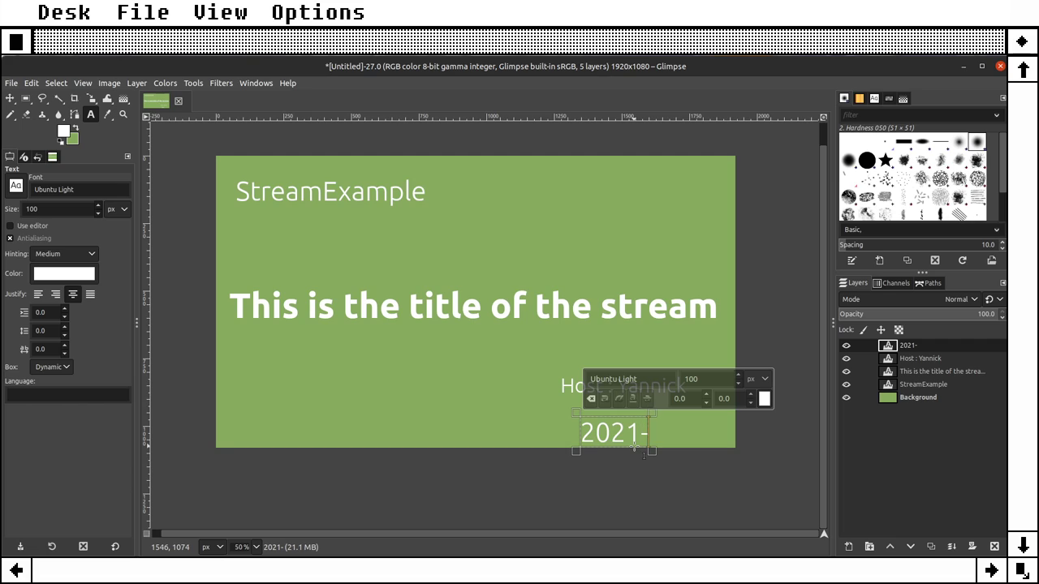
pyautogui.write('05-25')
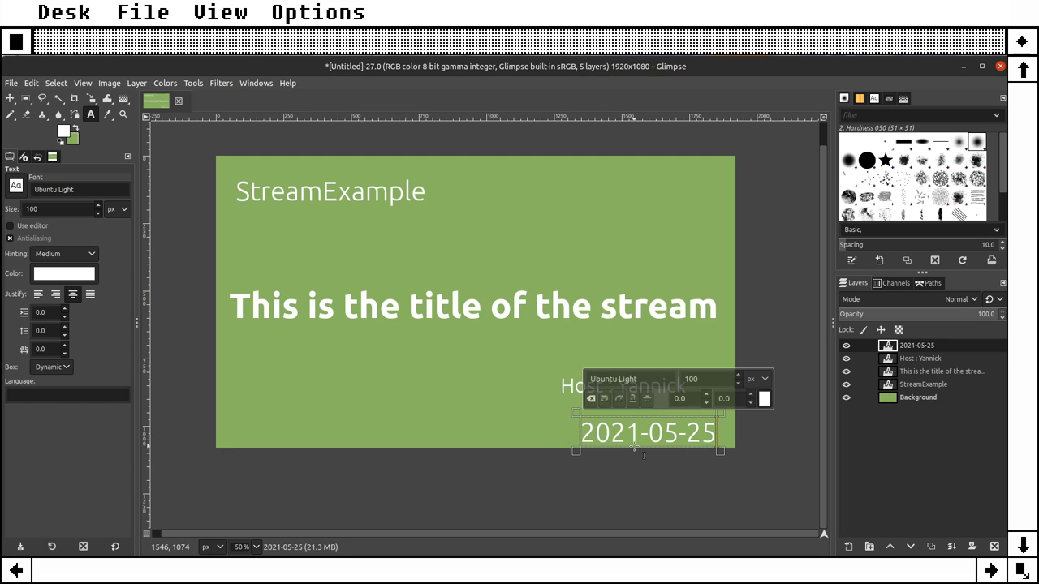
pyautogui.hotkey('ctrl', 'a')
pyautogui.doubleClick(708, 379)
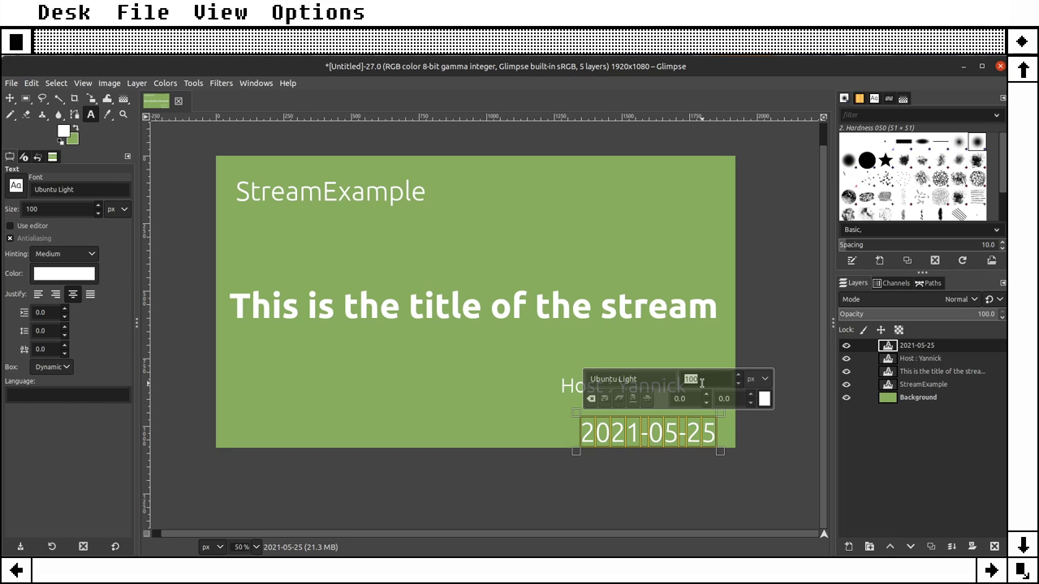
pyautogui.write('65')
pyautogui.press('Return')
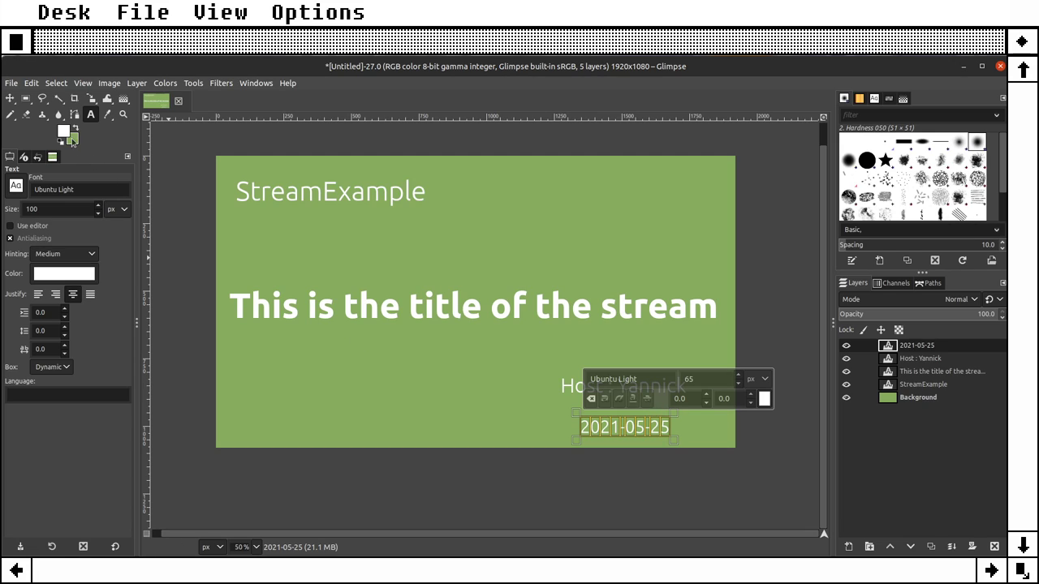
pyautogui.click(9, 98)
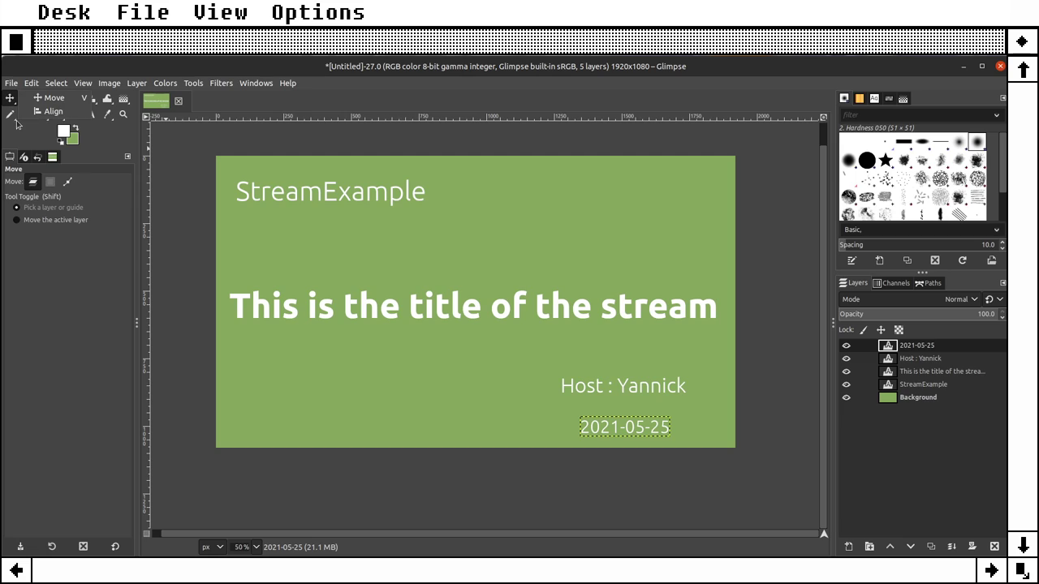
# Step: Align the StreamExample text 50 px from the image's left and top edges
pyautogui.click(57, 116)
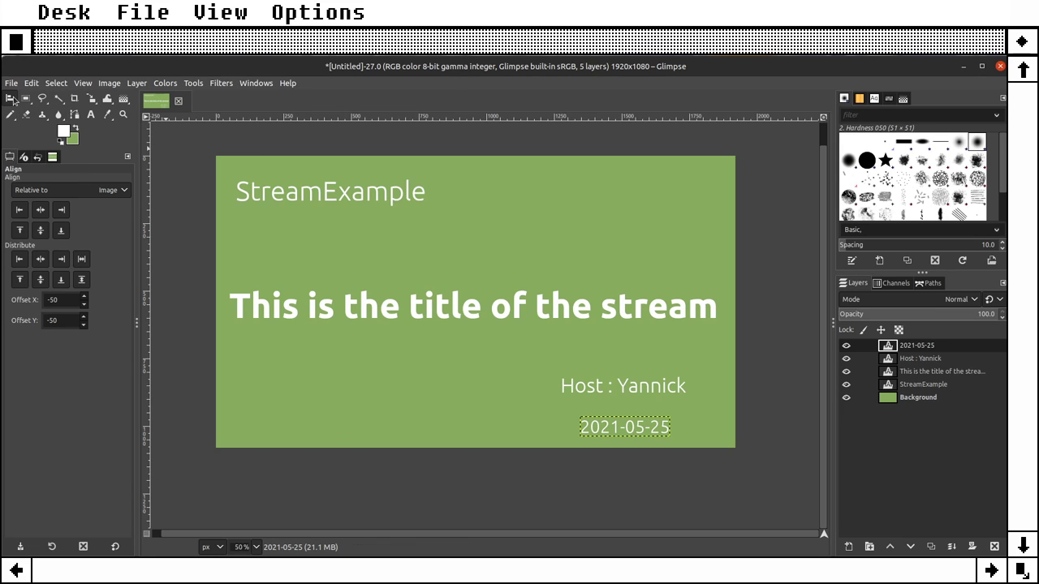
pyautogui.click(48, 98)
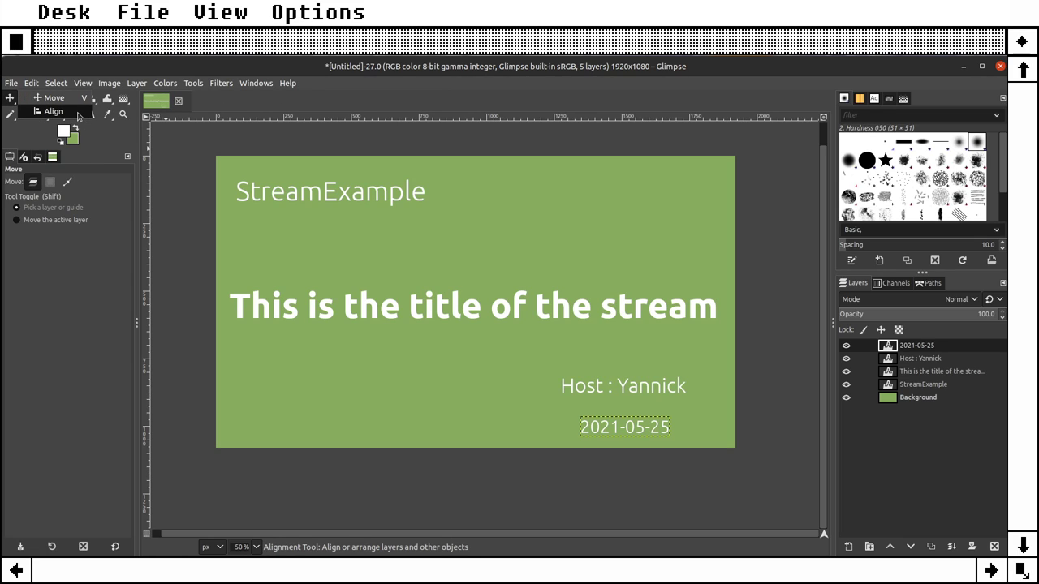
pyautogui.click(51, 111)
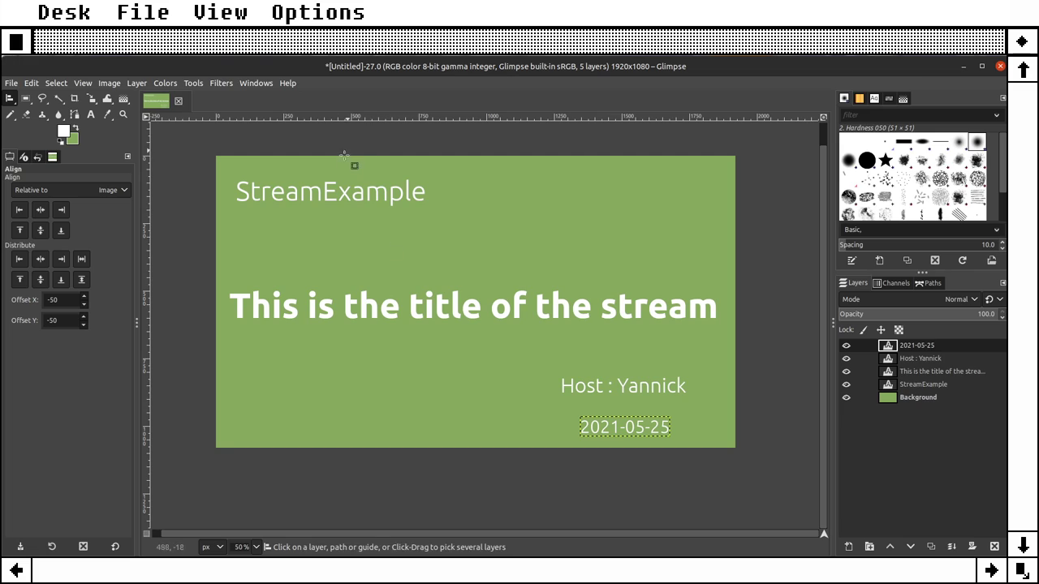
pyautogui.click(375, 202)
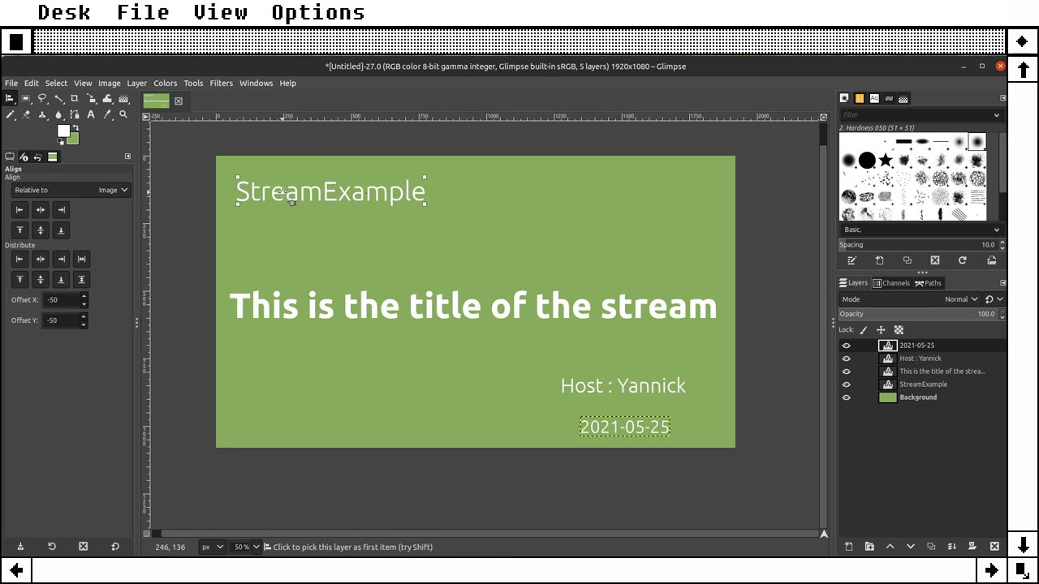
pyautogui.click(58, 300)
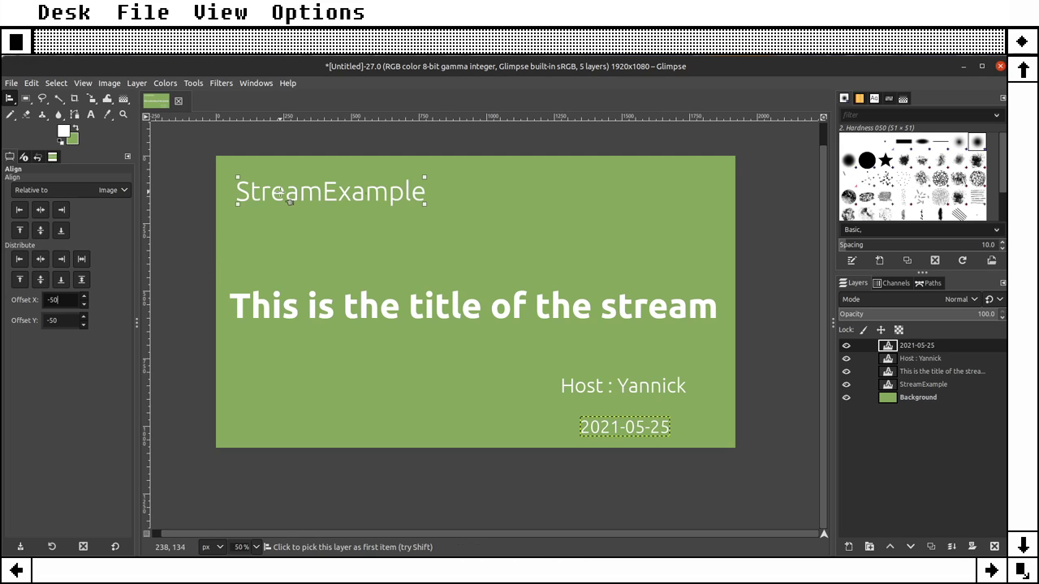
pyautogui.click(27, 259)
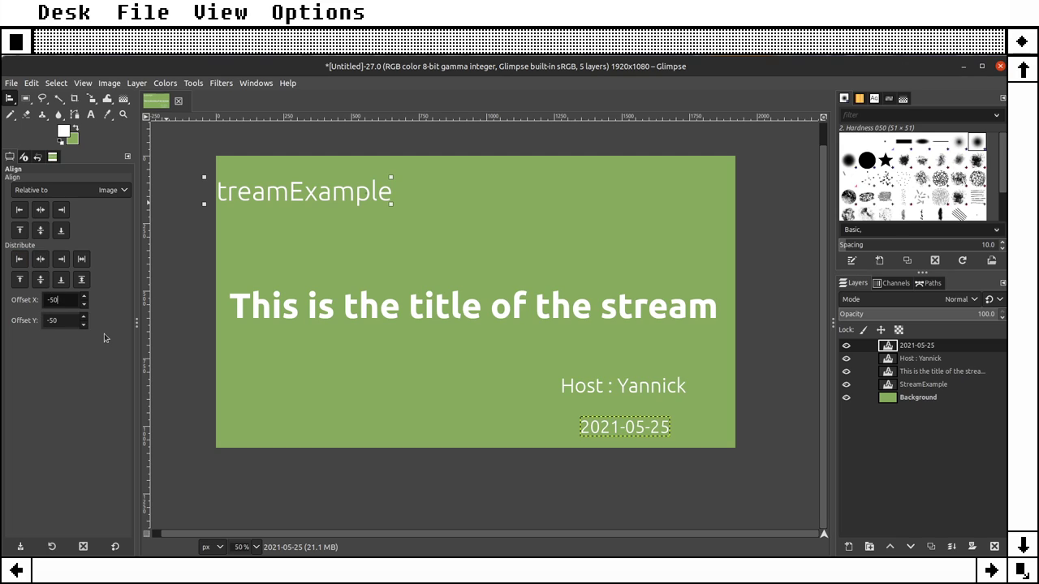
pyautogui.press('Home')
pyautogui.press('Delete')
pyautogui.press('Tab')
pyautogui.write('50')
pyautogui.press('Tab')
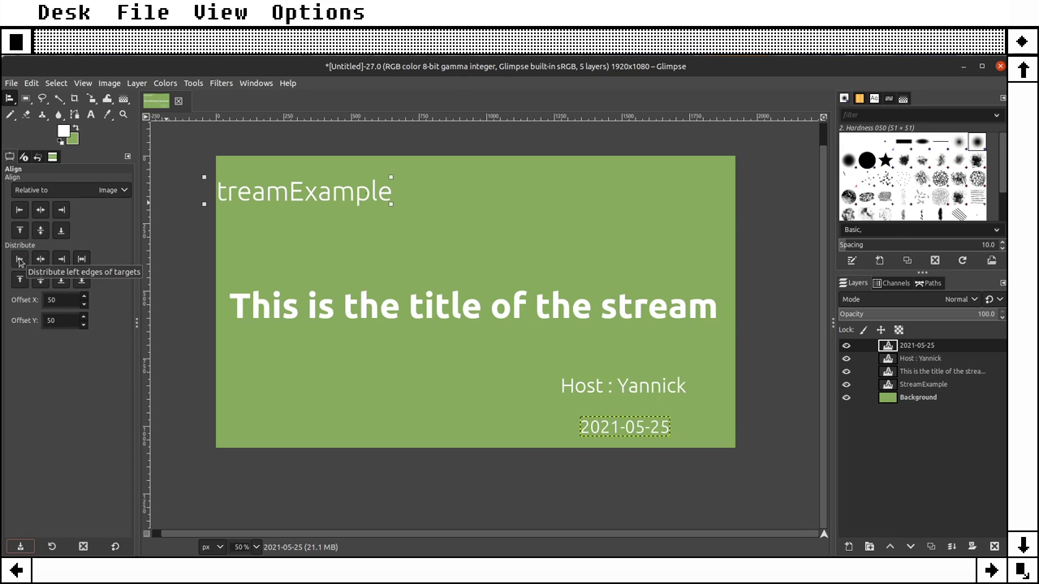
pyautogui.click(19, 260)
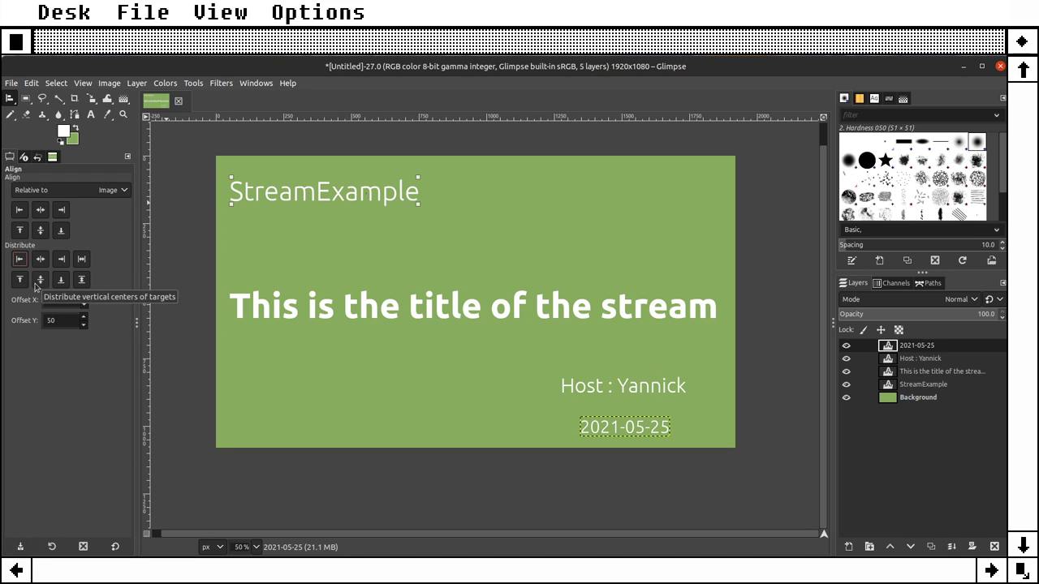
pyautogui.click(21, 280)
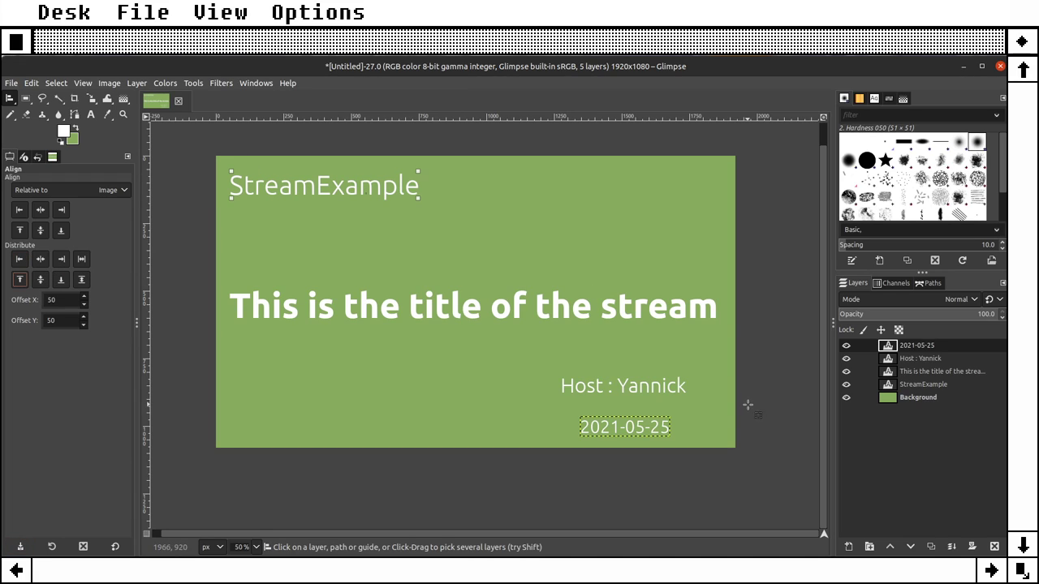
# Step: Align the 2021-05-25 date into the bottom-right corner using a -50 offset
pyautogui.click(611, 432)
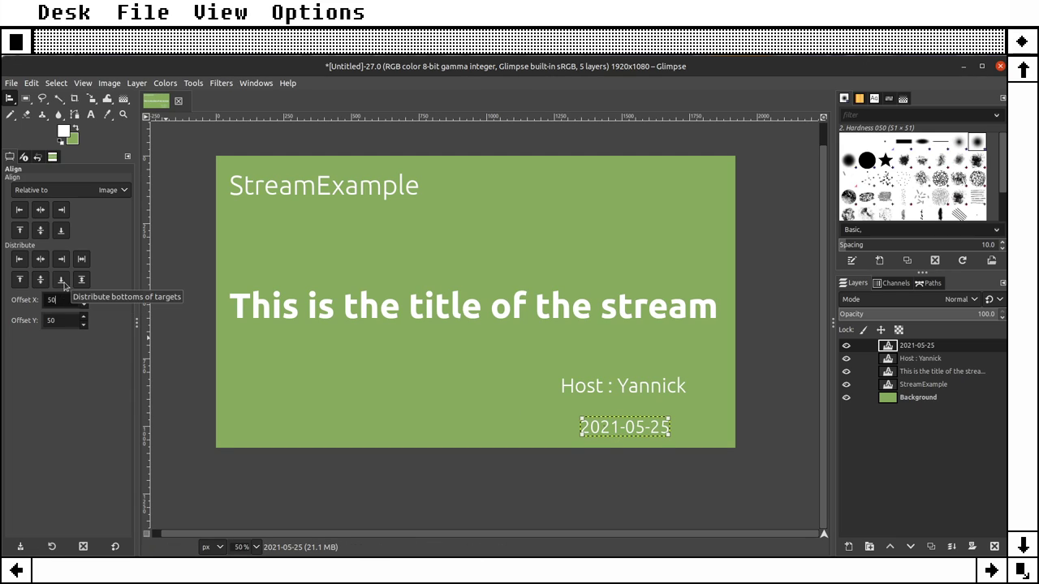
pyautogui.write('70')
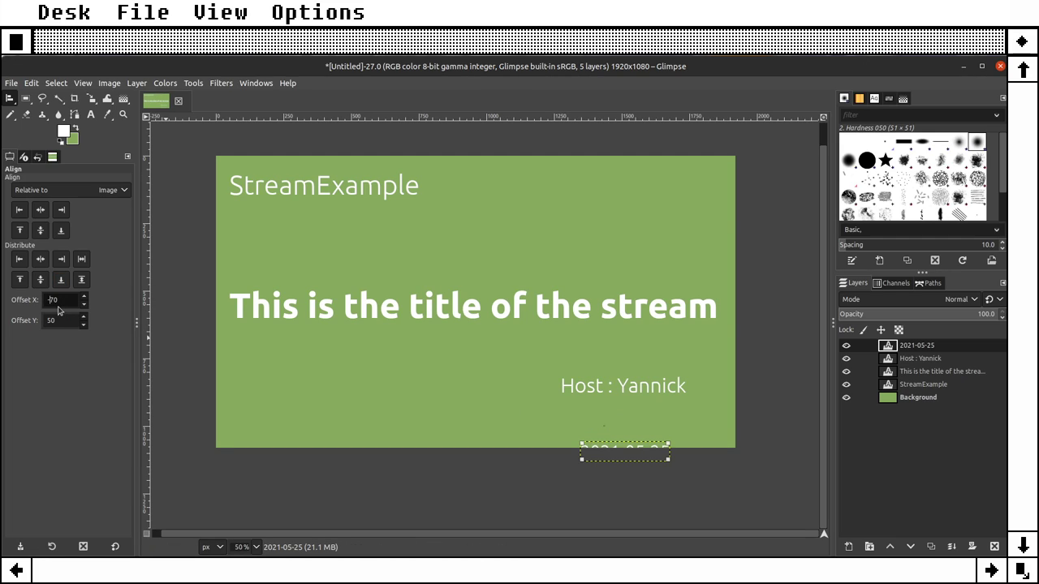
pyautogui.write('5')
pyautogui.press('Tab')
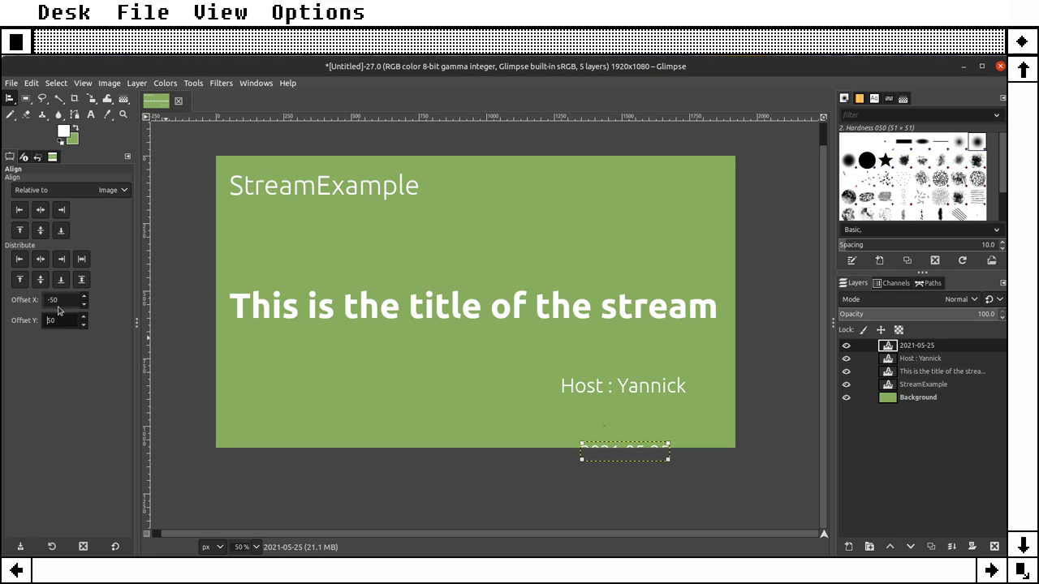
pyautogui.write('-50')
pyautogui.click(61, 280)
pyautogui.click(61, 259)
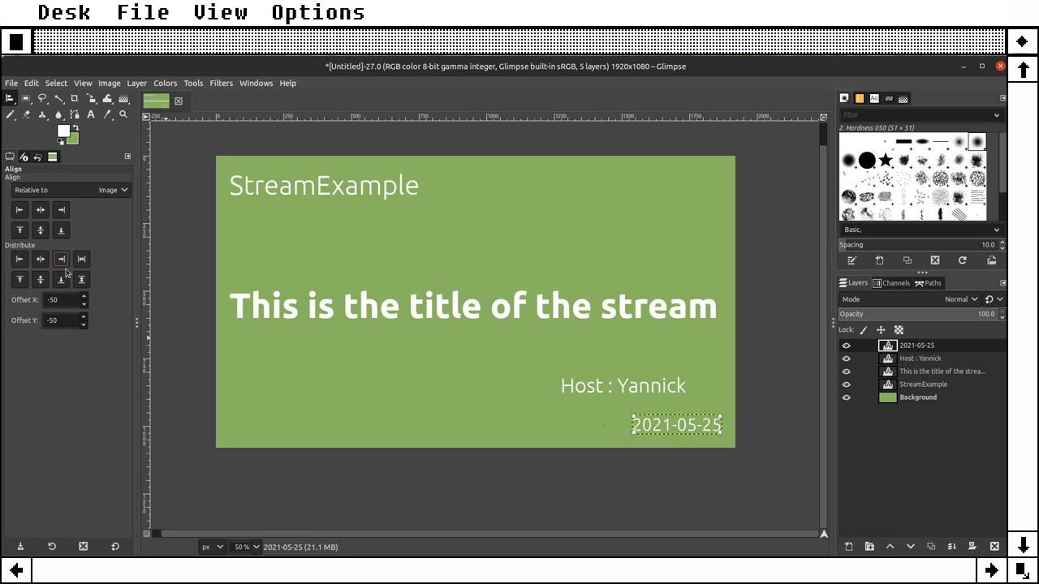
# Step: Right-align the host line with the date and centre the title horizontally
pyautogui.click(619, 382)
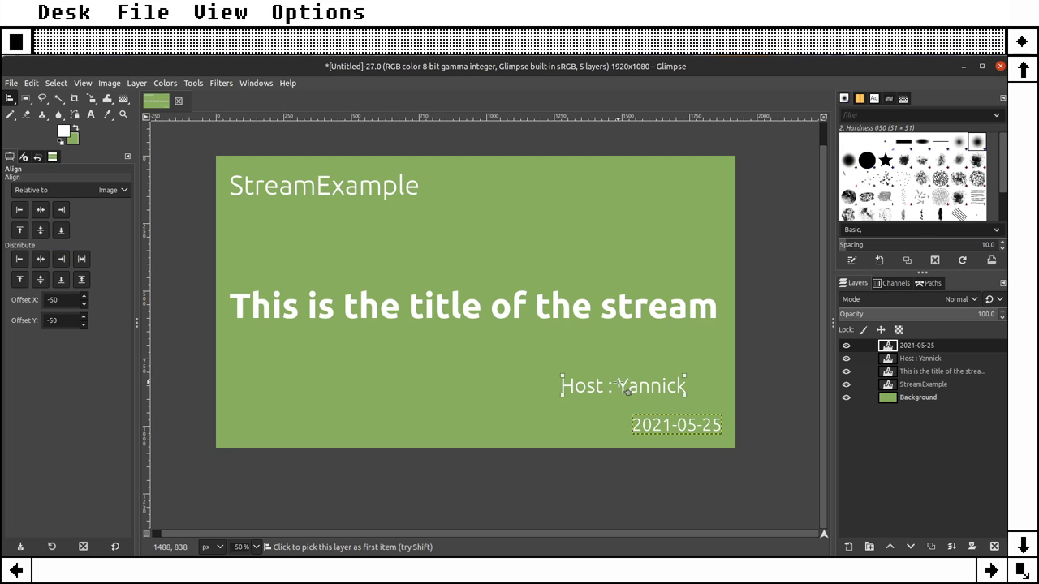
pyautogui.click(61, 259)
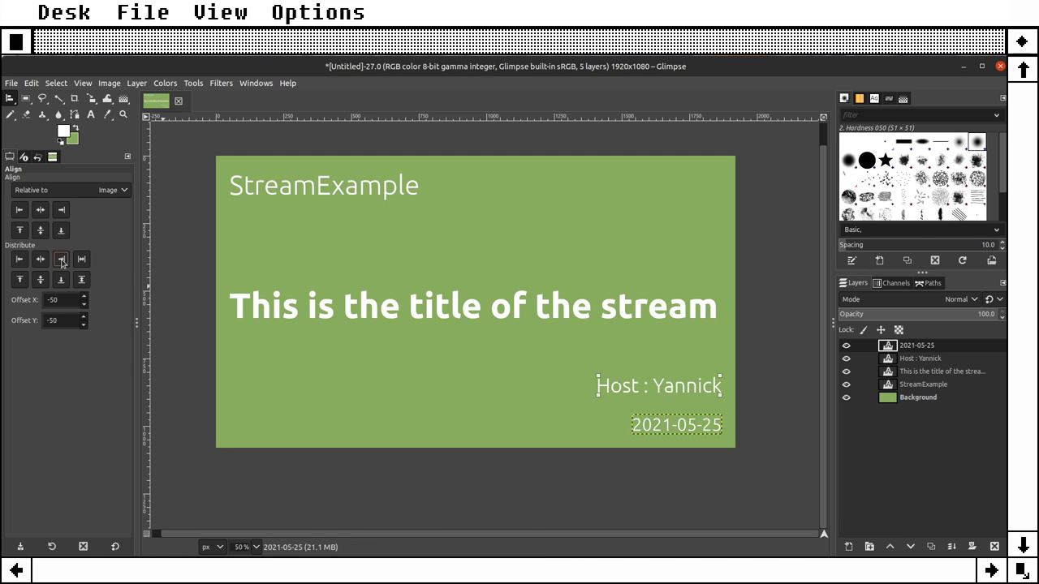
pyautogui.click(342, 321)
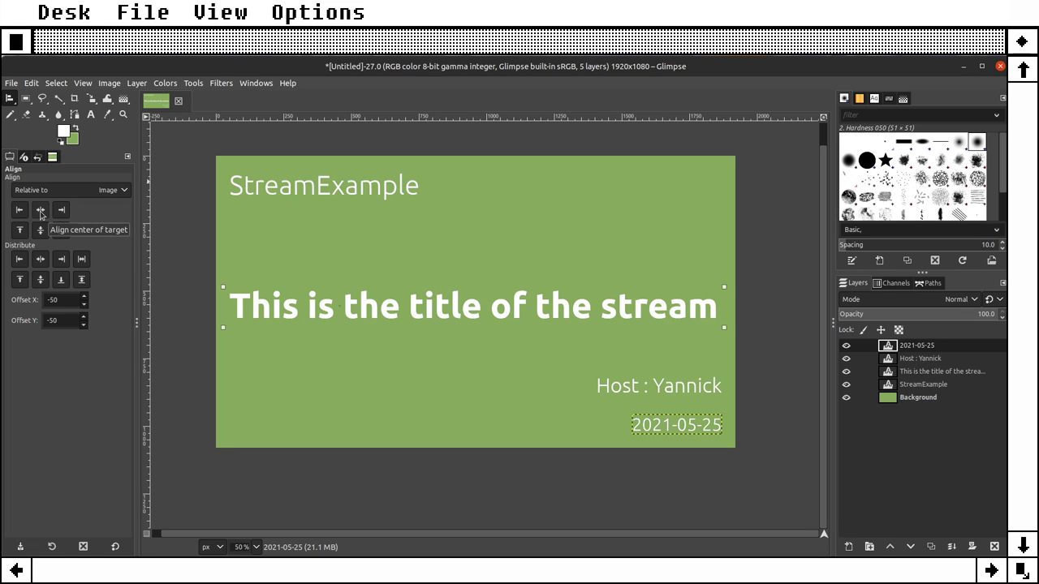
pyautogui.click(41, 210)
# Step: Centre the title vertically, then switch the stream view back to the Quickemu VM
pyautogui.click(41, 231)
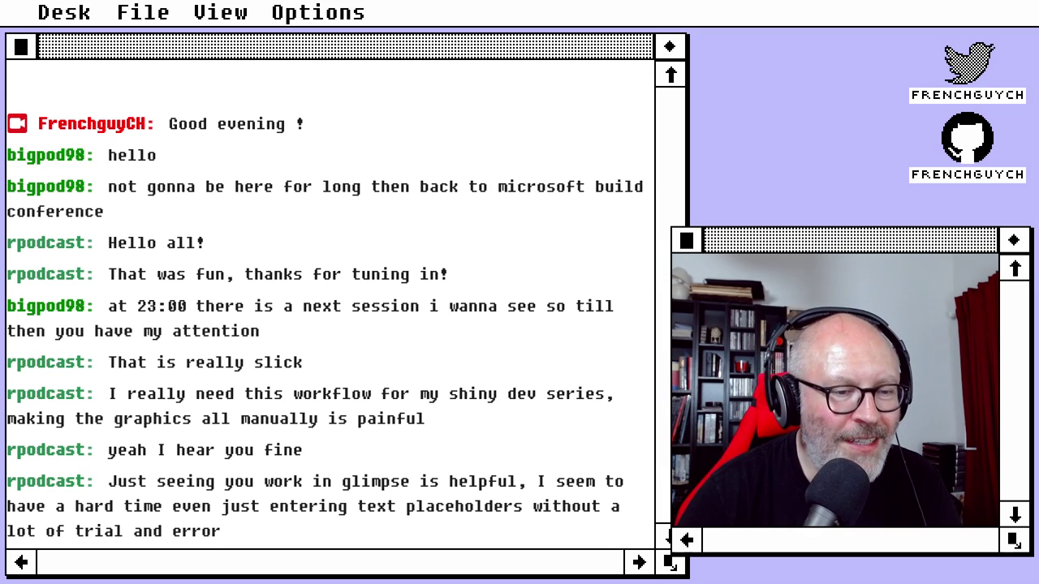
pyautogui.click(223, 12)
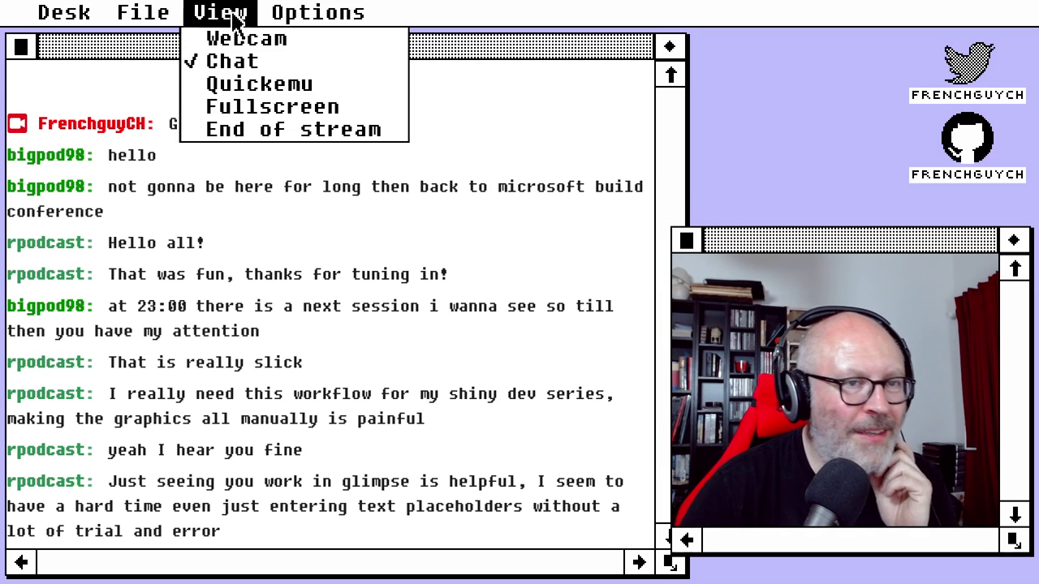
pyautogui.click(302, 86)
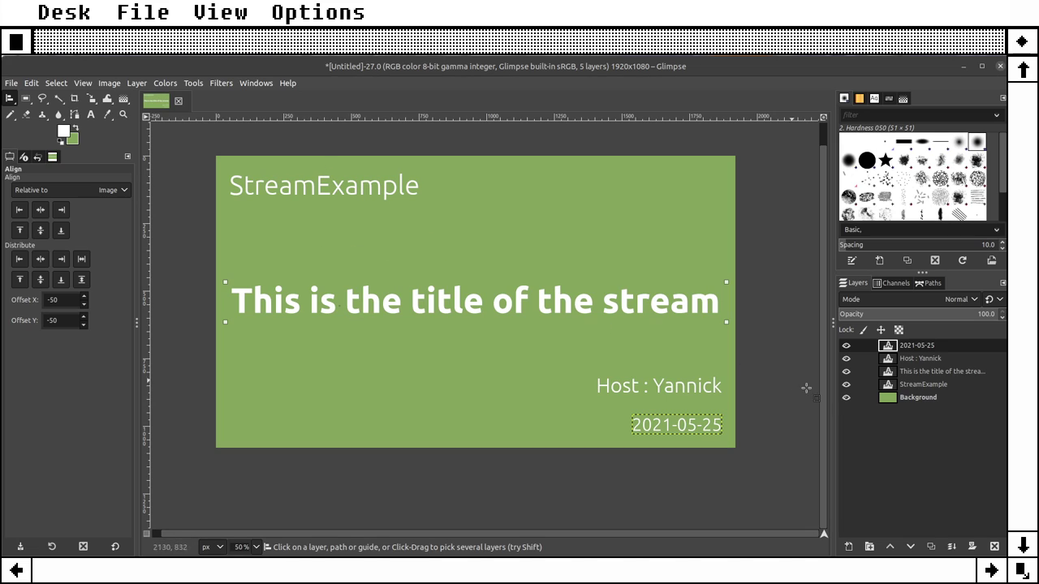
# Step: Merge the StreamExample layer down into Background and toggle Background visibility to verify
pyautogui.click(925, 384)
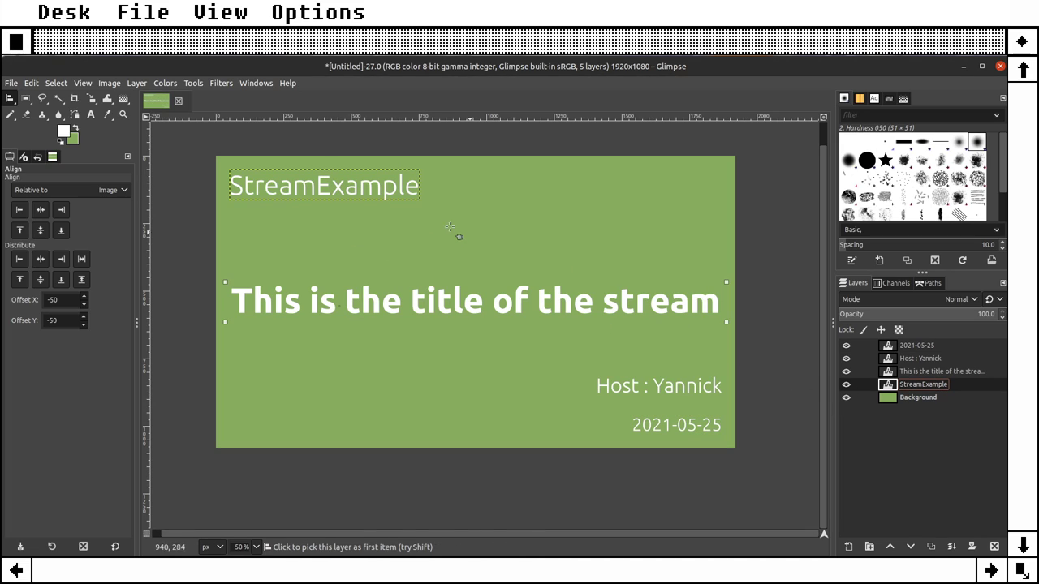
pyautogui.rightClick(922, 389)
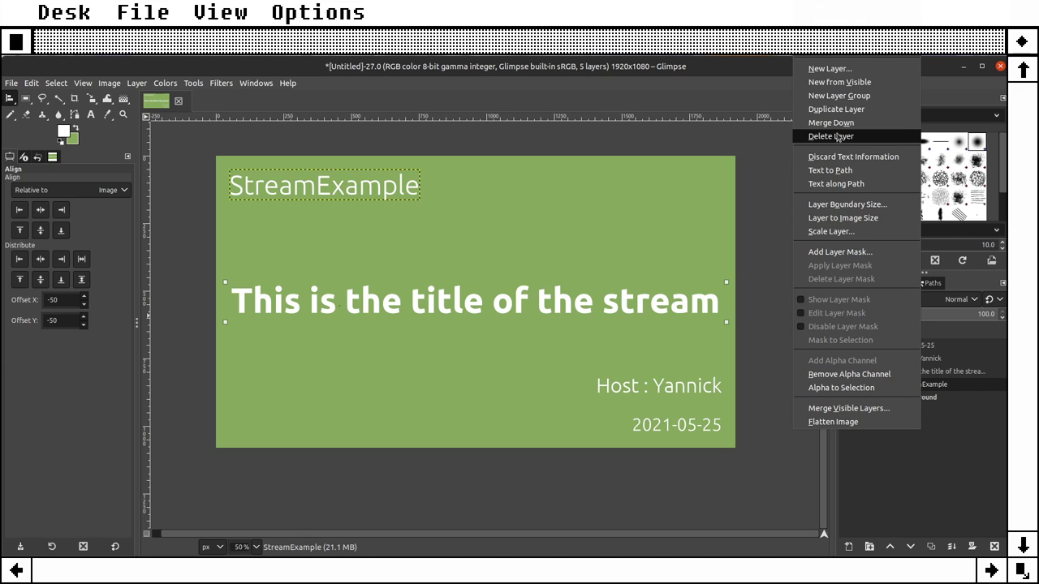
pyautogui.click(834, 123)
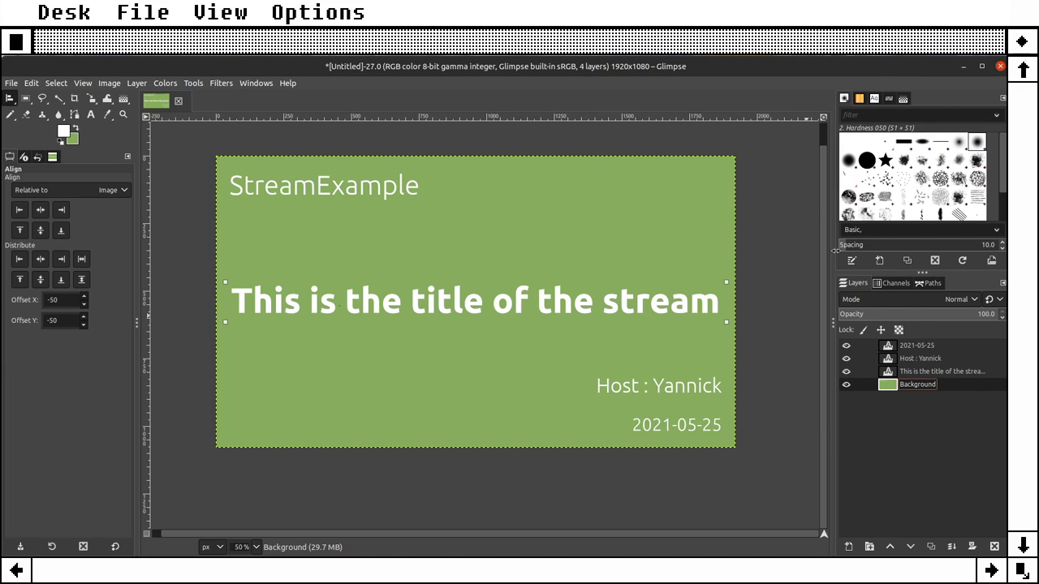
pyautogui.click(847, 385)
pyautogui.click(847, 386)
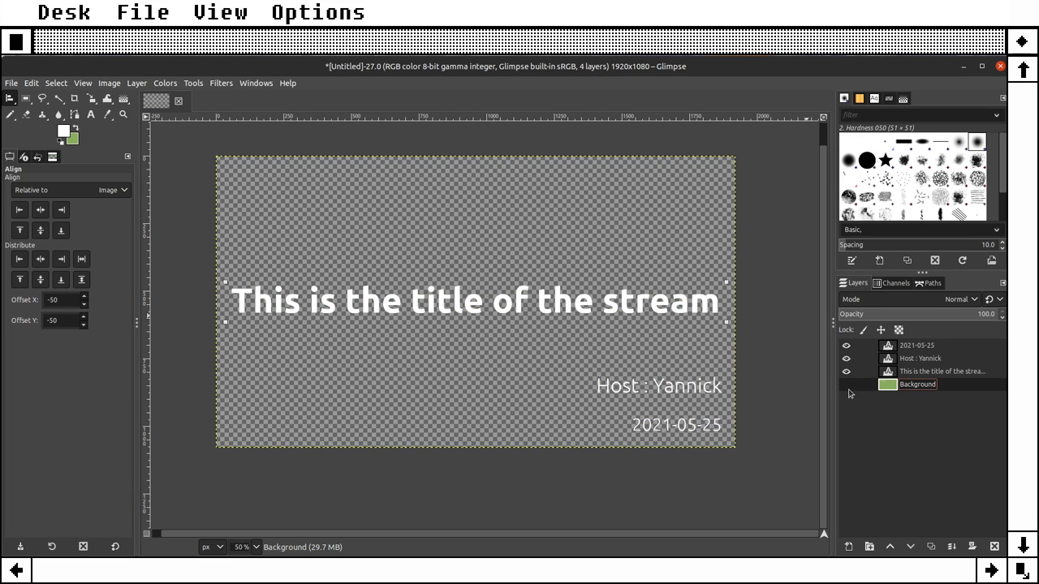
pyautogui.click(846, 385)
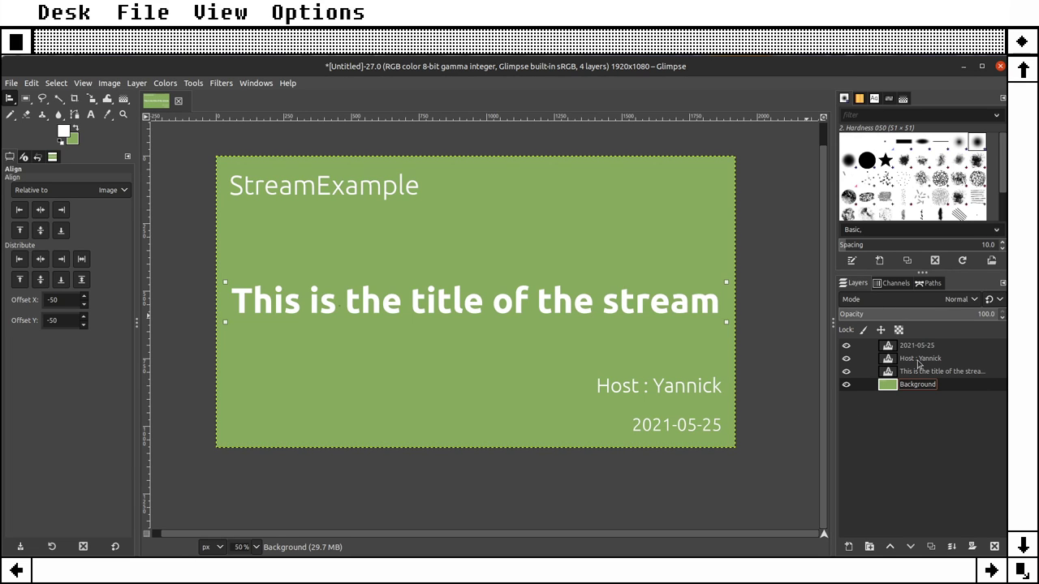
# Step: Rename the title and host text layers to Title and Host
pyautogui.doubleClick(913, 371)
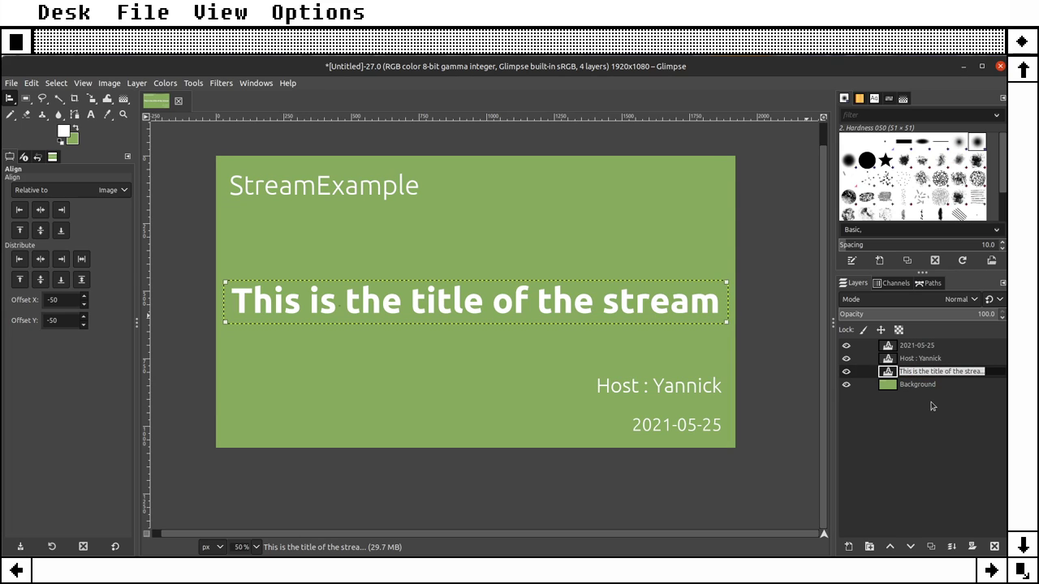
pyautogui.write('Title')
pyautogui.press('Return')
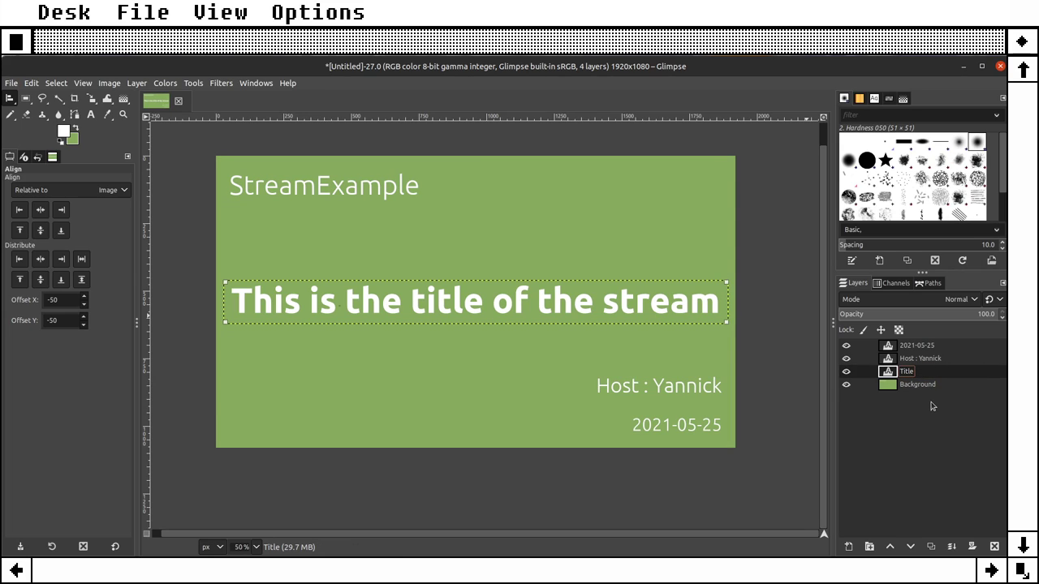
pyautogui.doubleClick(909, 361)
pyautogui.write('H')
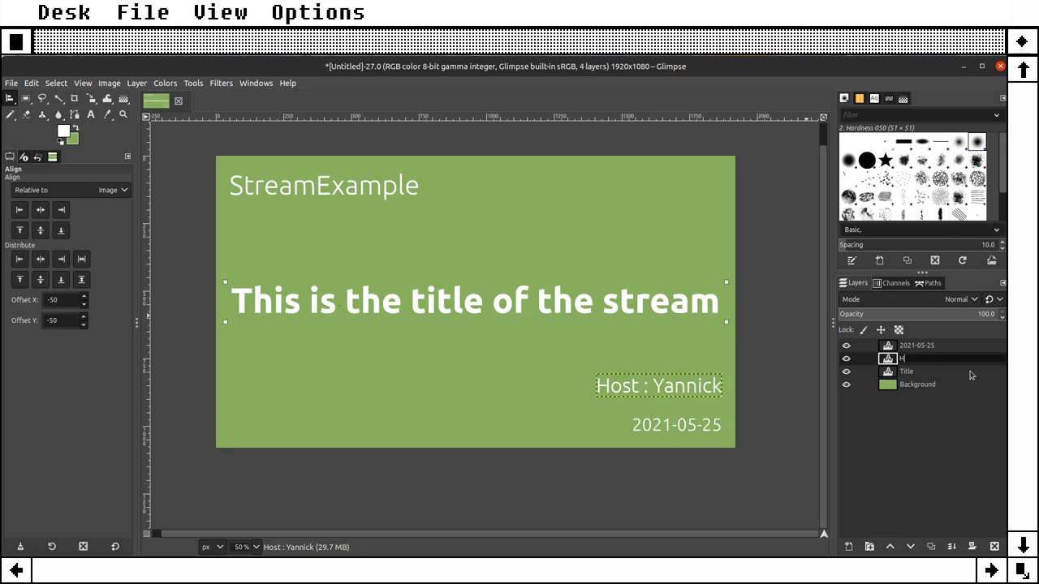
pyautogui.write('ost')
pyautogui.press('Return')
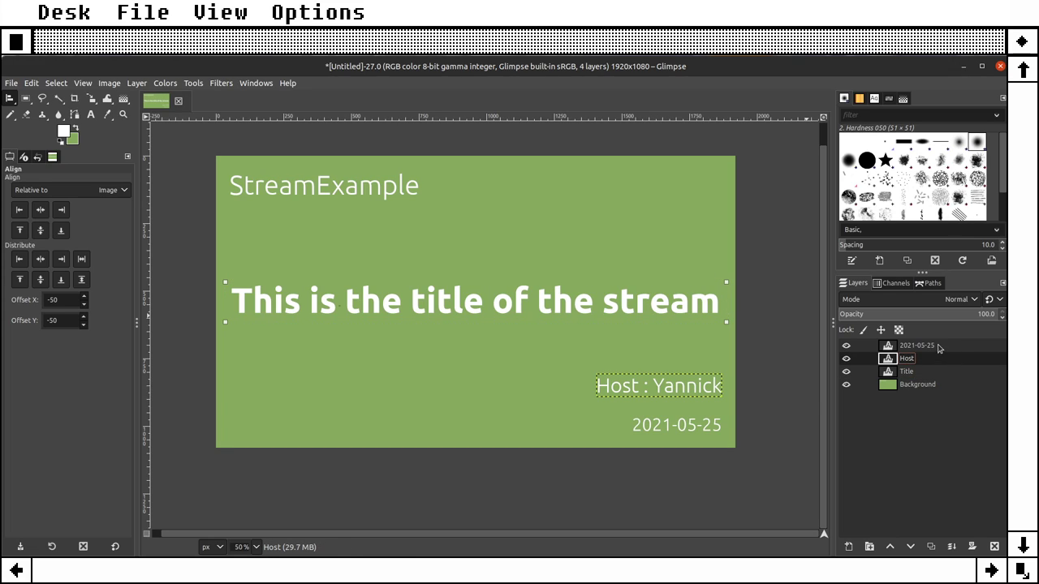
# Step: Rename the 2021-05-25 text layer to Date
pyautogui.click(939, 348)
pyautogui.press('t')
pyautogui.doubleClick(912, 346)
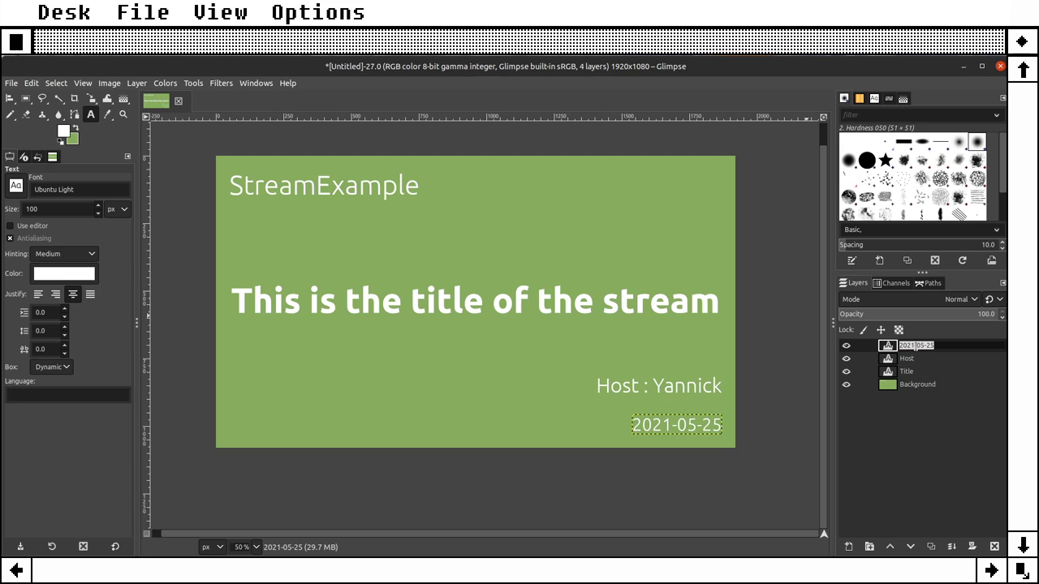
pyautogui.write('dte')
pyautogui.press('Return')
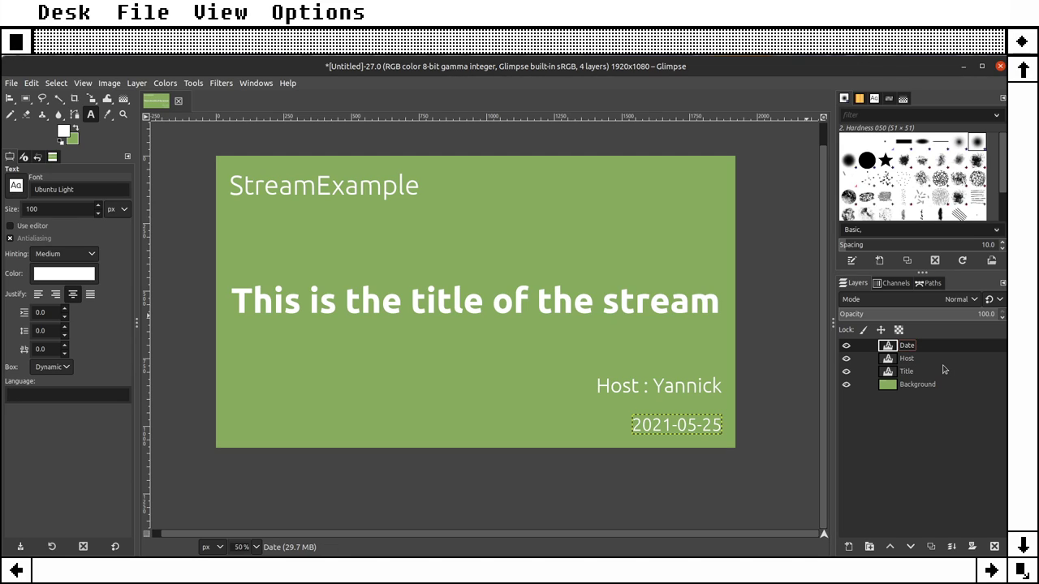
pyautogui.click(887, 372)
# Step: Duplicate the Title layer, place the copy below Title and offset it slightly right
pyautogui.rightClick(887, 373)
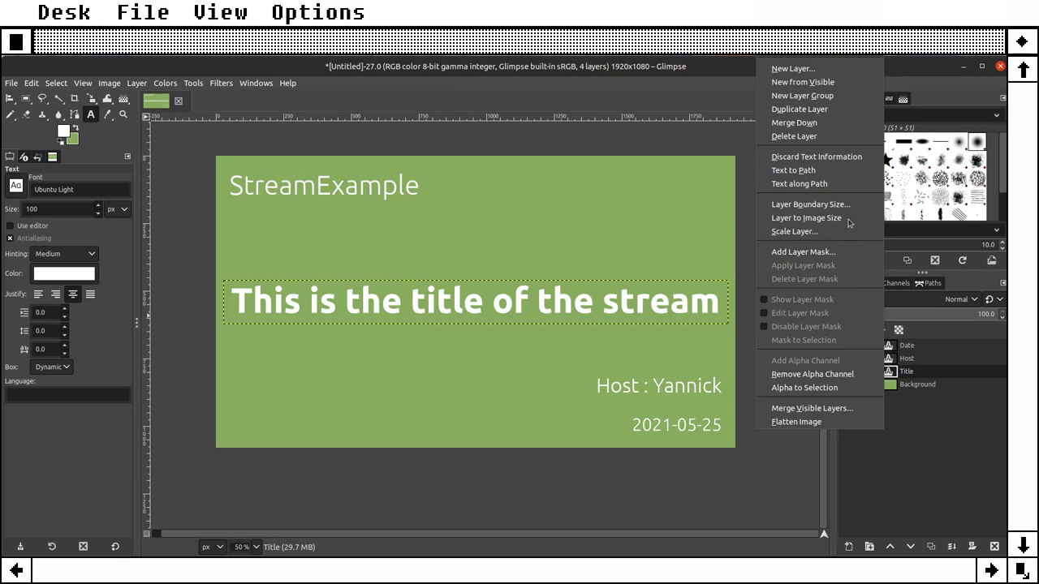
pyautogui.click(801, 109)
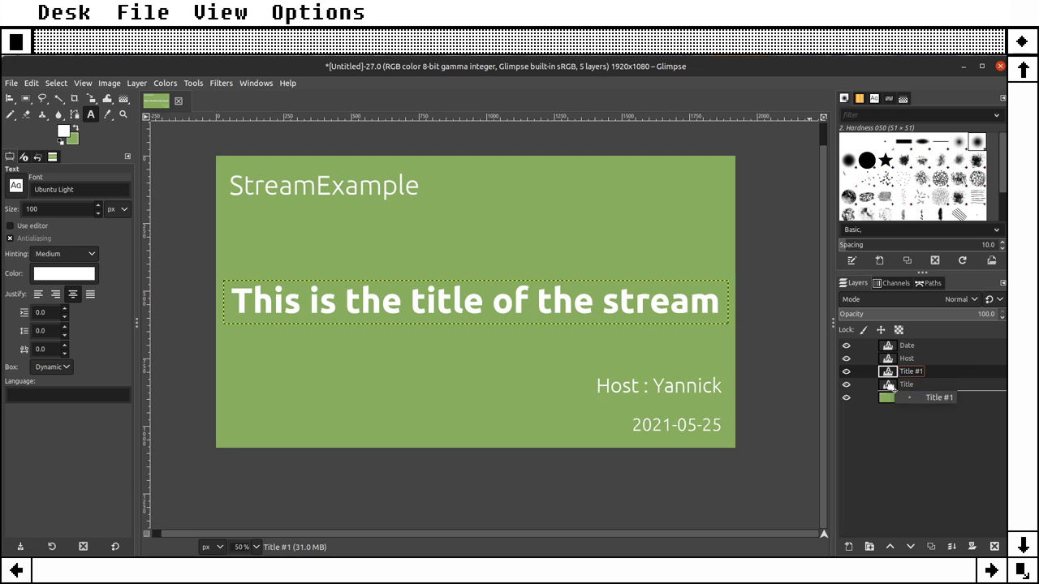
pyautogui.moveTo(890, 373); pyautogui.dragTo(891, 391)
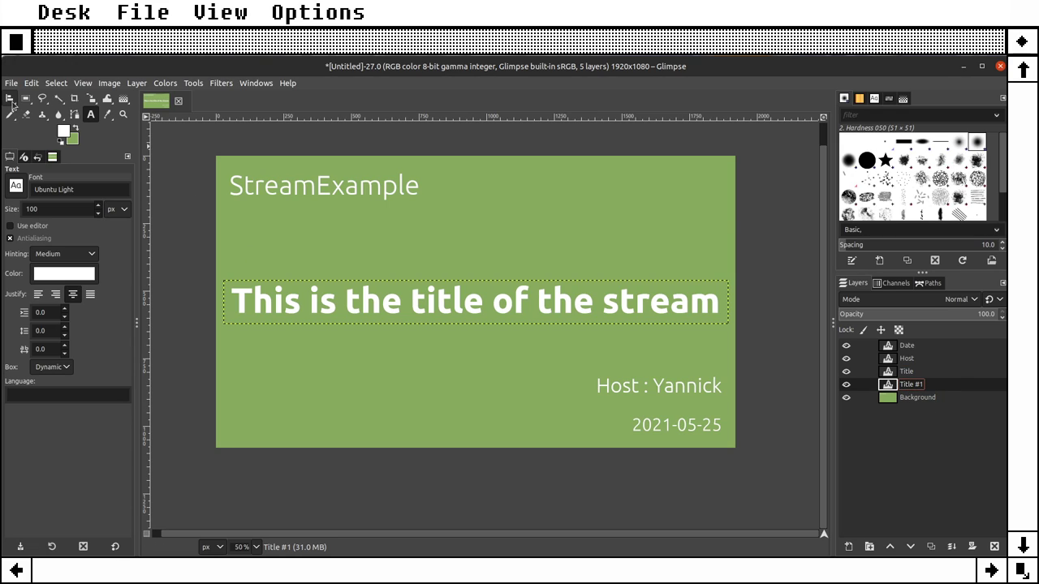
pyautogui.press('m')
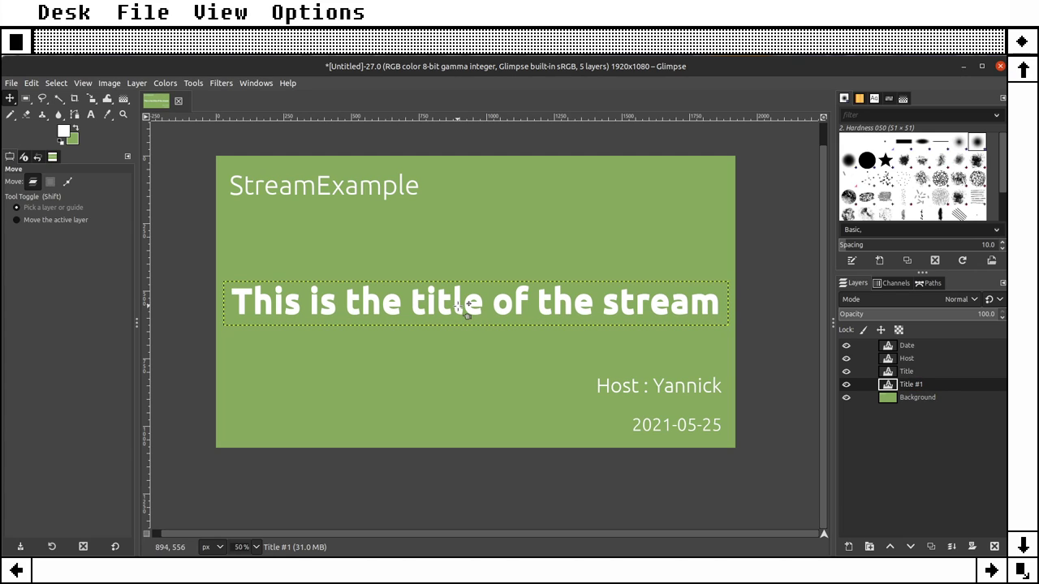
pyautogui.moveTo(466, 305); pyautogui.dragTo(468, 305)
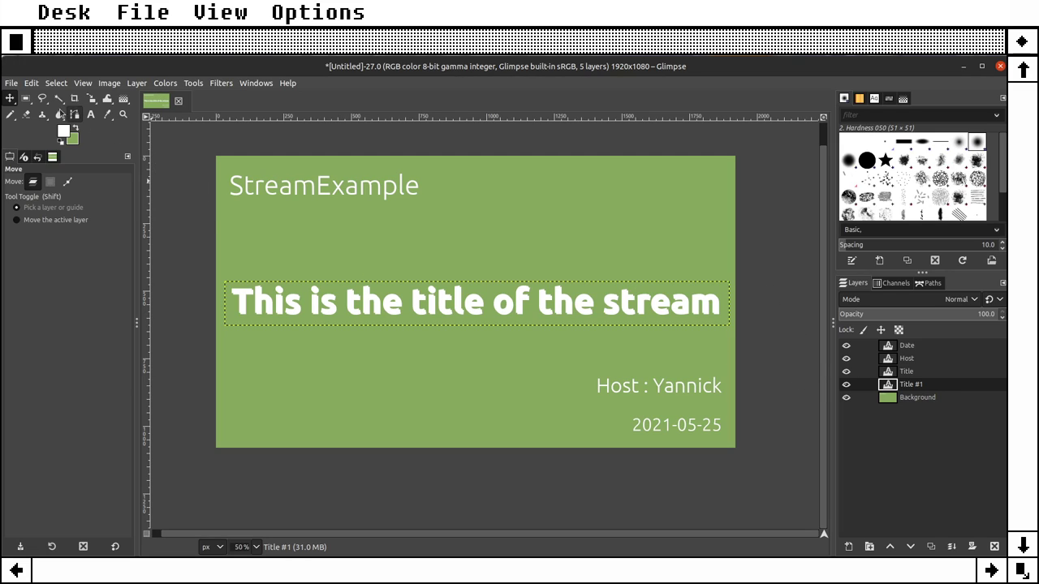
# Step: Recolour the Title #1 copy's text black and show the white Title above it
pyautogui.click(91, 114)
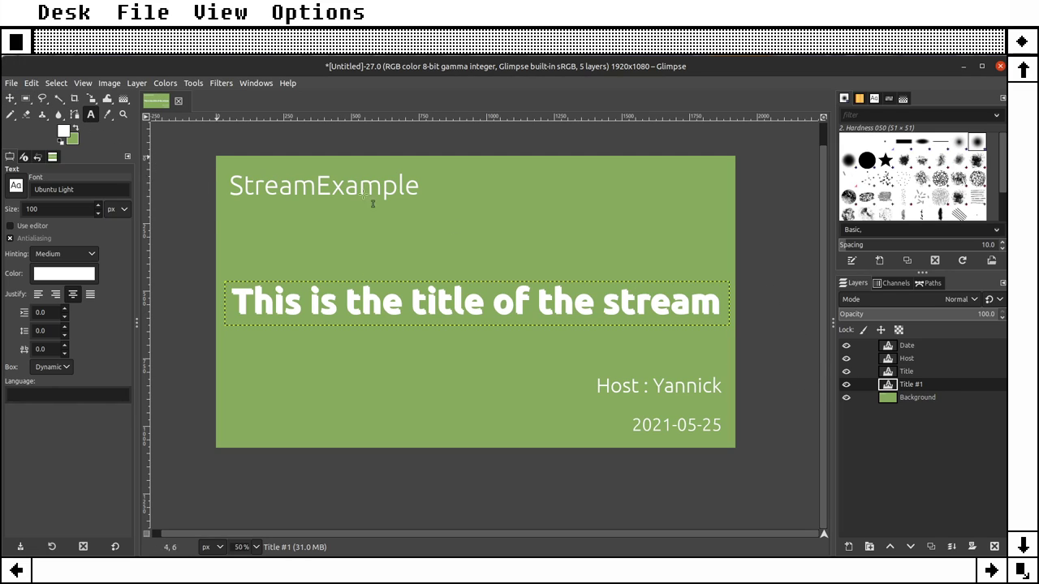
pyautogui.click(846, 371)
pyautogui.click(596, 303)
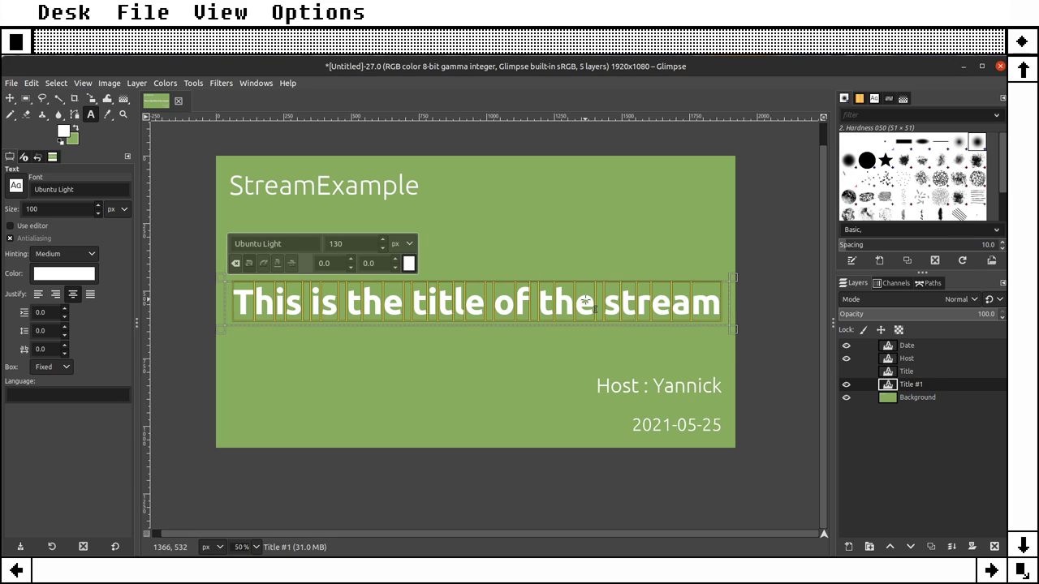
pyautogui.click(409, 263)
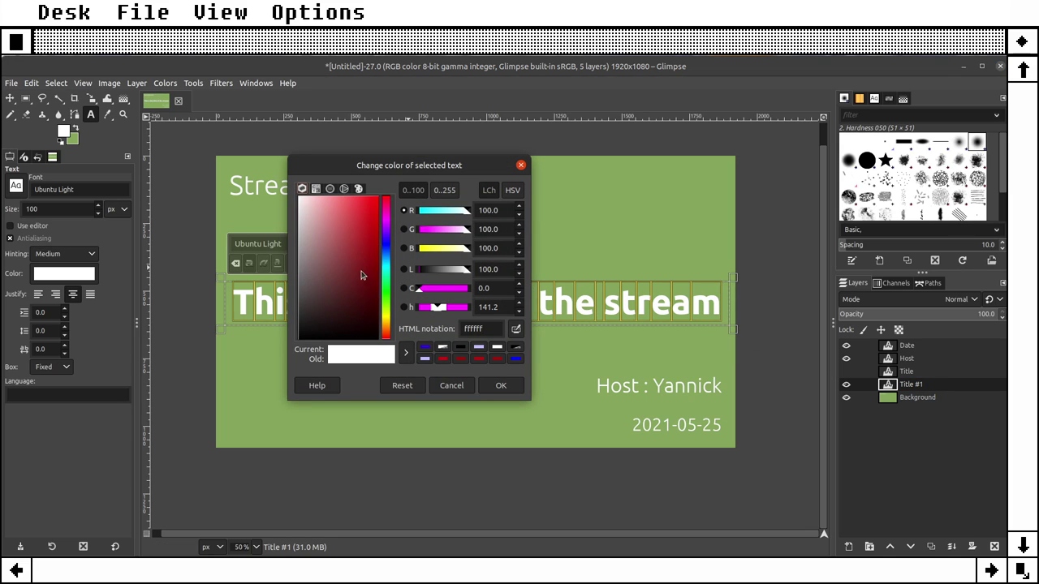
pyautogui.moveTo(362, 276); pyautogui.dragTo(274, 376)
pyautogui.click(501, 385)
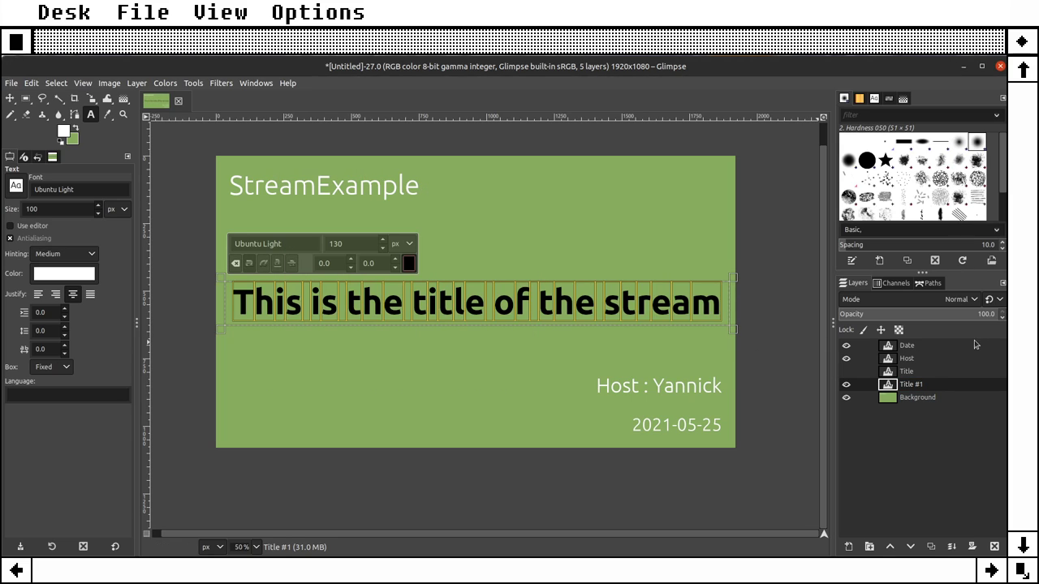
pyautogui.click(846, 372)
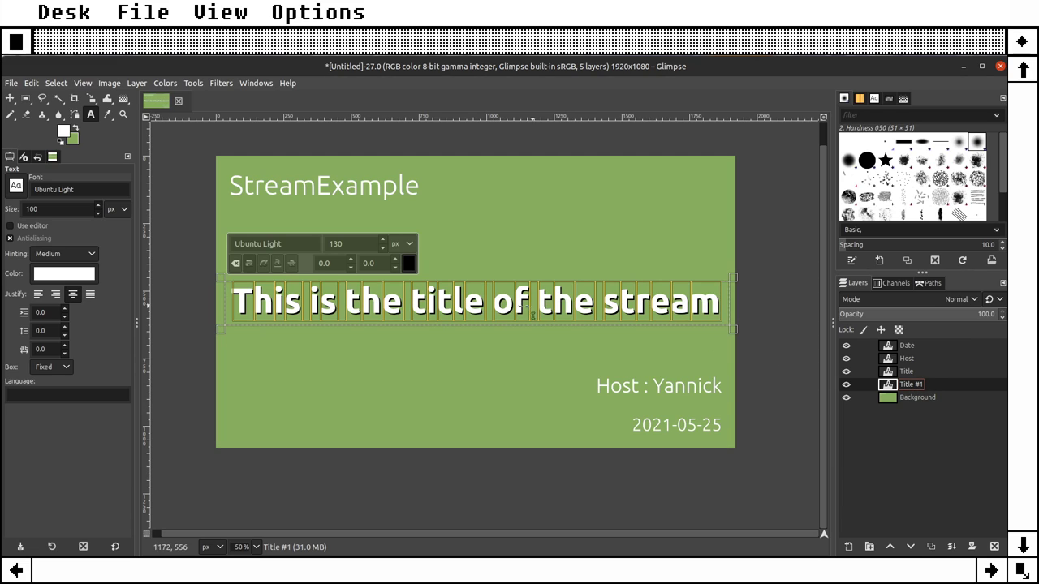
pyautogui.click(10, 97)
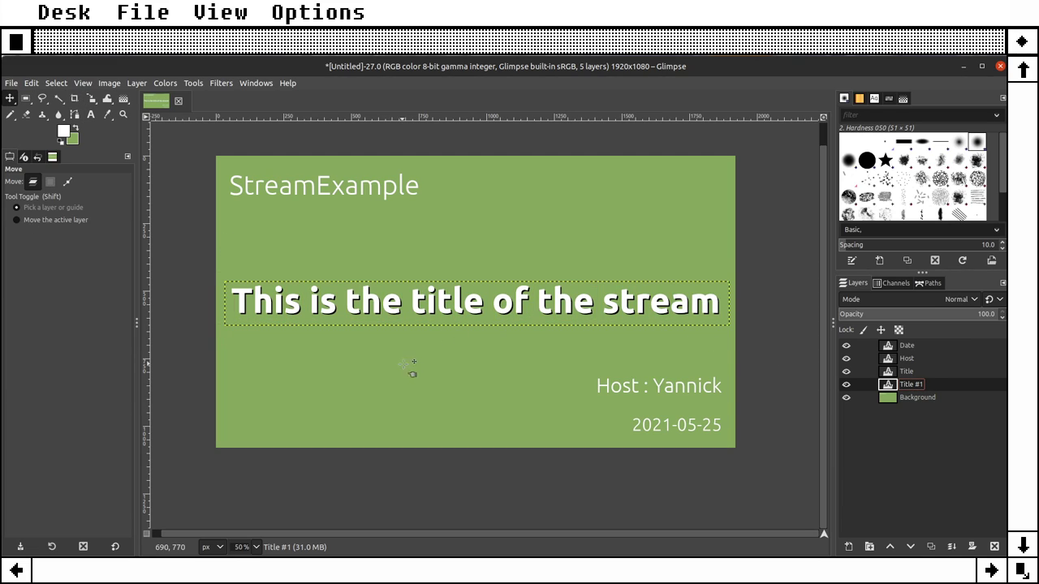
# Step: Select Title #1 and nudge it two pixels right
pyautogui.click(406, 363)
pyautogui.press('pageup')
pyautogui.press('Right')
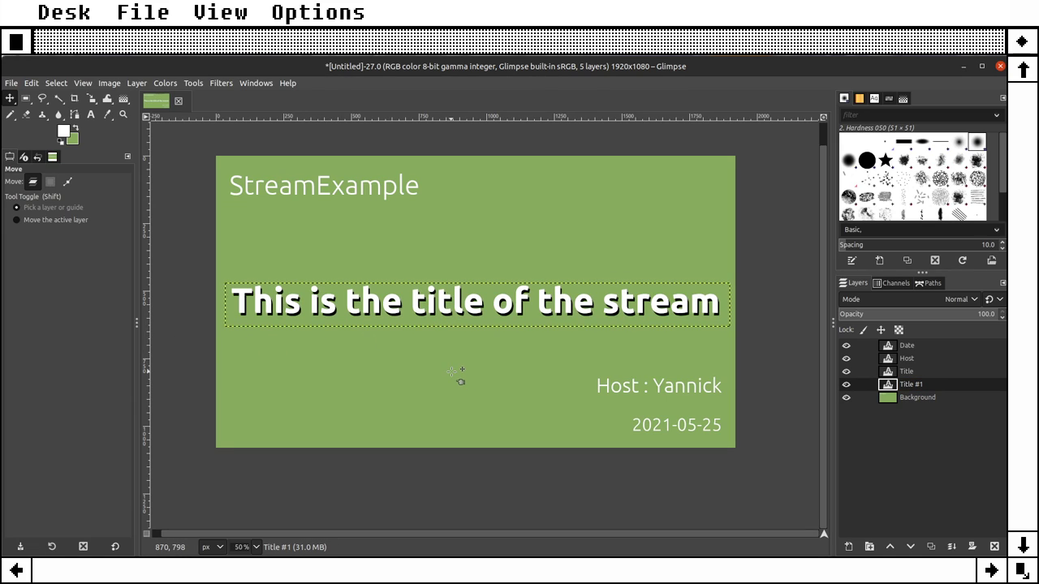
pyautogui.press('Right')
pyautogui.press('Right')
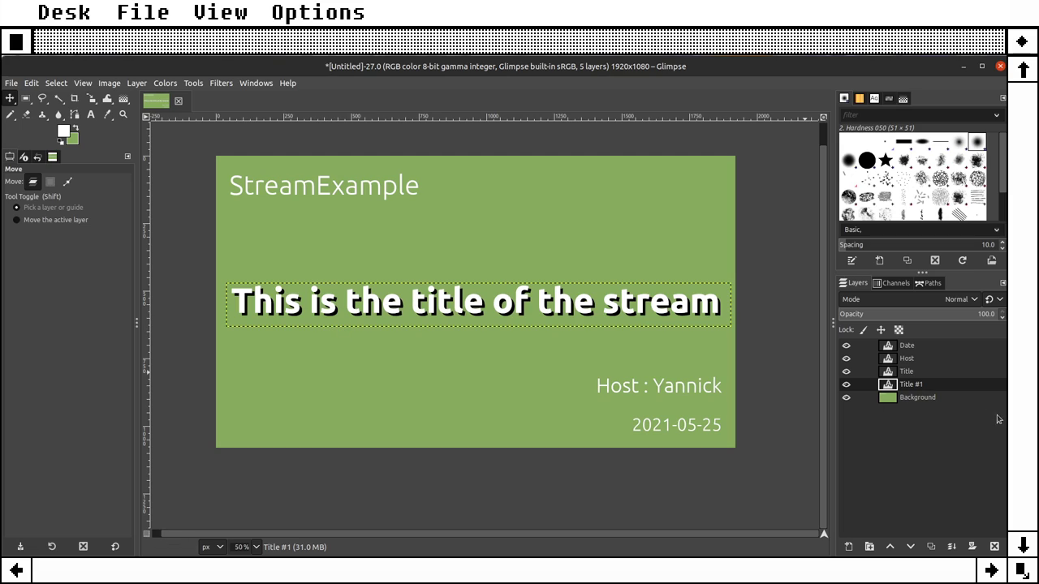
# Step: Rename the Title #1 layer to Drop shadow
pyautogui.doubleClick(910, 385)
pyautogui.write('Drop shadow')
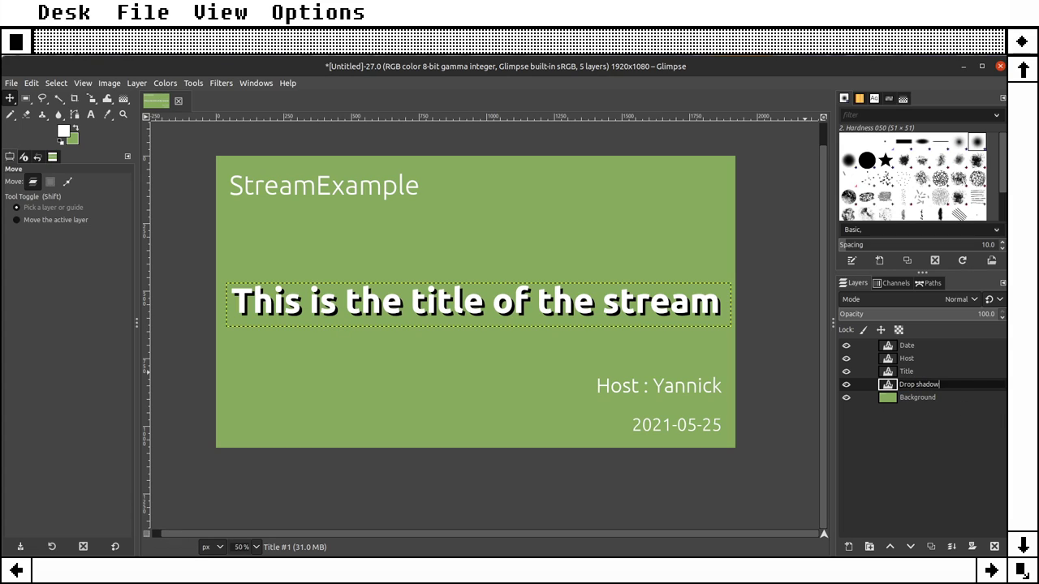
pyautogui.press('Return')
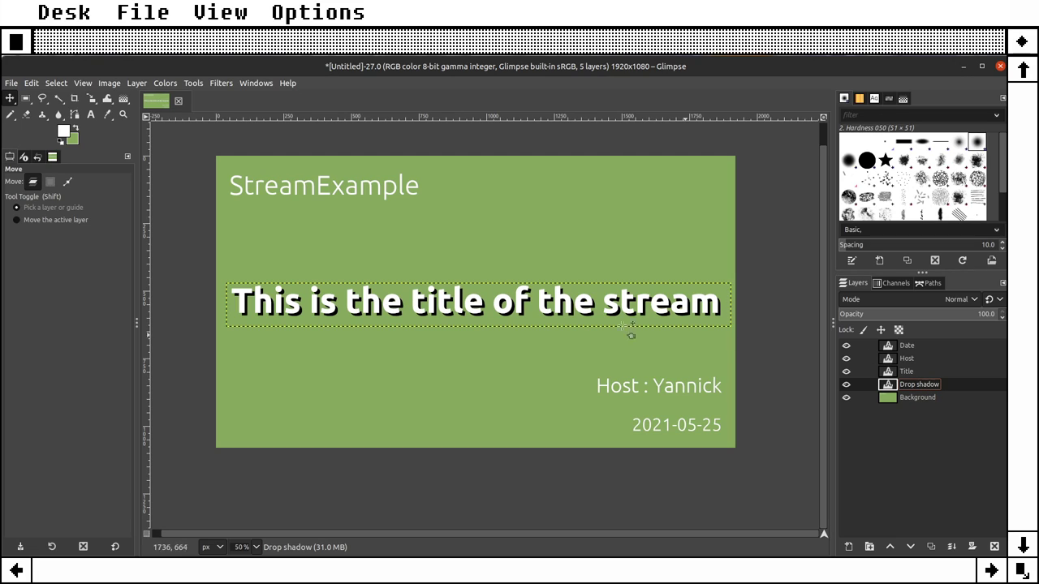
pyautogui.click(898, 374)
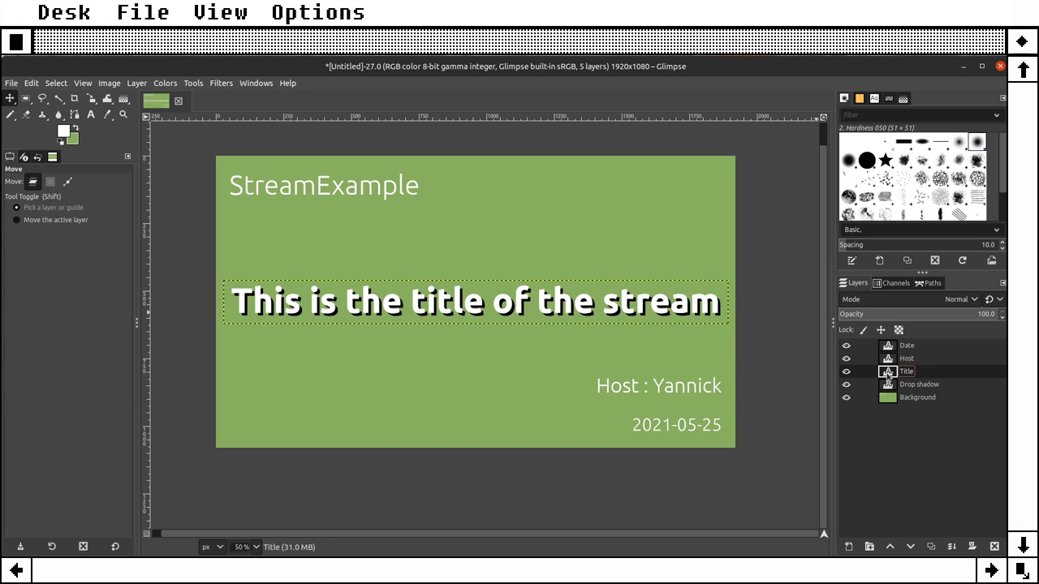
pyautogui.doubleClick(887, 372)
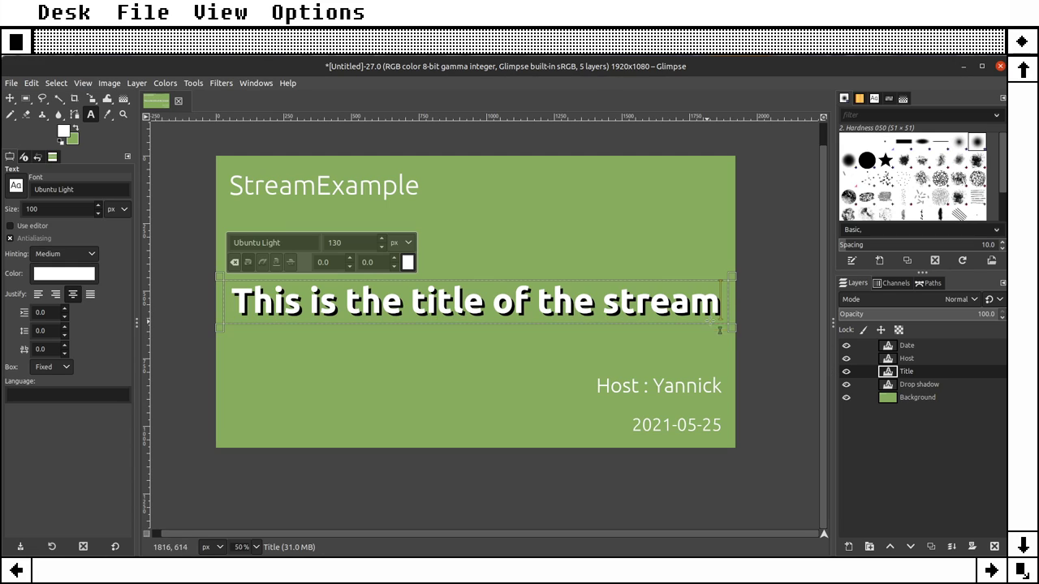
pyautogui.click(902, 385)
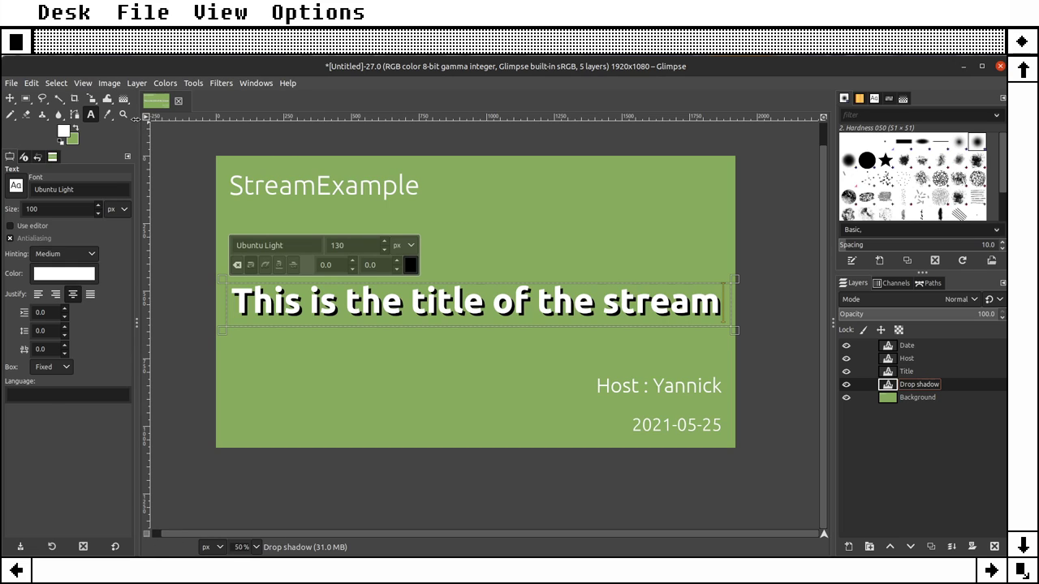
pyautogui.click(11, 84)
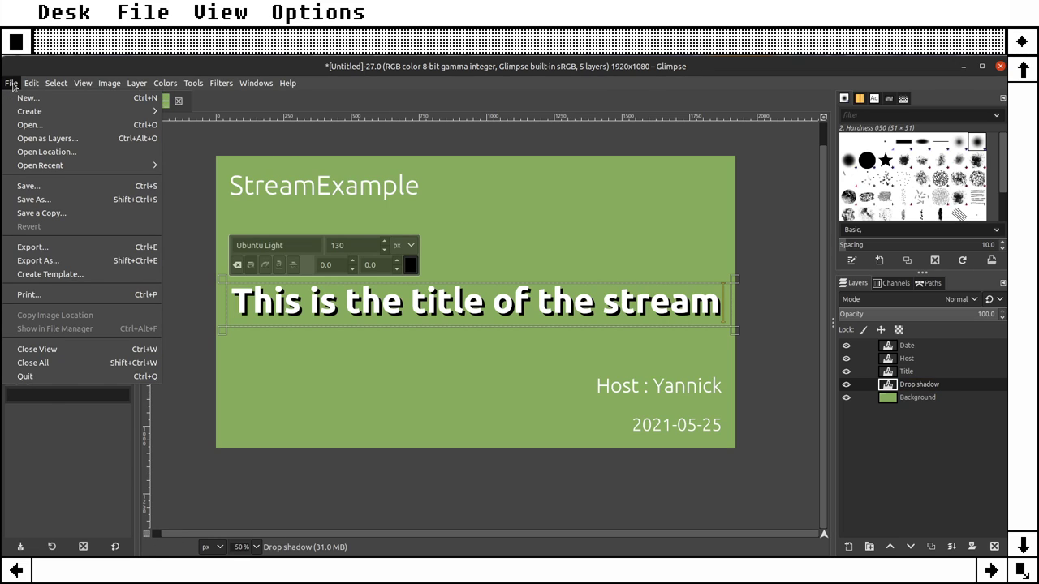
# Step: Save the image as template.xcf in the home folder's stream directory
pyautogui.click(41, 198)
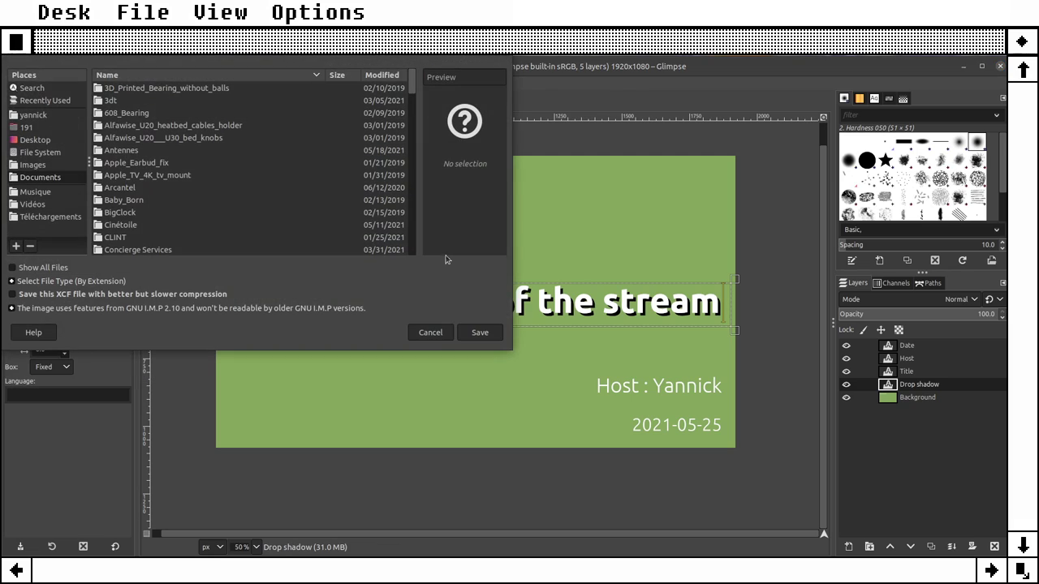
pyautogui.click(34, 115)
pyautogui.scroll(-5, 127, 152)
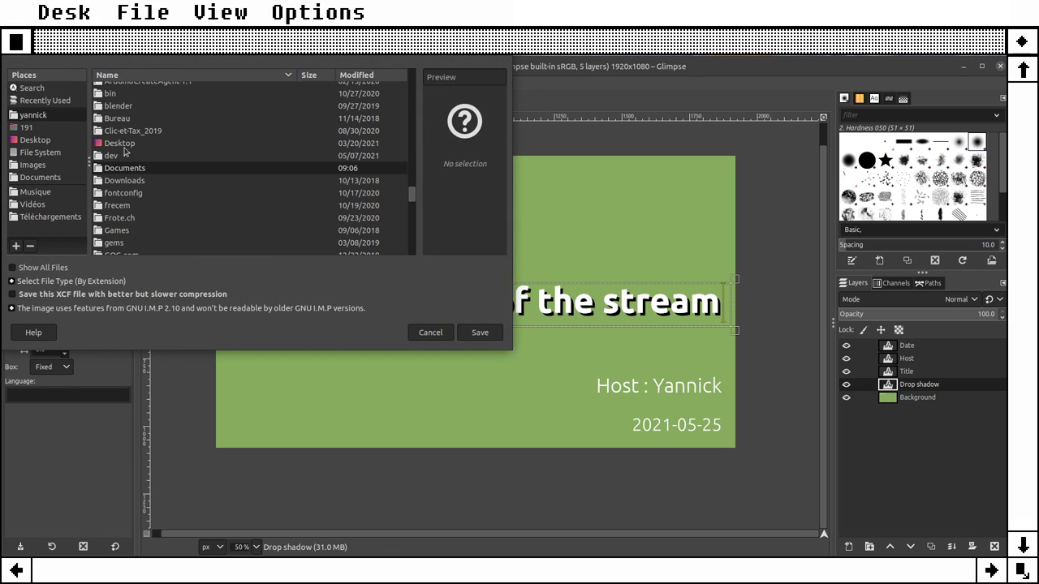
pyautogui.scroll(-5, 136, 228)
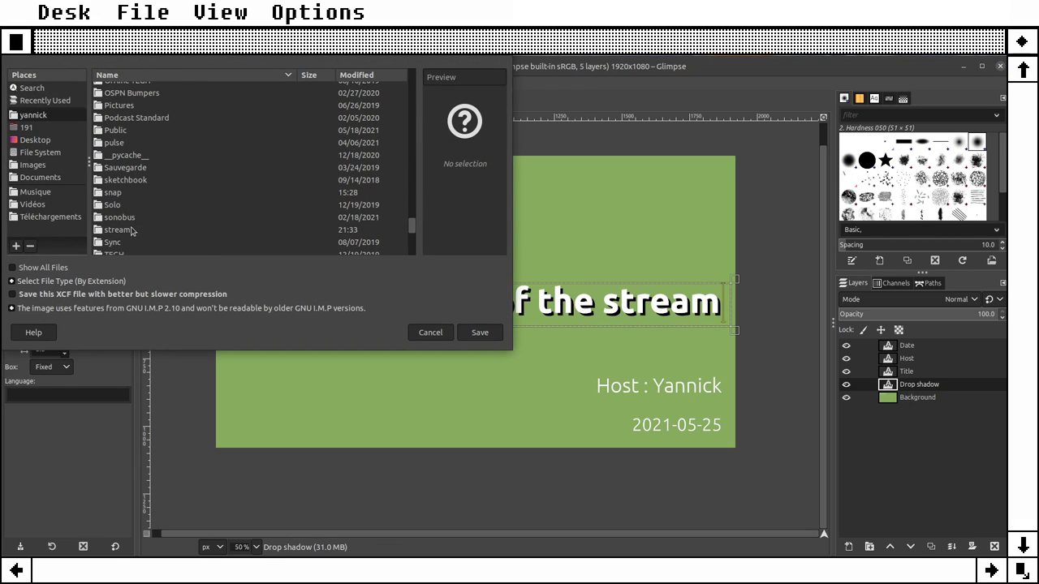
pyautogui.doubleClick(119, 230)
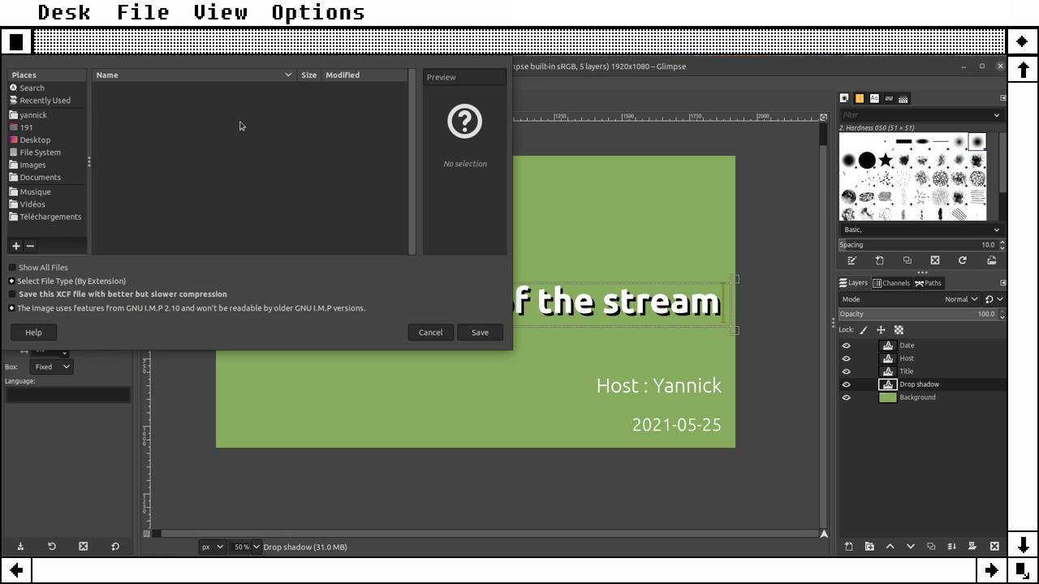
pyautogui.click(480, 332)
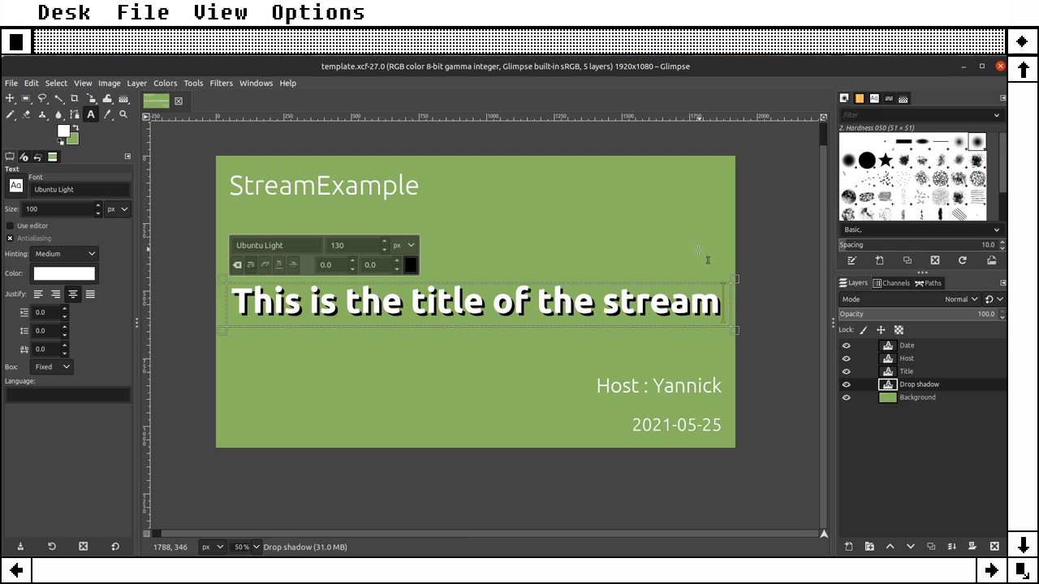
# Step: Dismiss the stray text box and open the Python-Fu console beside the canvas
pyautogui.click(771, 187)
pyautogui.press('Escape')
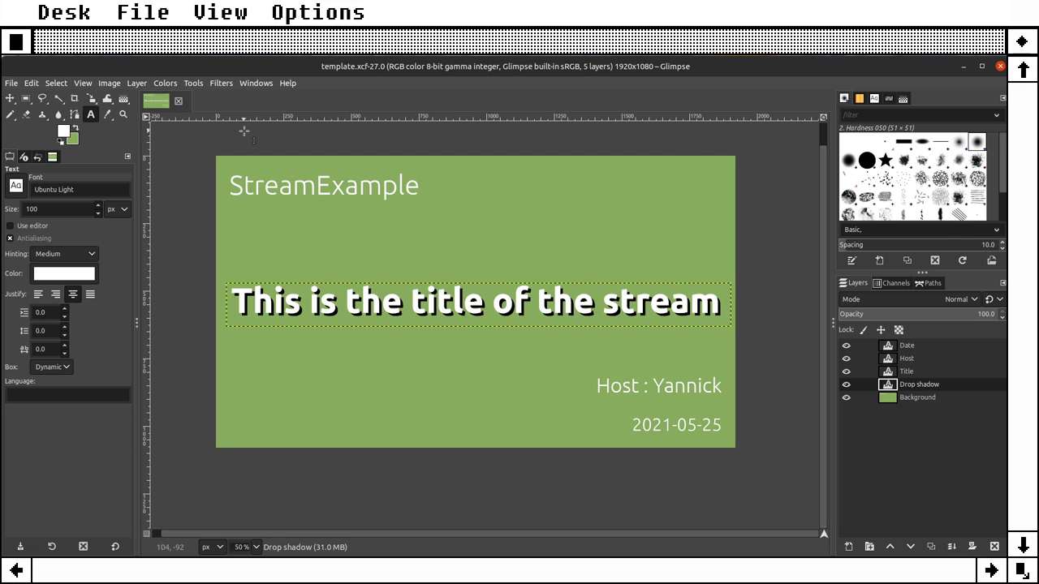
pyautogui.click(220, 84)
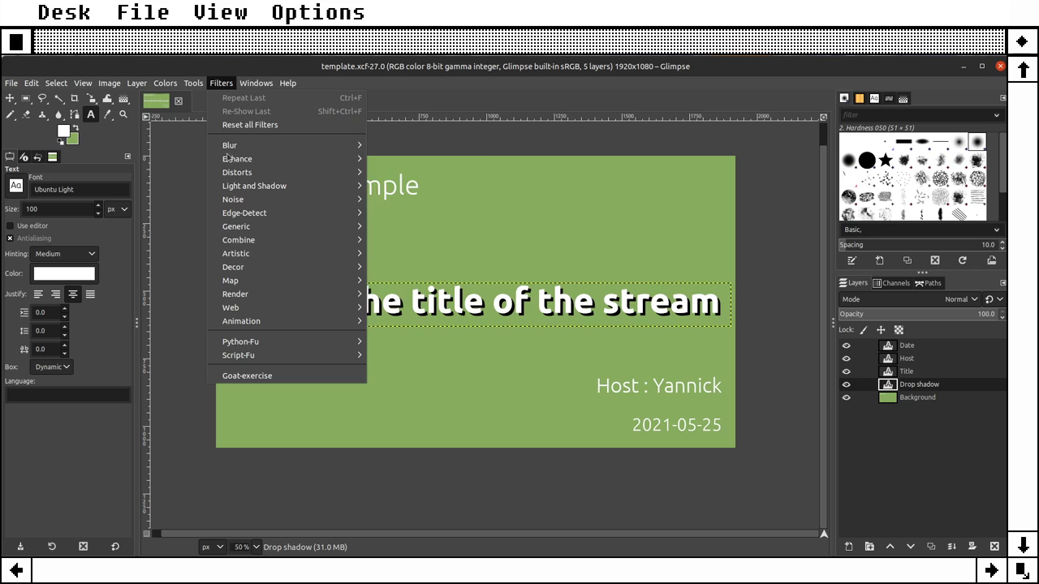
pyautogui.moveTo(240, 341)
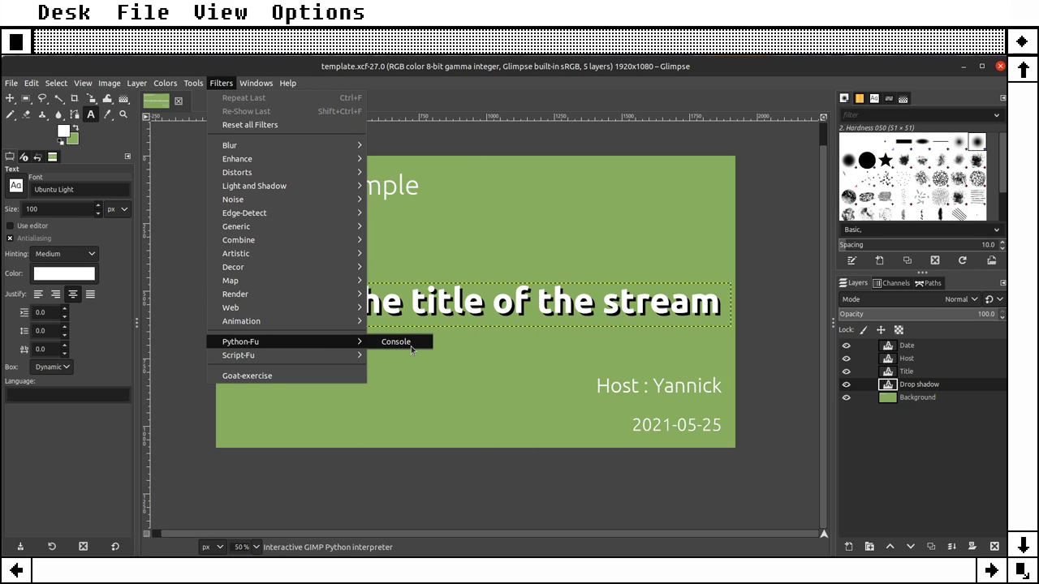
pyautogui.click(411, 344)
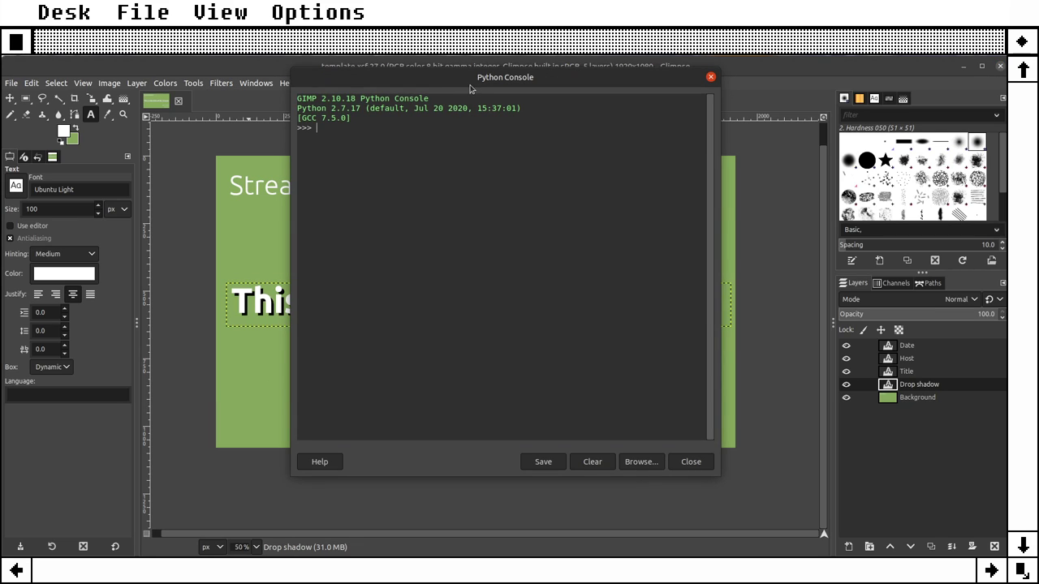
pyautogui.moveTo(476, 90)
pyautogui.mouseDown()
pyautogui.moveTo(333, 107)
pyautogui.moveTo(351, 116)
pyautogui.mouseUp()
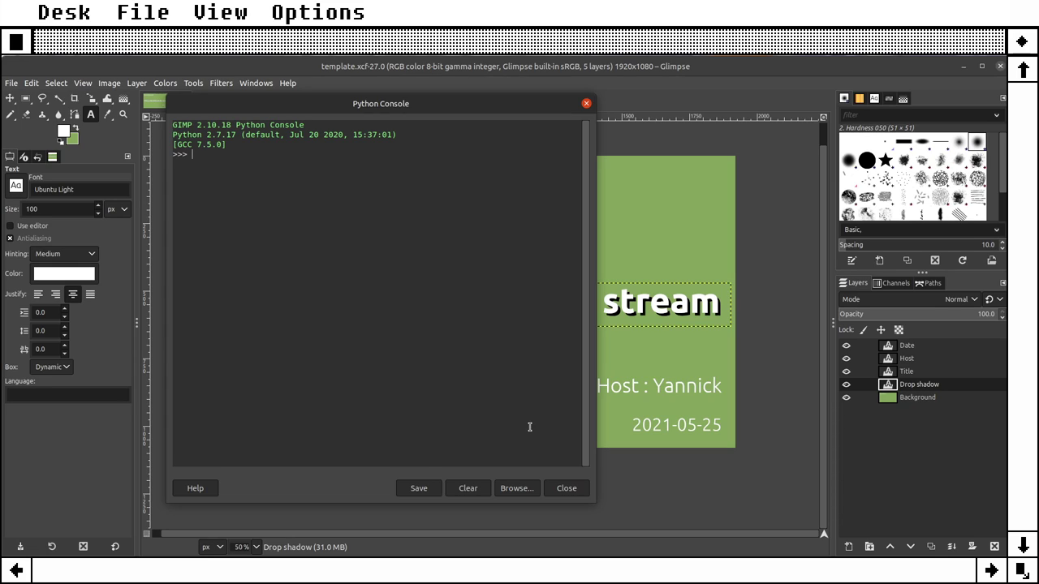
# Step: Open the Python Procedure Browser, move it up-left, enlarge it, and focus its search field
pyautogui.click(516, 488)
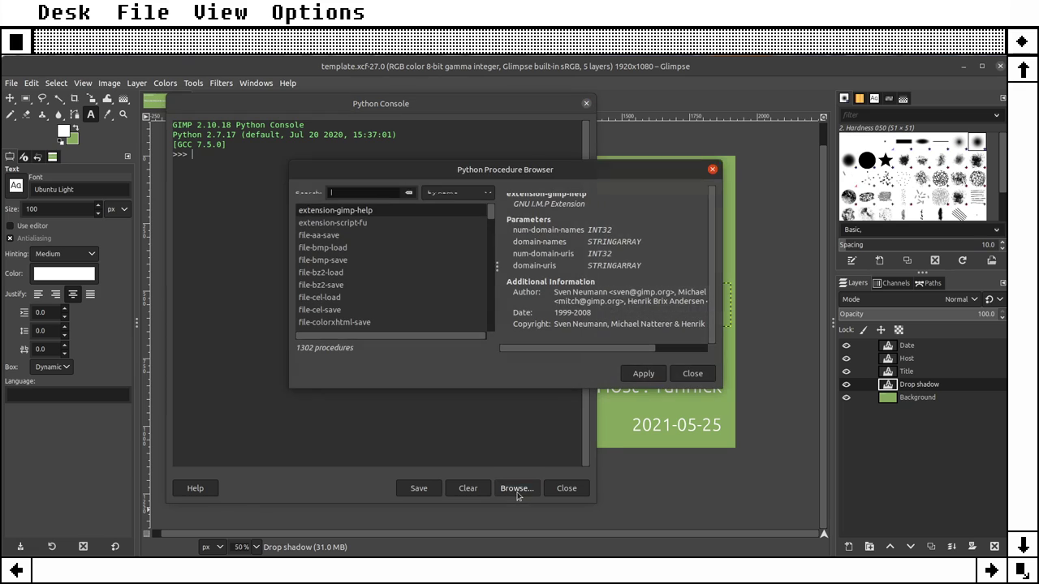
pyautogui.moveTo(533, 170); pyautogui.dragTo(474, 144)
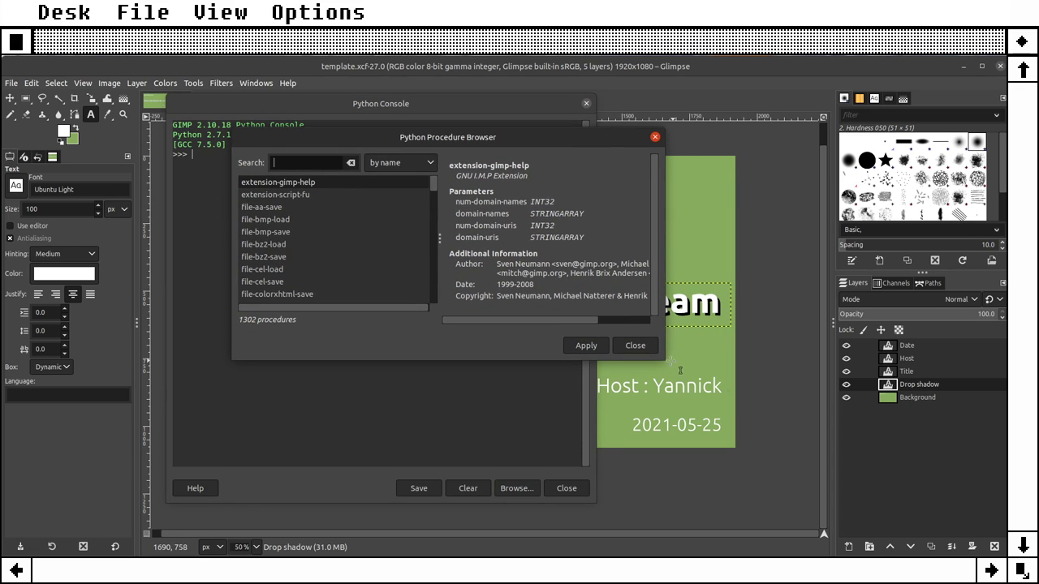
pyautogui.moveTo(664, 359)
pyautogui.mouseDown()
pyautogui.moveTo(705, 414)
pyautogui.moveTo(798, 491)
pyautogui.mouseUp()
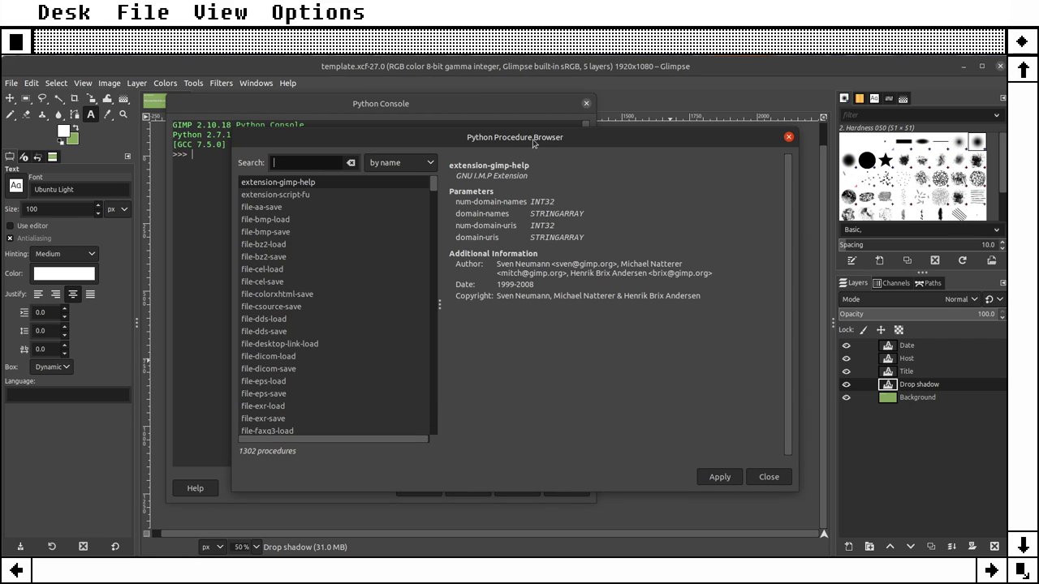
pyautogui.moveTo(536, 142); pyautogui.dragTo(548, 172)
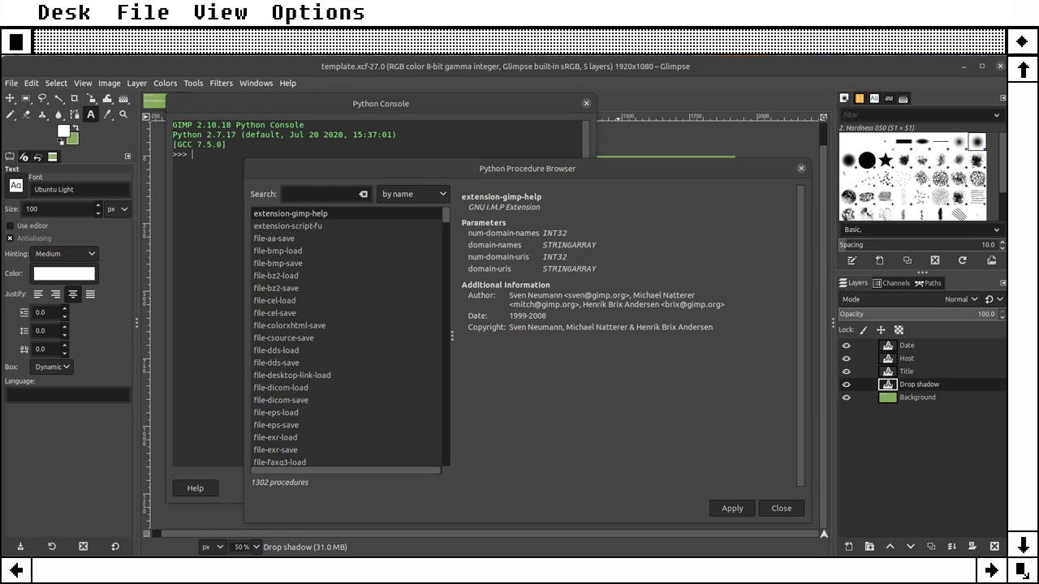
pyautogui.click(326, 193)
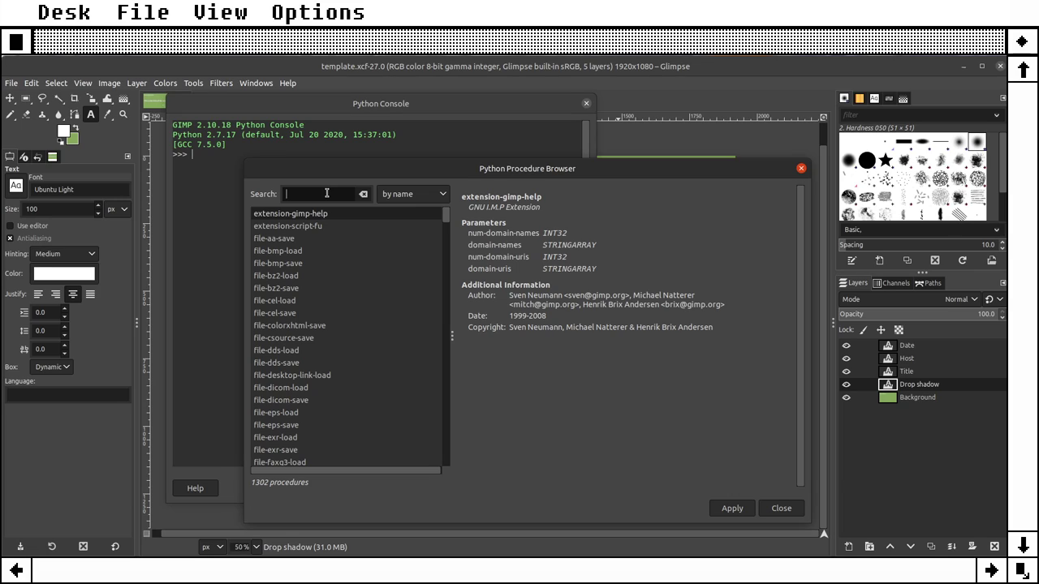
# Step: Search procedures for 'load', scroll the 118 matches, and show gimp-xcf-load's details
pyautogui.write('load')
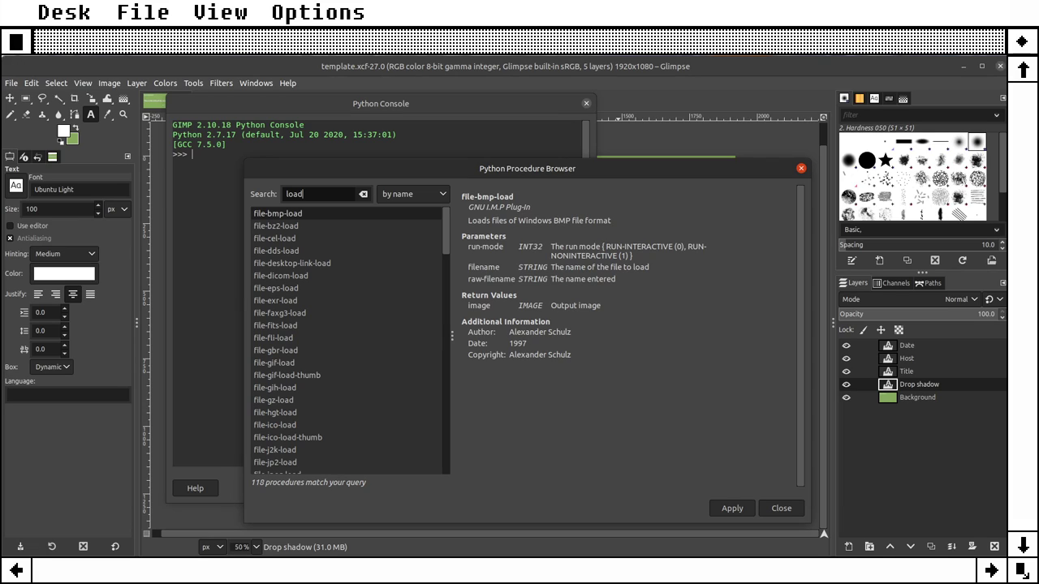
pyautogui.scroll(-5, 341, 258)
pyautogui.scroll(-5, 343, 258)
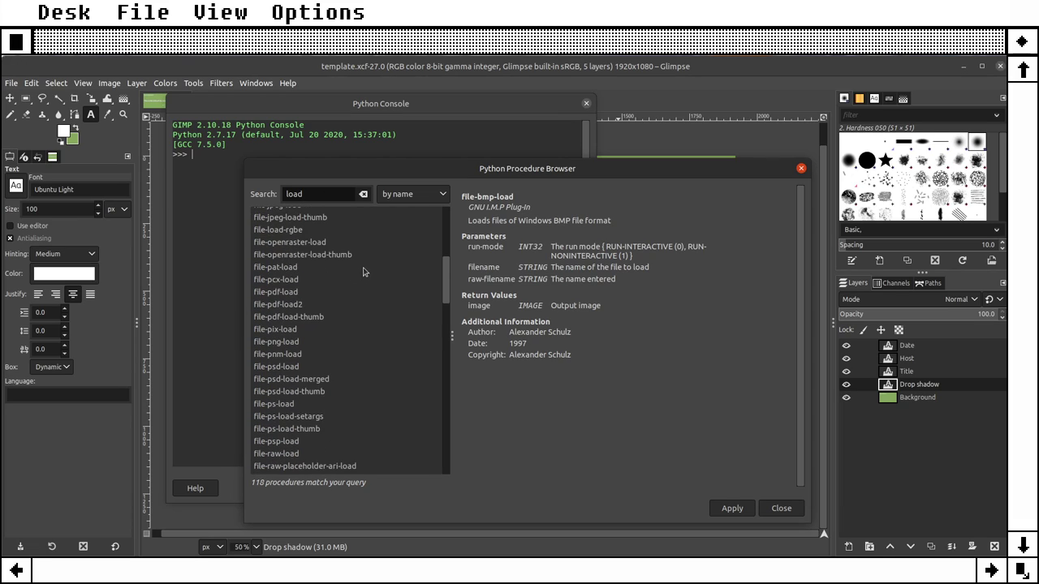
pyautogui.scroll(-3, 357, 266)
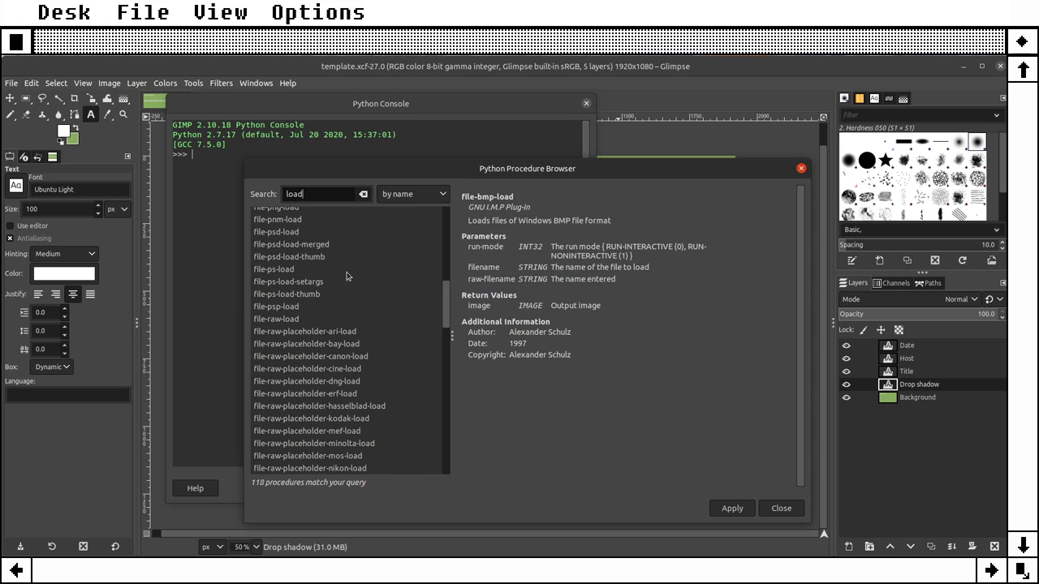
pyautogui.scroll(-3, 347, 277)
pyautogui.scroll(-3, 353, 271)
pyautogui.scroll(-3, 352, 266)
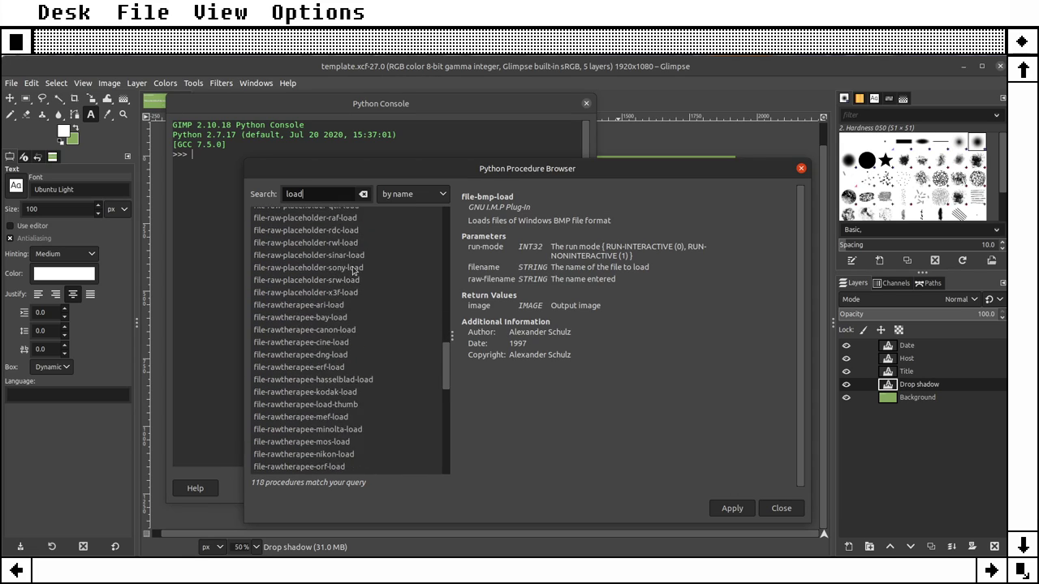
pyautogui.scroll(-3, 352, 268)
pyautogui.scroll(-3, 353, 269)
pyautogui.scroll(-3, 353, 270)
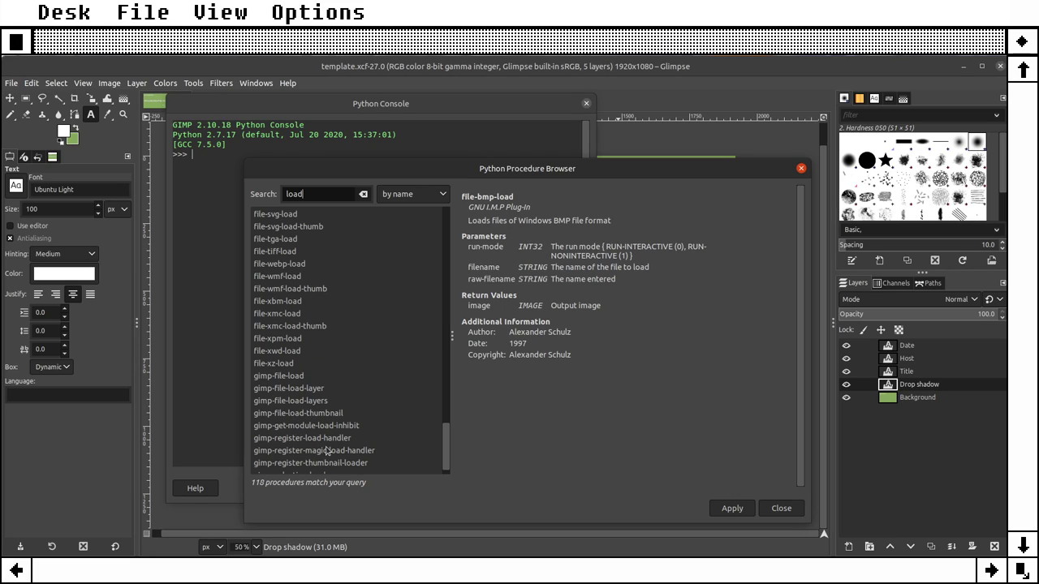
pyautogui.scroll(-1, 348, 420)
pyautogui.click(284, 469)
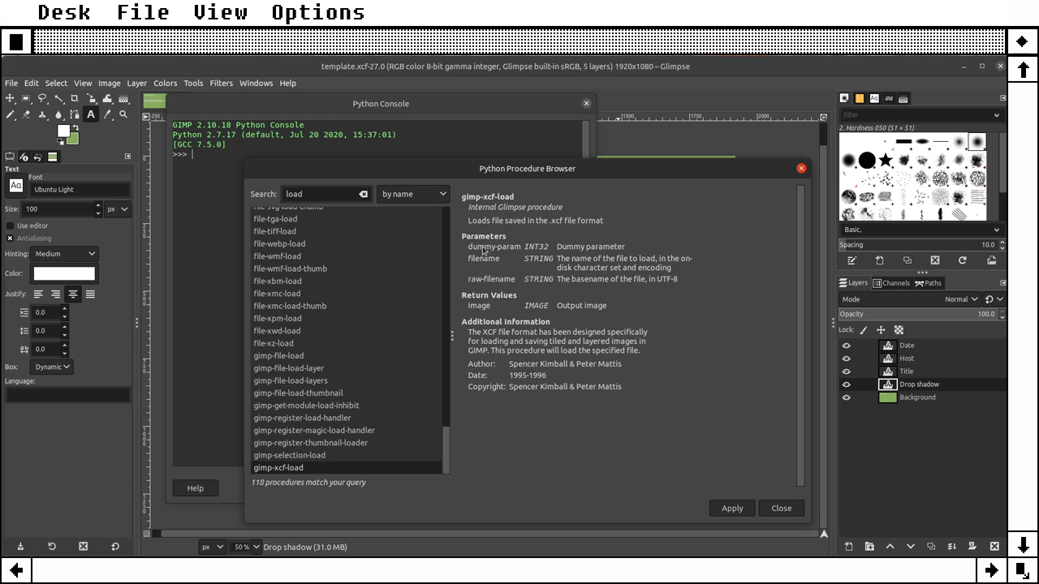
pyautogui.tripleClick(600, 246)
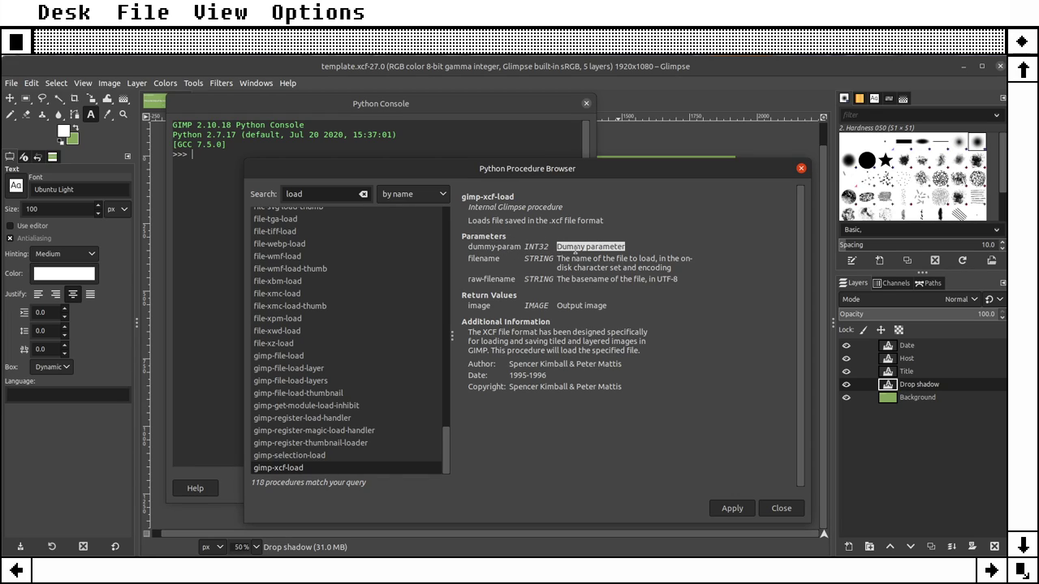
pyautogui.doubleClick(575, 247)
pyautogui.click(581, 279)
pyautogui.doubleClick(581, 279)
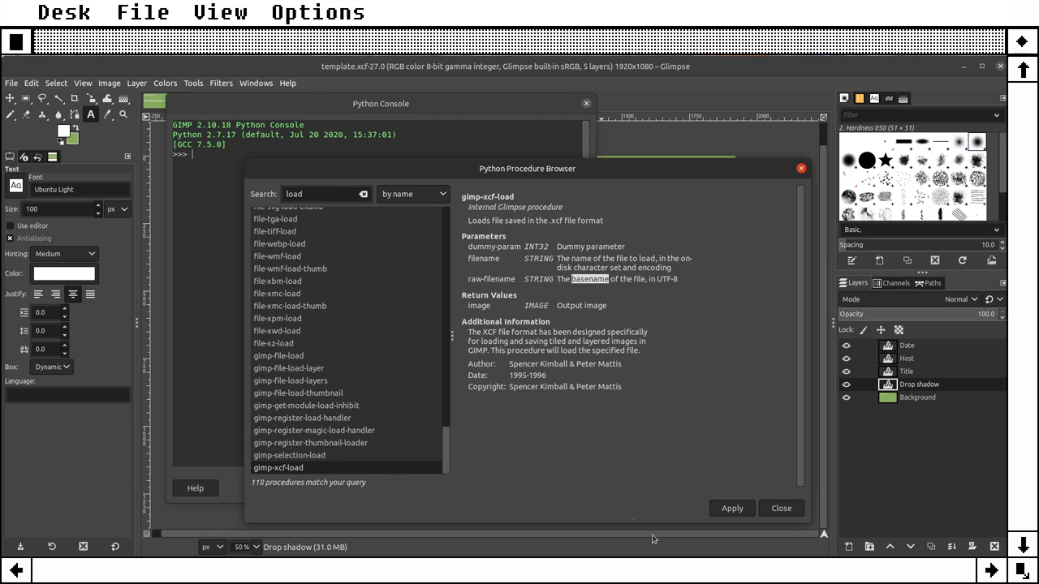
# Step: Insert the gimp_xcf_load call into the console, close the browser, and close the template image
pyautogui.click(728, 508)
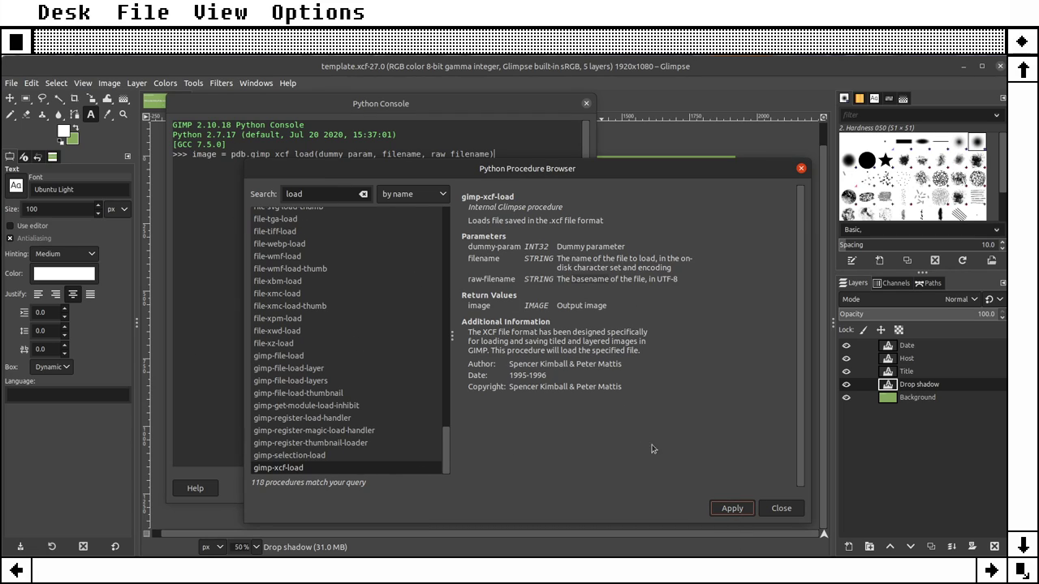
pyautogui.click(779, 509)
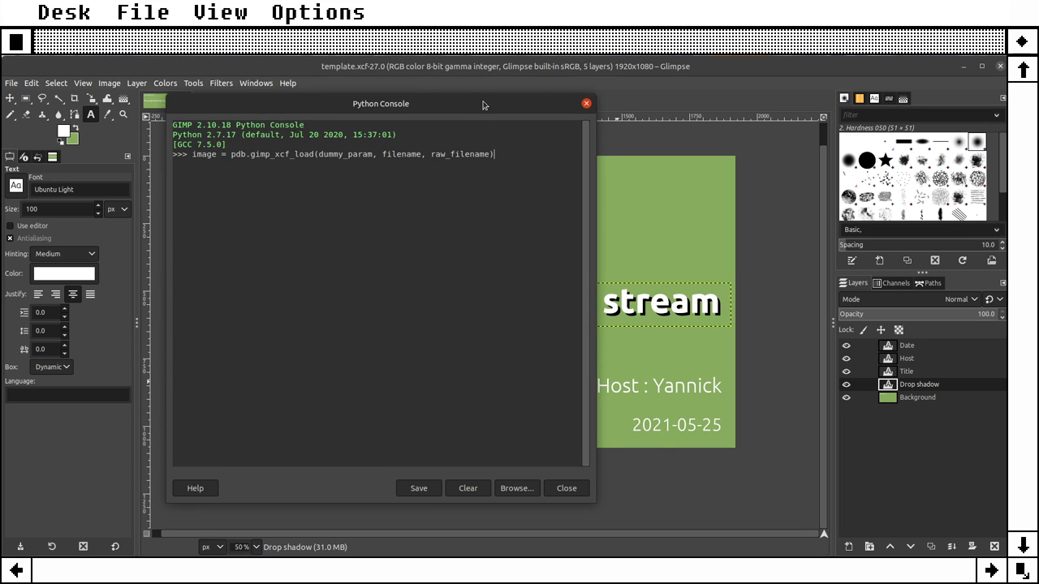
pyautogui.moveTo(485, 104); pyautogui.dragTo(876, 196)
pyautogui.click(180, 103)
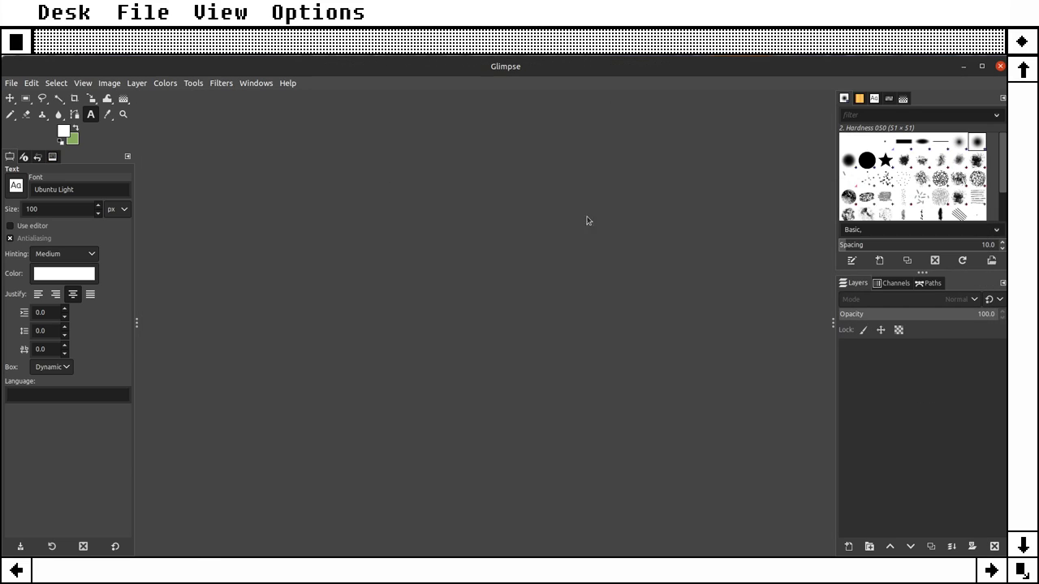
# Step: Bring the Python Console back from the dock and centre it on screen
pyautogui.rightClick(32, 204)
pyautogui.click(122, 148)
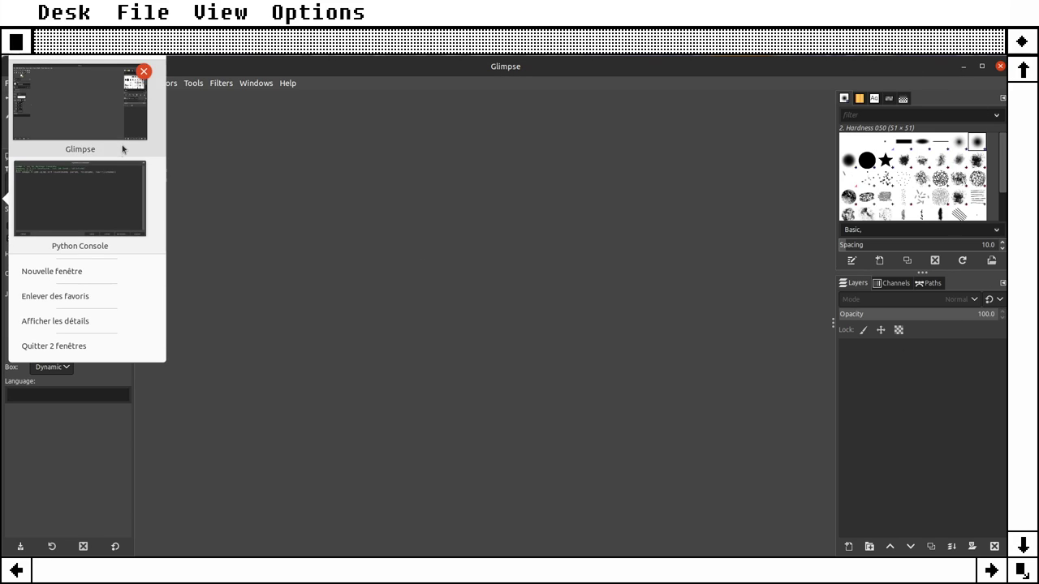
pyautogui.click(82, 189)
pyautogui.moveTo(672, 199); pyautogui.dragTo(479, 130)
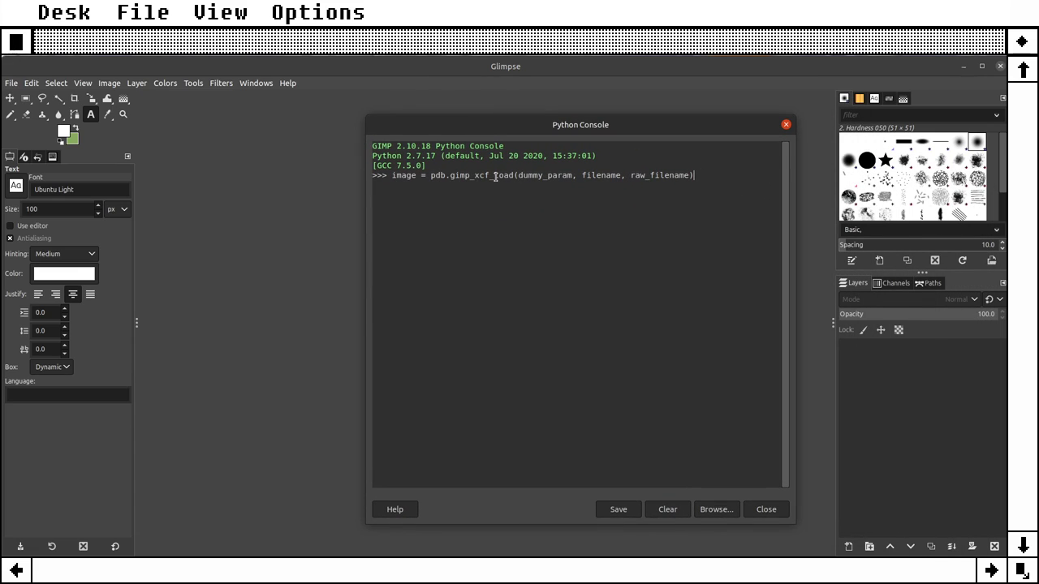
# Step: Fill the load call with 0, the stream folder's template.xcd path and "template", then run it
pyautogui.doubleClick(558, 176)
pyautogui.write('0')
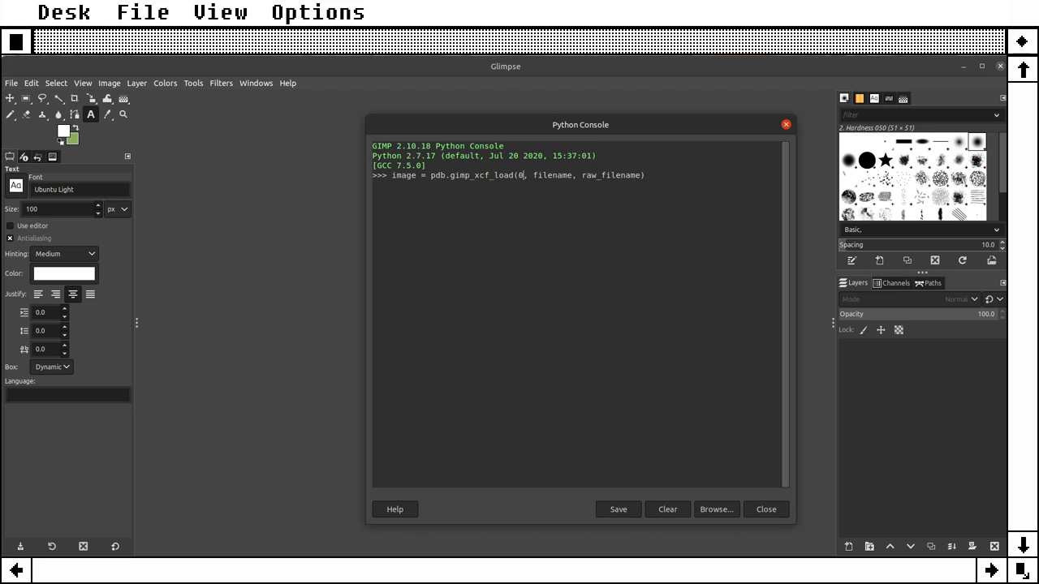
pyautogui.doubleClick(533, 176)
pyautogui.write('"/h')
pyautogui.write('ome/yannic/s')
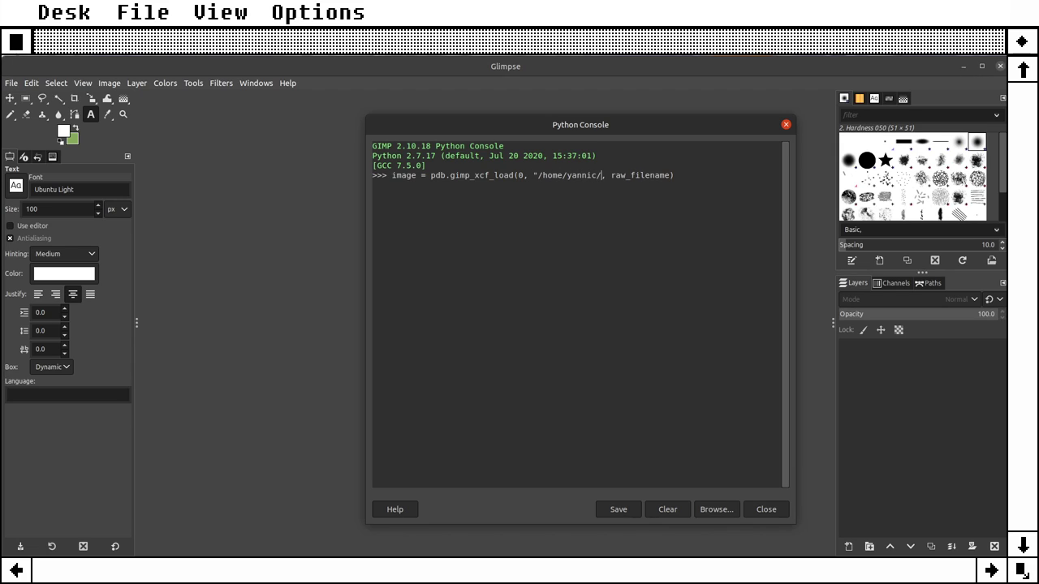
pyautogui.write('tream/tem')
pyautogui.write('plate.x')
pyautogui.write('cd",')
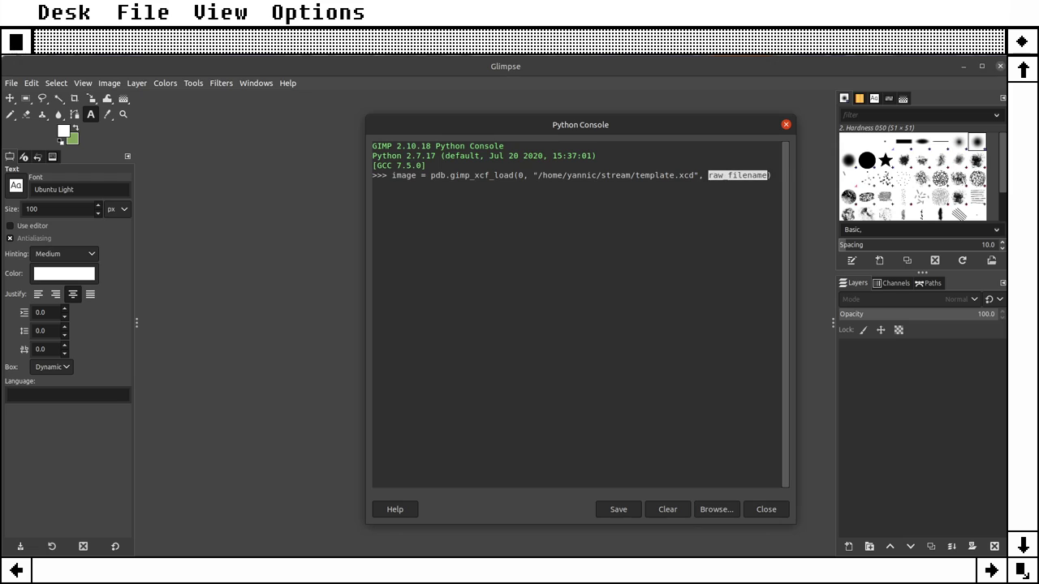
pyautogui.write(' "trem')
pyautogui.press('BackSpace')
pyautogui.press('BackSpace')
pyautogui.press('BackSpace')
pyautogui.write('empl')
pyautogui.write('ate"')
pyautogui.press('Return')
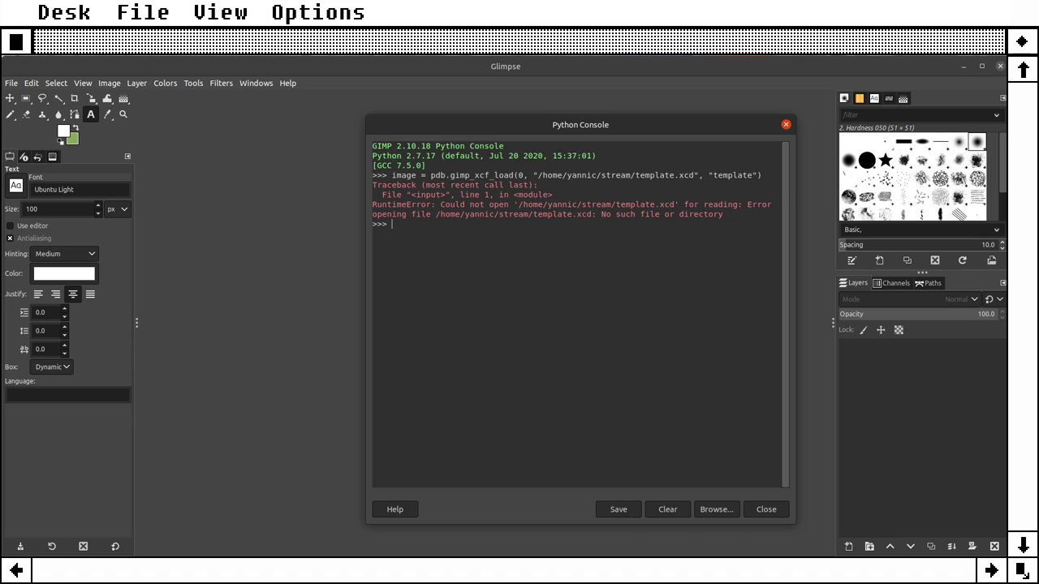
# Step: Rerun the load call with the extension corrected to .xcf, then recall it again
pyautogui.press('Up')
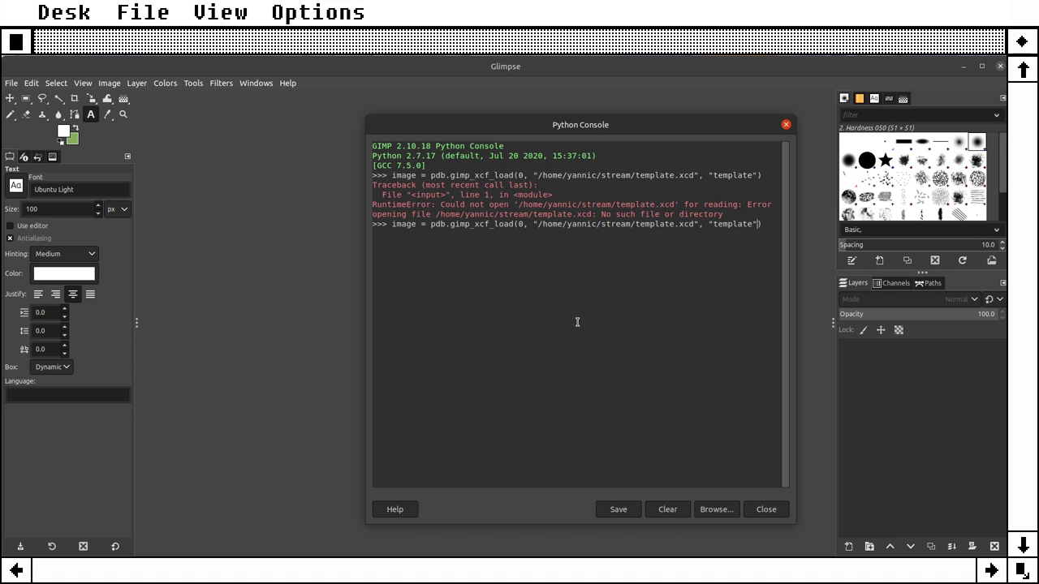
pyautogui.press('BackSpace')
pyautogui.write('f')
pyautogui.press('Return')
pyautogui.press('Up')
pyautogui.press('Up')
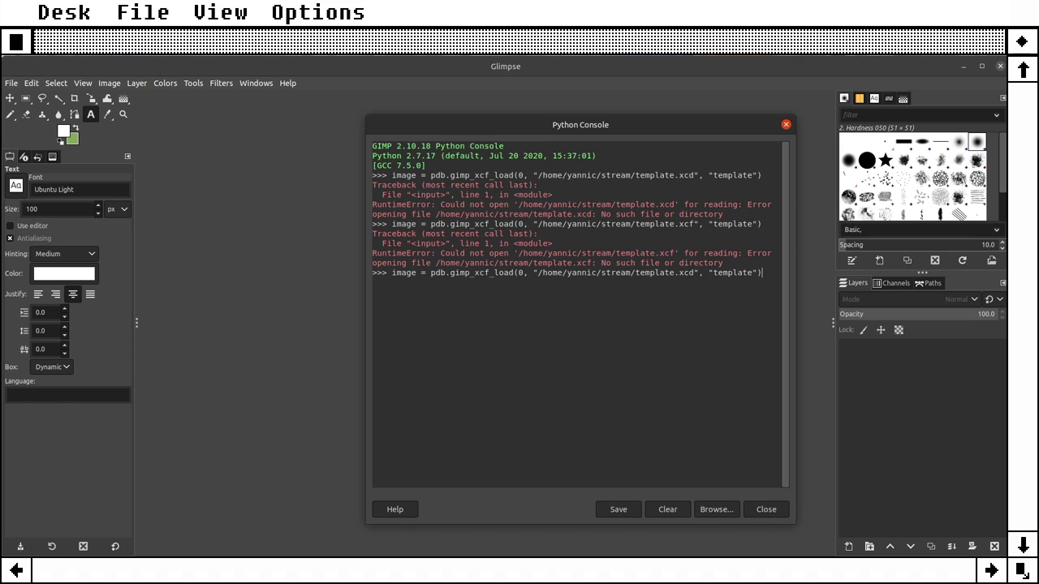
# Step: In a new Tilix terminal, run ll and pwd to list the stream folder and its path
pyautogui.hotkey('ctrl', 'alt', 't')
pyautogui.write('ll')
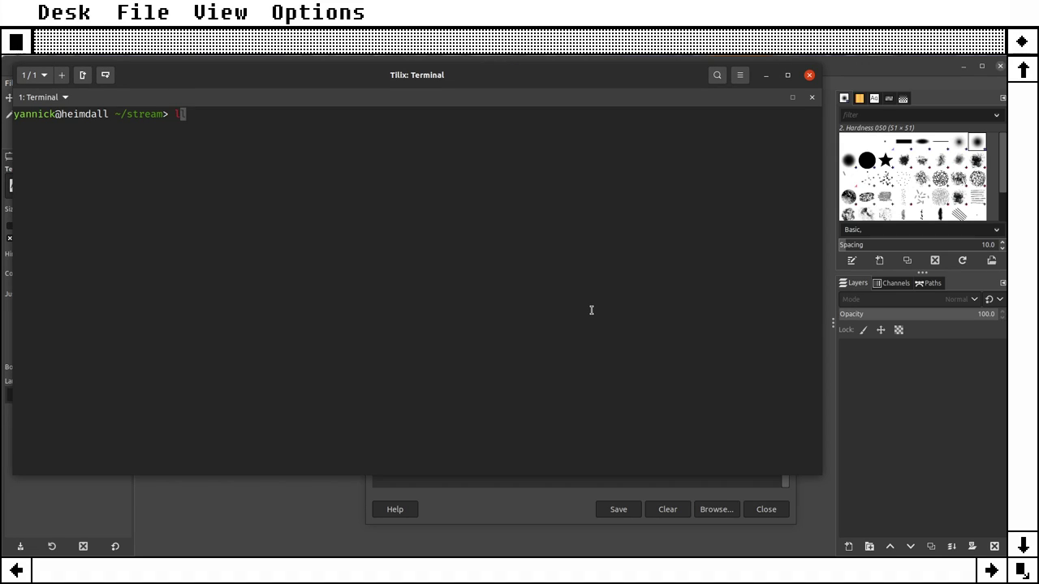
pyautogui.press('Return')
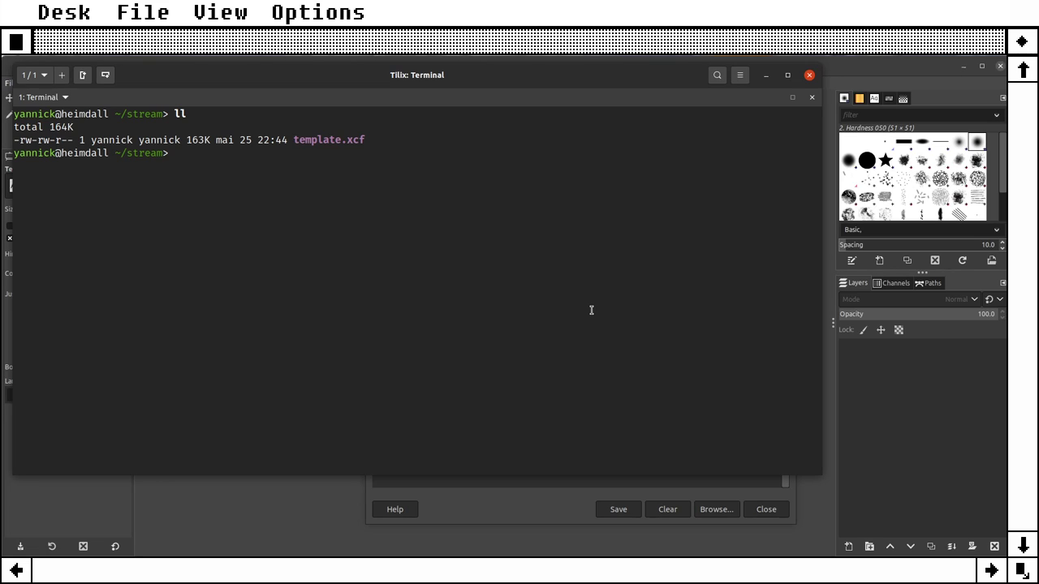
pyautogui.write('pwd')
pyautogui.press('Return')
# Step: Copy the printed stream folder path via the Copier menu item
pyautogui.doubleClick(114, 167)
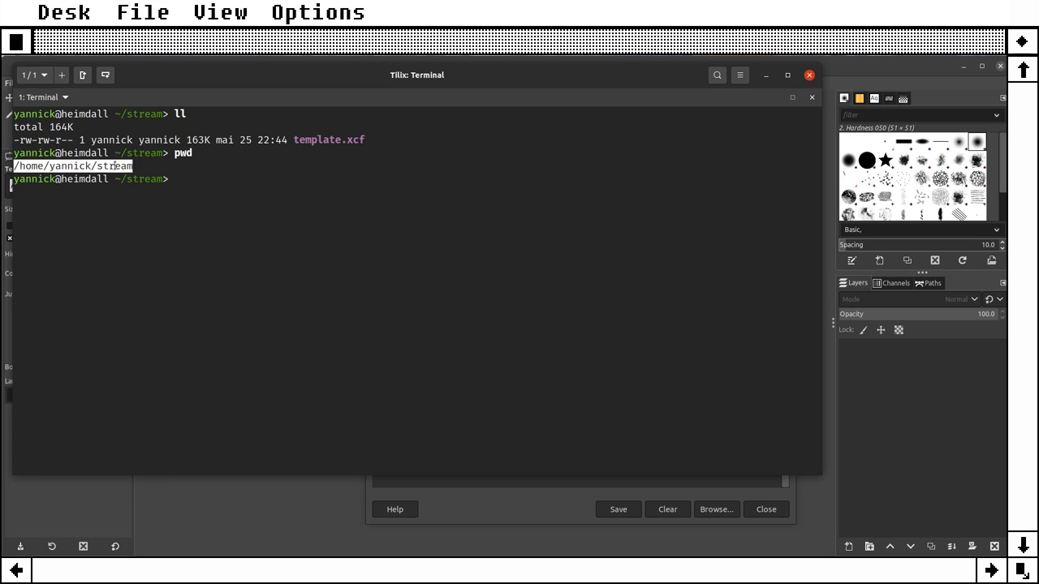
pyautogui.rightClick(116, 167)
pyautogui.click(123, 208)
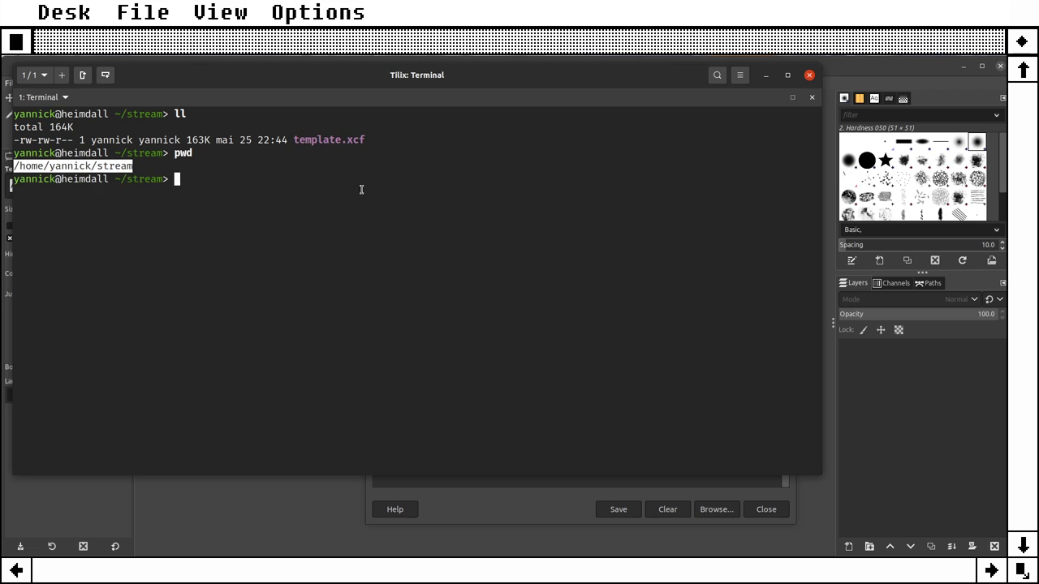
# Step: Add the missing 'k' to the home-folder name in the path and rerun the load
pyautogui.click(765, 75)
pyautogui.click(597, 272)
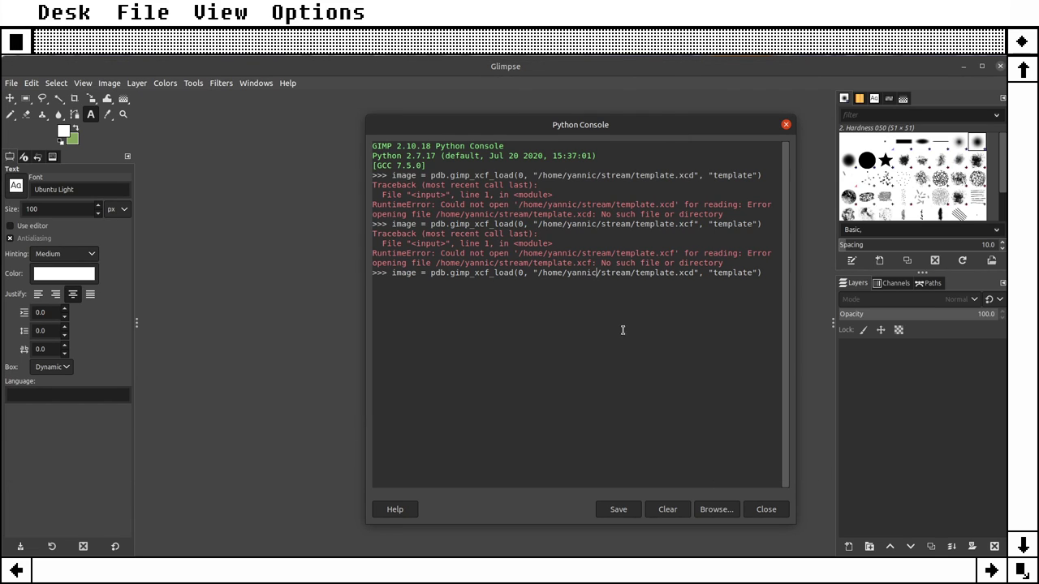
pyautogui.write('k')
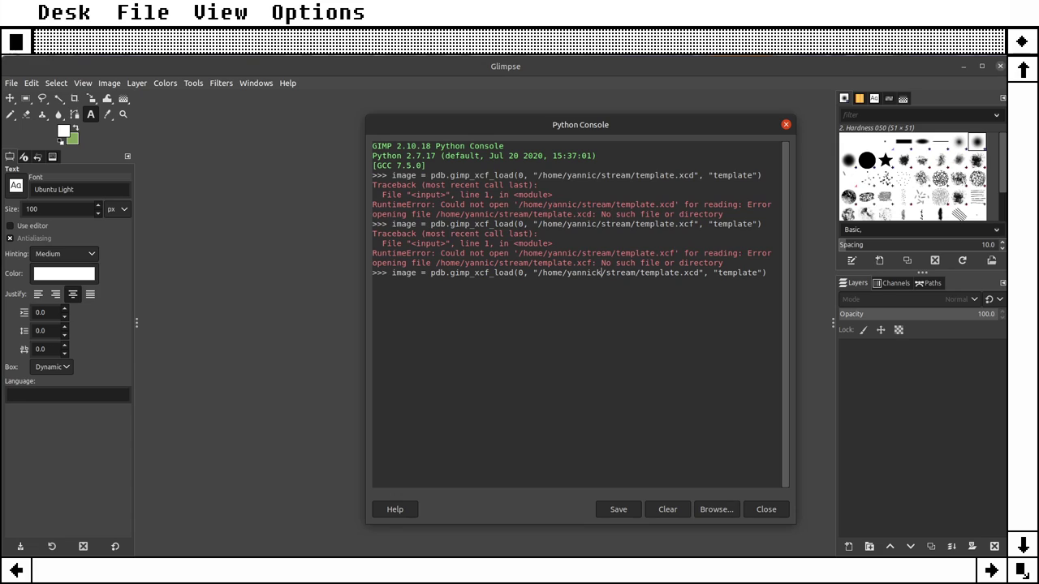
pyautogui.press('Return')
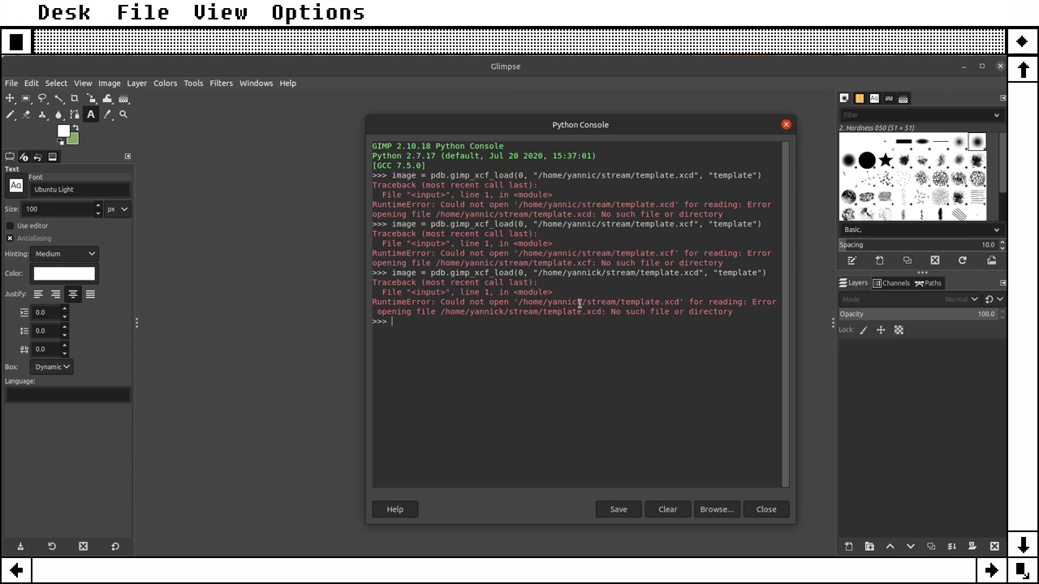
# Step: Change the extension from .xcd to .xcf and rerun the load successfully
pyautogui.press('Up')
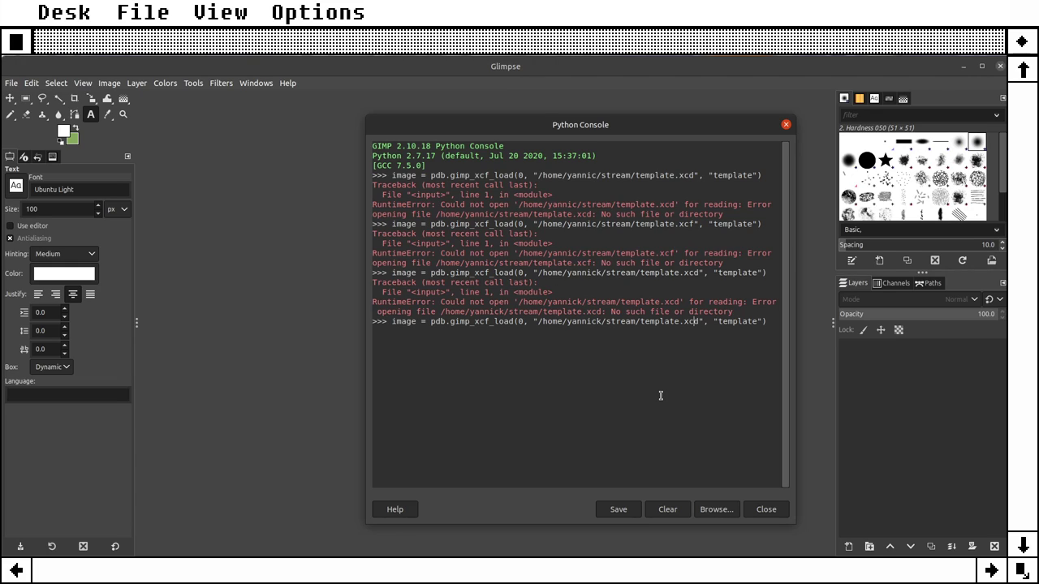
pyautogui.press('Delete')
pyautogui.write('f')
pyautogui.press('Return')
# Step: Bring the Tilix terminal window to the front from the dock
pyautogui.rightClick(7, 85)
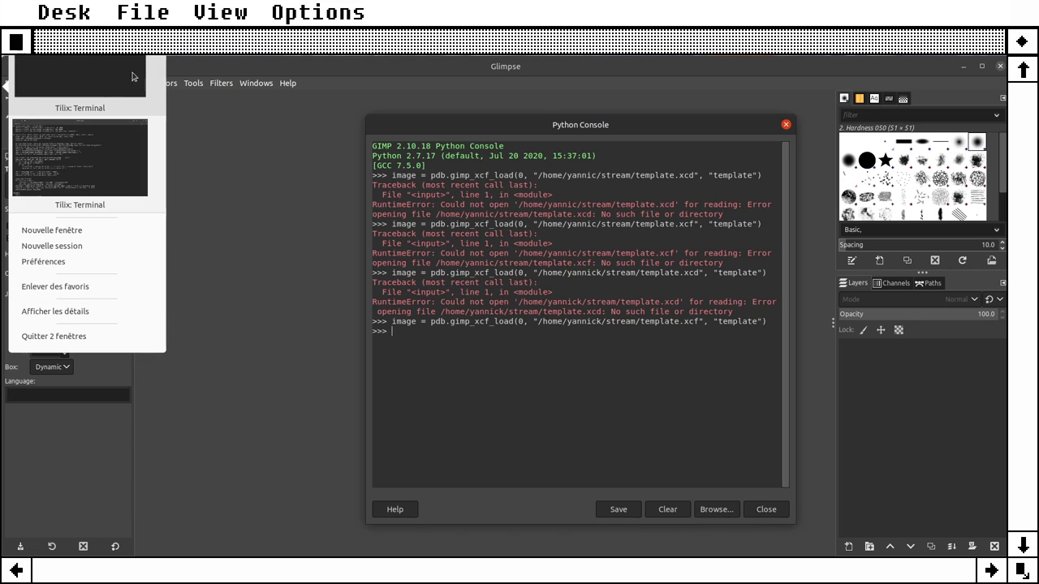
pyautogui.click(71, 162)
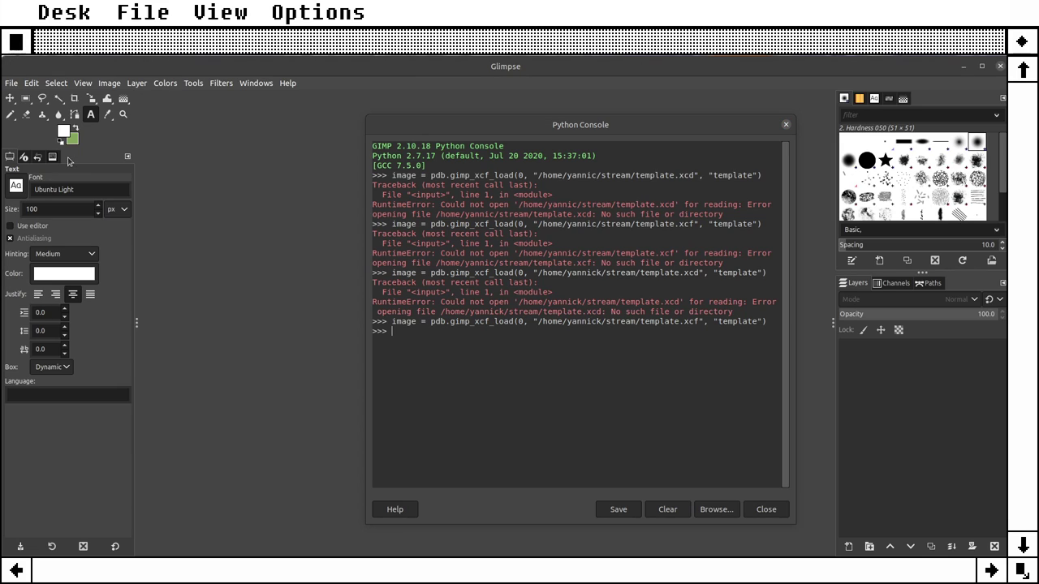
pyautogui.rightClick(6, 85)
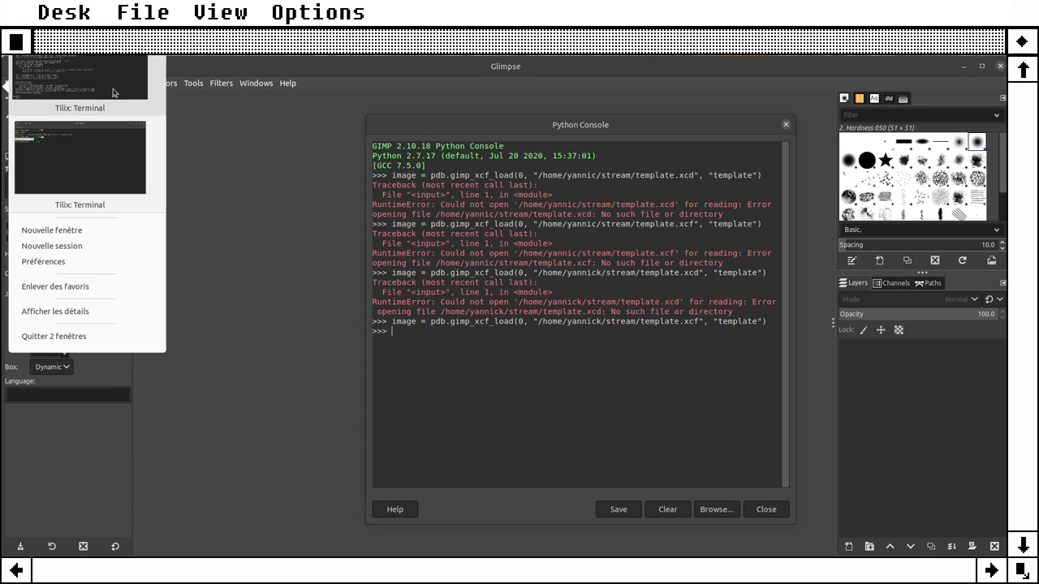
pyautogui.click(254, 248)
pyautogui.rightClick(6, 84)
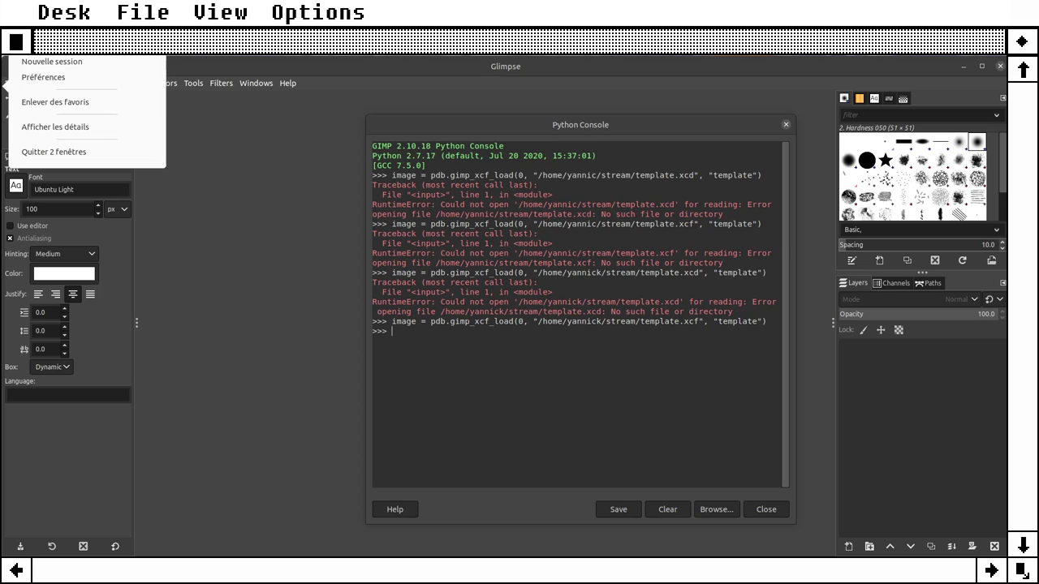
pyautogui.click(80, 148)
# Step: Run snap info glimpse, then snap info glimpse-editor to see version 0.2.0
pyautogui.write('sn')
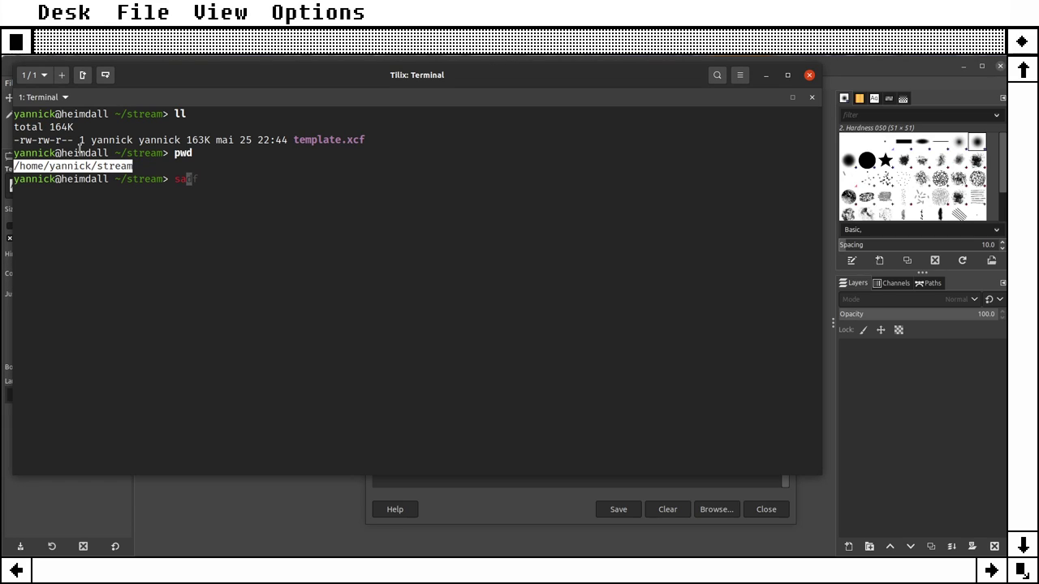
pyautogui.write('ap inf')
pyautogui.write('o gli')
pyautogui.write('mpse')
pyautogui.press('Return')
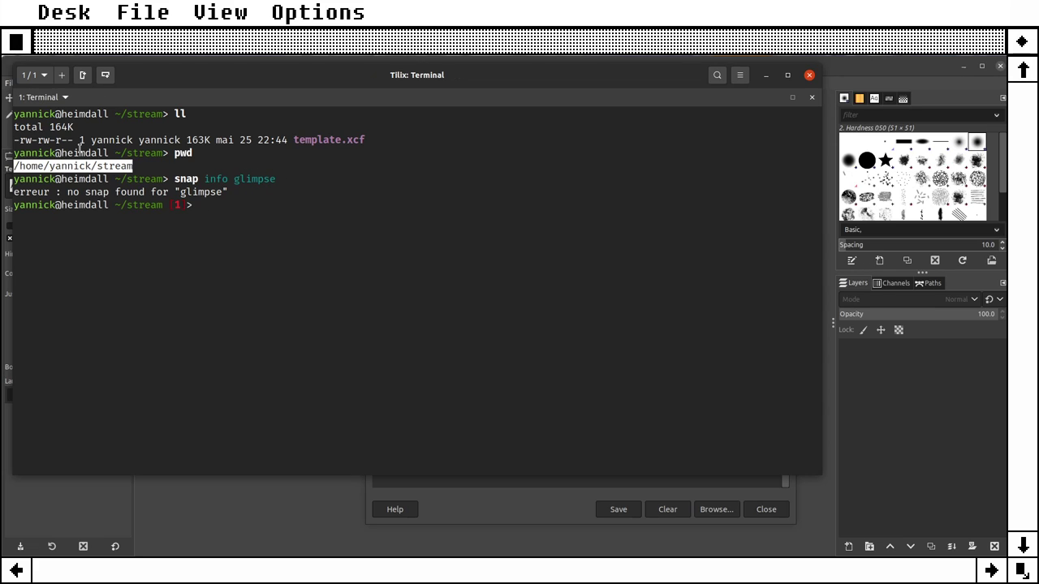
pyautogui.press('Up')
pyautogui.write('-editor')
pyautogui.press('Return')
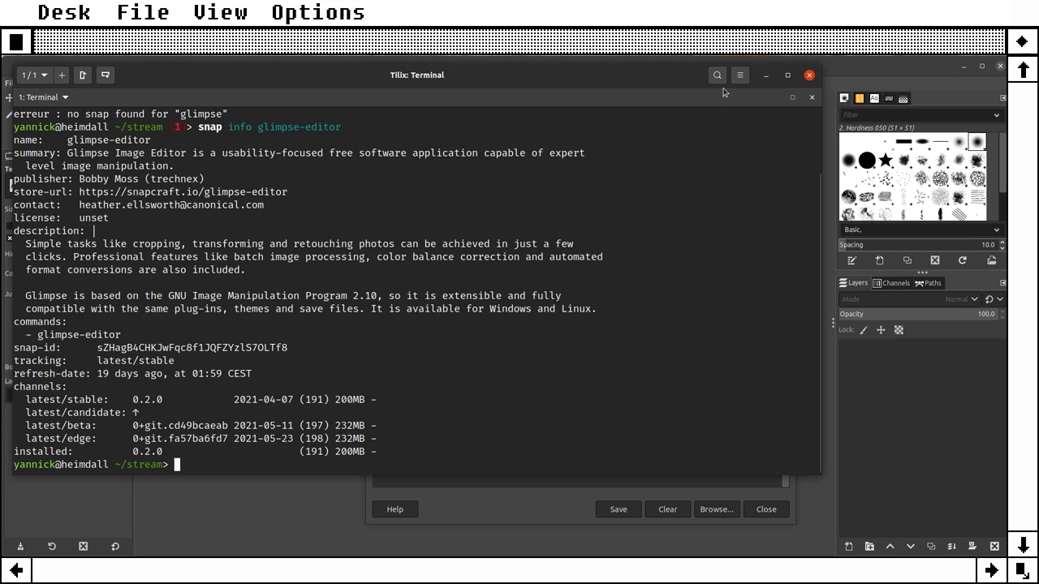
# Step: Dismiss Glimpse's file-load error messages and bring the Python Console up
pyautogui.click(834, 68)
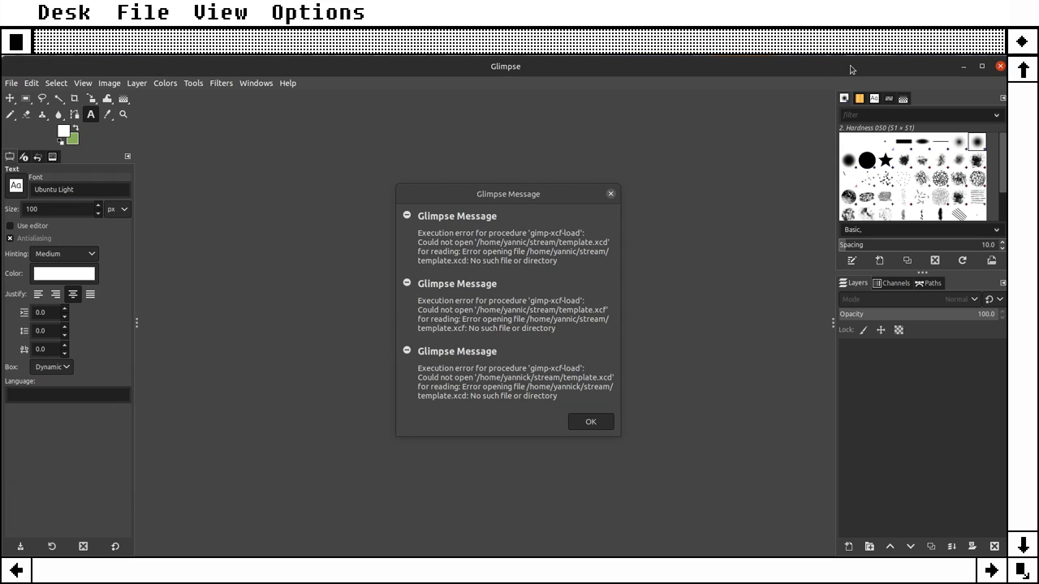
pyautogui.click(590, 421)
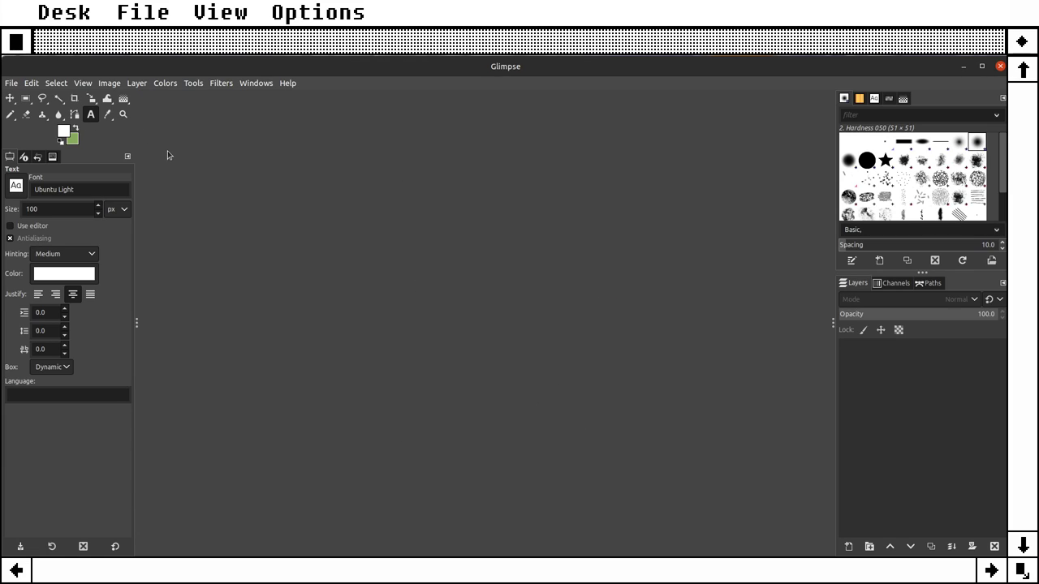
pyautogui.hotkey('alt', 'Tab')
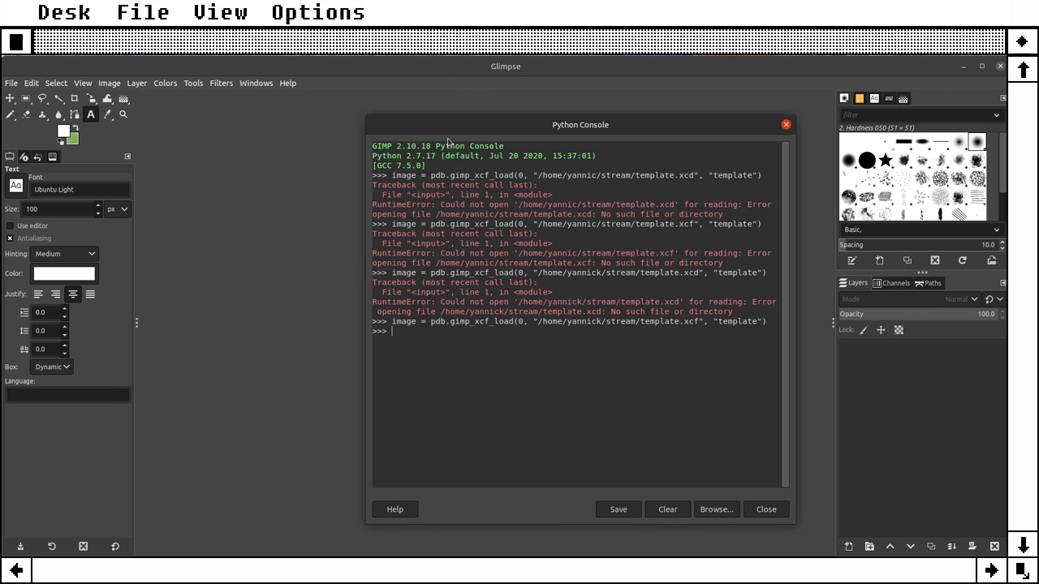
pyautogui.moveTo(451, 129); pyautogui.dragTo(450, 117)
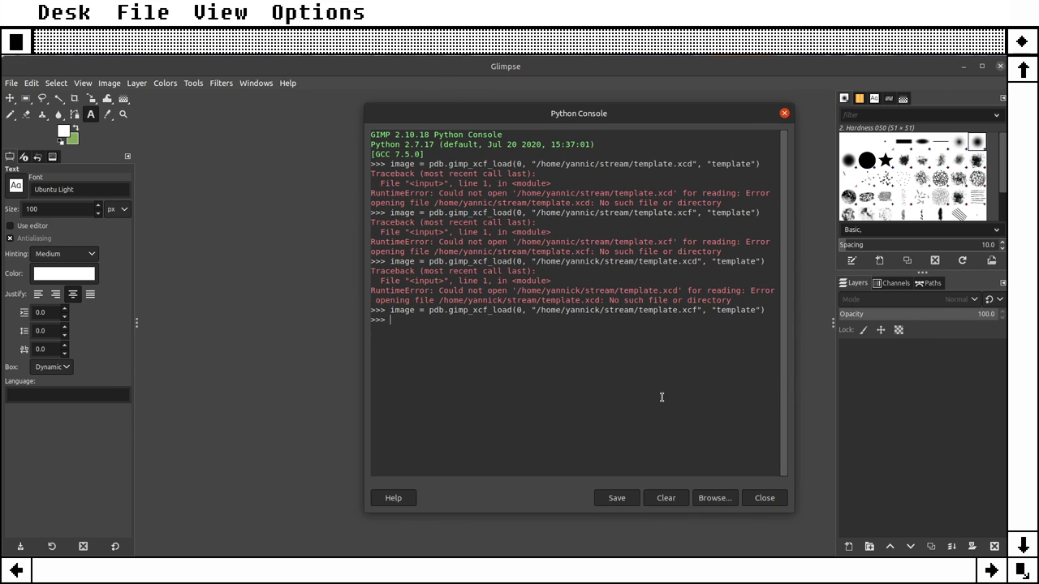
# Step: Select and copy the last working template.xcf load line from the console
pyautogui.moveTo(390, 310); pyautogui.dragTo(755, 310)
pyautogui.rightClick(753, 312)
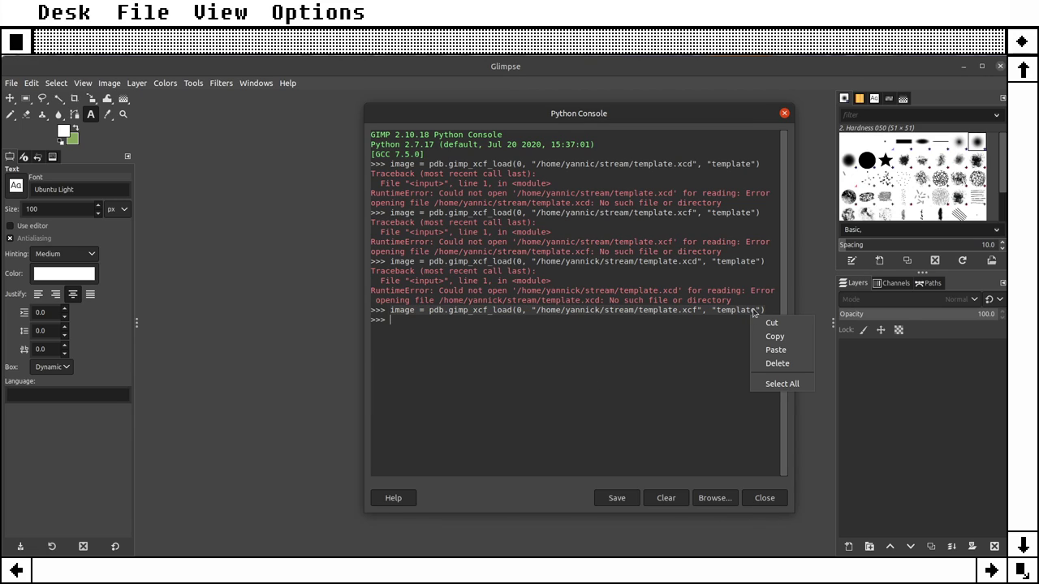
pyautogui.click(753, 312)
pyautogui.rightClick(754, 312)
pyautogui.click(775, 335)
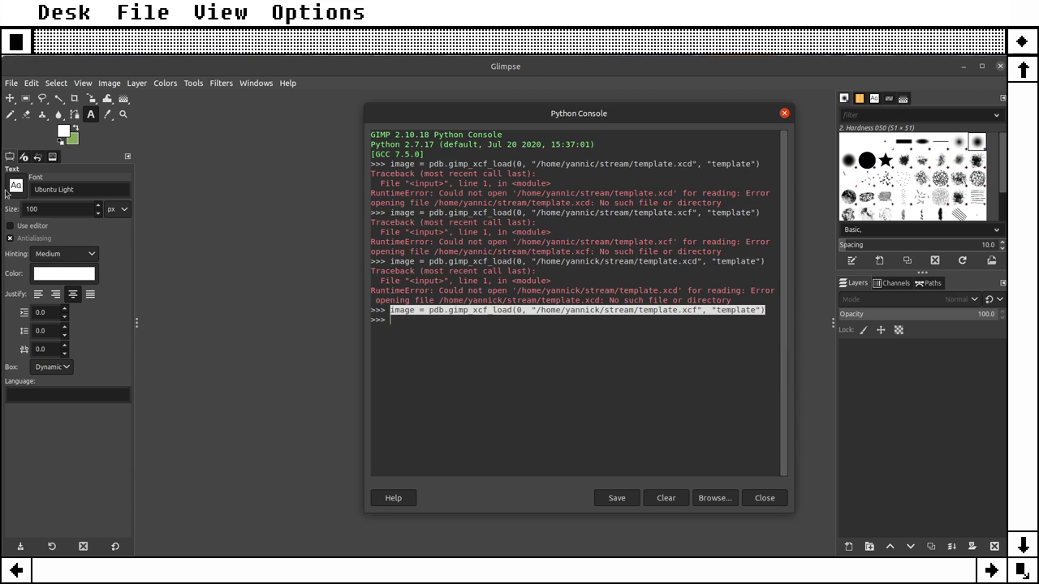
pyautogui.click(371, 136)
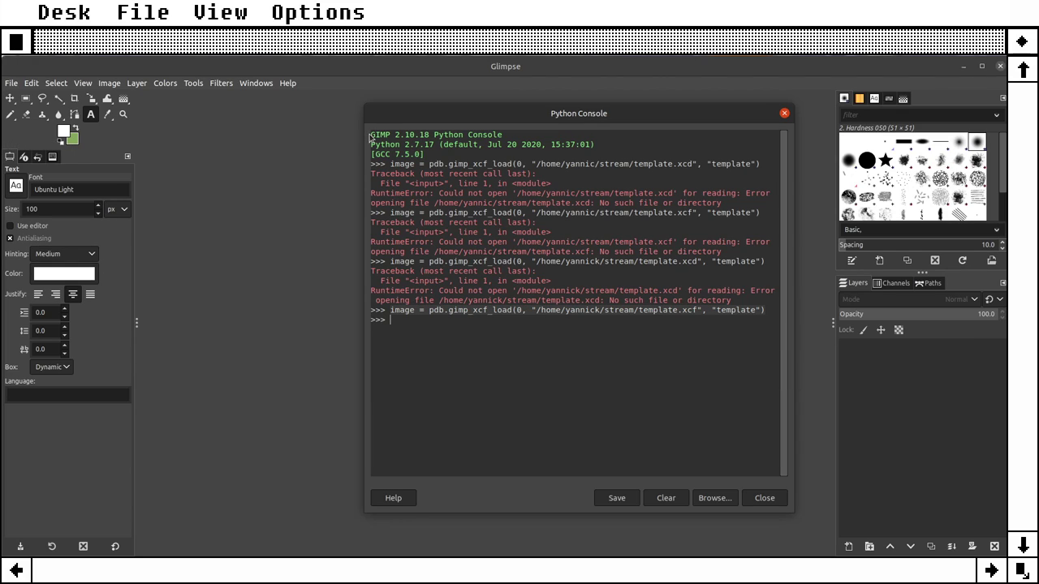
# Step: Paste the copied load line into the untitled text document and return to the console
pyautogui.hotkey('alt', 'Tab')
pyautogui.hotkey('ctrl', 'v')
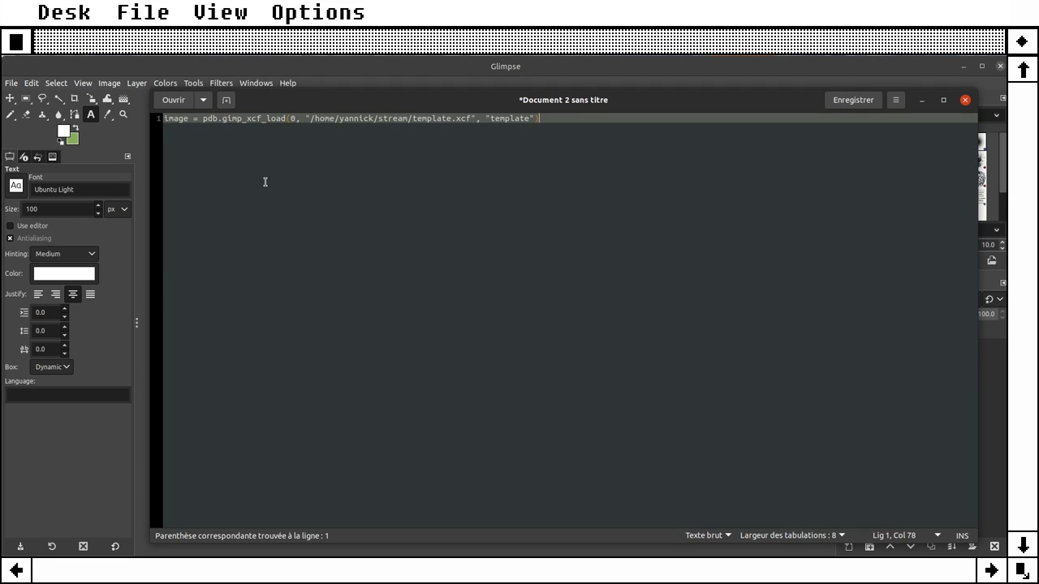
pyautogui.press('Return')
pyautogui.click(922, 100)
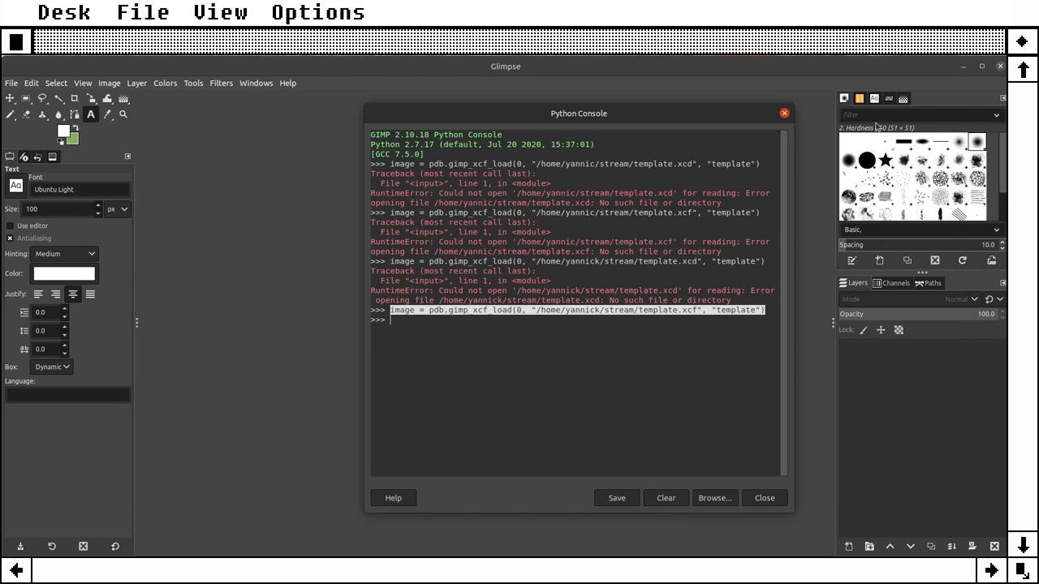
# Step: Start typing a 'jpeg_image =' assignment at the Python Console prompt
pyautogui.click(610, 332)
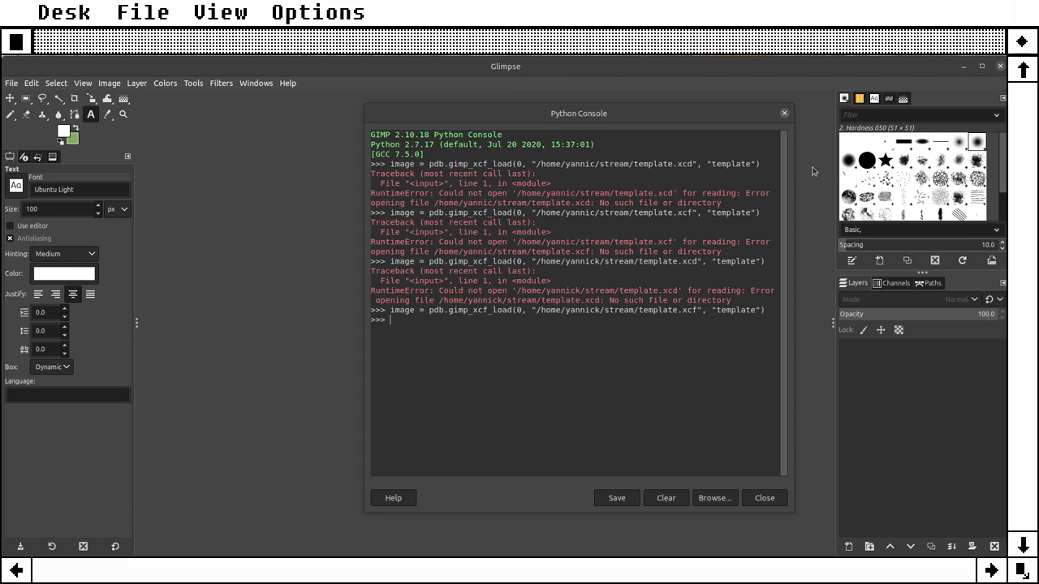
pyautogui.click(600, 352)
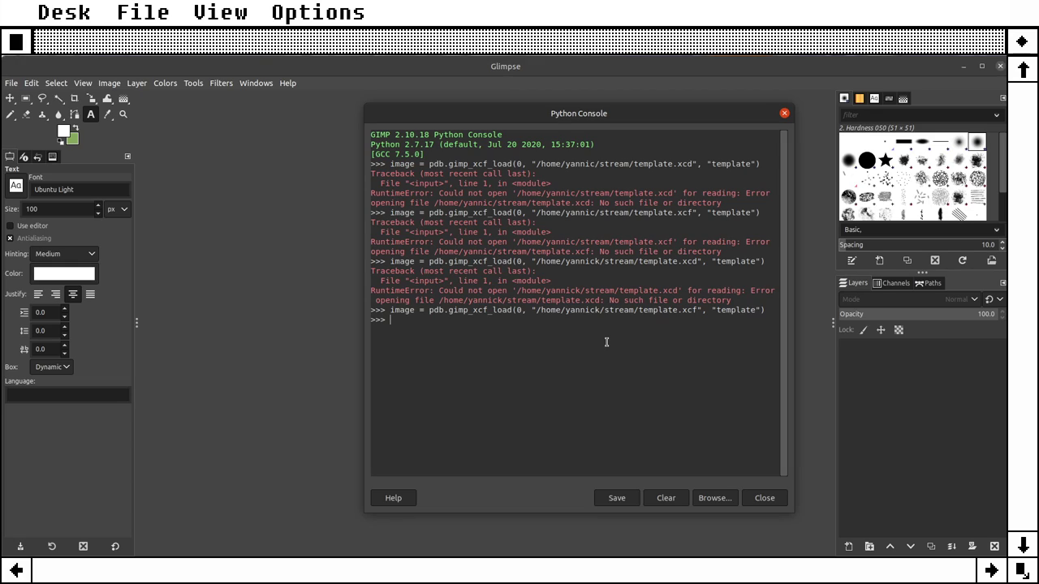
pyautogui.write('jpg')
pyautogui.write('e')
pyautogui.press('BackSpace')
pyautogui.press('BackSpace')
pyautogui.write('eg')
pyautogui.write('_image ')
pyautogui.write('=')
# Step: Search 'duplicate', insert gimp-image-duplicate as new_image, and close the browser
pyautogui.click(728, 505)
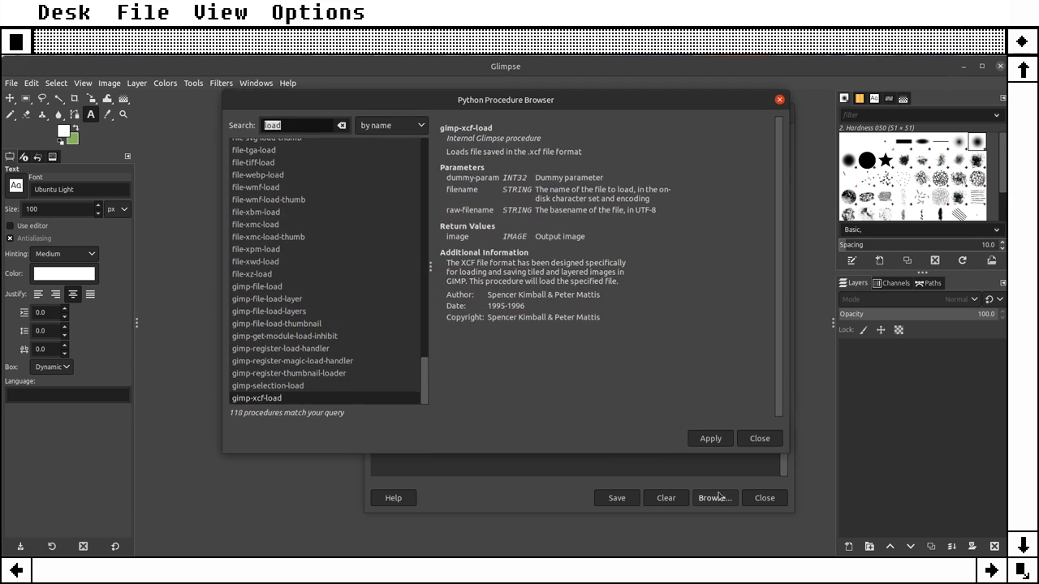
pyautogui.write('duplic')
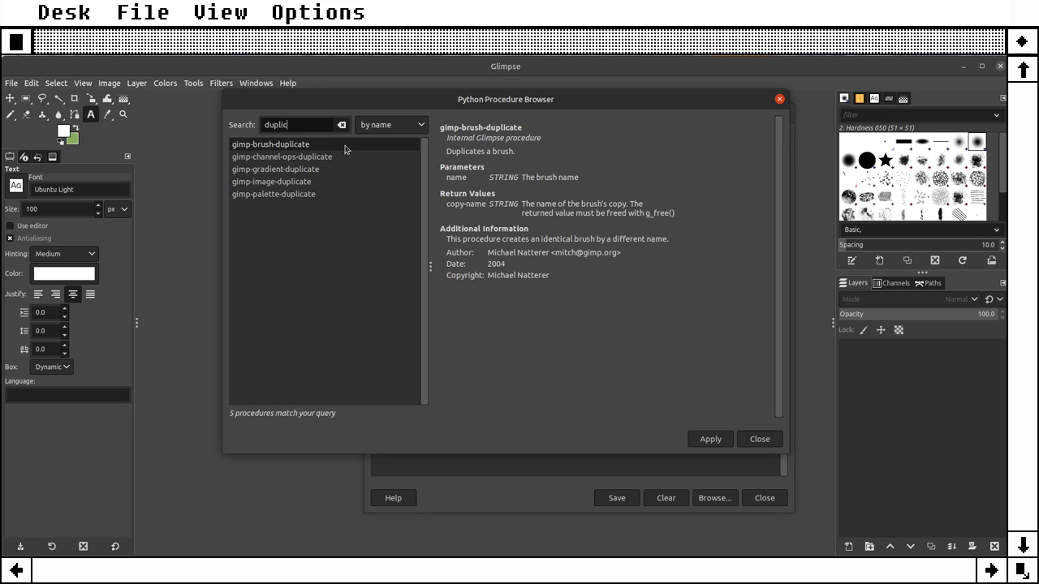
pyautogui.write('ate')
pyautogui.click(273, 184)
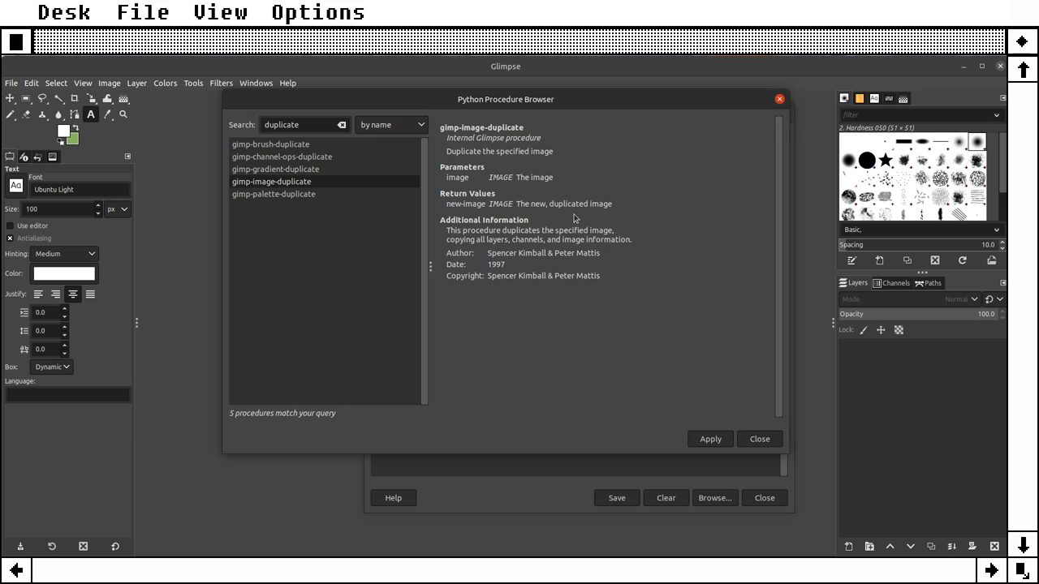
pyautogui.click(759, 439)
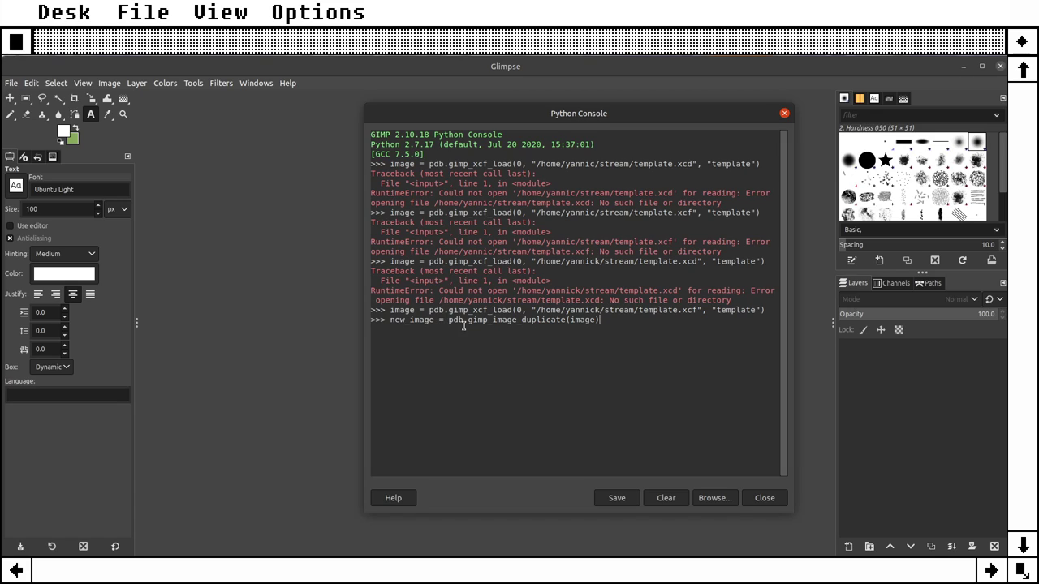
# Step: Run the new_image pdb.gimp_image_duplicate(image) line in the Python Console
pyautogui.doubleClick(398, 321)
pyautogui.click(439, 320)
pyautogui.doubleClick(401, 310)
pyautogui.click(614, 319)
pyautogui.press('Return')
# Step: Copy the duplicate command into the scratch gedit document as line 2
pyautogui.moveTo(409, 320); pyautogui.dragTo(566, 320)
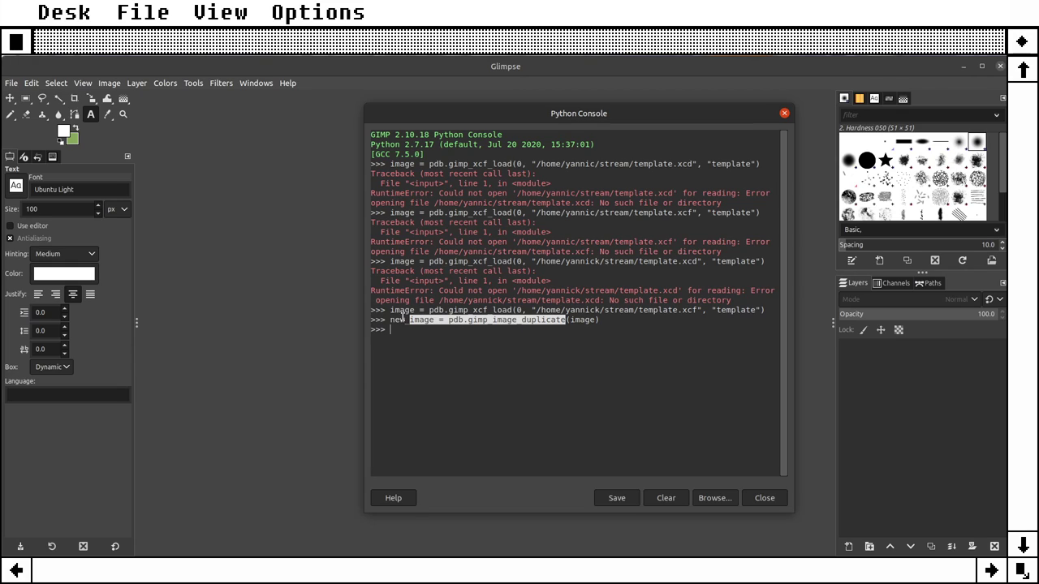
pyautogui.moveTo(390, 320); pyautogui.dragTo(594, 319)
pyautogui.rightClick(589, 320)
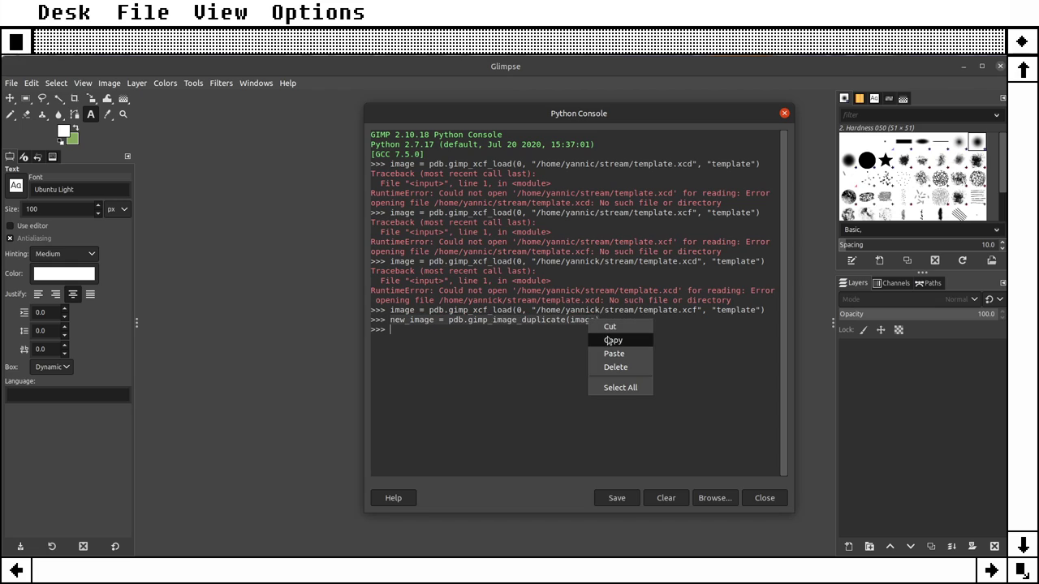
pyautogui.click(610, 340)
pyautogui.click(460, 266)
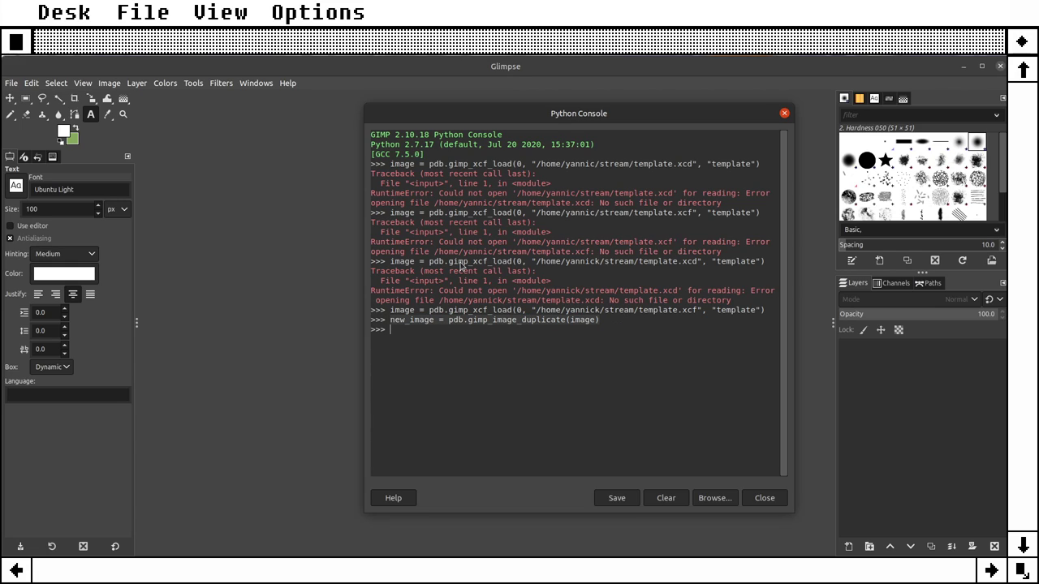
pyautogui.hotkey('alt', 'Tab')
pyautogui.hotkey('ctrl', 'v')
pyautogui.hotkey('alt', 'Tab')
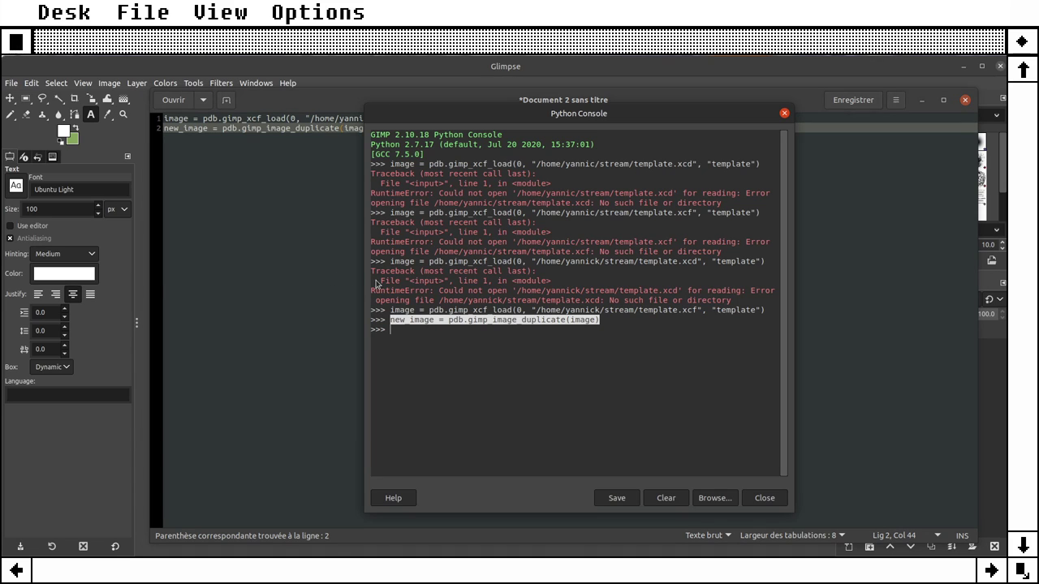
pyautogui.click(521, 364)
pyautogui.click(922, 101)
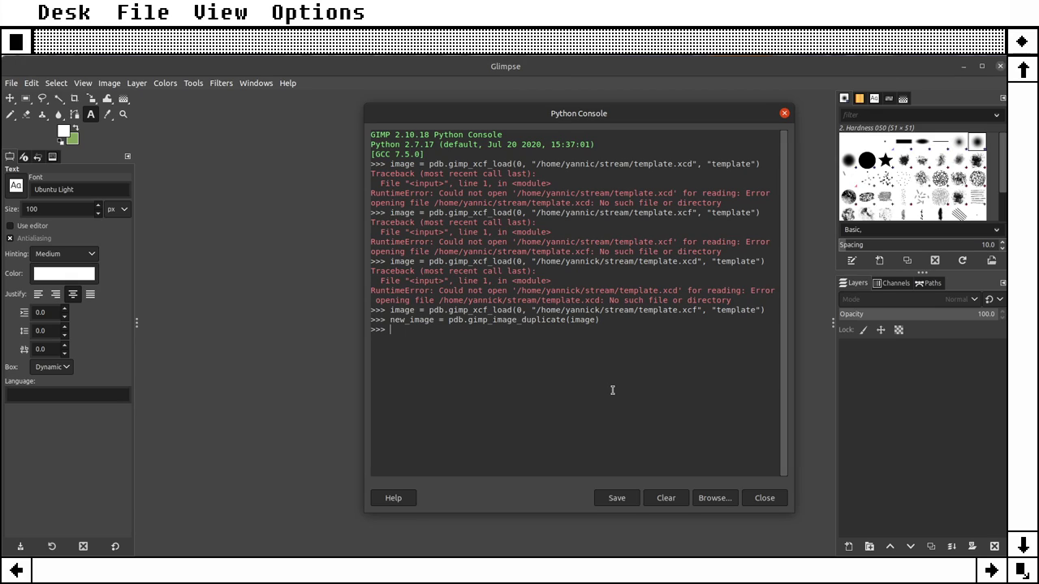
pyautogui.tripleClick(411, 311)
# Step: Find gimp-image-delete by searching 'delete' and insert pdb.gimp_image_delete(image) at the prompt
pyautogui.click(460, 328)
pyautogui.click(716, 499)
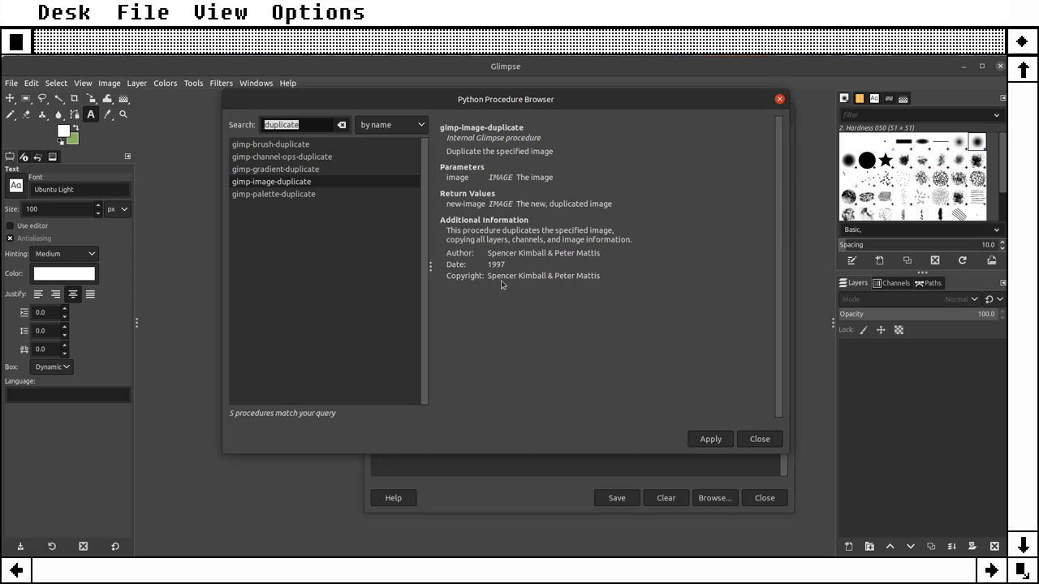
pyautogui.write('delete')
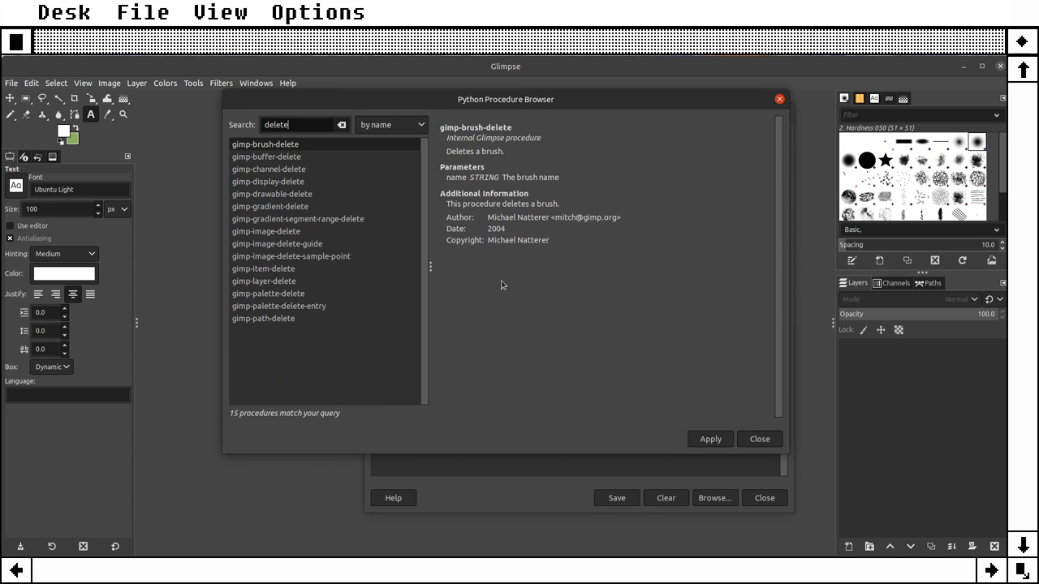
pyautogui.click(279, 233)
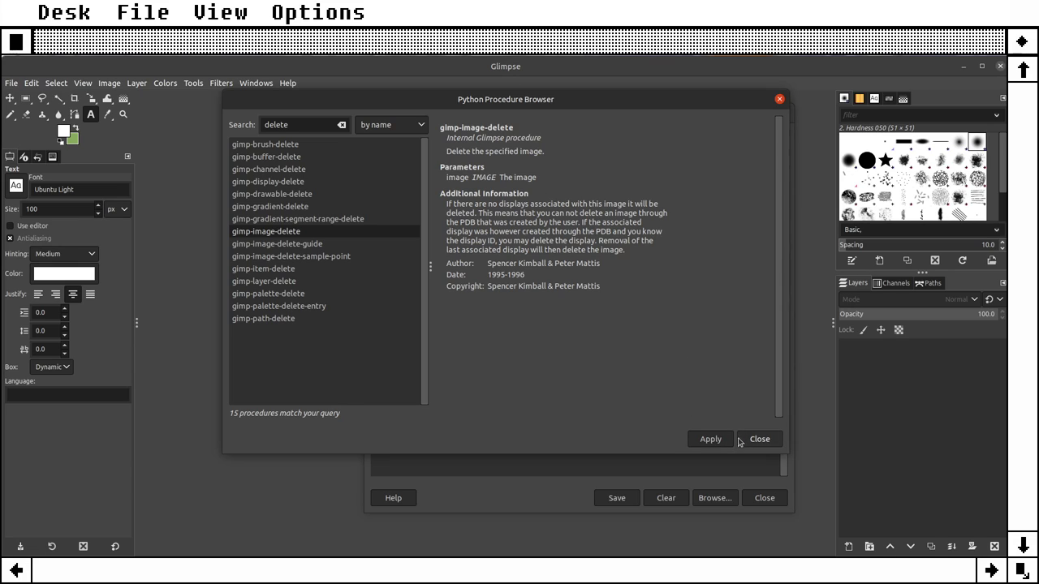
pyautogui.click(710, 439)
pyautogui.click(759, 439)
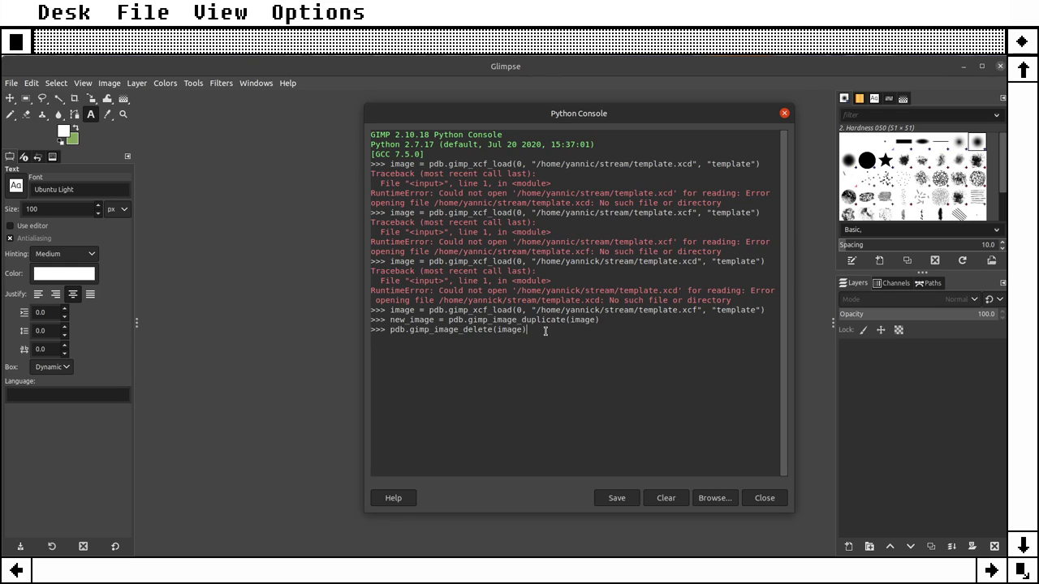
# Step: Run pdb.gimp_image_delete(image), then search 'layer' in the procedure browser
pyautogui.press('Return')
pyautogui.moveTo(375, 341); pyautogui.dragTo(390, 329)
pyautogui.click(532, 329)
pyautogui.moveTo(533, 329); pyautogui.dragTo(401, 332)
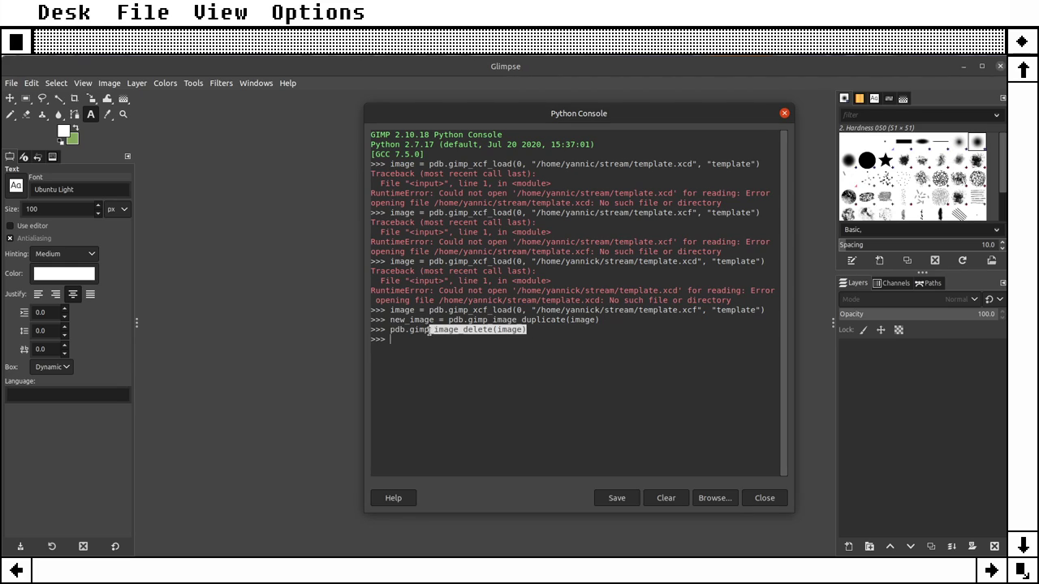
pyautogui.click(401, 333)
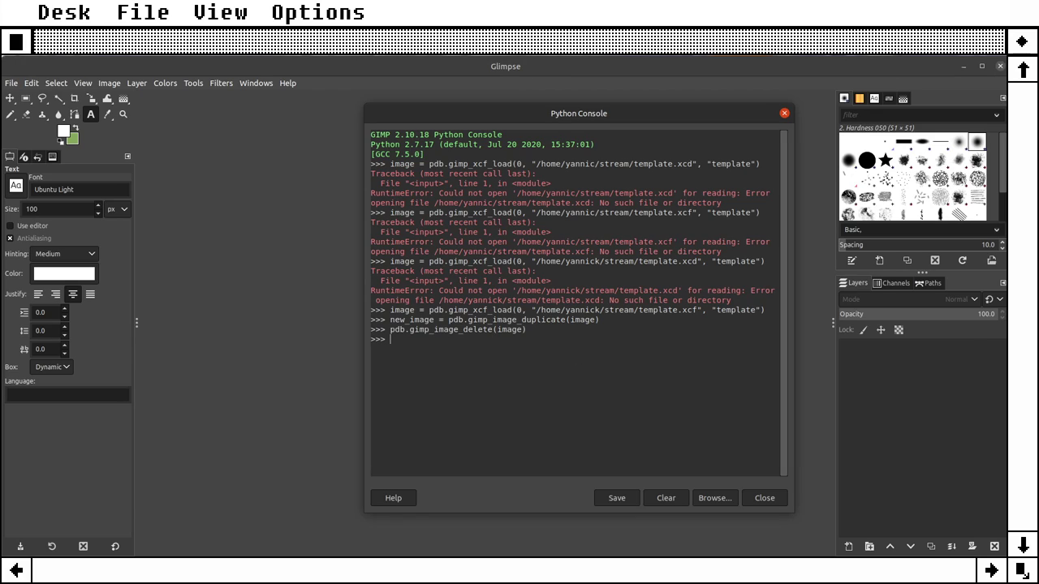
pyautogui.click(713, 499)
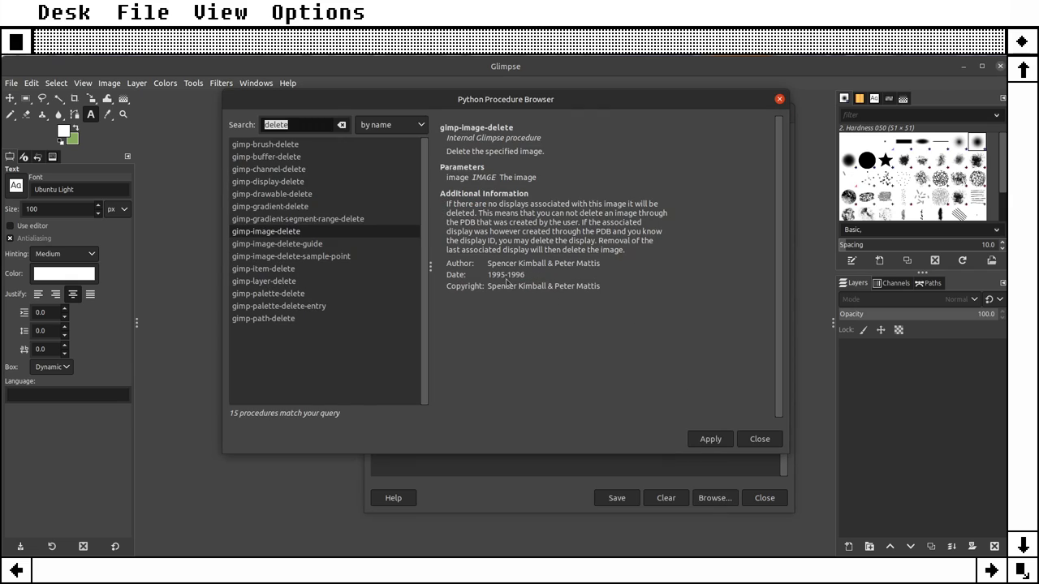
pyautogui.write('layer')
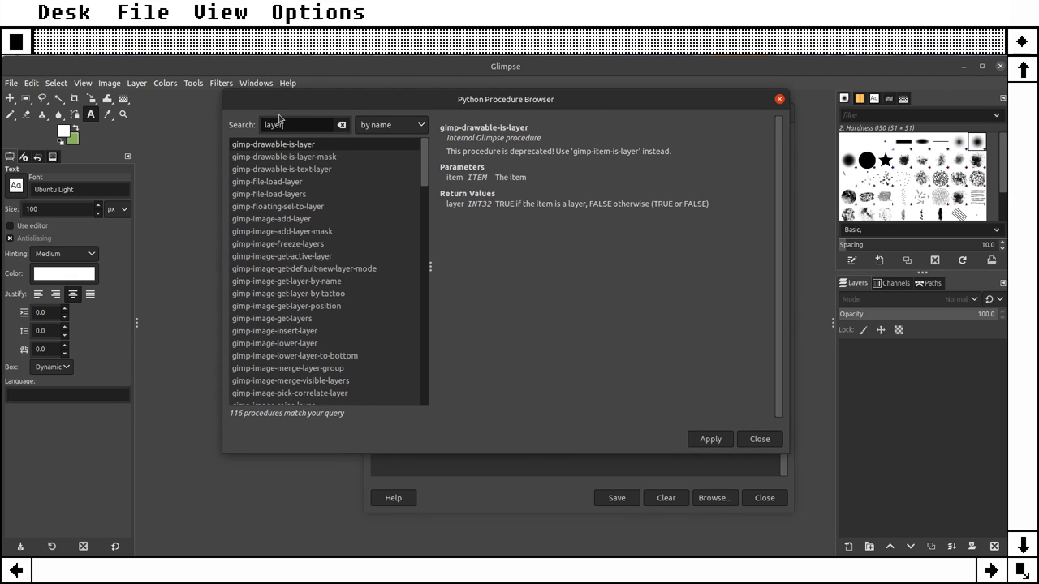
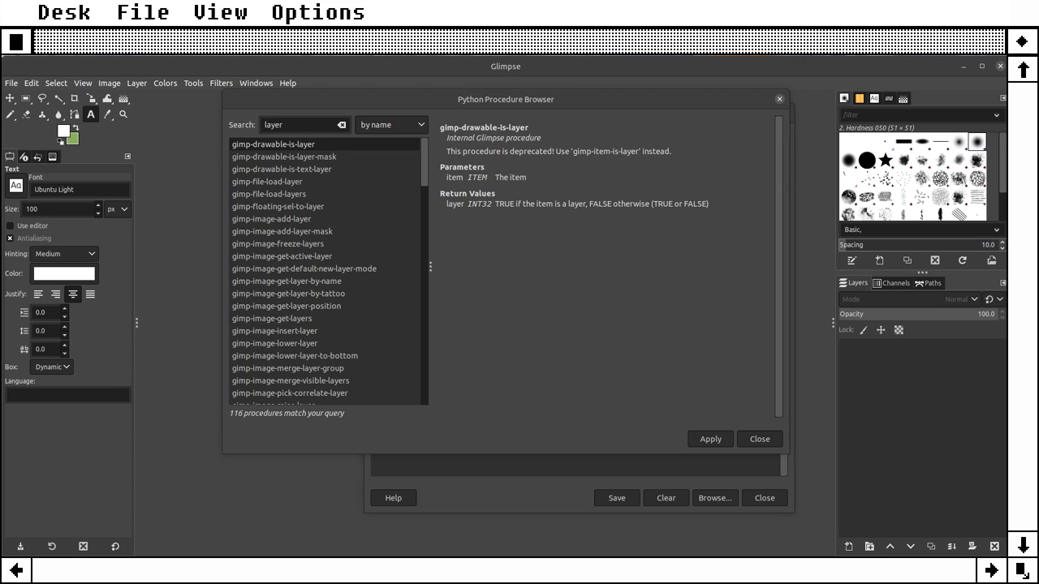
# Step: Insert a pdb.gimp_image_get_layer_by_name call into the console from the 'layer-by-n' procedure search
pyautogui.click(299, 127)
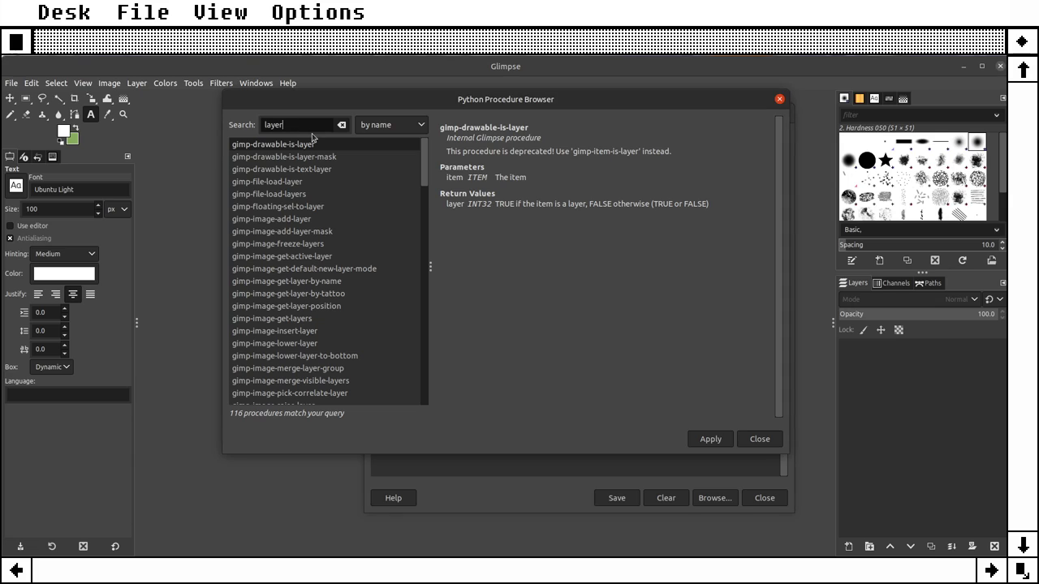
pyautogui.write('-')
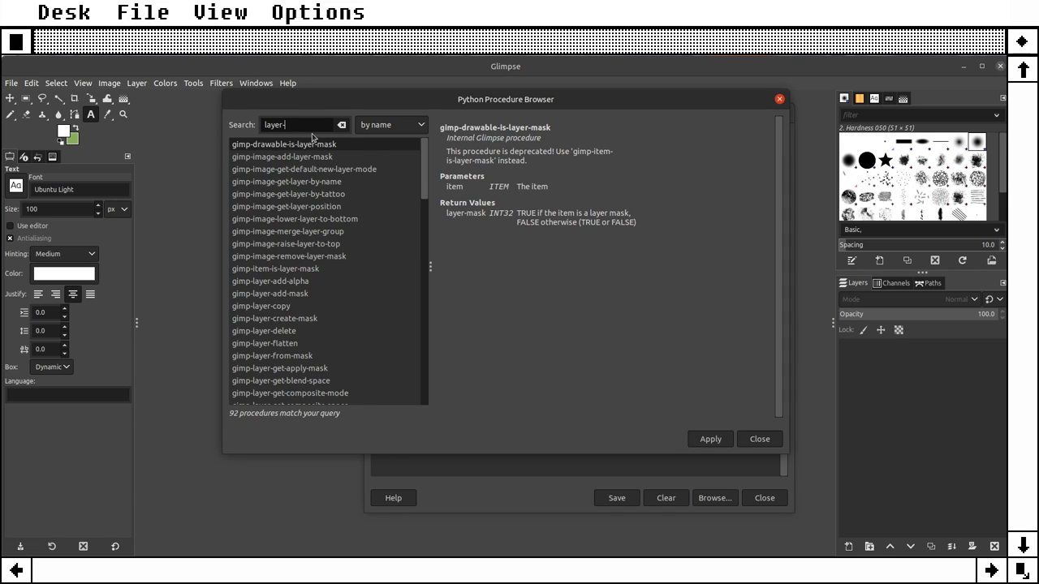
pyautogui.write('by-')
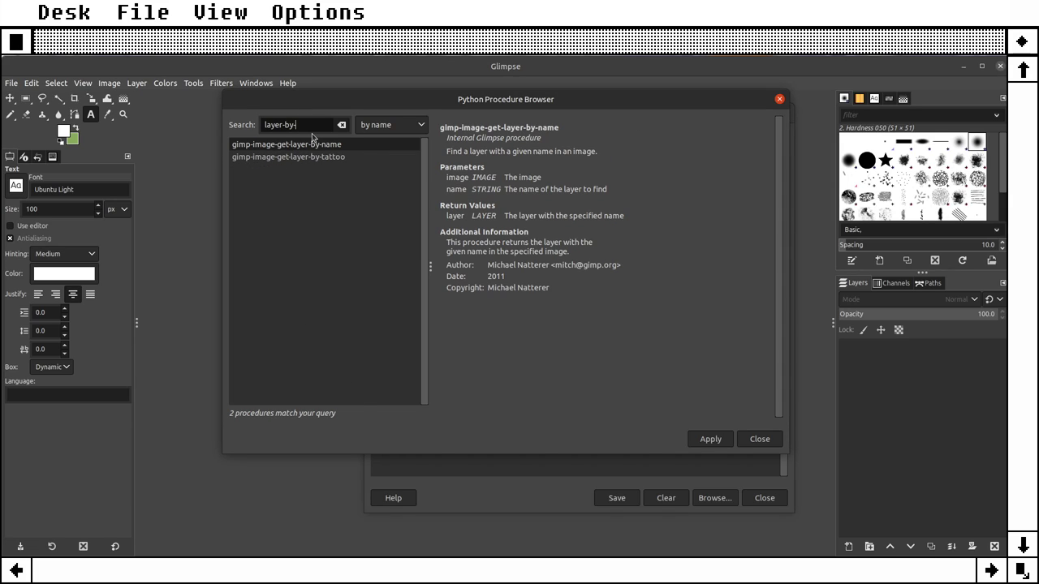
pyautogui.write('n')
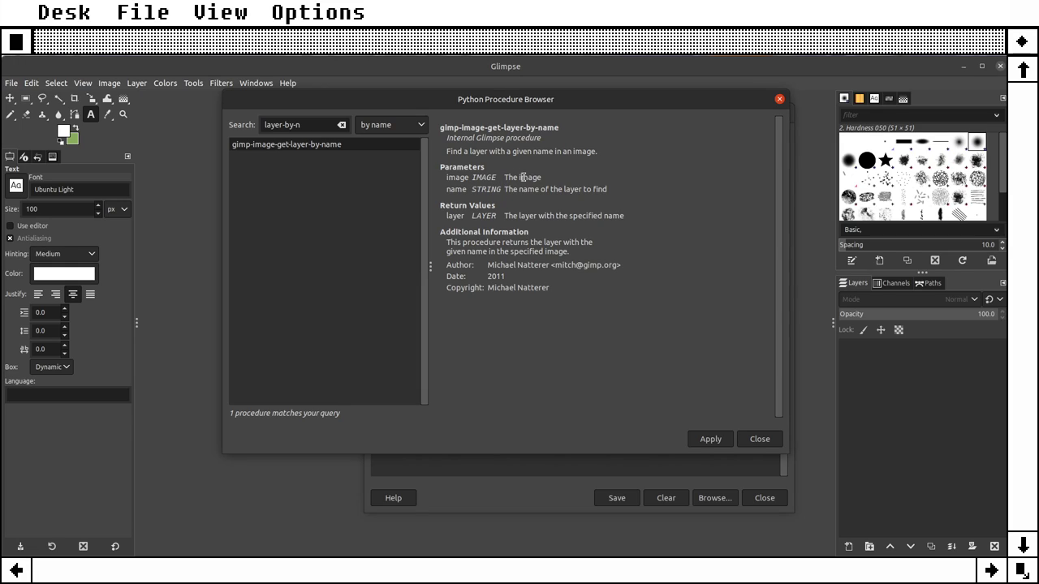
pyautogui.doubleClick(524, 190)
pyautogui.click(709, 439)
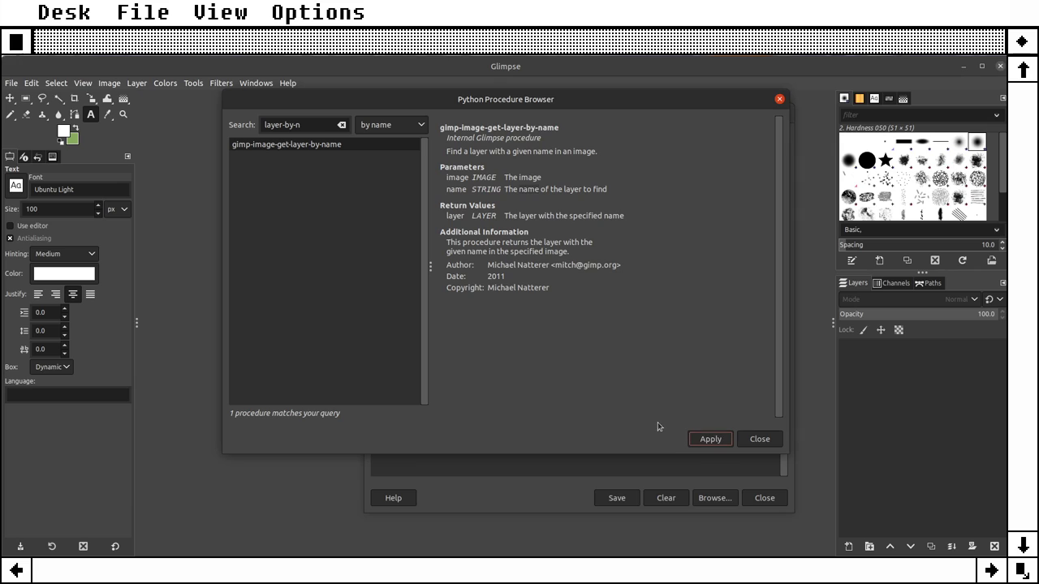
pyautogui.click(758, 439)
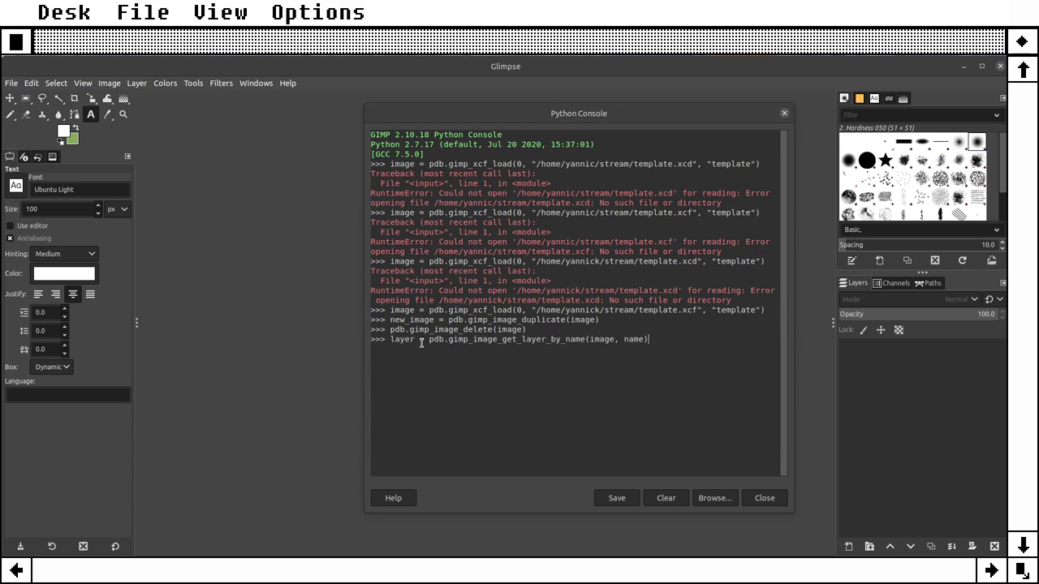
# Step: Copy new_image into the get_layer_by_name call as its image argument
pyautogui.doubleClick(597, 339)
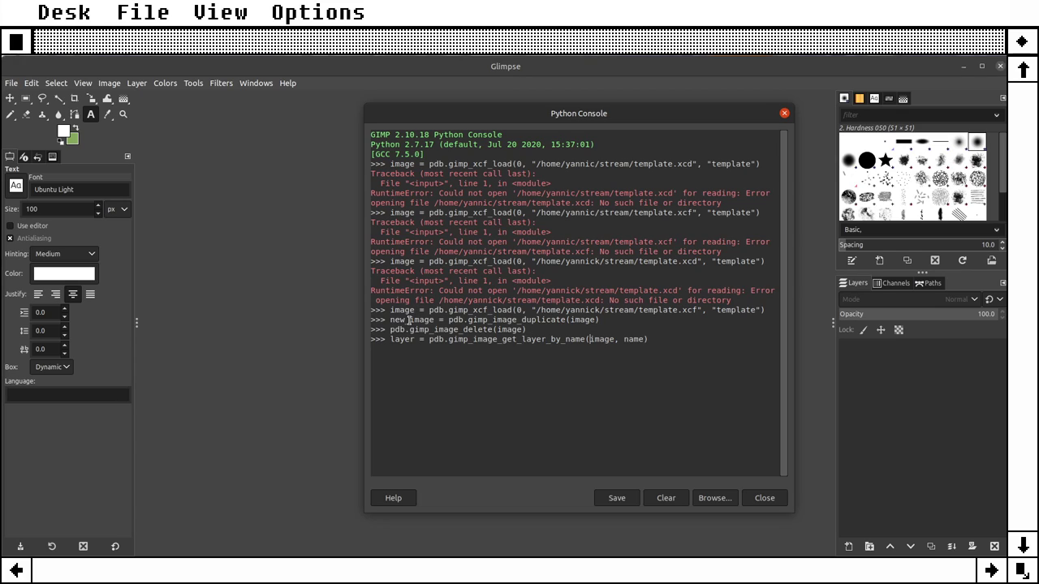
pyautogui.moveTo(393, 320); pyautogui.dragTo(413, 321)
pyautogui.doubleClick(413, 322)
pyautogui.hotkey('ctrl', 'c')
pyautogui.rightClick(415, 323)
pyautogui.click(439, 344)
pyautogui.doubleClick(607, 339)
pyautogui.hotkey('ctrl', 'v')
# Step: Set the layer name to "Title" and print the layer, showing <gimp.Layer 'Title'>
pyautogui.hotkey('ctrl', 'shift', 'Right')
pyautogui.hotkey('ctrl', 'shift', 'Right')
pyautogui.write('"')
pyautogui.write('Titl')
pyautogui.write('int(')
pyautogui.write(')')
pyautogui.press('Return')
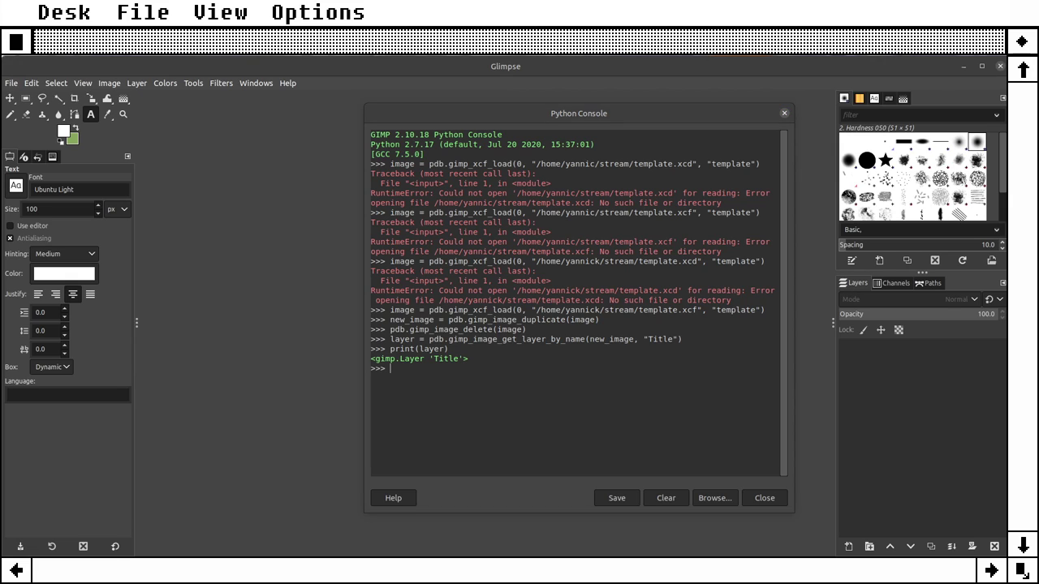
# Step: Insert a pdb.gimp_text_layer_set_text(layer, text) call found by searching 'set-text'
pyautogui.click(721, 496)
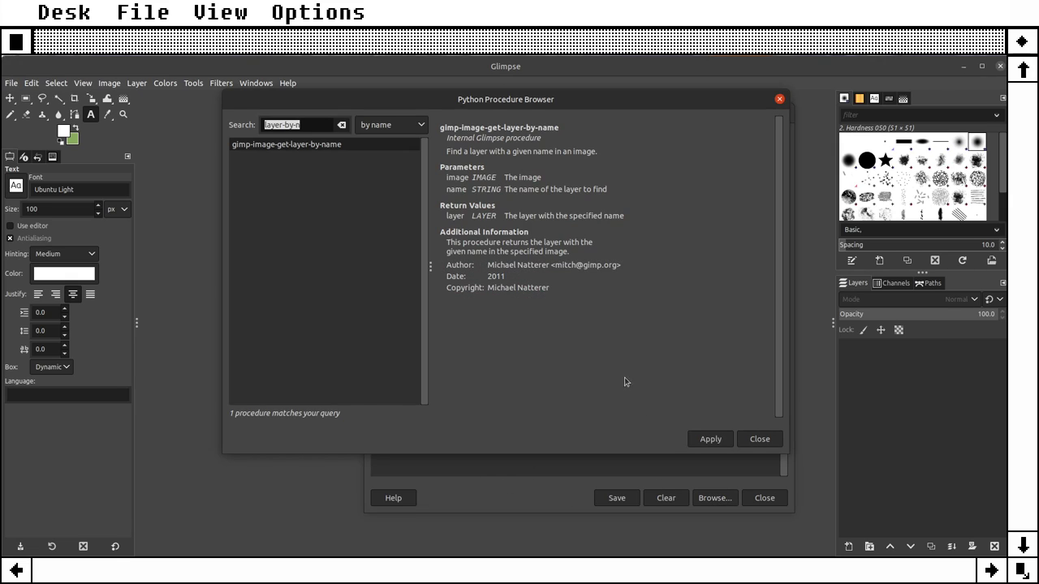
pyautogui.write('set-te')
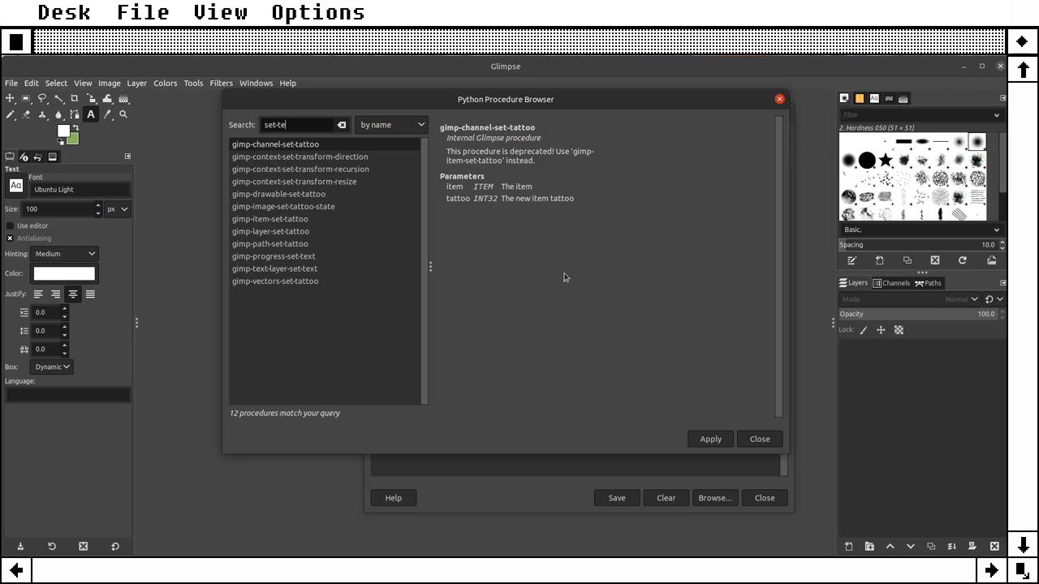
pyautogui.write('xt')
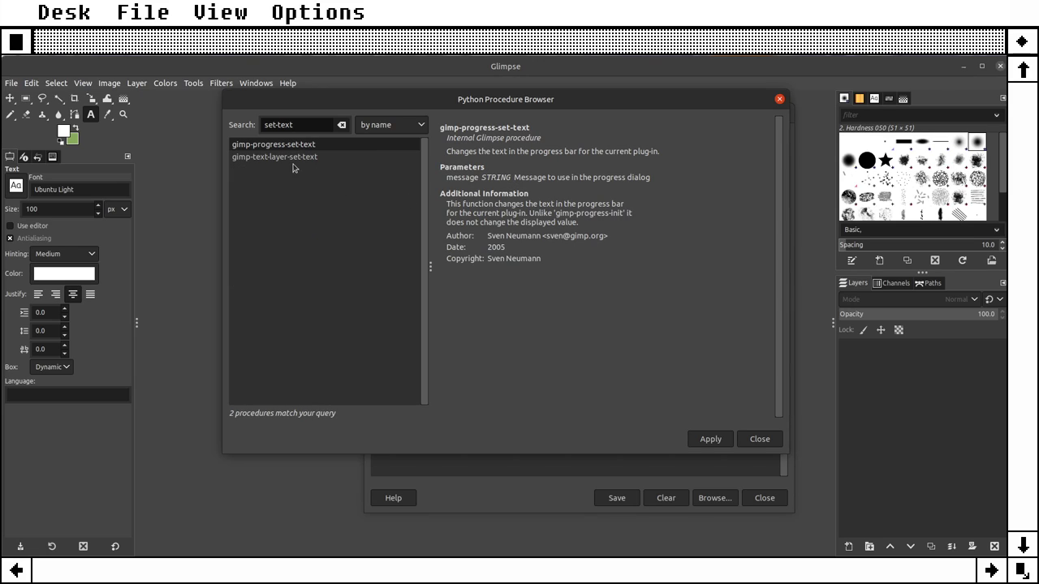
pyautogui.click(245, 159)
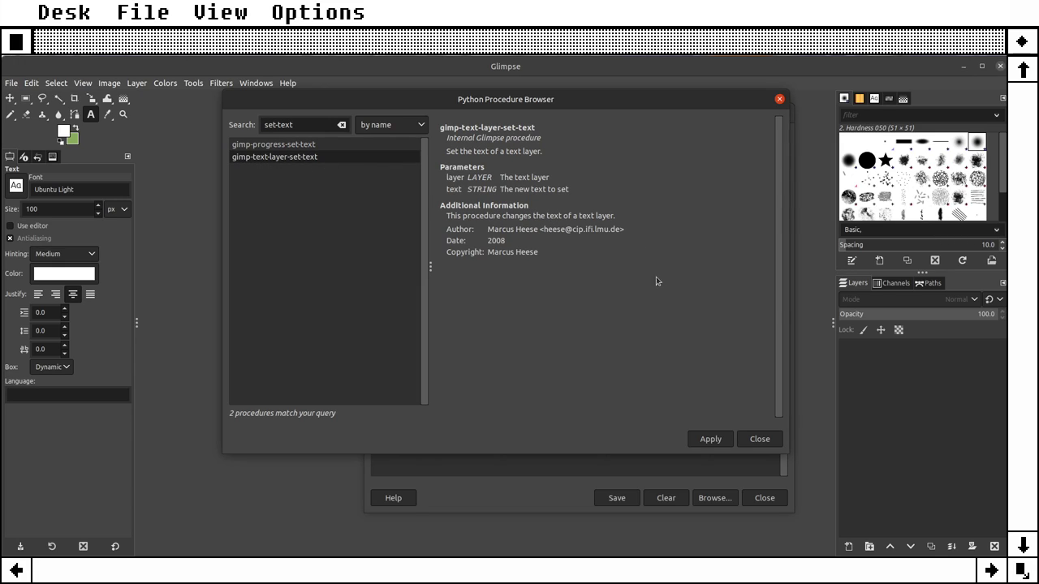
pyautogui.click(716, 440)
pyautogui.click(768, 441)
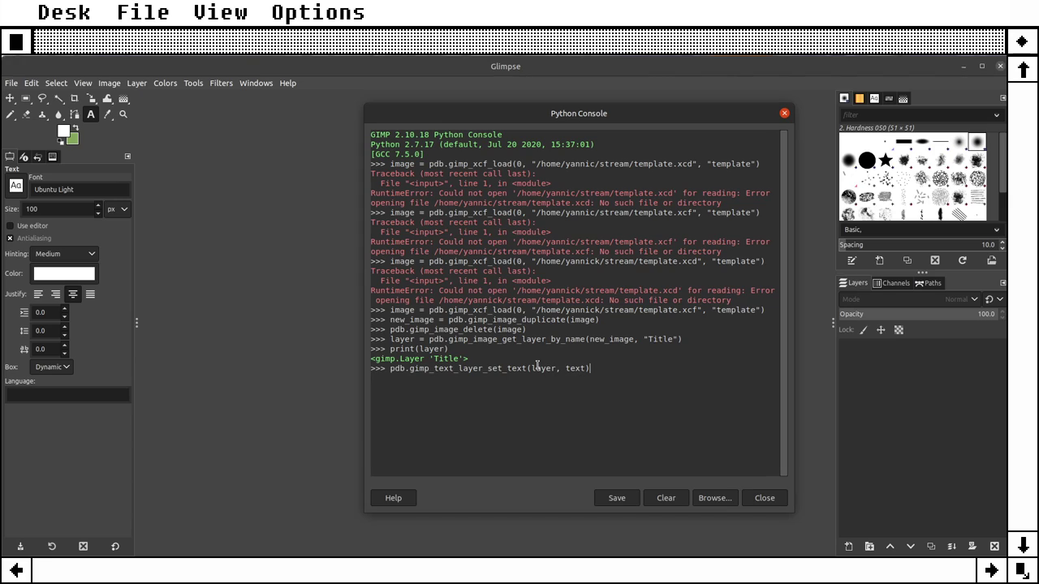
# Step: Replace the text argument with "Hello, stream !" and run the set_text line
pyautogui.doubleClick(575, 369)
pyautogui.write('"')
pyautogui.write('Hello, str')
pyautogui.write('eam !"')
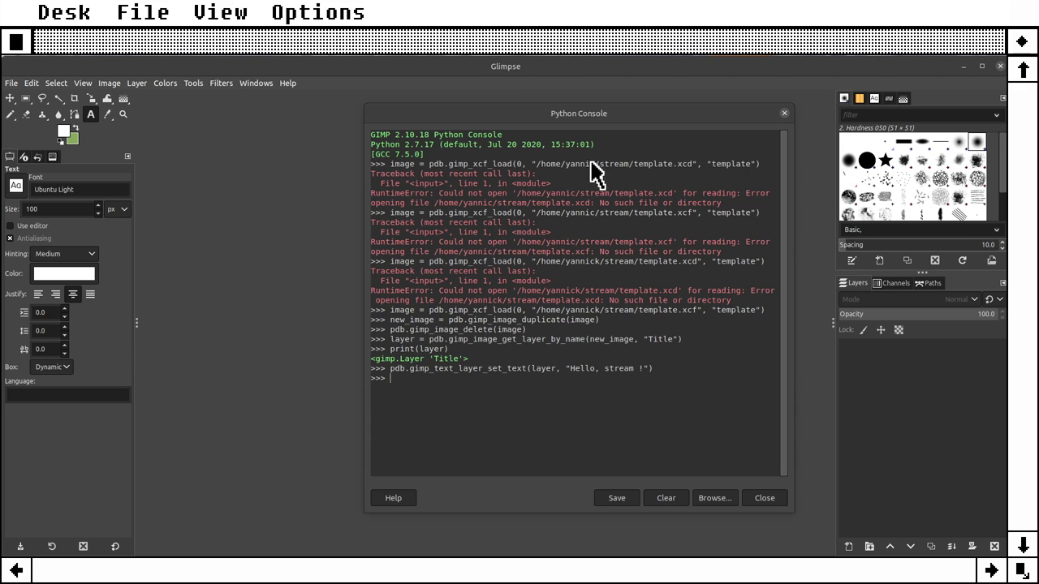
pyautogui.click(272, 69)
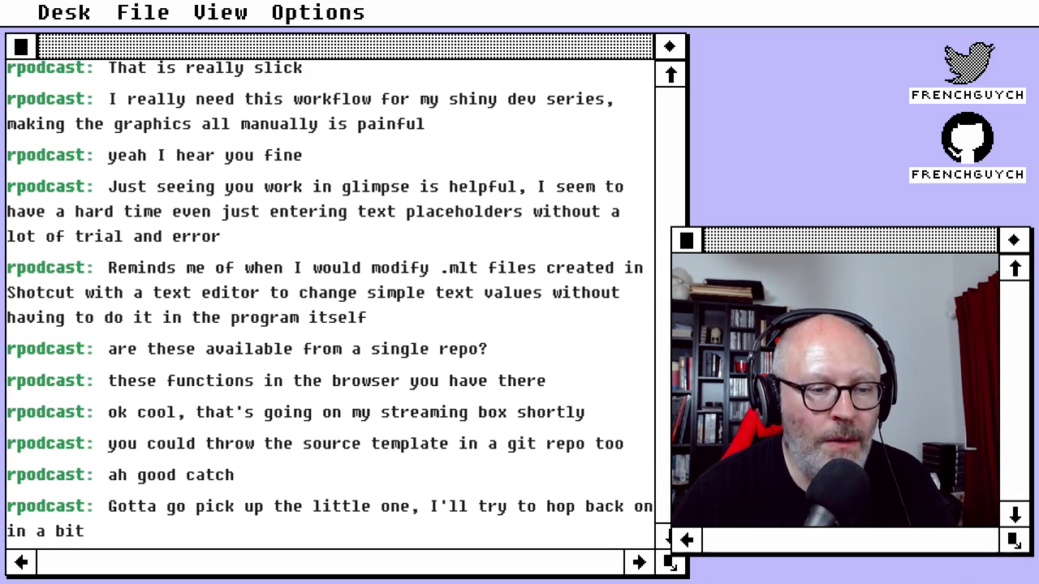
pyautogui.click(220, 12)
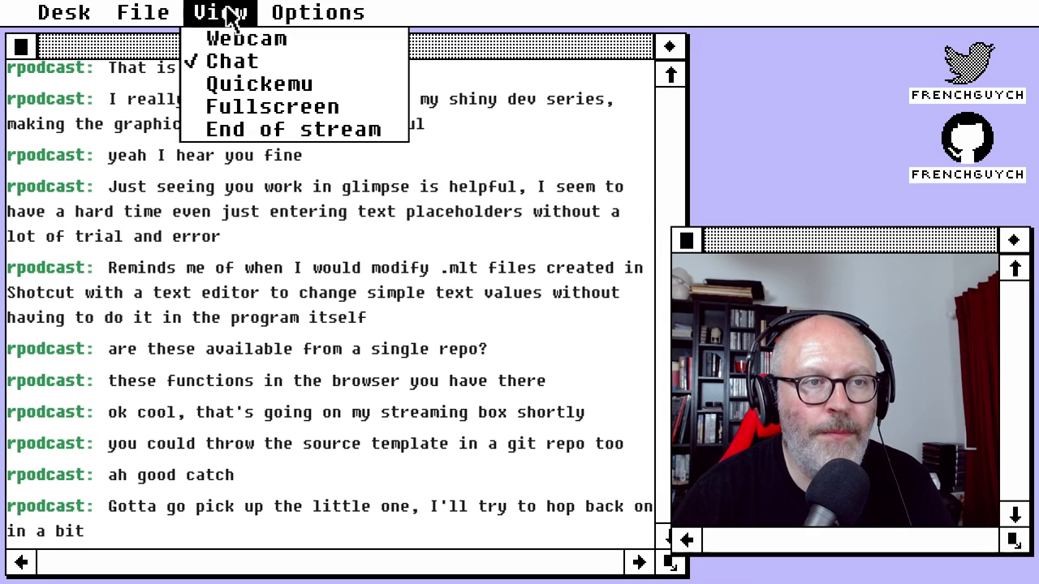
pyautogui.click(321, 113)
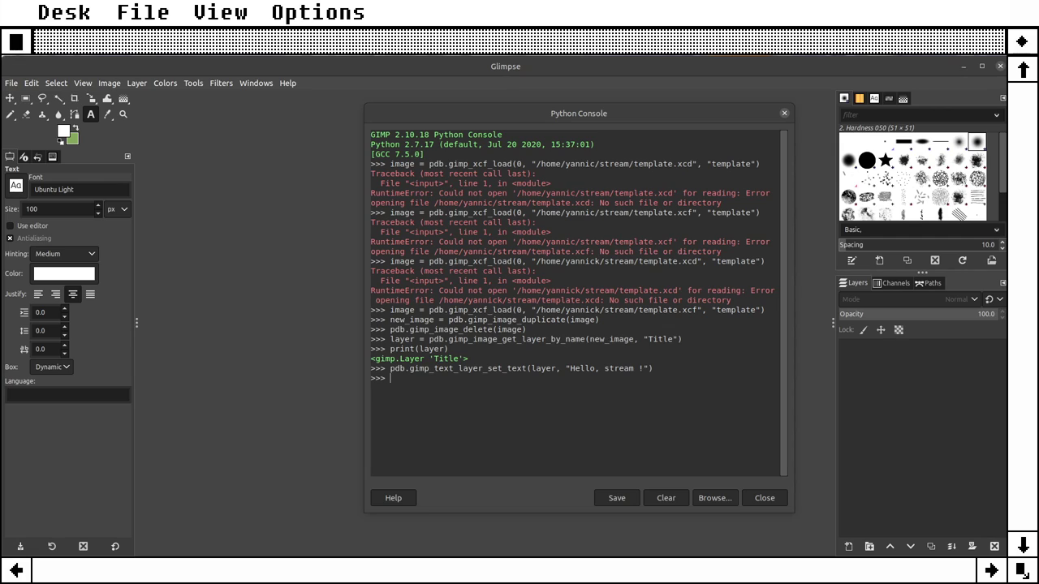
# Step: Check the Tilix terminal, minimize it, and return to Glimpse's procedure browser
pyautogui.hotkey('alt', 'Tab')
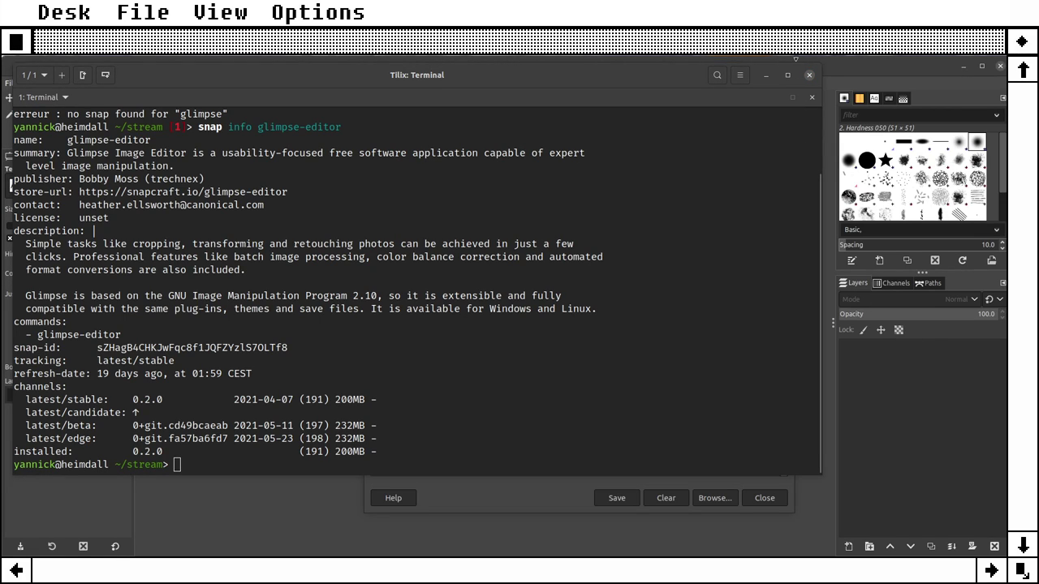
pyautogui.click(771, 75)
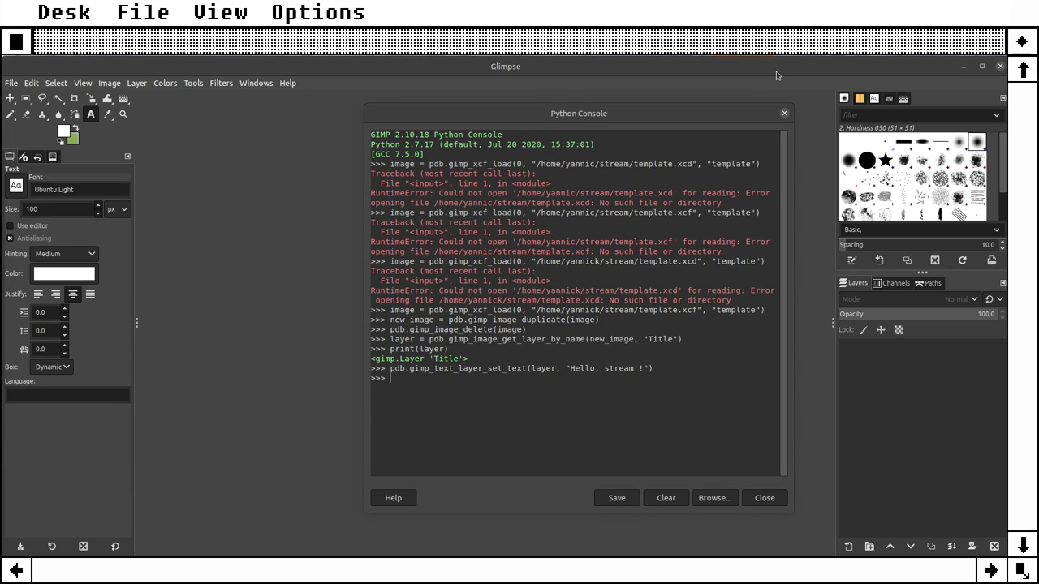
pyautogui.hotkey('alt', 'Tab')
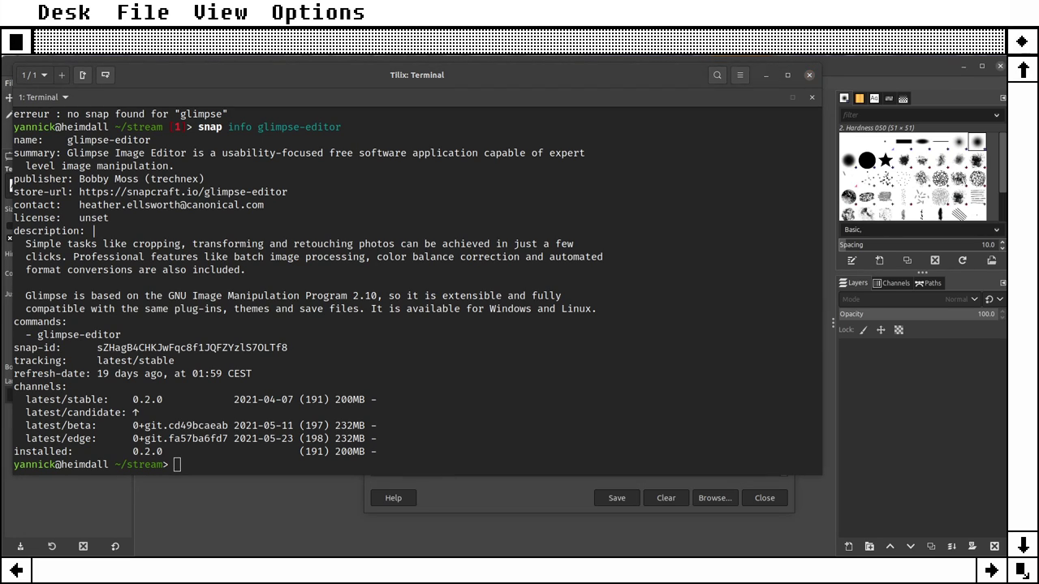
pyautogui.click(765, 76)
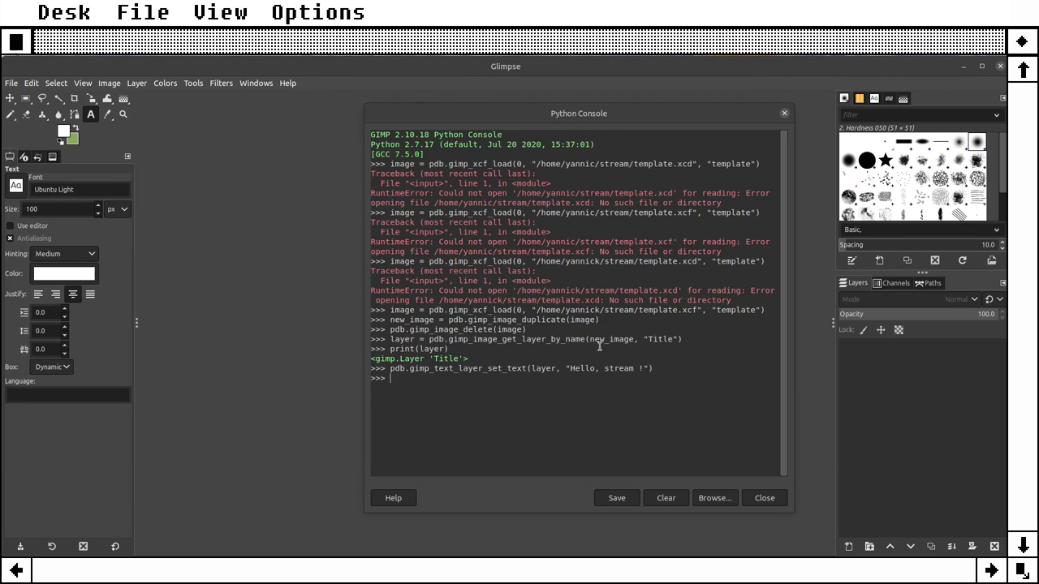
pyautogui.click(721, 498)
pyautogui.write('set-text')
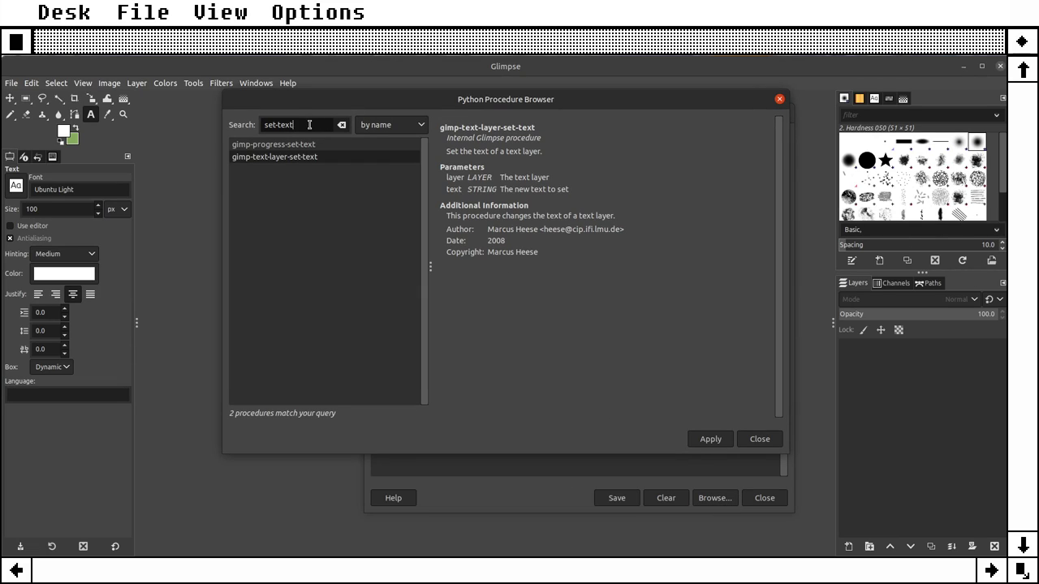
# Step: Insert a pdb.gimp_image_flatten call found by searching 'flatten'
pyautogui.tripleClick(310, 123)
pyautogui.write('flatt')
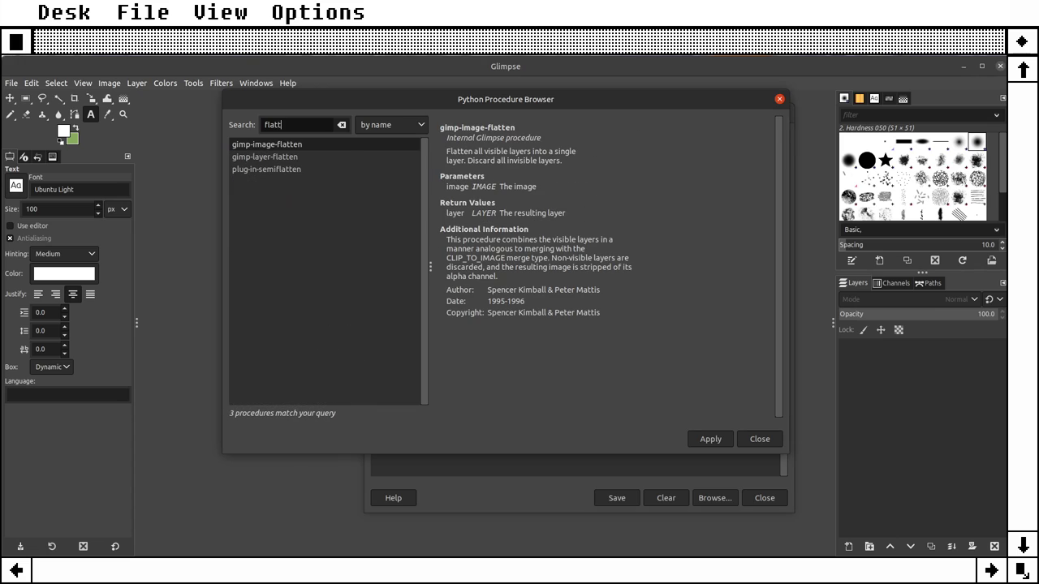
pyautogui.write('en')
pyautogui.click(298, 146)
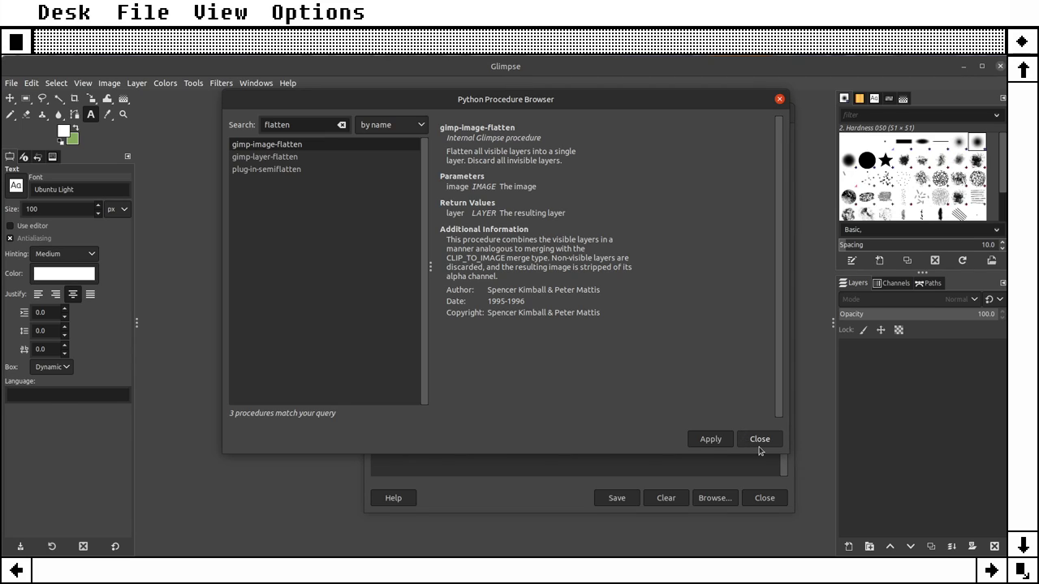
pyautogui.click(720, 444)
pyautogui.click(760, 440)
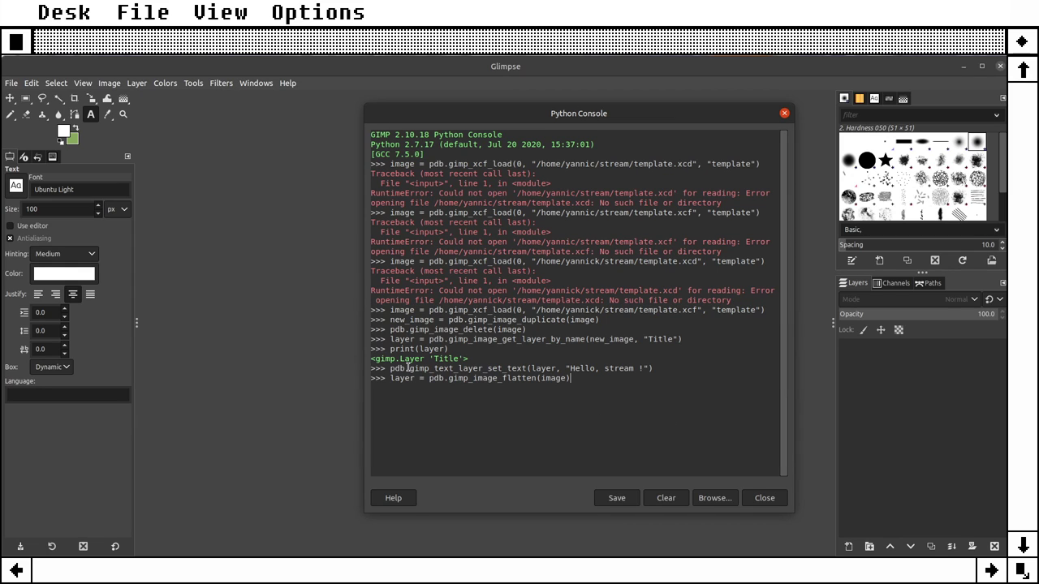
# Step: Change the flatten argument to new_image and run the line
pyautogui.click(544, 378)
pyautogui.write('new_')
pyautogui.hotkey('alt', 'Tab')
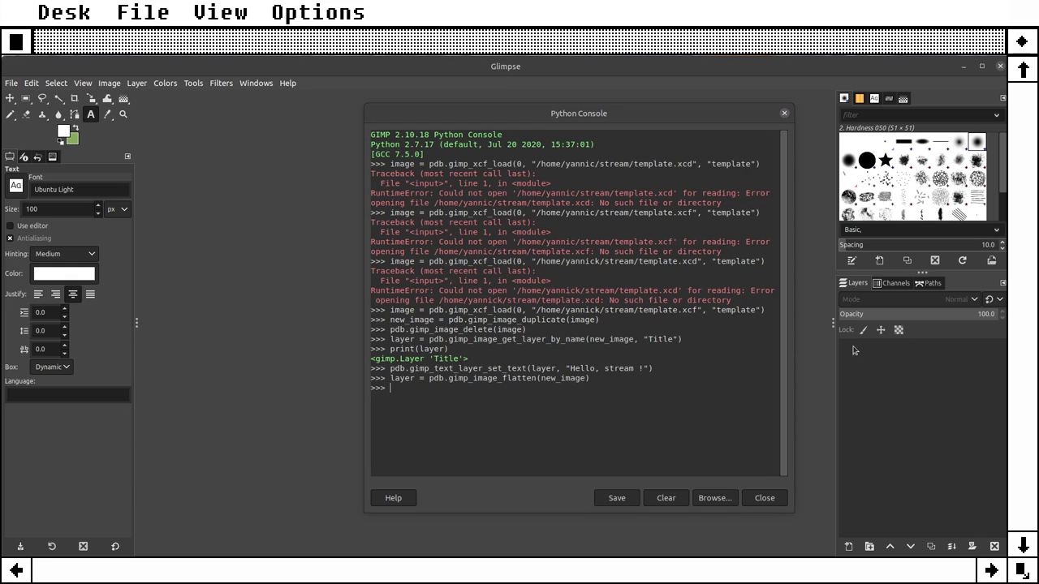
# Step: Insert a pdb.gimp_file_save call found by searching 'file_save'
pyautogui.click(705, 493)
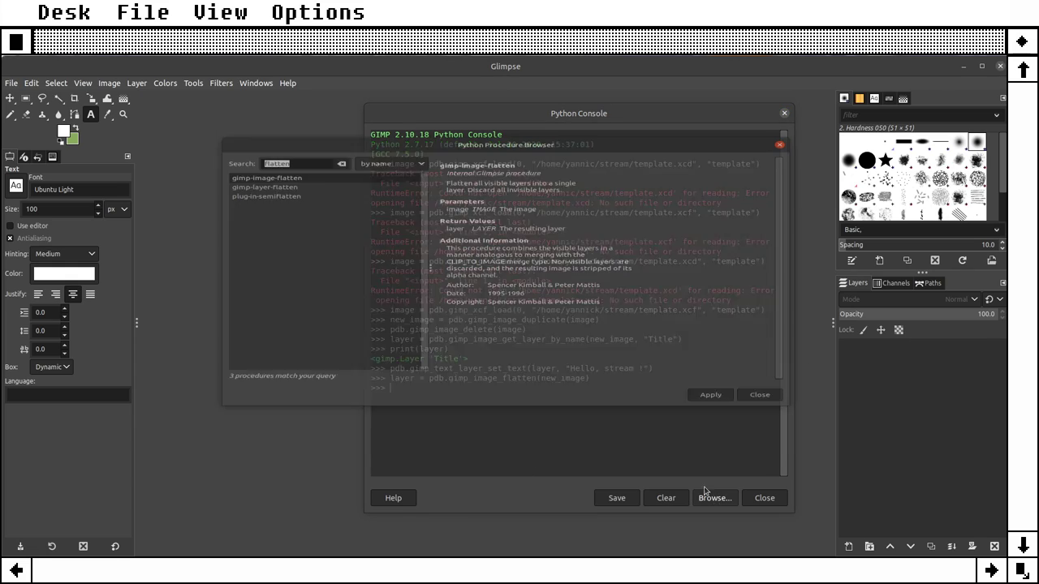
pyautogui.write('save')
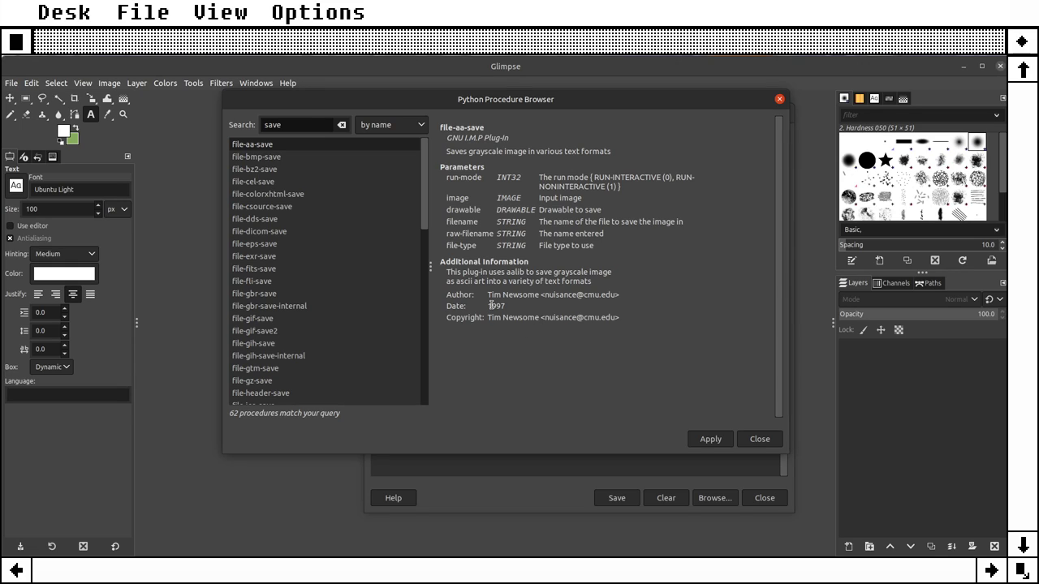
pyautogui.press('Home')
pyautogui.write('file_')
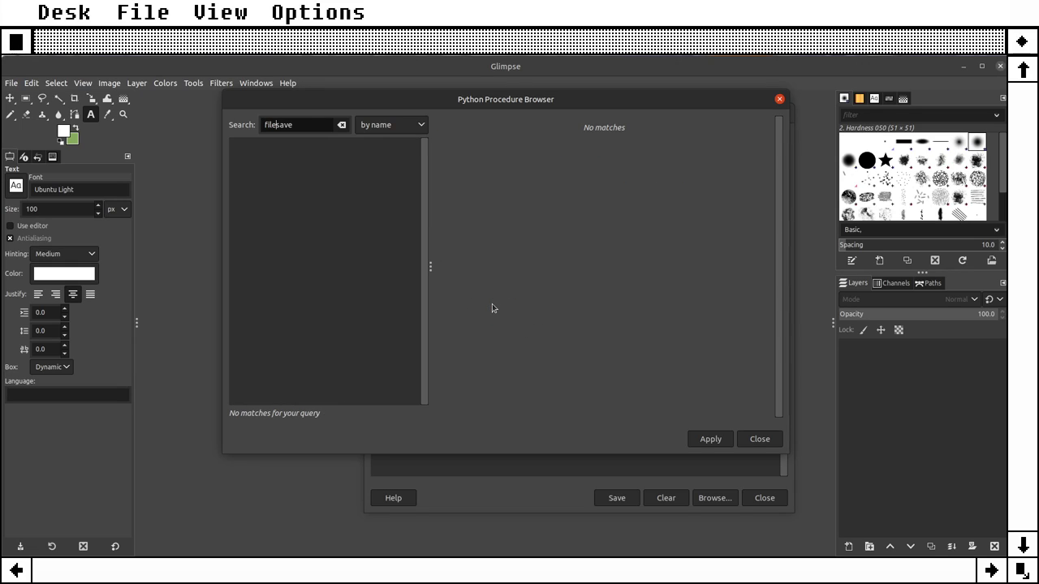
pyautogui.click(267, 158)
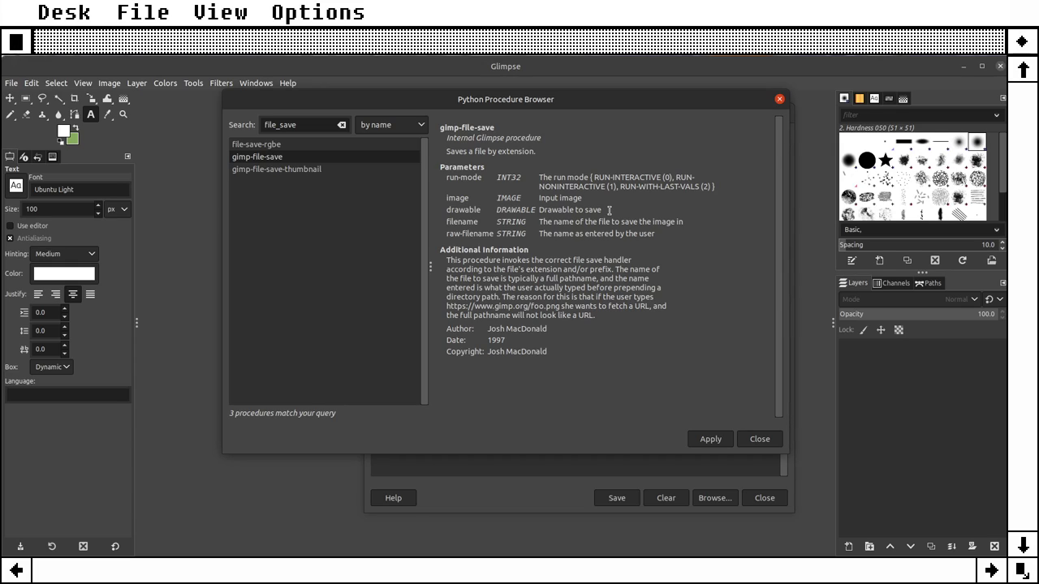
pyautogui.click(709, 439)
# Step: Set the save call's image to new_image and its drawable to layer
pyautogui.click(757, 439)
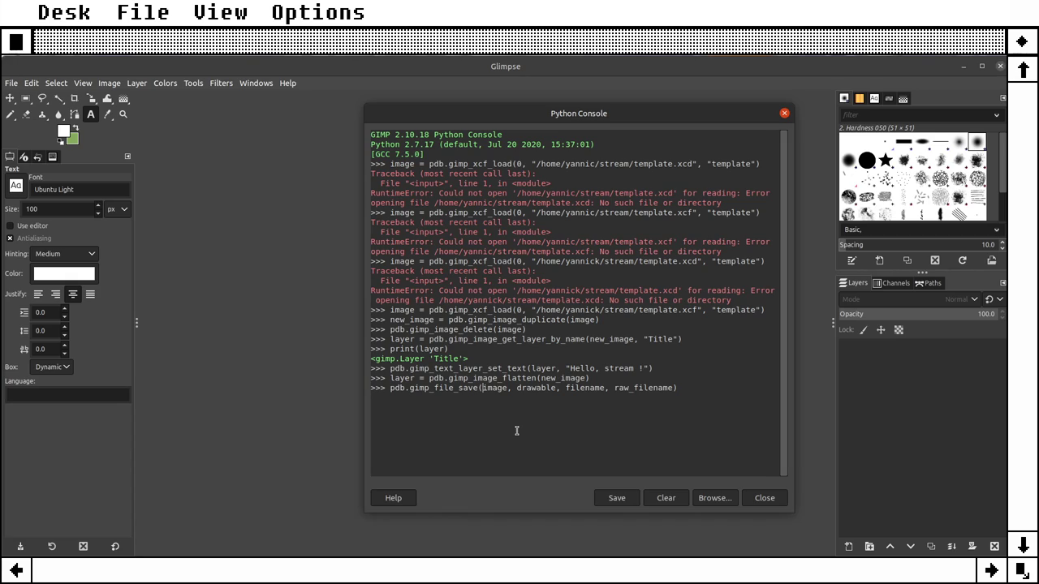
pyautogui.write('new_')
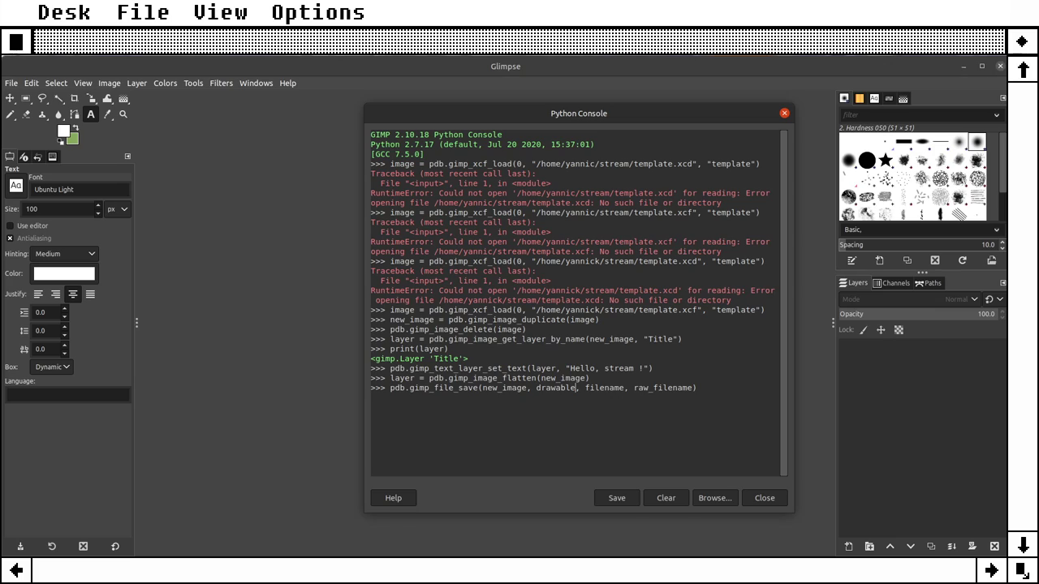
pyautogui.hotkey('ctrl', 'shift', 'Left')
pyautogui.write('la')
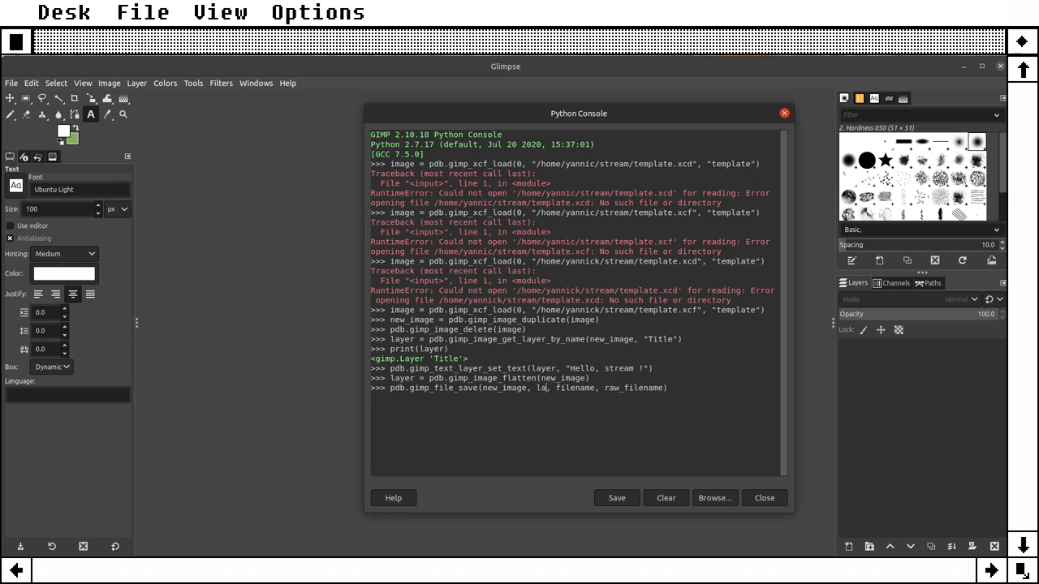
pyautogui.press('BackSpace')
pyautogui.press('BackSpace')
pyautogui.write('new_')
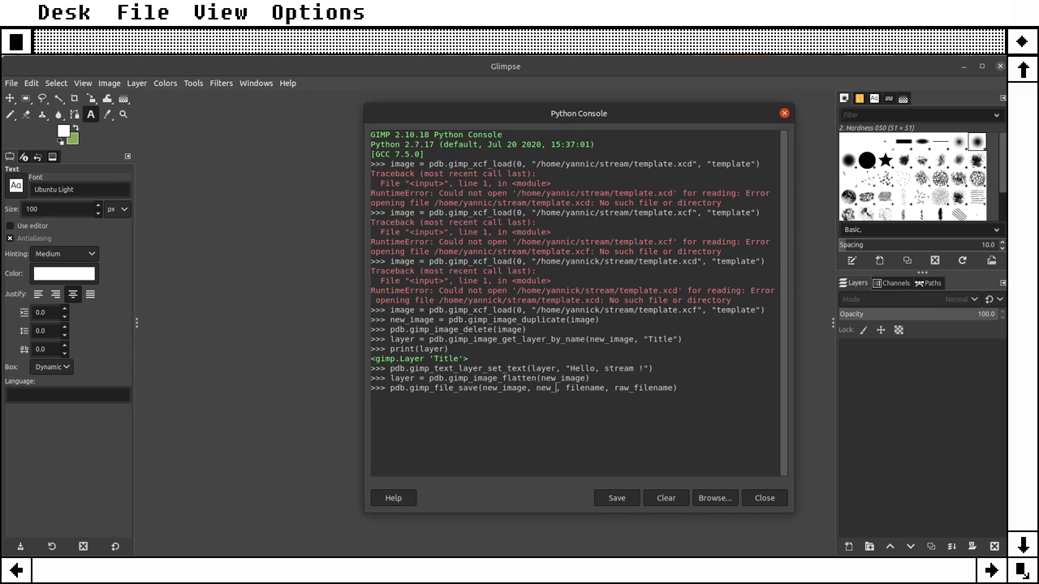
pyautogui.press('BackSpace')
pyautogui.press('BackSpace')
pyautogui.press('BackSpace')
pyautogui.press('BackSpace')
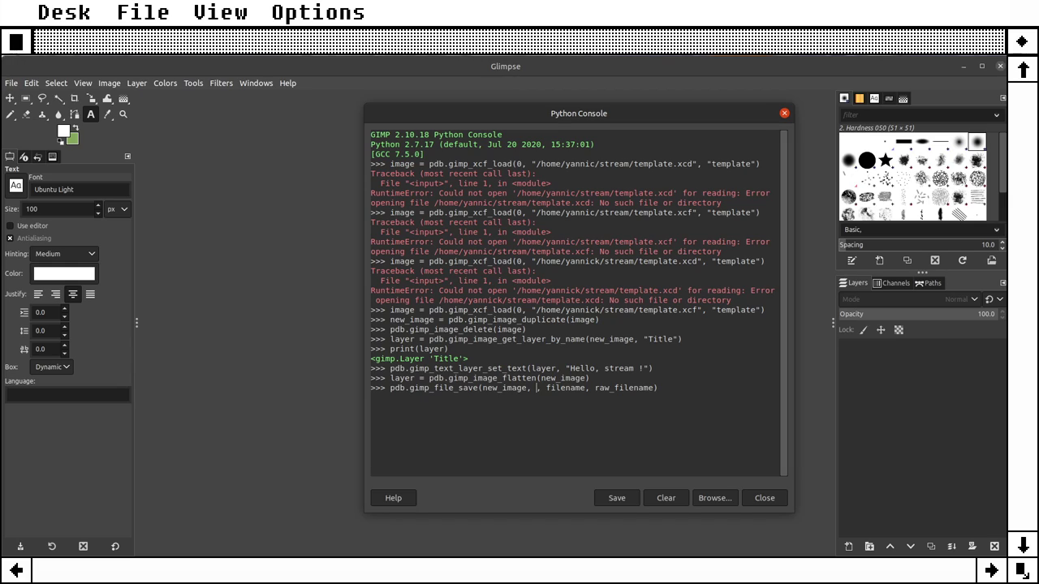
pyautogui.write('l')
pyautogui.write('ayer')
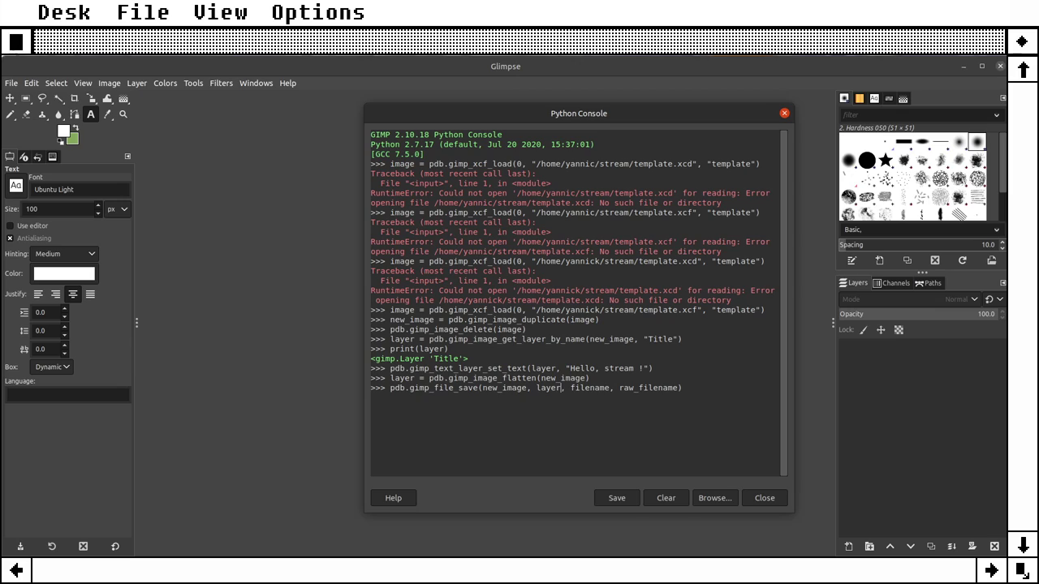
# Step: Fill in the save path "/home/yannick/stream/output.jpg" and raw name "output.jpg", then run it
pyautogui.doubleClick(571, 387)
pyautogui.write('"')
pyautogui.write('/hom')
pyautogui.write('e/yannick/')
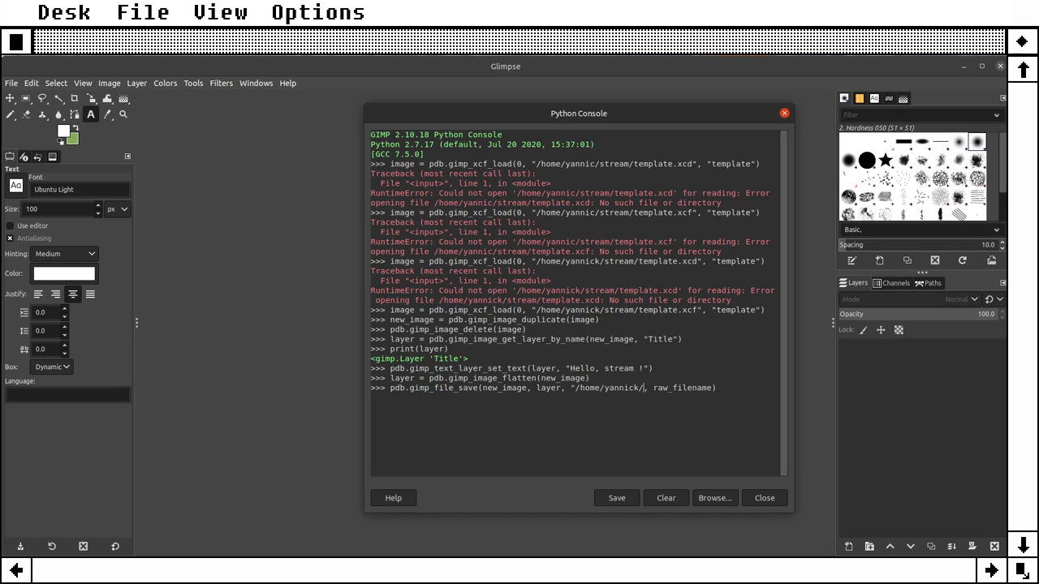
pyautogui.write('stream/')
pyautogui.write('output.')
pyautogui.write('jpg"')
pyautogui.hotkey('shift', 'Right')
pyautogui.hotkey('shift', 'Right')
pyautogui.hotkey('shift', 'Right')
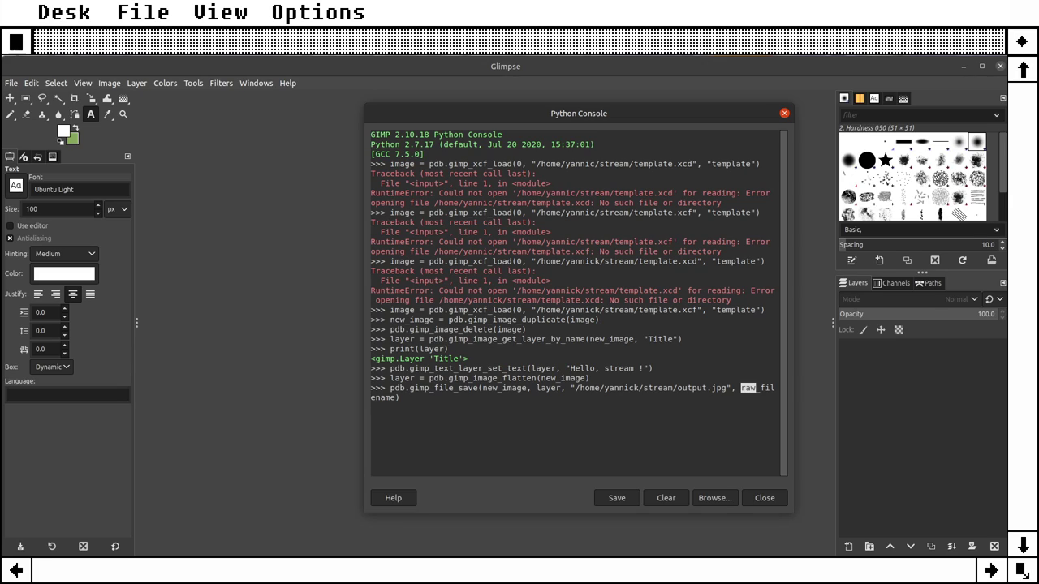
pyautogui.hotkey('shift', 'Right')
pyautogui.hotkey('shift', 'Right')
pyautogui.hotkey('shift', 'Right')
pyautogui.write('"output')
pyautogui.write('.jpg"')
pyautogui.press('End')
pyautogui.press('Return')
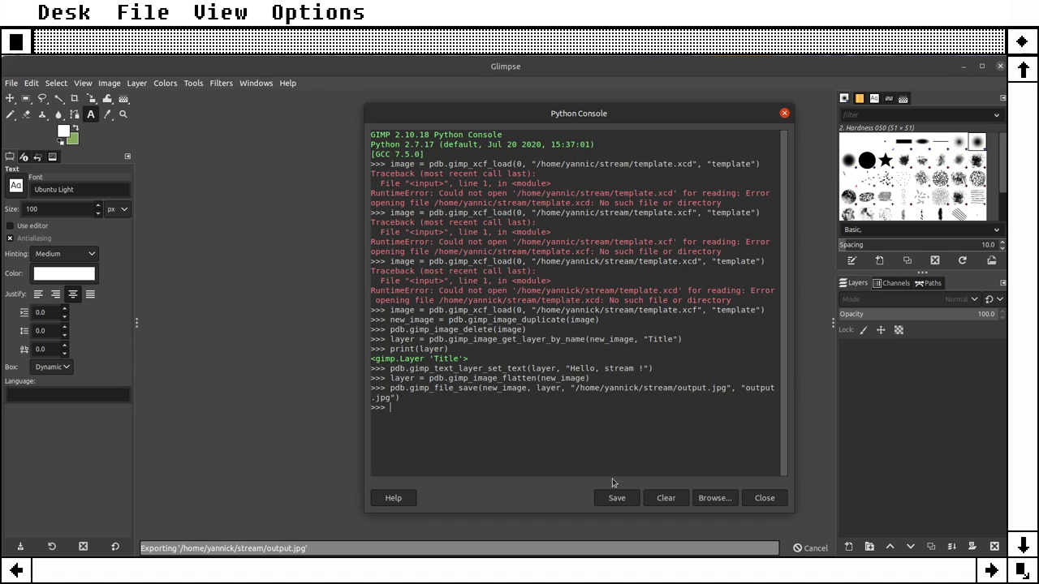
# Step: Insert a pdb.gimp_display_new call found by searching 'display'
pyautogui.click(714, 498)
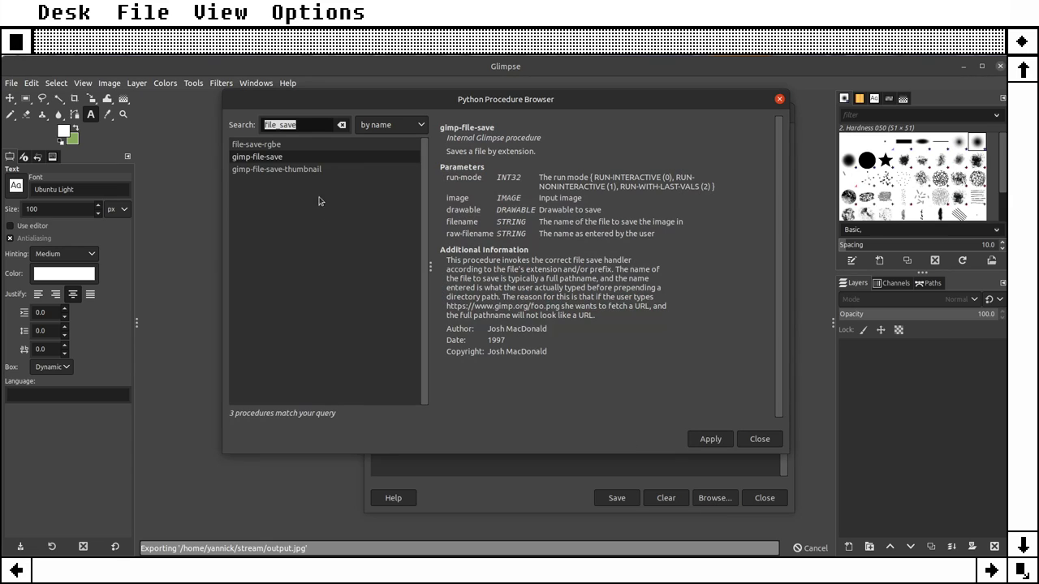
pyautogui.write('dis')
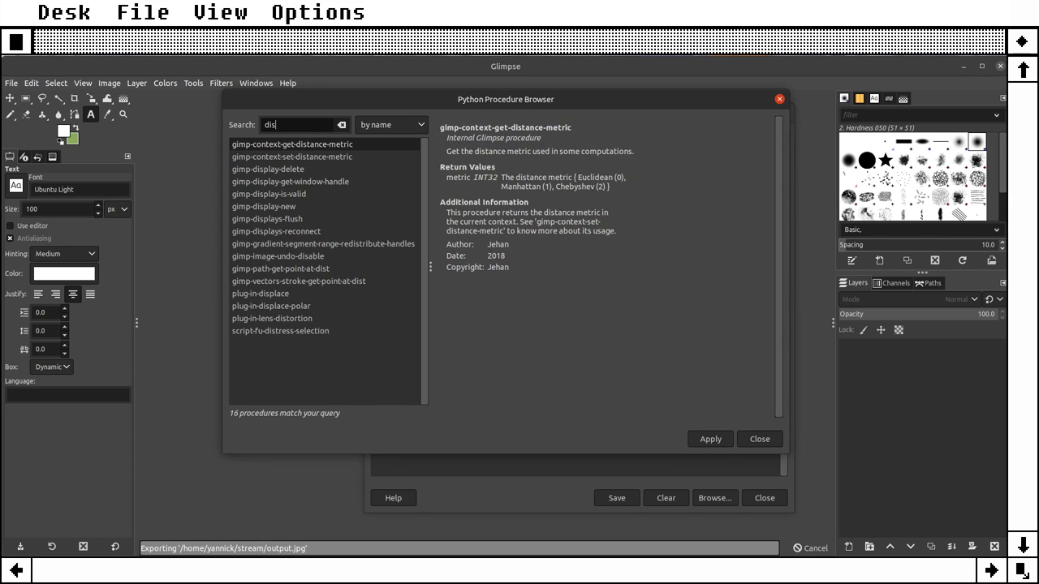
pyautogui.write('play')
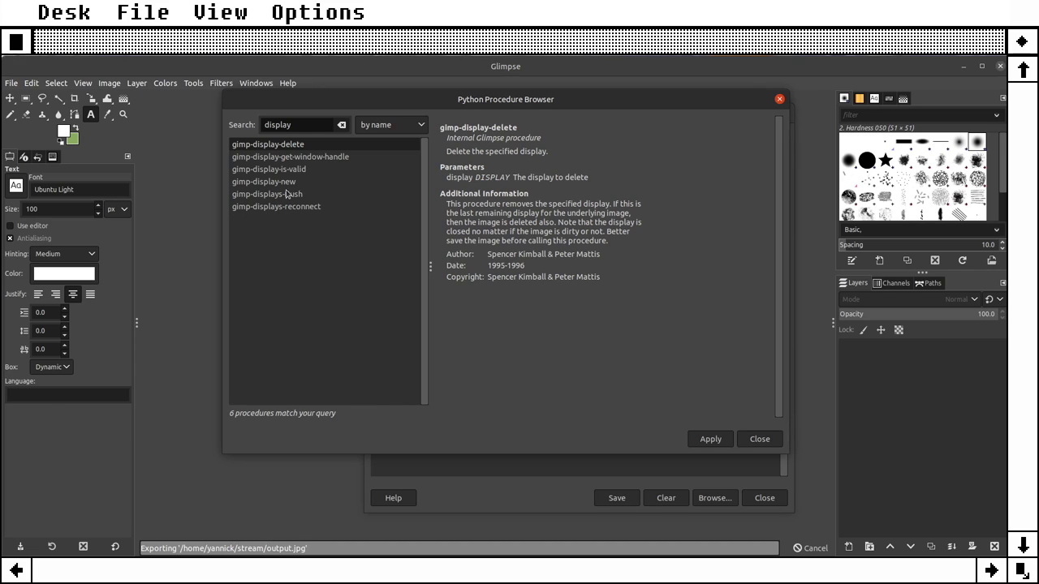
pyautogui.click(274, 183)
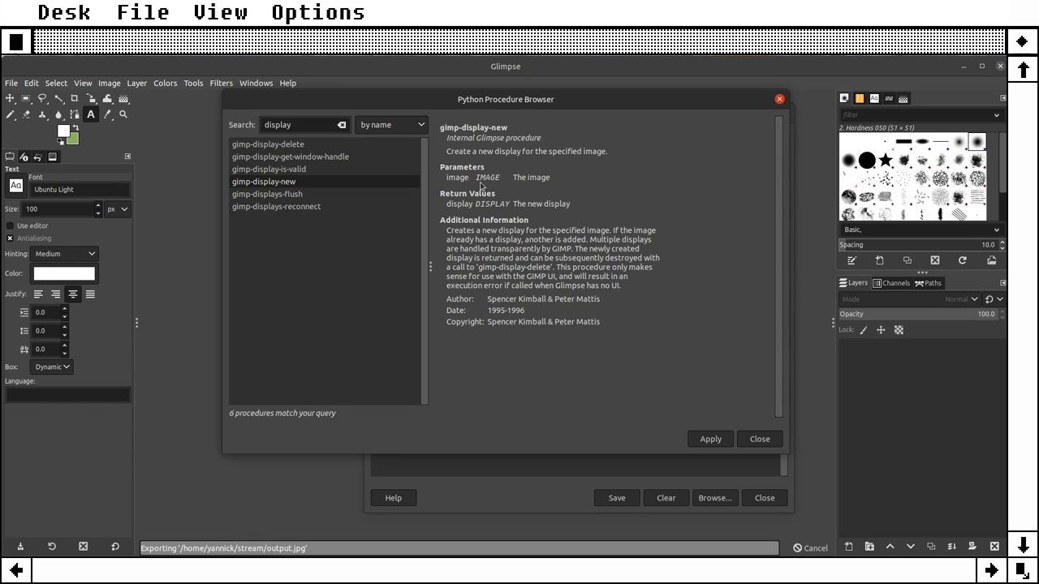
pyautogui.click(710, 439)
pyautogui.click(760, 439)
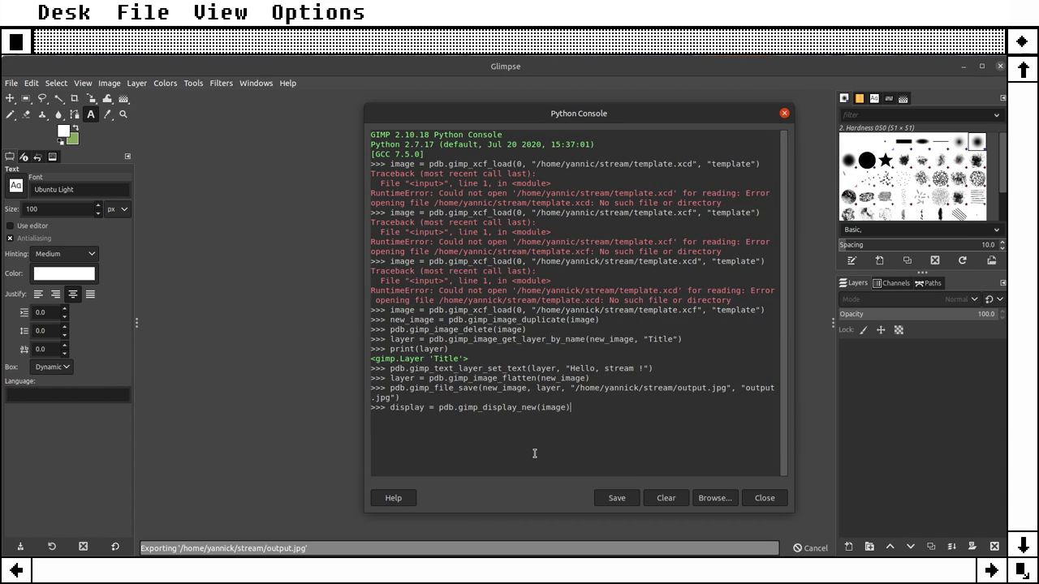
# Step: Run gimp_display_new on new_image and move the console aside to view the canvas
pyautogui.click(541, 408)
pyautogui.write('new_')
pyautogui.press('Return')
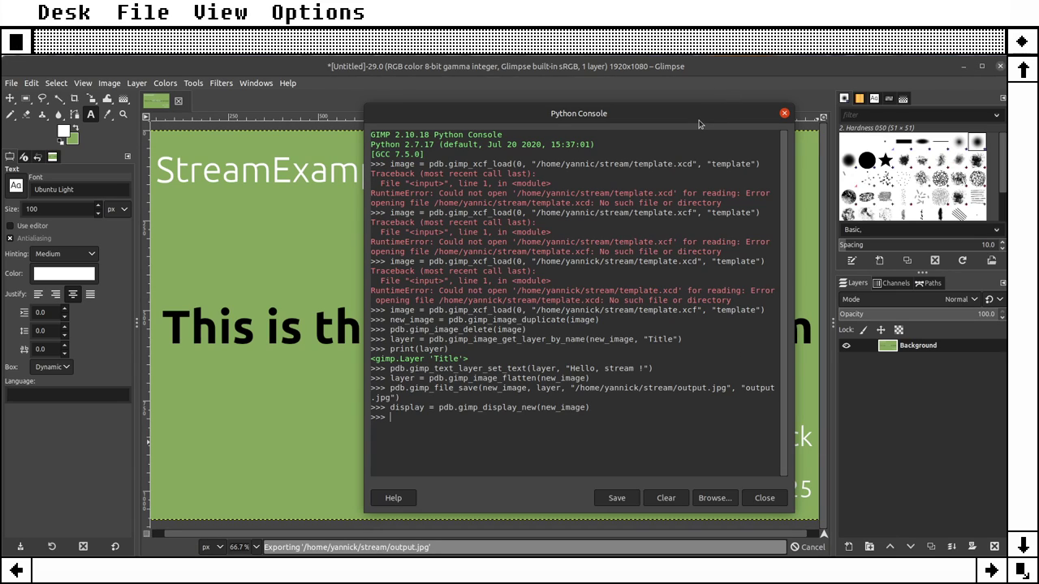
pyautogui.moveTo(699, 123); pyautogui.dragTo(1038, 151)
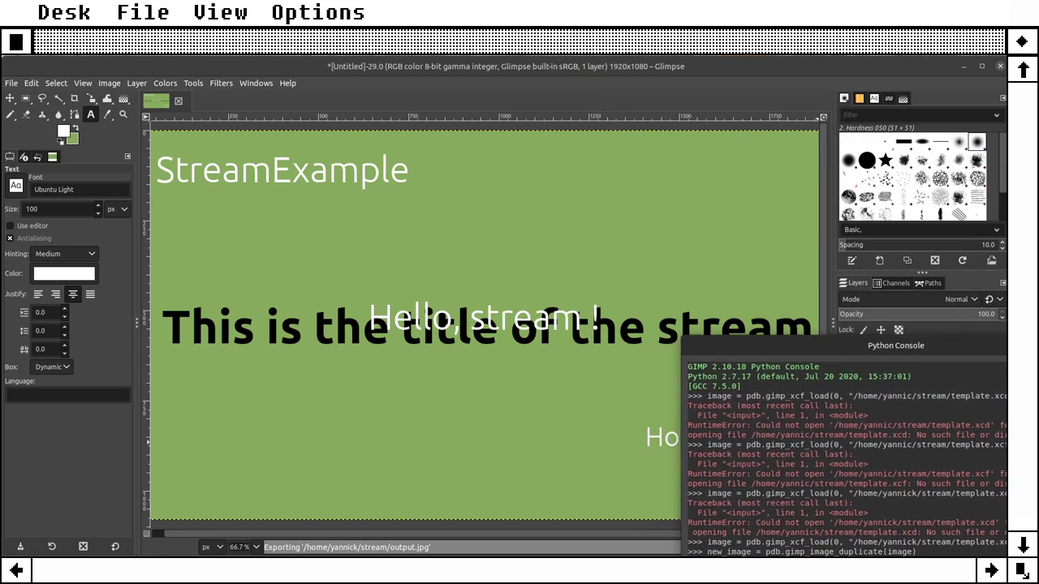
pyautogui.moveTo(1012, 345); pyautogui.dragTo(690, 67)
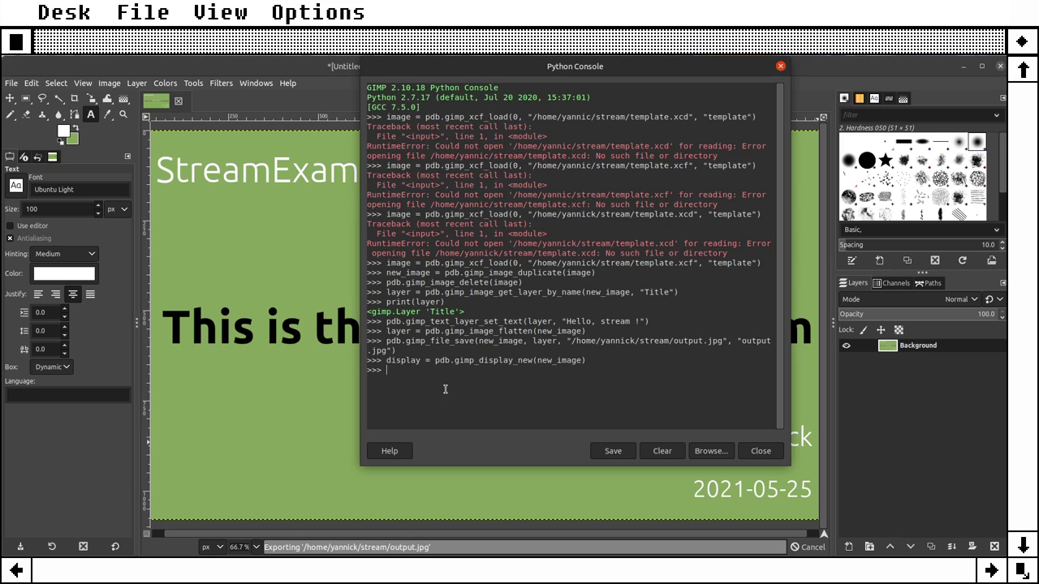
# Step: Copy the working commands from the Python Console transcript
pyautogui.moveTo(397, 370)
pyautogui.mouseDown()
pyautogui.moveTo(361, 345)
pyautogui.moveTo(355, 262)
pyautogui.mouseUp()
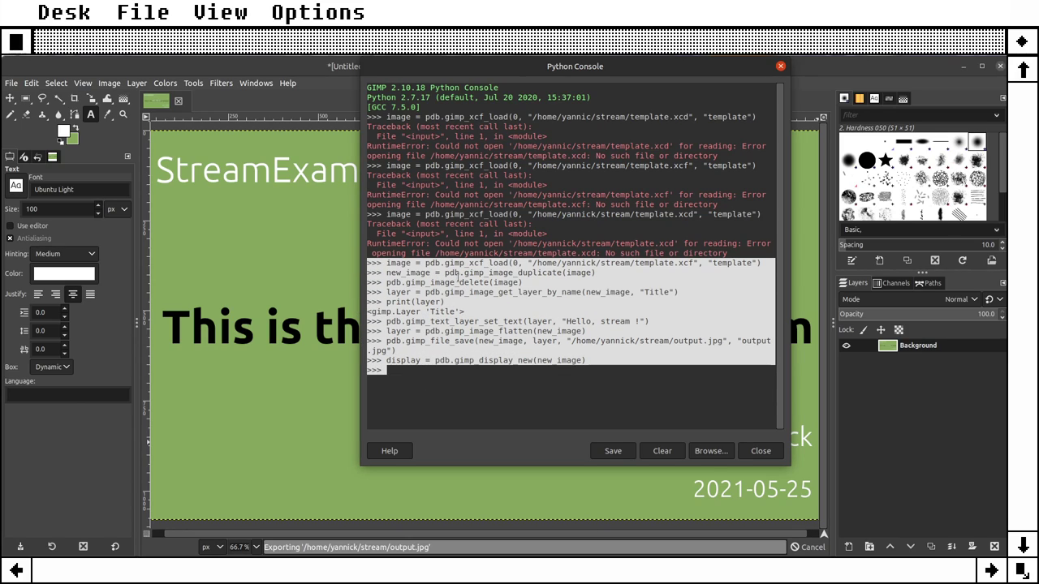
pyautogui.rightClick(458, 279)
pyautogui.click(481, 300)
# Step: Bring the untitled gedit document 'Document 2 sans titre' to the front
pyautogui.rightClick(7, 142)
pyautogui.click(111, 84)
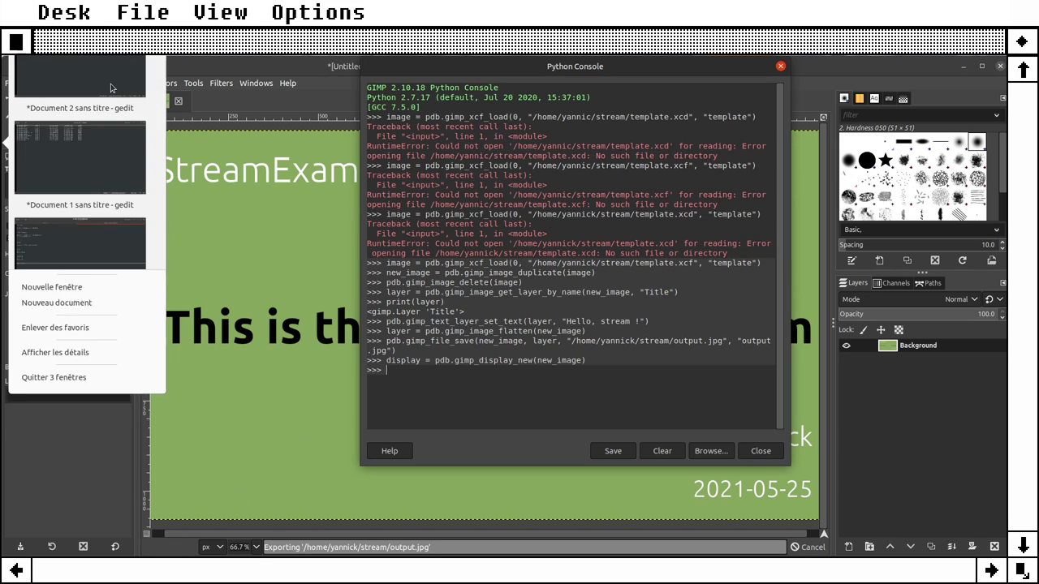
pyautogui.click(123, 87)
# Step: Replace the document with the pasted console transcript and strip the '>>> ' prompts from lines 1-4
pyautogui.hotkey('ctrl', 'a')
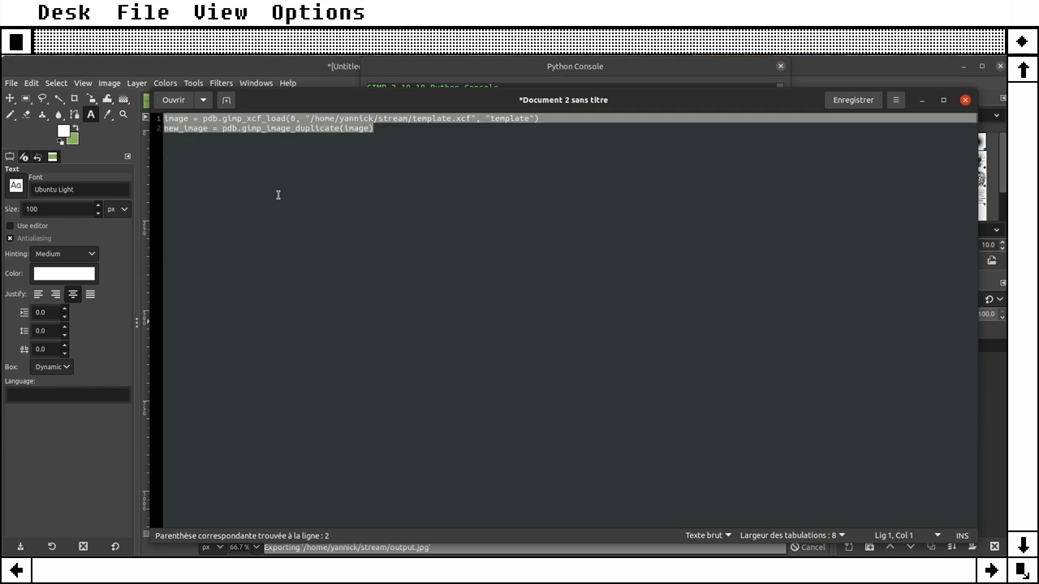
pyautogui.hotkey('ctrl', 'v')
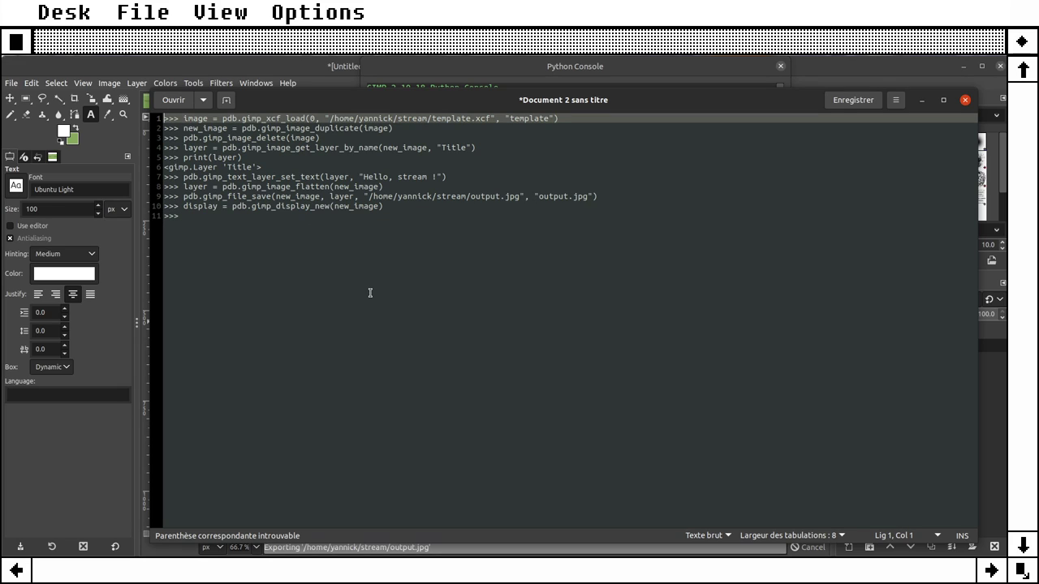
pyautogui.hotkey('shift', 'Right')
pyautogui.hotkey('shift', 'Right')
pyautogui.hotkey('shift', 'Right')
pyautogui.press('Delete')
pyautogui.press('Down')
pyautogui.hotkey('shift', 'Right')
pyautogui.hotkey('shift', 'Right')
pyautogui.hotkey('shift', 'Right')
pyautogui.hotkey('shift', 'Right')
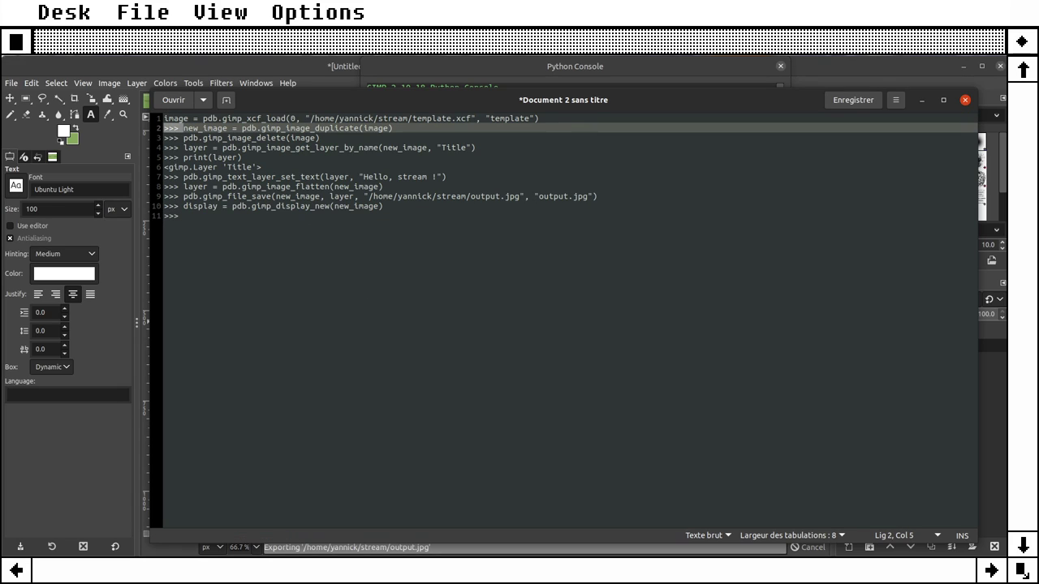
pyautogui.press('Delete')
pyautogui.press('Down')
pyautogui.hotkey('shift', 'Right')
pyautogui.hotkey('shift', 'Right')
pyautogui.hotkey('shift', 'Right')
pyautogui.press('Delete')
pyautogui.press('Down')
pyautogui.hotkey('shift', 'Right')
pyautogui.hotkey('shift', 'Right')
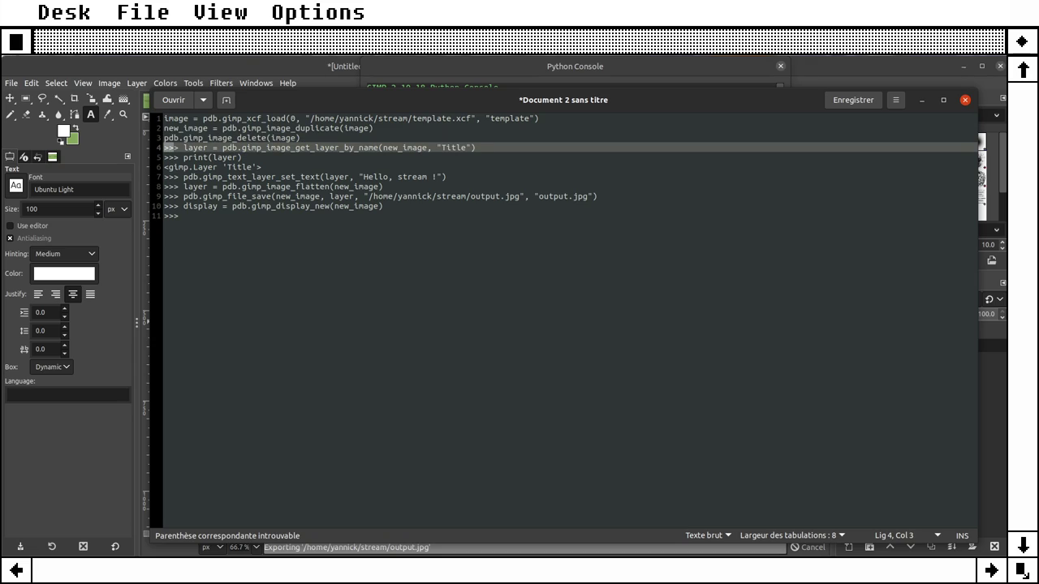
pyautogui.hotkey('shift', 'Right')
pyautogui.hotkey('shift', 'Right')
pyautogui.press('Delete')
pyautogui.press('Down')
pyautogui.hotkey('shift', 'Right')
pyautogui.hotkey('shift', 'Right')
pyautogui.hotkey('shift', 'Right')
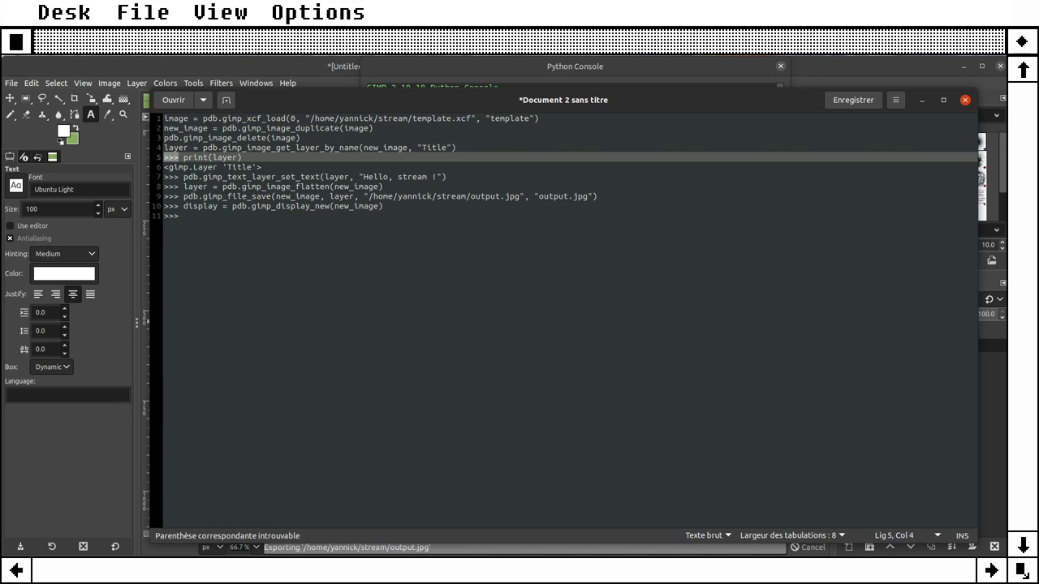
# Step: Delete the print(layer) line and its output, and strip the remaining prompts through line 9
pyautogui.press('Home')
pyautogui.hotkey('shift', 'Down')
pyautogui.hotkey('shift', 'Down')
pyautogui.press('Delete')
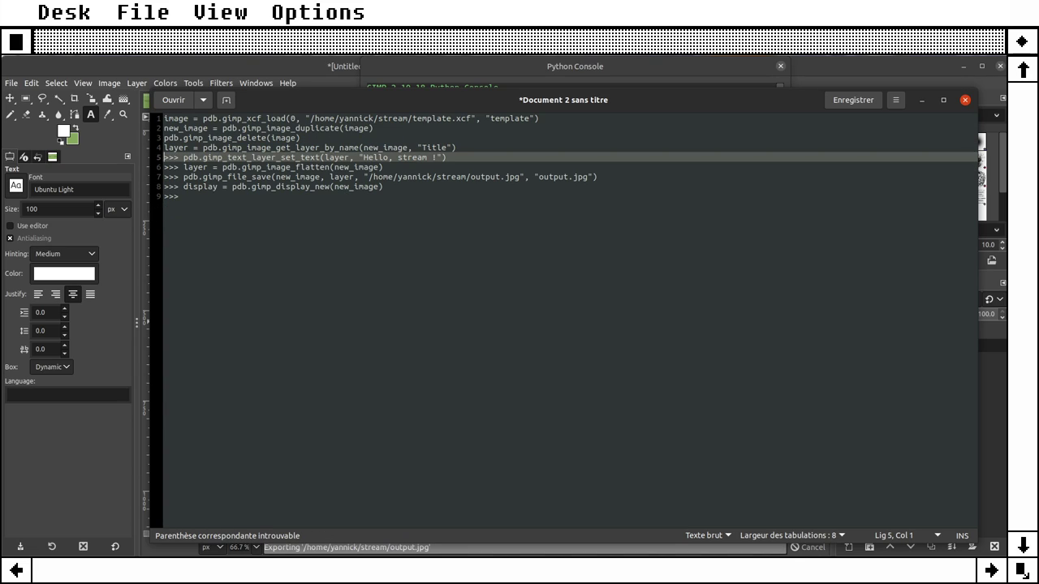
pyautogui.hotkey('shift', 'Right')
pyautogui.hotkey('shift', 'Right')
pyautogui.hotkey('shift', 'Right')
pyautogui.hotkey('shift', 'Right')
pyautogui.press('Delete')
pyautogui.press('Down')
pyautogui.hotkey('shift', 'Right')
pyautogui.hotkey('shift', 'Right')
pyautogui.hotkey('shift', 'Right')
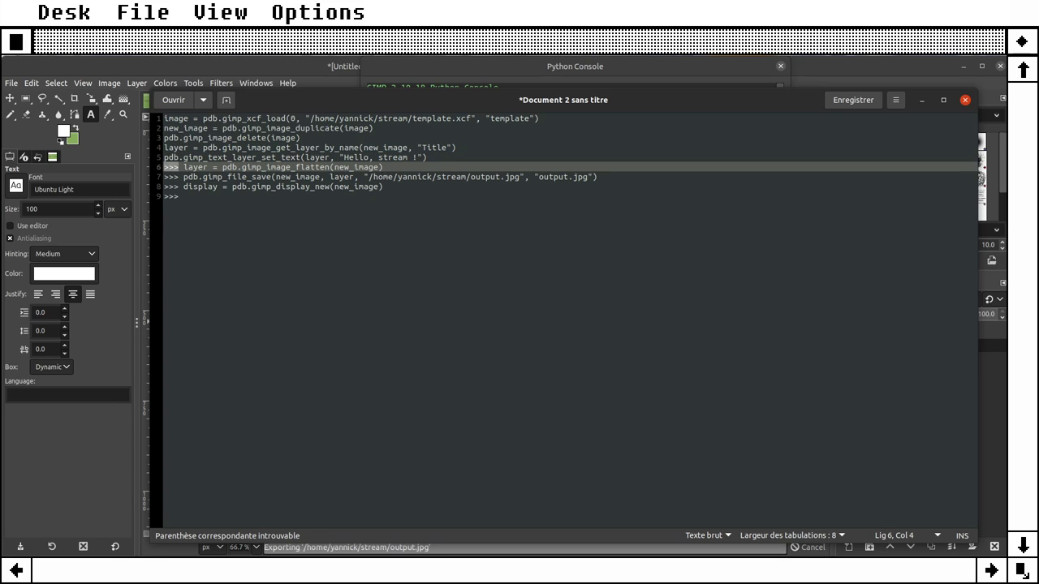
pyautogui.hotkey('shift', 'Right')
pyautogui.press('Delete')
pyautogui.press('Down')
pyautogui.hotkey('shift', 'Right')
pyautogui.hotkey('shift', 'Right')
pyautogui.hotkey('shift', 'Right')
pyautogui.press('Delete')
pyautogui.press('Down')
pyautogui.hotkey('shift', 'Right')
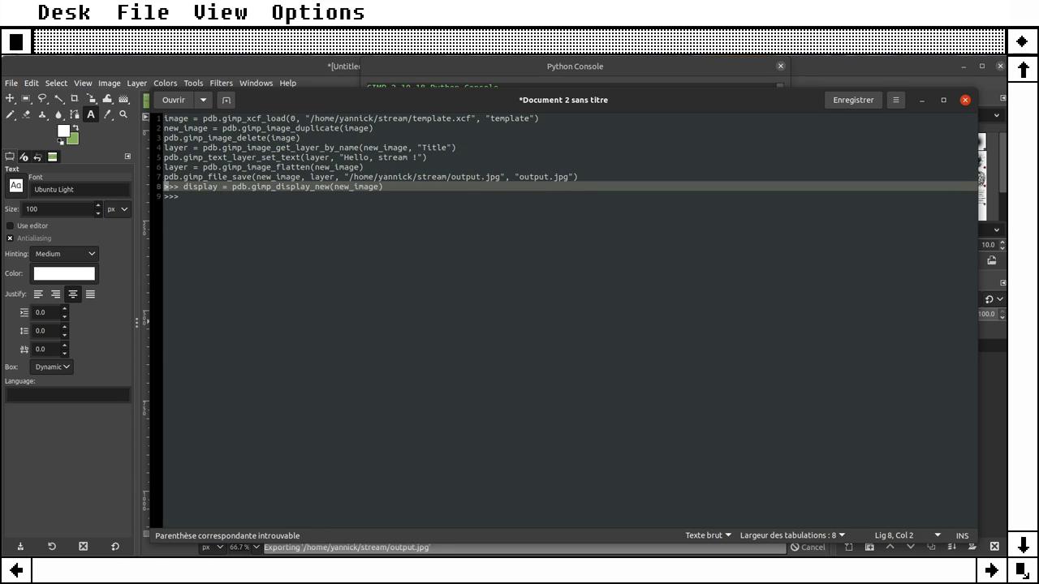
pyautogui.hotkey('shift', 'Right')
pyautogui.hotkey('shift', 'Right')
pyautogui.hotkey('shift', 'Right')
pyautogui.press('Delete')
pyautogui.press('Down')
pyautogui.hotkey('shift', 'Right')
pyautogui.hotkey('shift', 'Right')
pyautogui.hotkey('shift', 'Right')
pyautogui.press('Delete')
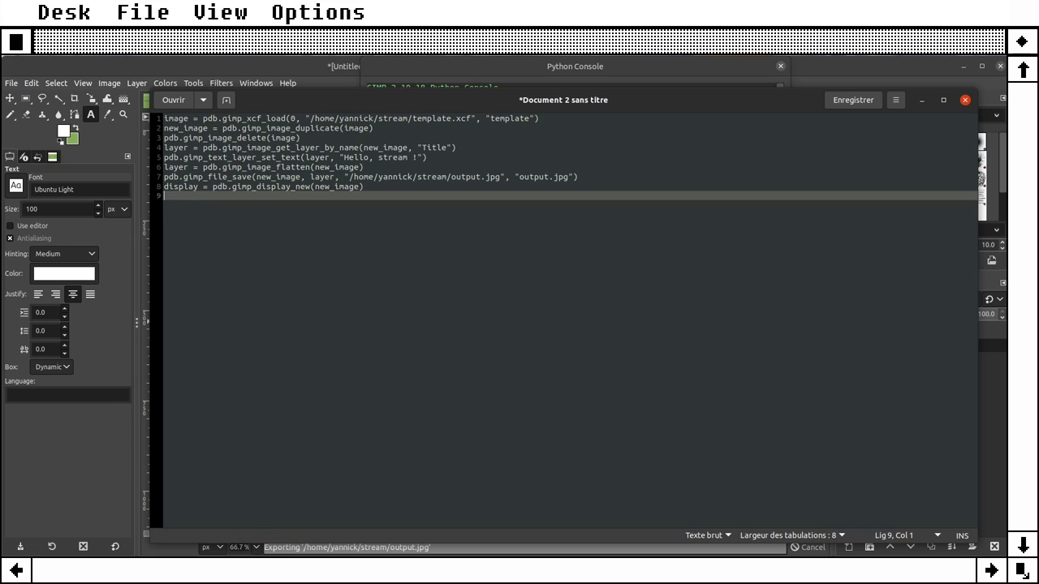
# Step: Add an empty line at the end of the script
pyautogui.press('Up')
pyautogui.press('Up')
pyautogui.press('Up')
pyautogui.press('Up')
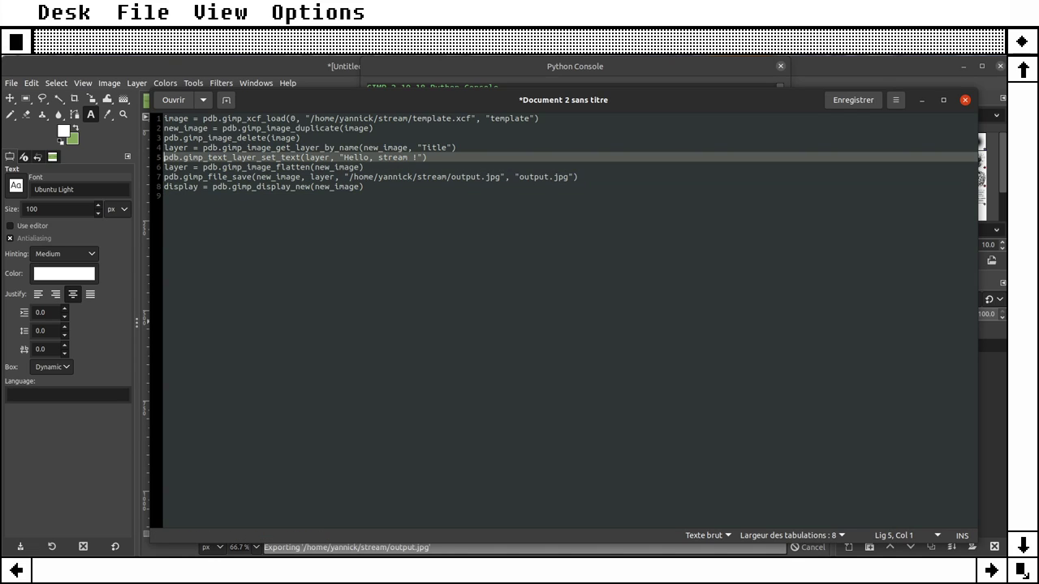
pyautogui.press('End')
pyautogui.press('Down')
pyautogui.press('Down')
pyautogui.press('Down')
pyautogui.press('Return')
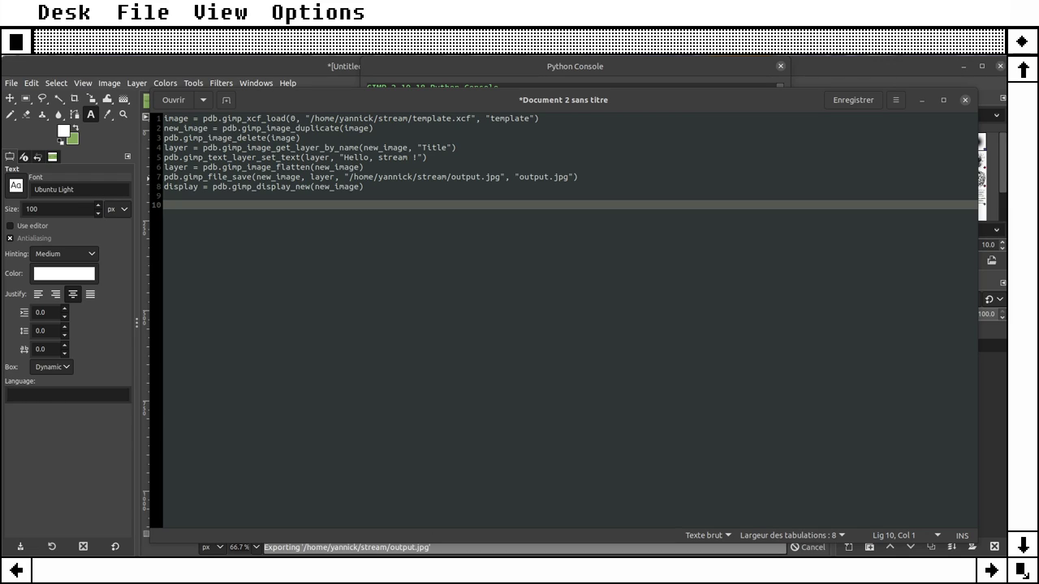
# Step: Start an indented register( call with the plug-in name "stream_example"
pyautogui.click(586, 348)
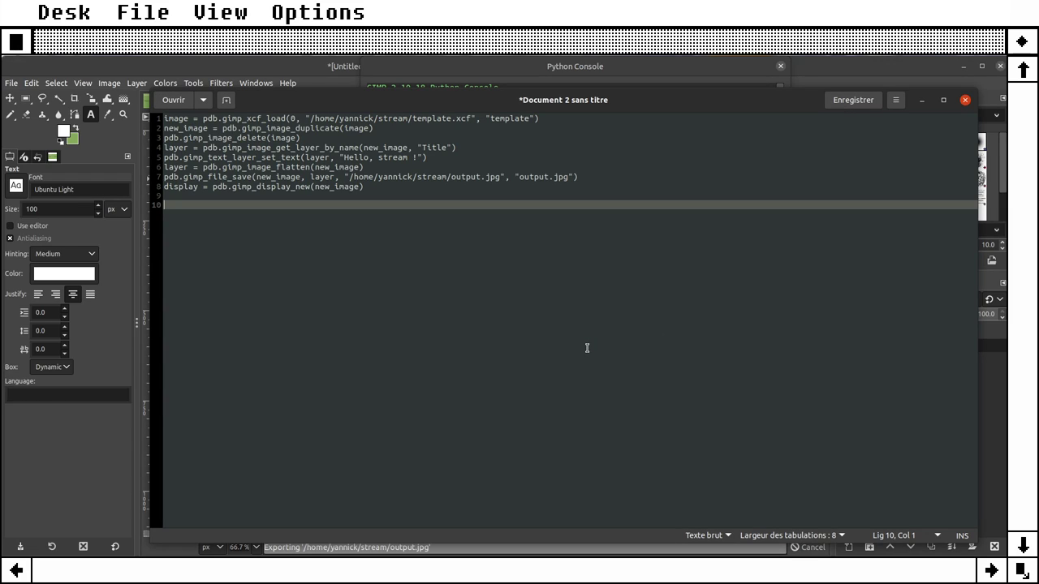
pyautogui.press('Return')
pyautogui.write('reg')
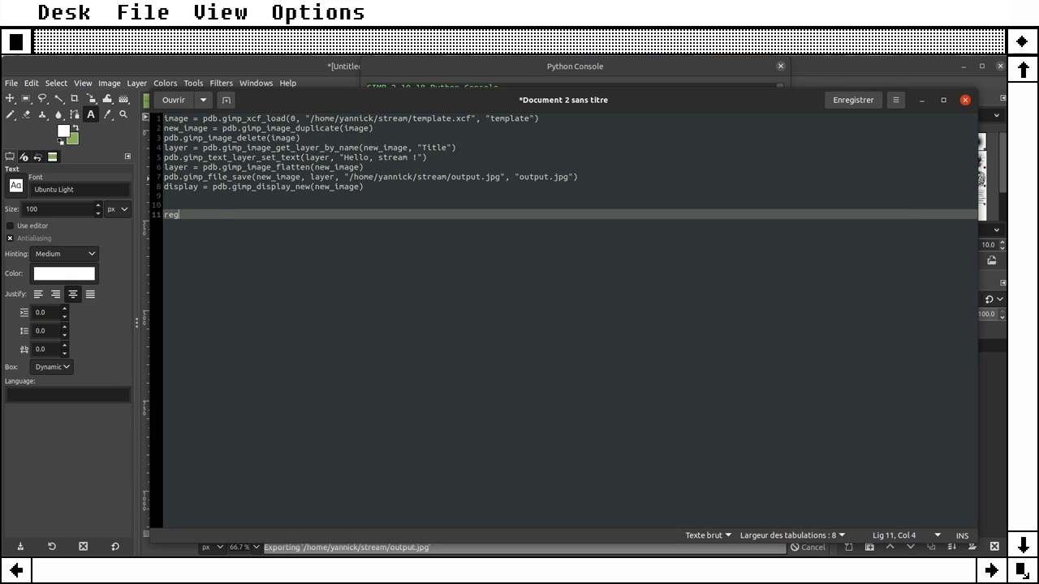
pyautogui.write('ister(')
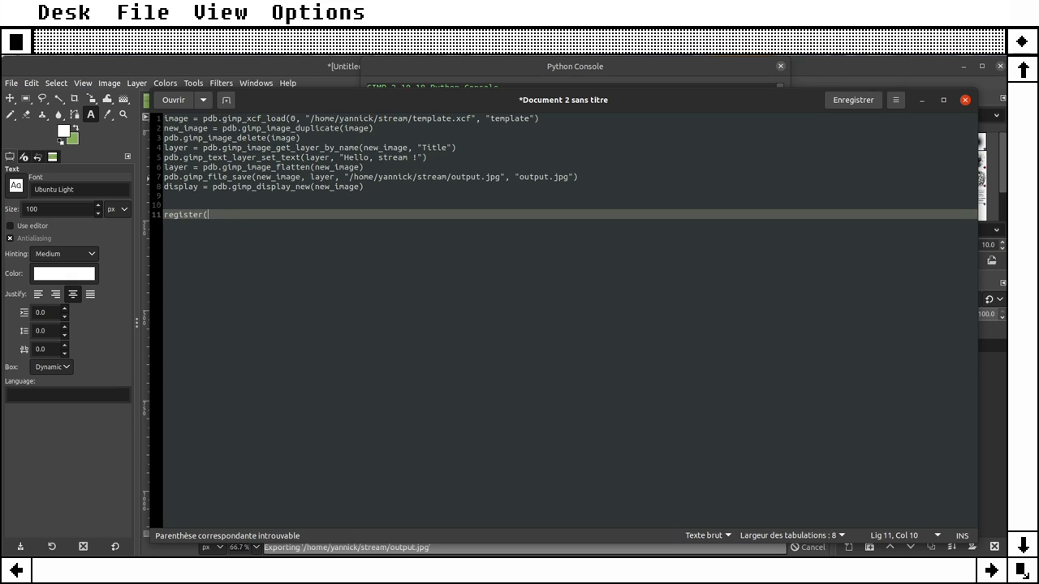
pyautogui.press('Return')
pyautogui.press('Tab')
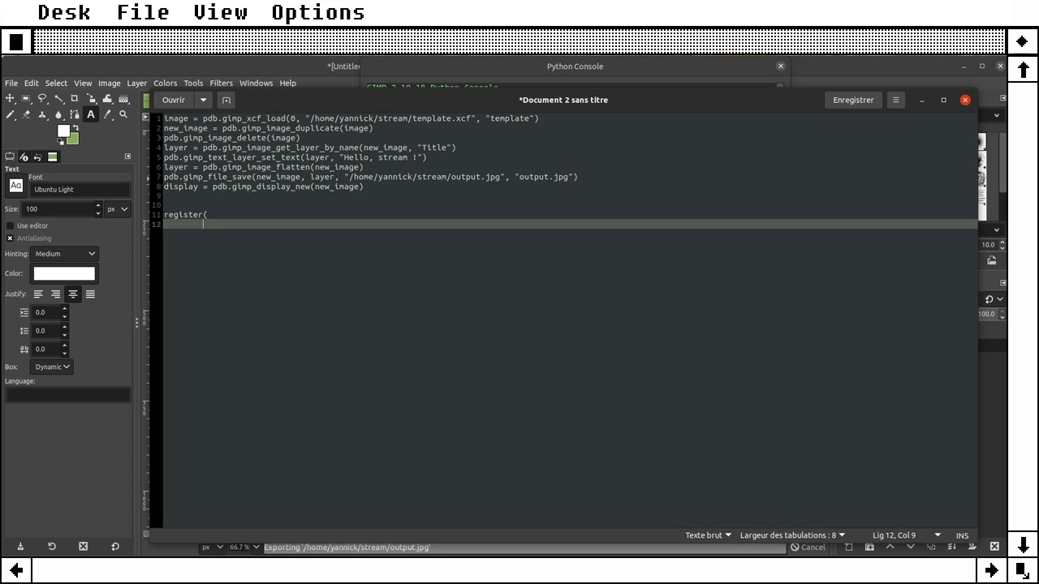
pyautogui.write('"')
pyautogui.write('stream_')
pyautogui.write('example')
pyautogui.write('",')
pyautogui.press('Return')
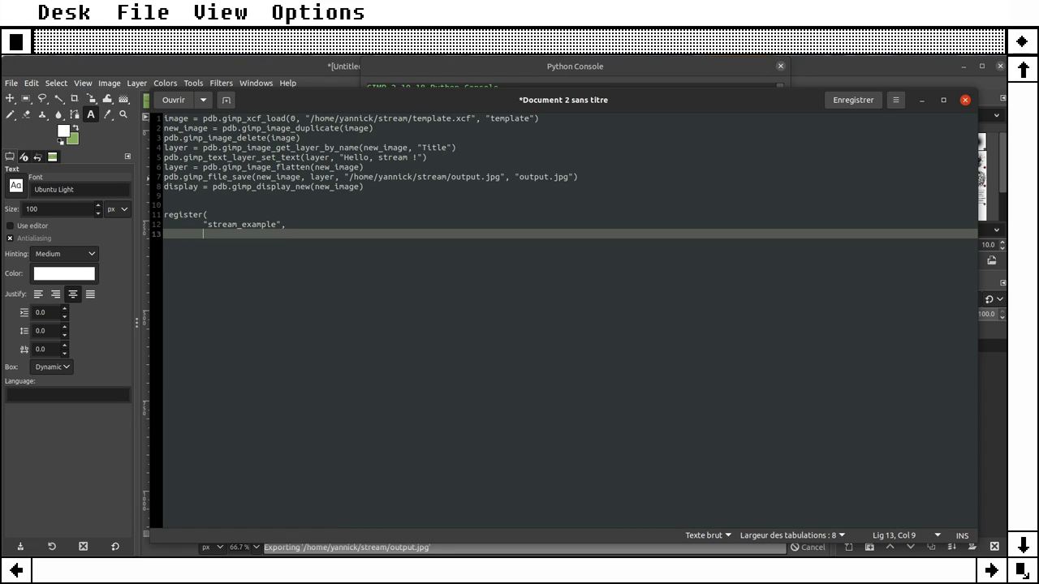
# Step: Add the blurb "Stream example image generator" and help "Creates an image example for the live stream"
pyautogui.write('"')
pyautogui.write('Stream ex')
pyautogui.write('ample')
pyautogui.write('gene')
pyautogui.press('BackSpace')
pyautogui.press('BackSpace')
pyautogui.press('BackSpace')
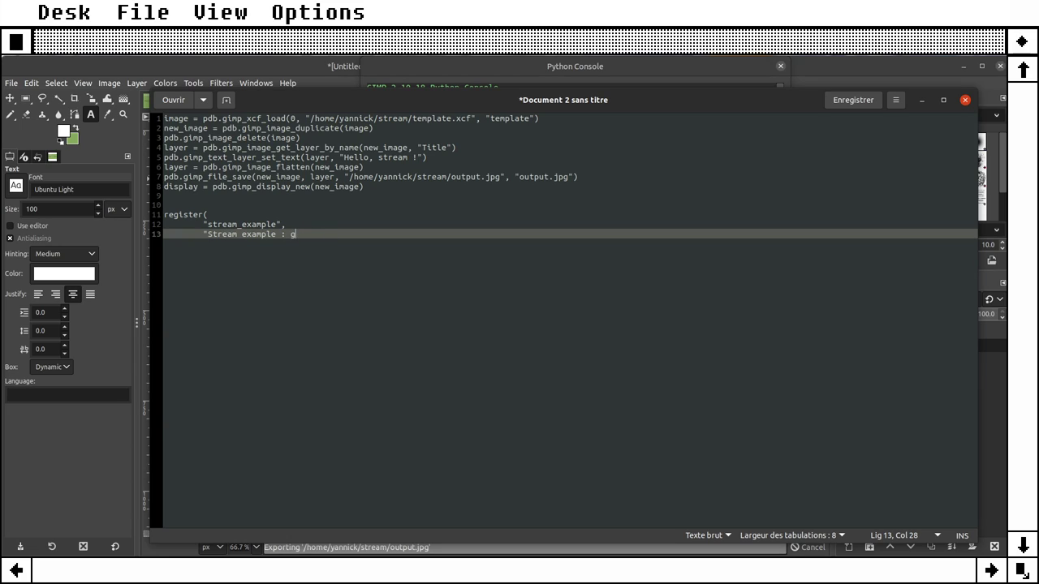
pyautogui.press('BackSpace')
pyautogui.write('image gener')
pyautogui.write('ator",')
pyautogui.press('Return')
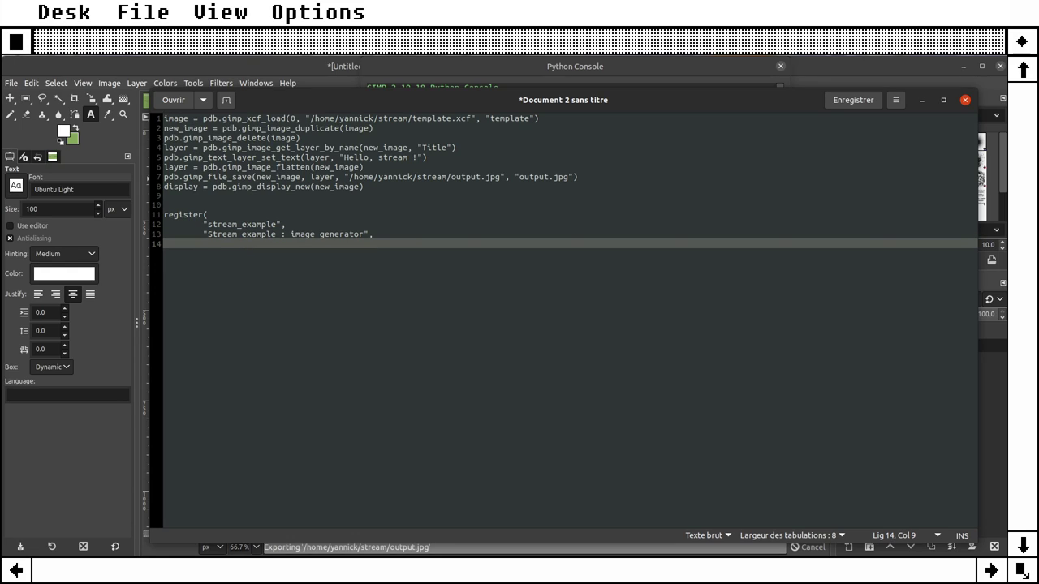
pyautogui.write('"Cr')
pyautogui.write('eates and')
pyautogui.press('BackSpace')
pyautogui.write('image ')
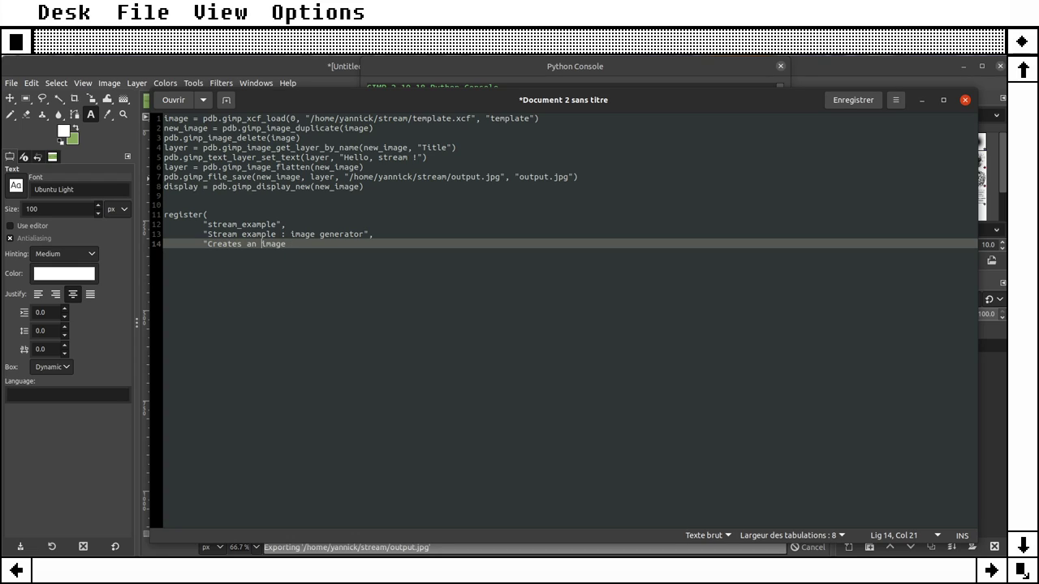
pyautogui.write('example ')
pyautogui.write('f')
pyautogui.write('or th')
pyautogui.write('e live stream",')
pyautogui.press('Return')
# Step: Add the author's name, "Released under a Creative Commons 0 licence" and date "May 2021"
pyautogui.write('"')
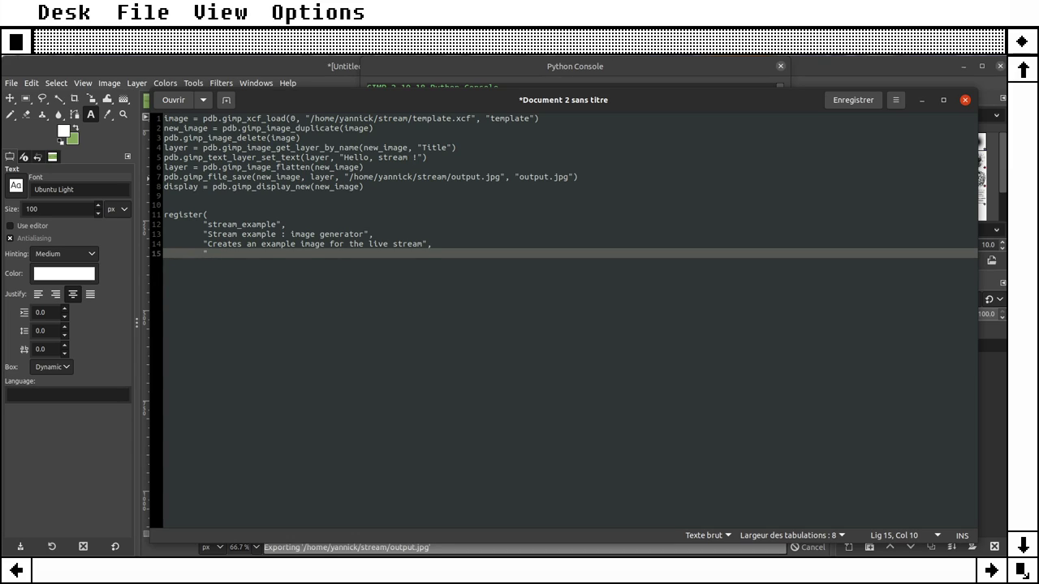
pyautogui.write('Ya')
pyautogui.write('nnick",')
pyautogui.press('Return')
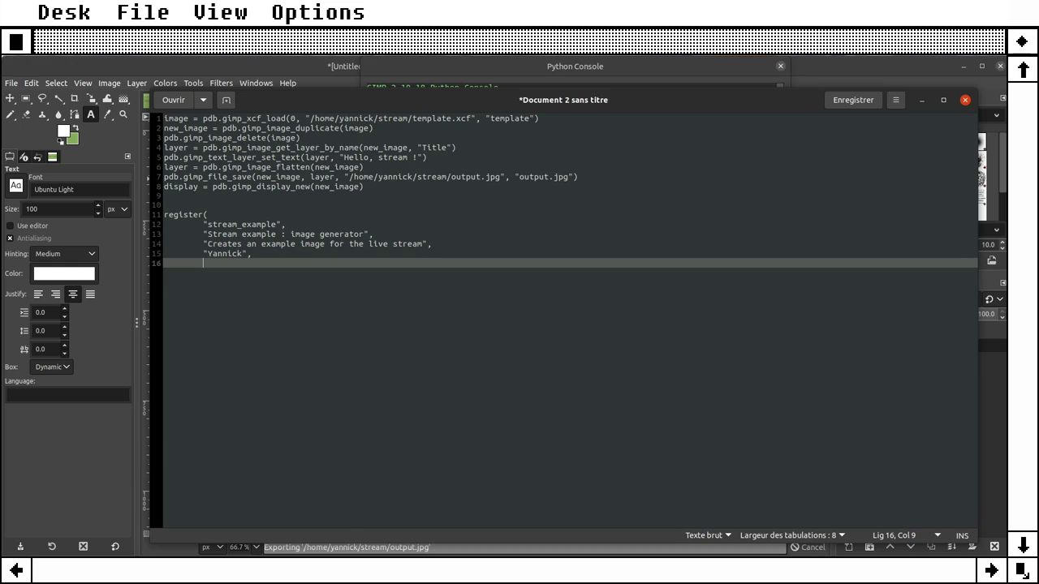
pyautogui.write('"Rel')
pyautogui.write('eased ')
pyautogui.write('under a Cr')
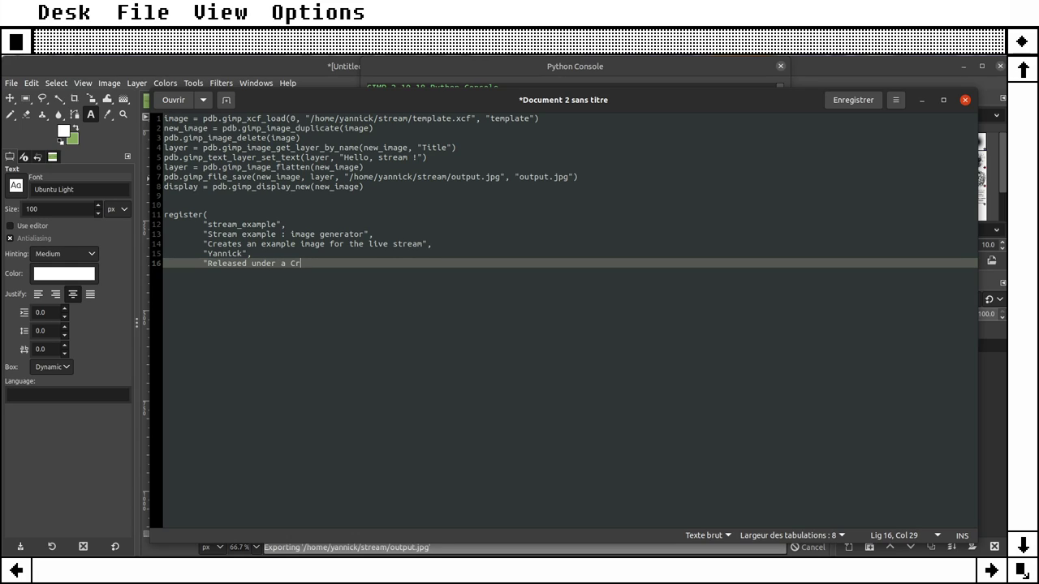
pyautogui.write('eative Co')
pyautogui.write('mmons 0 li')
pyautogui.write('cen')
pyautogui.write('ce",')
pyautogui.press('Return')
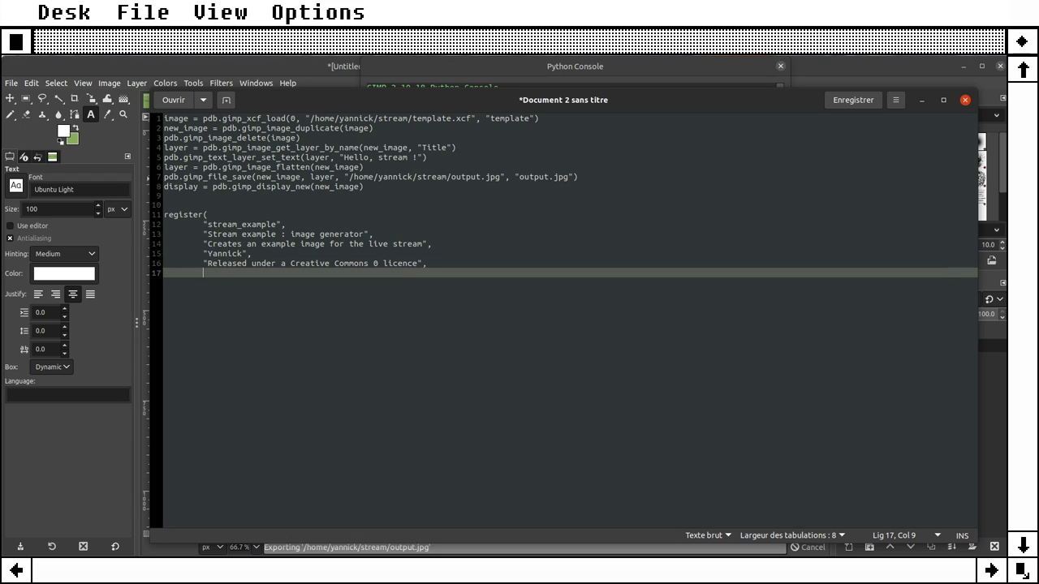
pyautogui.write('"May 202')
pyautogui.write('1",')
pyautogui.press('Return')
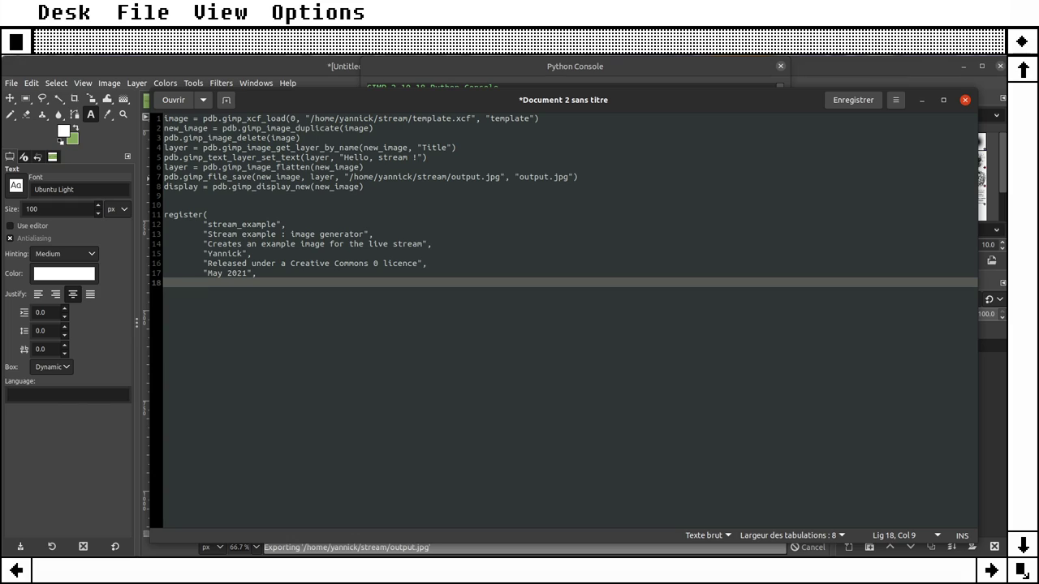
# Step: Add the label "Generate stream sample image" and an empty image type with a no-existing-image comment
pyautogui.write('"')
pyautogui.write('Ge')
pyautogui.write('nerate ')
pyautogui.write('stream samn')
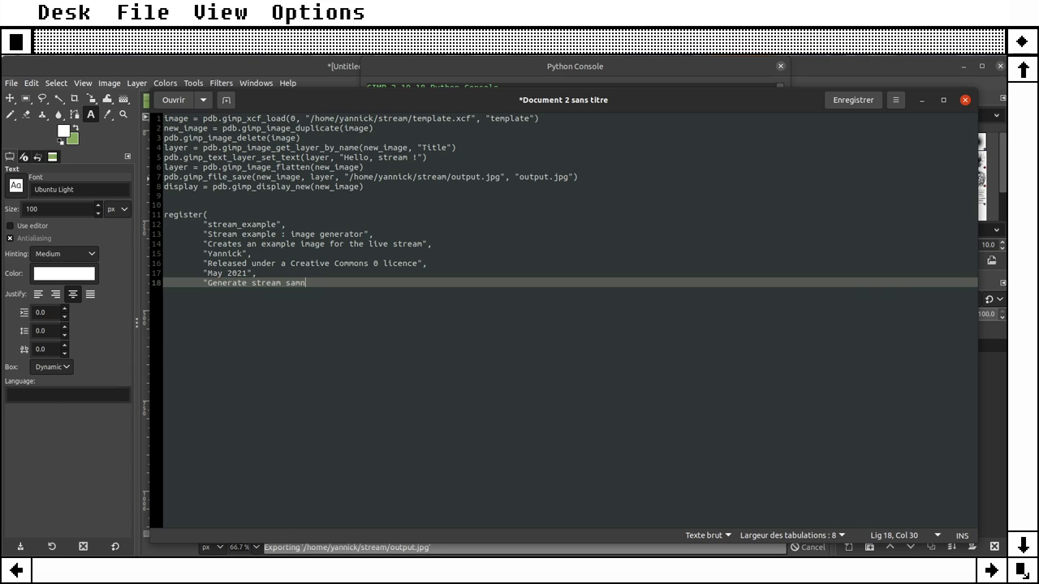
pyautogui.press('BackSpace')
pyautogui.write('ple image"')
pyautogui.write(',')
pyautogui.press('Return')
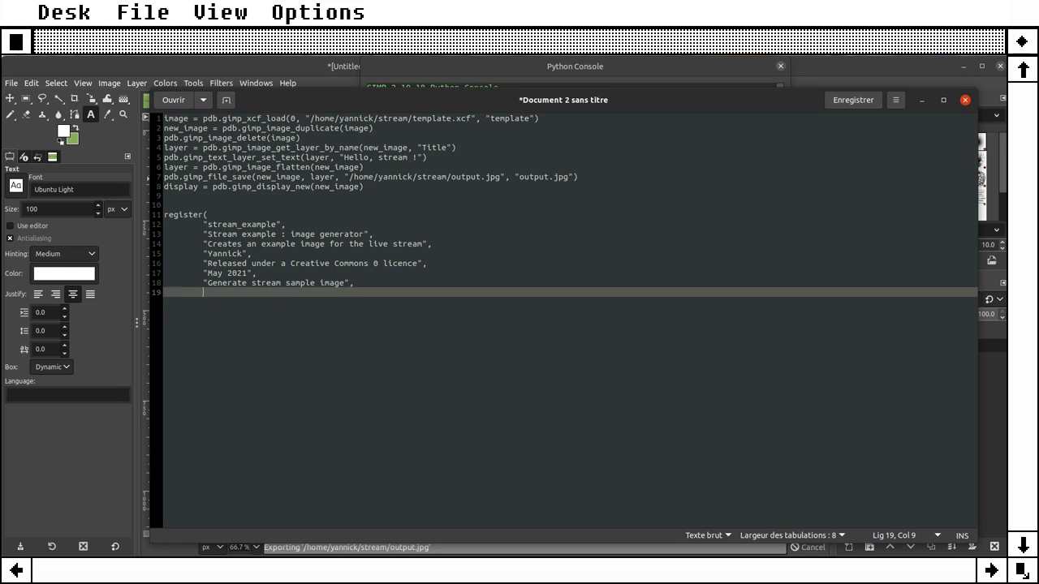
pyautogui.write('""')
pyautogui.write(', # ')
pyautogui.write('Create a ')
pyautogui.write('new image, ')
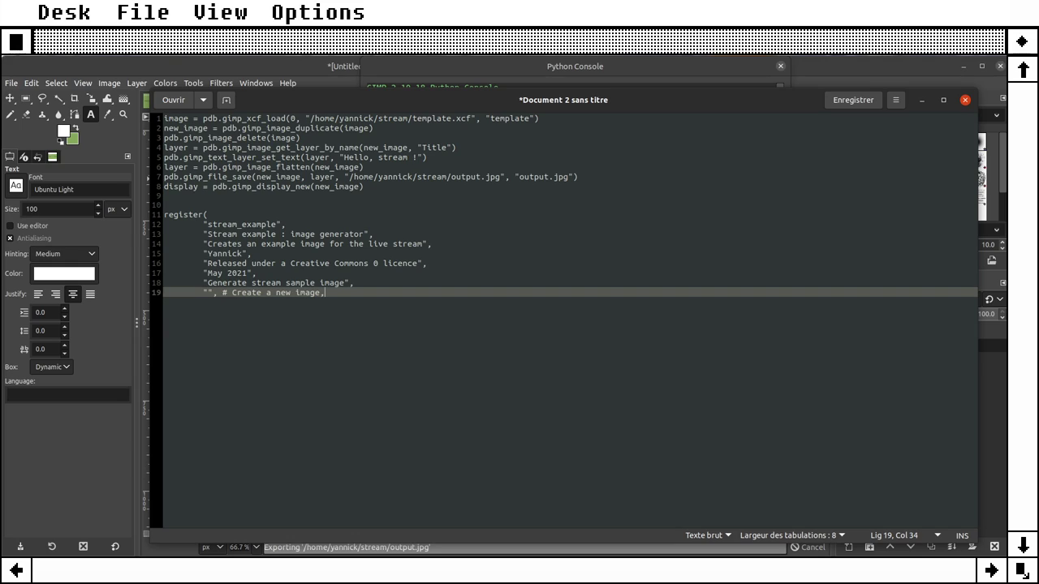
pyautogui.write("don't")
pyautogui.write(' work o')
pyautogui.write('n an existing')
pyautogui.write(' one')
pyautogui.press('Home')
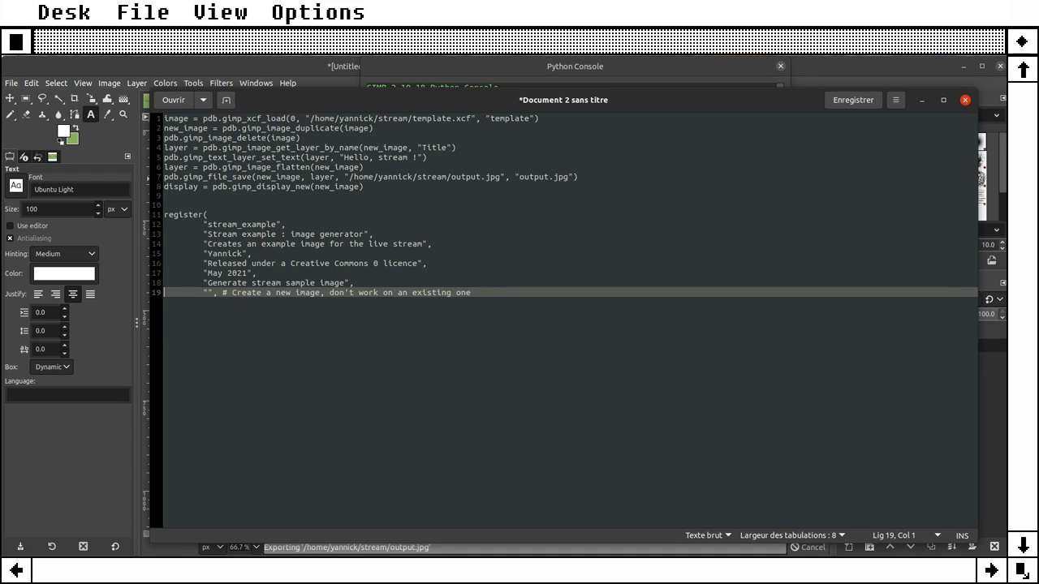
pyautogui.press('Right')
pyautogui.press('End')
# Step: Add a parameter list with PF_STRING entries for stream title, stream host and stream date
pyautogui.press('Return')
pyautogui.write('[')
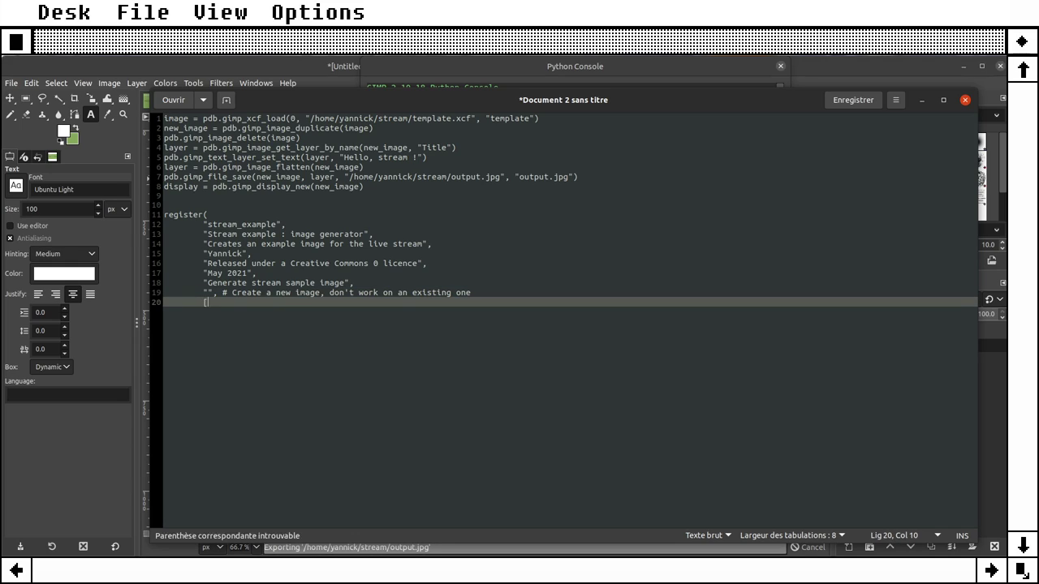
pyautogui.press('Return')
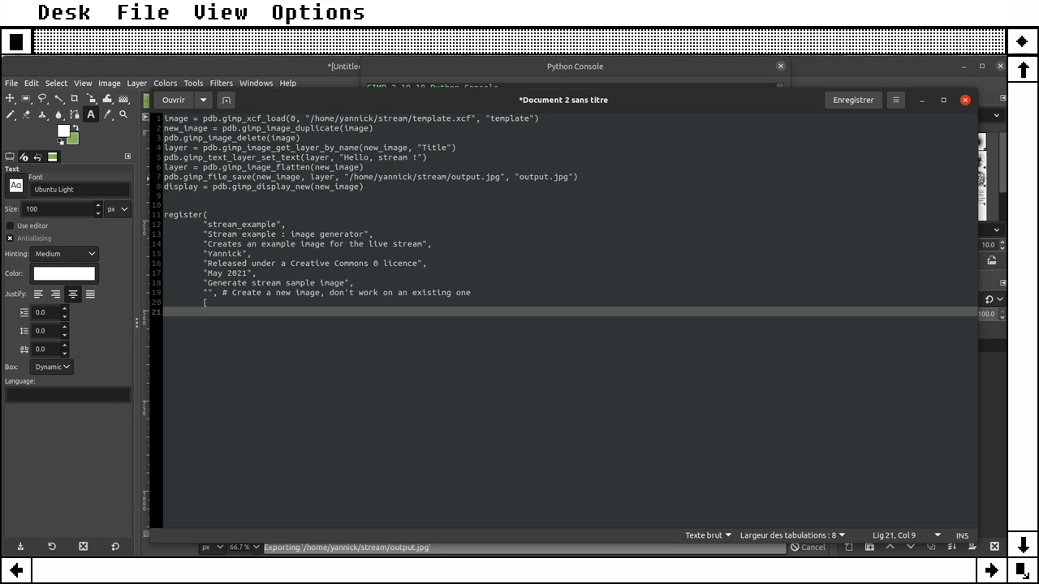
pyautogui.press('Tab')
pyautogui.write('(')
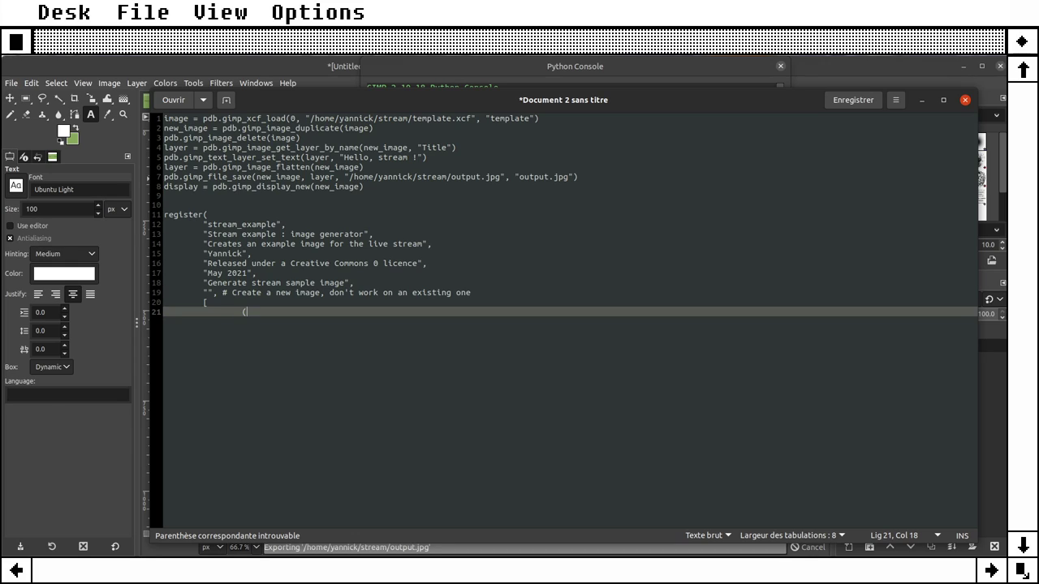
pyautogui.write('PF_')
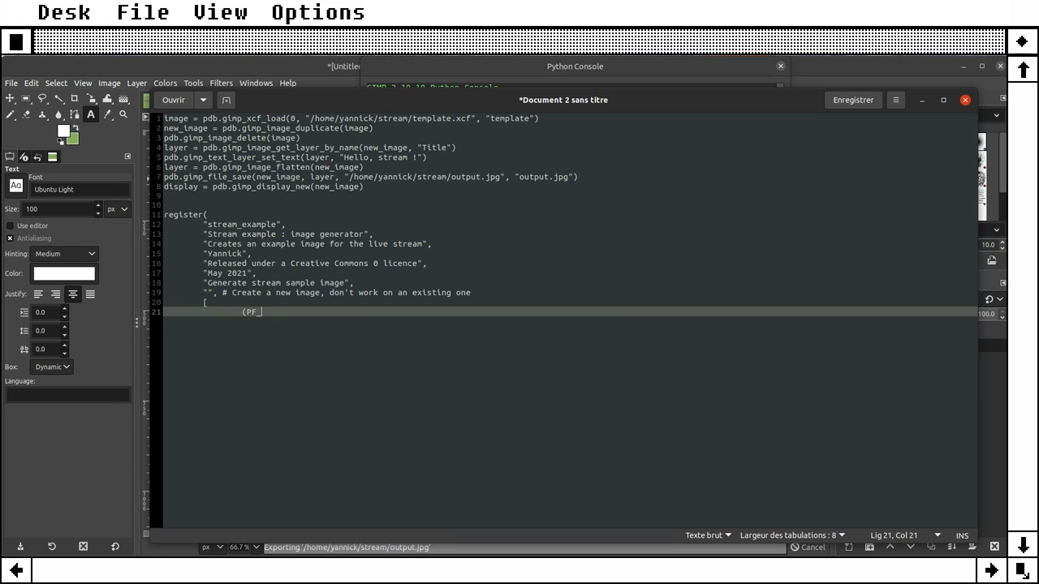
pyautogui.write('STRING, ')
pyautogui.write('"')
pyautogui.write('stream')
pyautogui.write('_title')
pyautogui.write('", "Stream ')
pyautogui.write('title", ')
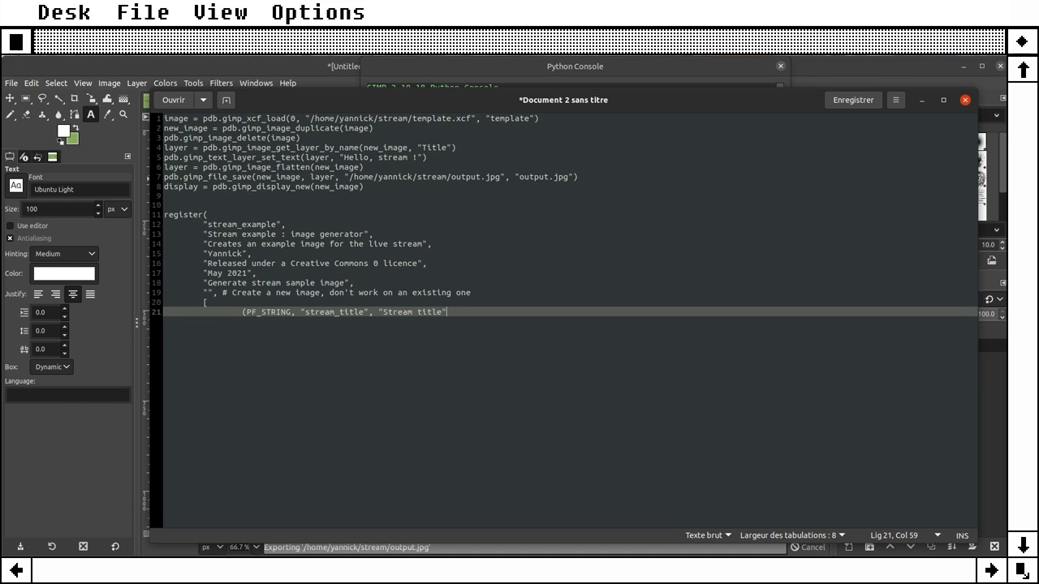
pyautogui.write('""')
pyautogui.write('),')
pyautogui.press('Return')
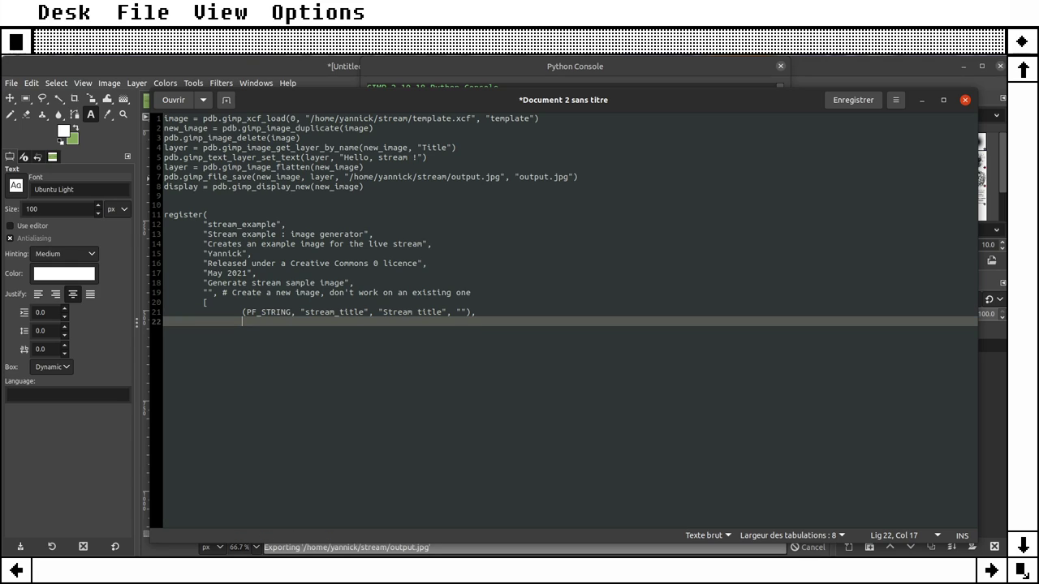
pyautogui.write('(/(PF_ST')
pyautogui.write('RINsrt')
pyautogui.press('BackSpace')
pyautogui.press('BackSpace')
pyautogui.write('tream_hos')
pyautogui.write('t", "Stream')
pyautogui.write(' host", ')
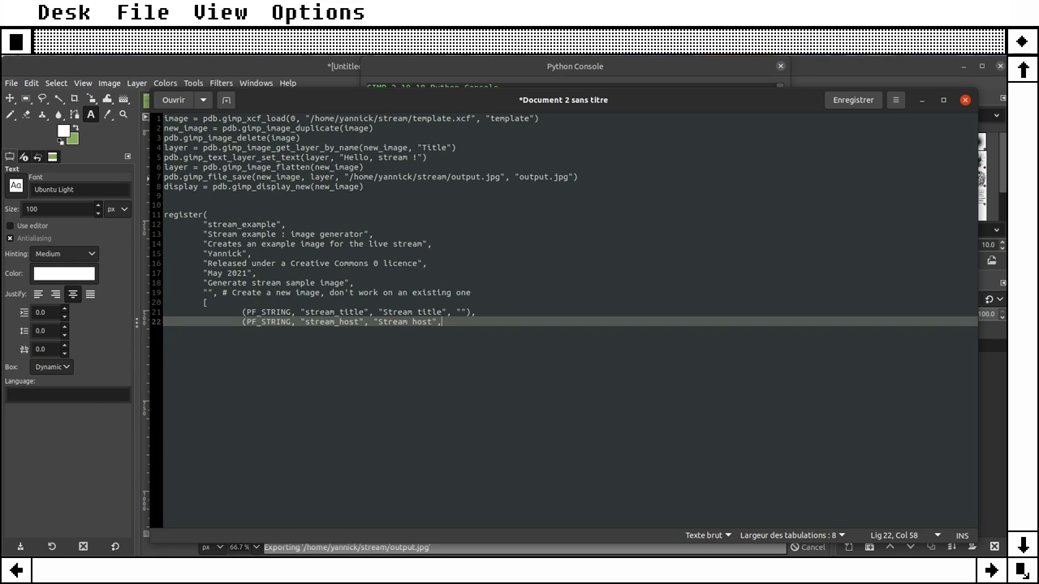
pyautogui.write('"")')
pyautogui.write(',')
pyautogui.press('Return')
pyautogui.write('(')
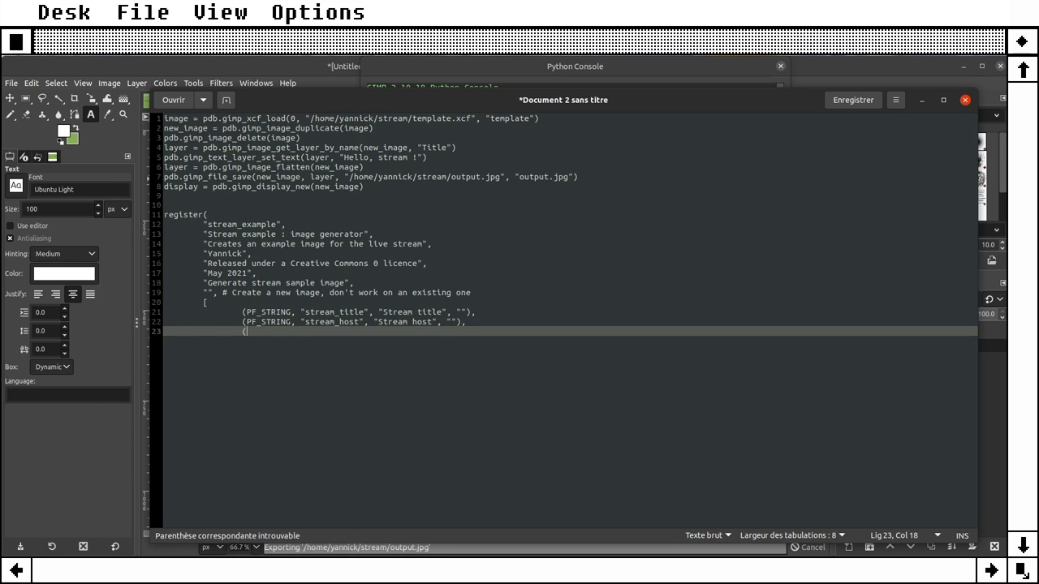
pyautogui.write('PF_STRING')
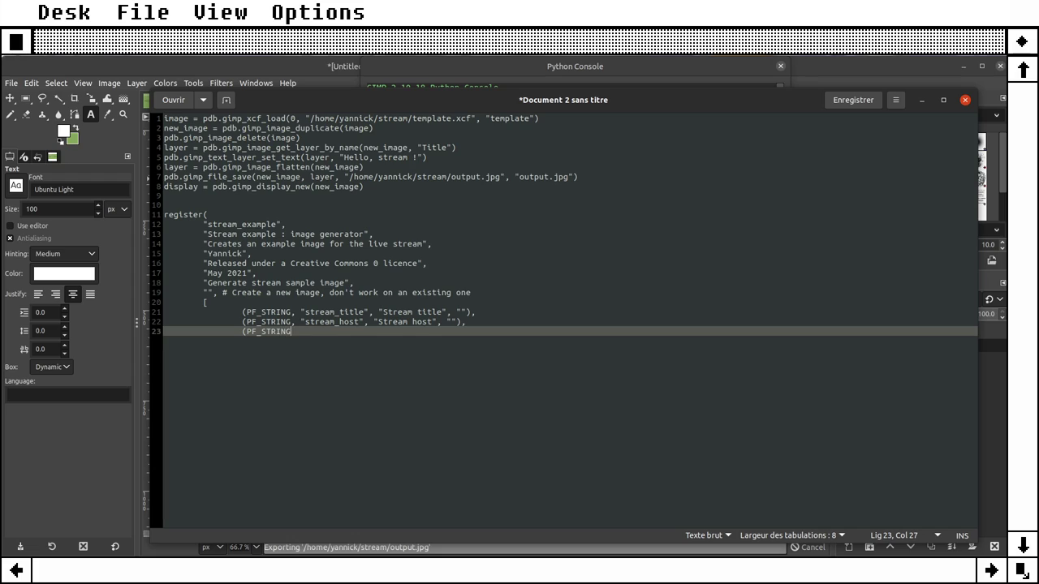
pyautogui.write('"Stre')
pyautogui.write('am_date", "St')
pyautogui.write('ream date", ')
pyautogui.write('""')
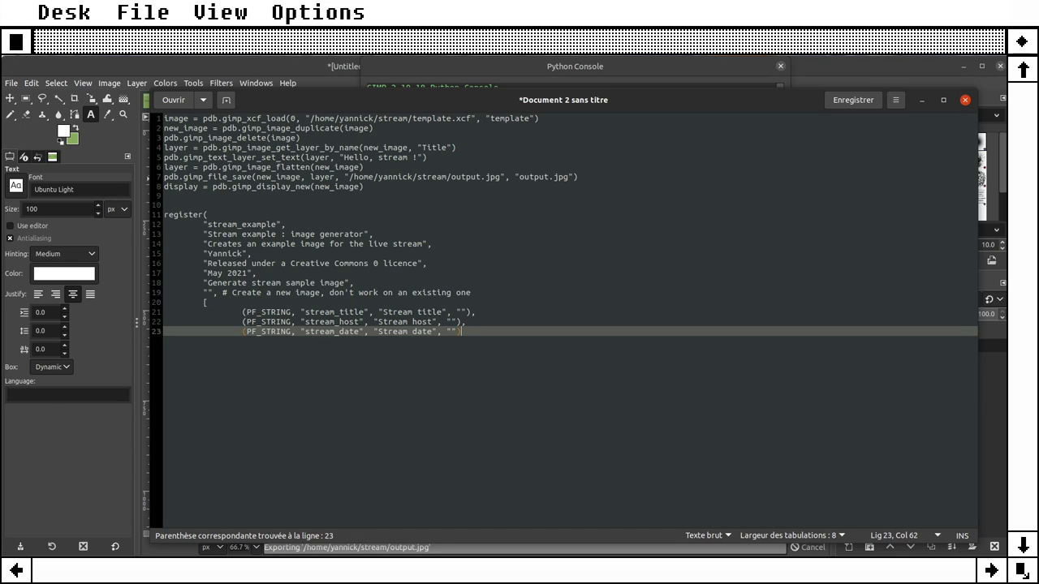
pyautogui.write(')')
pyautogui.press('Return')
# Step: Close the parameter list with '],' and add an empty results tuple '(),'
pyautogui.press('BackSpace')
pyautogui.write(']')
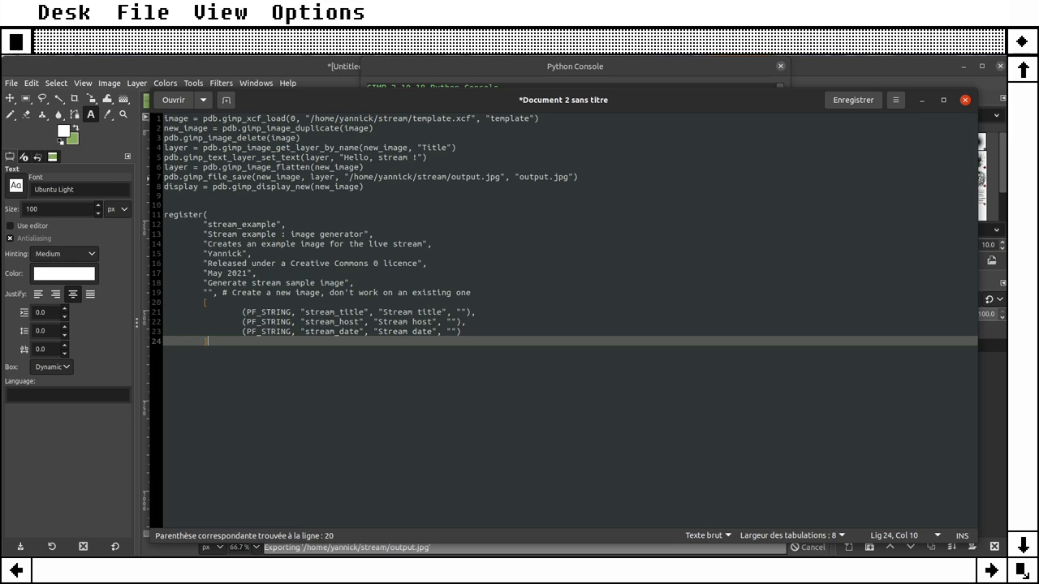
pyautogui.write(',')
pyautogui.press('Return')
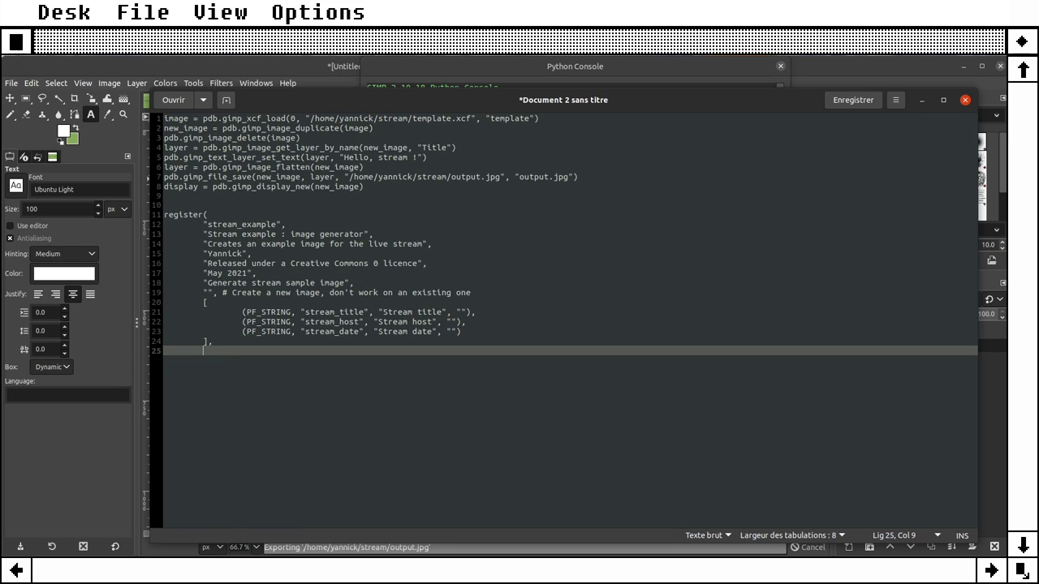
pyautogui.write('()')
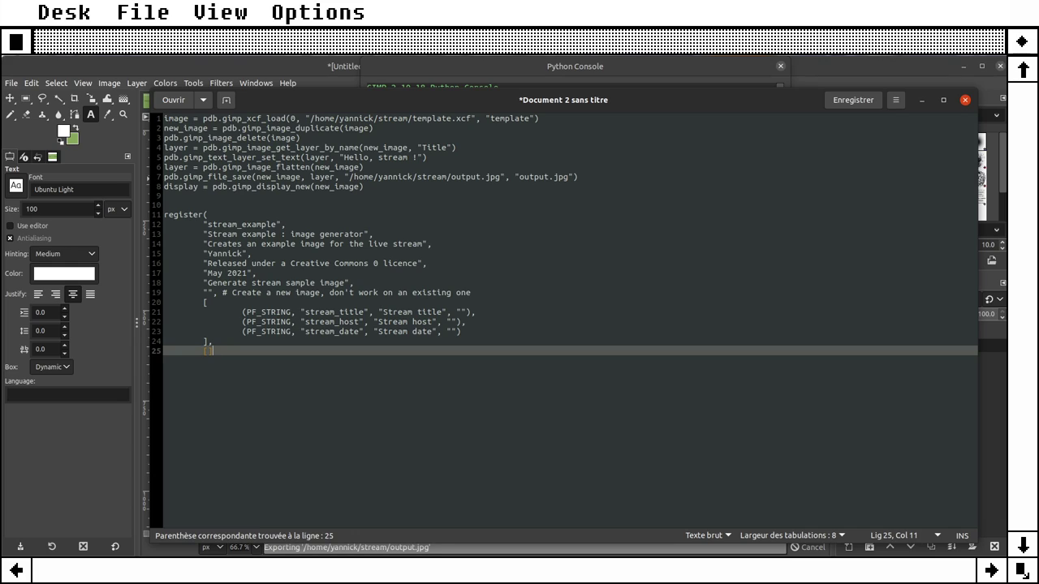
pyautogui.write(',')
pyautogui.press('Return')
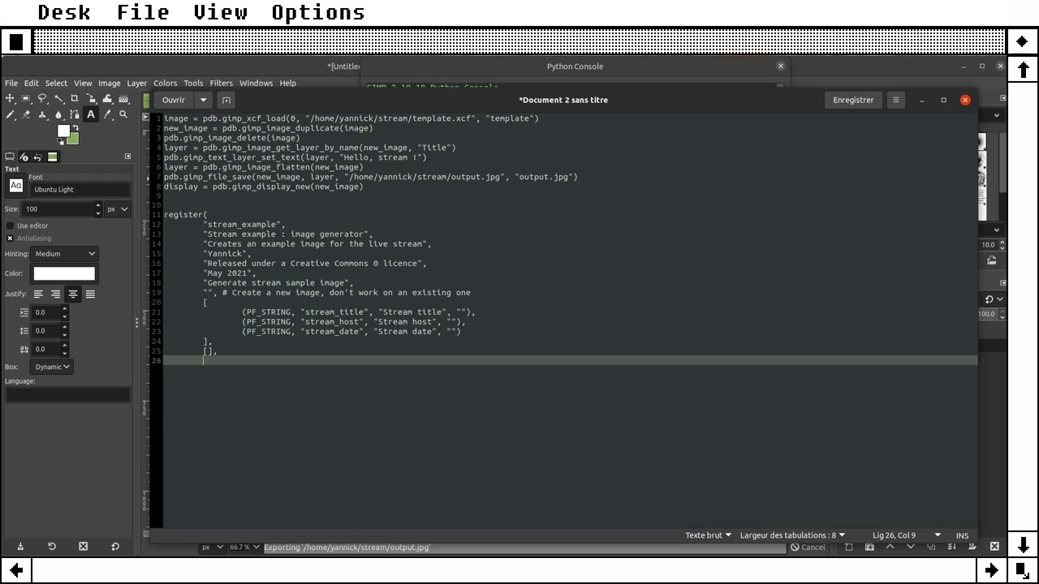
# Step: Add generate_image as the function and menu="<Image>/File/Create", closing the register call
pyautogui.write('gener')
pyautogui.press('BackSpace')
pyautogui.press('BackSpace')
pyautogui.press('BackSpace')
pyautogui.write('nerate_i')
pyautogui.write('mage()')
pyautogui.press('BackSpace')
pyautogui.press('BackSpace')
pyautogui.write(',')
pyautogui.press('Return')
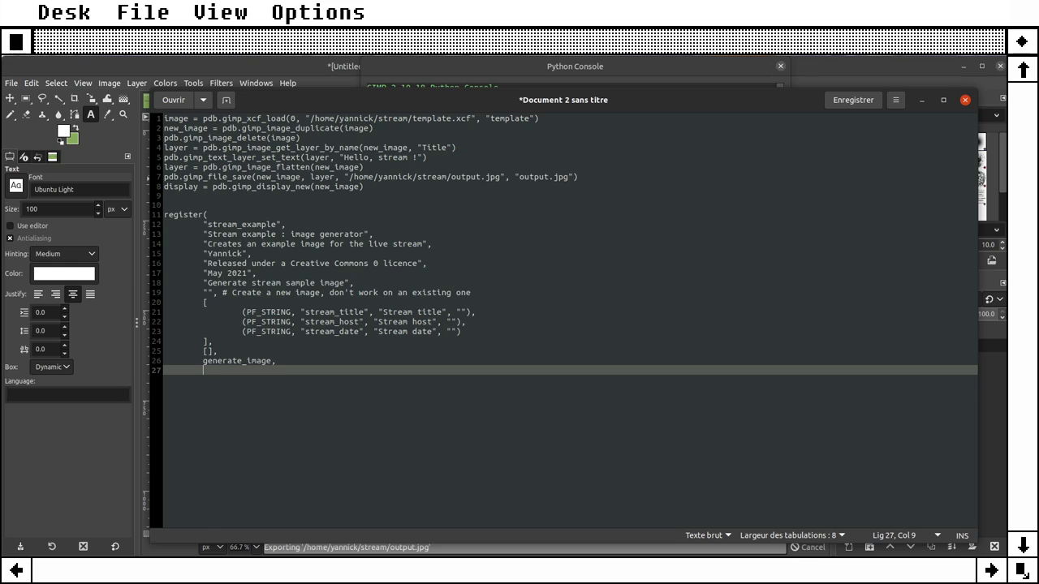
pyautogui.write('menu=')
pyautogui.write('"<Ima')
pyautogui.write('ge')
pyautogui.write('>')
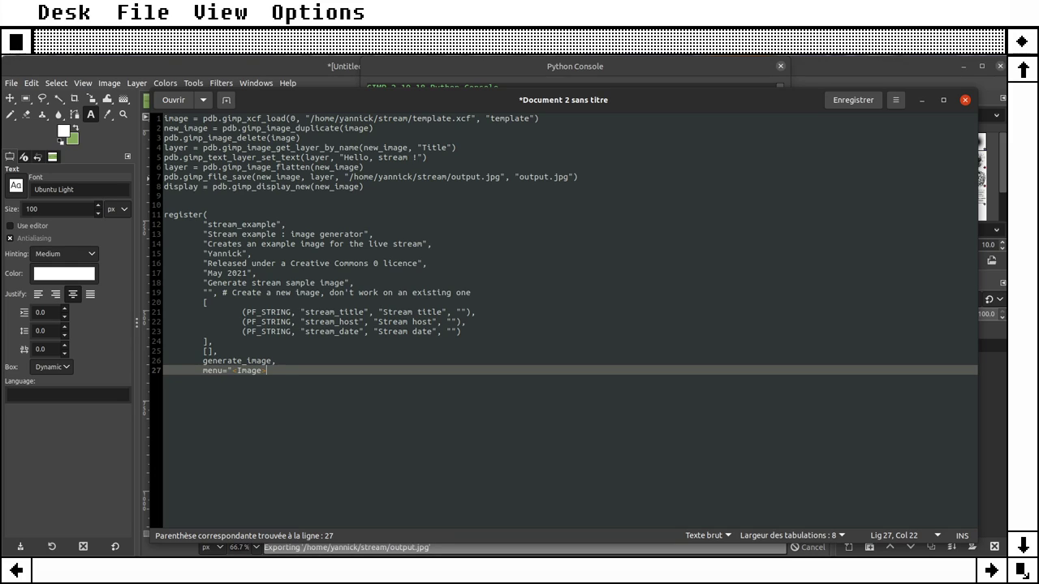
pyautogui.write('/Fi')
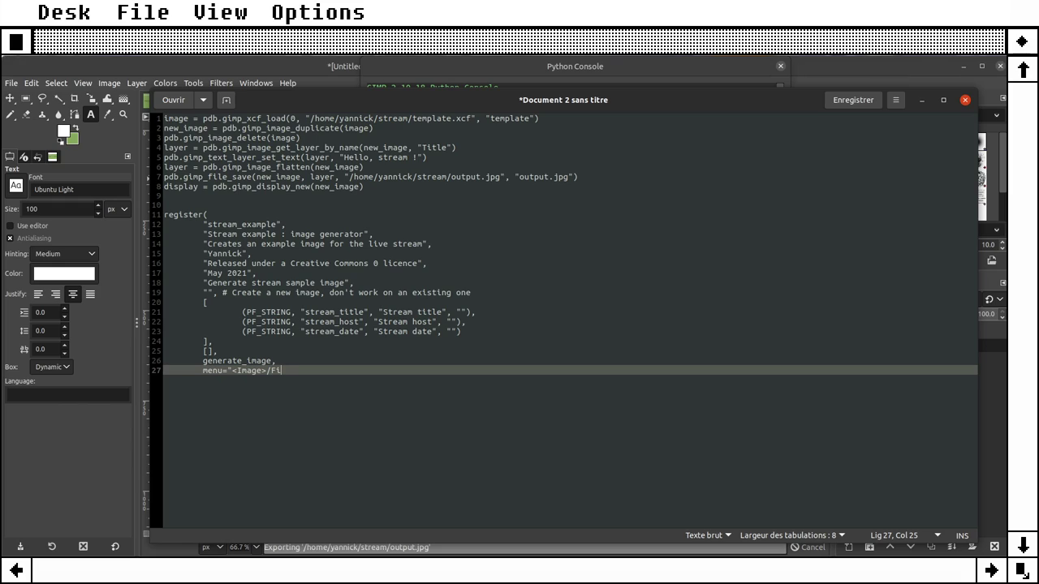
pyautogui.write('le/Create')
pyautogui.write('")')
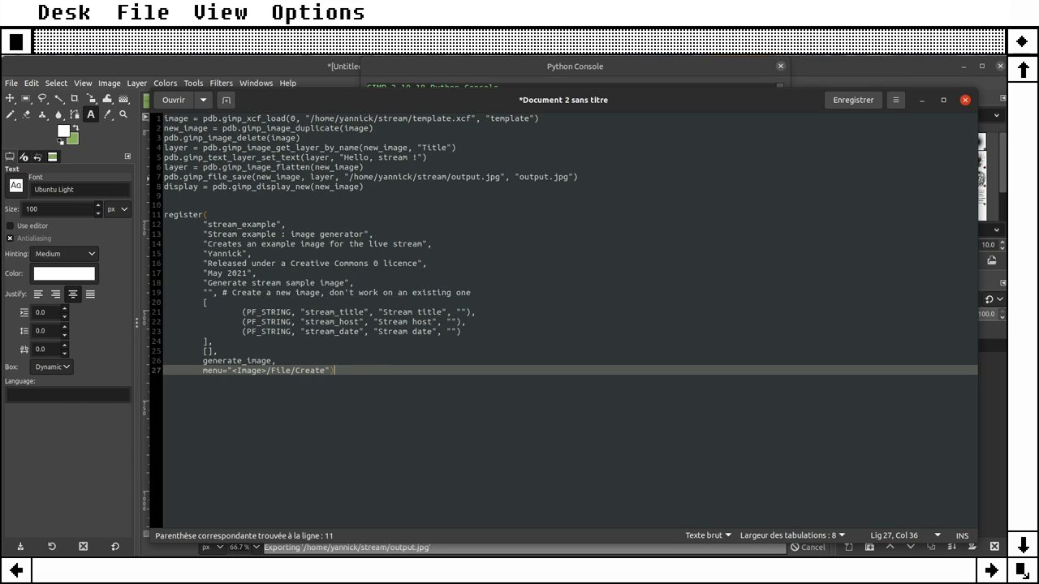
pyautogui.press('Return')
pyautogui.press('BackSpace')
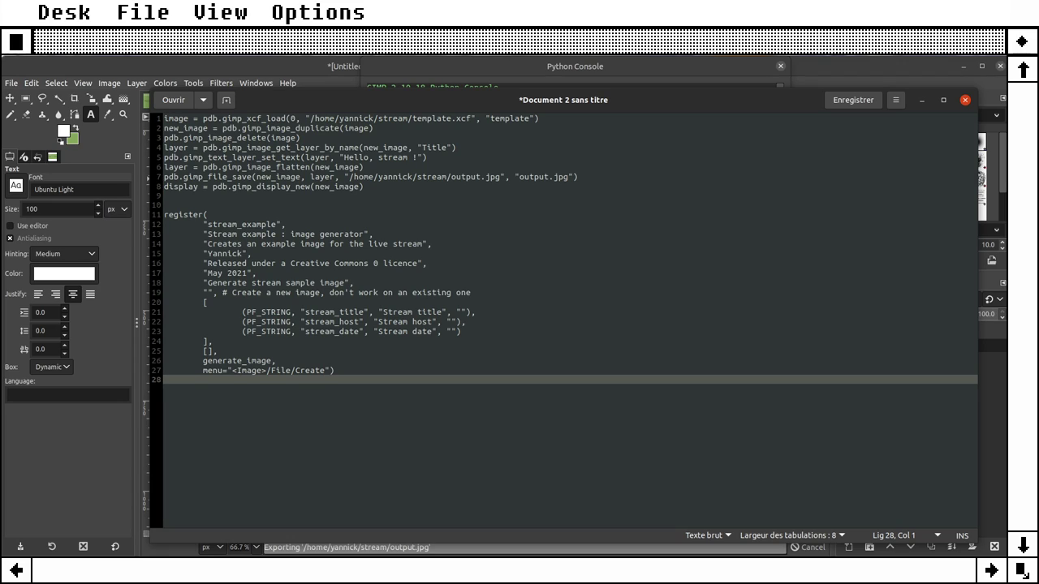
pyautogui.press('Up')
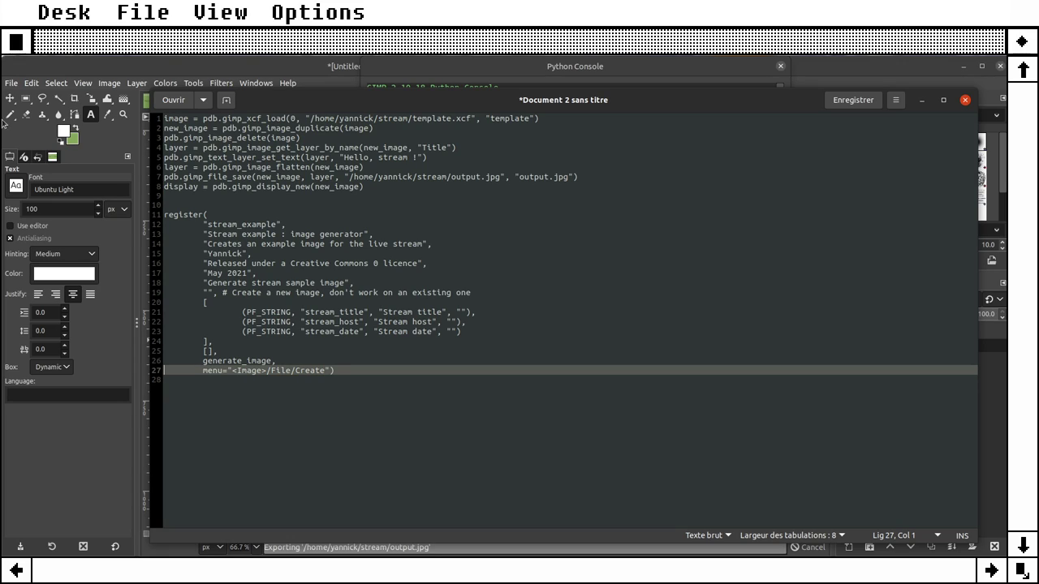
# Step: Check Glimpse's File > Create entries, then minimize Glimpse, close the Python Console and minimize gedit
pyautogui.click(12, 84)
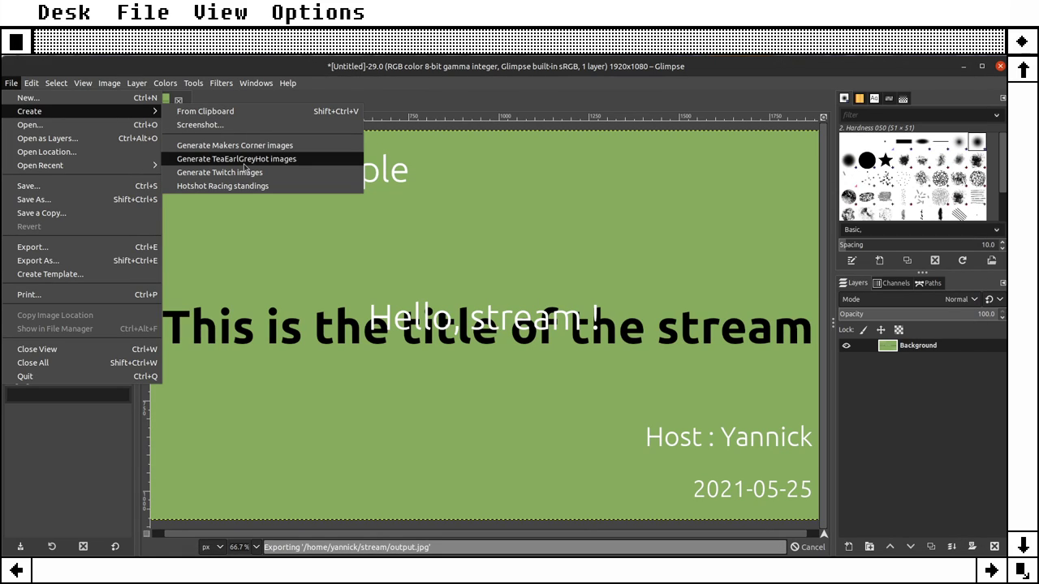
pyautogui.click(457, 208)
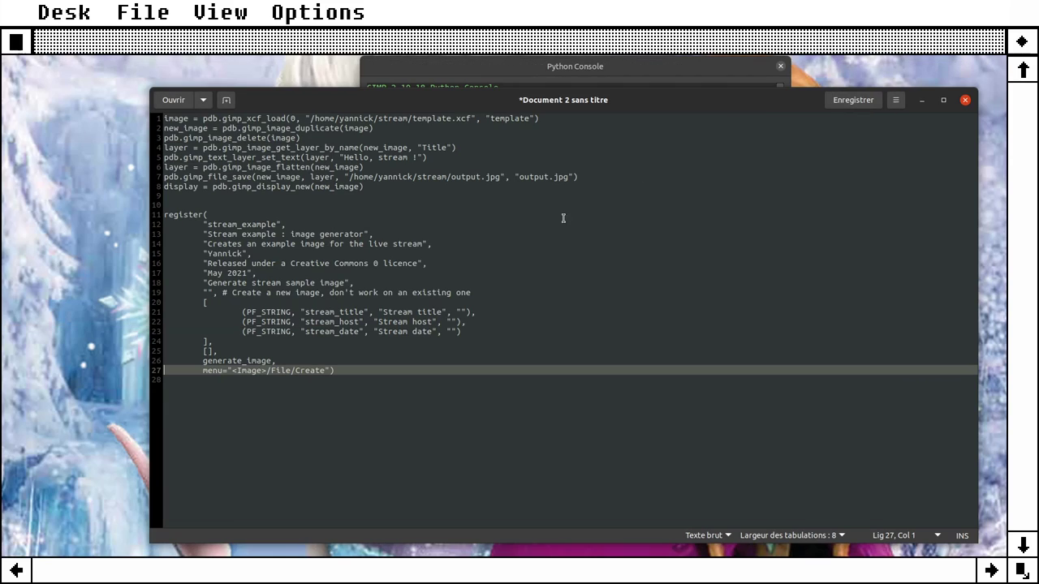
pyautogui.click(962, 66)
pyautogui.click(780, 65)
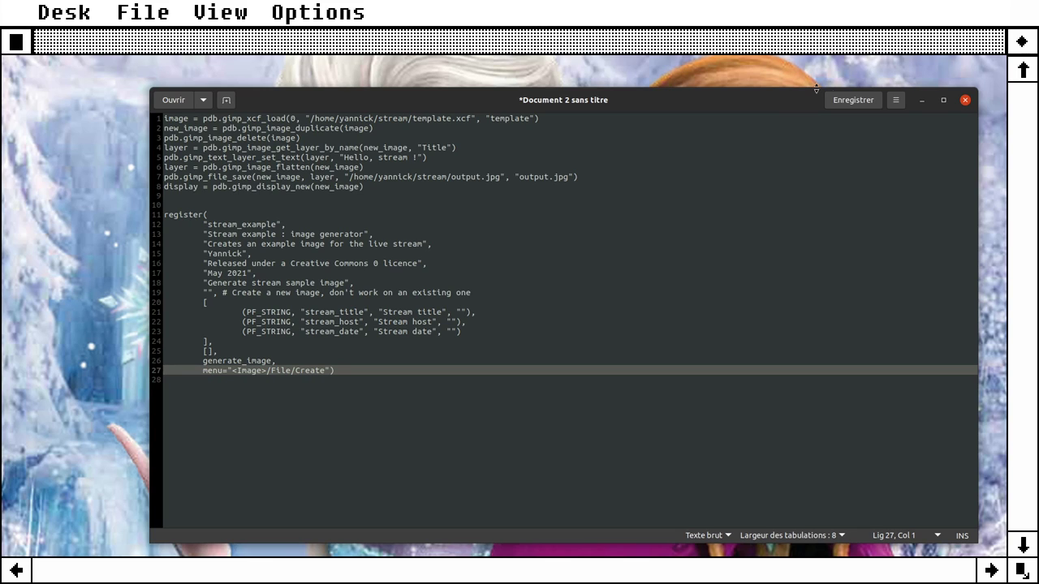
pyautogui.click(922, 99)
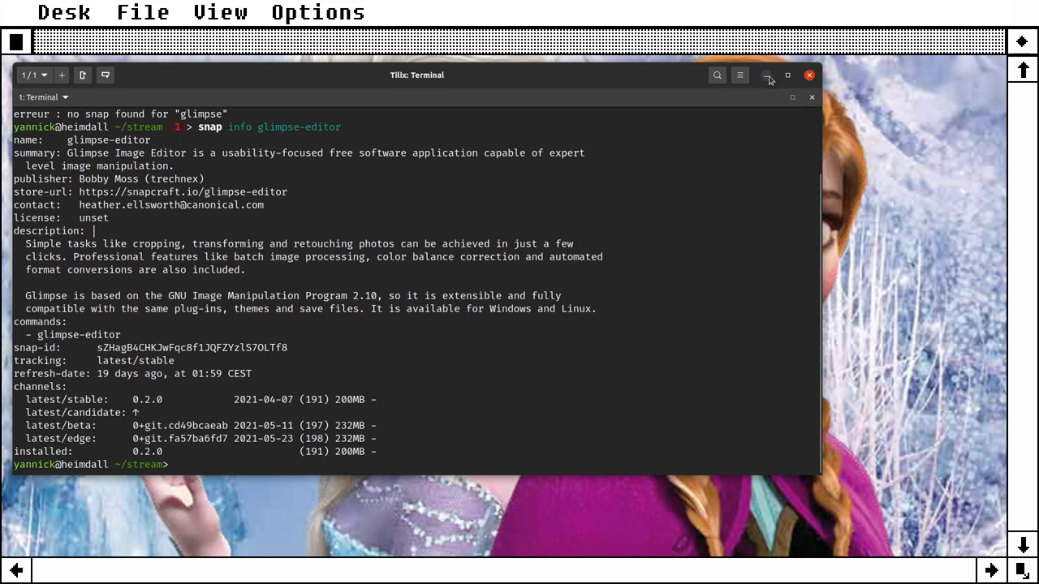
# Step: Back in gedit, copy the function name generate_image from the register call
pyautogui.hotkey('alt', 'Tab')
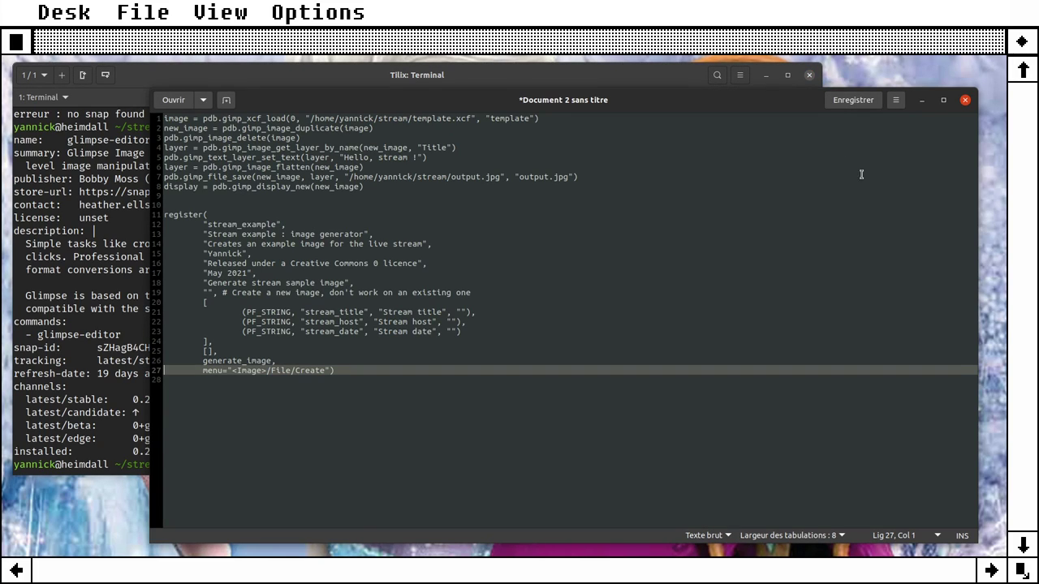
pyautogui.click(351, 401)
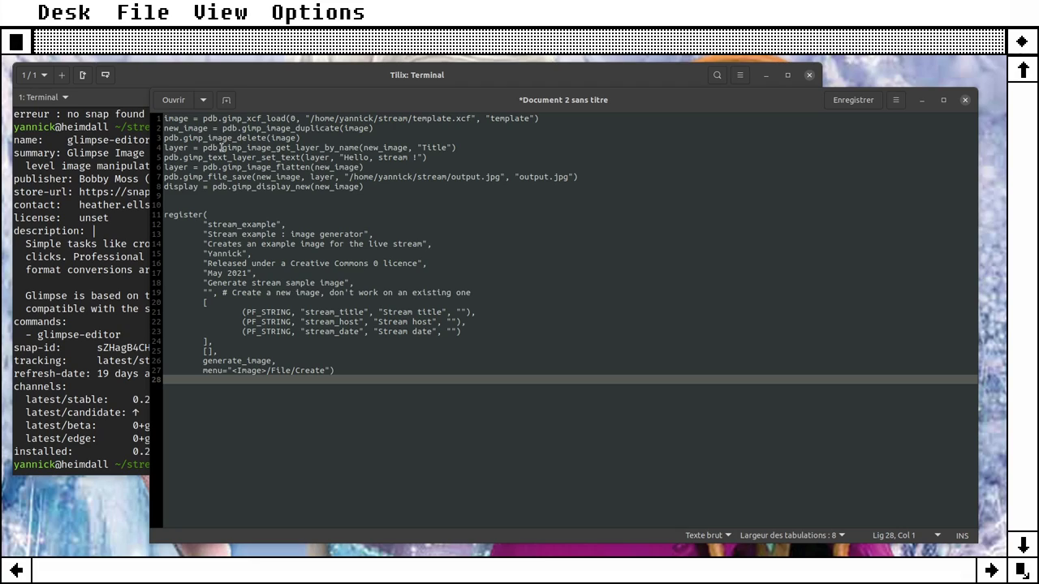
pyautogui.doubleClick(220, 362)
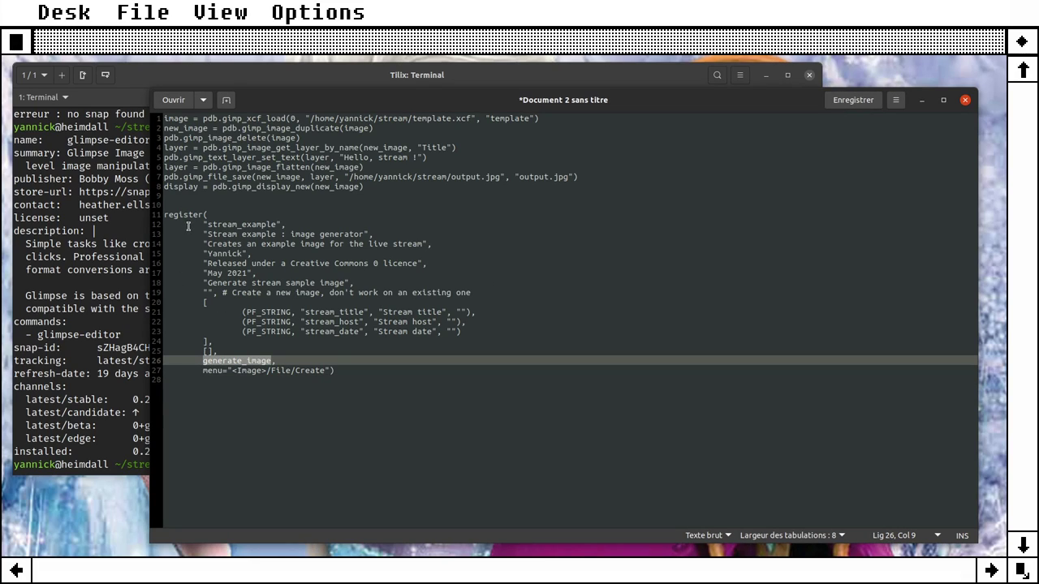
pyautogui.rightClick(229, 362)
pyautogui.click(271, 415)
pyautogui.click(283, 390)
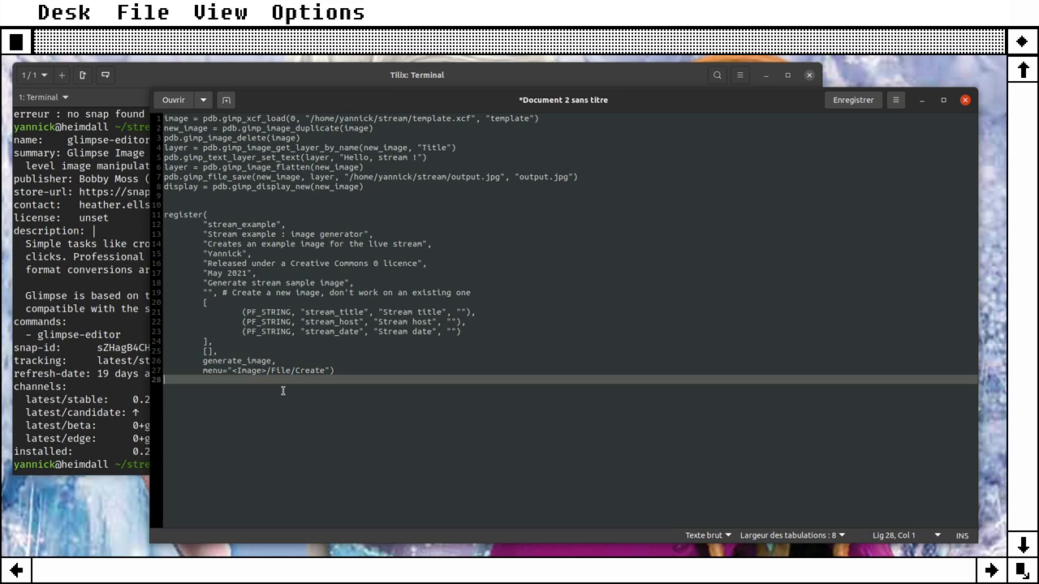
# Step: Insert a new first line 'def generate_image(' with a placeholder 'stream' parameter
pyautogui.hotkey('ctrl', 'Home')
pyautogui.press('Return')
pyautogui.press('Up')
pyautogui.write('de')
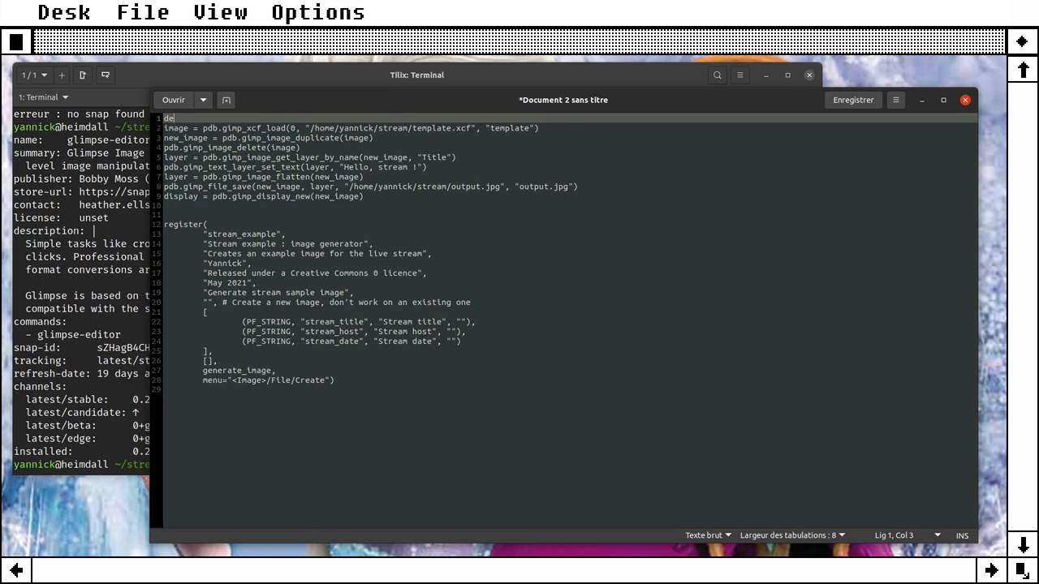
pyautogui.write('f generate_image()')
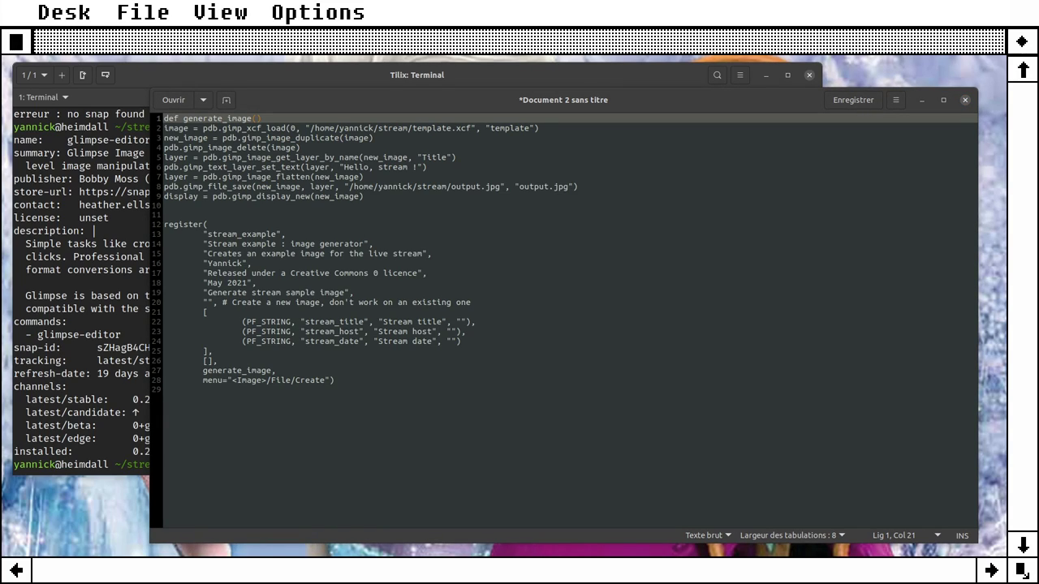
pyautogui.click(257, 118)
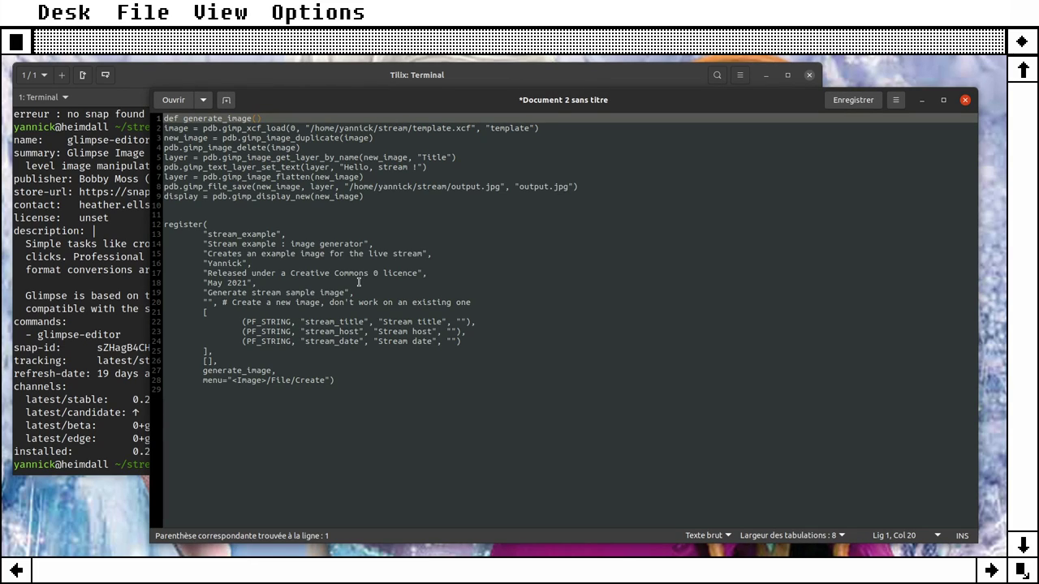
pyautogui.write('stream')
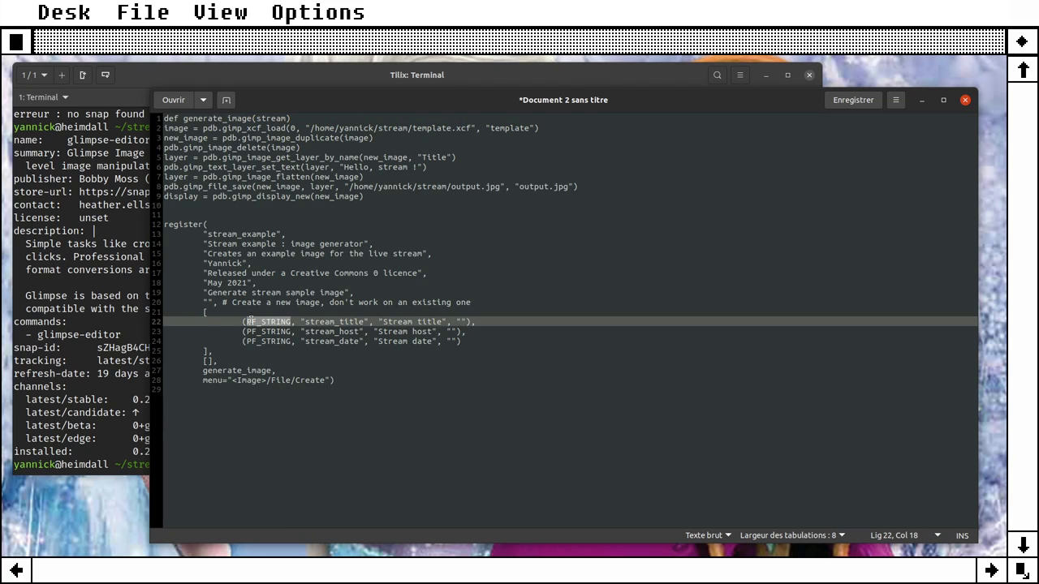
# Step: Replace the placeholder with stream_title copied from the PF_STRING entry
pyautogui.moveTo(245, 321); pyautogui.dragTo(364, 331)
pyautogui.moveTo(286, 118); pyautogui.dragTo(258, 118)
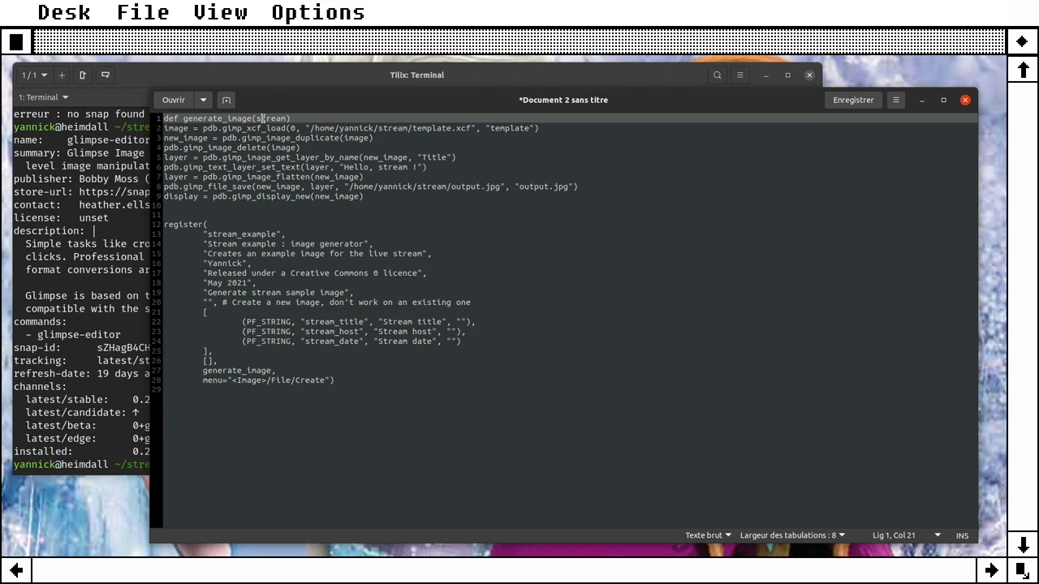
pyautogui.doubleClick(338, 322)
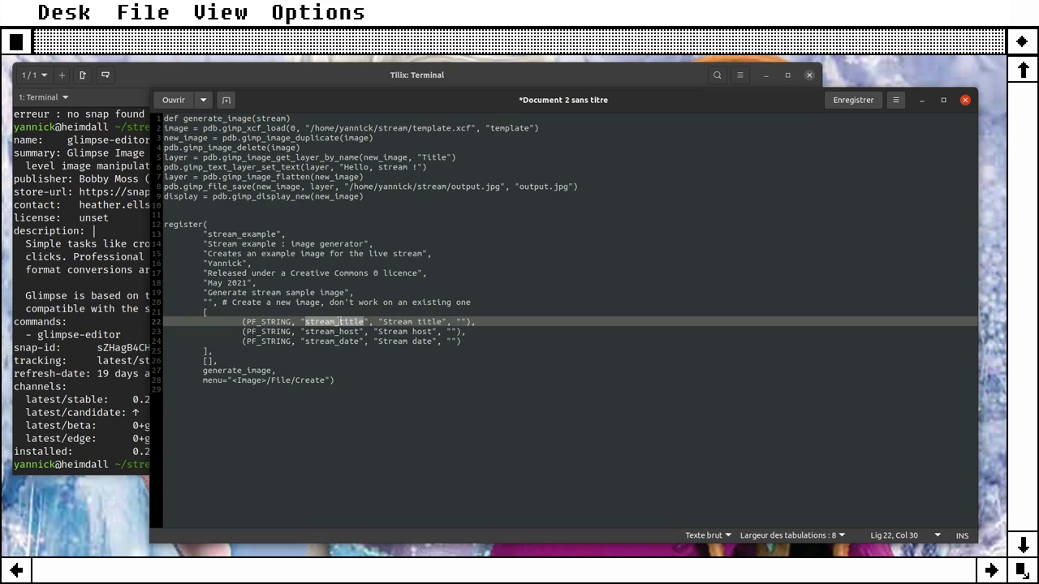
pyautogui.hotkey('ctrl', 'c')
pyautogui.doubleClick(274, 118)
pyautogui.hotkey('ctrl', 'v')
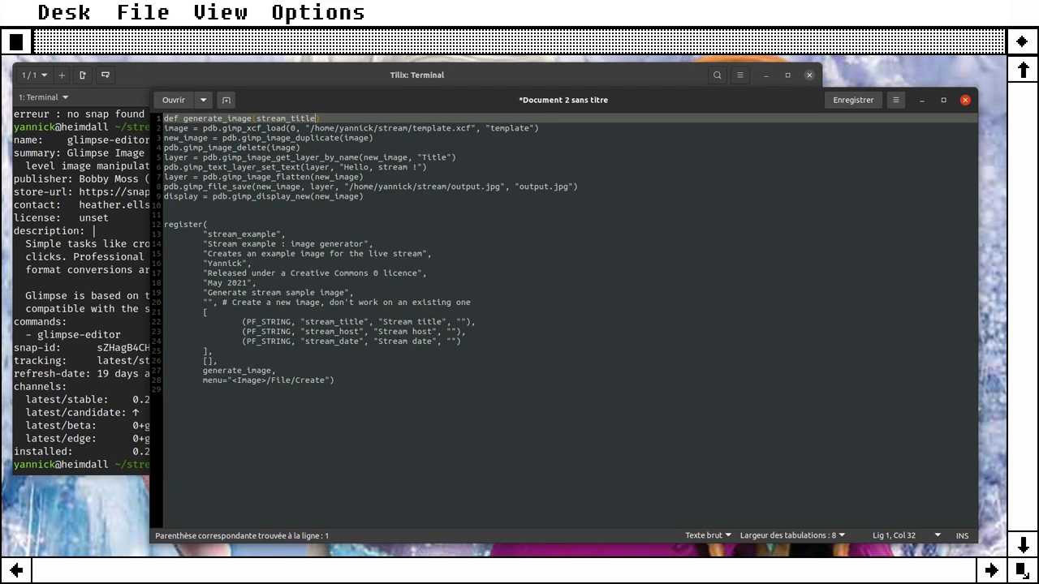
pyautogui.write(',')
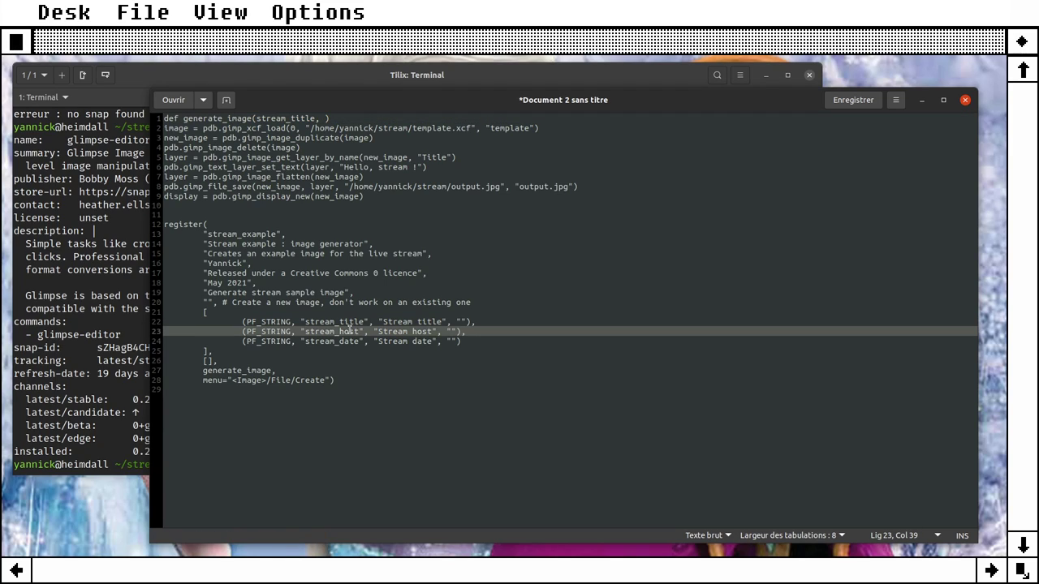
# Step: Append stream_host and stream_date as the remaining function parameters
pyautogui.doubleClick(350, 330)
pyautogui.hotkey('ctrl', 'c')
pyautogui.click(322, 118)
pyautogui.hotkey('ctrl', 'v')
pyautogui.write(',')
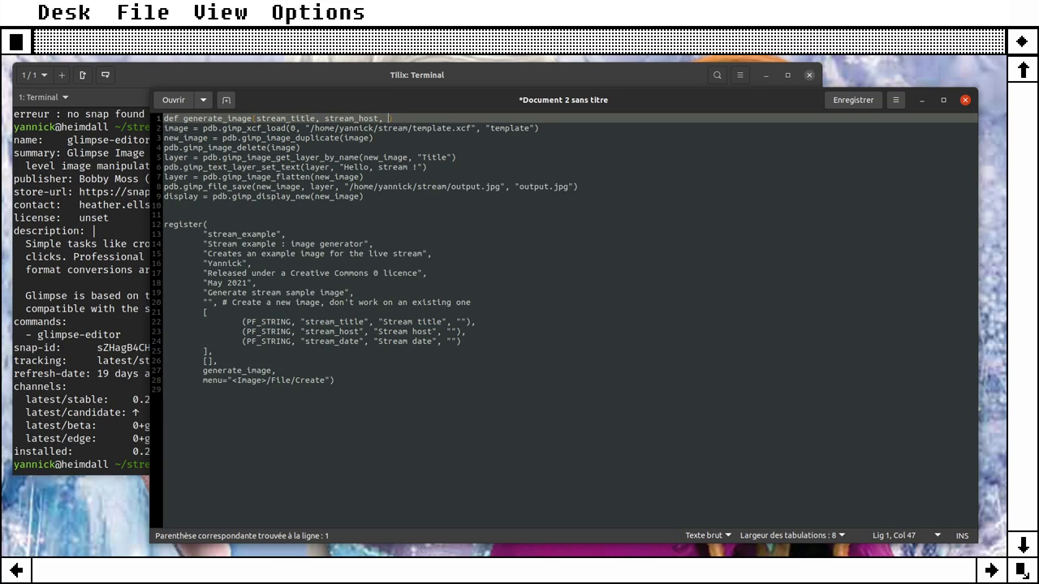
pyautogui.doubleClick(342, 341)
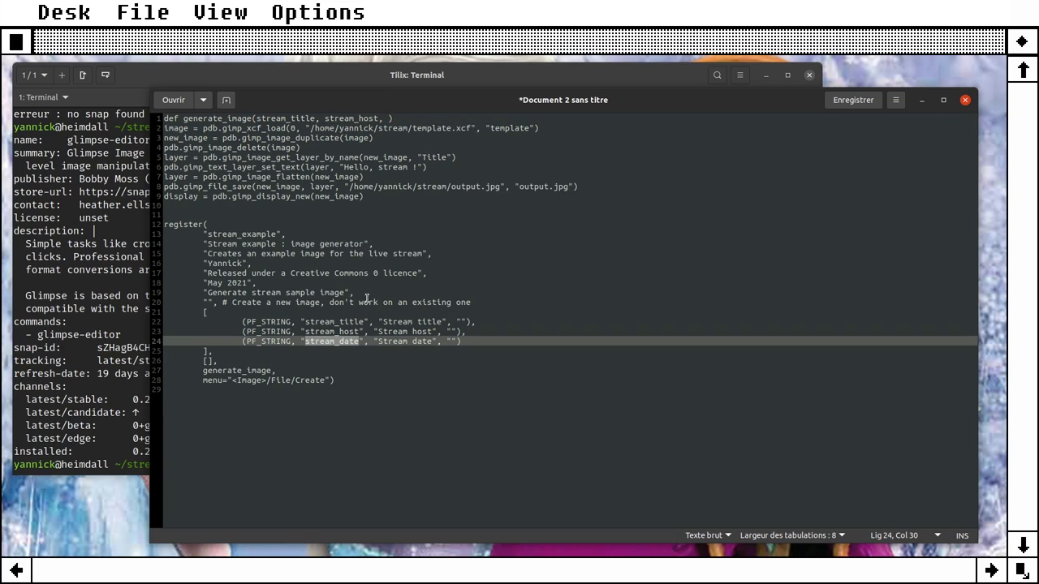
pyautogui.click(388, 119)
pyautogui.hotkey('ctrl', 'v')
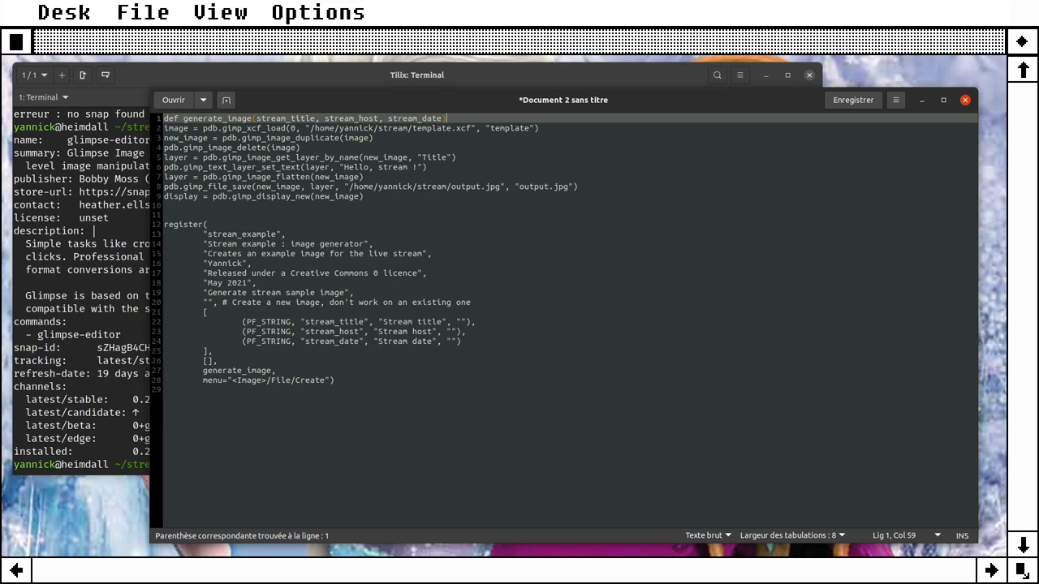
# Step: Indent the script body lines 2–9 into the generate_image function
pyautogui.write(':')
pyautogui.press('Down')
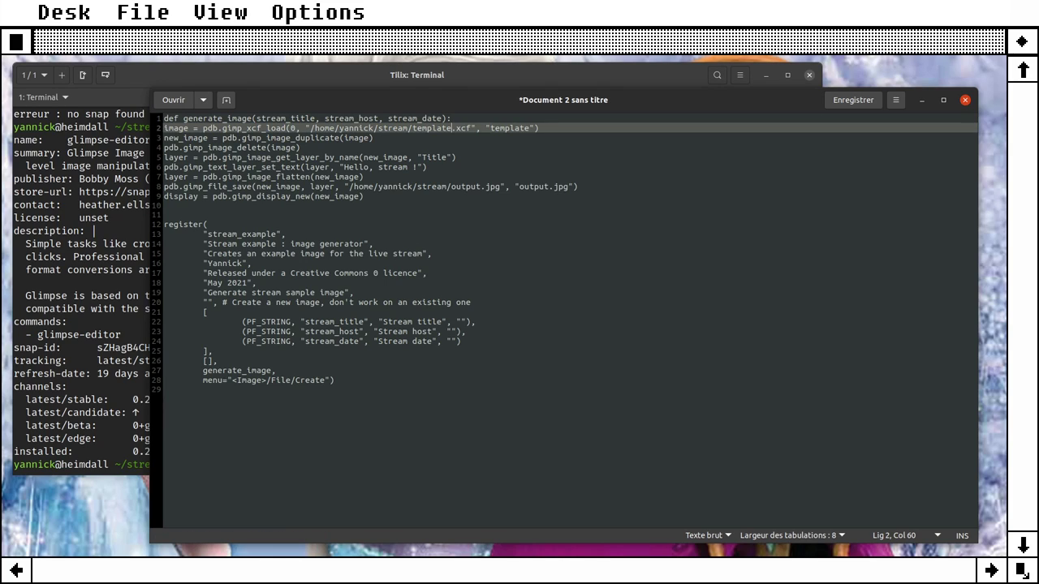
pyautogui.press('Home')
pyautogui.hotkey('shift', 'Down')
pyautogui.hotkey('shift', 'Down')
pyautogui.hotkey('shift', 'Down')
pyautogui.hotkey('shift', 'Down')
pyautogui.hotkey('shift', 'Down')
pyautogui.hotkey('shift', 'Down')
pyautogui.hotkey('shift', 'Down')
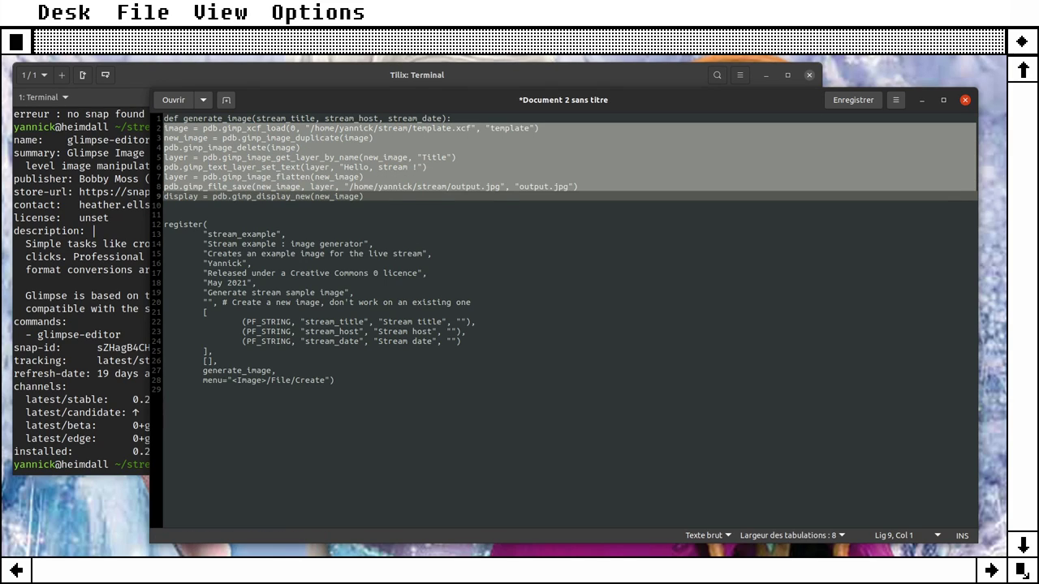
pyautogui.hotkey('shift', 'Down')
pyautogui.press('Tab')
pyautogui.press('Up')
pyautogui.press('Up')
pyautogui.press('Up')
pyautogui.press('Up')
pyautogui.press('Up')
pyautogui.press('Up')
pyautogui.press('Up')
pyautogui.press('Up')
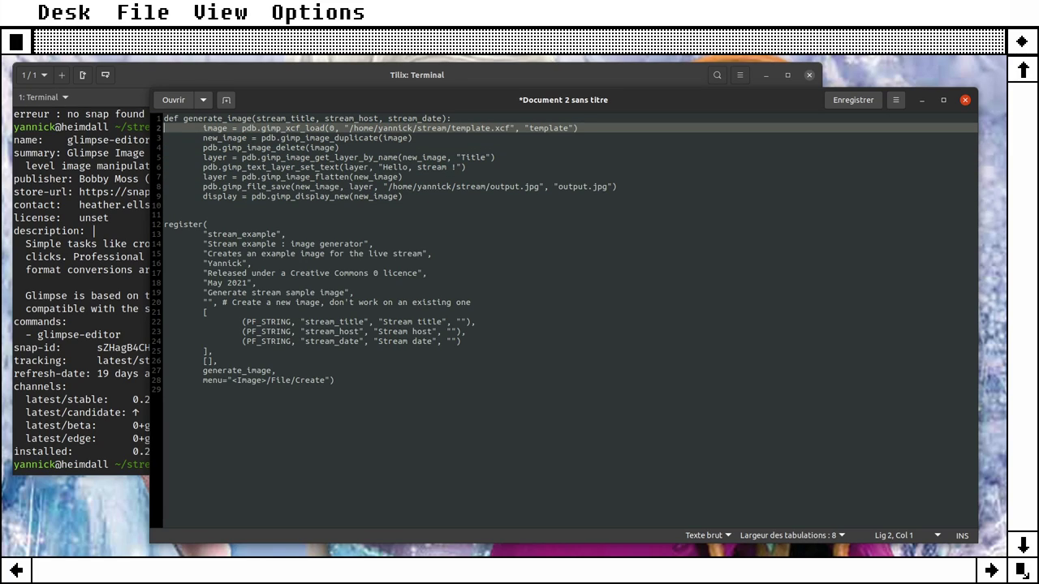
# Step: Below the title text line, add a copied get_layer_by_name lookup for the 'Drop shadow' layer
pyautogui.press('Down')
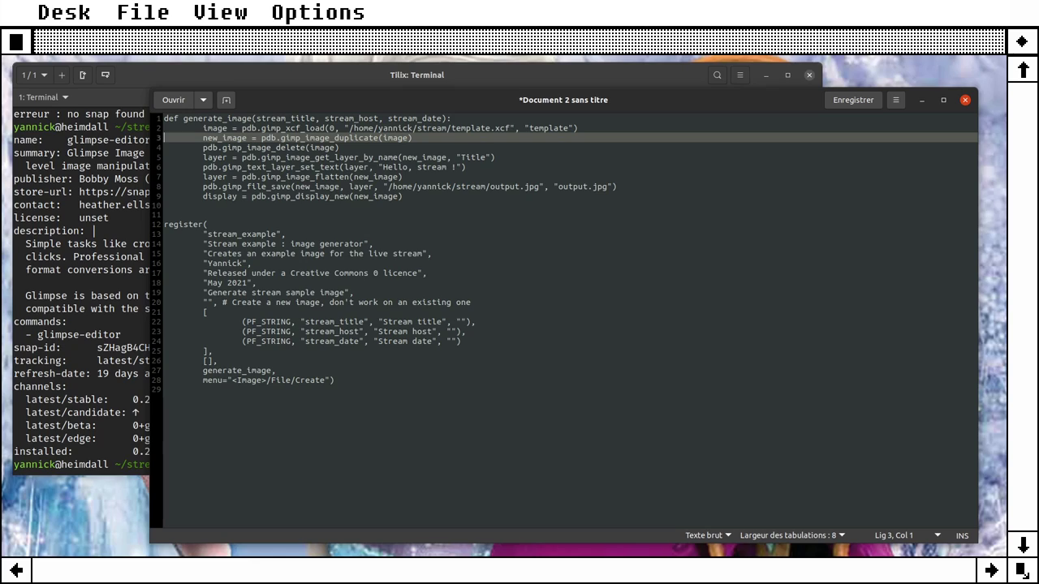
pyautogui.press('Down')
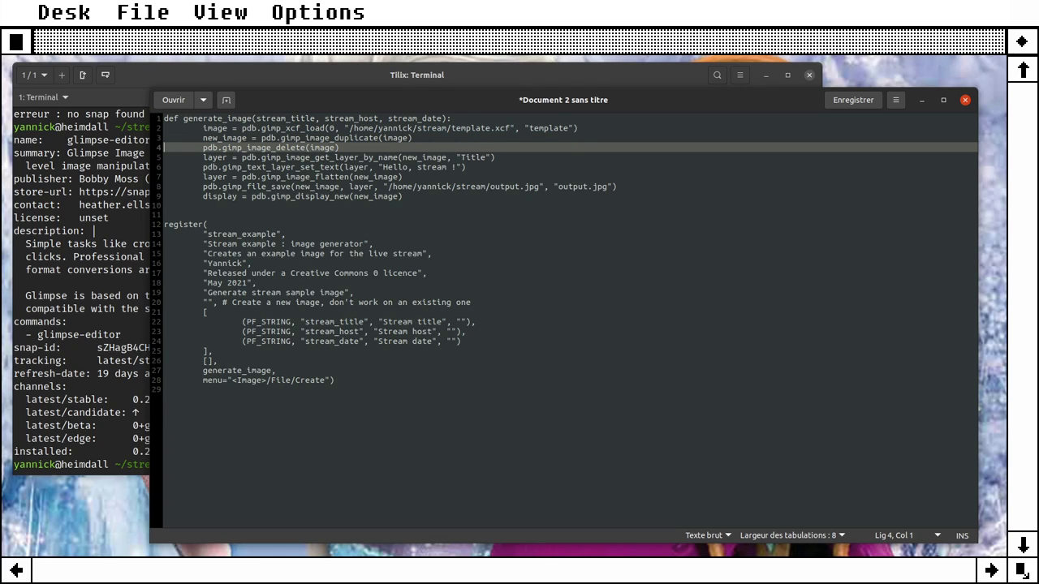
pyautogui.press('Down')
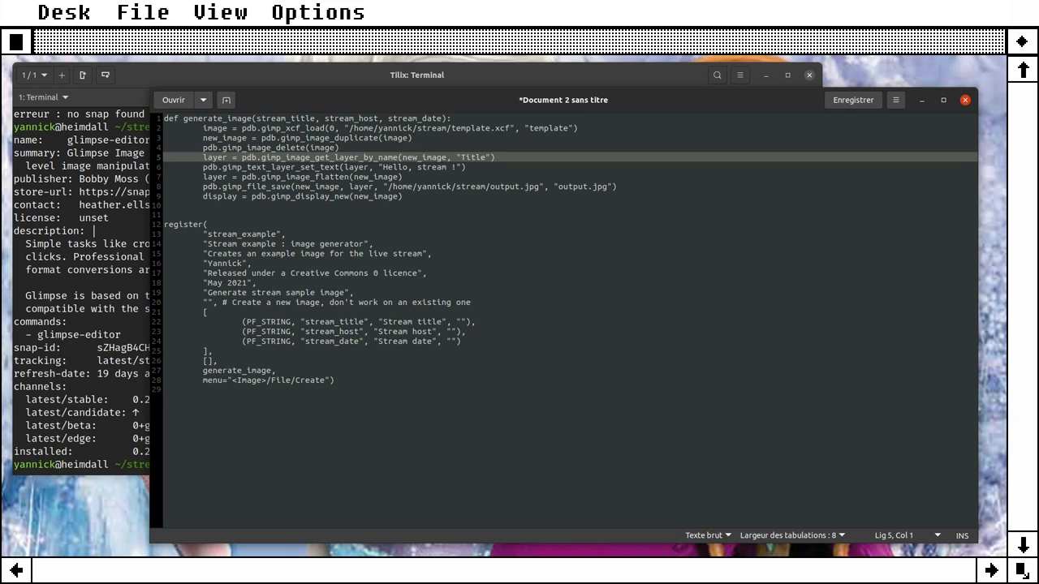
pyautogui.press('Down')
pyautogui.press('End')
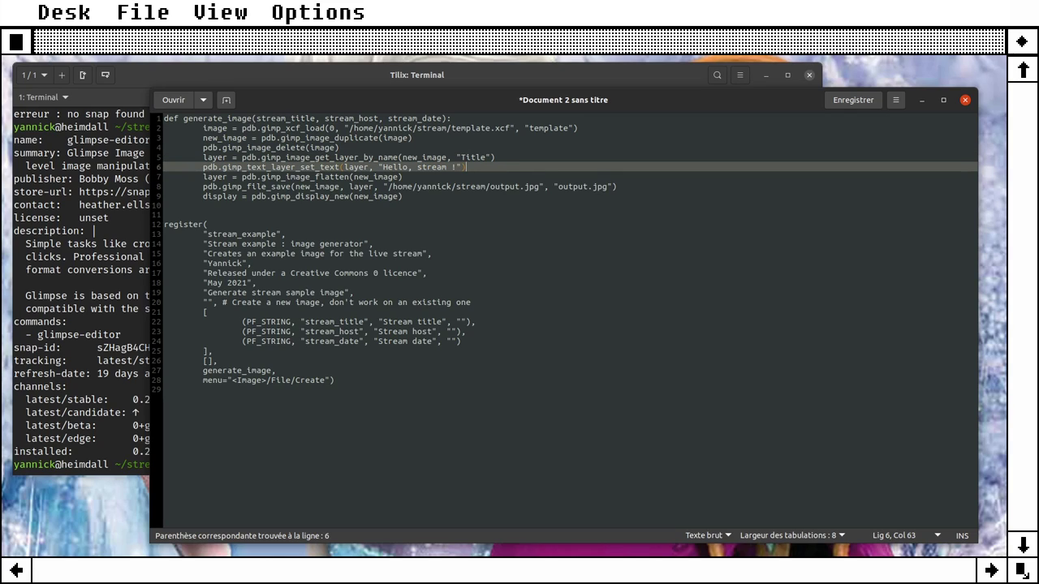
pyautogui.press('Return')
pyautogui.press('Up')
pyautogui.press('Up')
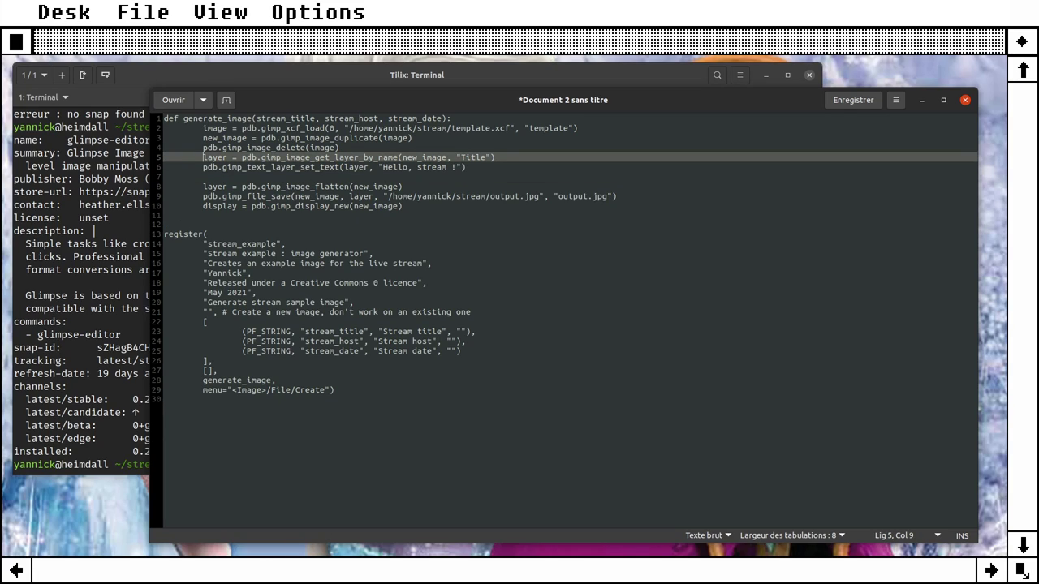
pyautogui.hotkey('ctrl', 'shift', 'Right')
pyautogui.hotkey('ctrl', 'shift', 'Right')
pyautogui.hotkey('ctrl', 'shift', 'Right')
pyautogui.hotkey('ctrl', 'shift', 'Right')
pyautogui.hotkey('shift', 'End')
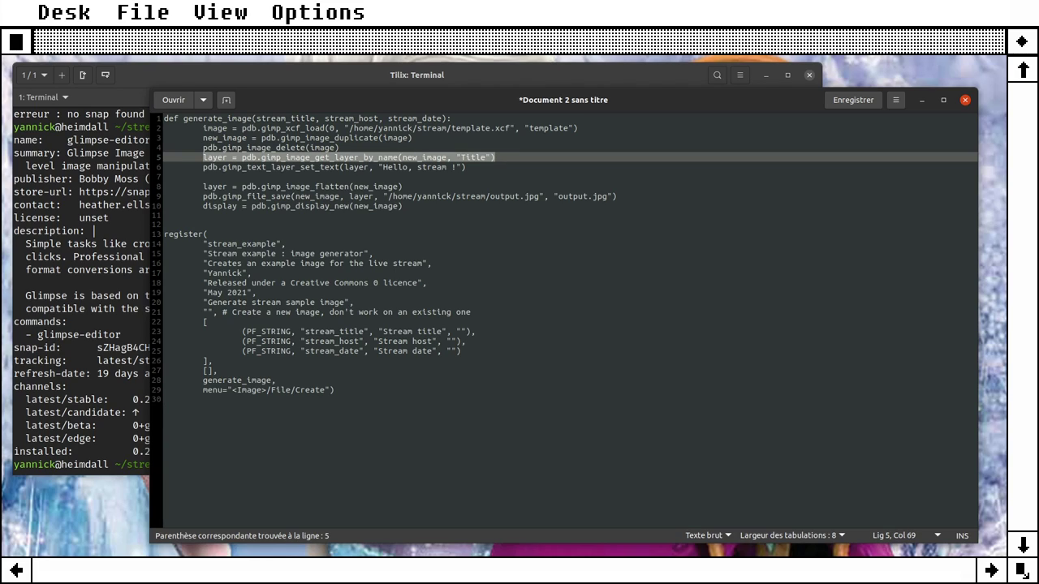
pyautogui.press('Down')
pyautogui.press('Down')
pyautogui.hotkey('ctrl', 'v')
pyautogui.press('Left')
pyautogui.press('Left')
pyautogui.hotkey('ctrl', 'shift', 'Left')
pyautogui.write('D')
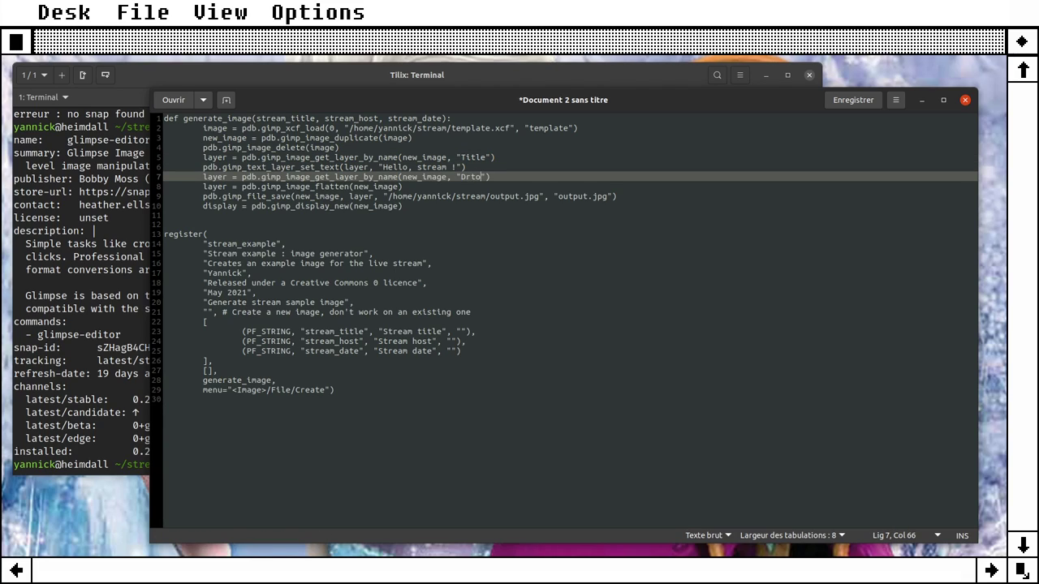
pyautogui.write('rop sha')
pyautogui.write('dow')
# Step: Duplicate the set_text line beneath the Drop shadow layer lookup
pyautogui.press('Up')
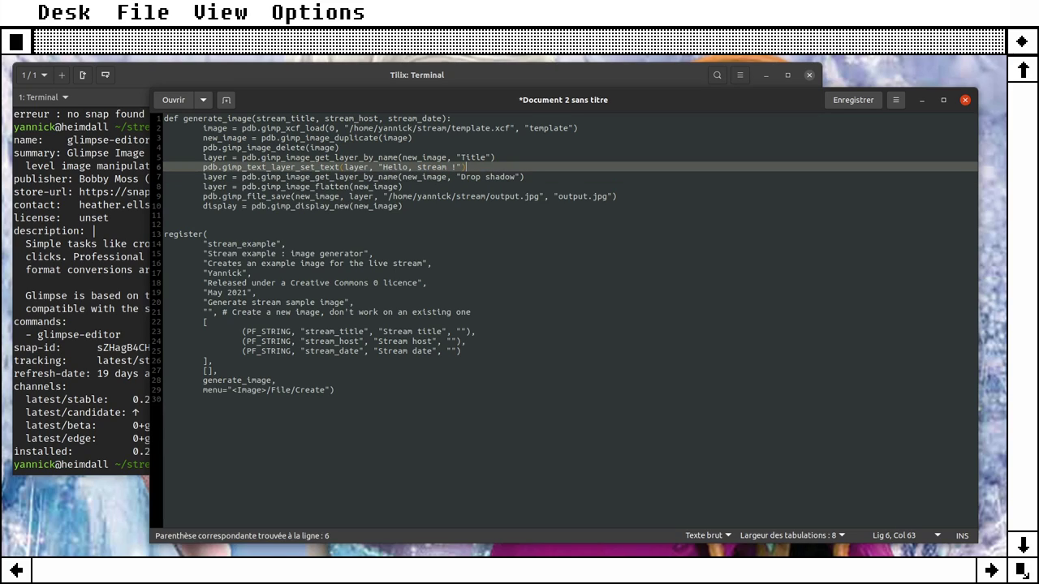
pyautogui.hotkey('shift', 'Home')
pyautogui.hotkey('ctrl', 'c')
pyautogui.press('Down')
pyautogui.press('End')
pyautogui.press('Return')
pyautogui.hotkey('ctrl', 'v')
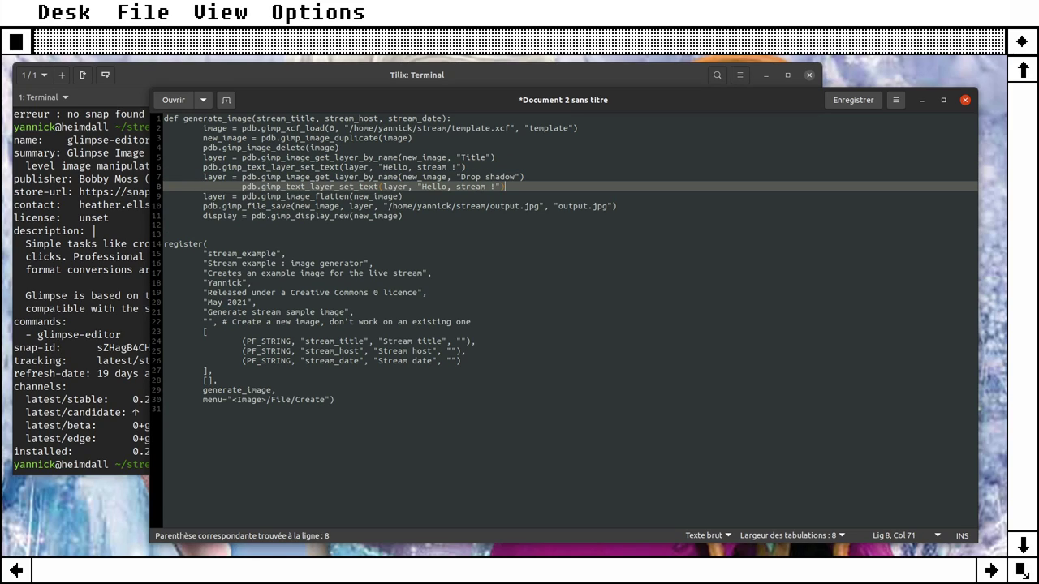
pyautogui.press('Up')
pyautogui.press('End')
pyautogui.press('Delete')
pyautogui.press('Return')
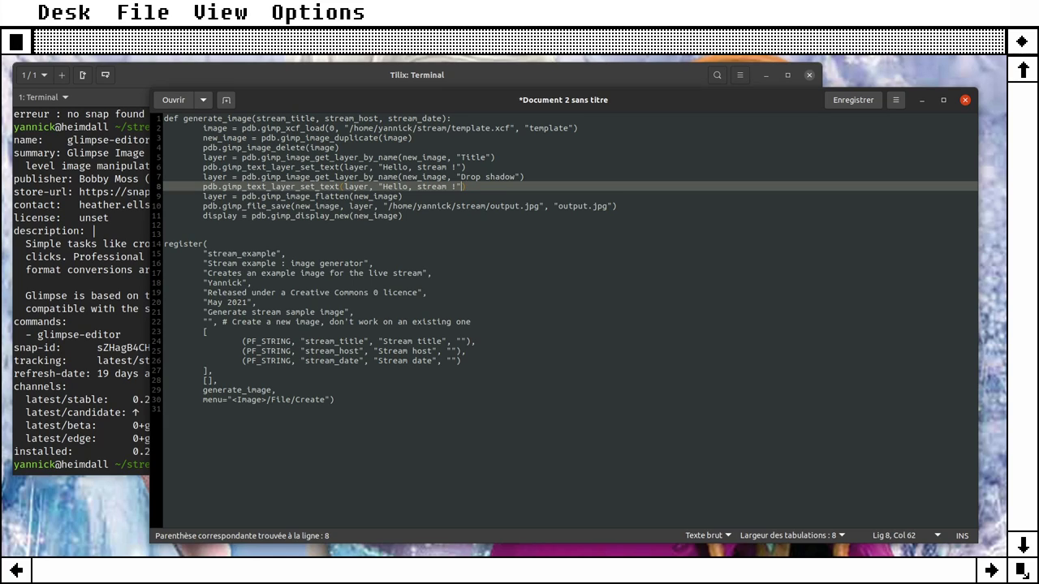
# Step: Replace the 'Hello, stream !' placeholder with stream_title in both set_text lines
pyautogui.press('Up')
pyautogui.press('Up')
pyautogui.press('End')
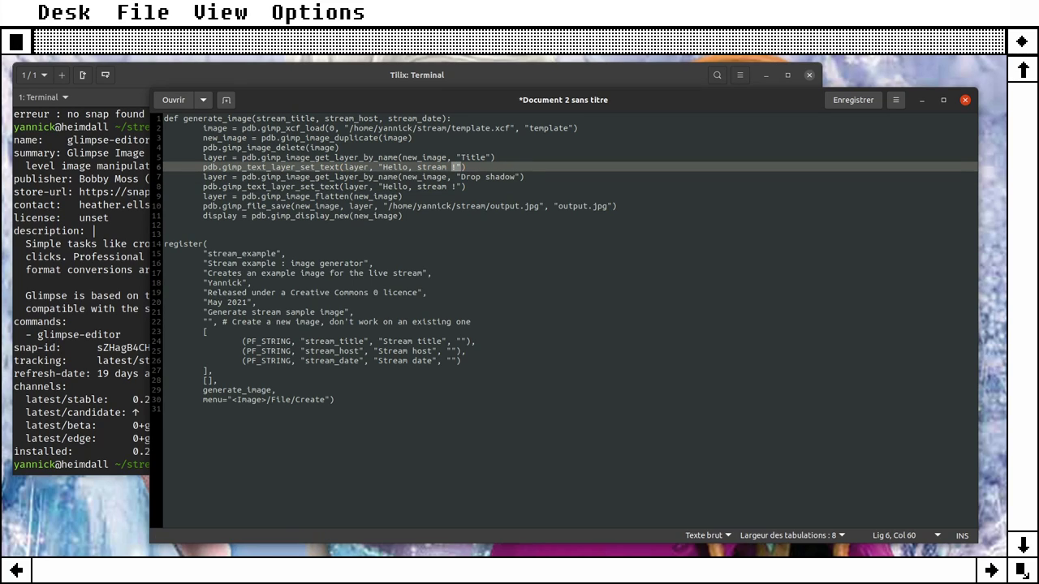
pyautogui.hotkey('ctrl', 'shift', 'Left')
pyautogui.hotkey('ctrl', 'shift', 'Left')
pyautogui.hotkey('ctrl', 'shift', 'Left')
pyautogui.hotkey('ctrl', 'shift', 'Left')
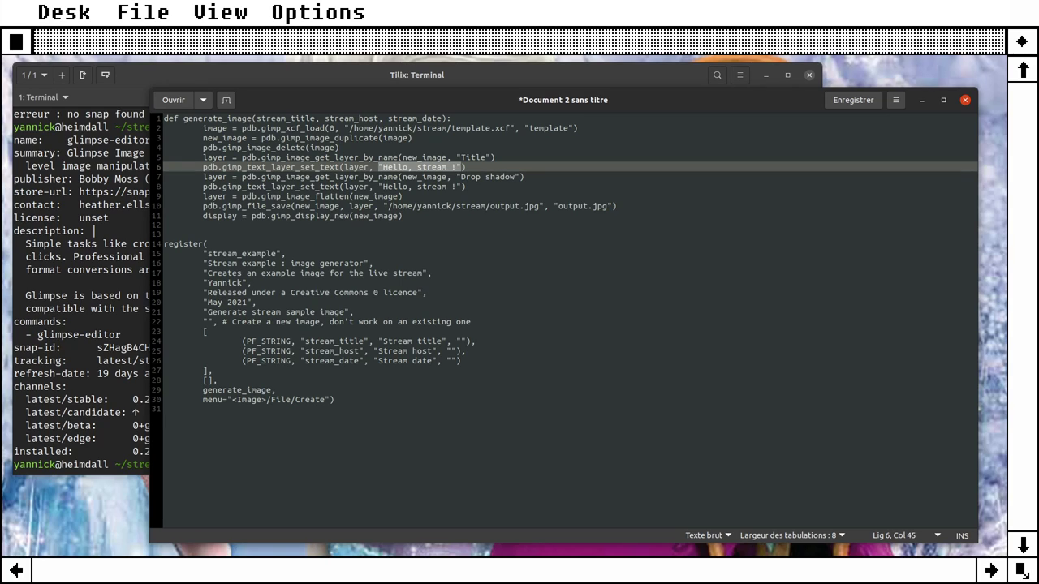
pyautogui.write('stream_title')
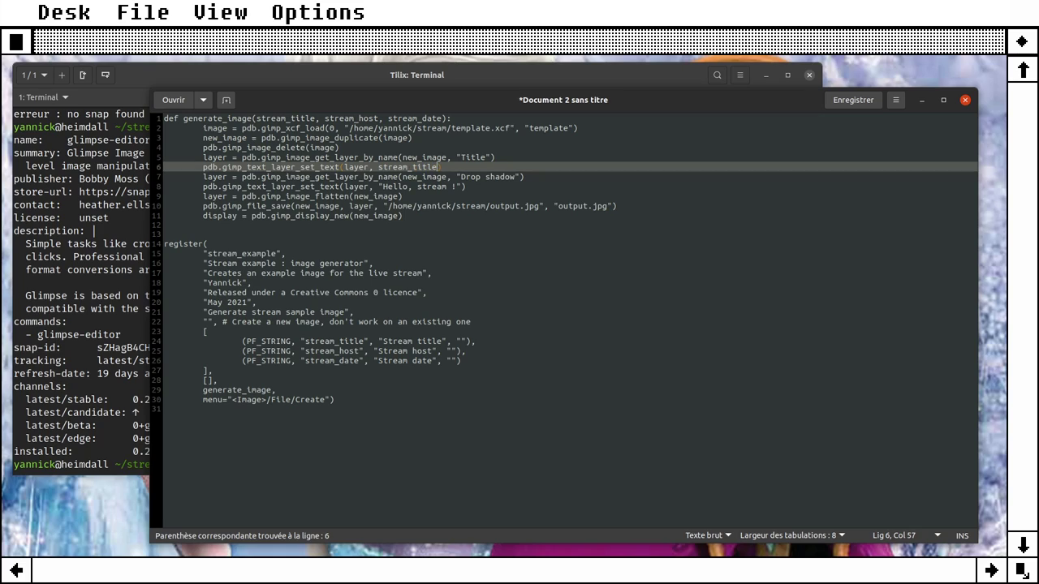
pyautogui.press('Down')
pyautogui.press('Down')
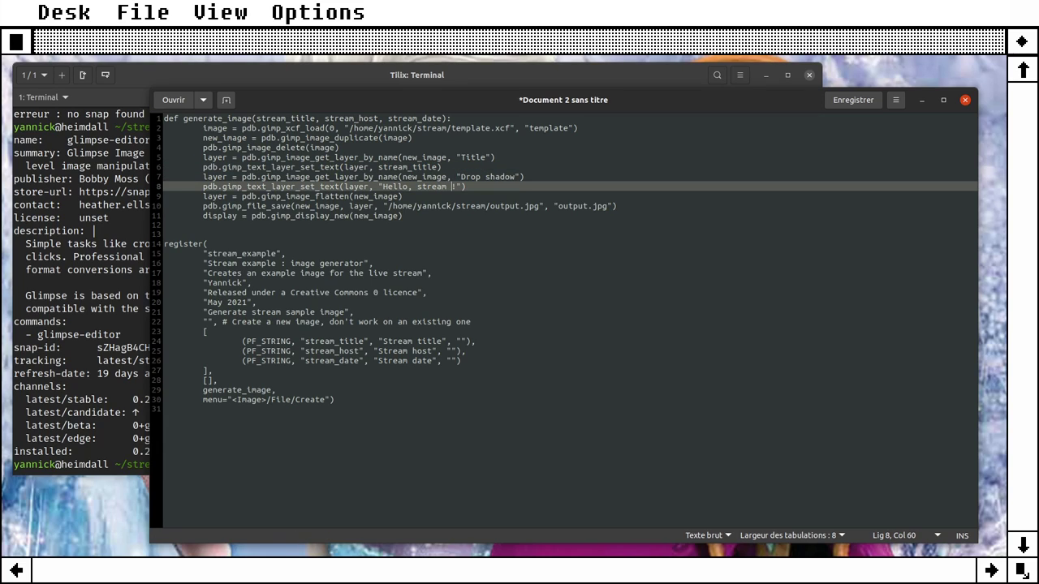
pyautogui.hotkey('shift', 'Left')
pyautogui.hotkey('shift', 'Left')
pyautogui.hotkey('shift', 'Left')
pyautogui.hotkey('shift', 'Left')
pyautogui.hotkey('shift', 'Left')
pyautogui.hotkey('shift', 'Left')
pyautogui.hotkey('shift', 'Left')
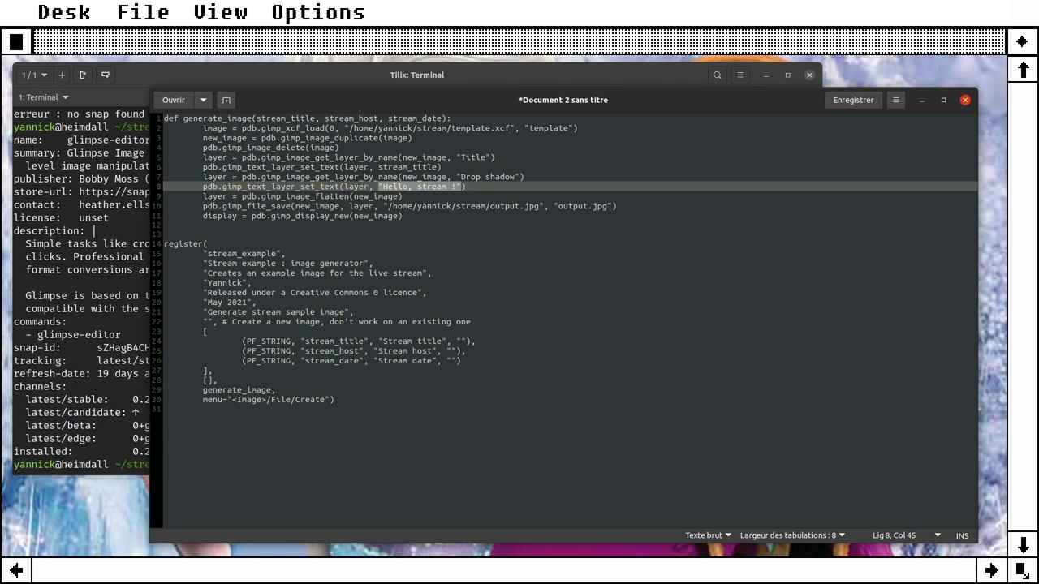
pyautogui.hotkey('ctrl', 'v')
# Step: Check stream_title in the function signature and plug-in registration
pyautogui.doubleClick(298, 118)
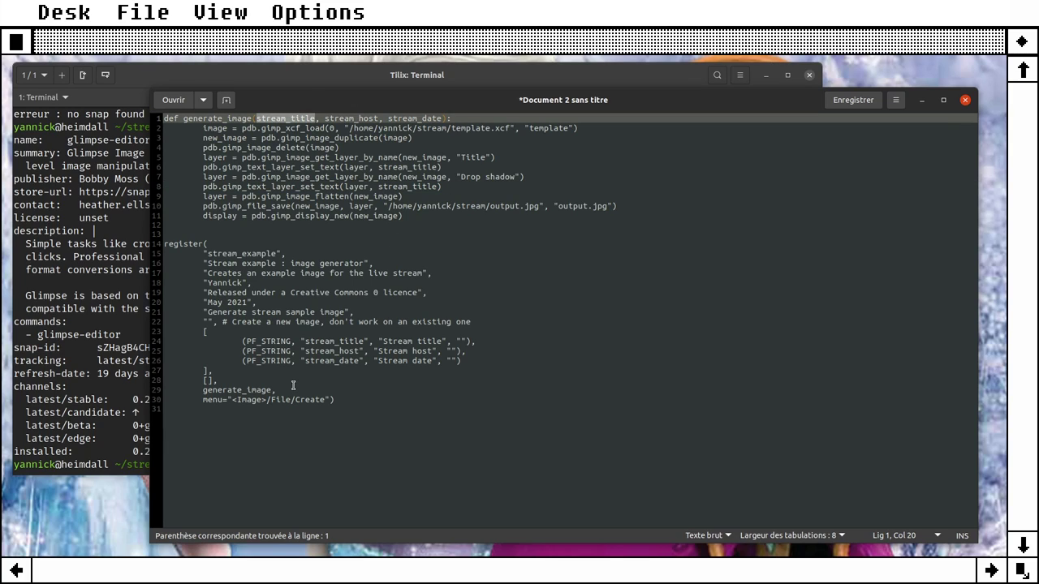
pyautogui.doubleClick(252, 392)
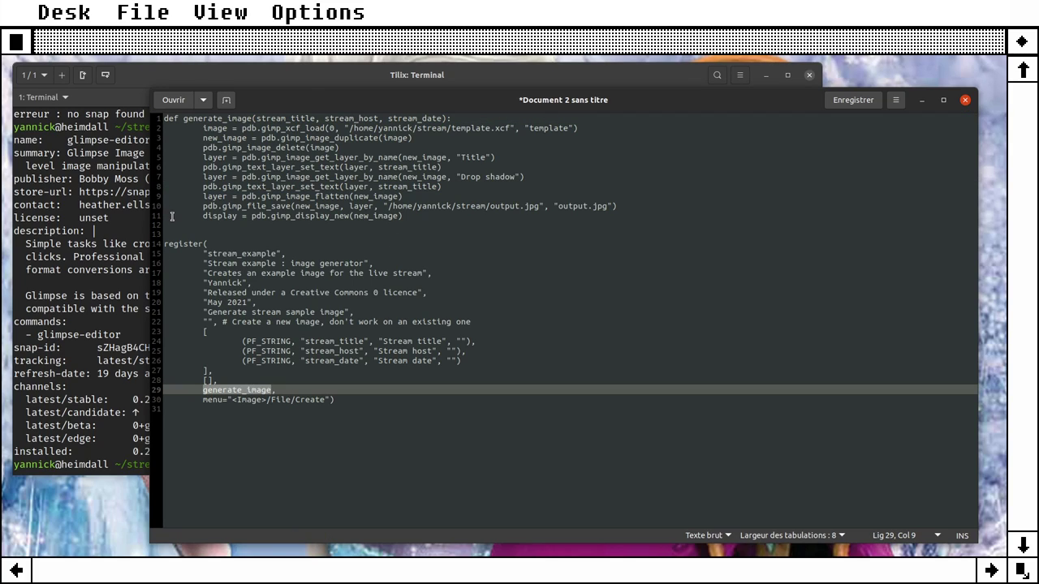
pyautogui.doubleClick(363, 341)
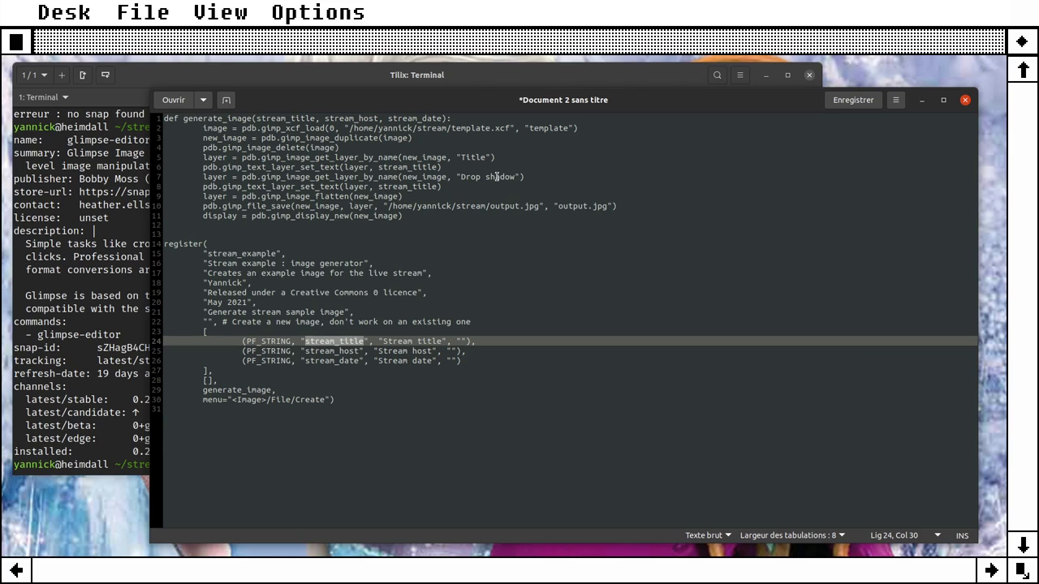
pyautogui.click(398, 177)
pyautogui.press('Down')
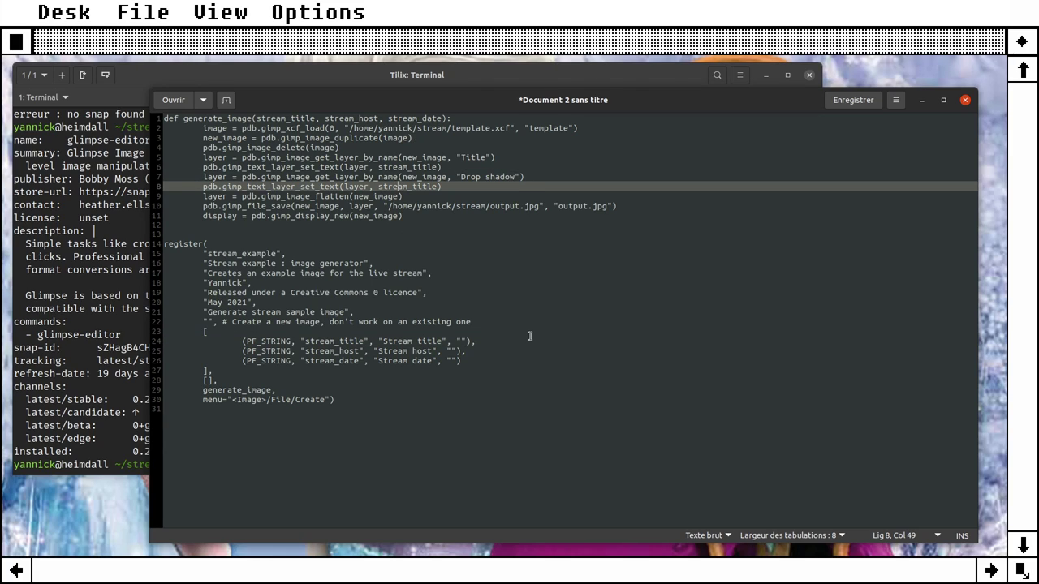
# Step: Add the comments '# Load the template' and '# Duplicate the template' to generate_image
pyautogui.press('Up')
pyautogui.press('Up')
pyautogui.press('Up')
pyautogui.press('Up')
pyautogui.press('Up')
pyautogui.press('Up')
pyautogui.press('Up')
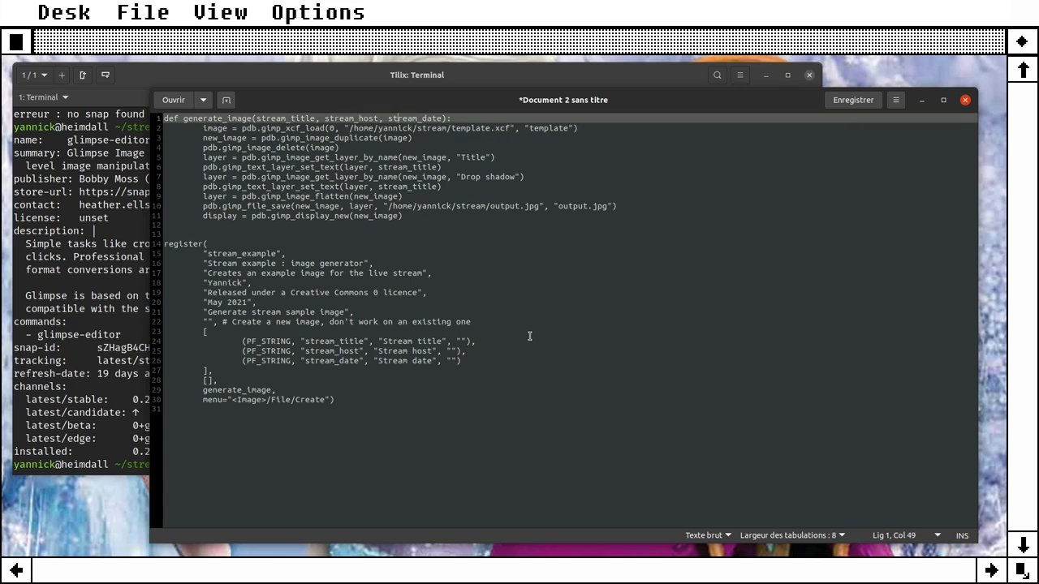
pyautogui.press('End')
pyautogui.press('Return')
pyautogui.press('Tab')
pyautogui.write('# Loa')
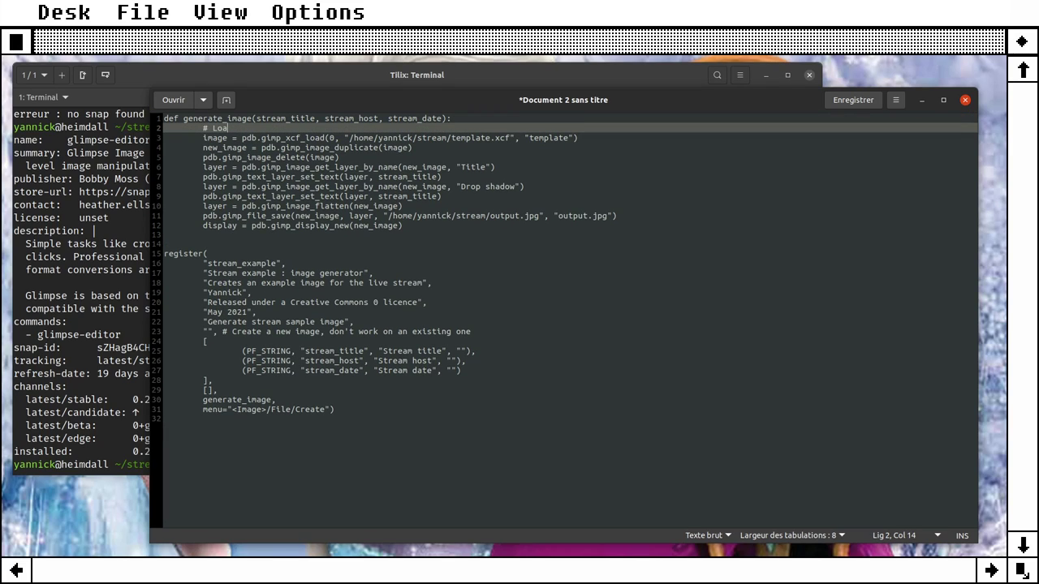
pyautogui.write('d the templ')
pyautogui.write('ate')
pyautogui.press('Down')
pyautogui.press('End')
pyautogui.press('Return')
# Step: Add a docstring under the def line saying it generates the sample image
pyautogui.press('Return')
pyautogui.press('Tab')
pyautogui.write('# ')
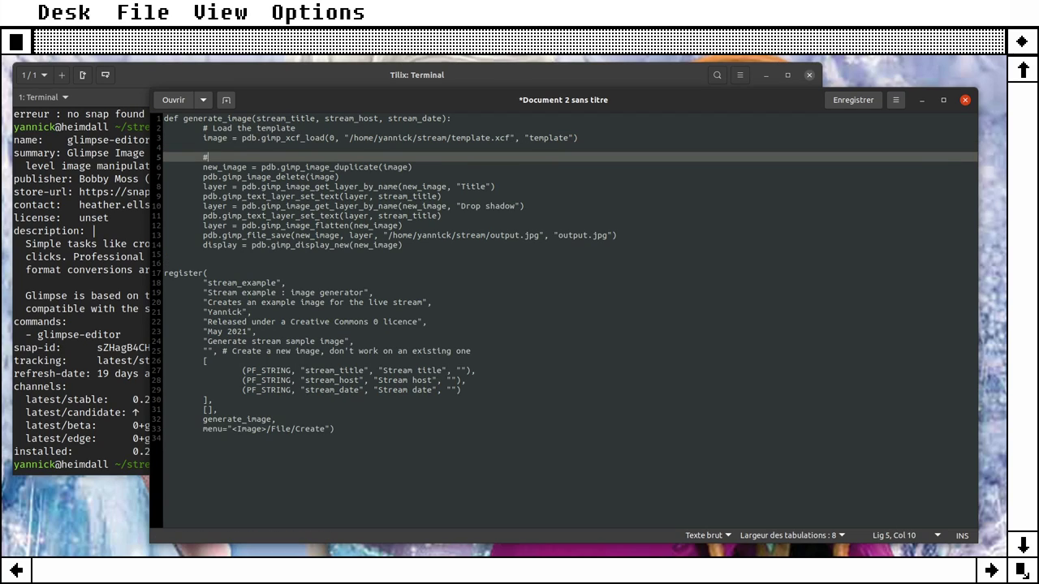
pyautogui.write('Duplicate th')
pyautogui.write('e tem')
pyautogui.write('ple')
pyautogui.press('BackSpace')
pyautogui.press('BackSpace')
pyautogui.write('te')
pyautogui.press('Up')
pyautogui.press('Up')
pyautogui.press('Up')
pyautogui.press('End')
pyautogui.press('Return')
pyautogui.write('" Ge')
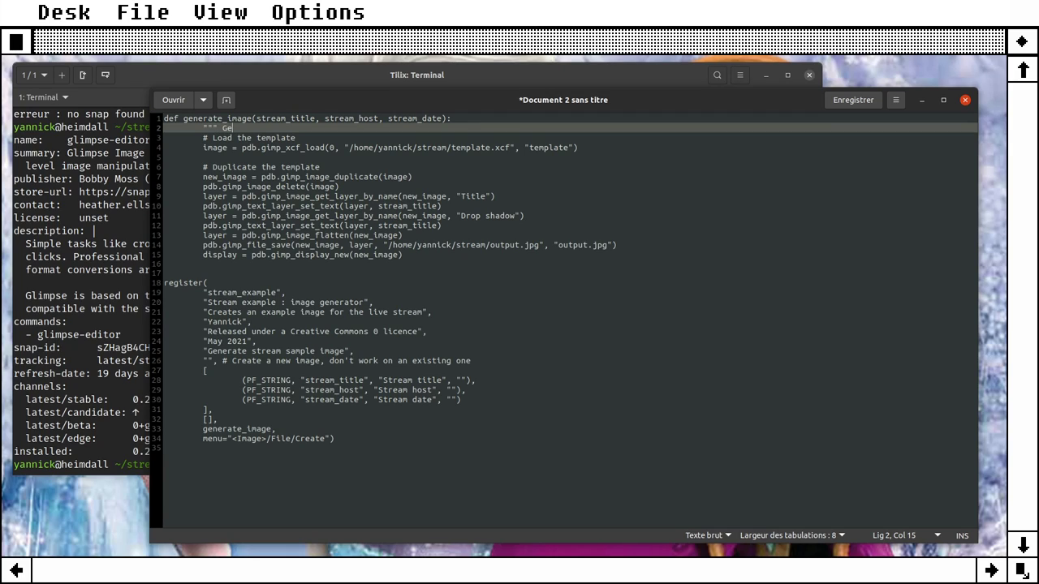
pyautogui.write('nerate the ')
pyautogui.write('sample image f')
pyautogui.write('rom pa')
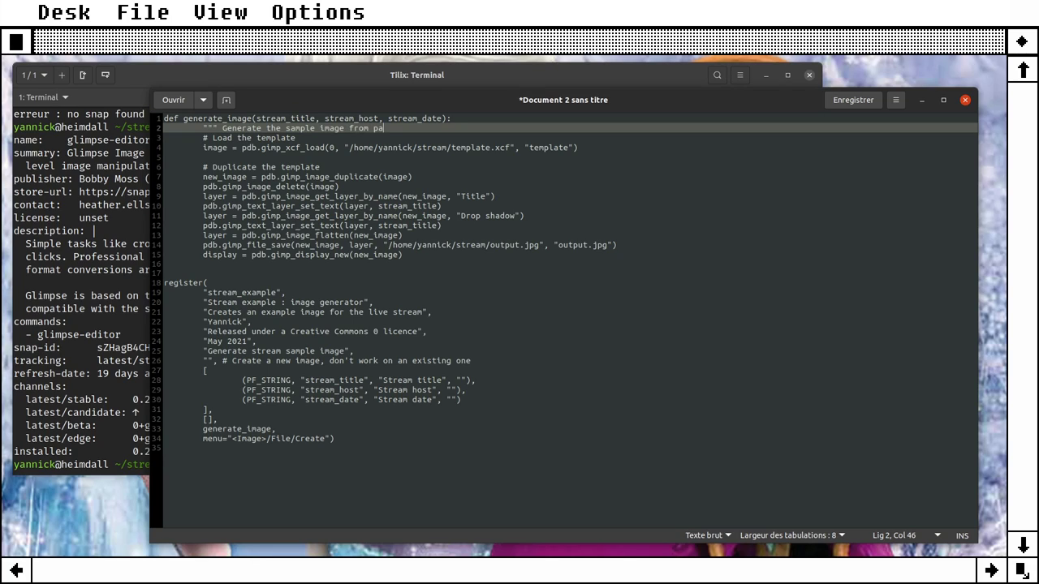
pyautogui.write('rameter')
pyautogui.doubleClick(358, 129)
pyautogui.write('using')
pyautogui.write('"""')
pyautogui.press('Return')
# Step: Add a '# Close template' comment above the delete call
pyautogui.press('Down')
pyautogui.press('Down')
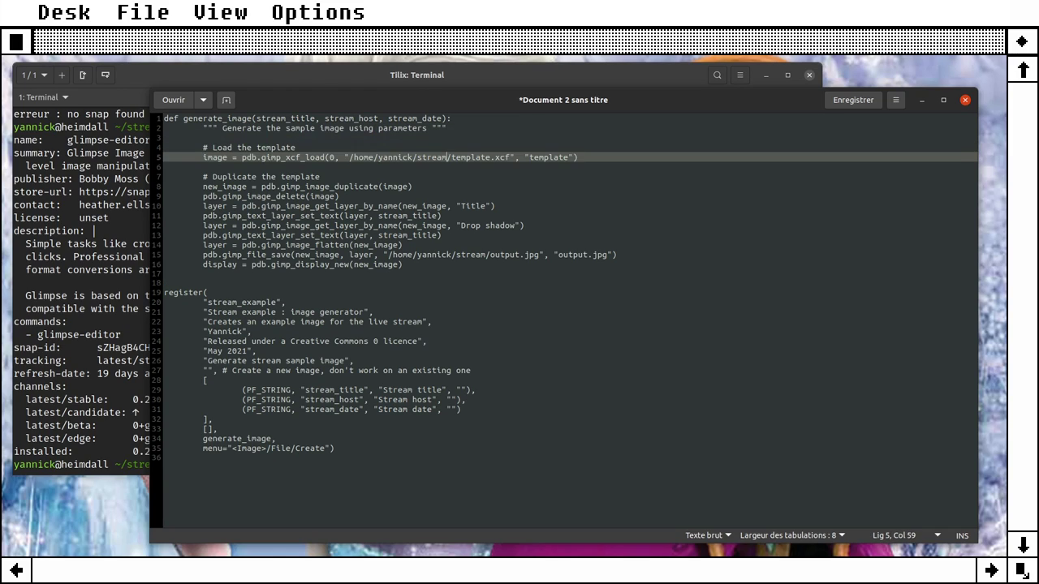
pyautogui.press('Down')
pyautogui.press('Down')
pyautogui.press('Down')
pyautogui.press('End')
pyautogui.press('Return')
pyautogui.press('Return')
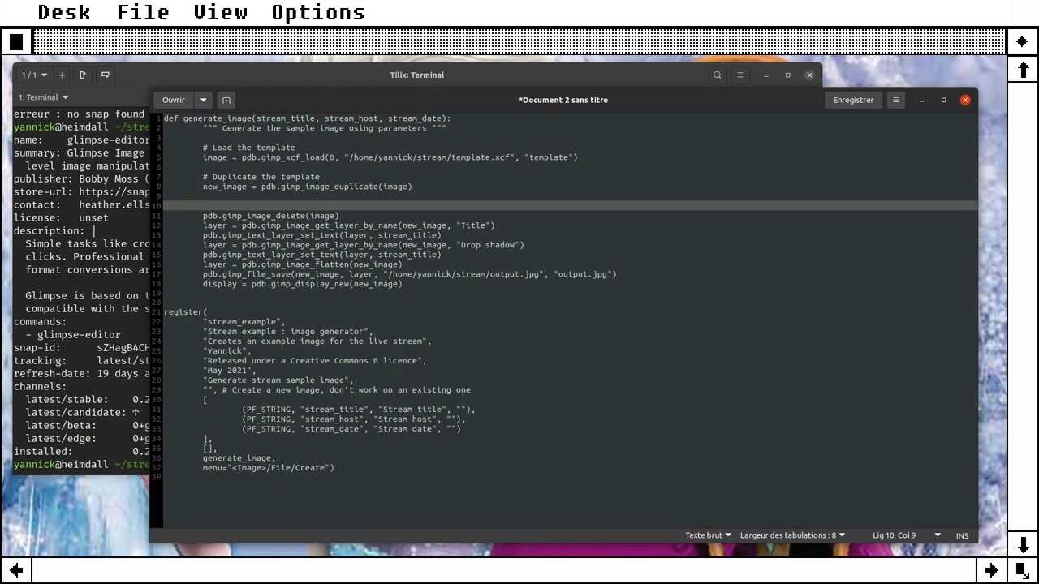
pyautogui.write('# C')
pyautogui.write('lose d')
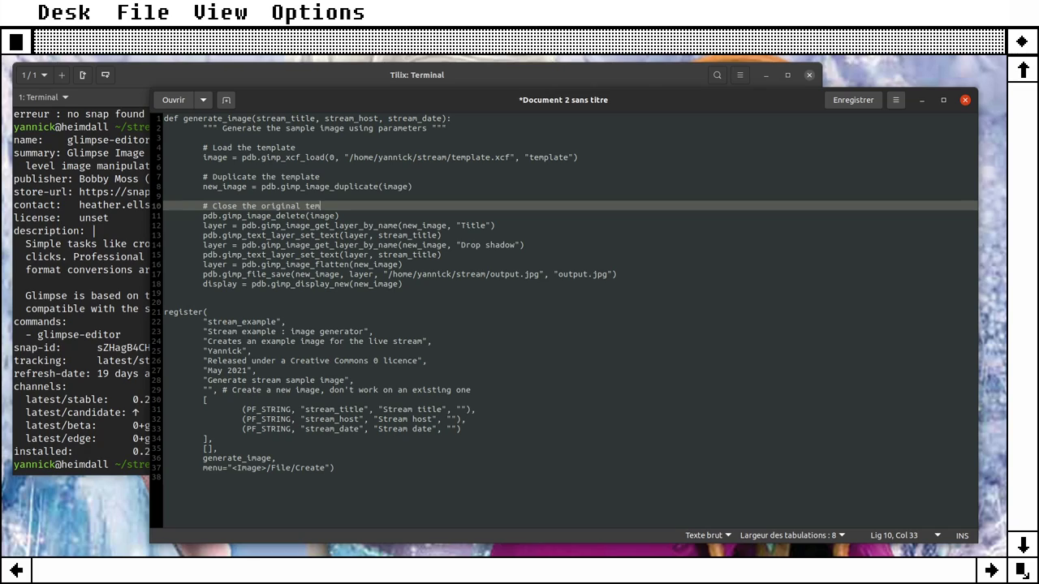
pyautogui.write('plate')
# Step: Add a comment about finding the drop shadow layer and changing its text
pyautogui.press('Down')
pyautogui.press('End')
pyautogui.press('Return')
pyautogui.press('Return')
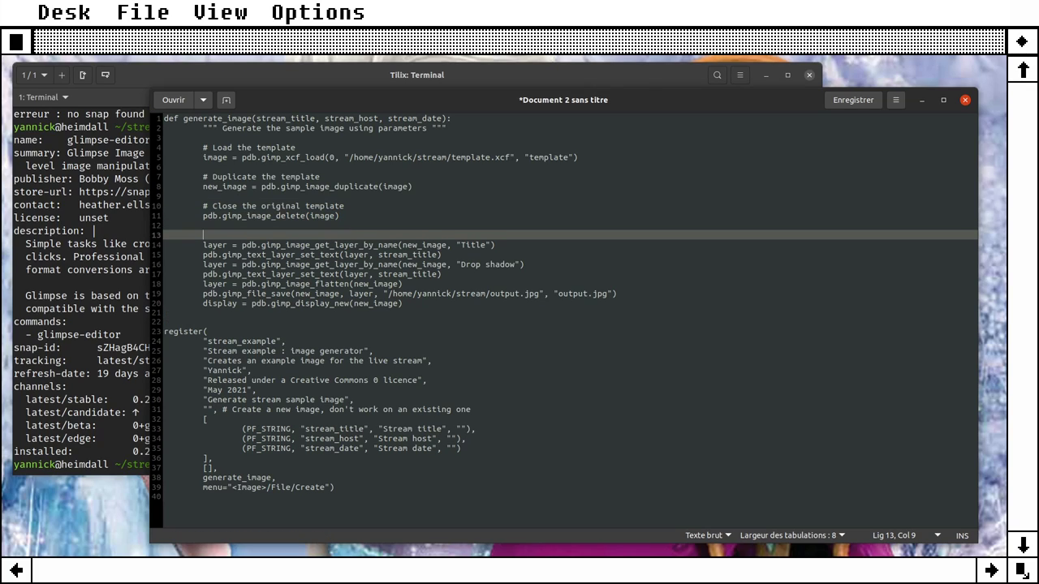
pyautogui.write('# Find the')
pyautogui.press('BackSpace')
pyautogui.press('BackSpace')
pyautogui.press('BackSpace')
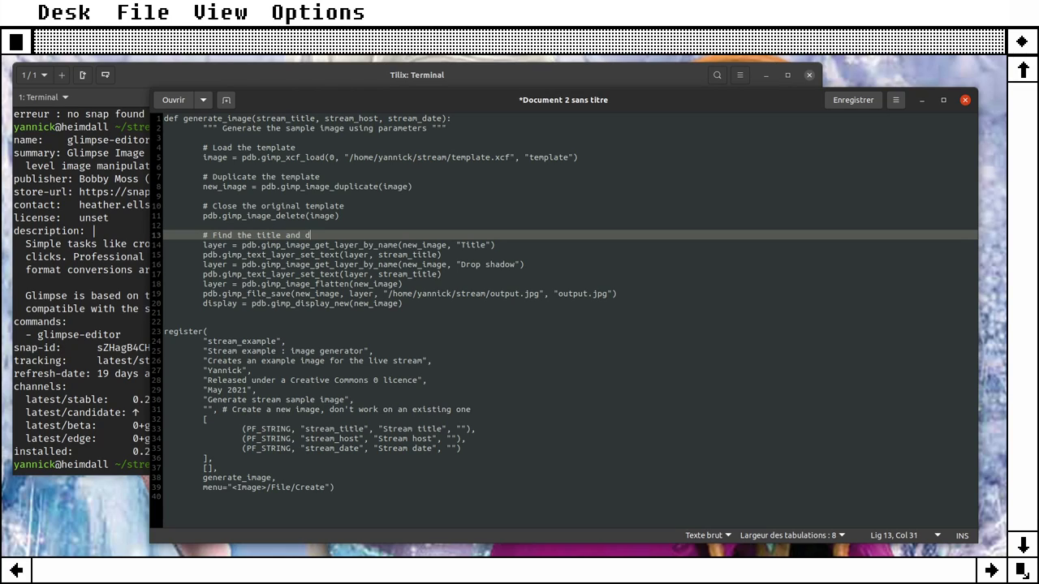
pyautogui.write('rop shadow ')
pyautogui.write('lay')
pyautogui.press('Down')
pyautogui.press('Down')
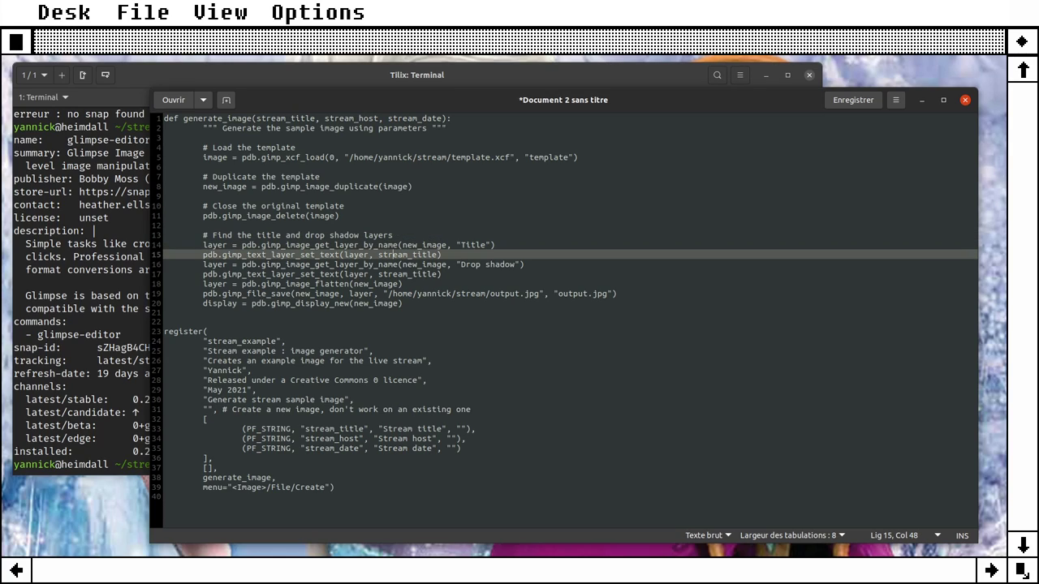
pyautogui.press('Up')
pyautogui.press('Up')
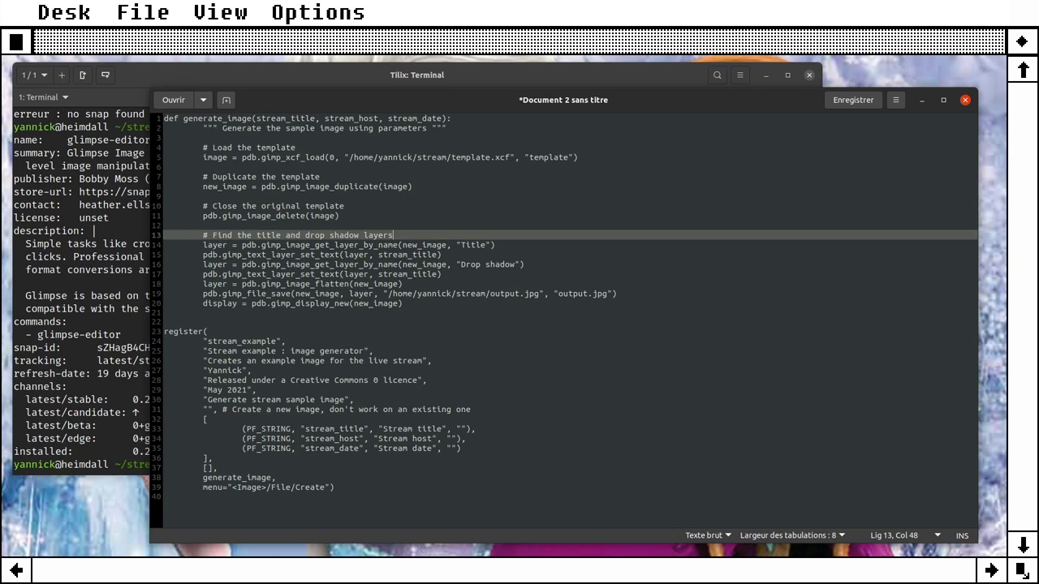
pyautogui.write('change t')
# Step: Add comments for flattening the image and saving it as jpeg
pyautogui.press('Down')
pyautogui.press('Down')
pyautogui.press('Down')
pyautogui.press('Down')
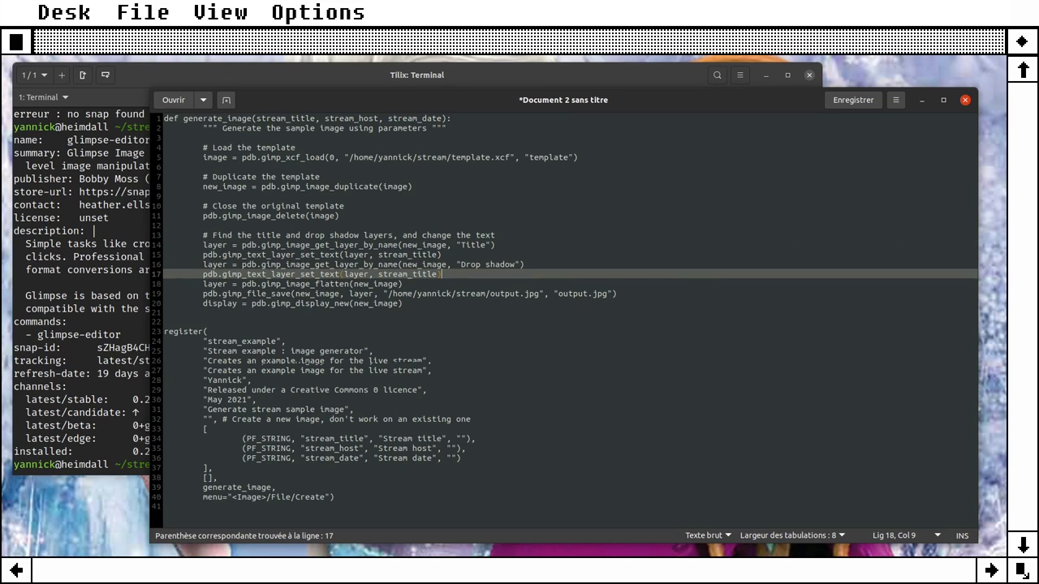
pyautogui.press('Return')
pyautogui.press('Return')
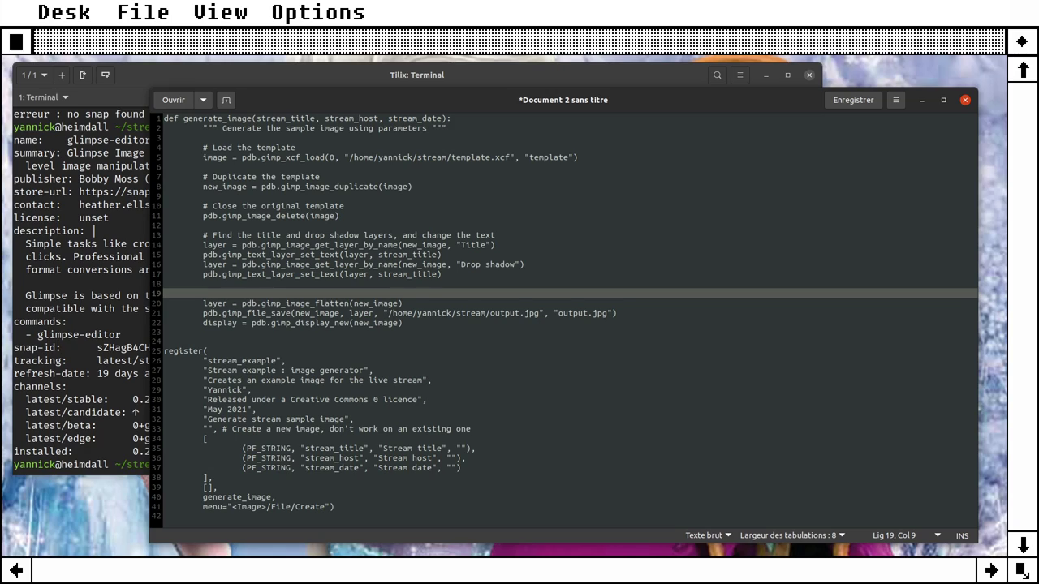
pyautogui.write('# Fla')
pyautogui.write('tten the ima')
pyautogui.write('ge')
pyautogui.press('Down')
pyautogui.press('End')
# Step: Comment the display call and open a blank line after the drop shadow code
pyautogui.press('Return')
pyautogui.press('Return')
pyautogui.write('#')
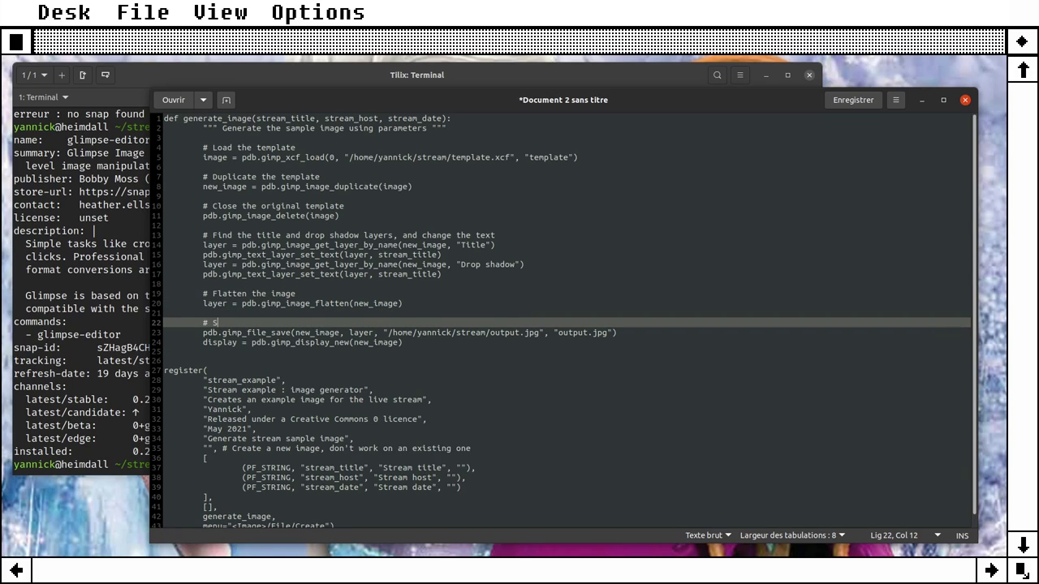
pyautogui.write('gef')
pyautogui.write('p')
pyautogui.write('g')
pyautogui.press('Down')
pyautogui.press('End')
pyautogui.press('Return')
pyautogui.press('Return')
pyautogui.write('# ')
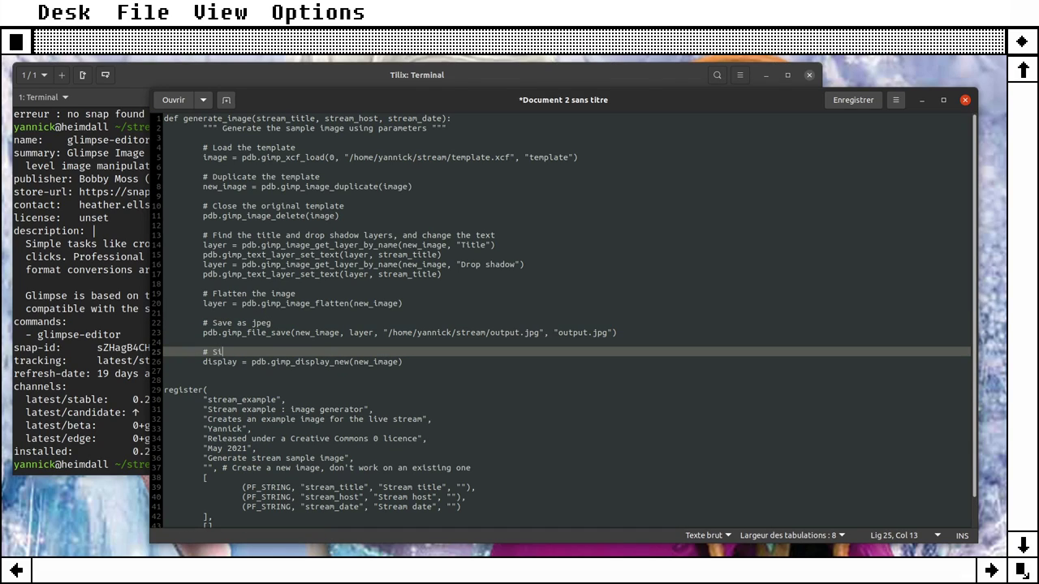
pyautogui.write('spla')
pyautogui.write('j')
pyautogui.press('Up')
pyautogui.press('Up')
pyautogui.press('Up')
pyautogui.press('Up')
pyautogui.press('Up')
pyautogui.press('Up')
pyautogui.press('Up')
pyautogui.press('End')
pyautogui.press('Return')
pyautogui.press('Return')
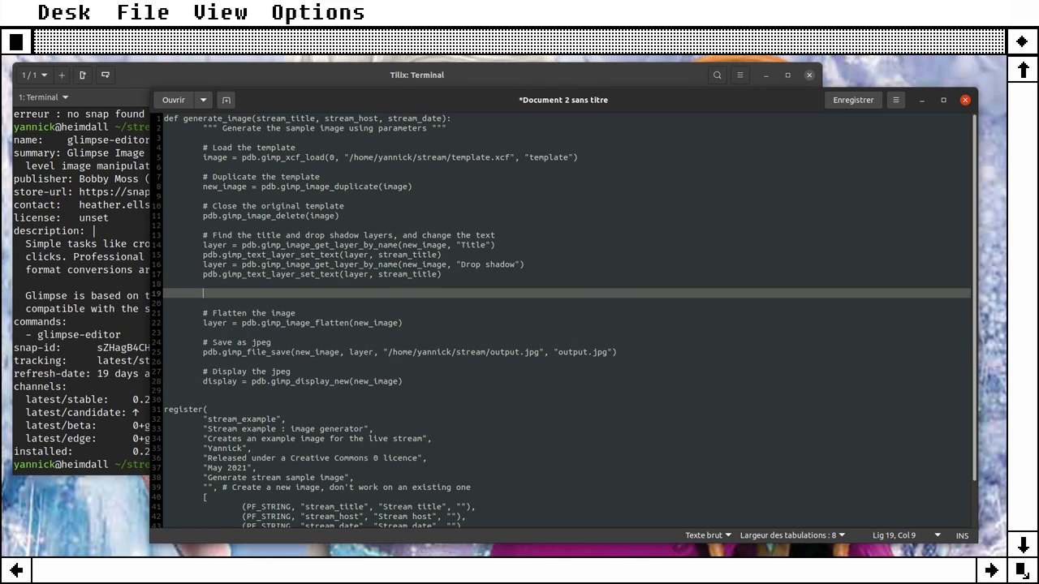
# Step: Add a host comment and a copied layer lookup for the 'Host' layer
pyautogui.write('# Fi')
pyautogui.write('host layer and change the t')
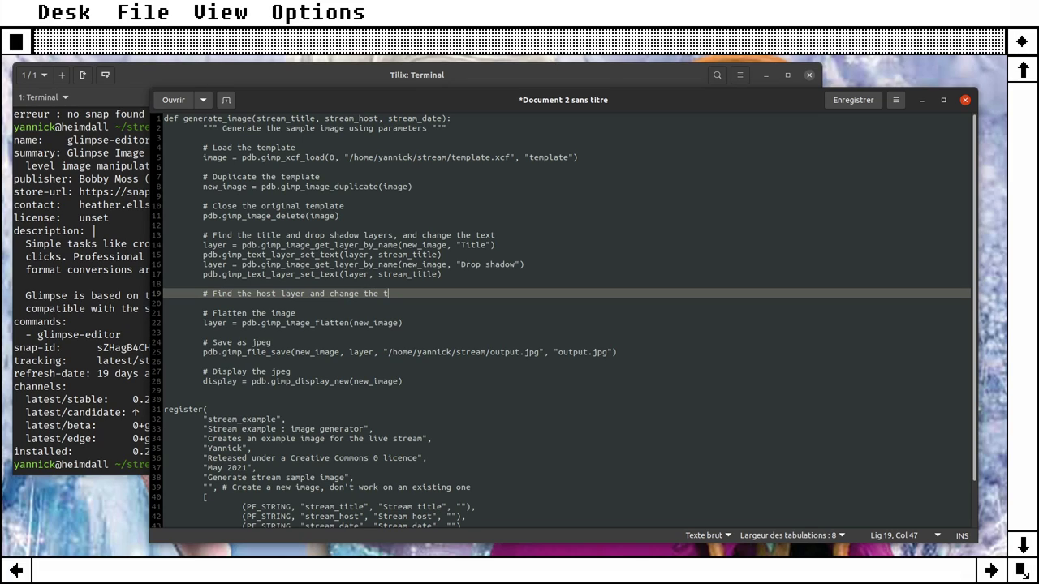
pyautogui.write('ext')
pyautogui.press('Return')
pyautogui.press('Up')
pyautogui.press('Up')
pyautogui.press('Up')
pyautogui.press('Up')
pyautogui.press('Up')
pyautogui.press('Up')
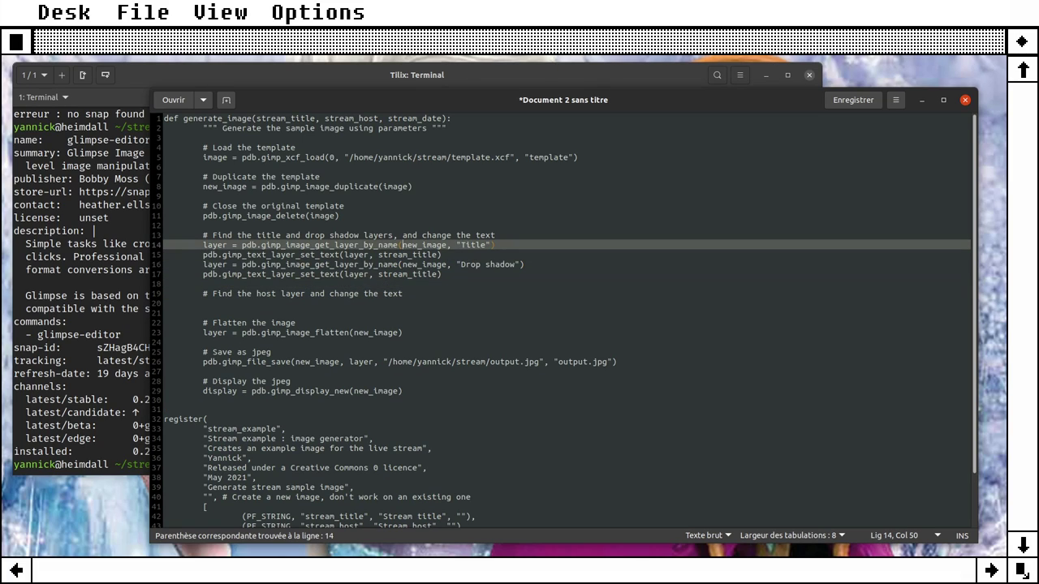
pyautogui.press('Down')
pyautogui.press('Down')
pyautogui.press('Down')
pyautogui.press('Down')
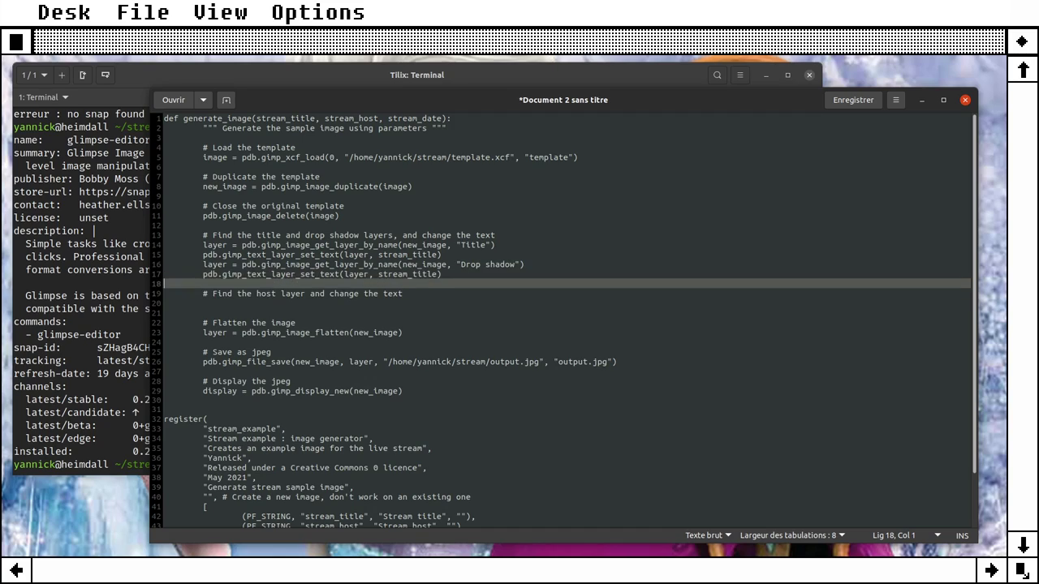
pyautogui.press('Down')
pyautogui.press('Down')
pyautogui.write('layer = pdb.gimp_image_get_layer_by_name(new_image, "Title") \tpdb.gimp_text_layer_set_text(layer, stream_title)')
pyautogui.press('Up')
pyautogui.press('Up')
pyautogui.press('End')
pyautogui.press('Left')
pyautogui.press('Left')
pyautogui.hotkey('ctrl', 'shift', 'Left')
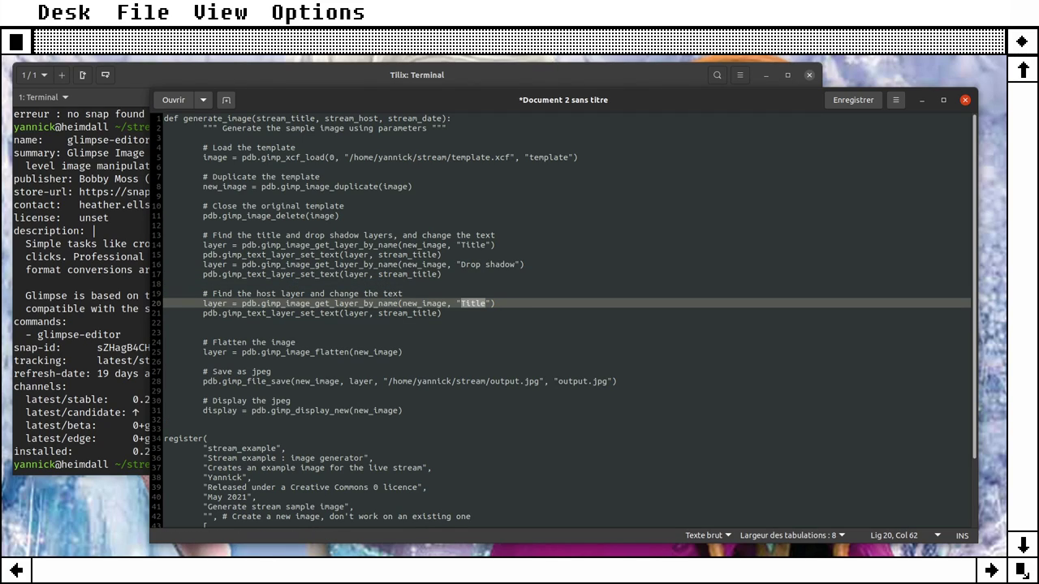
pyautogui.write('Host')
# Step: Set the Host layer text to f"Host : {stream_host}"
pyautogui.press('Down')
pyautogui.hotkey('ctrl', 'Left')
pyautogui.write('f')
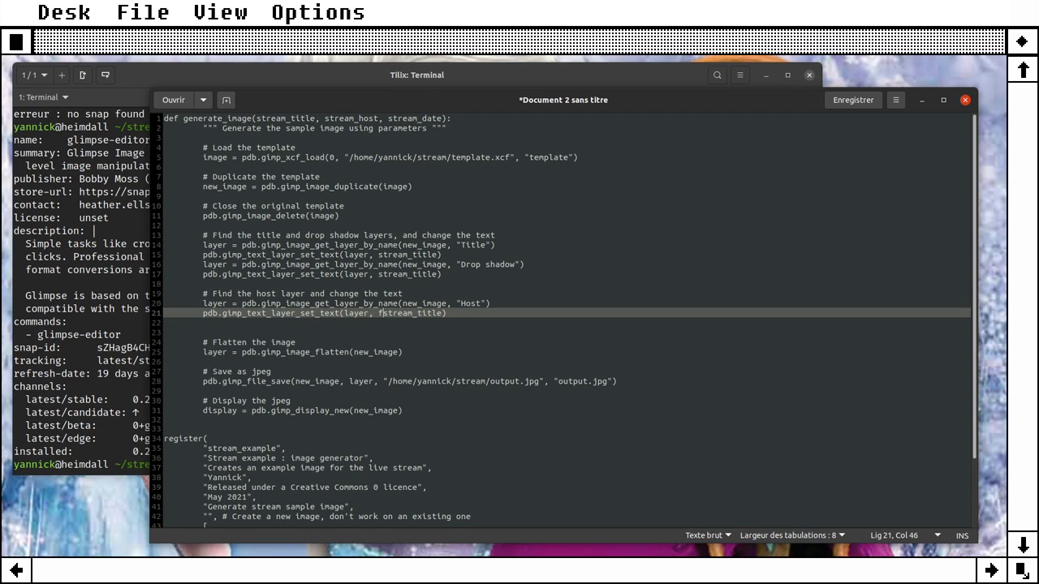
pyautogui.write('"{')
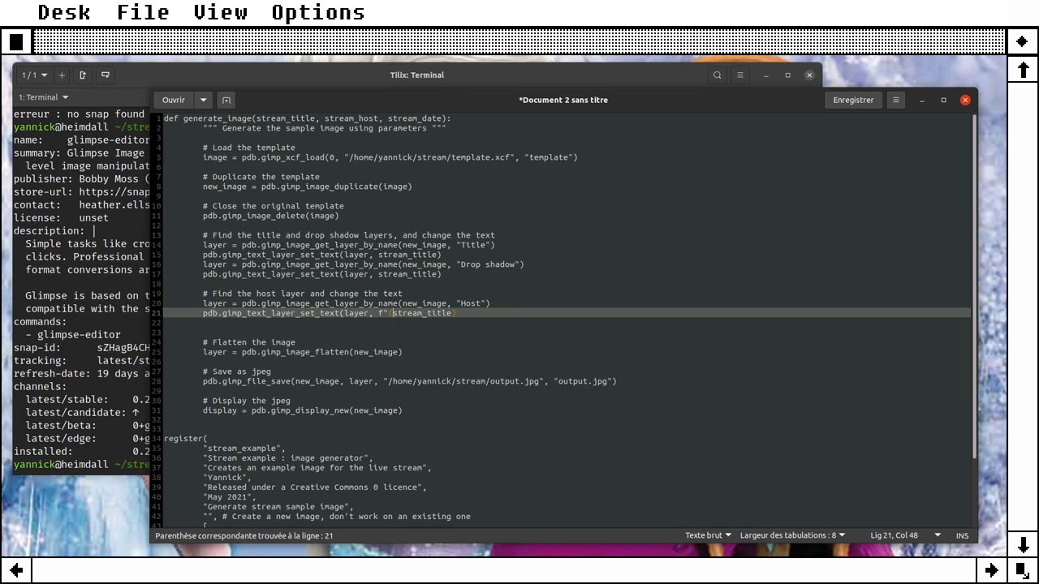
pyautogui.press('BackSpace')
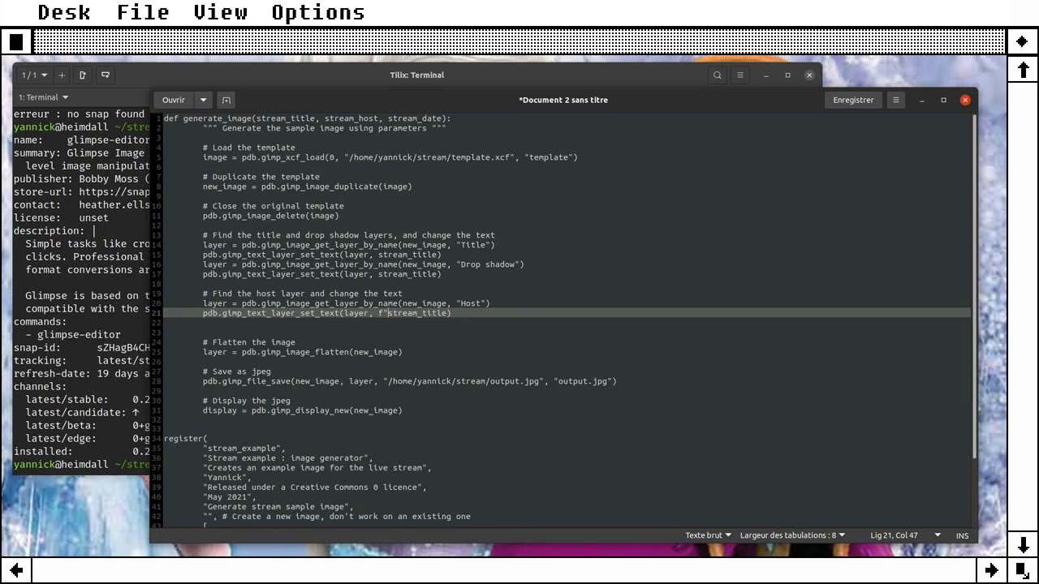
pyautogui.write('Host :')
pyautogui.hotkey('ctrl', 'shift', 'Right')
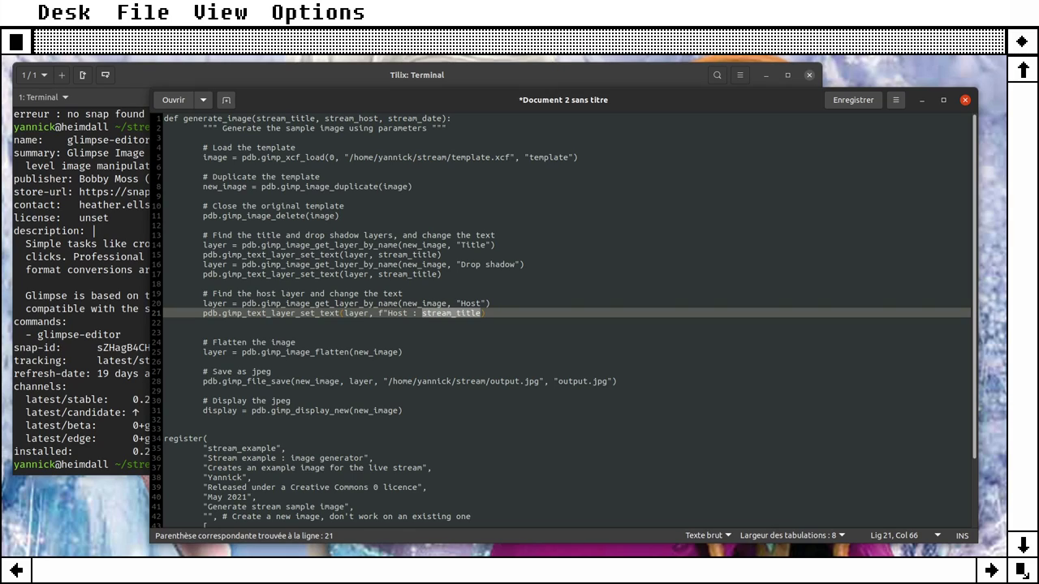
pyautogui.write('{')
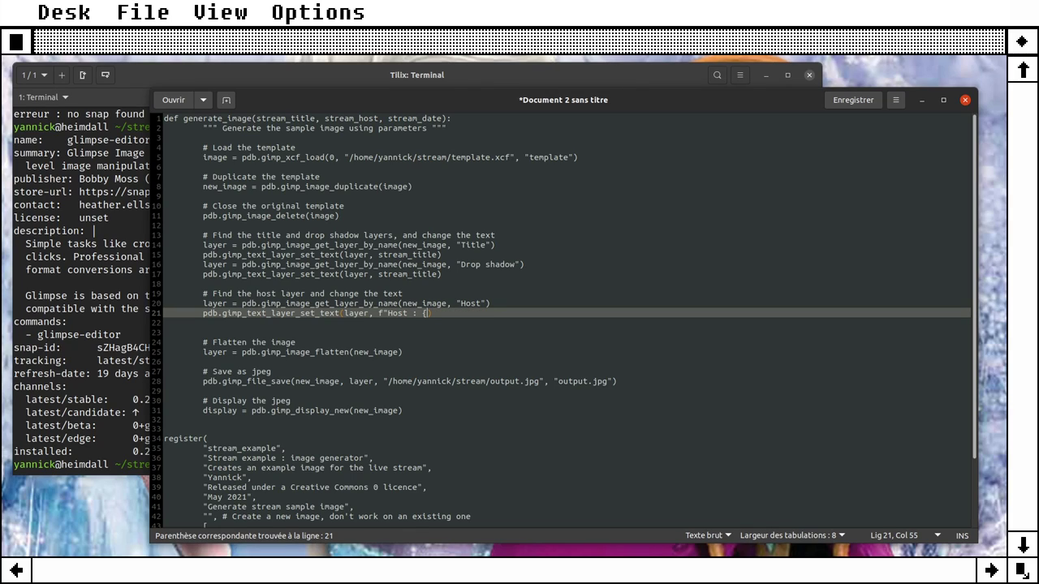
pyautogui.write('str')
pyautogui.write('eam_hos')
pyautogui.press('Down')
pyautogui.press('Down')
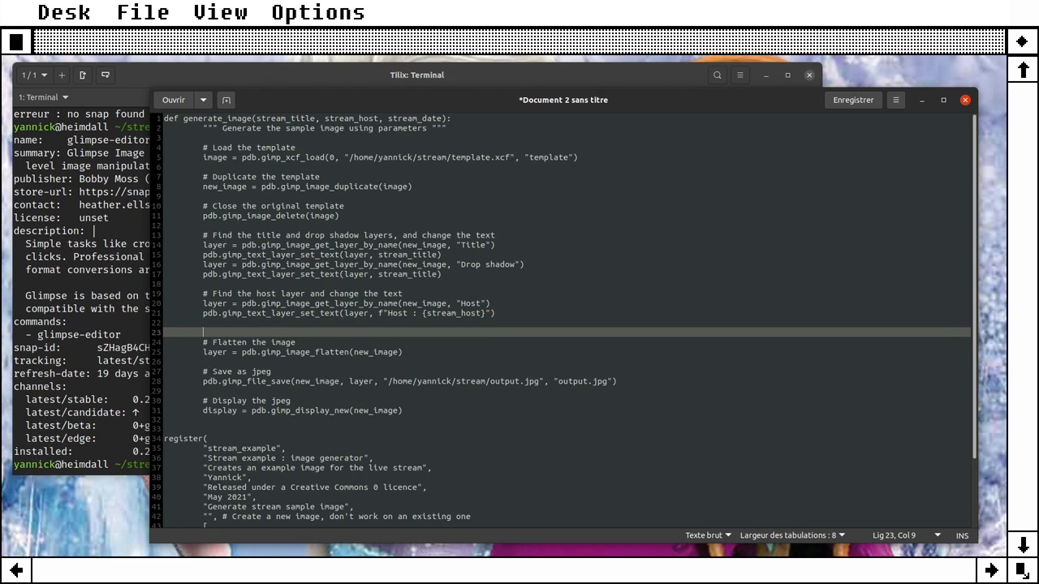
# Step: Duplicate the three-line host block below itself
pyautogui.press('Up')
pyautogui.press('Up')
pyautogui.press('Up')
pyautogui.press('Up')
pyautogui.press('End')
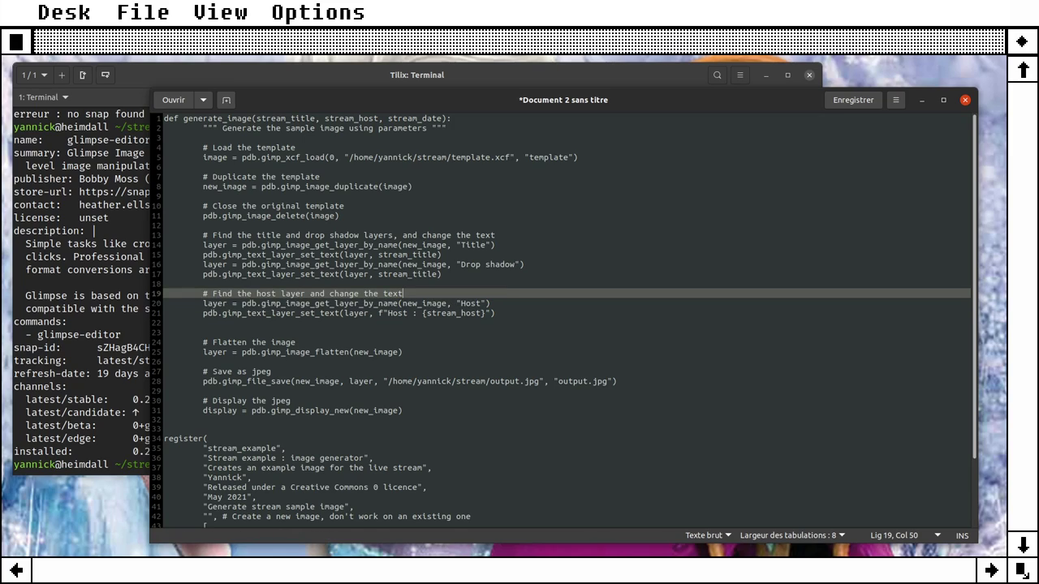
pyautogui.press('Home')
pyautogui.hotkey('shift', 'Down')
pyautogui.hotkey('shift', 'Down')
pyautogui.hotkey('shift', 'Down')
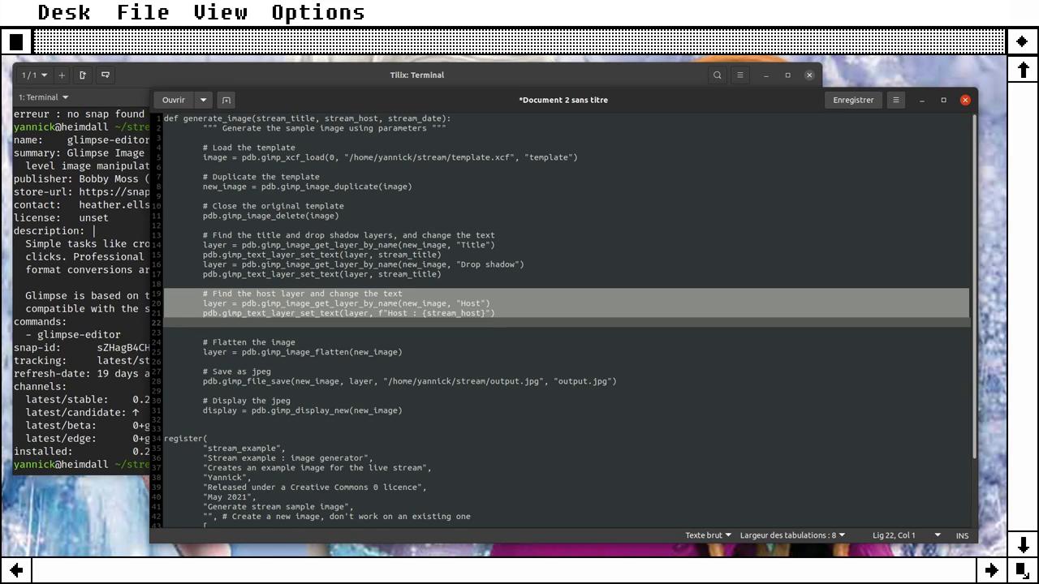
pyautogui.hotkey('ctrl', 'c')
pyautogui.press('Down')
pyautogui.hotkey('ctrl', 'v')
pyautogui.press('Up')
# Step: In the copy, change the comment to date and the layer name to 'Date'
pyautogui.press('Up')
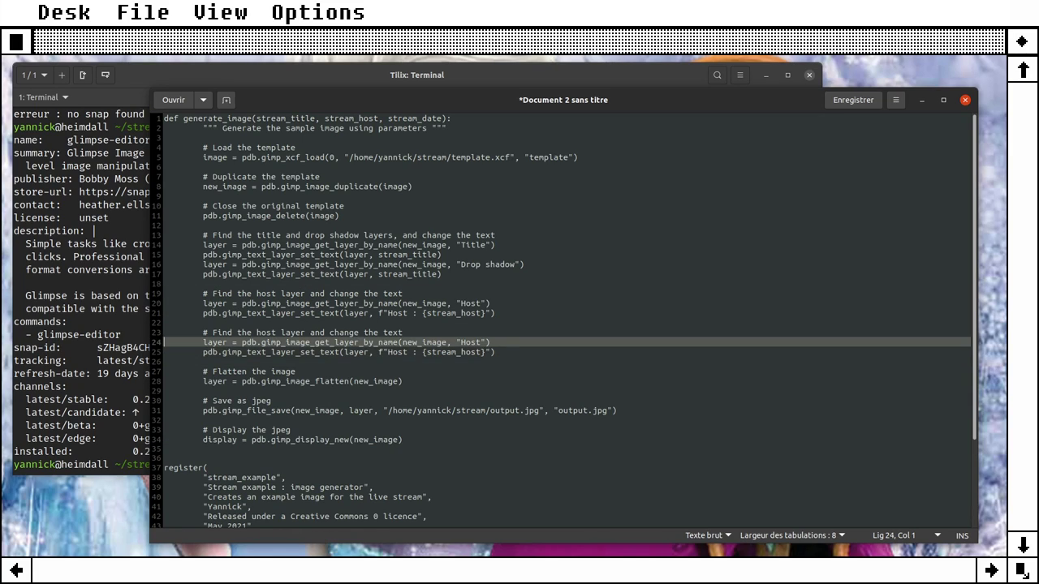
pyautogui.press('Up')
pyautogui.hotkey('ctrl', 'Right')
pyautogui.hotkey('ctrl', 'Right')
pyautogui.hotkey('ctrl', 'shift', 'Right')
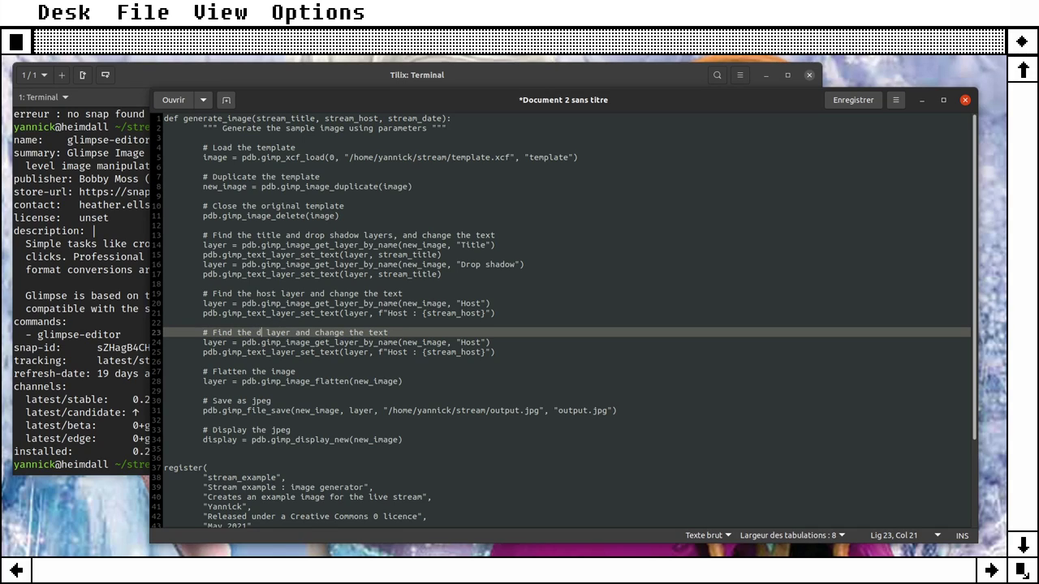
pyautogui.write('date')
pyautogui.press('Down')
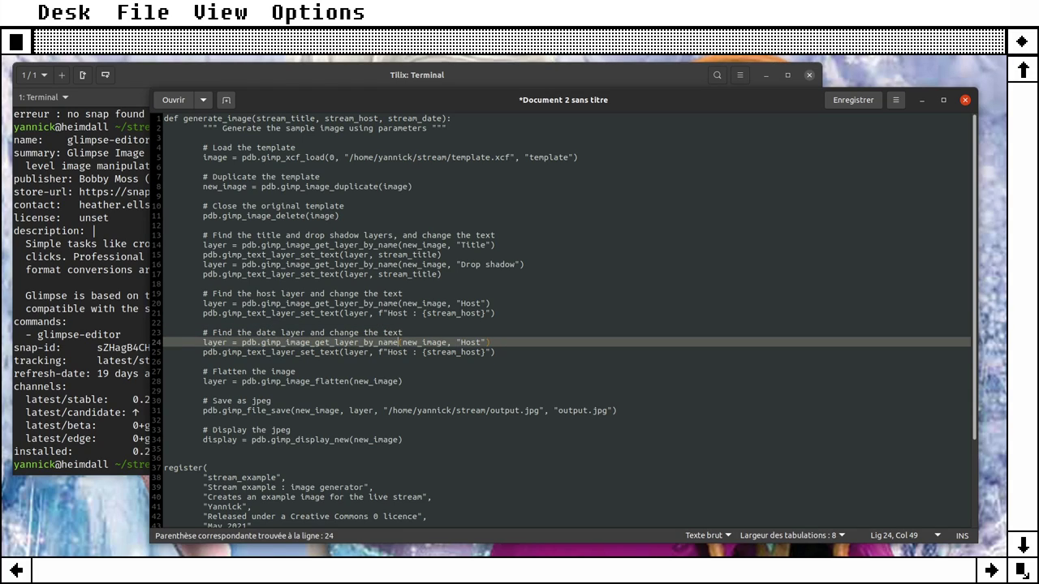
pyautogui.hotkey('ctrl', 'Right')
pyautogui.hotkey('ctrl', 'Right')
pyautogui.hotkey('ctrl', 'Right')
pyautogui.hotkey('ctrl', 'shift', 'Right')
pyautogui.write('Date')
# Step: Set the Date layer's text to stream_date
pyautogui.press('Down')
pyautogui.press('End')
pyautogui.press('Left')
pyautogui.press('Left')
pyautogui.press('Left')
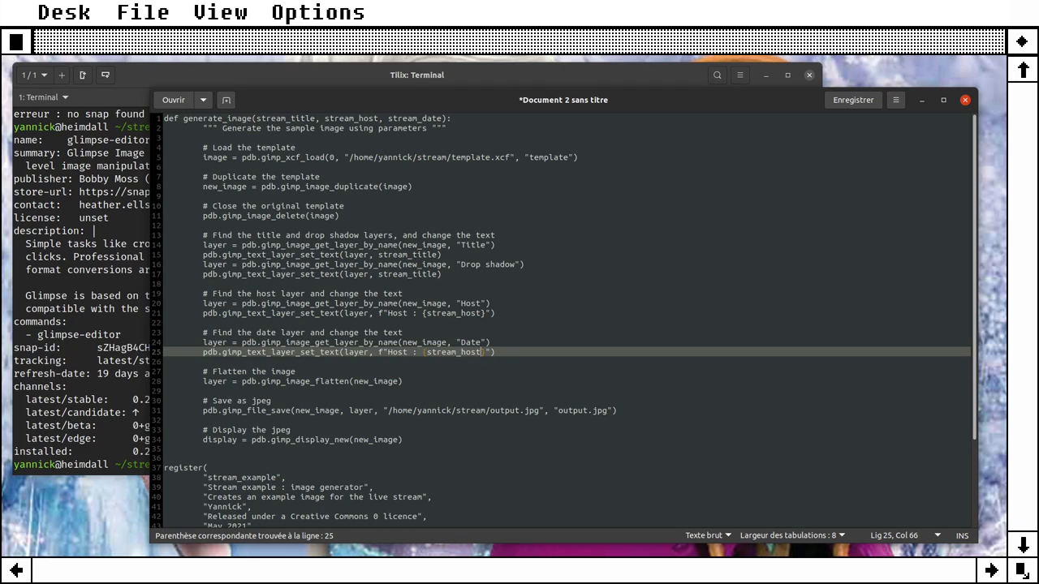
pyautogui.hotkey('ctrl', 'shift', 'Left')
pyautogui.hotkey('ctrl', 'shift', 'Left')
pyautogui.hotkey('ctrl', 'shift', 'Left')
pyautogui.hotkey('ctrl', 'shift', 'Left')
pyautogui.hotkey('ctrl', 'shift', 'Left')
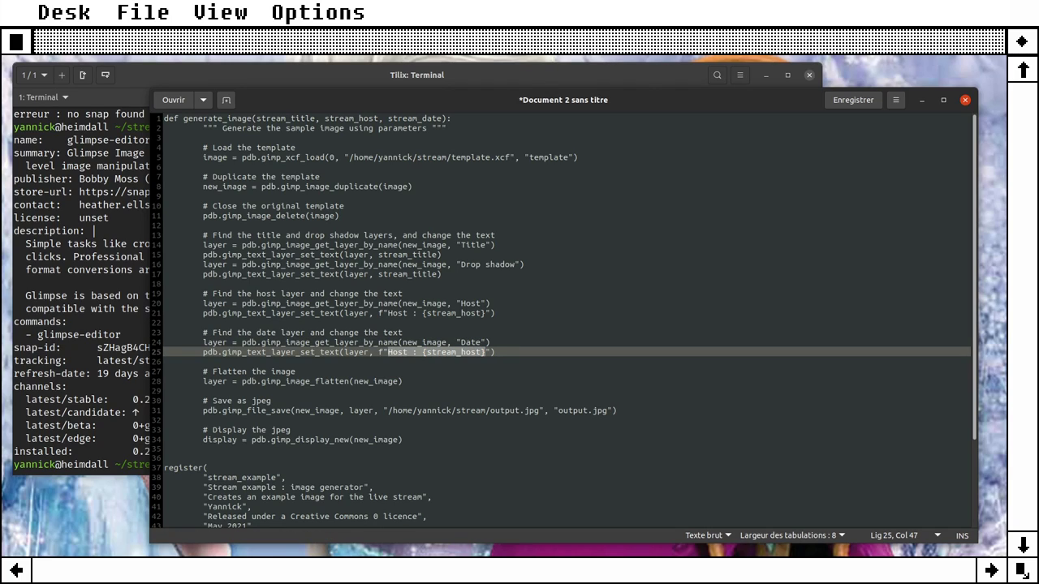
pyautogui.write('s')
pyautogui.press('Delete')
pyautogui.press('BackSpace')
pyautogui.press('BackSpace')
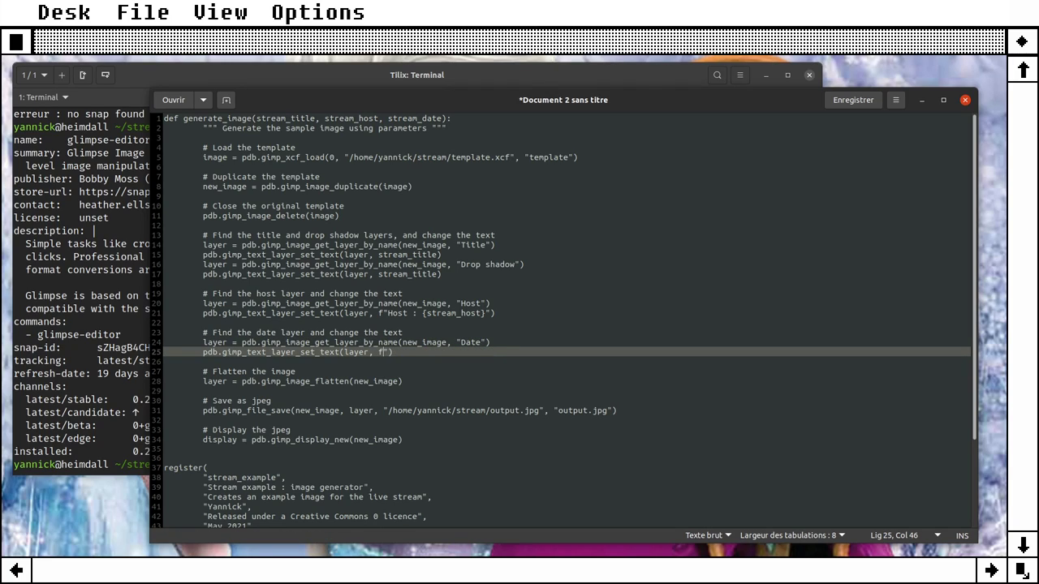
pyautogui.press('BackSpace')
pyautogui.write('eam_d')
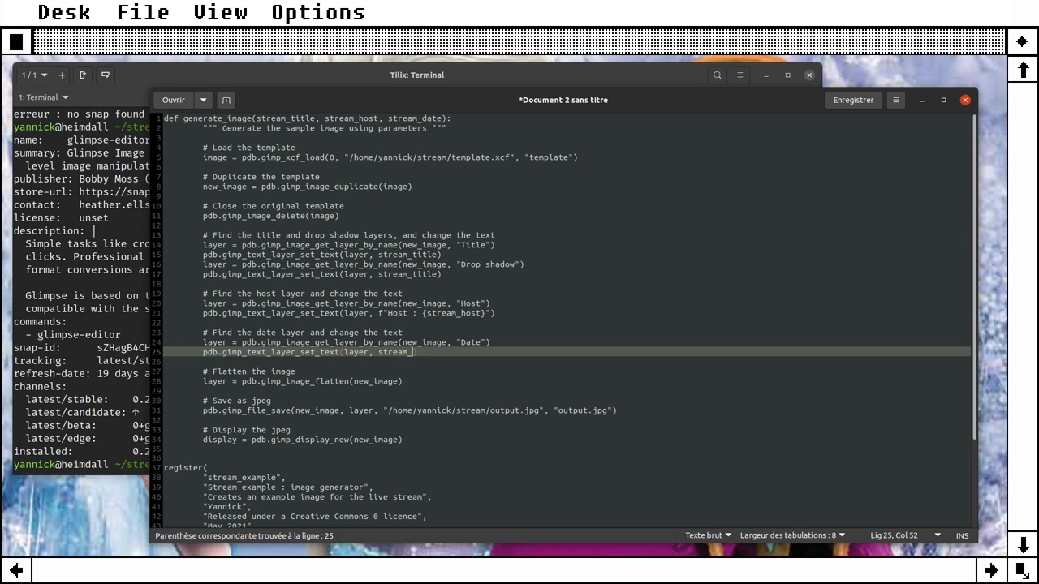
pyautogui.write('ate')
pyautogui.press('Down')
pyautogui.press('Down')
pyautogui.press('Down')
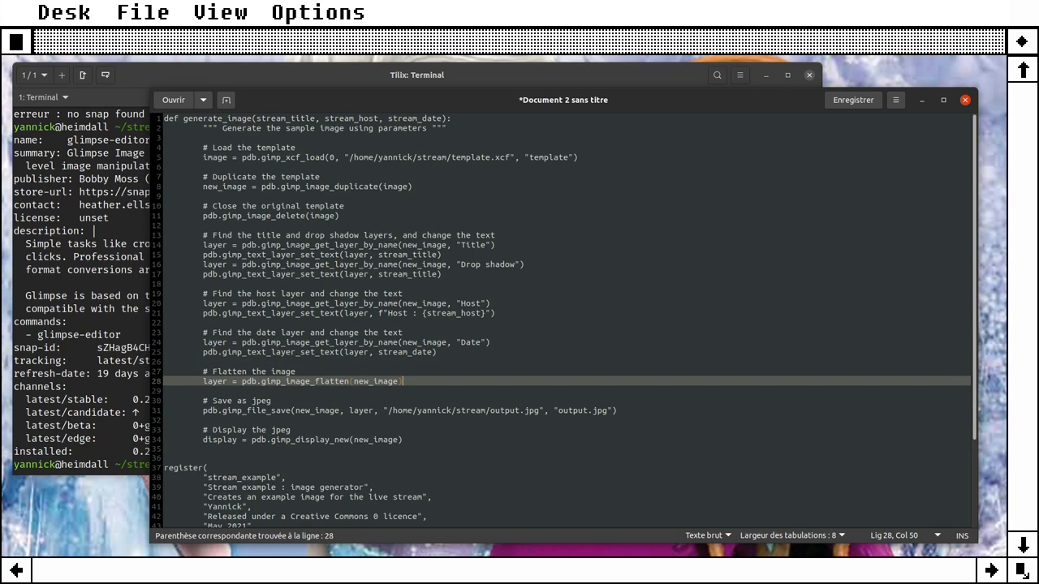
pyautogui.press('Down')
pyautogui.press('Down')
pyautogui.press('Down')
pyautogui.press('Down')
pyautogui.press('Down')
pyautogui.press('Down')
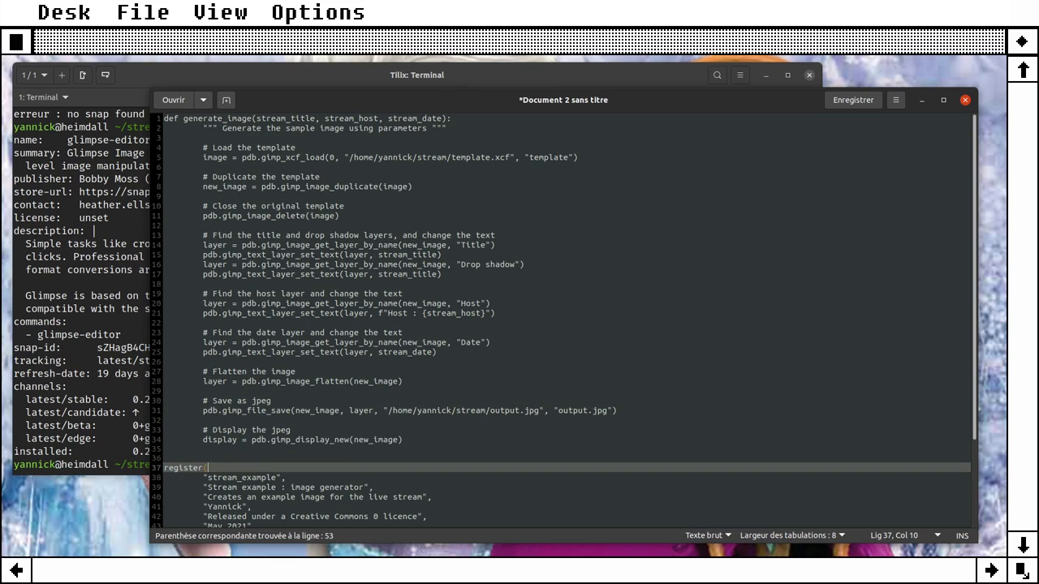
pyautogui.press('Down')
pyautogui.press('Down')
pyautogui.press('Down')
pyautogui.press('Down')
pyautogui.press('Down')
pyautogui.press('Down')
pyautogui.press('Down')
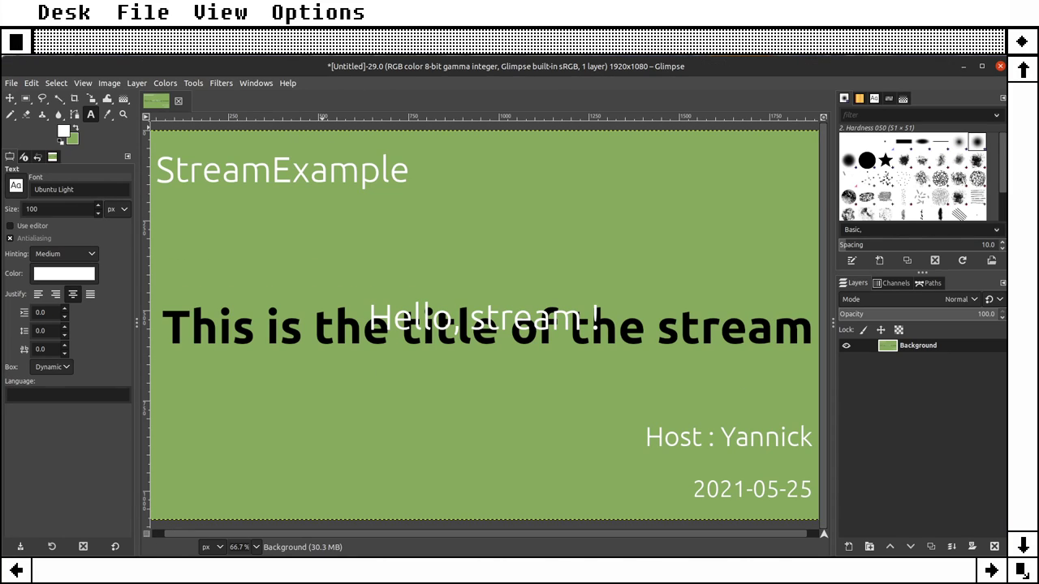
# Step: Show the Plug-in Folders preferences in Glimpse and select /usr/lib/glimpse/2.0/plug-ins
pyautogui.click(30, 83)
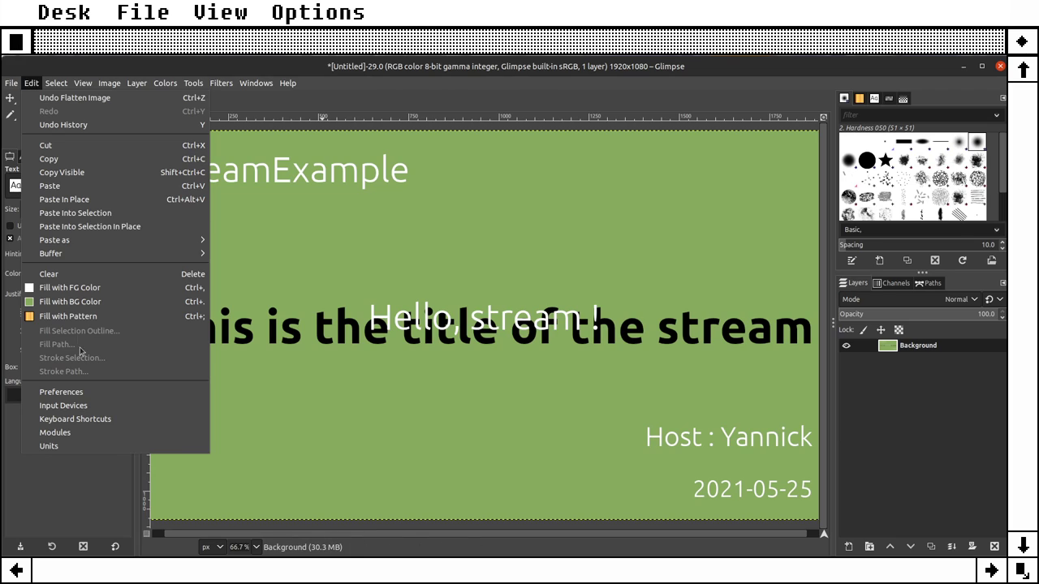
pyautogui.click(88, 392)
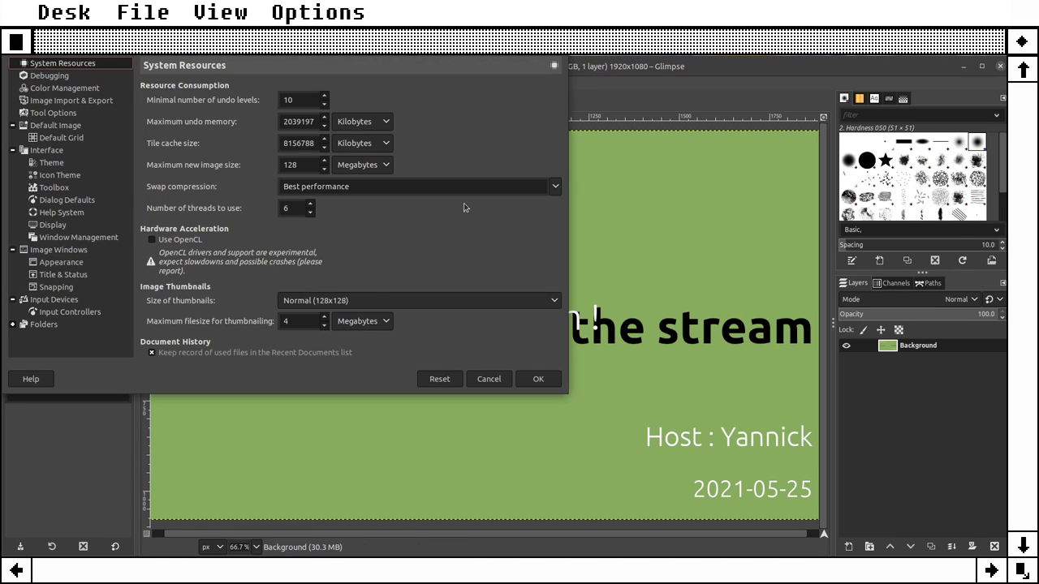
pyautogui.click(40, 324)
pyautogui.click(12, 325)
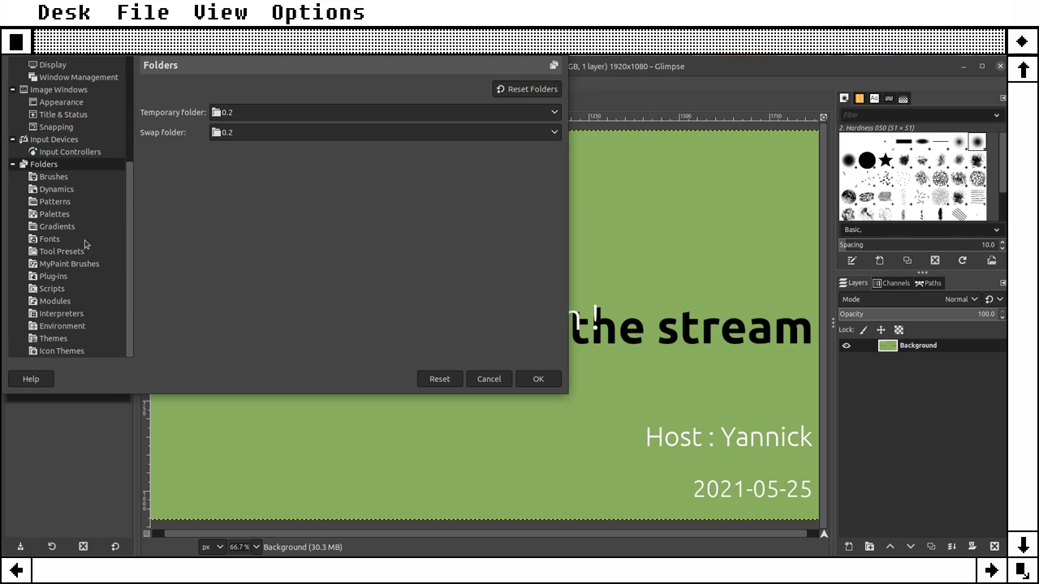
pyautogui.click(58, 280)
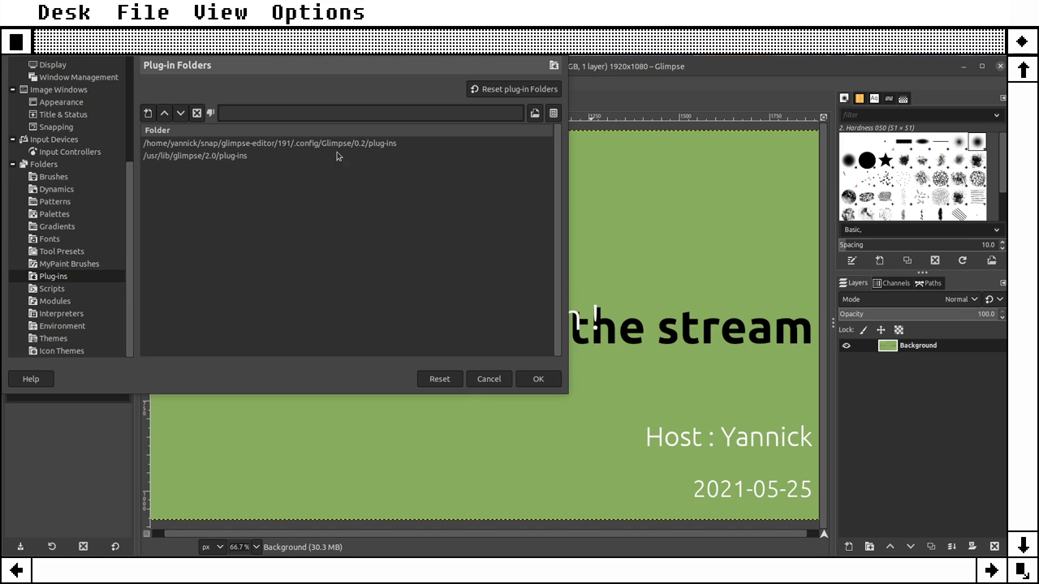
pyautogui.click(212, 157)
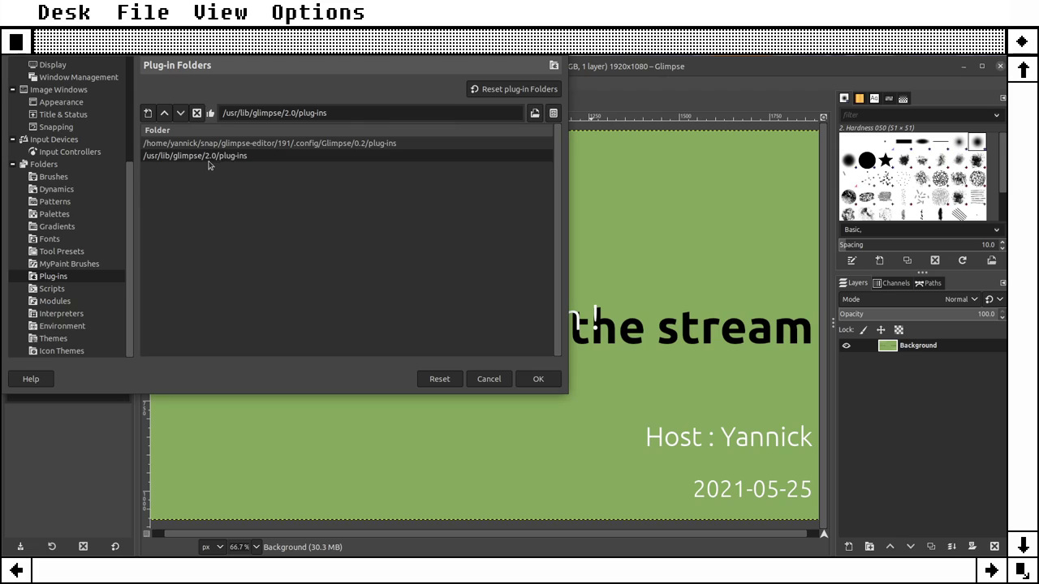
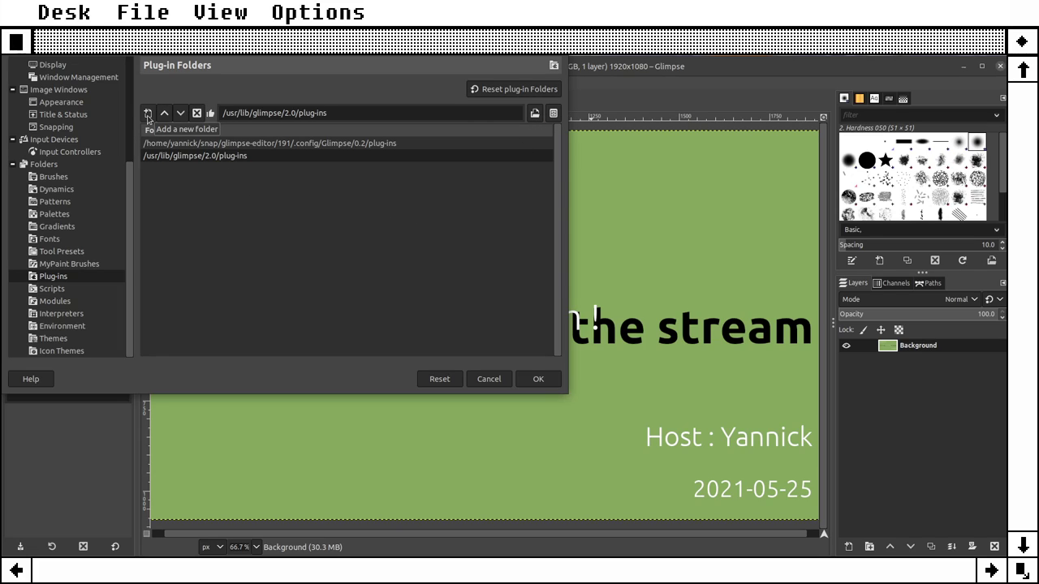
# Step: Add the stream folder from the home directory as a new plug-in folder entry
pyautogui.click(148, 114)
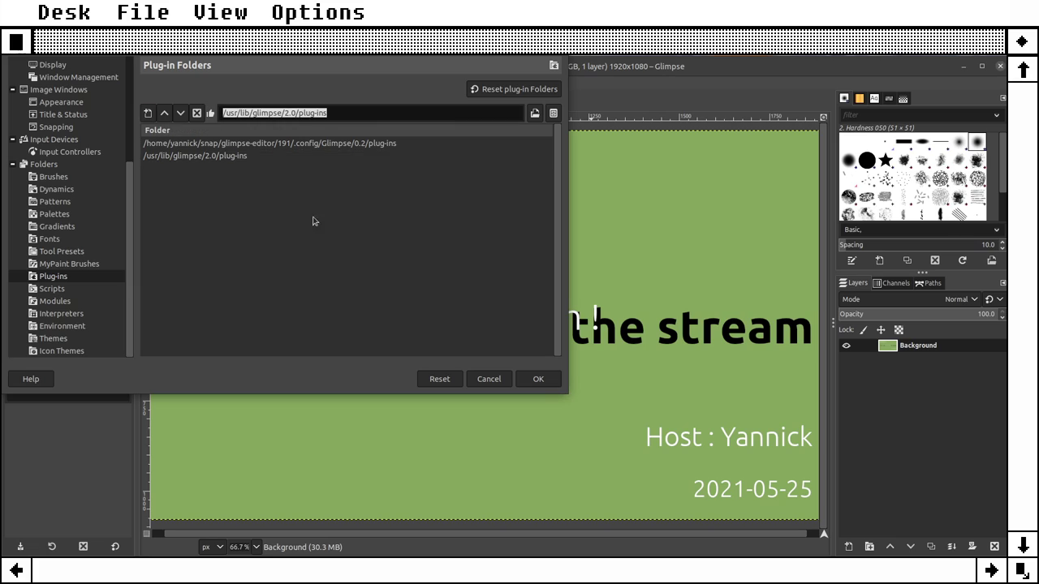
pyautogui.click(535, 113)
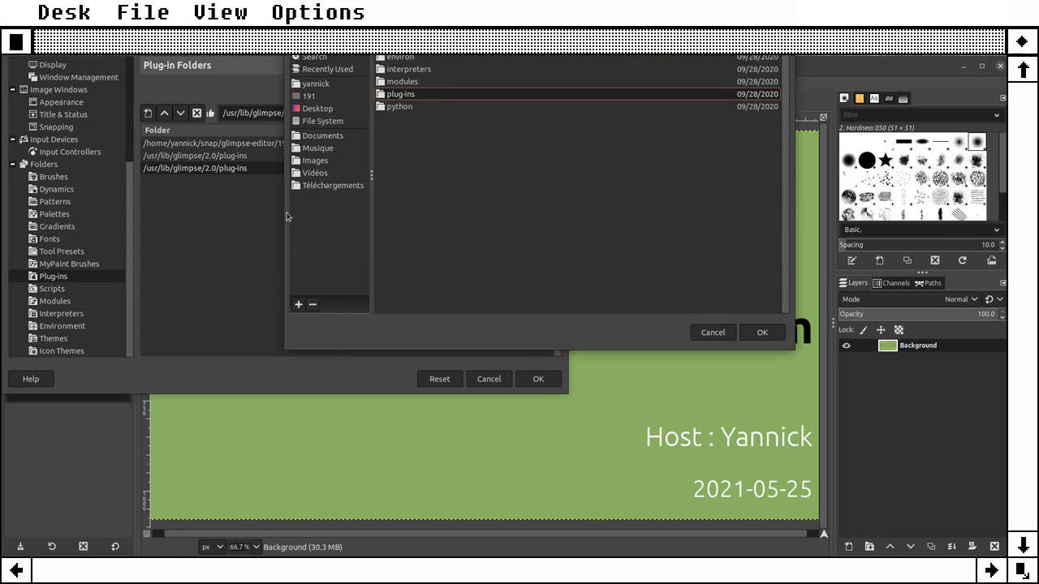
pyautogui.click(320, 84)
pyautogui.scroll(-5, 438, 290)
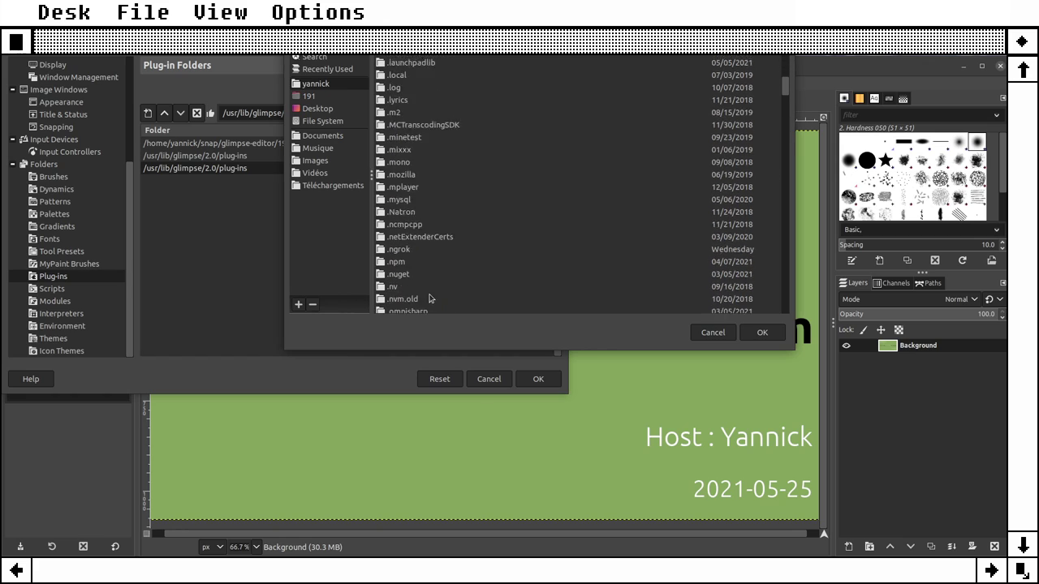
pyautogui.scroll(-5, 434, 292)
pyautogui.scroll(-5, 430, 295)
pyautogui.scroll(-5, 422, 299)
pyautogui.scroll(1, 421, 244)
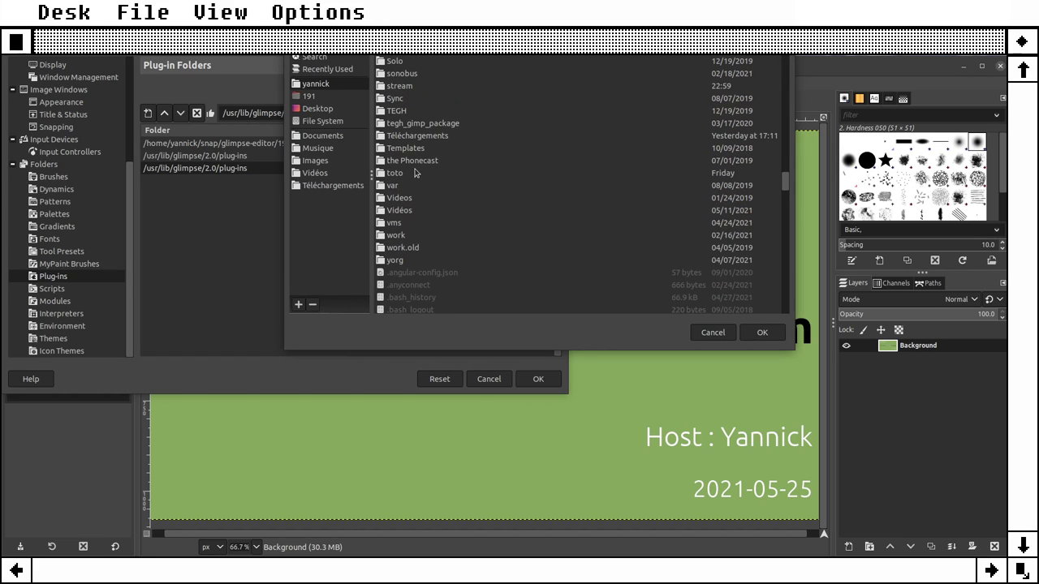
pyautogui.scroll(2, 418, 173)
pyautogui.doubleClick(409, 154)
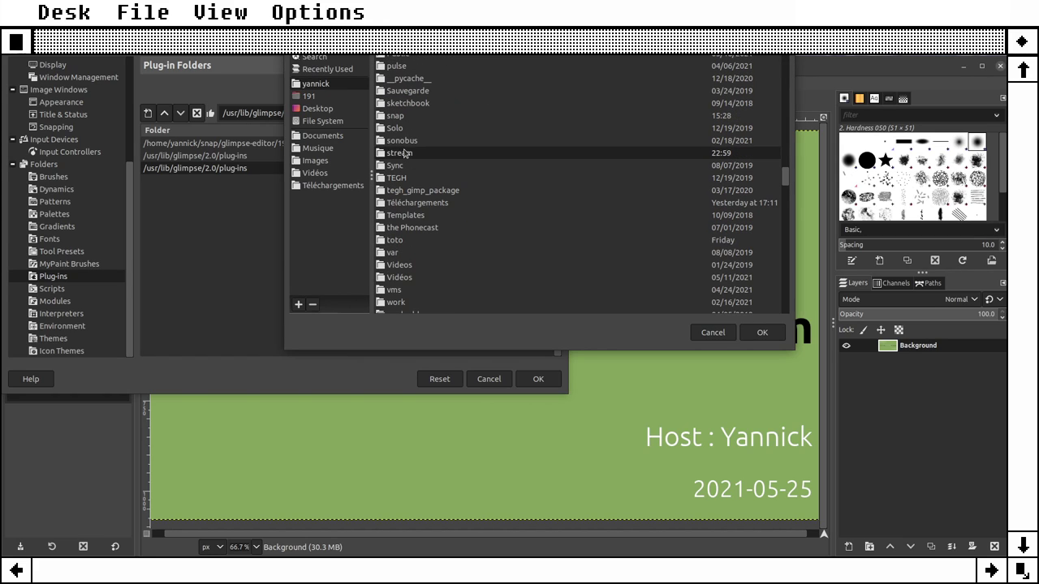
pyautogui.click(762, 333)
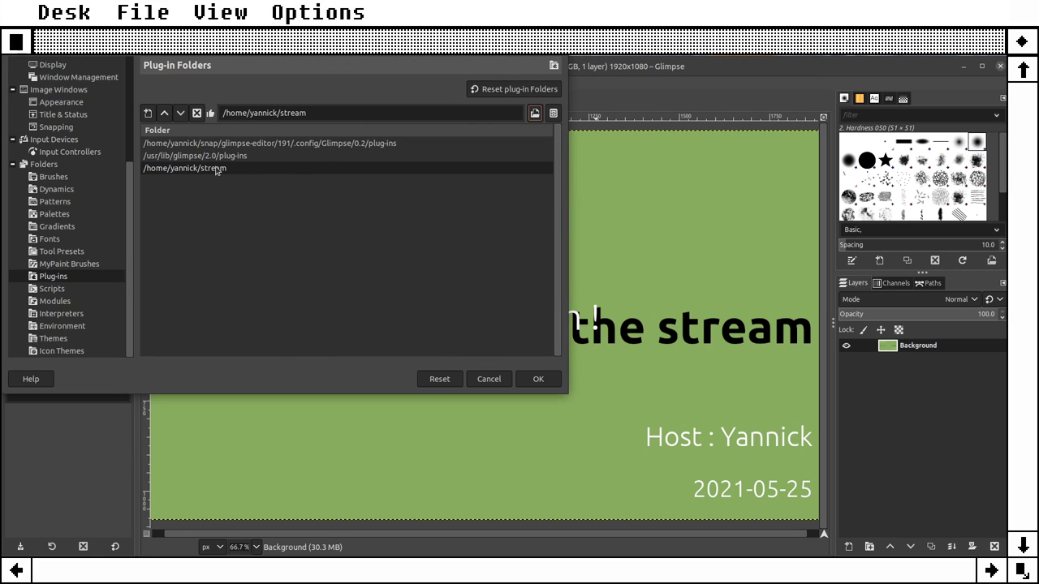
# Step: Apply the preferences, dismiss the restart notice, and quit Glimpse discarding the unsaved image
pyautogui.click(538, 379)
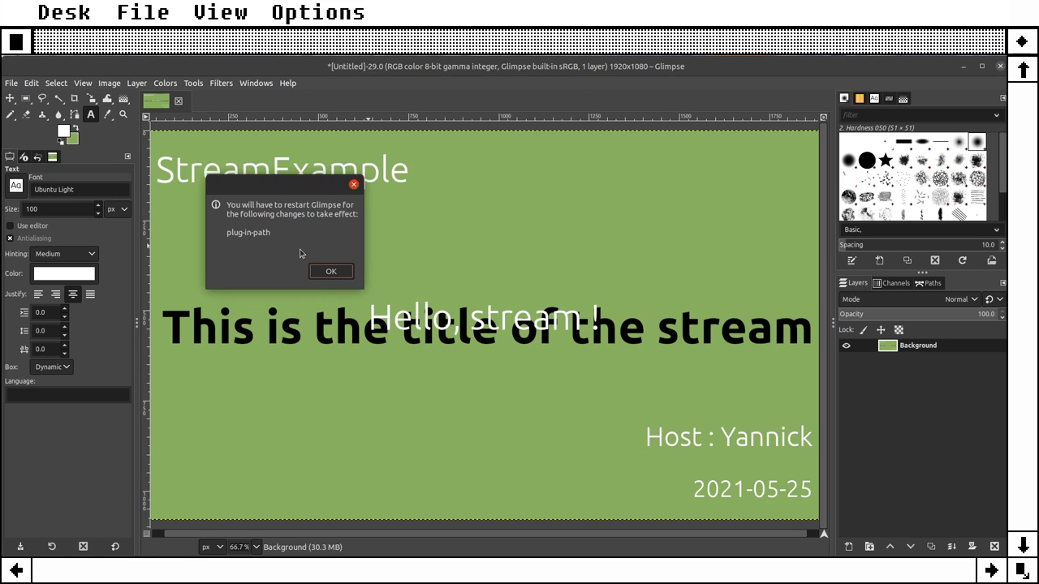
pyautogui.click(334, 272)
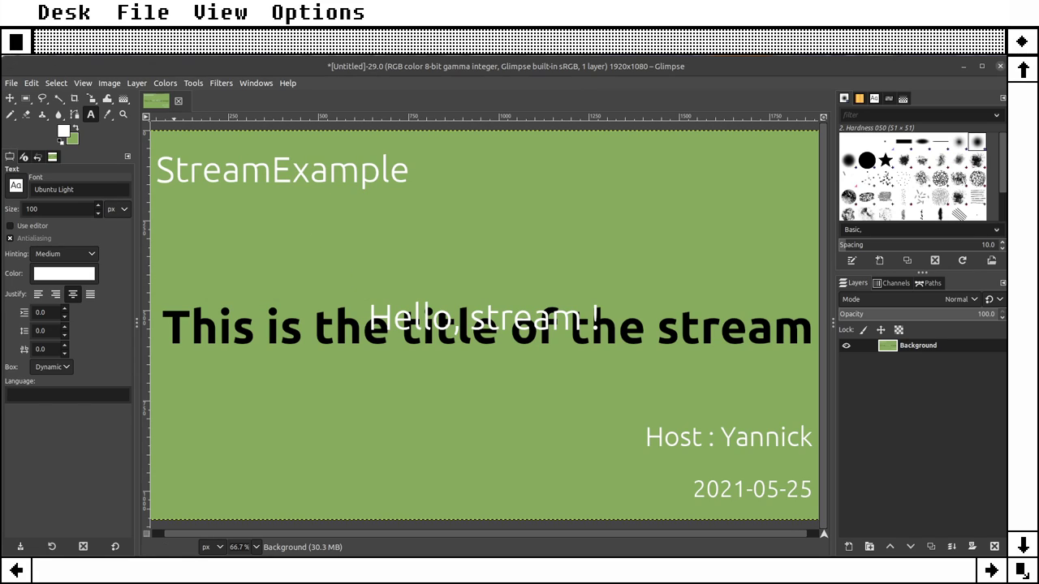
pyautogui.click(13, 84)
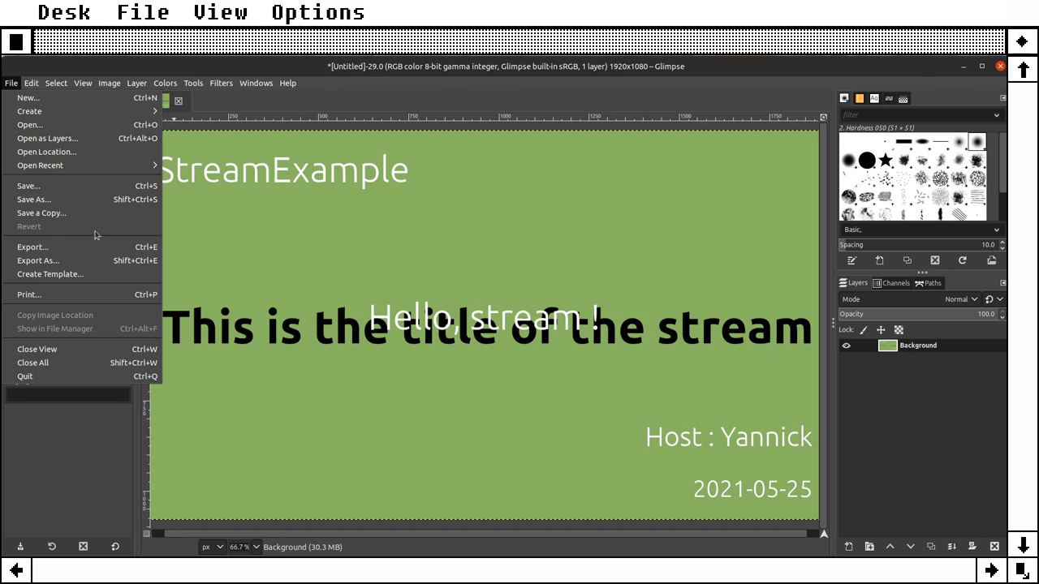
pyautogui.click(86, 377)
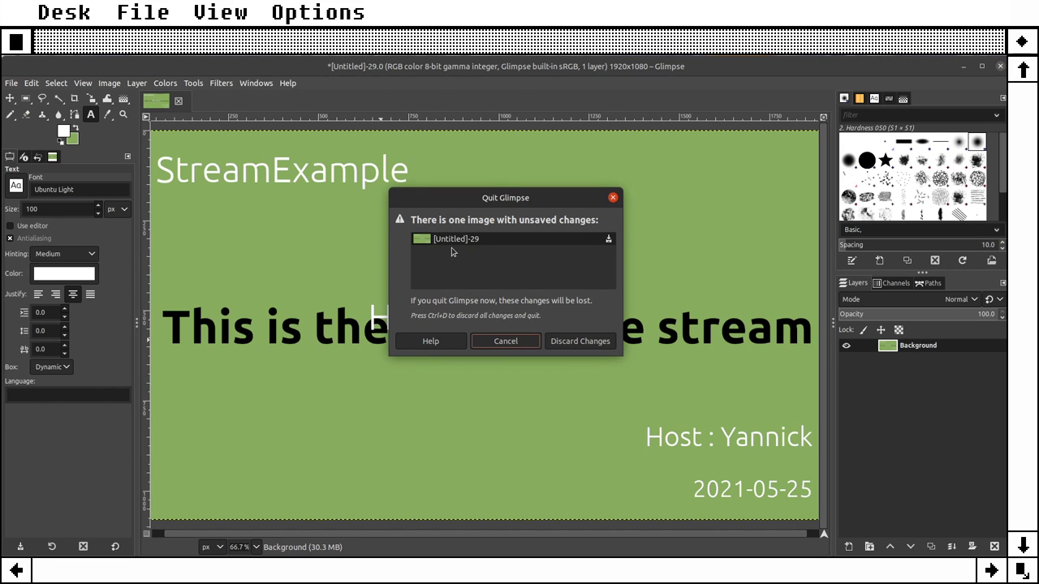
pyautogui.click(554, 341)
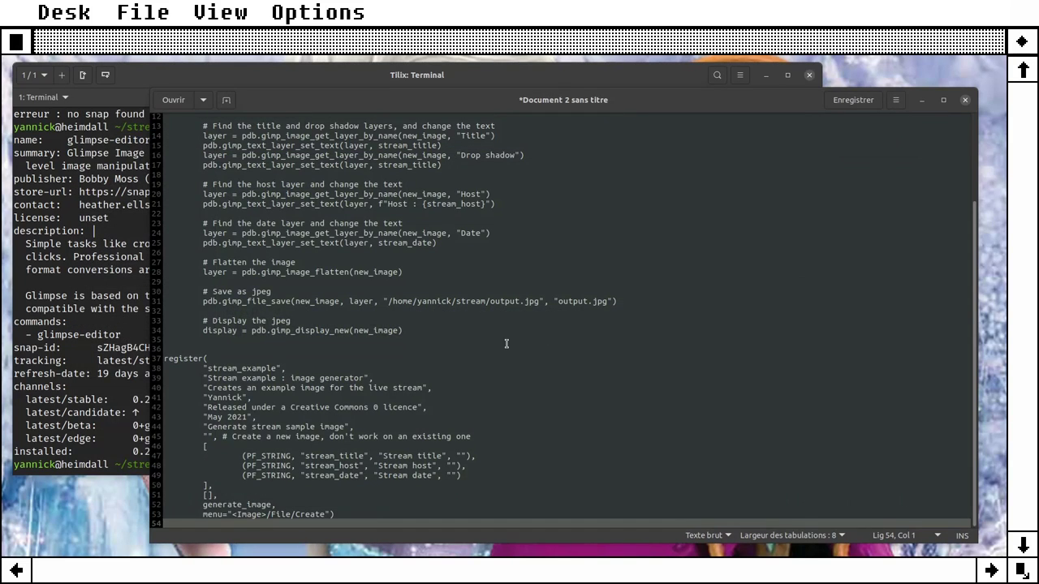
# Step: Focus the script in gedit and glance at the recent files list
pyautogui.click(505, 348)
pyautogui.click(203, 100)
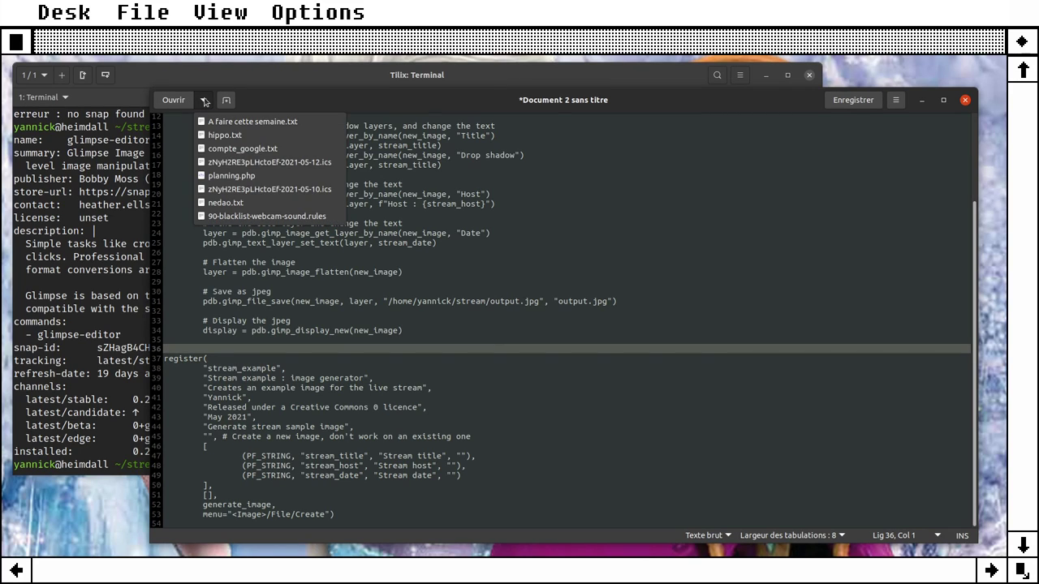
pyautogui.click(522, 254)
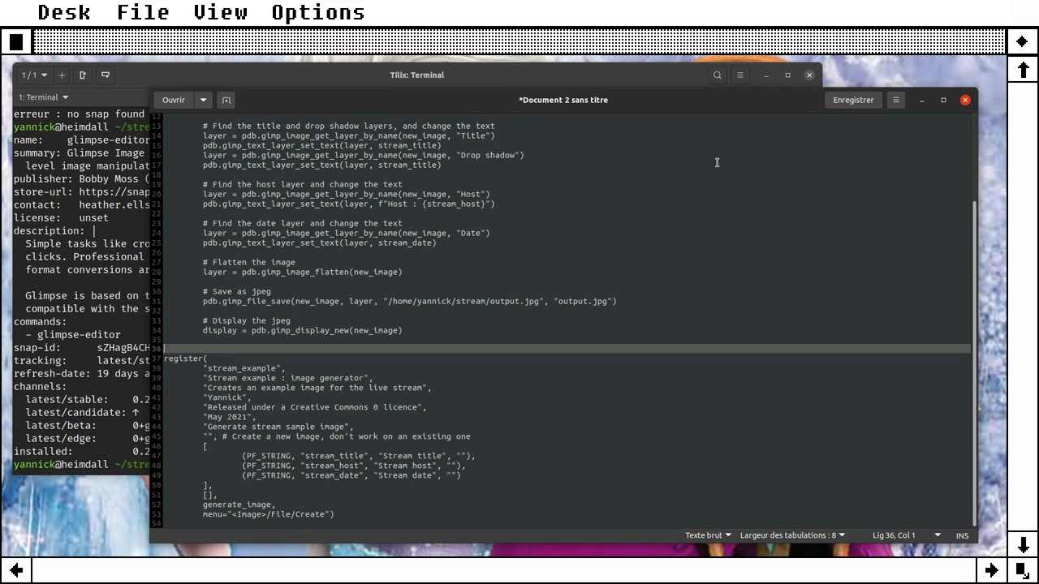
# Step: Save the script as stream_example.py inside the stream folder
pyautogui.click(852, 99)
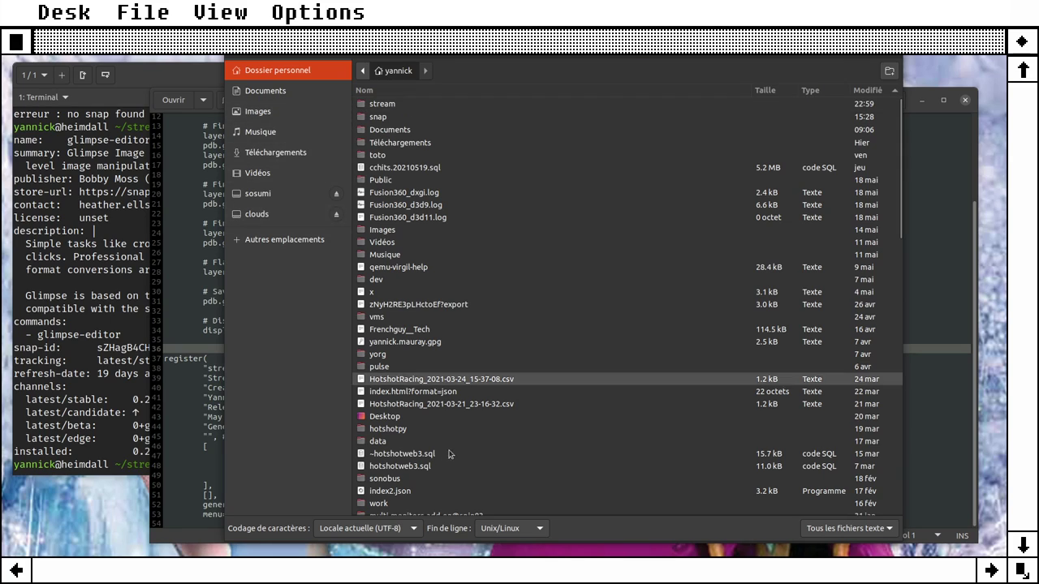
pyautogui.scroll(-5, 406, 379)
pyautogui.scroll(-5, 409, 428)
pyautogui.scroll(-5, 406, 426)
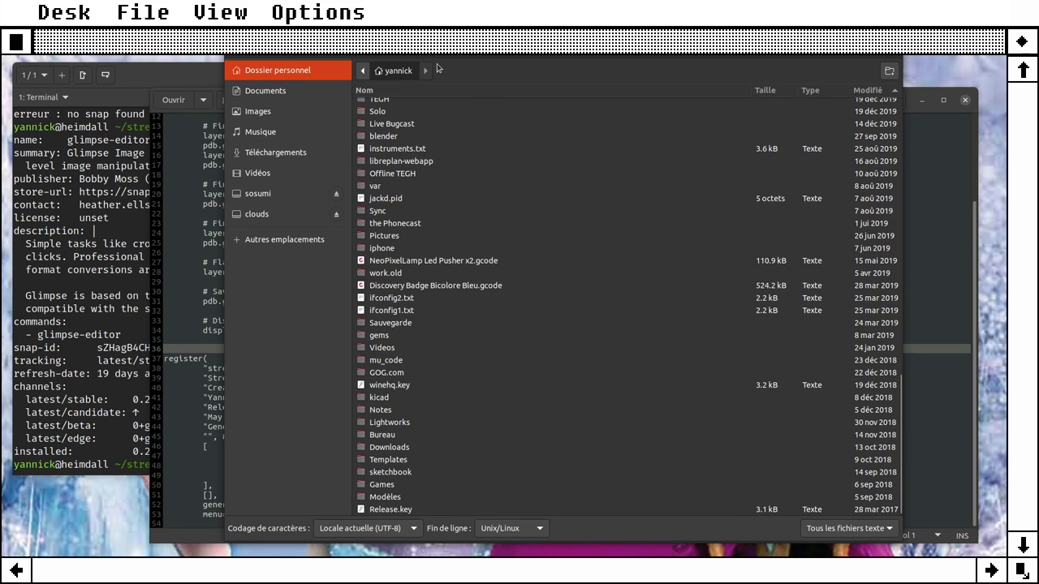
pyautogui.scroll(15, 622, 187)
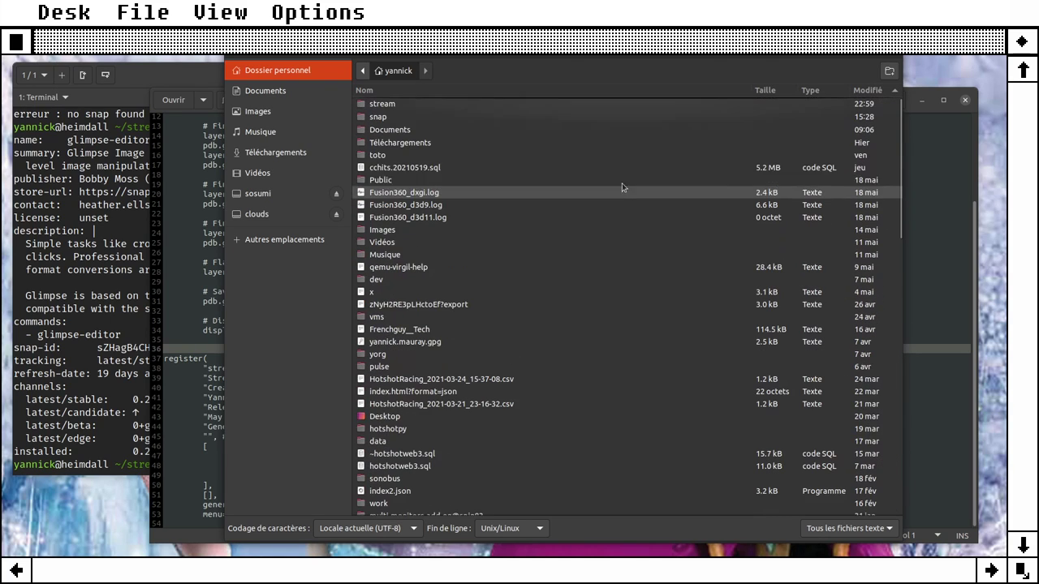
pyautogui.click(461, 104)
pyautogui.doubleClick(461, 104)
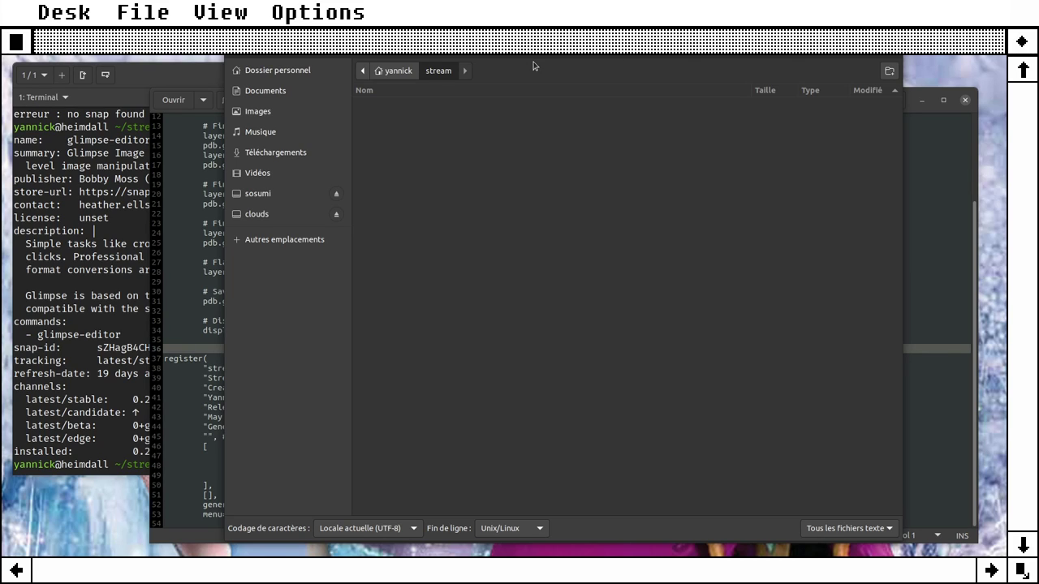
pyautogui.press('Return')
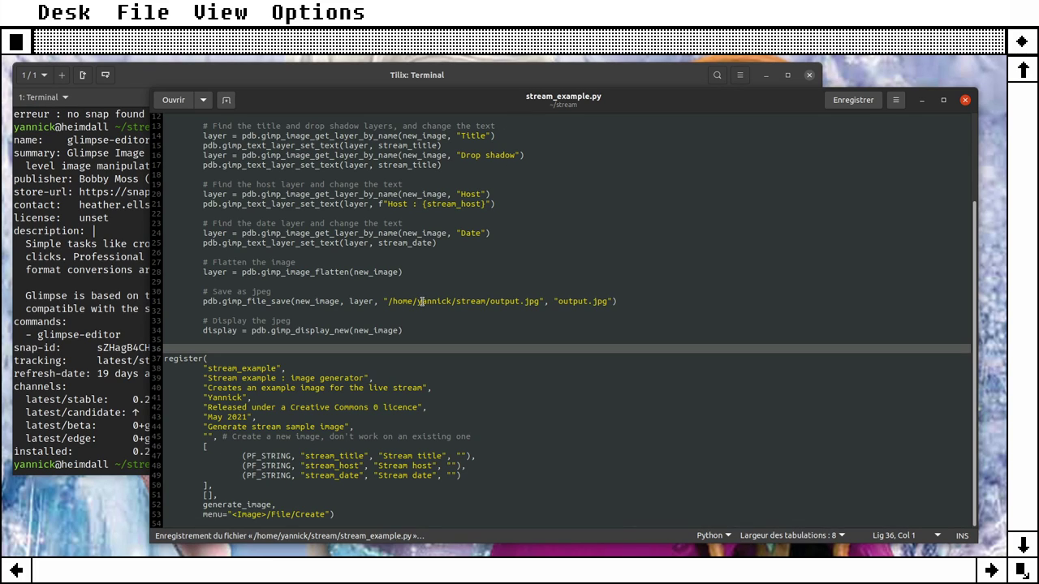
pyautogui.scroll(3, 420, 301)
pyautogui.scroll(-3, 421, 301)
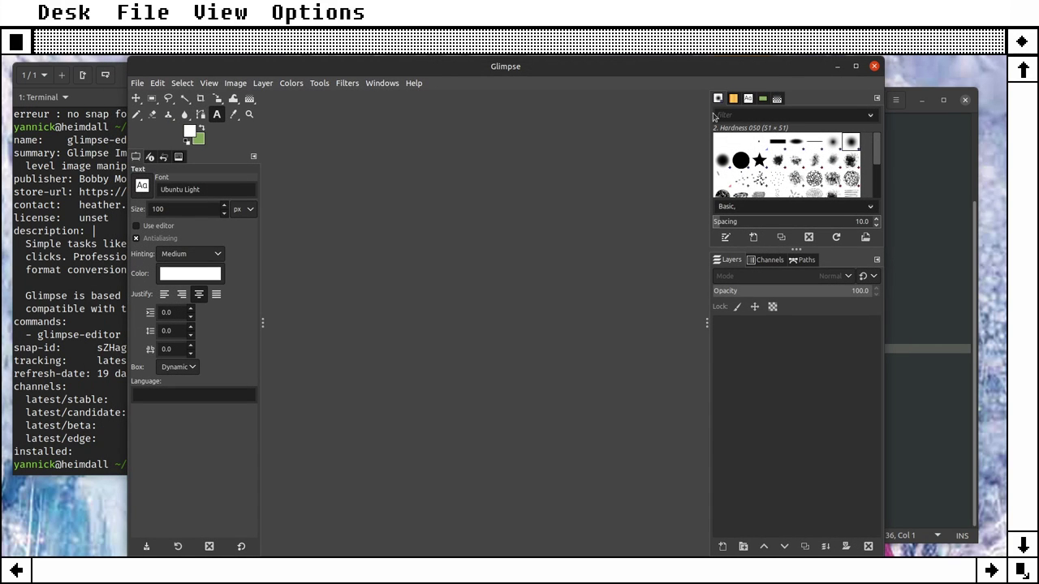
pyautogui.moveTo(755, 67); pyautogui.dragTo(893, 72)
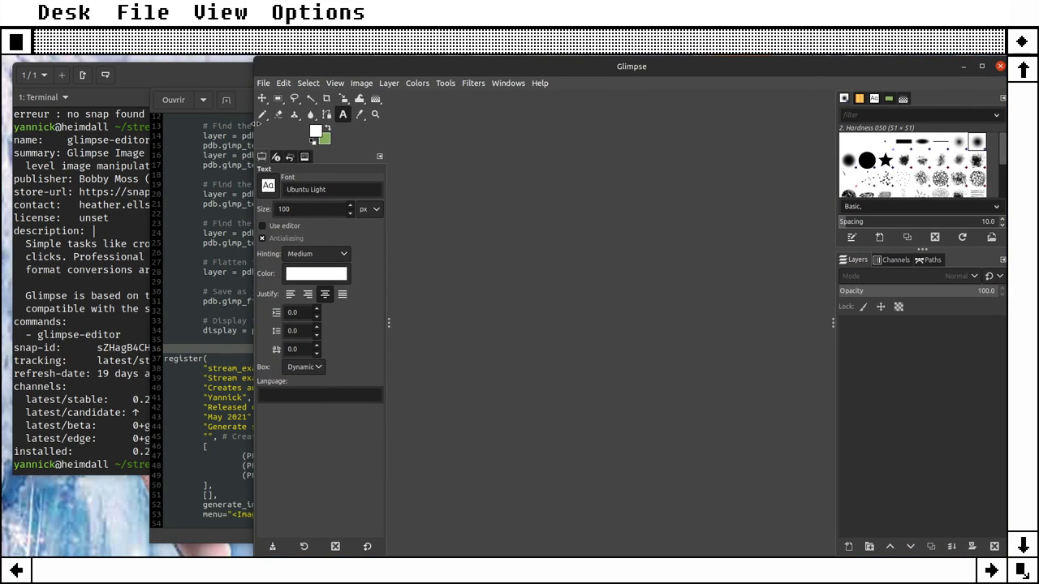
pyautogui.moveTo(256, 123); pyautogui.dragTo(5, 118)
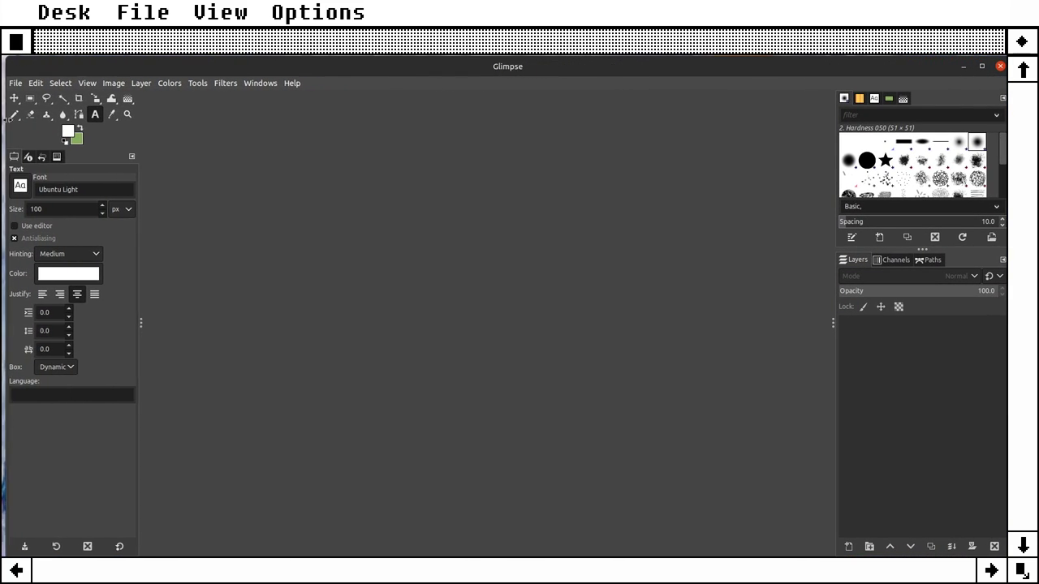
pyautogui.click(16, 83)
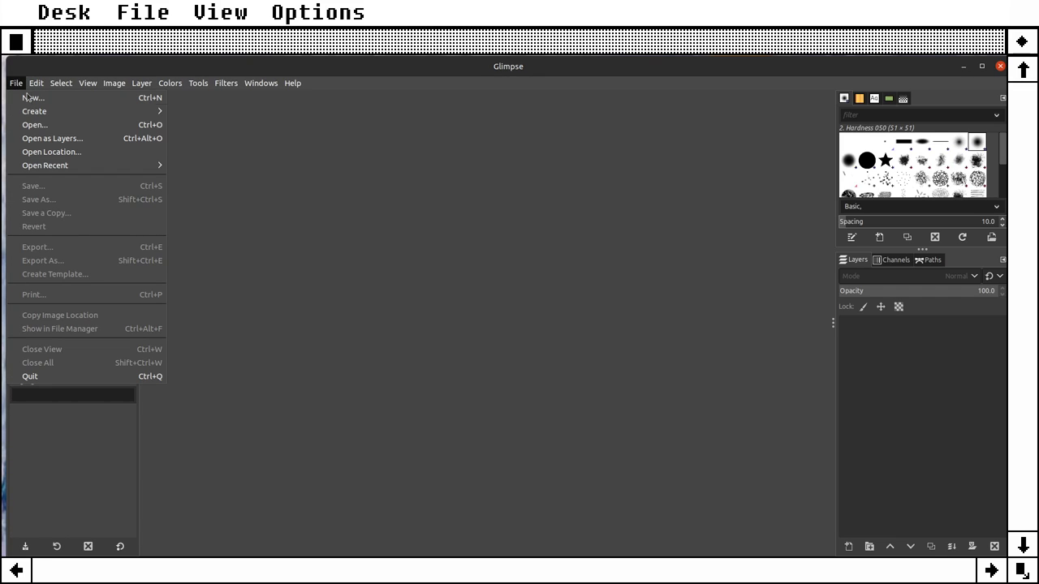
pyautogui.moveTo(34, 111)
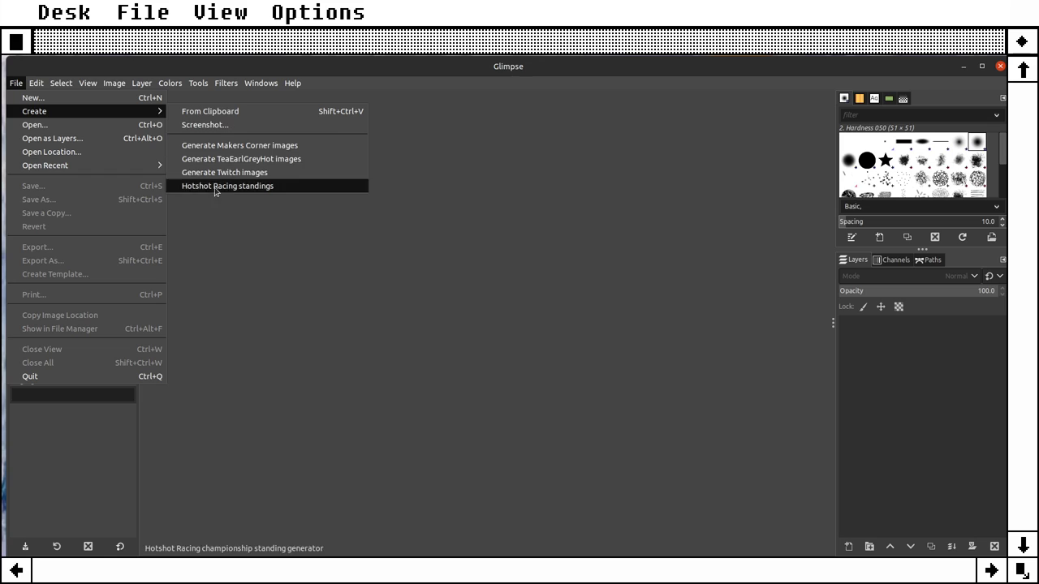
pyautogui.click(217, 187)
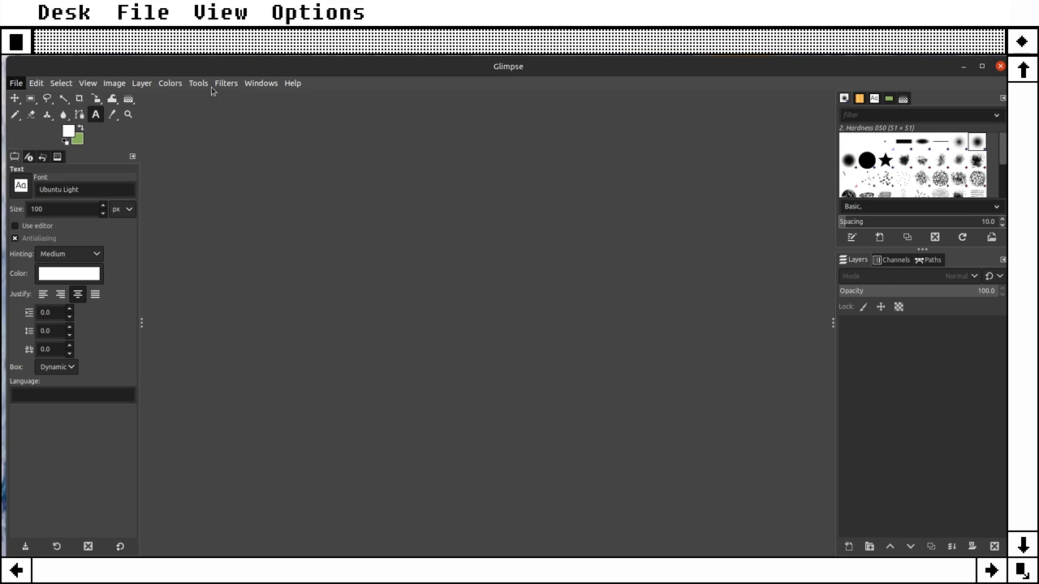
pyautogui.click(16, 83)
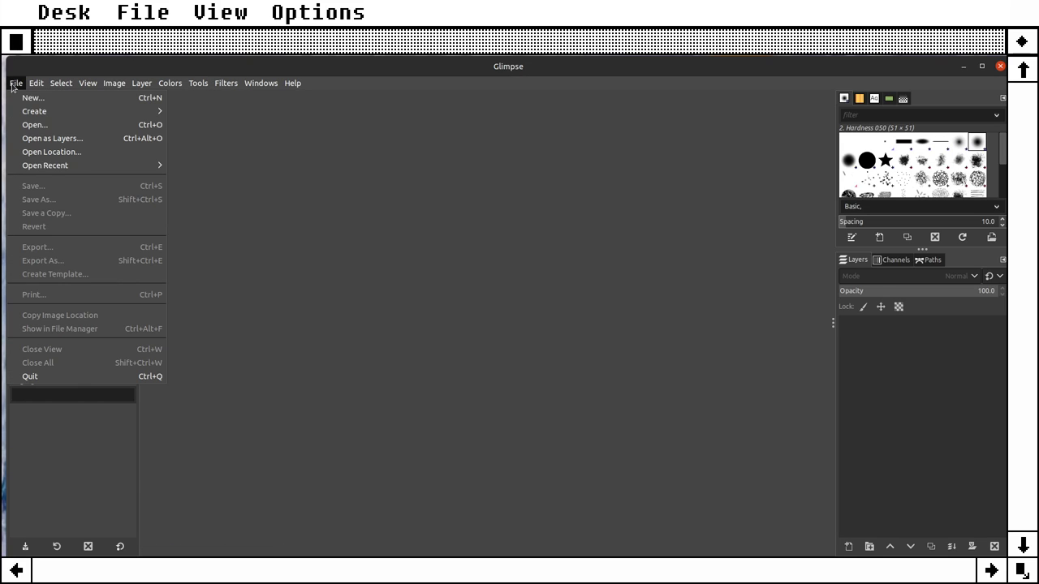
pyautogui.click(52, 380)
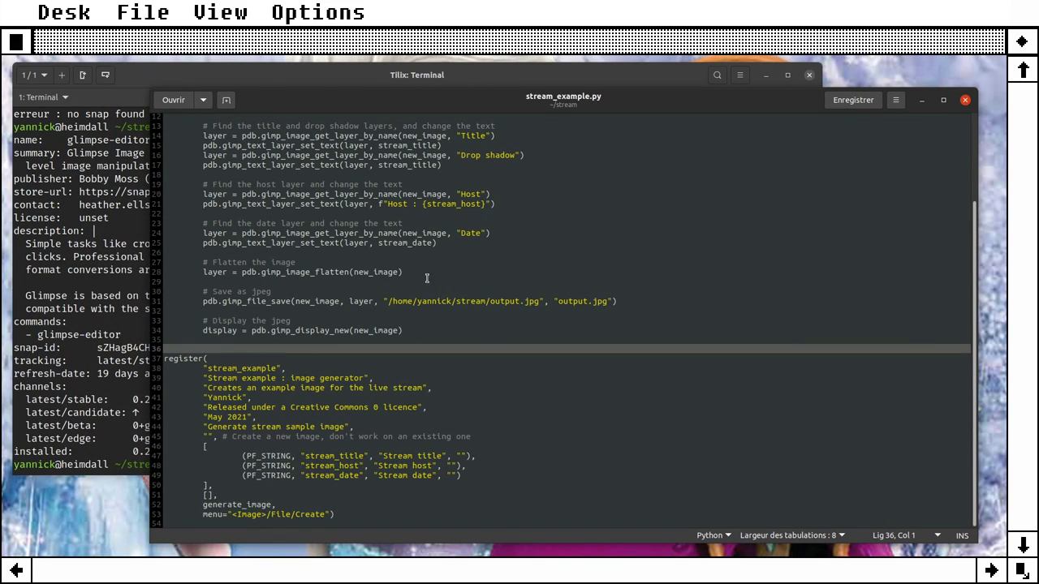
# Step: Relaunch Glimpse from the Tilix terminal with snap run glimpse-editor
pyautogui.click(306, 78)
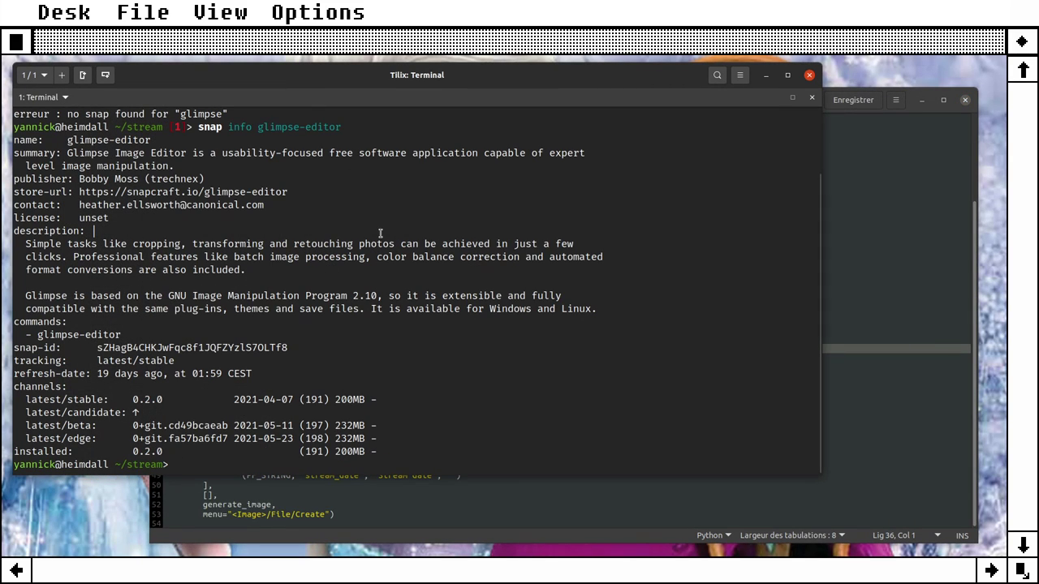
pyautogui.press('Return')
pyautogui.press('Return')
pyautogui.write('snap ')
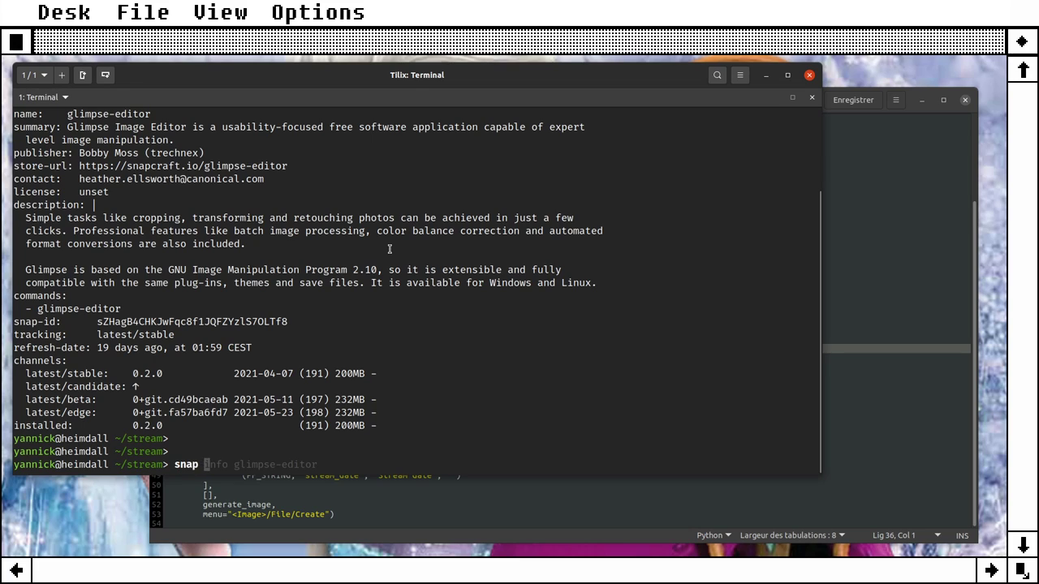
pyautogui.write('run gl')
pyautogui.press('Right')
pyautogui.press('Return')
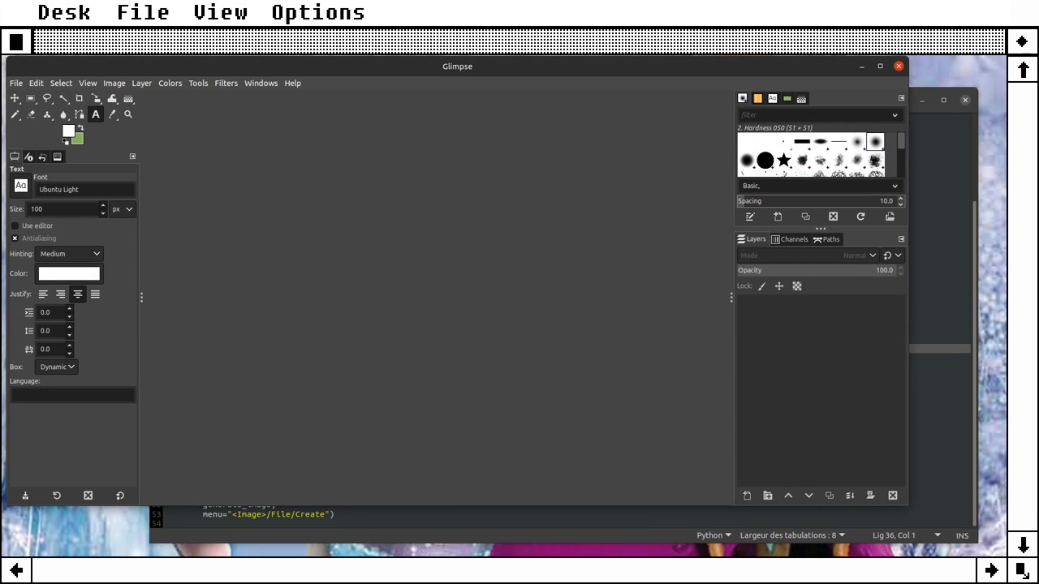
# Step: Check Glimpse's File menu for the stream plug-in, then return to the terminal
pyautogui.moveTo(743, 70); pyautogui.dragTo(792, 118)
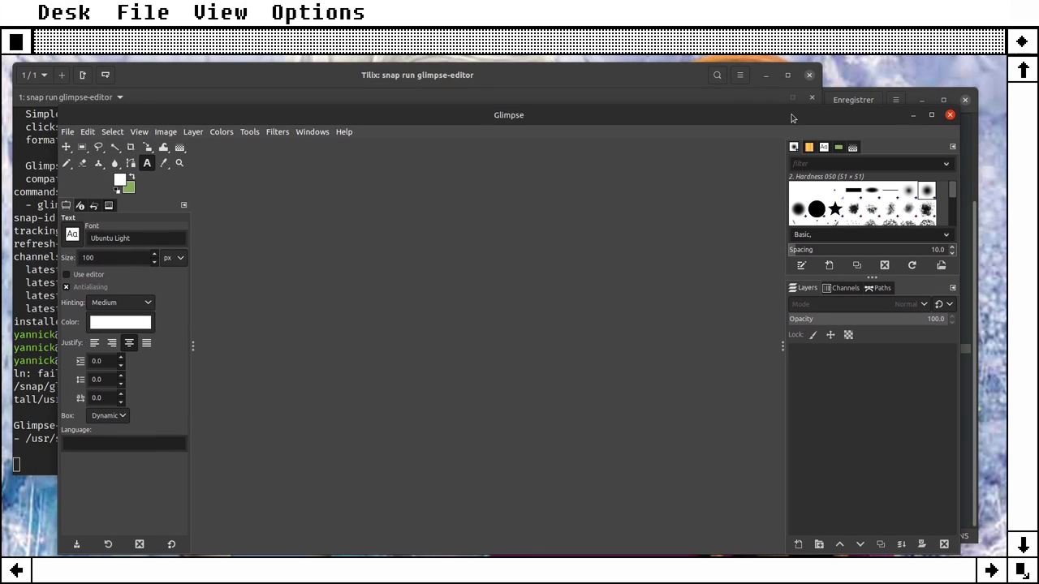
pyautogui.click(631, 74)
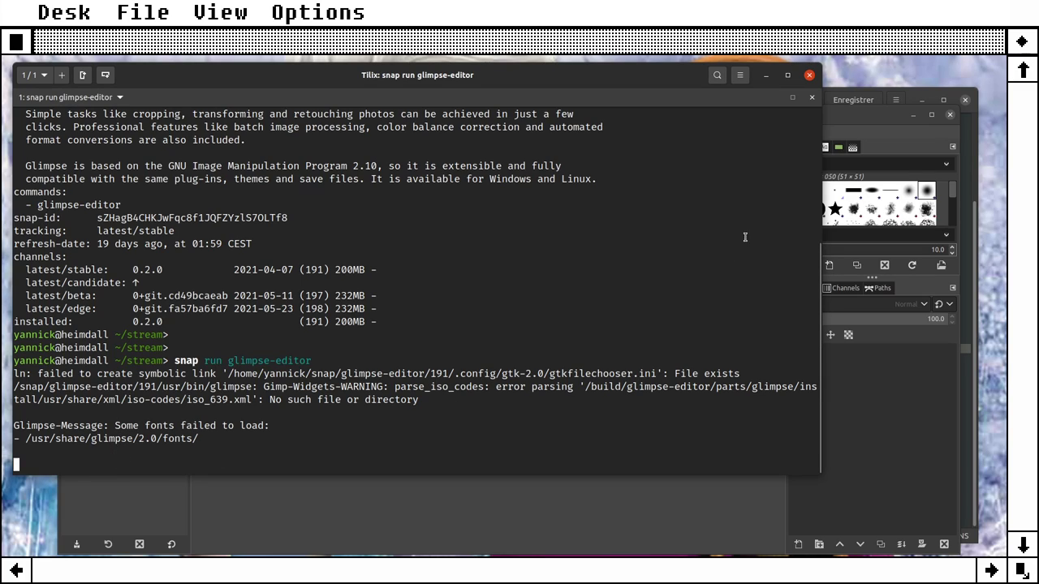
pyautogui.click(895, 125)
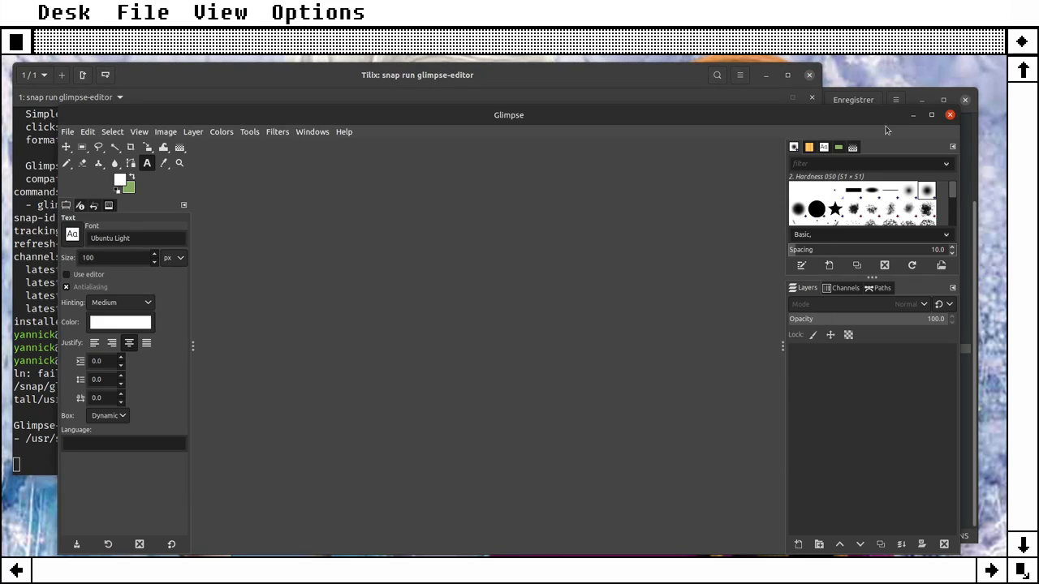
pyautogui.click(69, 133)
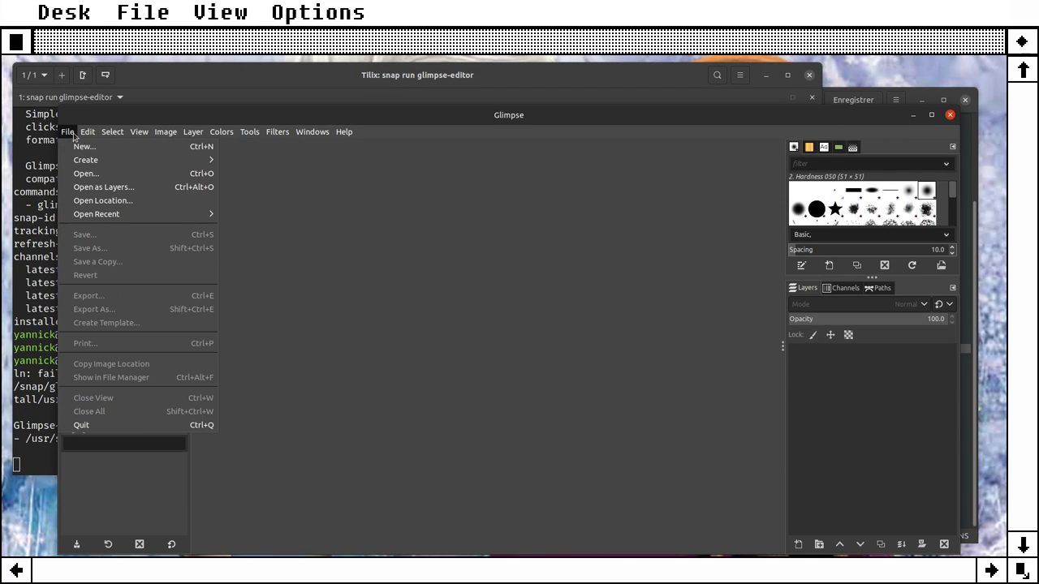
pyautogui.moveTo(86, 160)
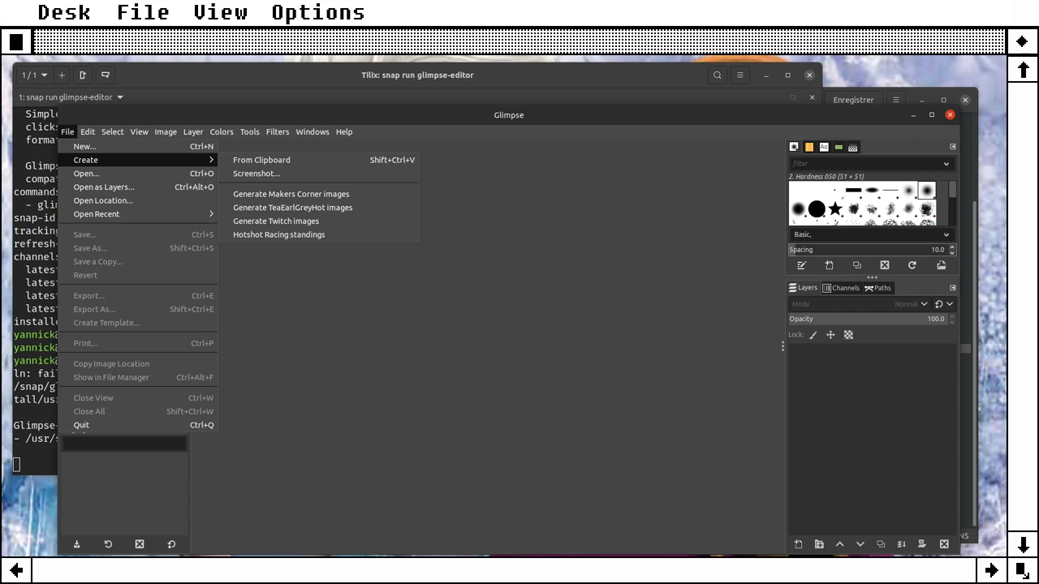
pyautogui.press('Escape')
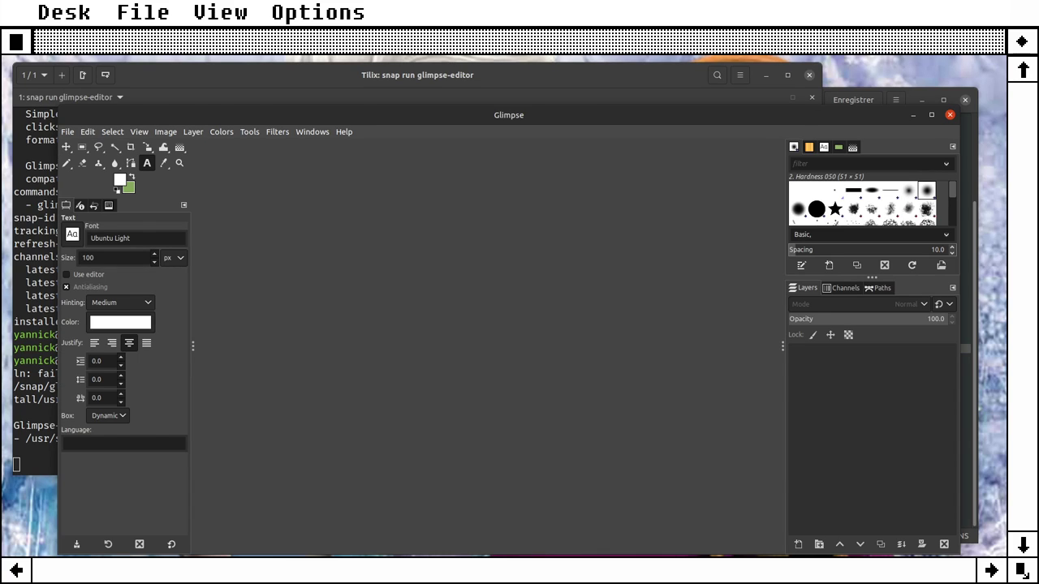
pyautogui.hotkey('alt', 'Tab')
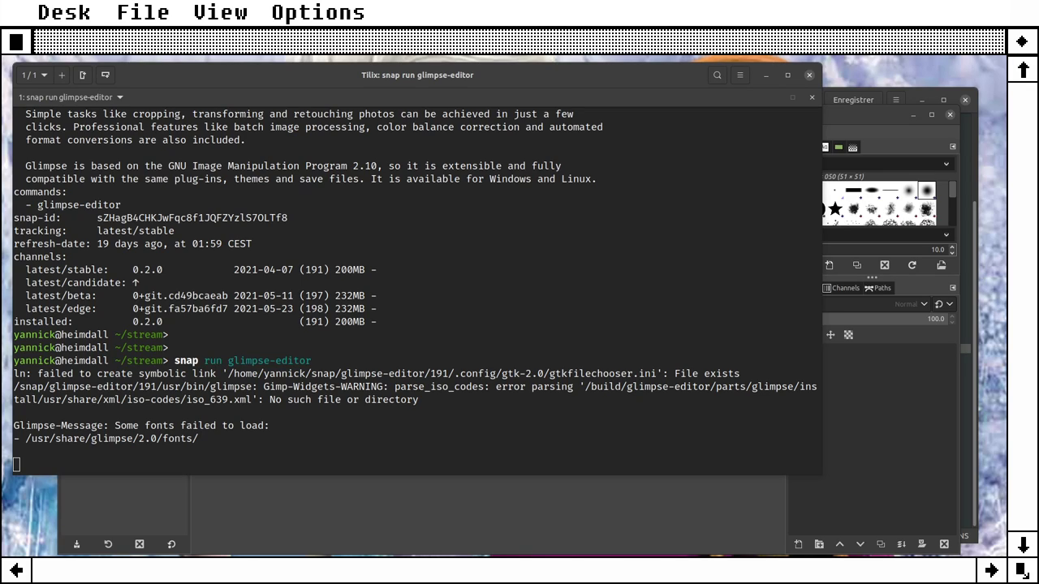
# Step: Bring up the stream_example.py gedit window from the dock's window previews
pyautogui.click(180, 186)
pyautogui.rightClick(3, 139)
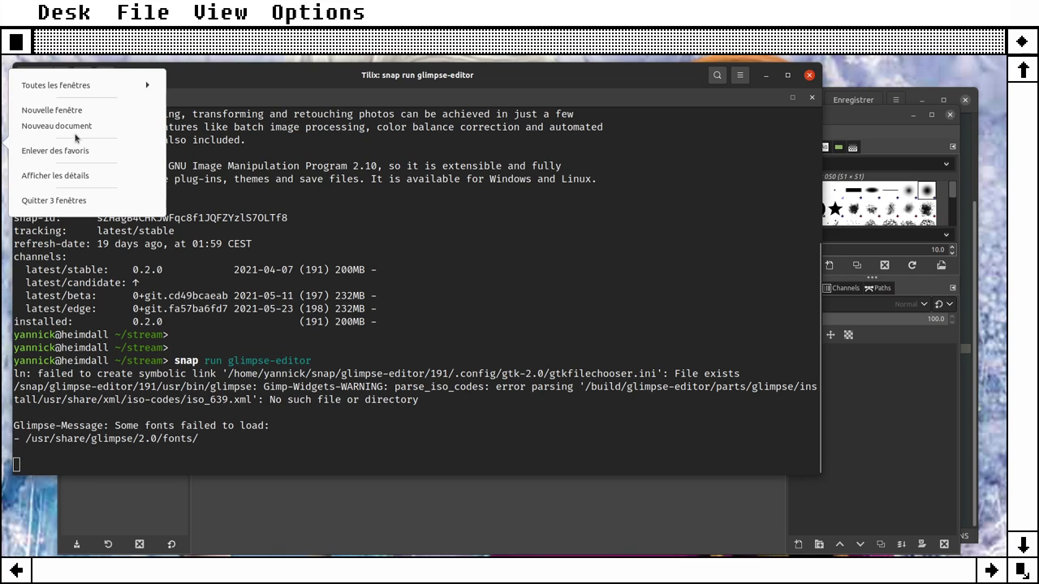
pyautogui.click(73, 90)
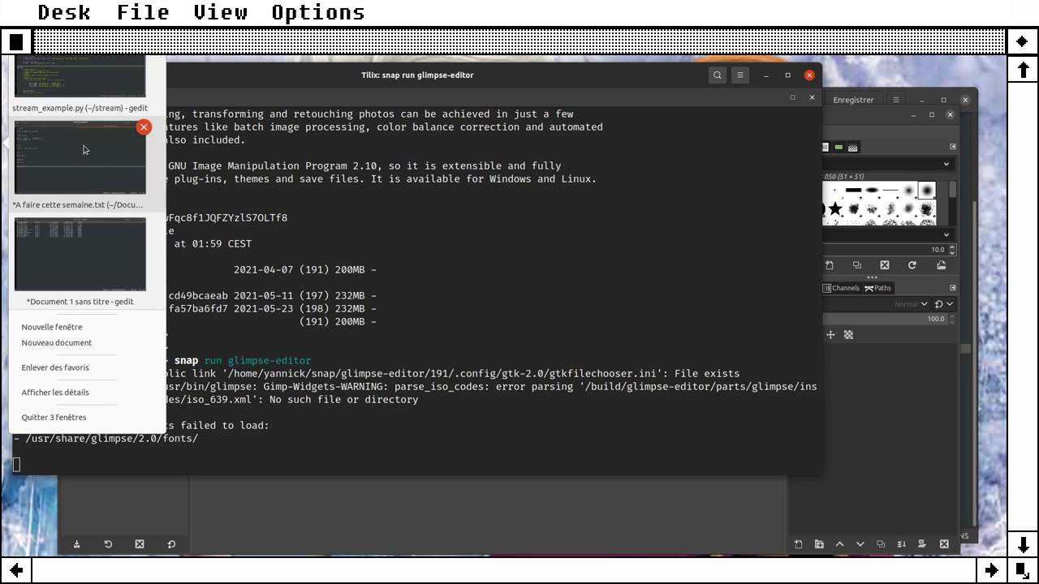
pyautogui.click(73, 81)
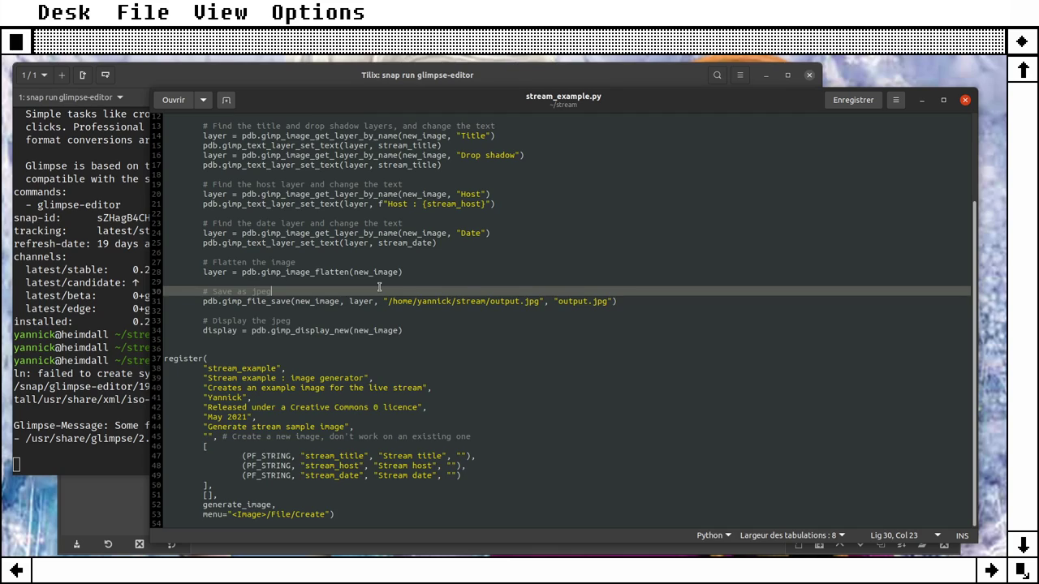
# Step: Review the shebang, coding and gimpfu import header lines, then save stream_example.py
pyautogui.hotkey('ctrl', 'Home')
pyautogui.write('#!/usr/bin/env python2.7 # -*- coding: utf-8 -*-  from gimpfu import *')
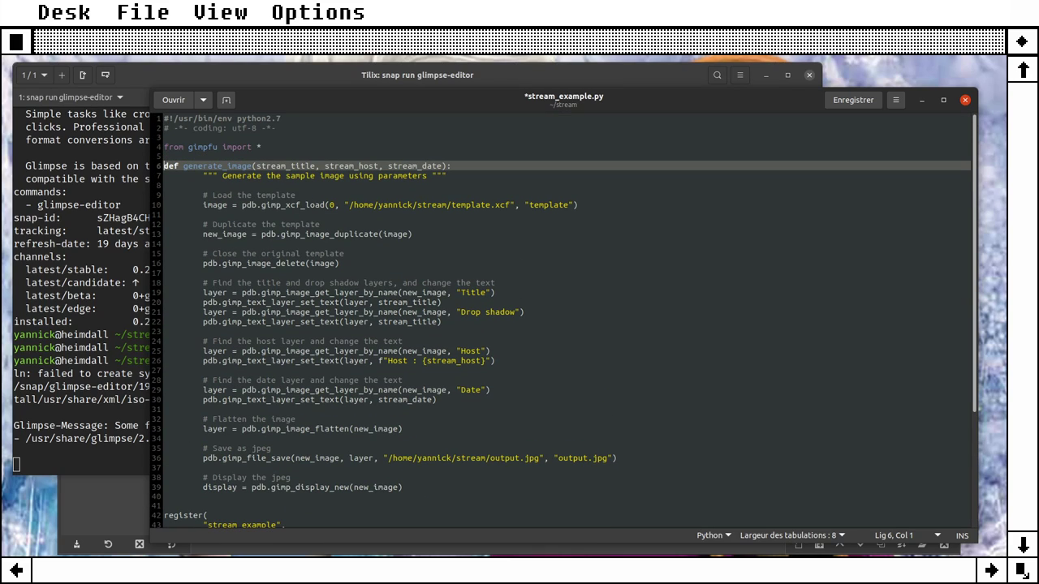
pyautogui.press('Up')
pyautogui.press('Up')
pyautogui.press('Up')
pyautogui.press('Down')
pyautogui.press('Down')
pyautogui.press('Down')
pyautogui.press('Down')
pyautogui.press('Up')
pyautogui.press('Up')
pyautogui.press('Up')
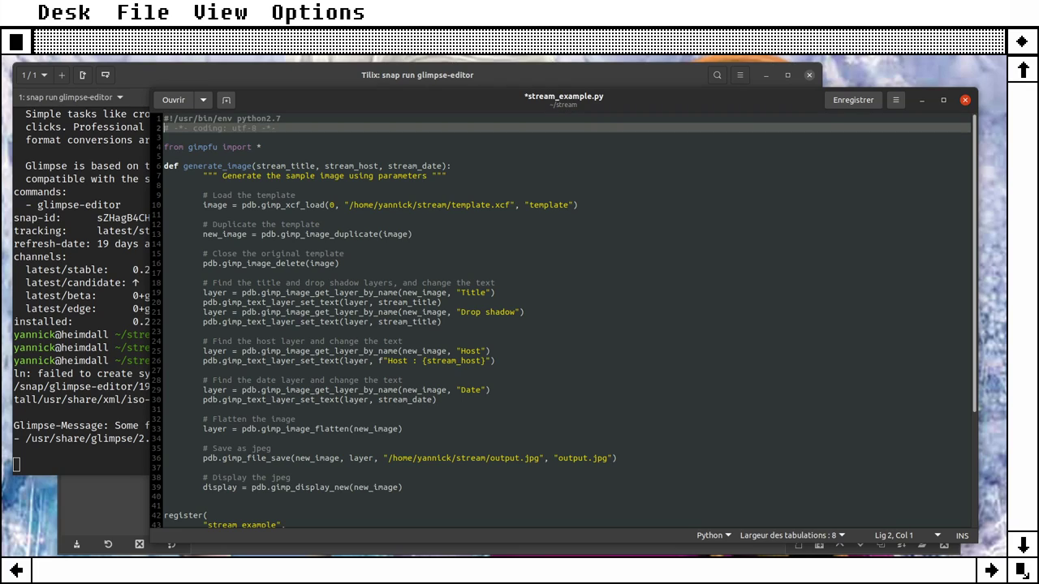
pyautogui.press('Down')
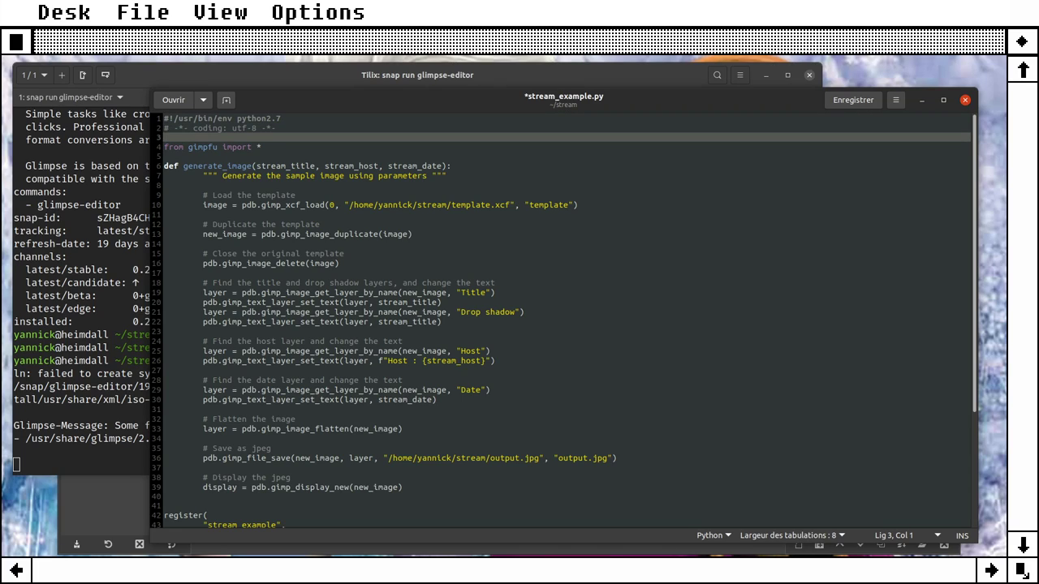
pyautogui.press('Down')
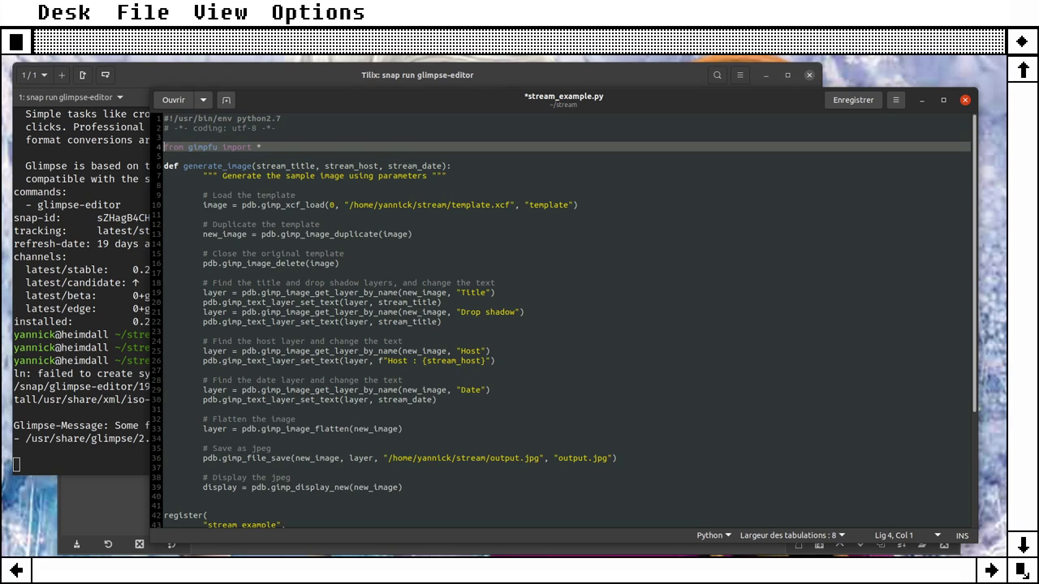
pyautogui.press('Down')
pyautogui.press('Down')
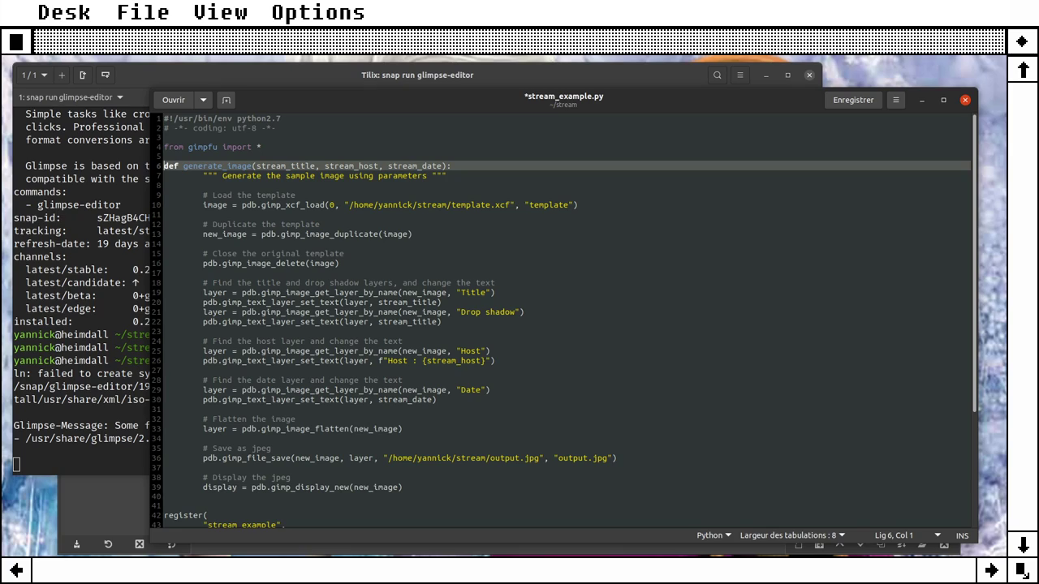
pyautogui.press('Up')
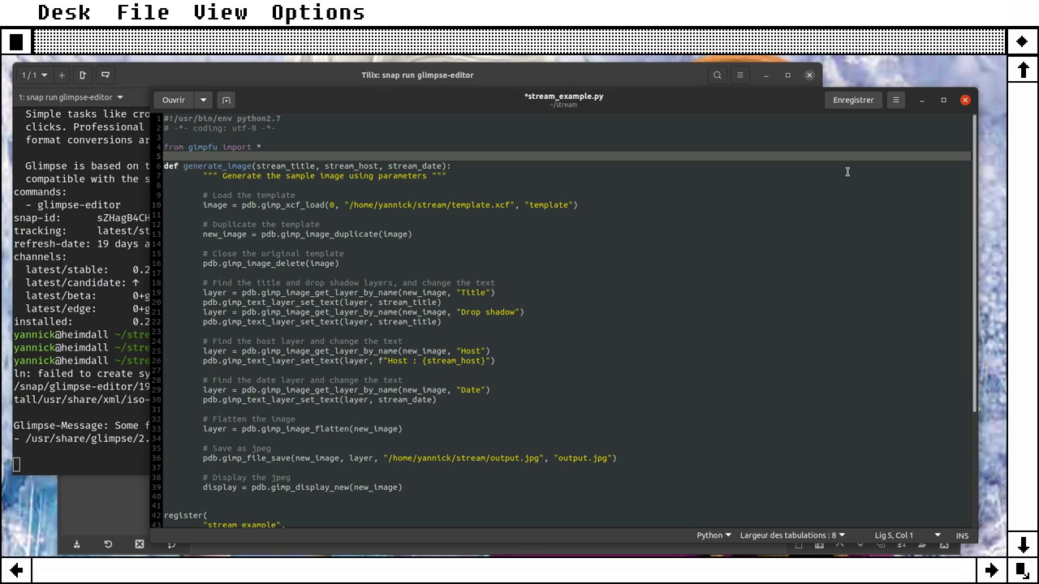
pyautogui.click(656, 236)
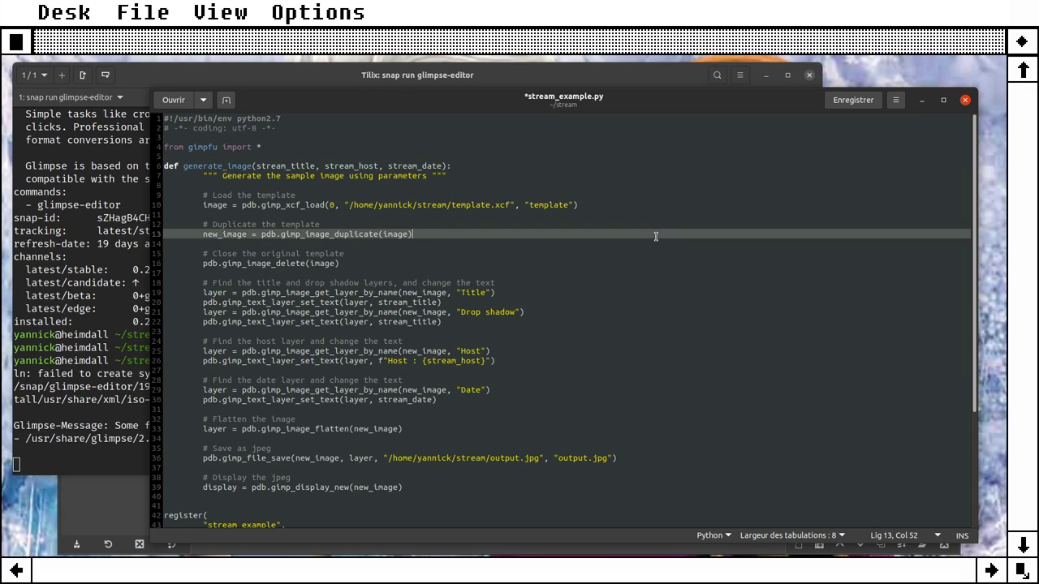
pyautogui.hotkey('ctrl', 's')
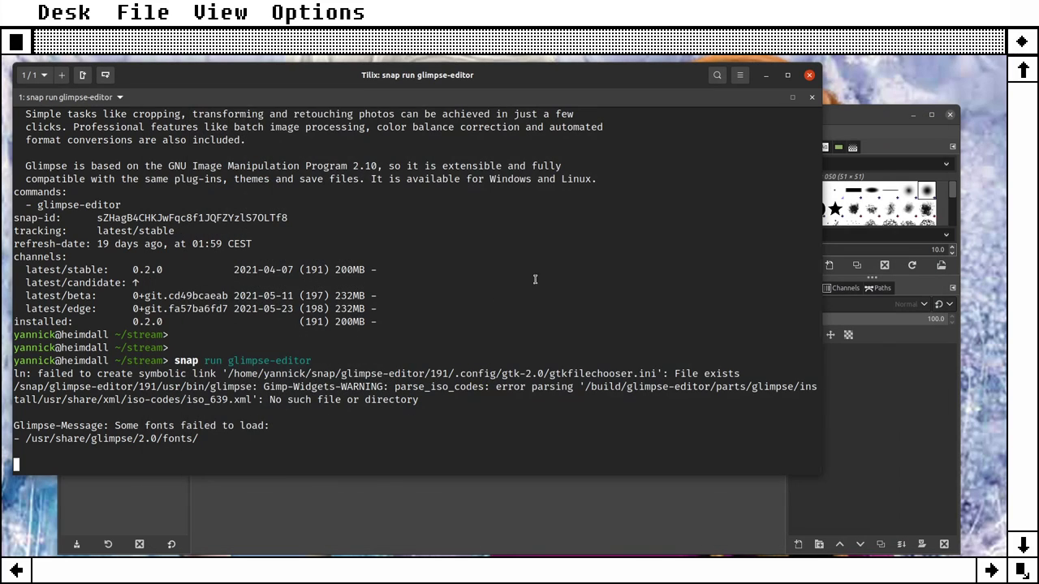
# Step: Close the gedit script editor and quit the running Glimpse
pyautogui.click(965, 100)
pyautogui.click(860, 129)
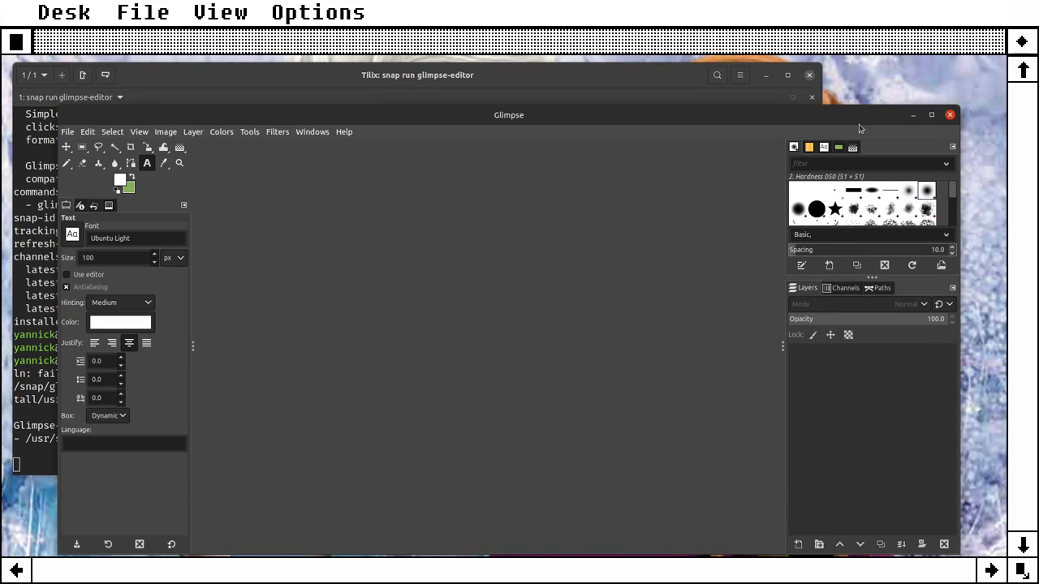
pyautogui.click(949, 114)
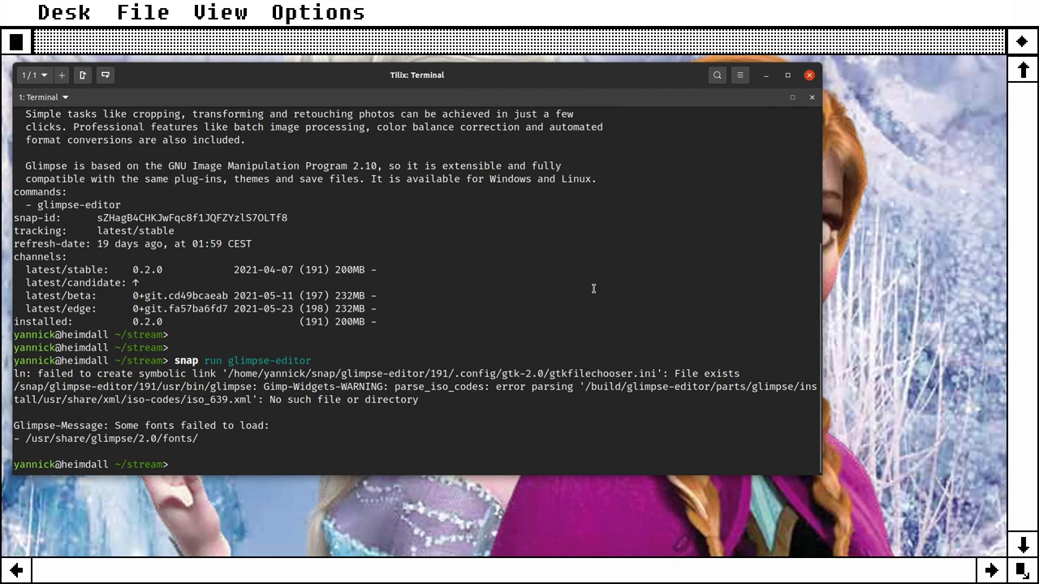
# Step: Relaunch Glimpse from shell history, check File > Create for the plug-in, then quit
pyautogui.press('Up')
pyautogui.press('Return')
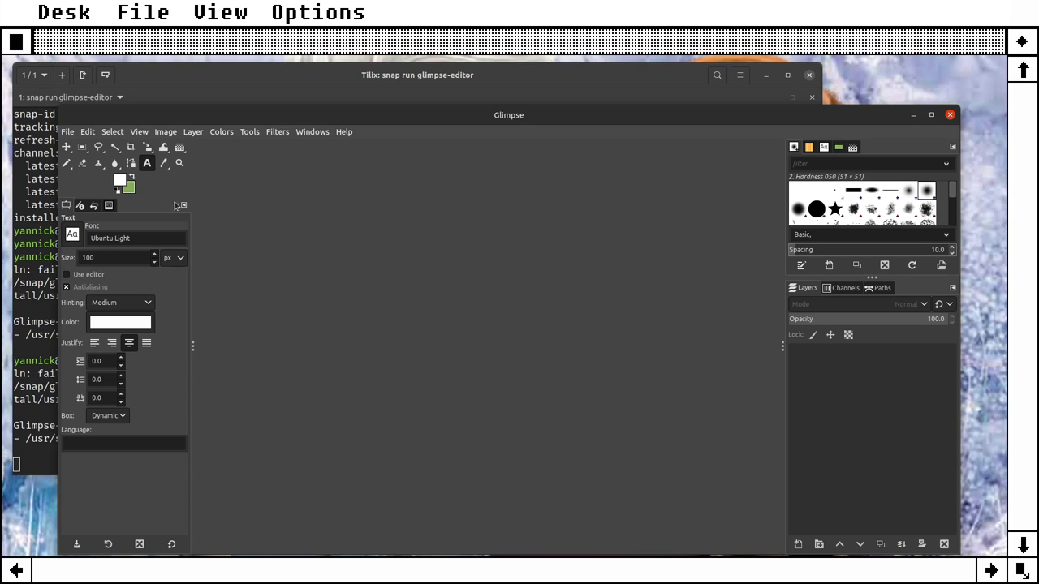
pyautogui.click(69, 132)
pyautogui.moveTo(85, 160)
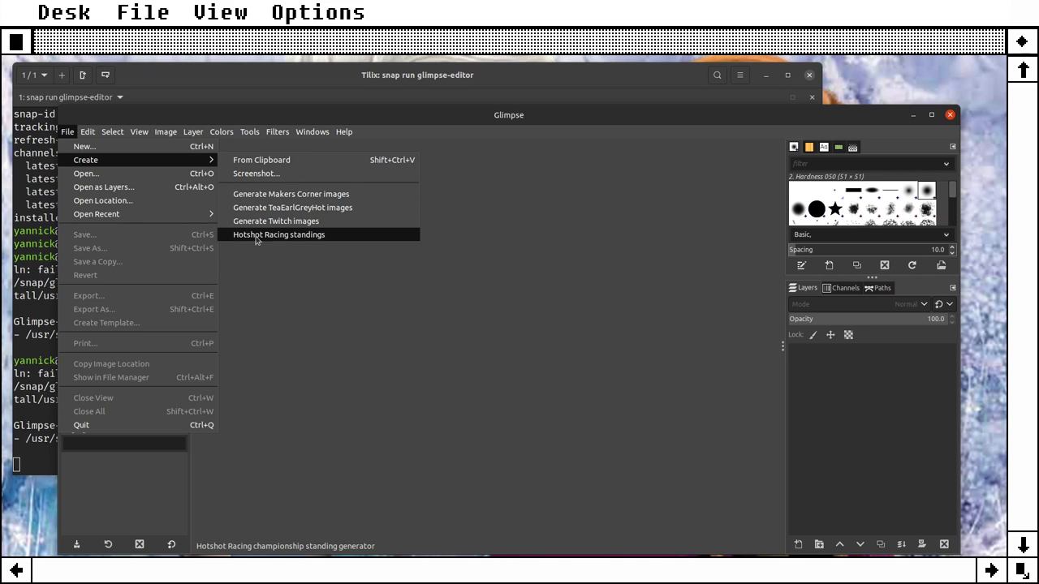
pyautogui.click(102, 425)
# Step: List the stream folder contents with ll
pyautogui.press('Return')
pyautogui.write('ll')
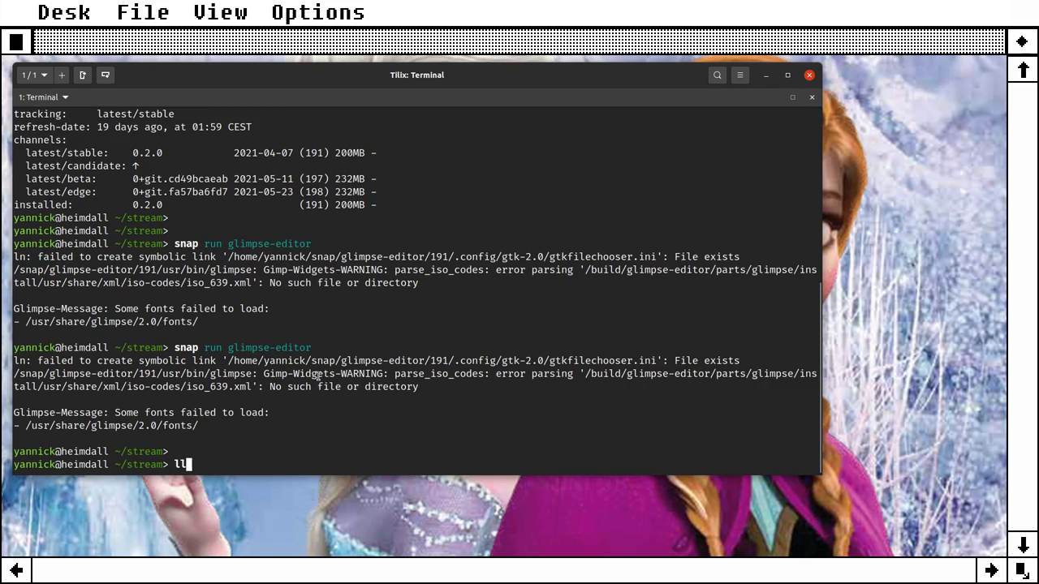
pyautogui.press('Return')
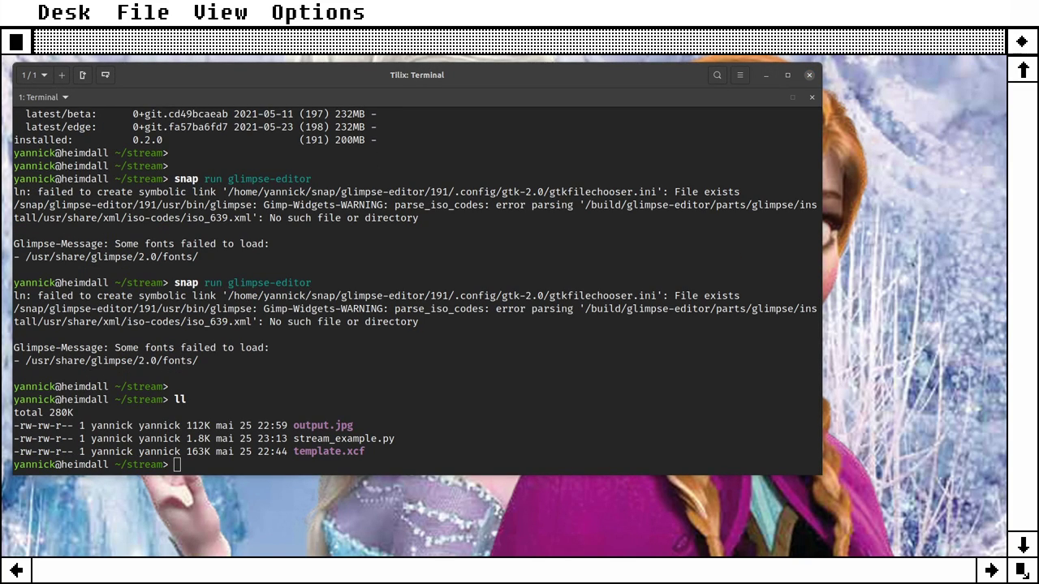
# Step: Move stream_example.py into Glimpse's snap 0.2 plug-ins folder with mv
pyautogui.click(468, 388)
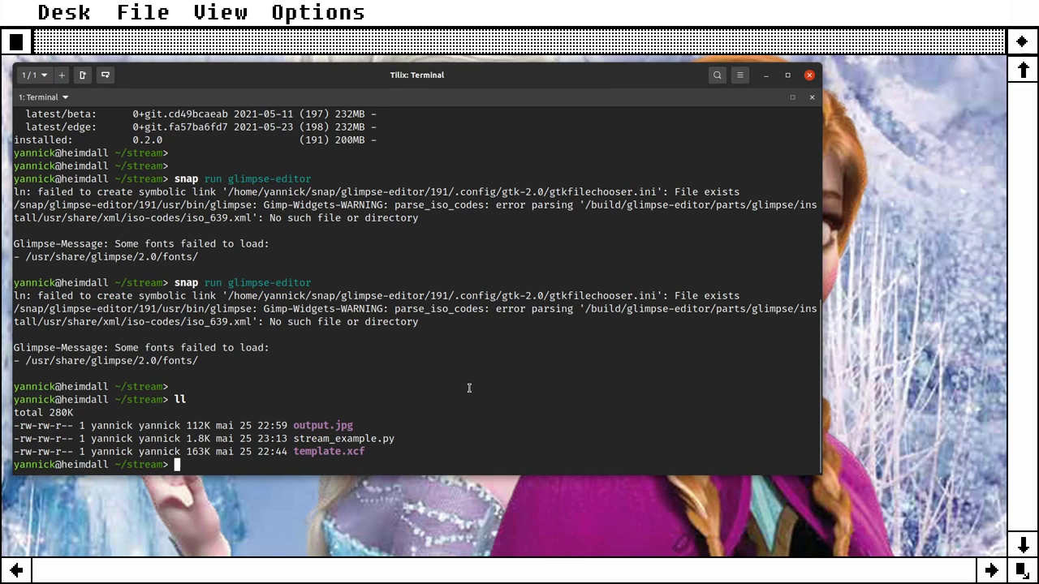
pyautogui.write('mv st')
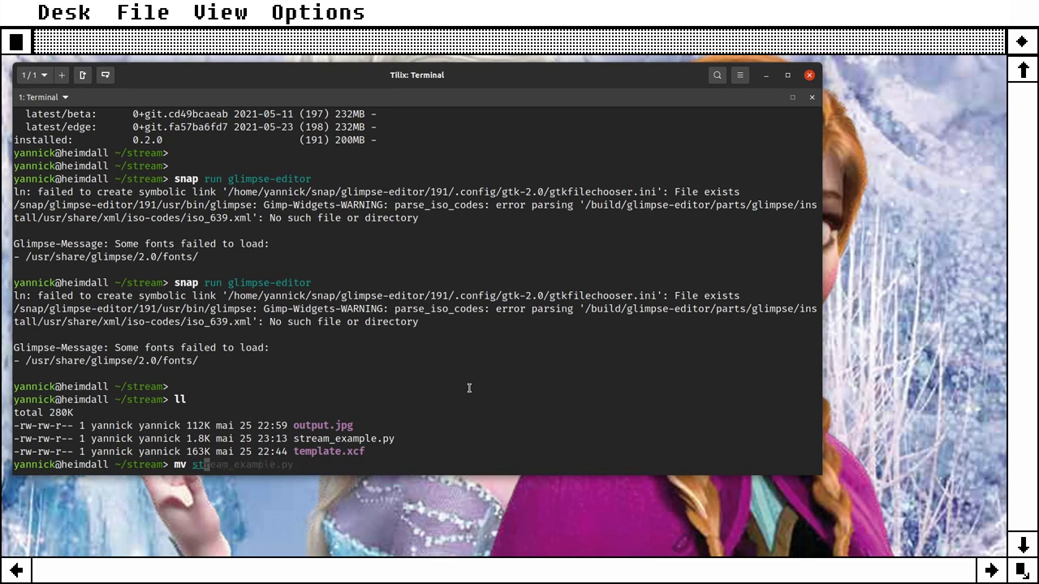
pyautogui.press('Tab')
pyautogui.write('/home/yannick/')
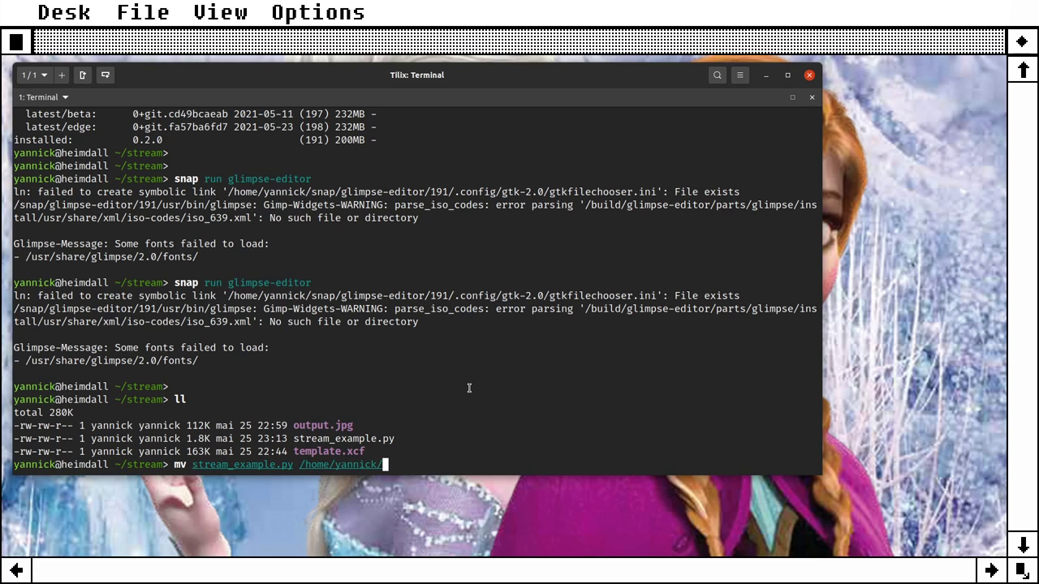
pyautogui.write('snap/')
pyautogui.write('gl')
pyautogui.press('Tab')
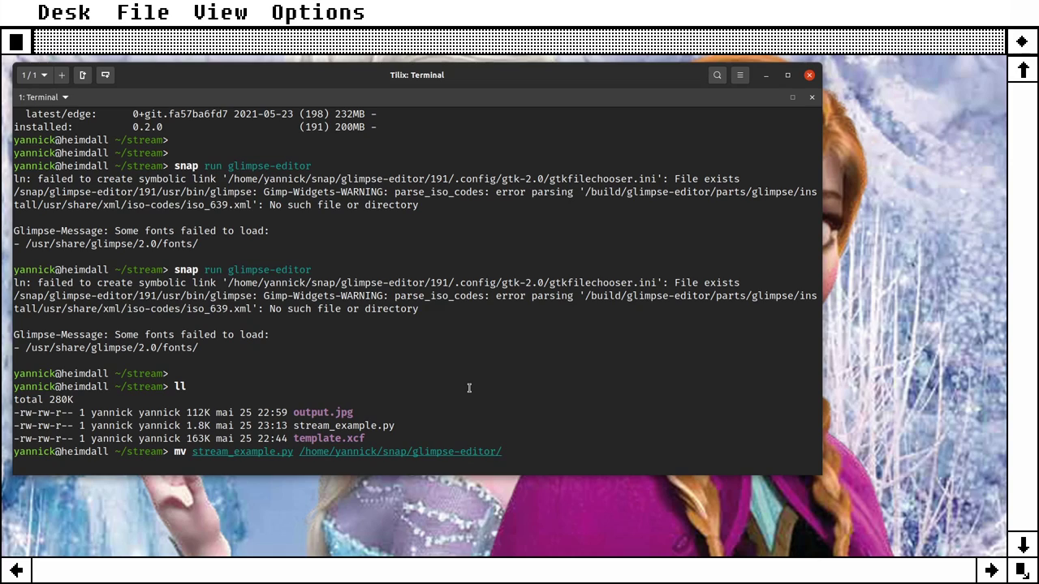
pyautogui.write('current/.config/')
pyautogui.write('g')
pyautogui.press('Tab')
pyautogui.press('Tab')
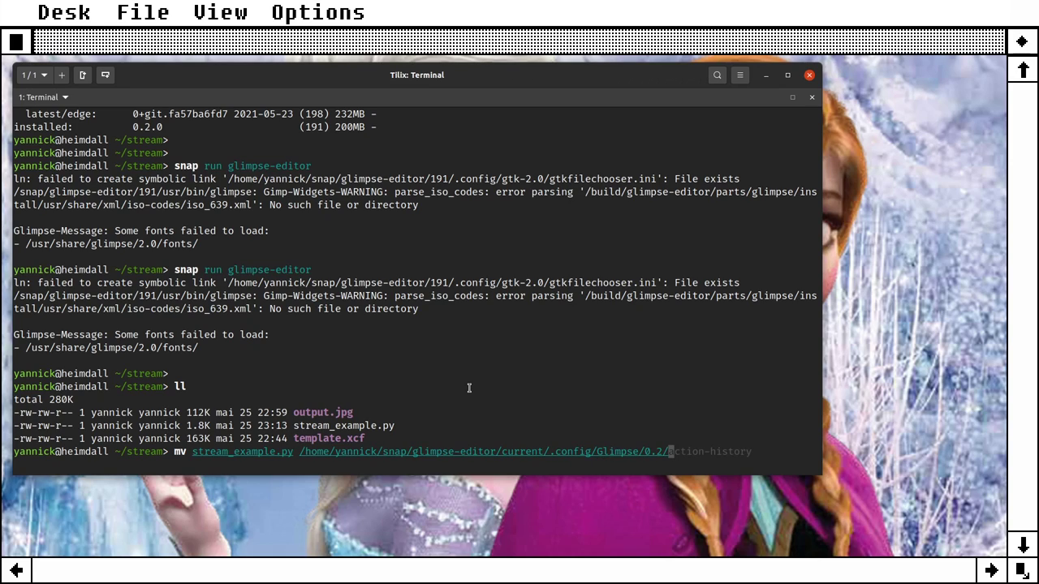
pyautogui.write('plug')
pyautogui.write('-')
pyautogui.press('Tab')
pyautogui.press('Return')
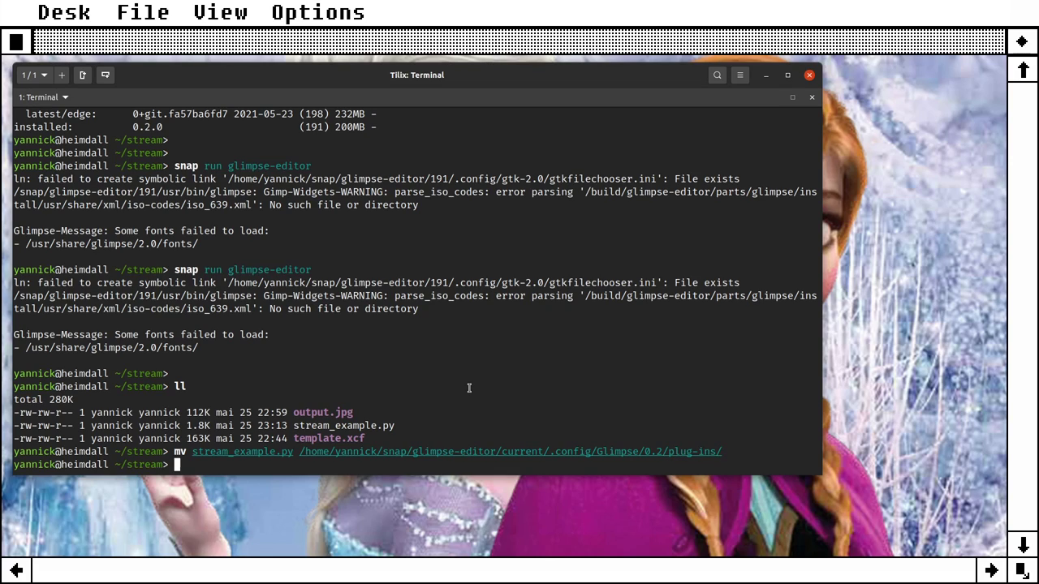
# Step: Change into the plug-ins folder and list its contents
pyautogui.write('cd')
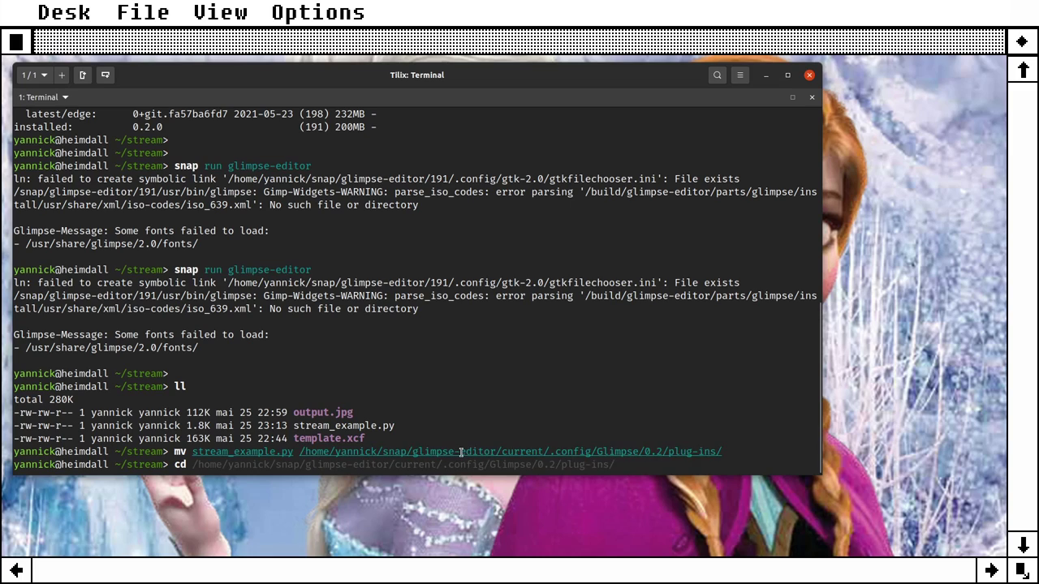
pyautogui.doubleClick(463, 451)
pyautogui.middleClick(545, 374)
pyautogui.press('Return')
pyautogui.write('ll')
pyautogui.press('Return')
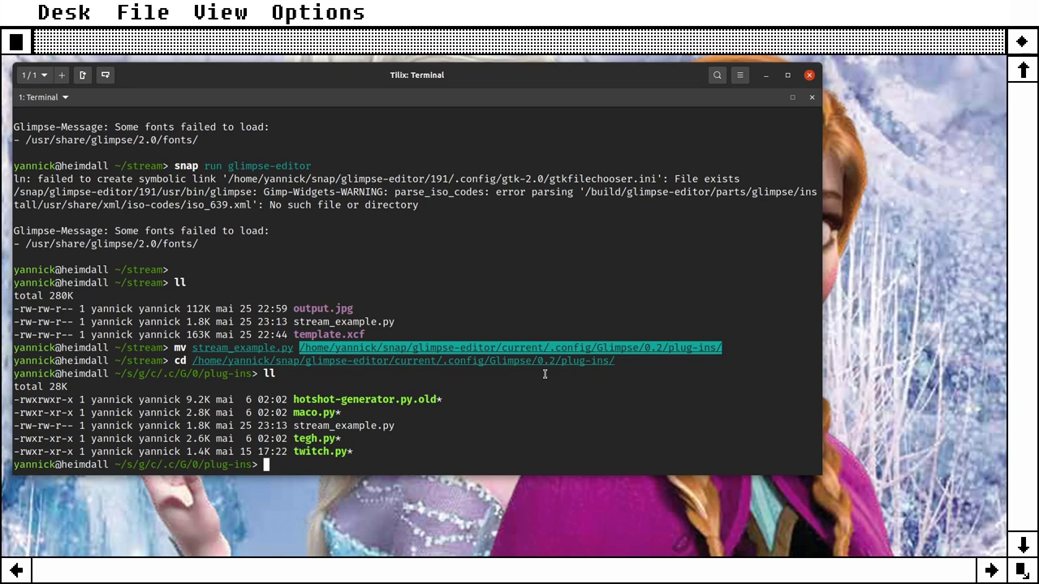
# Step: Make stream_example.py executable with chmod +x, list by time, and relaunch Glimpse
pyautogui.write('chmo')
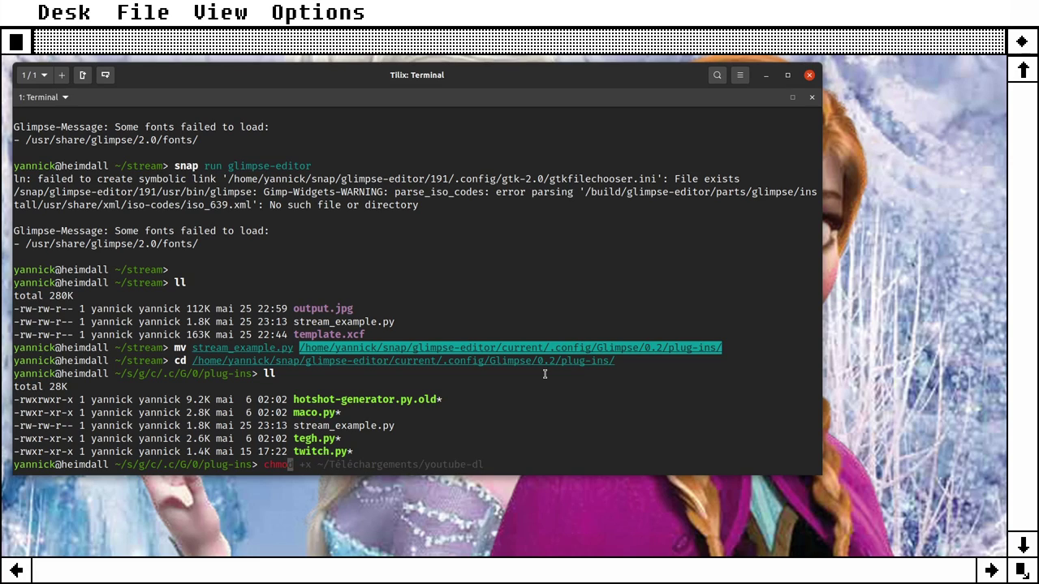
pyautogui.write('d +x st')
pyautogui.press('Tab')
pyautogui.press('Return')
pyautogui.write('ls')
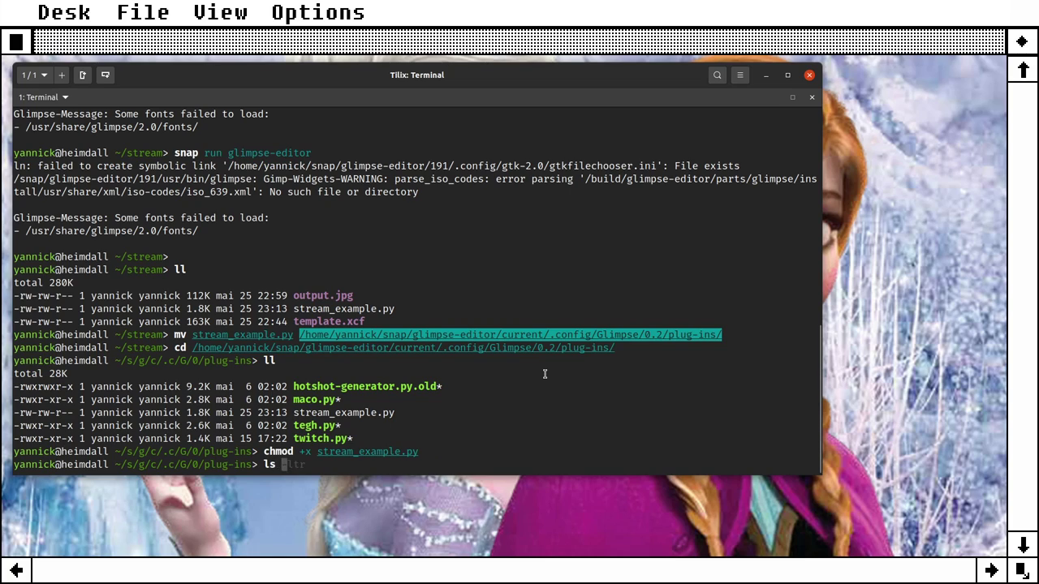
pyautogui.write(' -ltr')
pyautogui.press('Return')
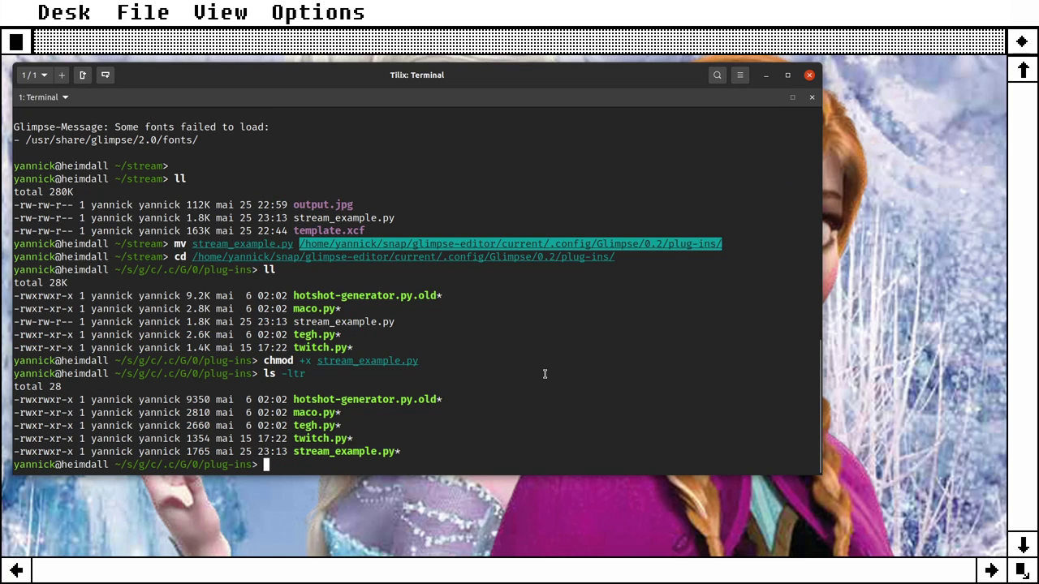
pyautogui.press('Up')
pyautogui.press('Up')
pyautogui.press('Up')
pyautogui.press('Up')
pyautogui.press('Up')
pyautogui.press('Up')
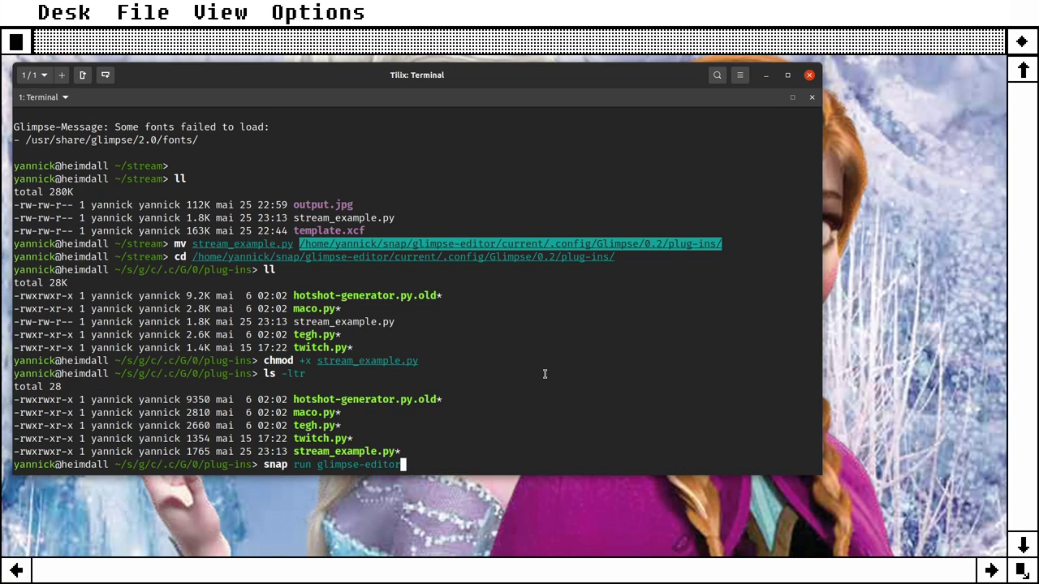
pyautogui.press('Return')
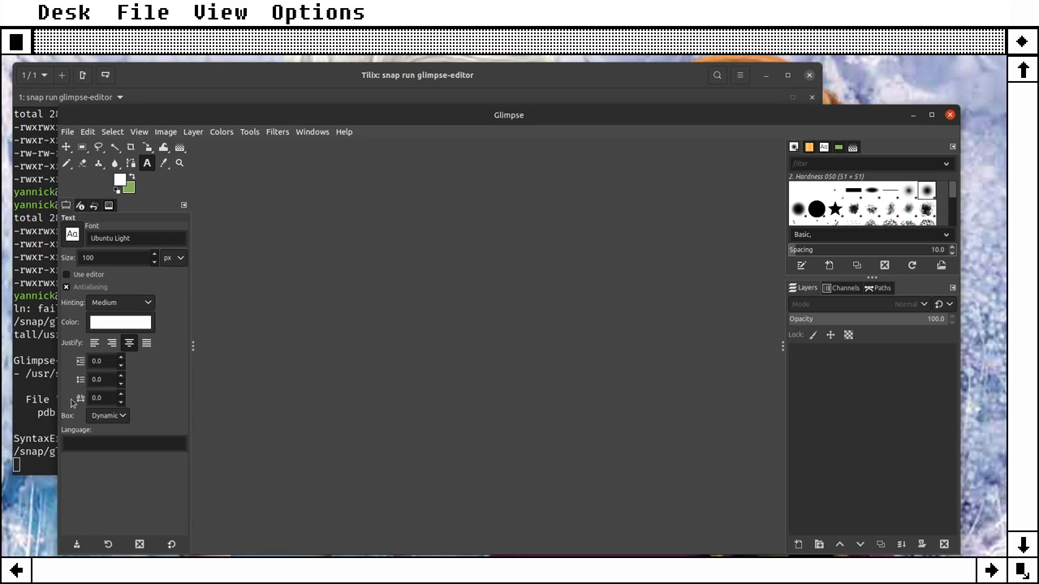
# Step: Read the line-26 SyntaxError in the terminal, then close the Glimpse window
pyautogui.click(40, 392)
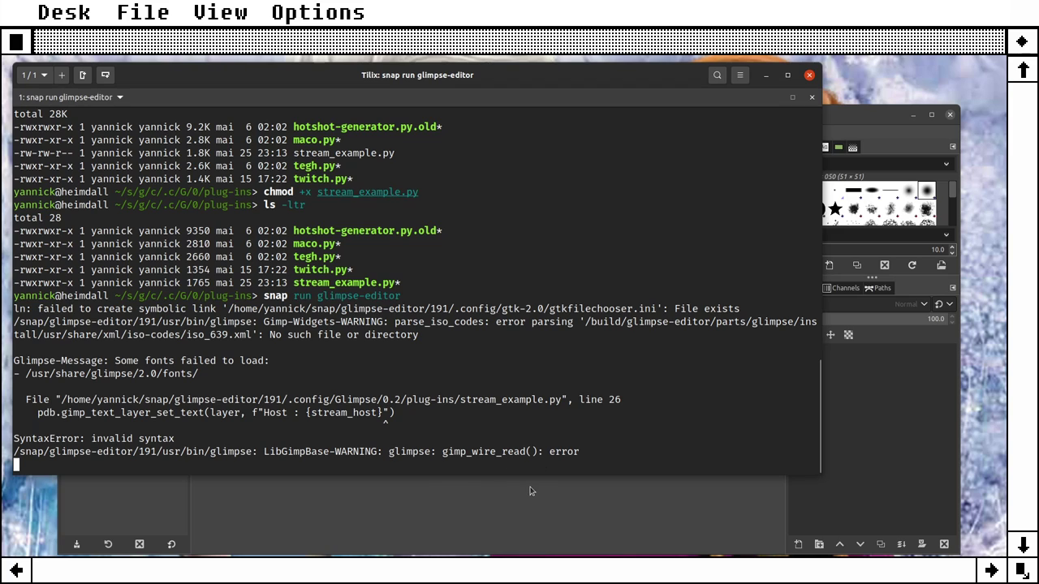
pyautogui.click(502, 536)
pyautogui.click(949, 114)
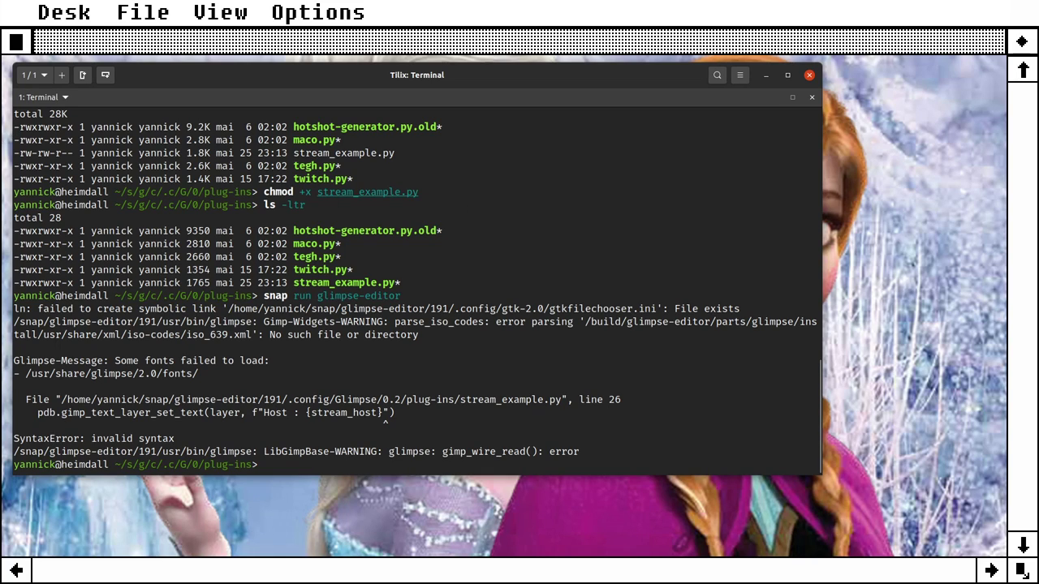
# Step: Return to Tilix via the dock's window list and start vi on stream_example.py
pyautogui.rightClick(3, 142)
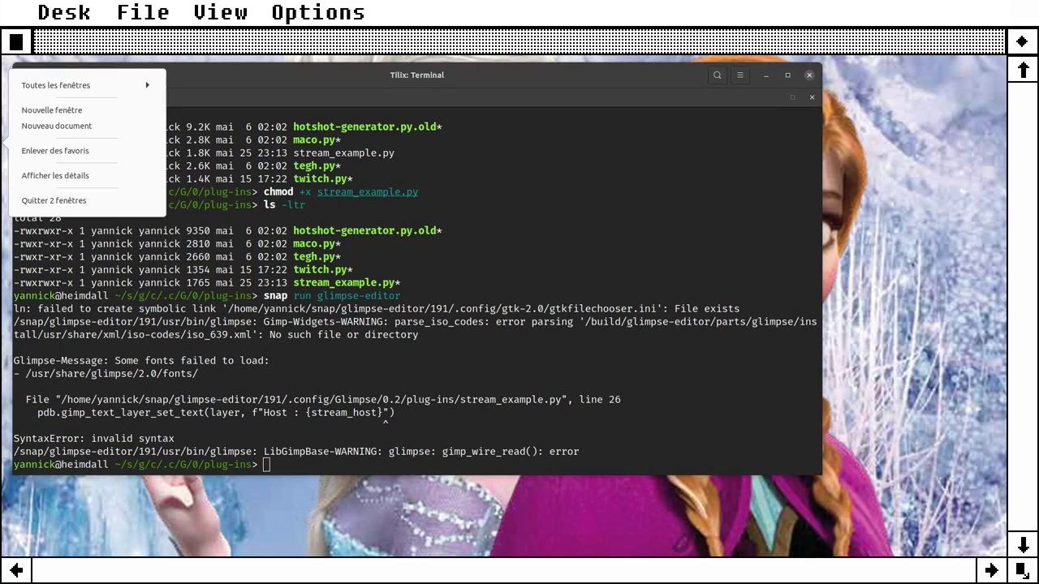
pyautogui.click(51, 87)
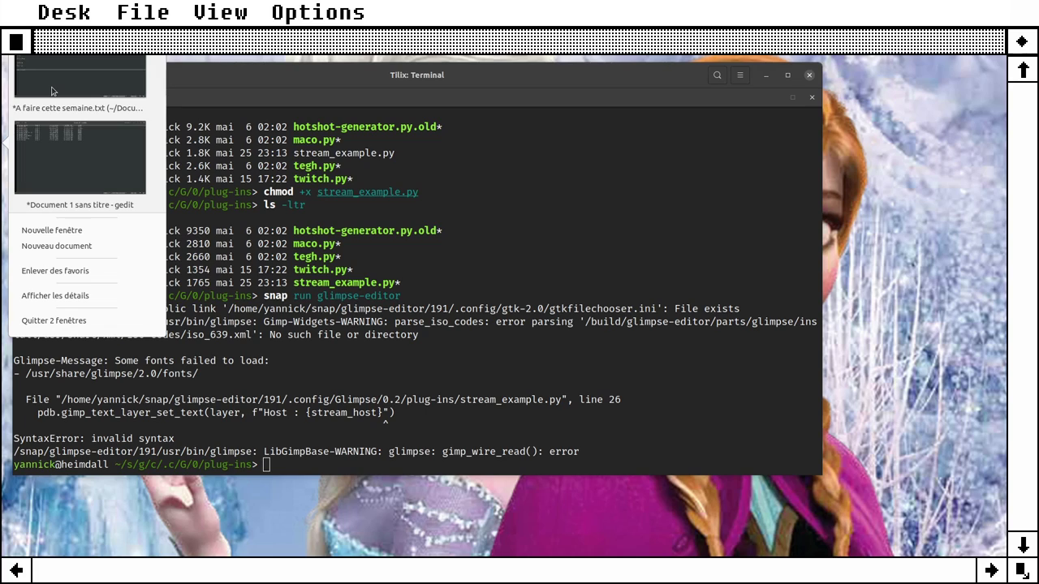
pyautogui.click(525, 308)
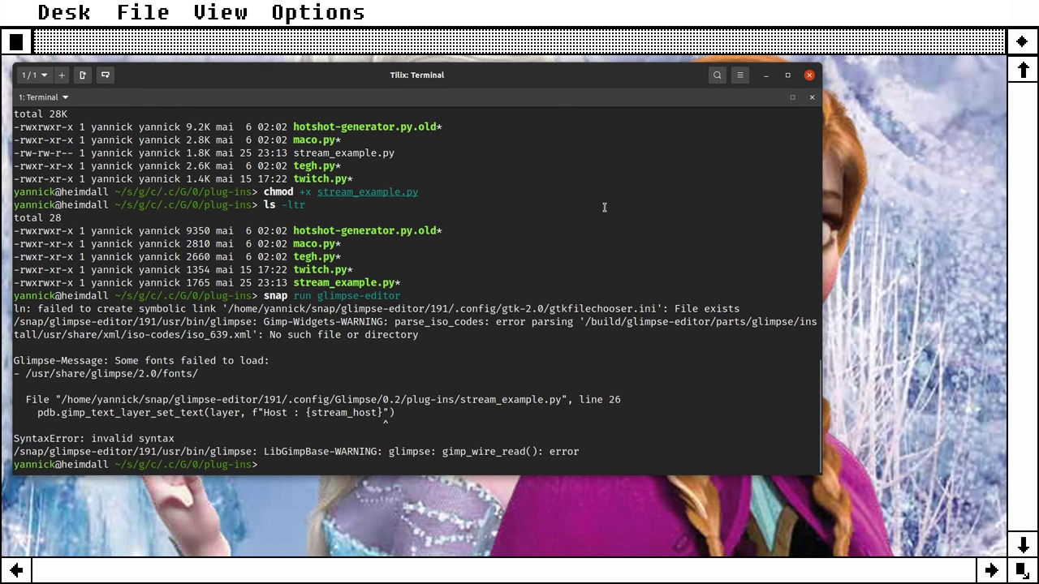
pyautogui.write('vi ')
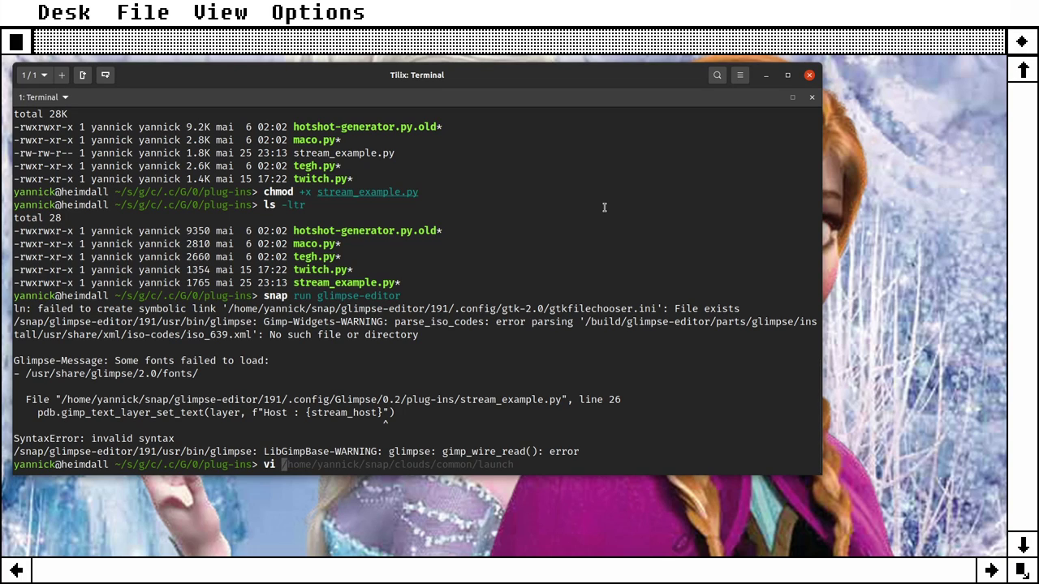
pyautogui.write('stream_example.py')
# Step: Open stream_example.py in vi and remove line 26's f prefix and placeholder name
pyautogui.press('Return')
pyautogui.press('Down')
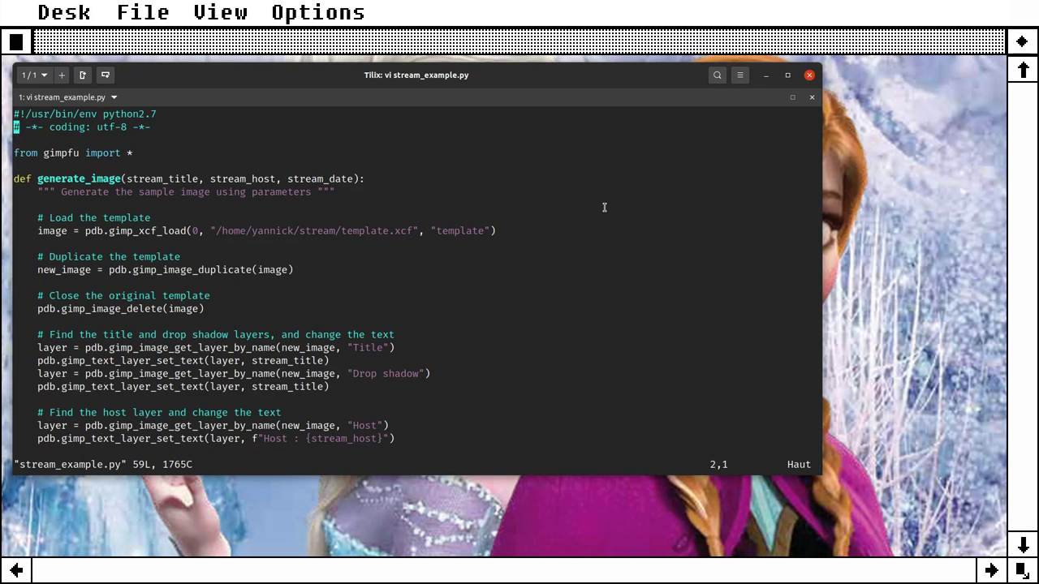
pyautogui.press('Down')
pyautogui.press('Down')
pyautogui.press('Down')
pyautogui.press('Down')
pyautogui.press('Down')
pyautogui.press('Down')
pyautogui.press('Down')
pyautogui.press('Down')
pyautogui.press('Up')
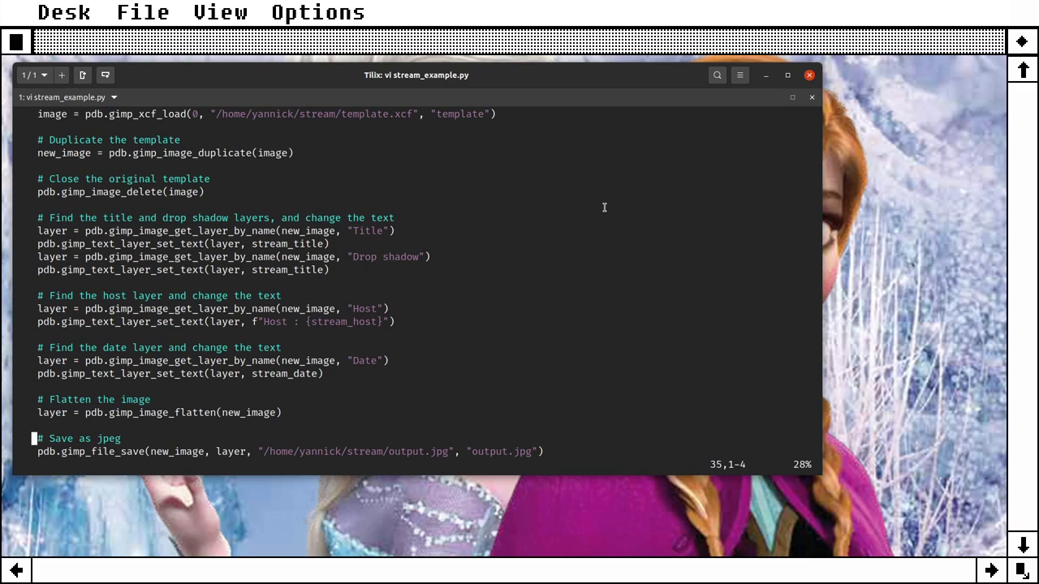
pyautogui.press('Up')
pyautogui.press('Up')
pyautogui.press('Up')
pyautogui.press('Up')
pyautogui.press('Down')
pyautogui.press('Down')
pyautogui.press('Down')
pyautogui.press('Right')
pyautogui.press('Right')
pyautogui.press('Right')
pyautogui.press('Right')
pyautogui.press('Right')
pyautogui.press('Right')
pyautogui.press('Right')
pyautogui.press('Right')
pyautogui.press('Right')
pyautogui.press('Right')
pyautogui.press('Right')
pyautogui.press('Right')
pyautogui.press('Left')
pyautogui.press('x')
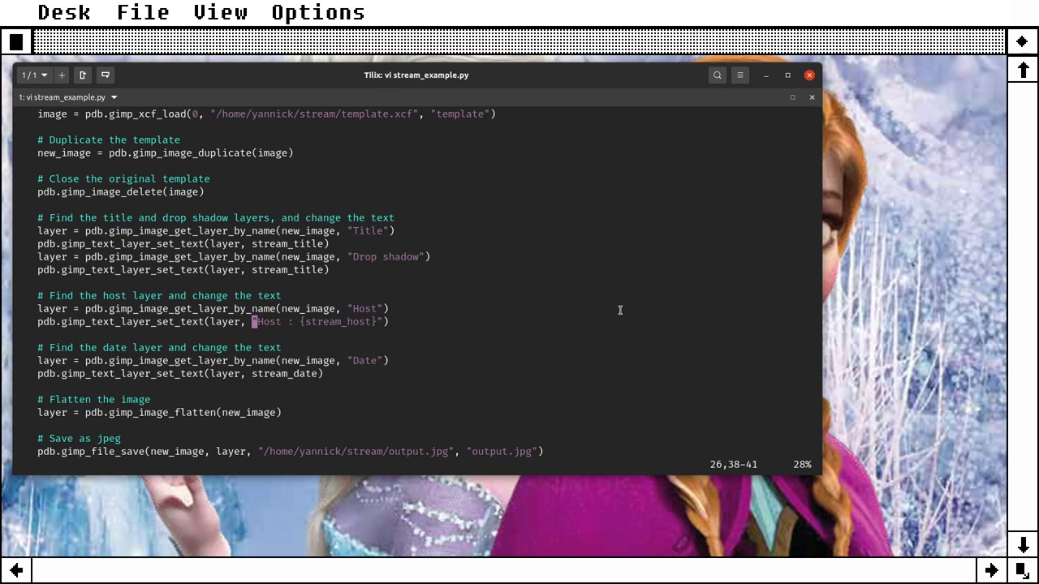
pyautogui.press('Right')
pyautogui.press('Right')
pyautogui.press('Right')
pyautogui.press('Right')
pyautogui.press('Right')
pyautogui.press('Right')
pyautogui.press('Right')
pyautogui.press('Right')
pyautogui.press('x')
pyautogui.press('x')
pyautogui.press('x')
pyautogui.press('x')
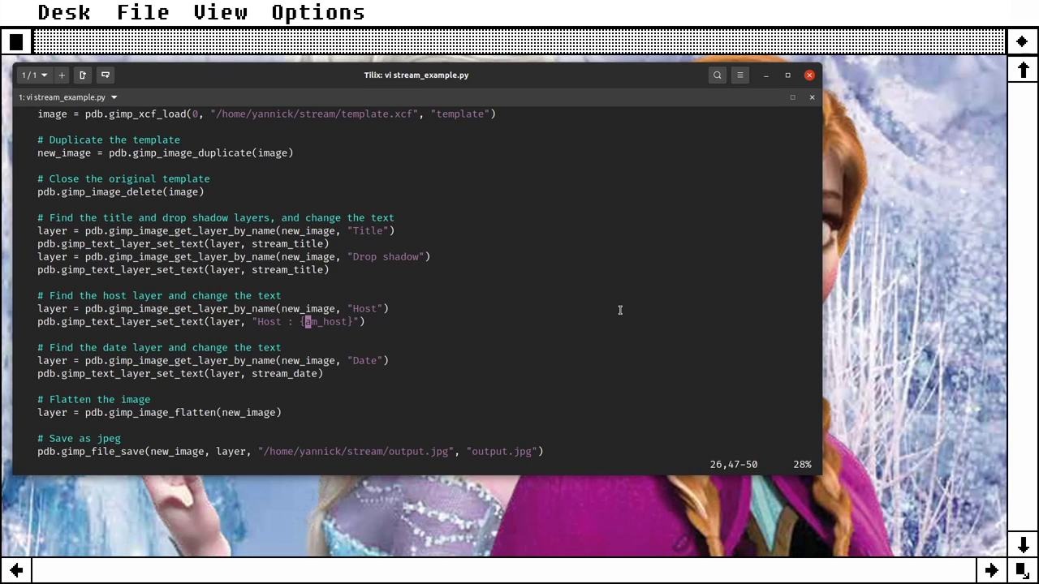
pyautogui.press('x')
pyautogui.press('x')
pyautogui.press('x')
pyautogui.press('x')
pyautogui.press('x')
pyautogui.press('x')
pyautogui.press('Right')
pyautogui.press('Right')
# Step: Add .format(stream_host) to the Host text, save with :wq, and recall snap run glimpse-editor
pyautogui.write('i.form')
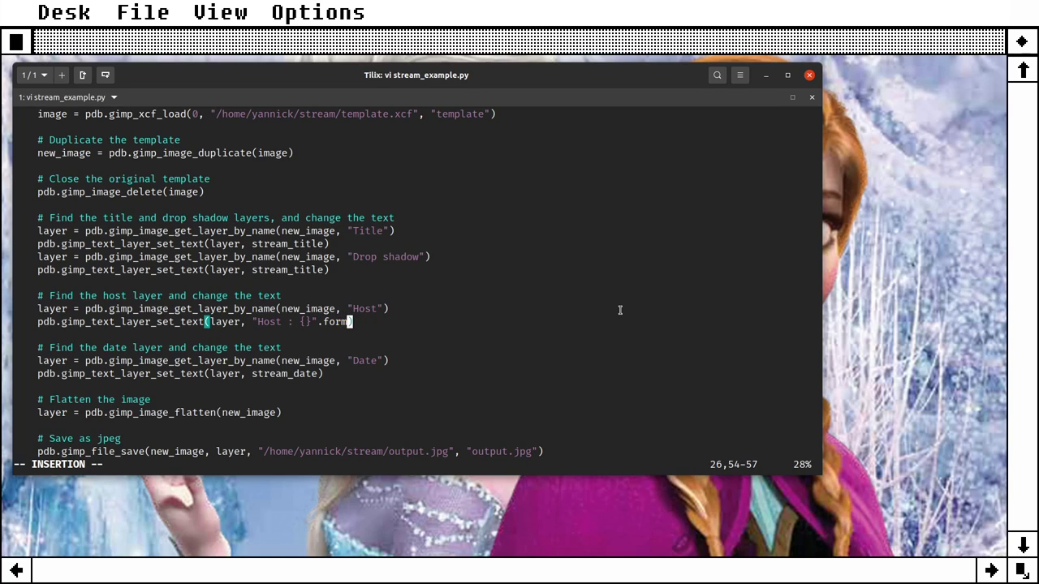
pyautogui.write('at(st')
pyautogui.write('ream_hso')
pyautogui.press('BackSpace')
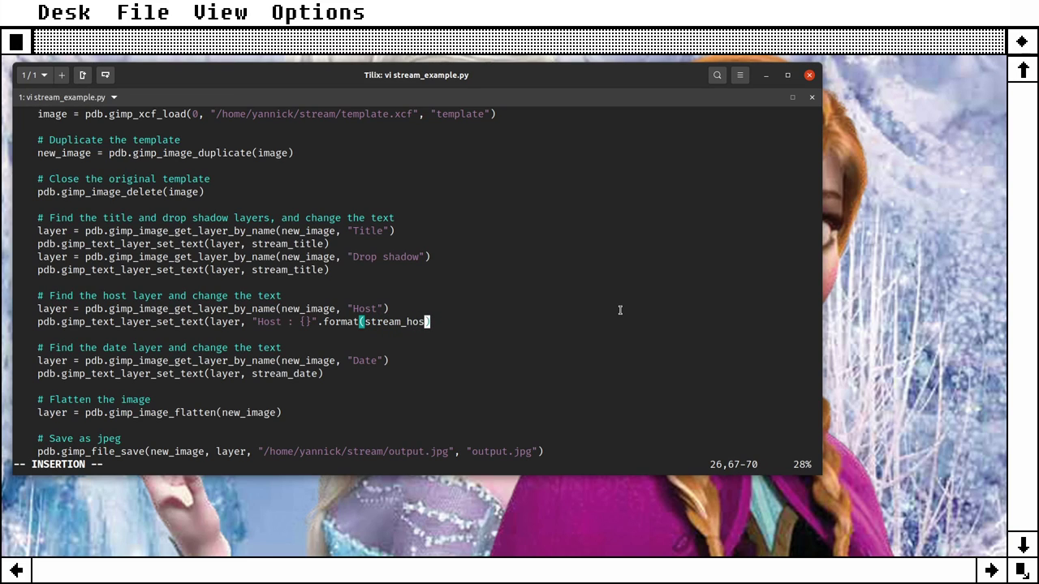
pyautogui.write('ost')
pyautogui.press('Escape')
pyautogui.write(':wq')
pyautogui.press('Return')
pyautogui.write('s')
pyautogui.press('Right')
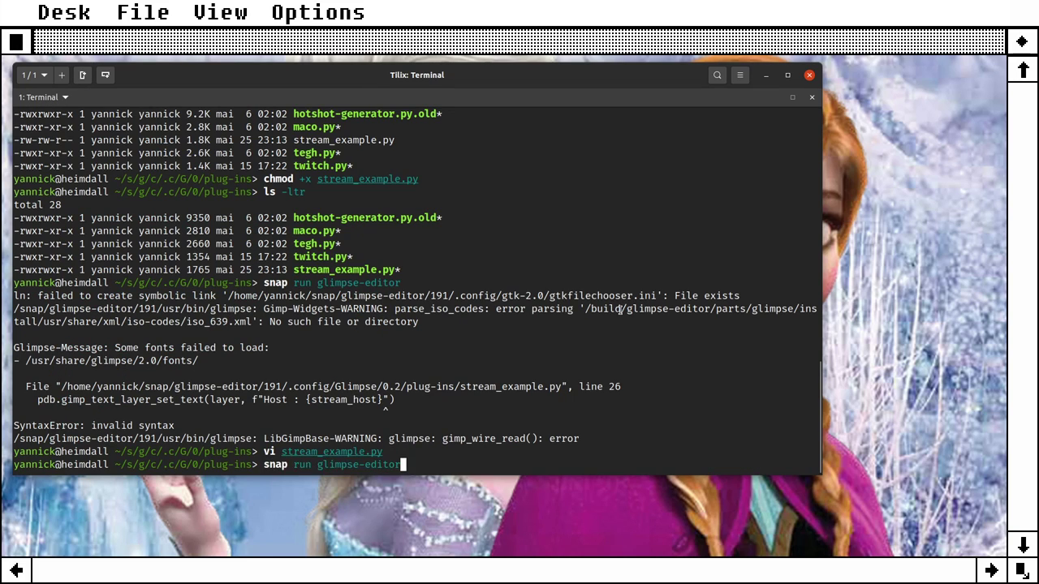
# Step: Relaunch Glimpse with the fixed script, confirm no SyntaxError appears, then quit via File > Quit
pyautogui.press('Return')
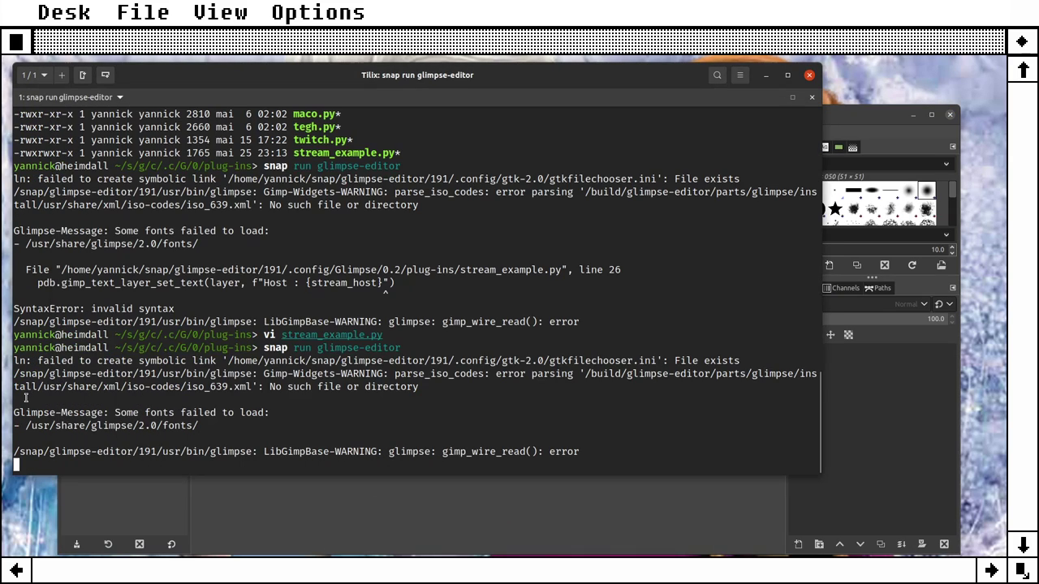
pyautogui.click(27, 397)
pyautogui.click(840, 132)
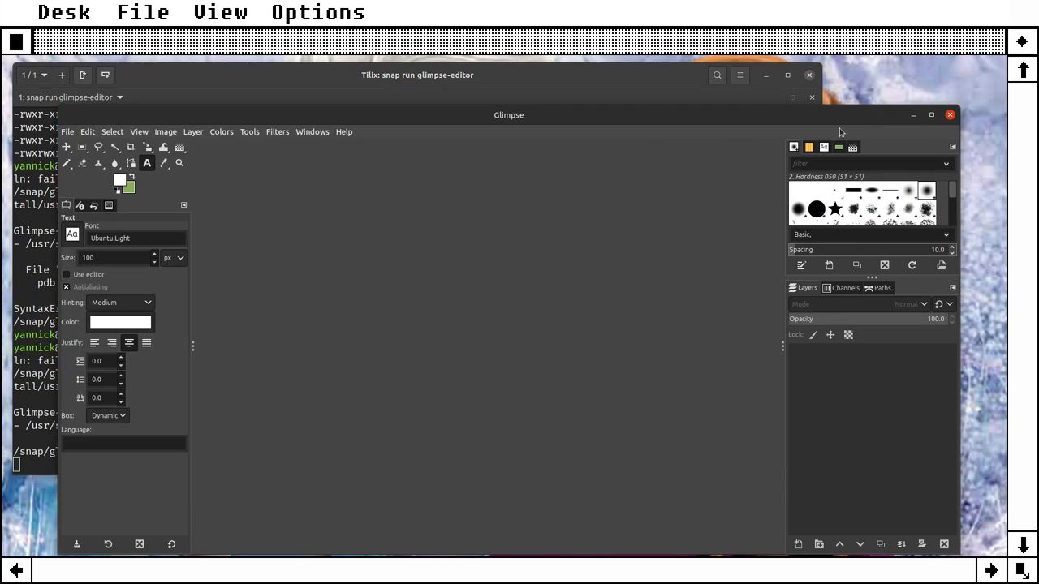
pyautogui.click(70, 132)
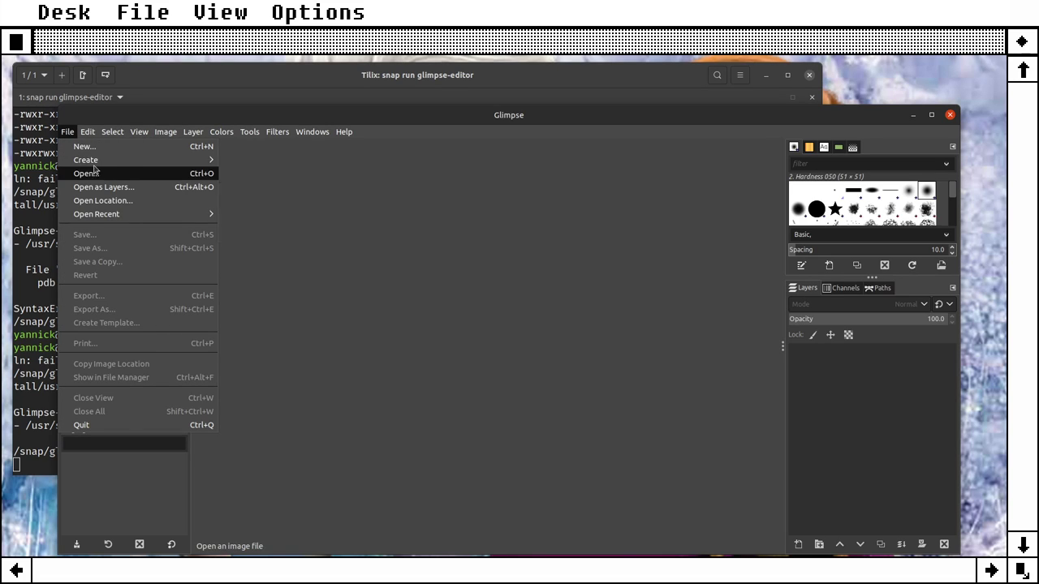
pyautogui.moveTo(96, 214)
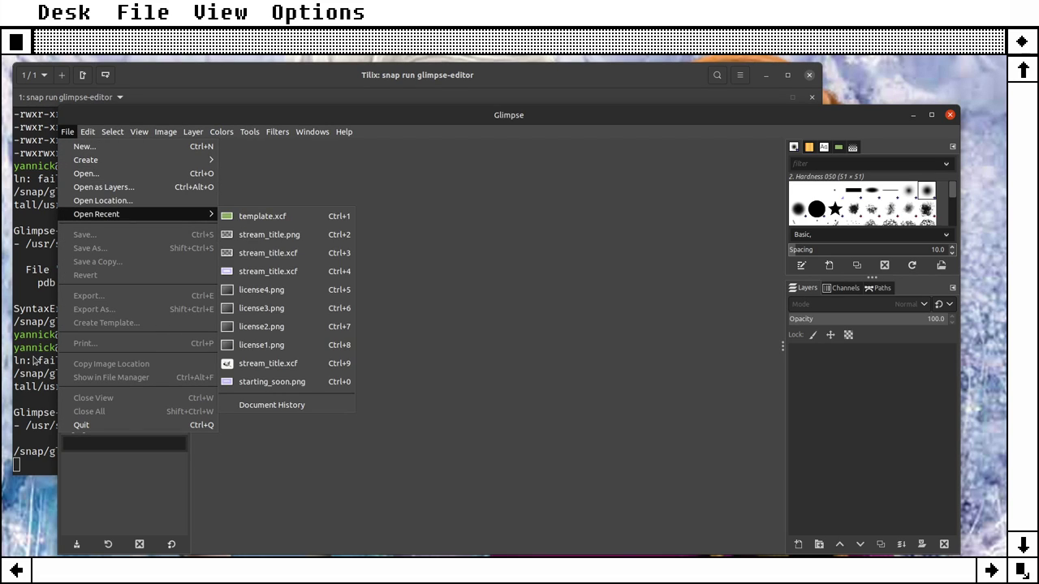
pyautogui.click(35, 354)
pyautogui.click(68, 133)
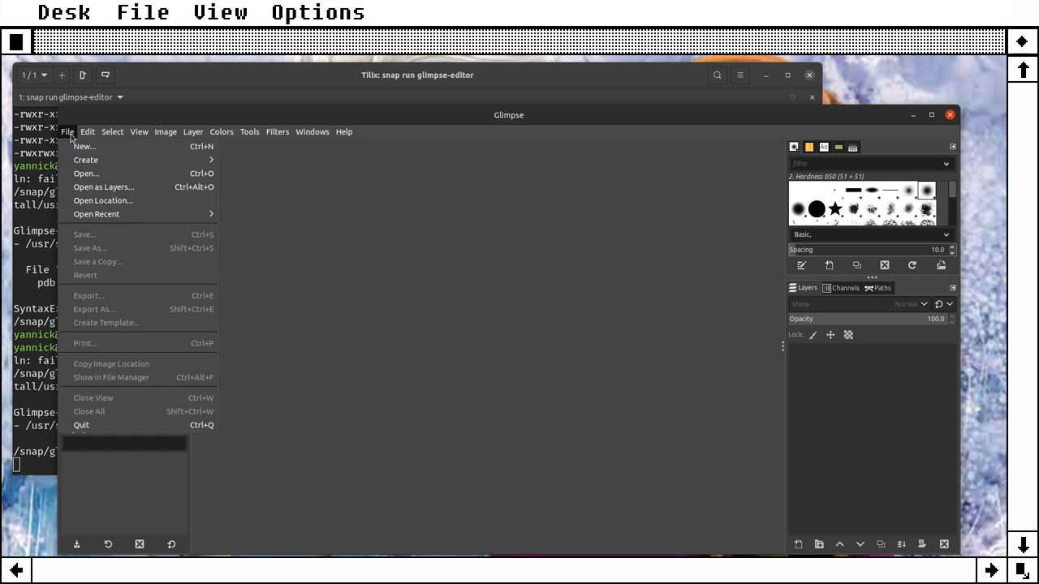
pyautogui.click(106, 425)
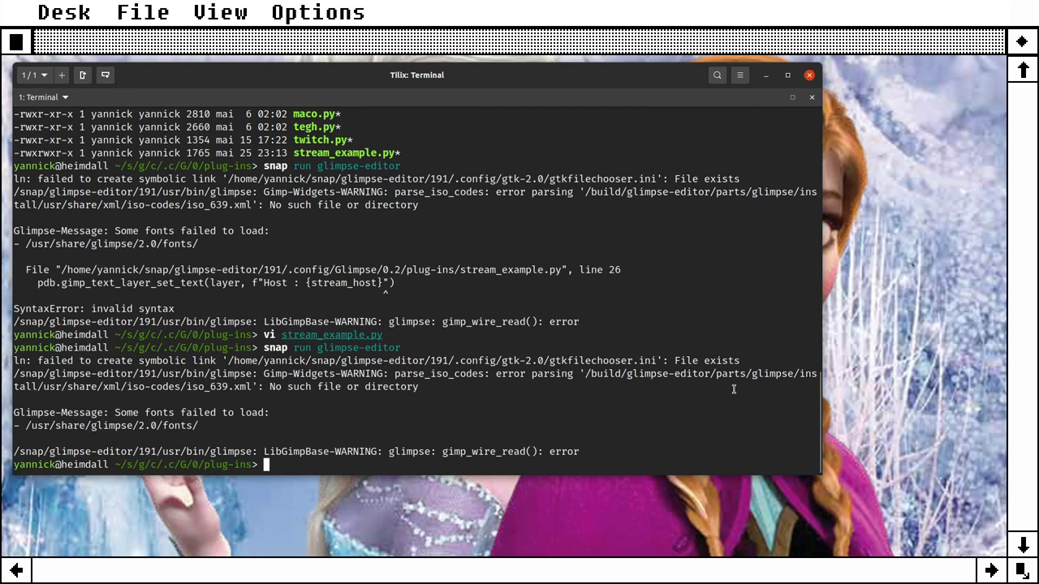
# Step: Reopen stream_example.py in vi and move to the Host text argument on line 26
pyautogui.press('Up')
pyautogui.press('Up')
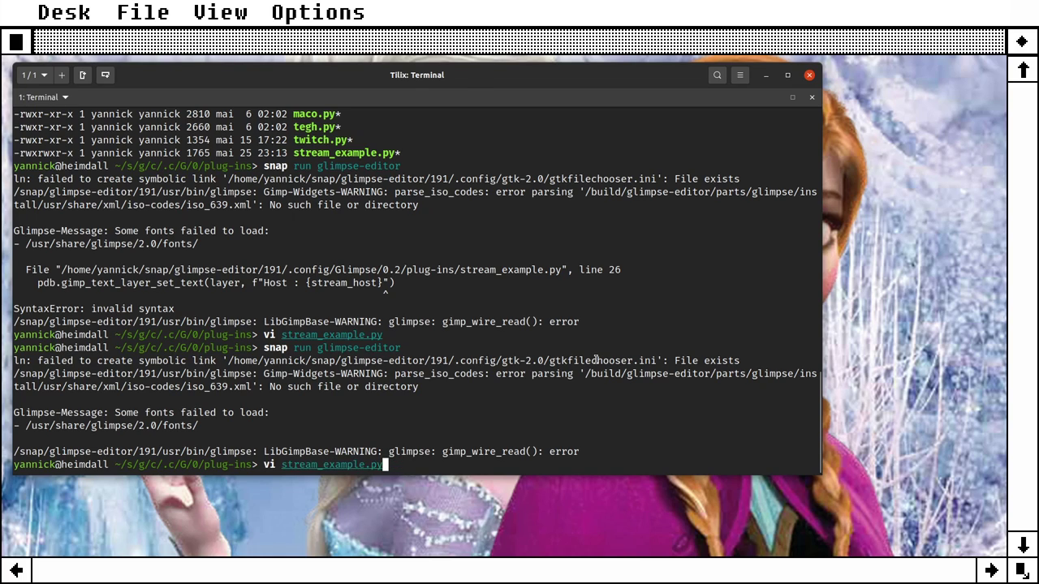
pyautogui.press('Return')
pyautogui.press('Down')
pyautogui.press('Down')
pyautogui.press('Down')
pyautogui.press('Down')
pyautogui.press('Down')
pyautogui.press('Down')
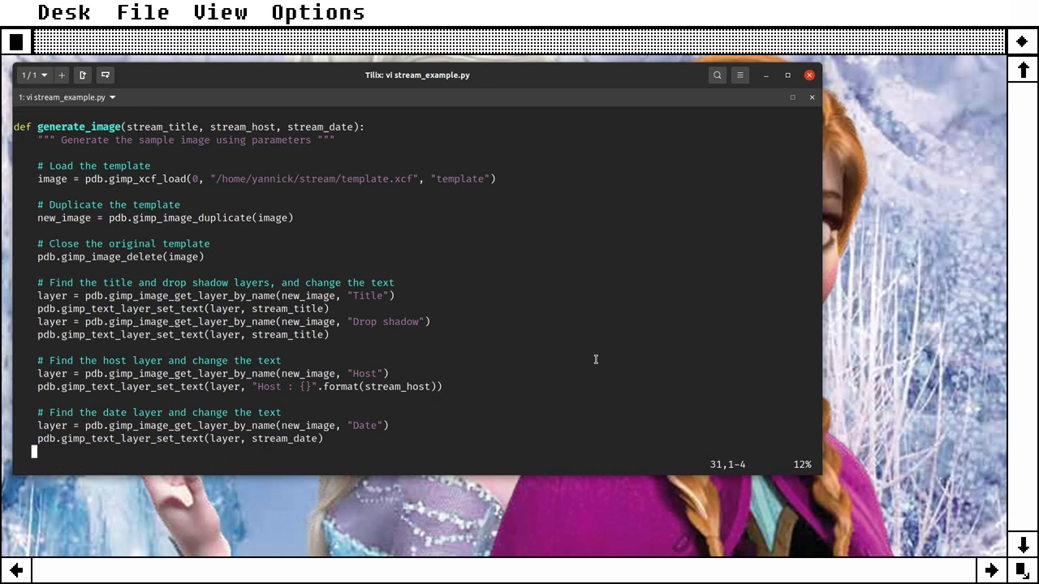
pyautogui.press('Down')
pyautogui.press('Down')
pyautogui.press('Up')
pyautogui.press('Up')
pyautogui.press('Up')
pyautogui.press('Down')
pyautogui.press('Down')
pyautogui.press('Right')
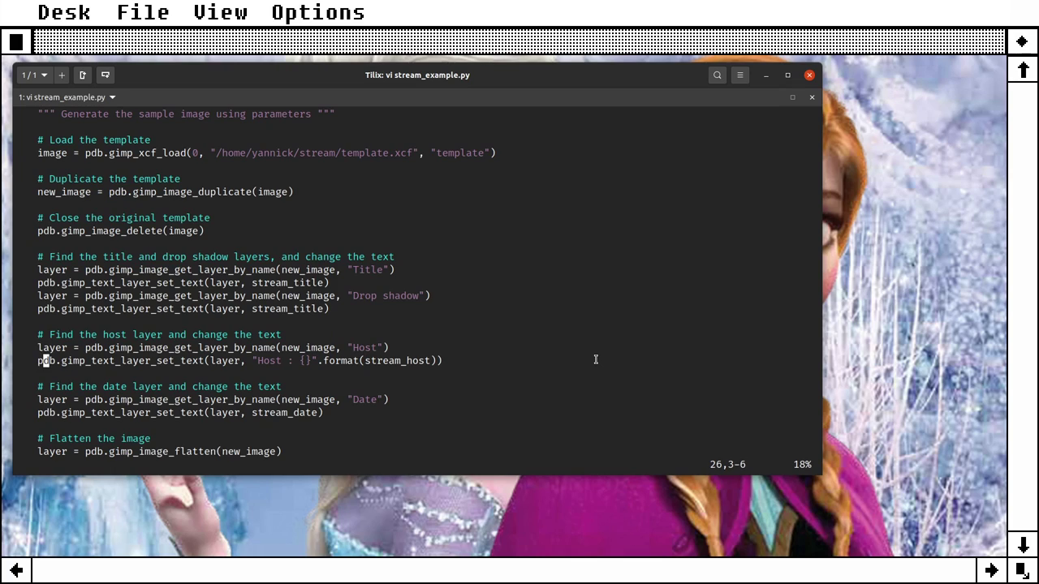
pyautogui.press('Right')
pyautogui.press('Right')
pyautogui.press('Right')
pyautogui.press('Right')
pyautogui.press('Right')
pyautogui.press('Right')
pyautogui.press('Right')
pyautogui.press('Right')
pyautogui.press('Right')
# Step: Delete the "Host : {}".format( wrapper and extra parenthesis, then save with :wq
pyautogui.press('x')
pyautogui.press('x')
pyautogui.press('x')
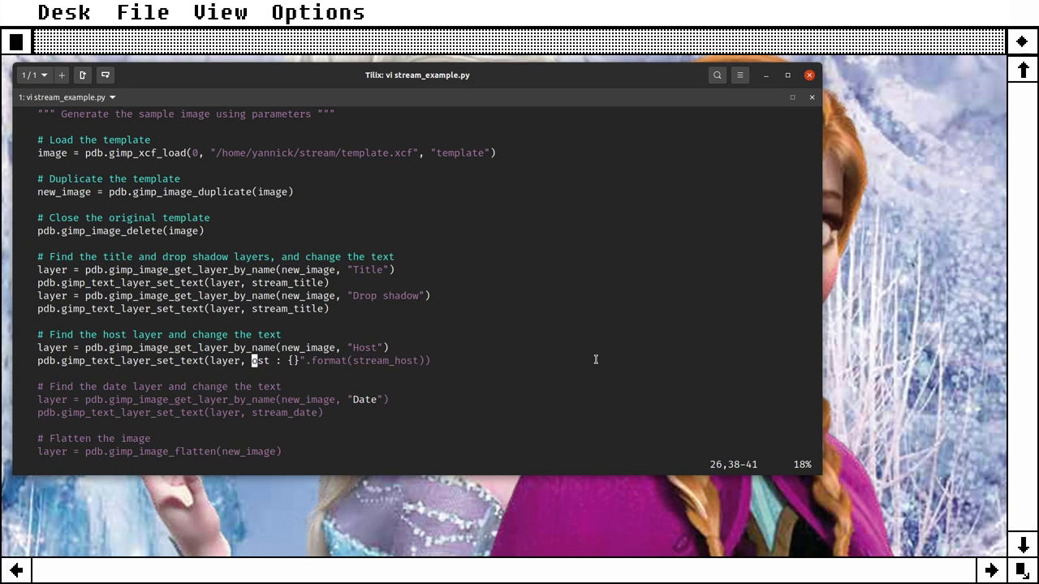
pyautogui.press('x')
pyautogui.press('x')
pyautogui.press('x')
pyautogui.press('x')
pyautogui.press('x')
pyautogui.press('x')
pyautogui.press('x')
pyautogui.press('x')
pyautogui.press('x')
pyautogui.press('x')
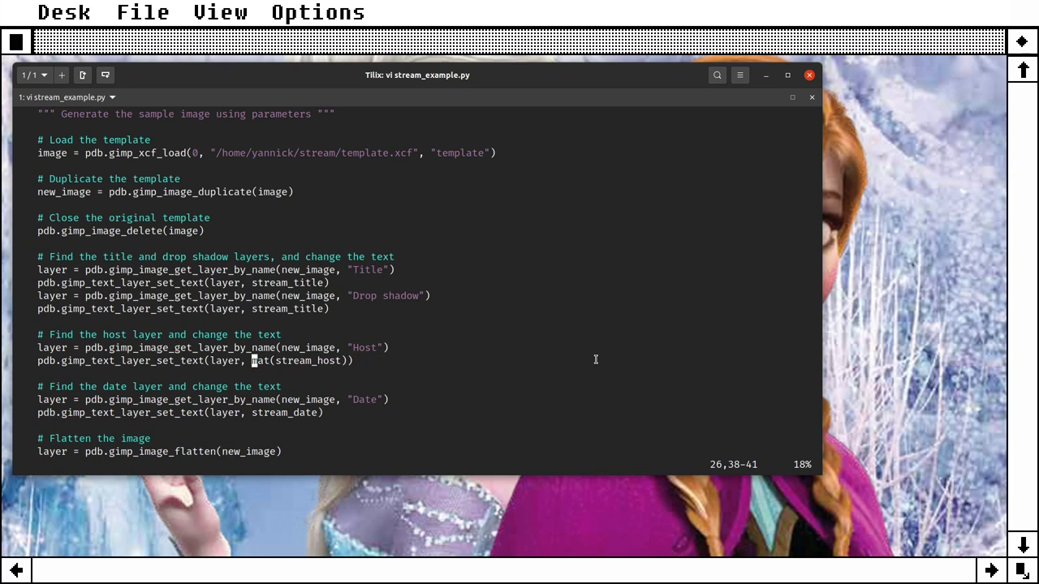
pyautogui.press('x')
pyautogui.press('x')
pyautogui.press('Right')
pyautogui.press('Right')
pyautogui.press('Right')
pyautogui.press('Right')
pyautogui.press('Right')
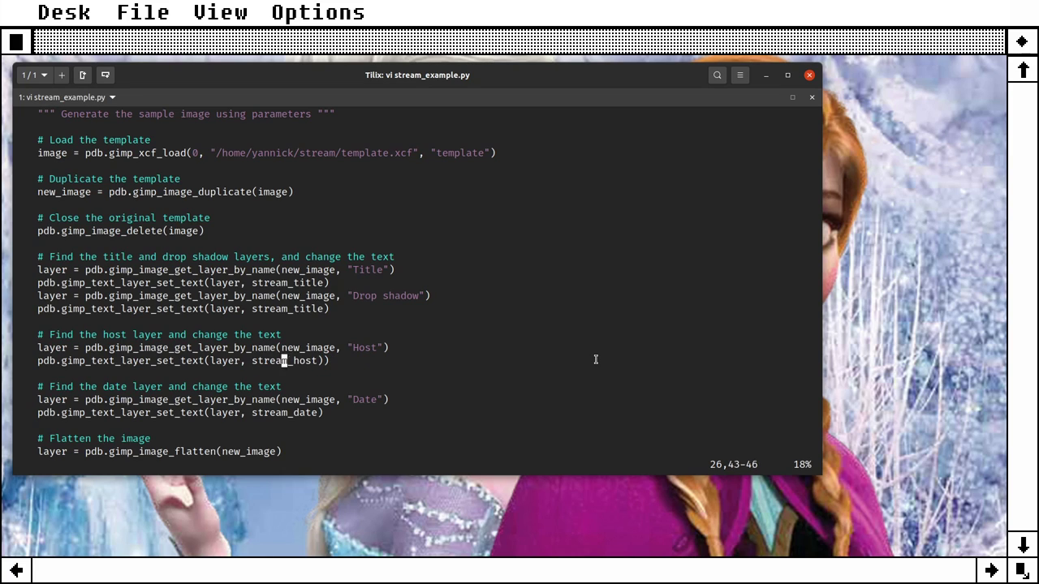
pyautogui.press('Right')
pyautogui.press('Right')
pyautogui.press('Right')
pyautogui.write('x:wq')
pyautogui.press('Return')
pyautogui.press('Up')
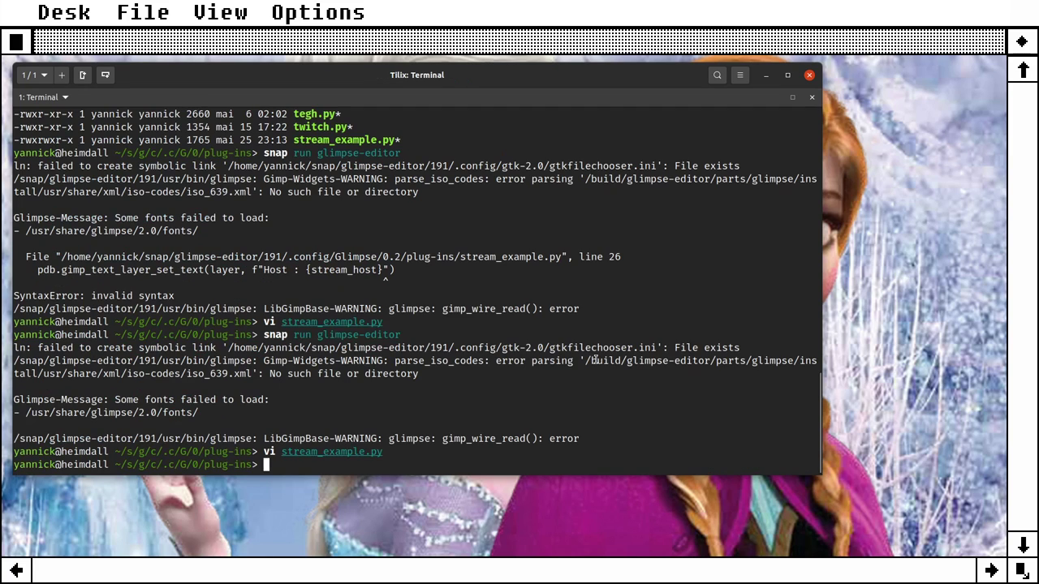
pyautogui.press('Return')
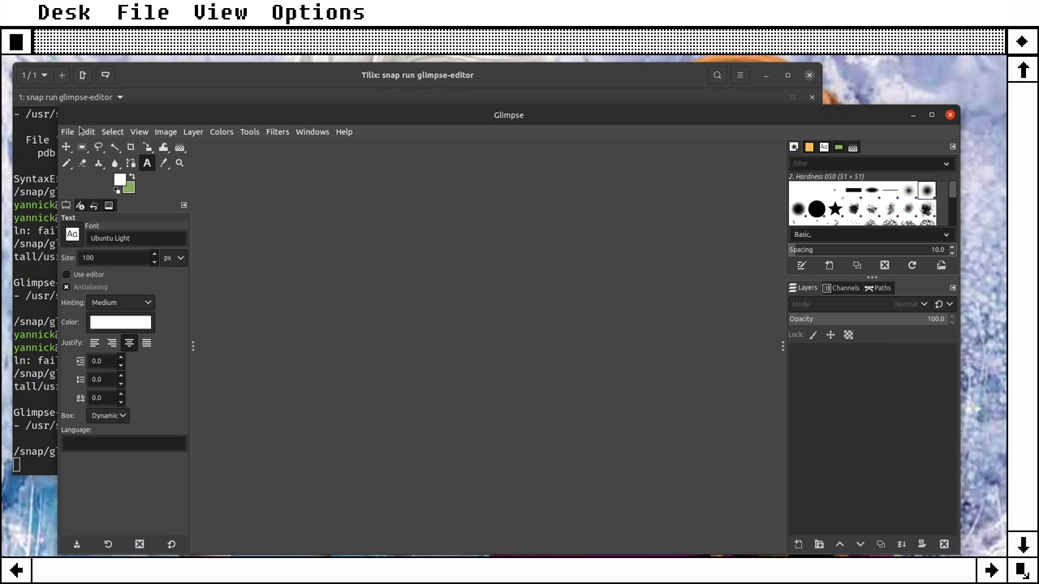
pyautogui.click(68, 131)
pyautogui.moveTo(86, 160)
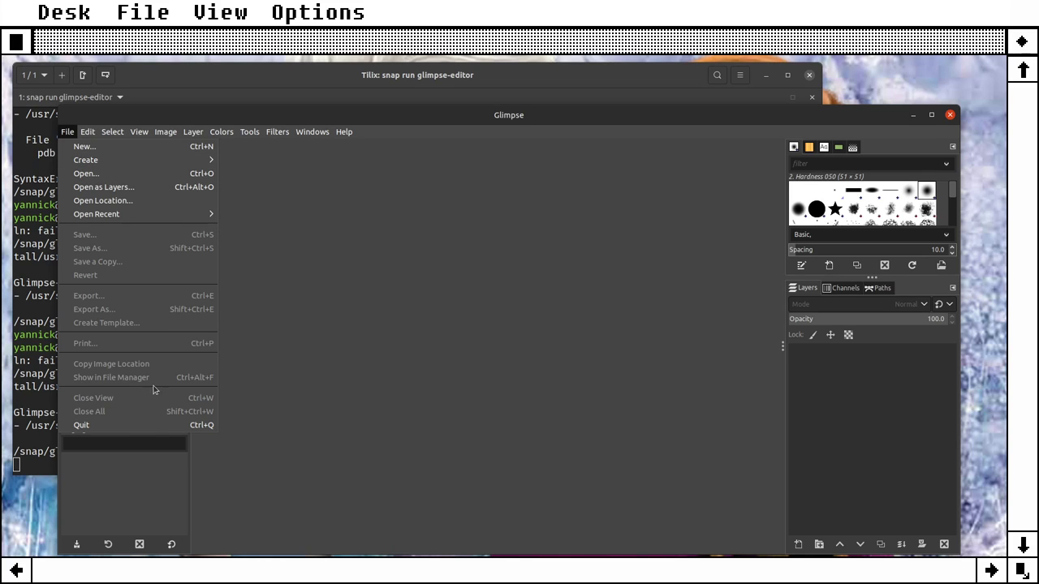
pyautogui.click(148, 425)
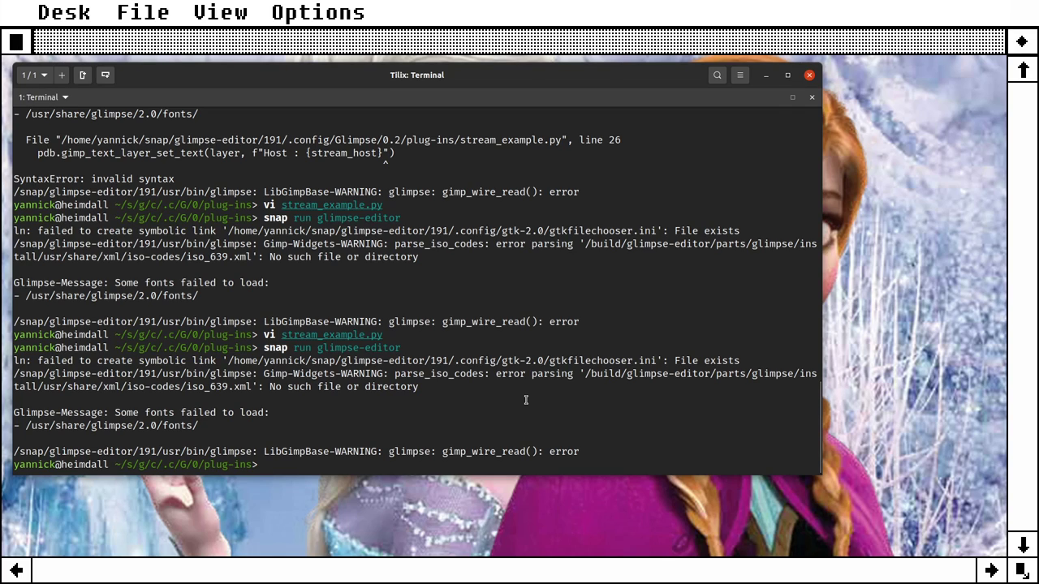
# Step: List the plug-ins folder with ls -ltr and reopen stream_example.py in vi
pyautogui.write('ls -ltr')
pyautogui.press('Return')
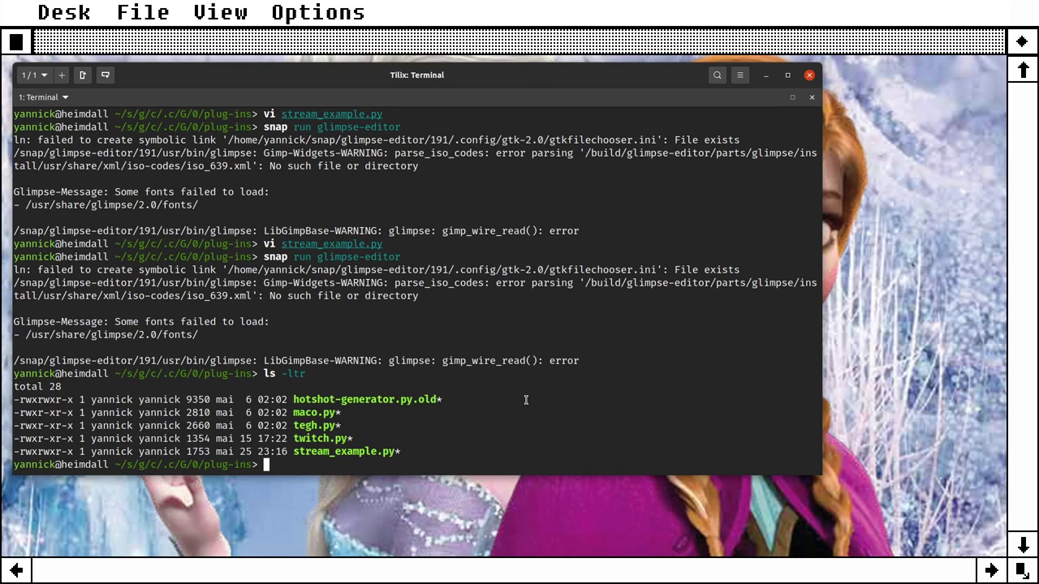
pyautogui.write('vi')
pyautogui.press('Right')
pyautogui.press('Return')
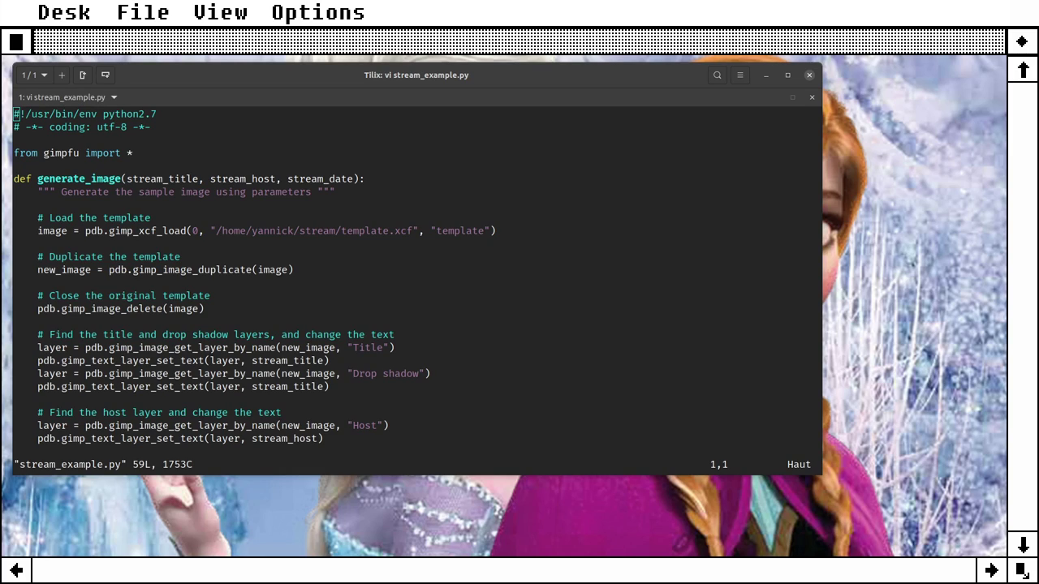
# Step: Rename the registered procedure from stream_example to generate_image in vi
pyautogui.click(272, 357)
pyautogui.scroll(-8, 276, 357)
pyautogui.scroll(-9, 281, 357)
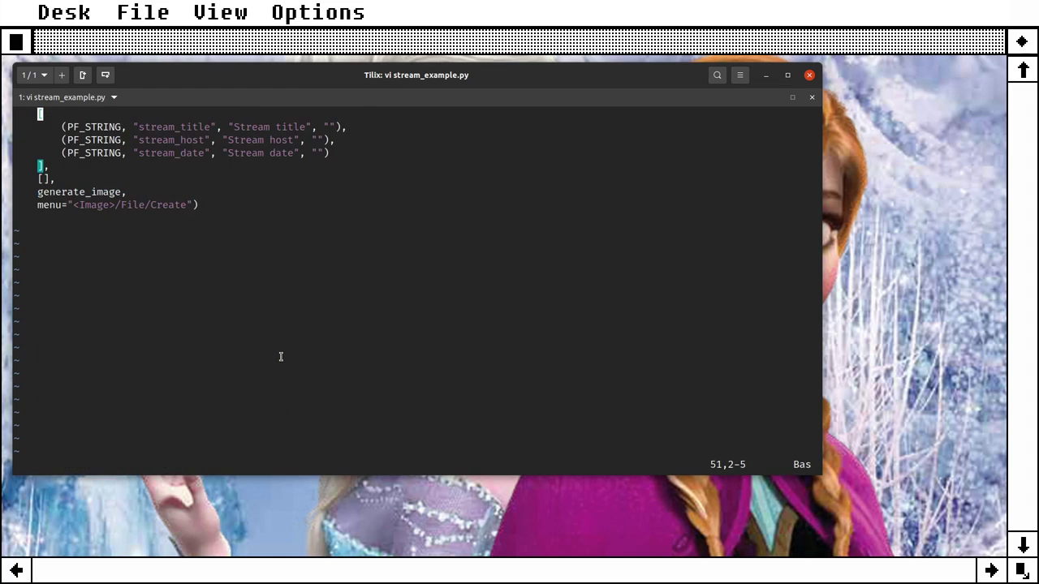
pyautogui.scroll(1, 281, 357)
pyautogui.scroll(3, 280, 357)
pyautogui.scroll(1, 281, 357)
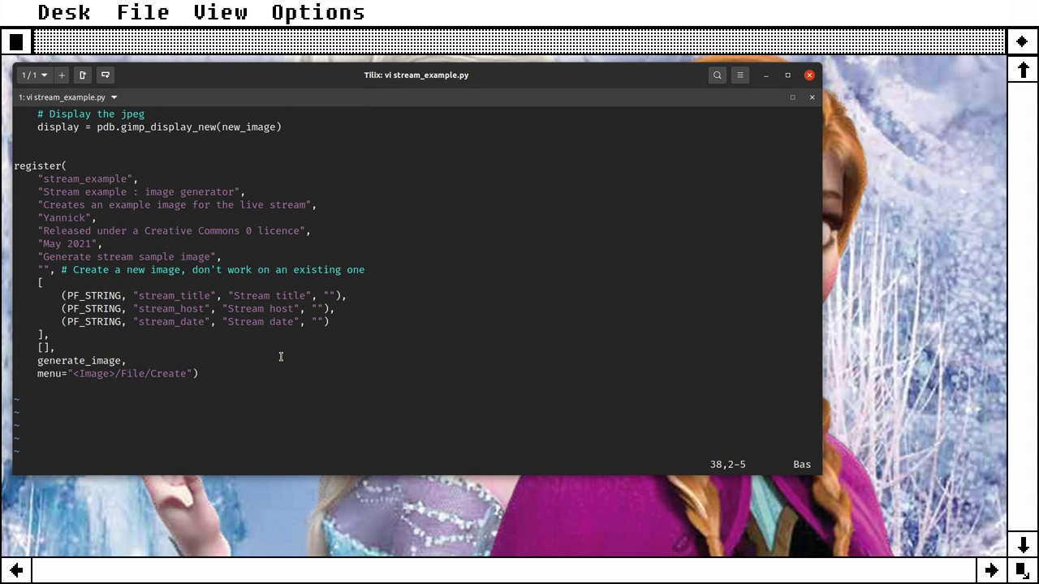
pyautogui.press('j')
pyautogui.press('j')
pyautogui.press('j')
pyautogui.press('j')
pyautogui.press('j')
pyautogui.press('j')
pyautogui.press('k')
pyautogui.press('l')
pyautogui.press('l')
pyautogui.press('h')
pyautogui.press('x')
pyautogui.press('x')
pyautogui.press('x')
pyautogui.press('x')
pyautogui.press('x')
pyautogui.press('x')
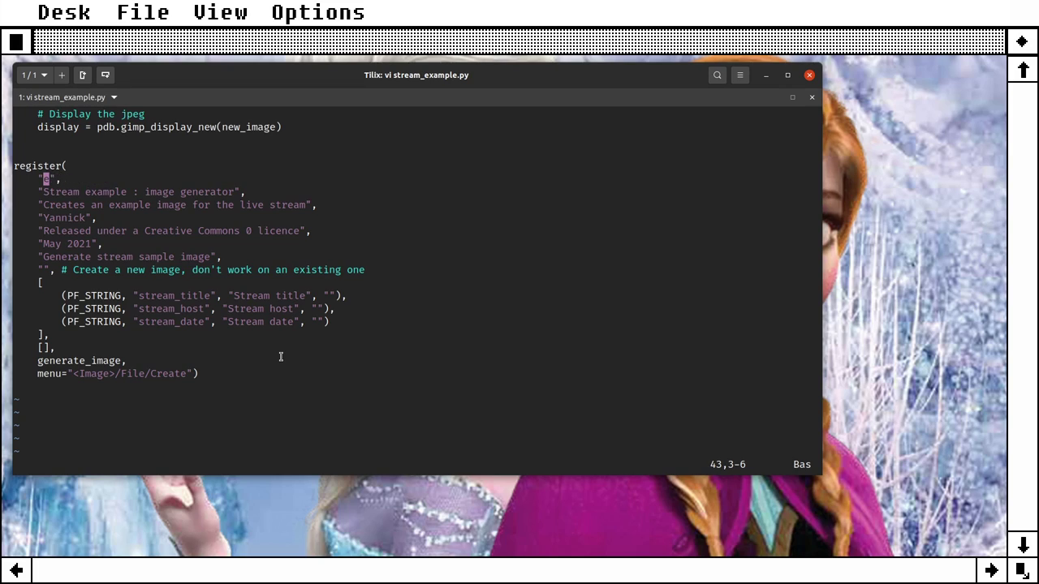
pyautogui.write('xi')
pyautogui.write('generat')
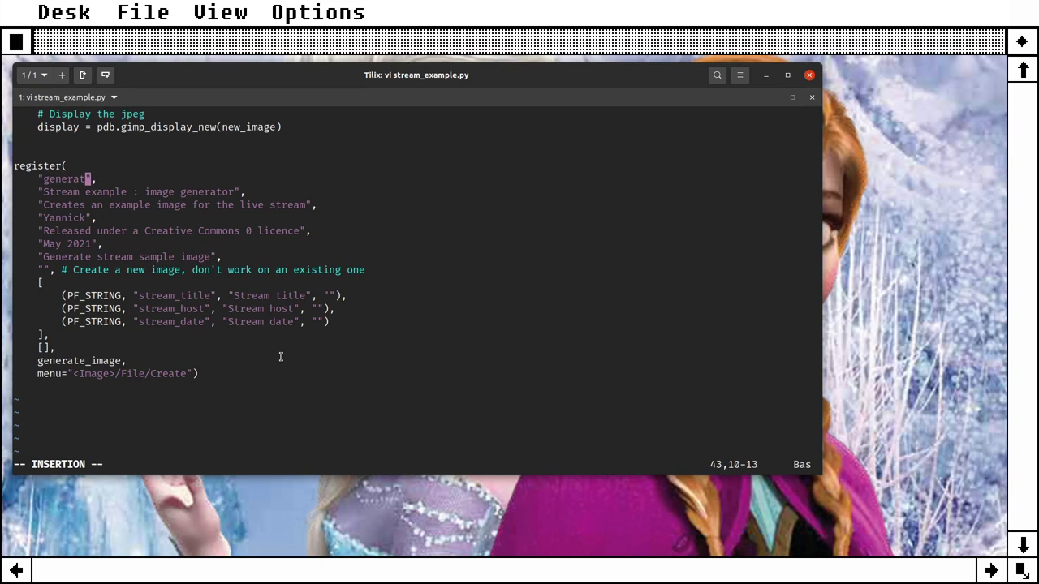
pyautogui.write('e_image')
pyautogui.press('Escape')
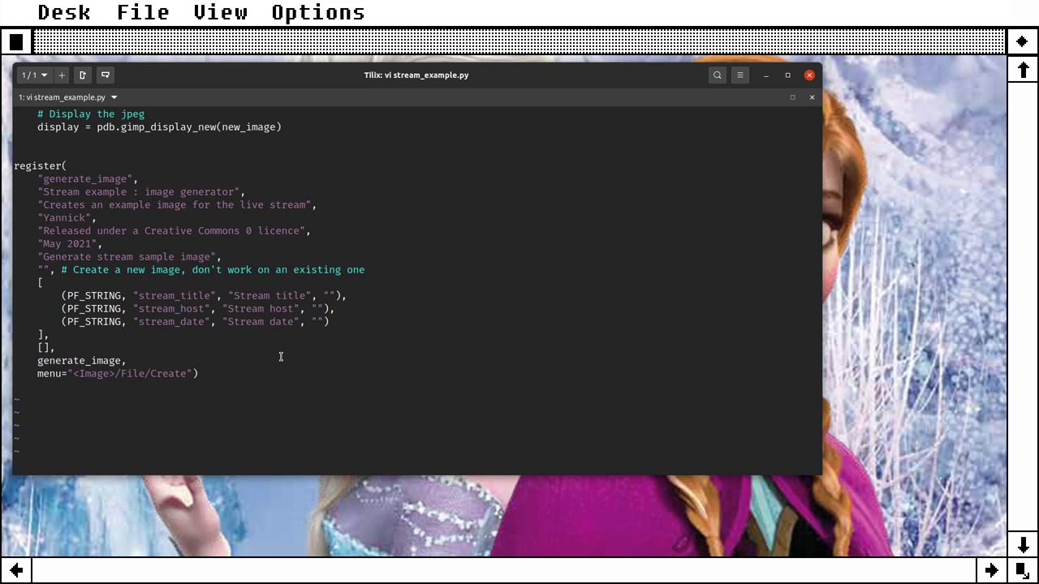
# Step: Join the menu= line onto the generate_image registration line
pyautogui.press('j')
pyautogui.press('j')
pyautogui.press('j')
pyautogui.press('j')
pyautogui.press('j')
pyautogui.press('j')
pyautogui.press('j')
pyautogui.press('h')
pyautogui.press('h')
pyautogui.press('h')
pyautogui.press('h')
pyautogui.press('^')
pyautogui.press('j')
pyautogui.press('j')
pyautogui.press('j')
pyautogui.press('j')
pyautogui.press('j')
pyautogui.press('j')
pyautogui.press('j')
pyautogui.hotkey('shift', 'j')
pyautogui.press('j')
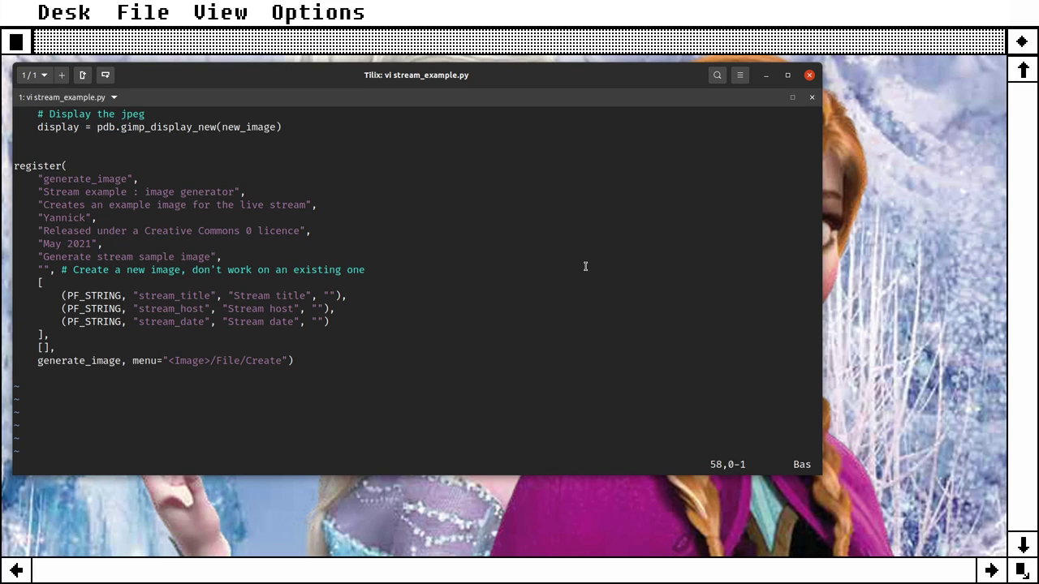
# Step: Add a closing main() call at the end of the script
pyautogui.write('o')
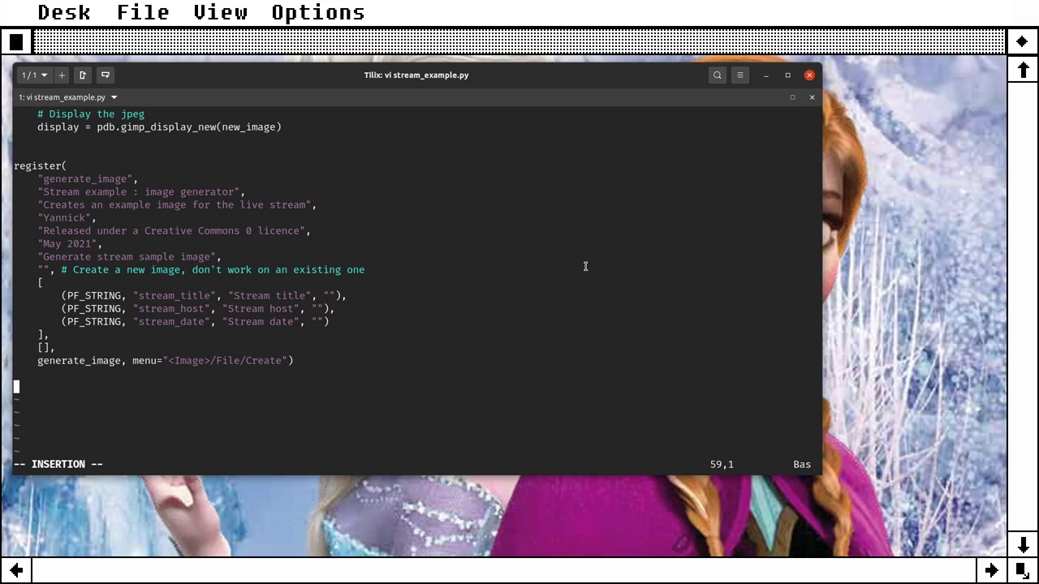
pyautogui.write('main')
pyautogui.write('()')
pyautogui.press('Return')
pyautogui.click(920, 284)
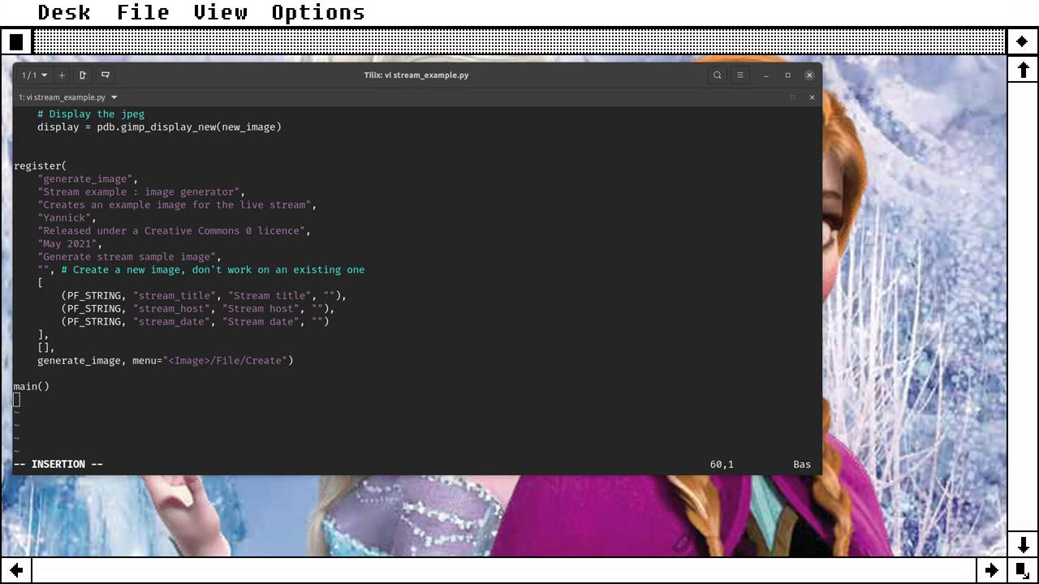
pyautogui.click(514, 321)
pyautogui.press('Up')
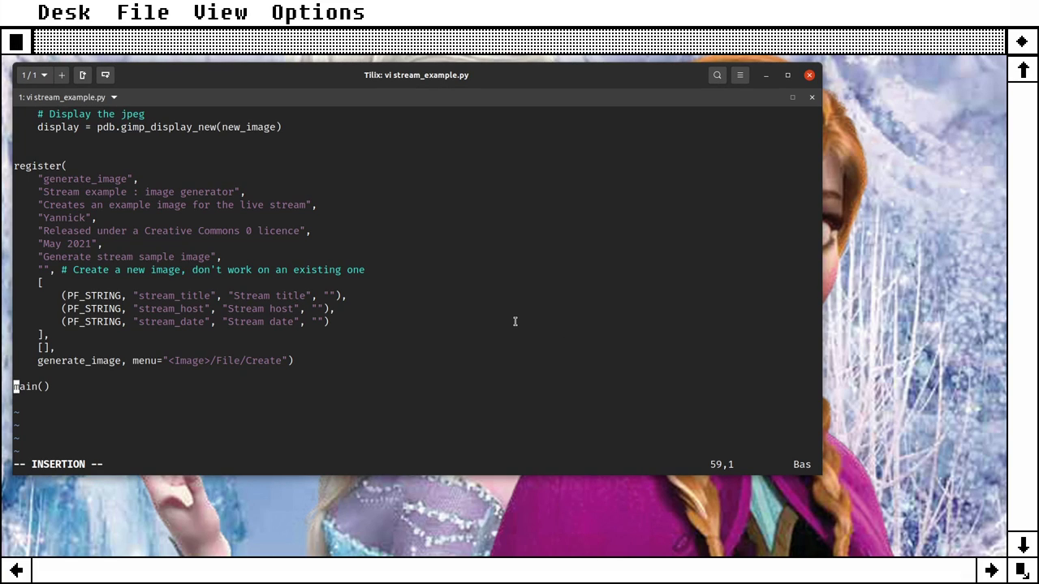
pyautogui.press('Up')
pyautogui.press('Up')
pyautogui.press('Up')
pyautogui.press('Up')
pyautogui.press('Up')
pyautogui.press('Up')
pyautogui.press('Down')
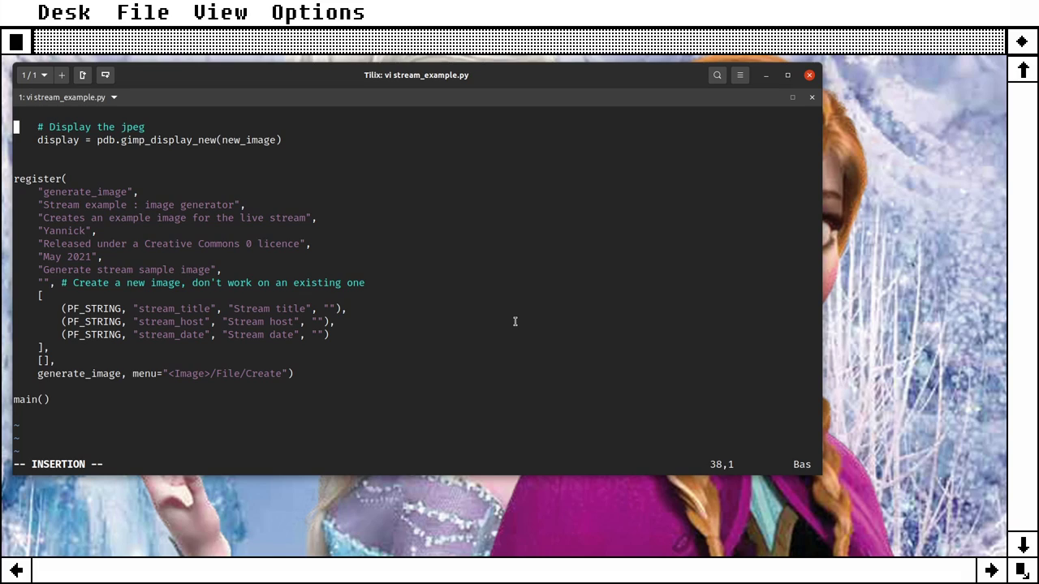
pyautogui.press('Down')
pyautogui.press('Down')
pyautogui.press('Down')
pyautogui.press('Down')
pyautogui.press('Down')
pyautogui.press('Down')
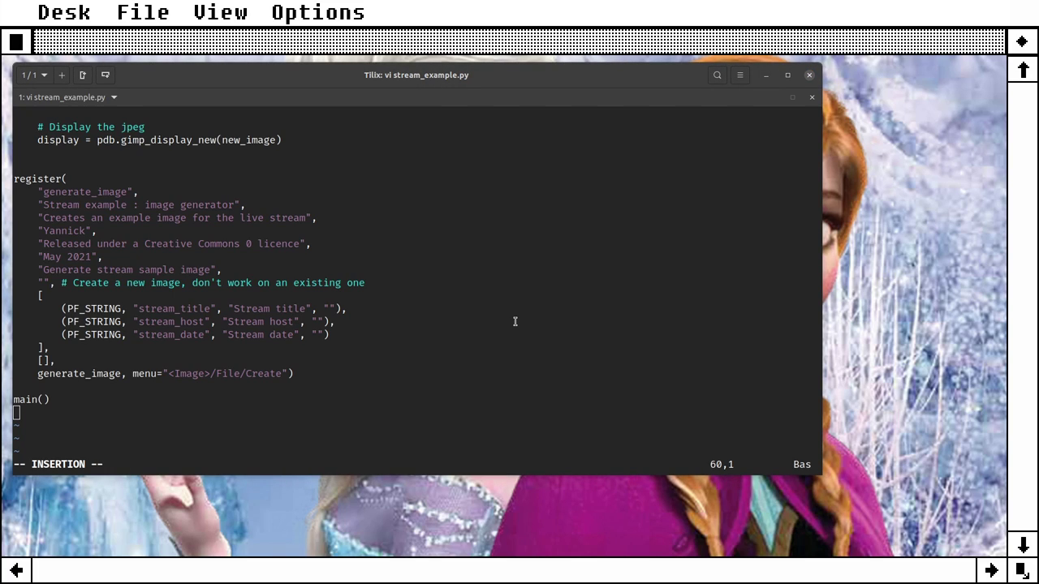
# Step: Save the script and quit vi with :wq
pyautogui.click(463, 335)
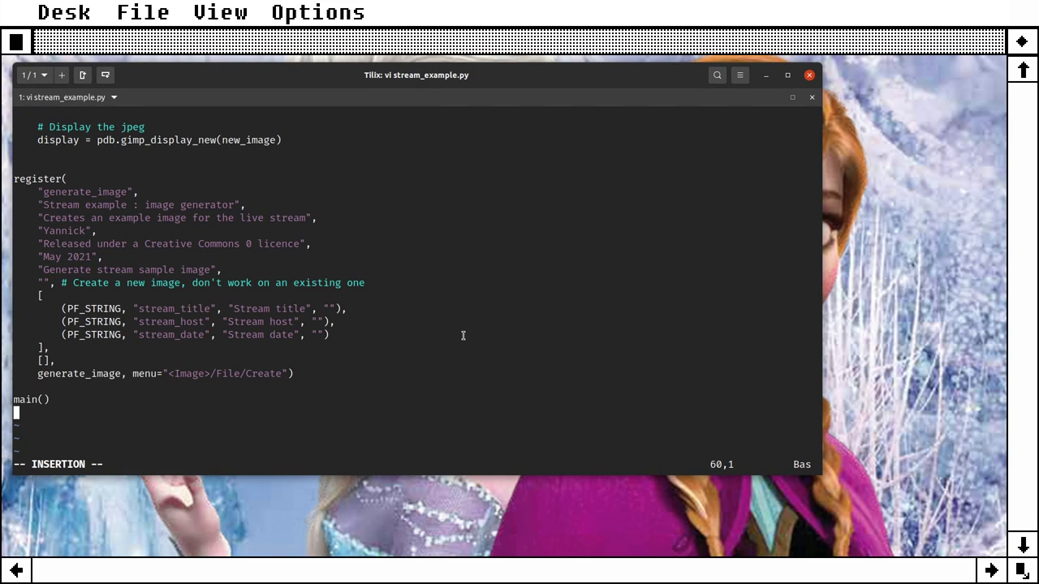
pyautogui.write(':wq')
pyautogui.press('Return')
pyautogui.press('BackSpace')
pyautogui.press('BackSpace')
pyautogui.press('BackSpace')
pyautogui.press('BackSpace')
pyautogui.press('Escape')
pyautogui.write(':wq')
pyautogui.press('Return')
pyautogui.press('Up')
pyautogui.press('Up')
pyautogui.press('Up')
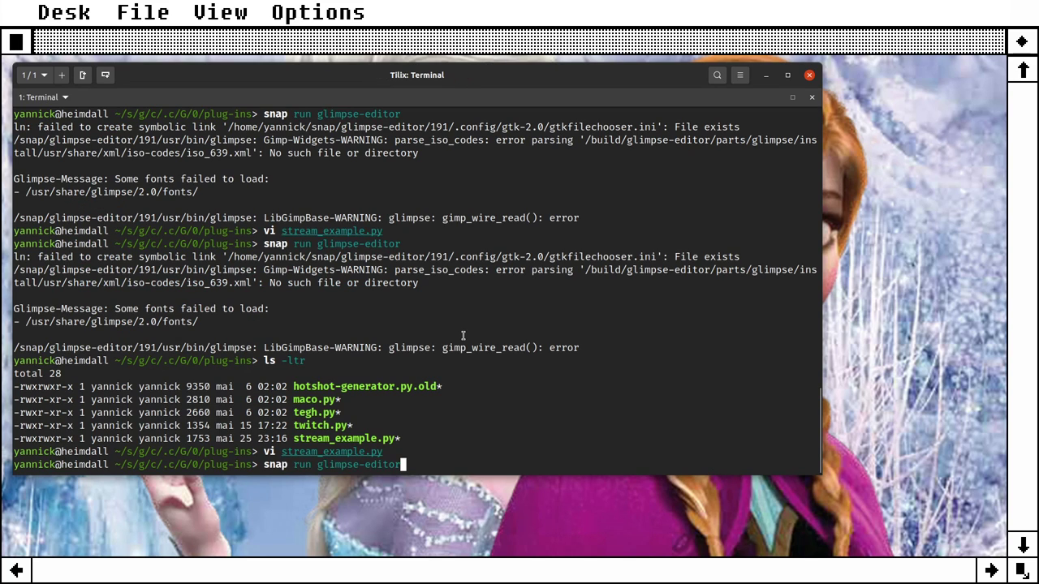
# Step: Relaunch Glimpse, run Generate stream sample image, and enter title My awesome stream, host name, date 2022-12-25
pyautogui.press('Return')
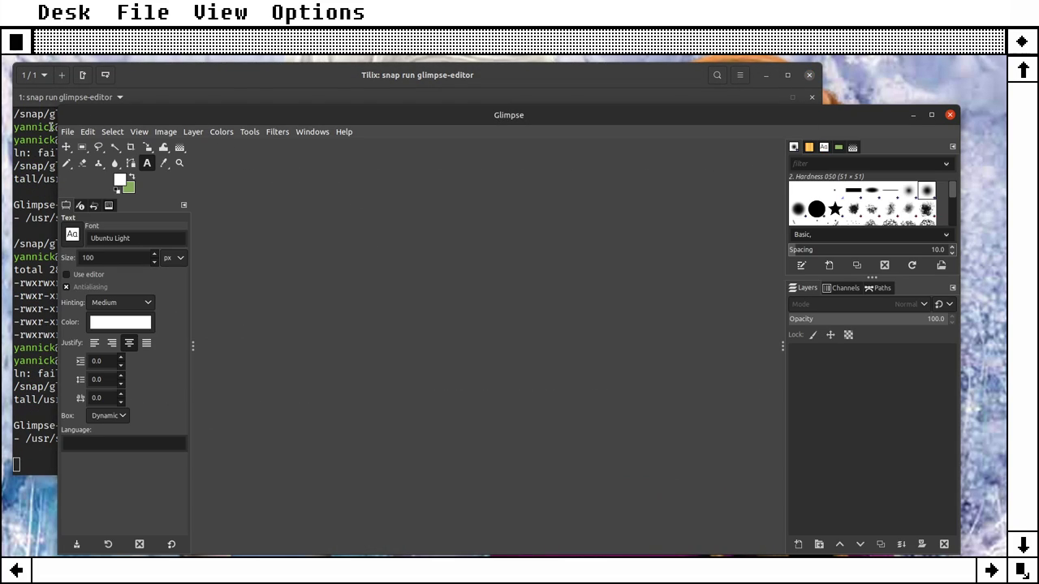
pyautogui.click(69, 135)
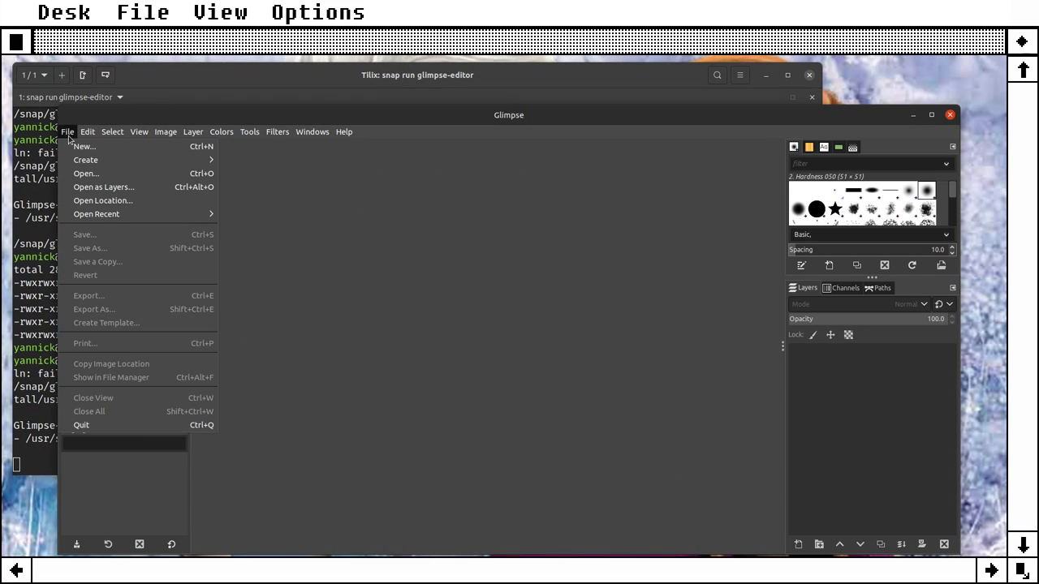
pyautogui.moveTo(86, 160)
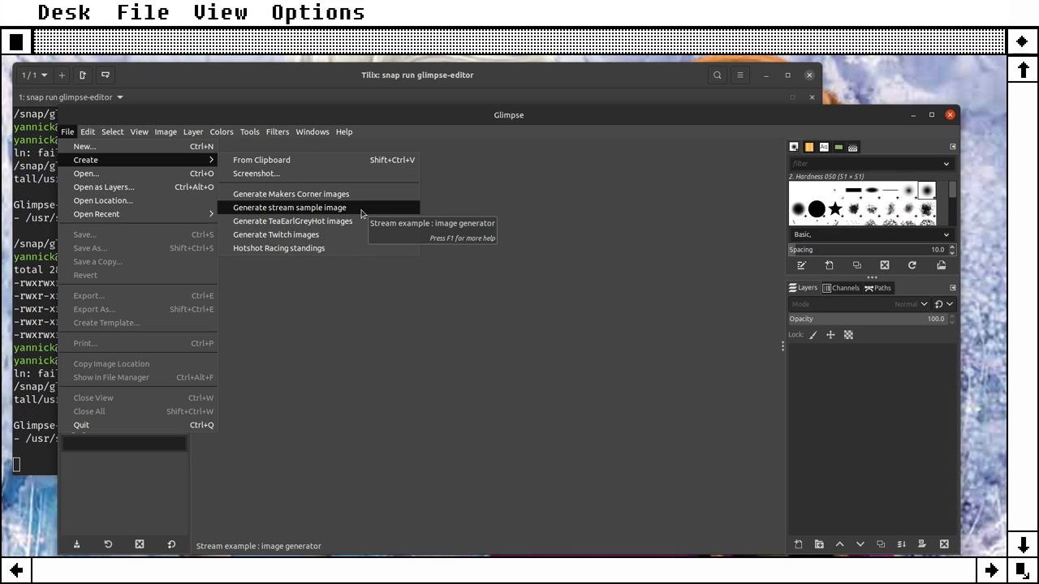
pyautogui.click(361, 208)
pyautogui.write('My awesome stream')
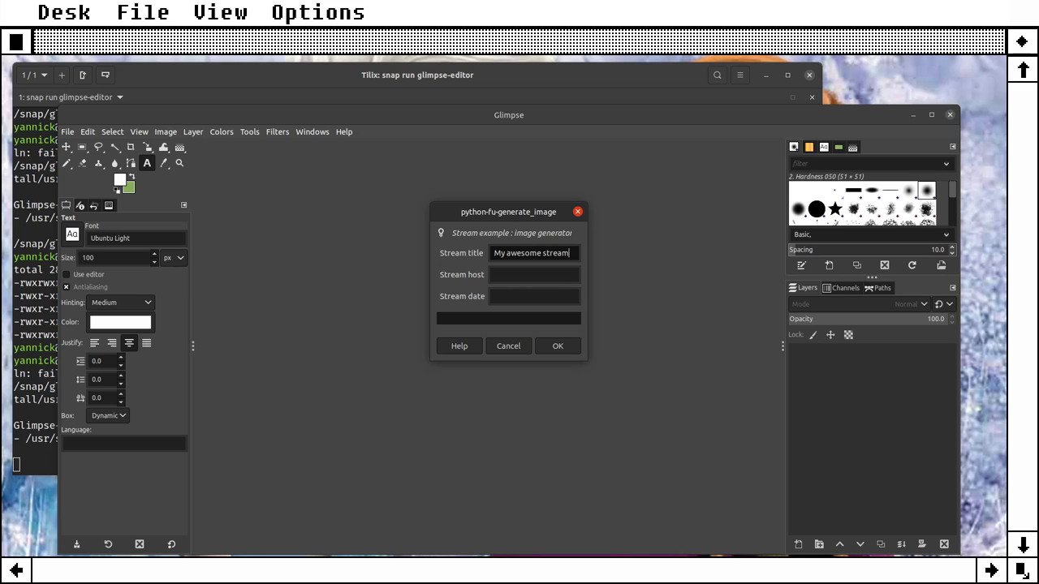
pyautogui.press('Tab')
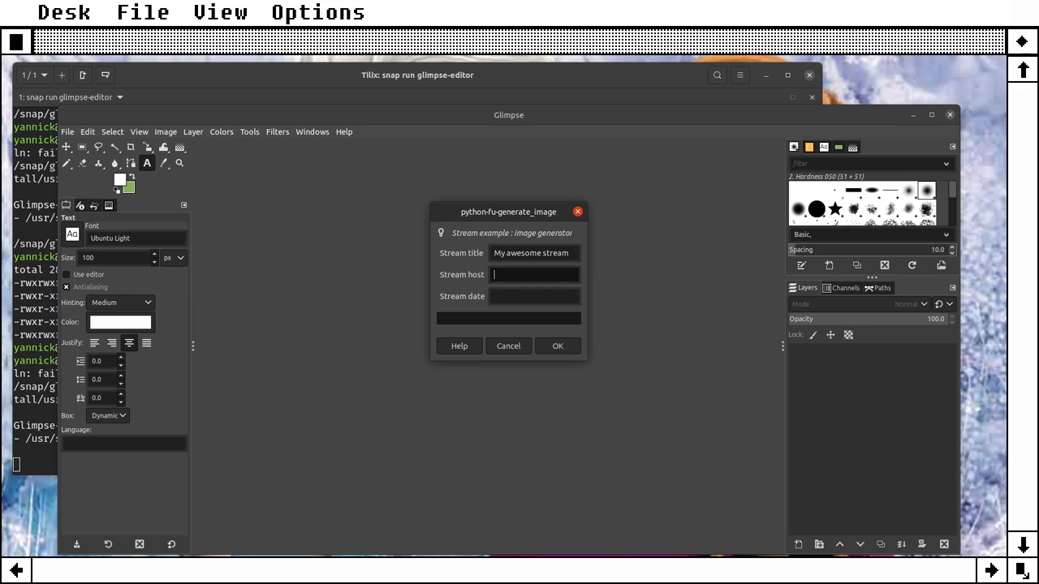
pyautogui.press('Tab')
pyautogui.write('2022-12-25')
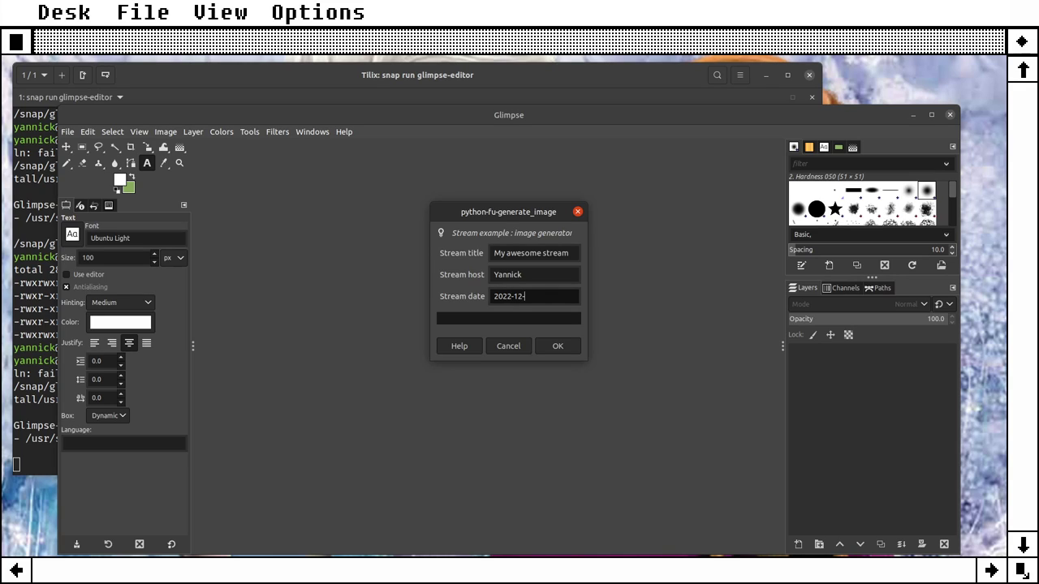
# Step: Generate the 1920x1080 stream image, fit it in view, then close it discarding changes
pyautogui.click(558, 347)
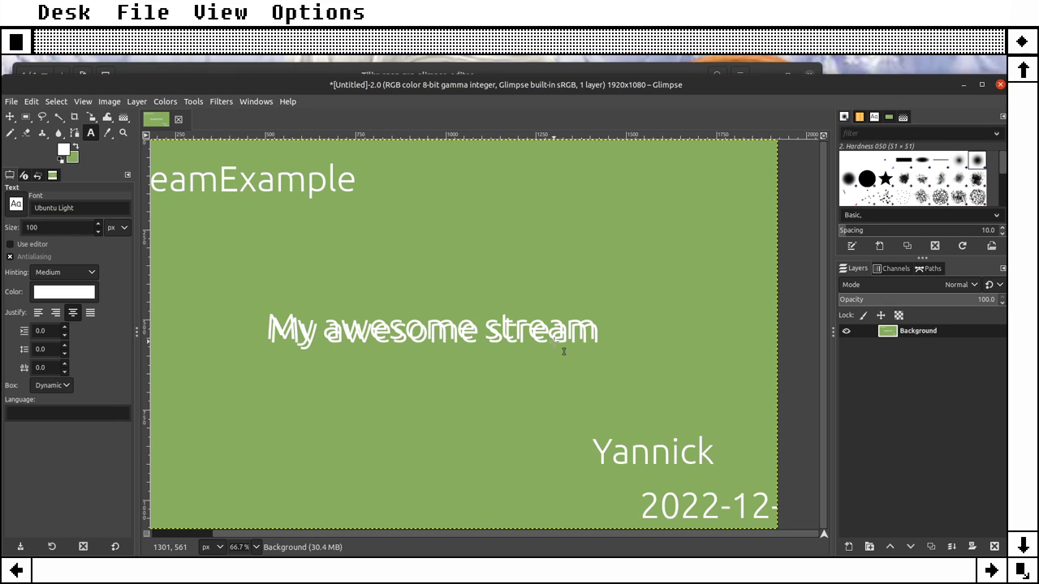
pyautogui.press('-')
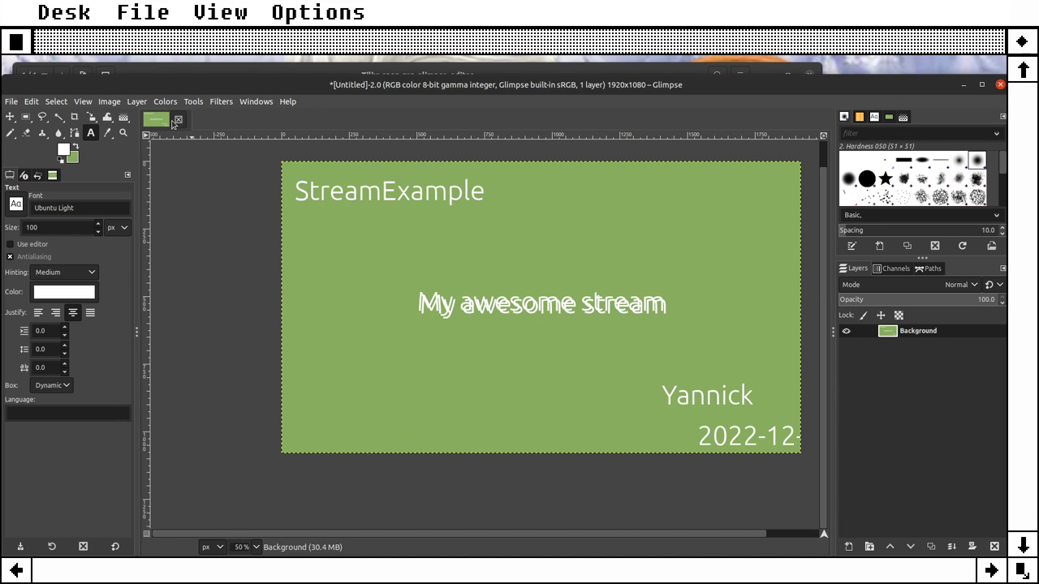
pyautogui.click(178, 120)
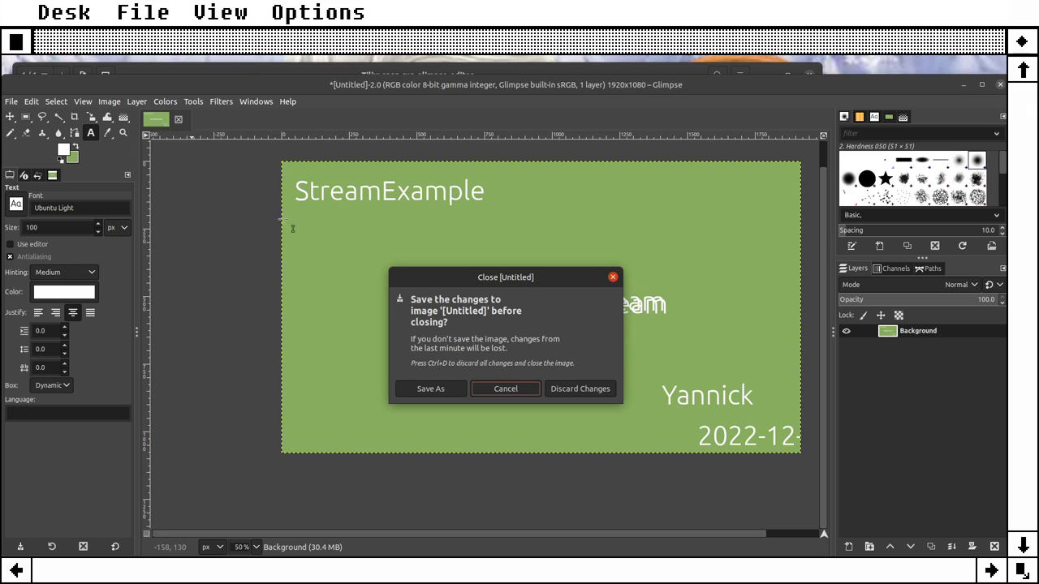
pyautogui.click(575, 389)
pyautogui.click(11, 102)
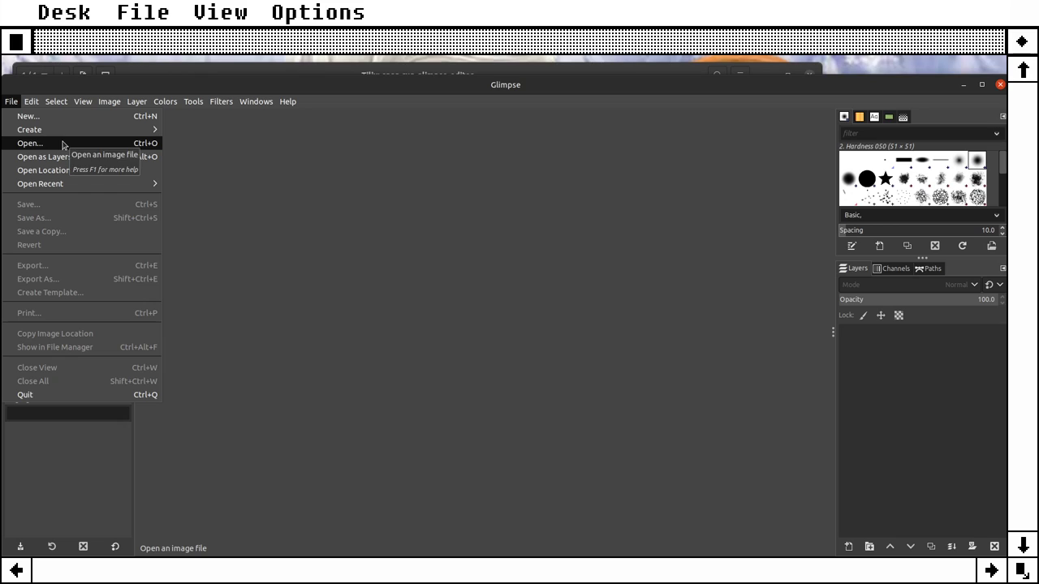
# Step: Reopen template.xcf from recent files, fit it in view, and start editing the title text
pyautogui.moveTo(40, 183)
pyautogui.click(218, 183)
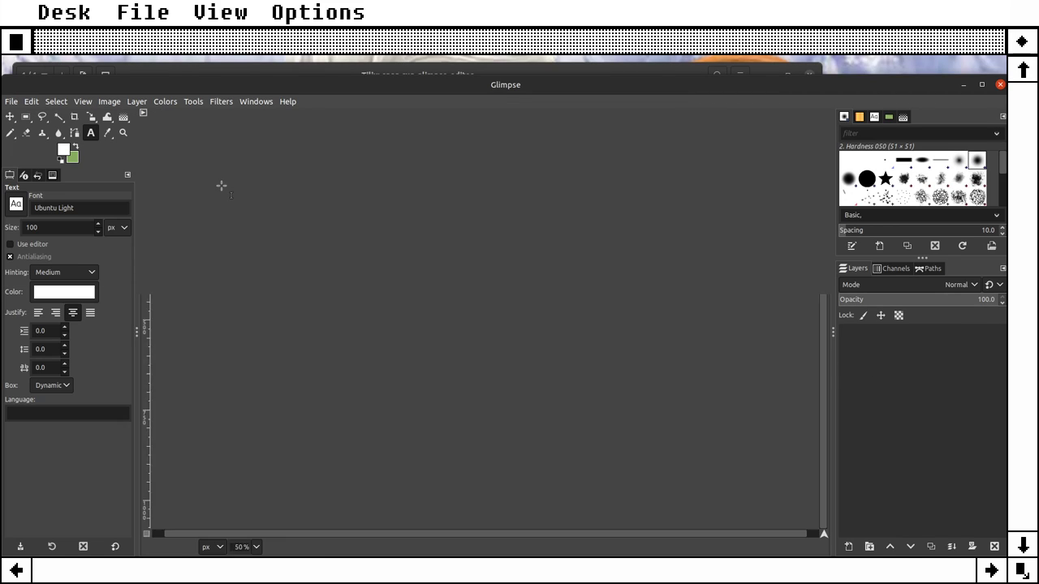
pyautogui.press('-')
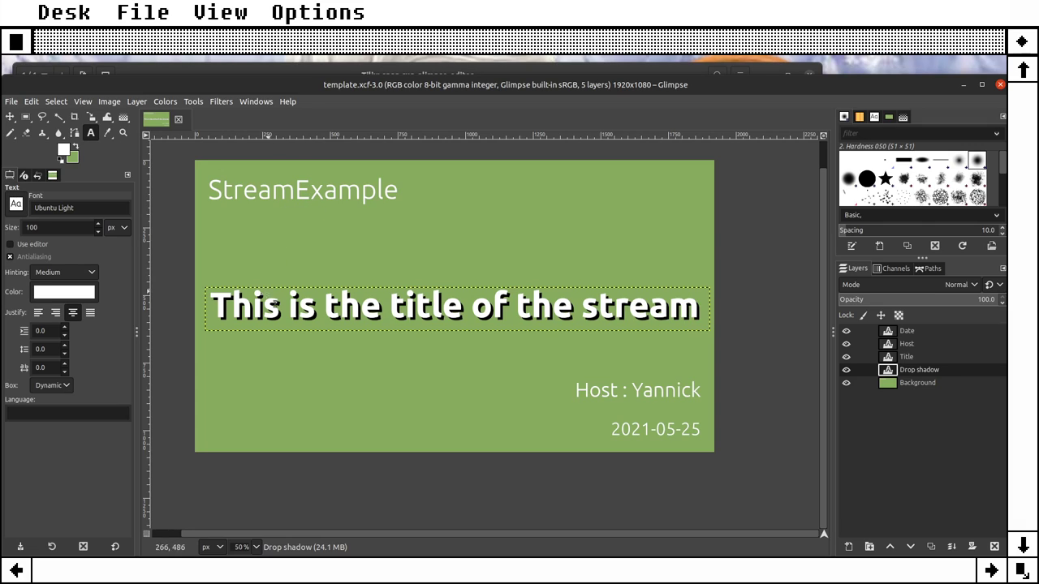
pyautogui.click(267, 314)
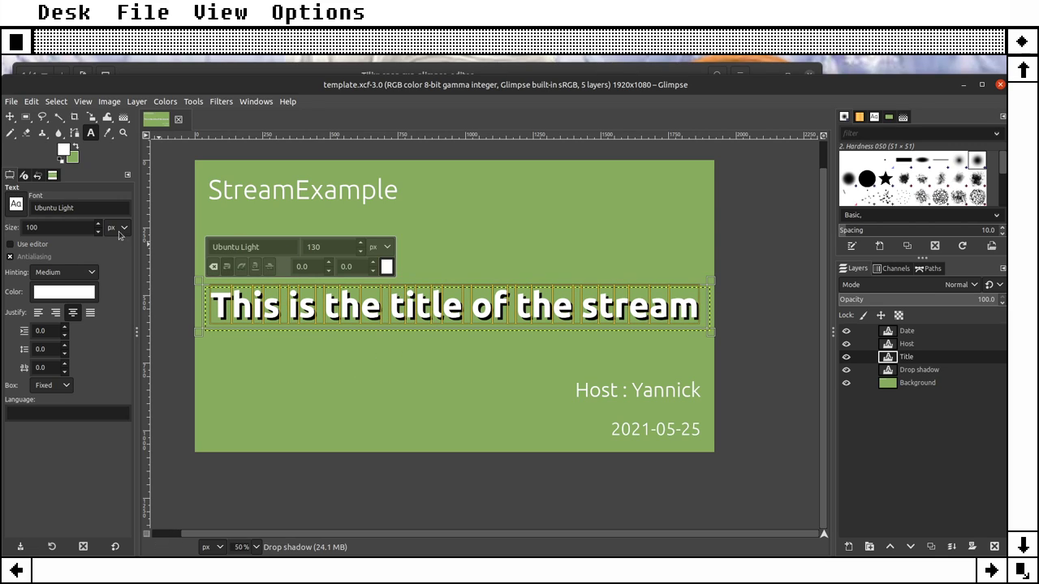
# Step: Set the title and drop shadow text size to 130 px
pyautogui.doubleClick(51, 228)
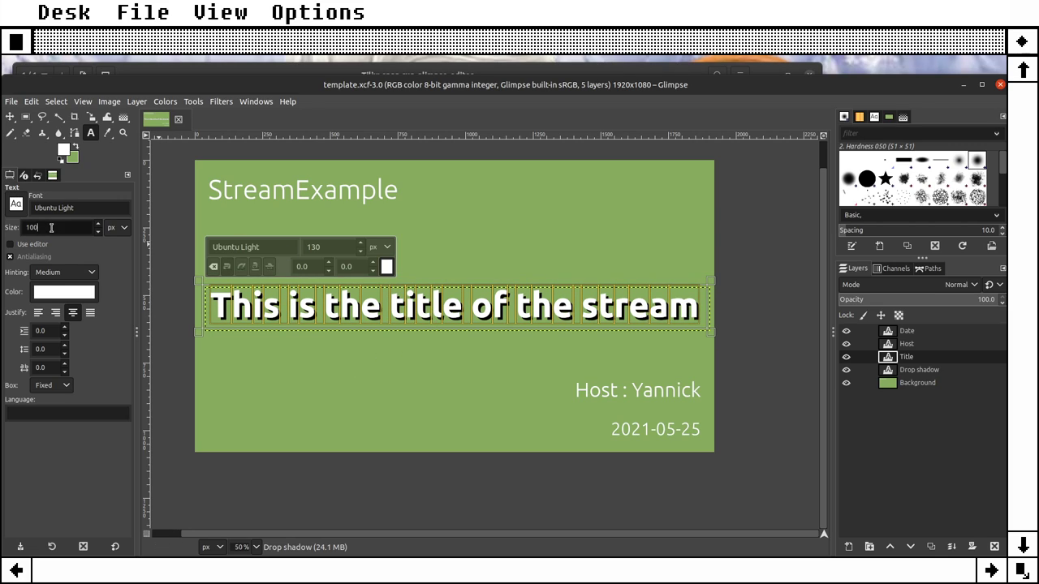
pyautogui.write('1')
pyautogui.press('Tab')
pyautogui.press('Tab')
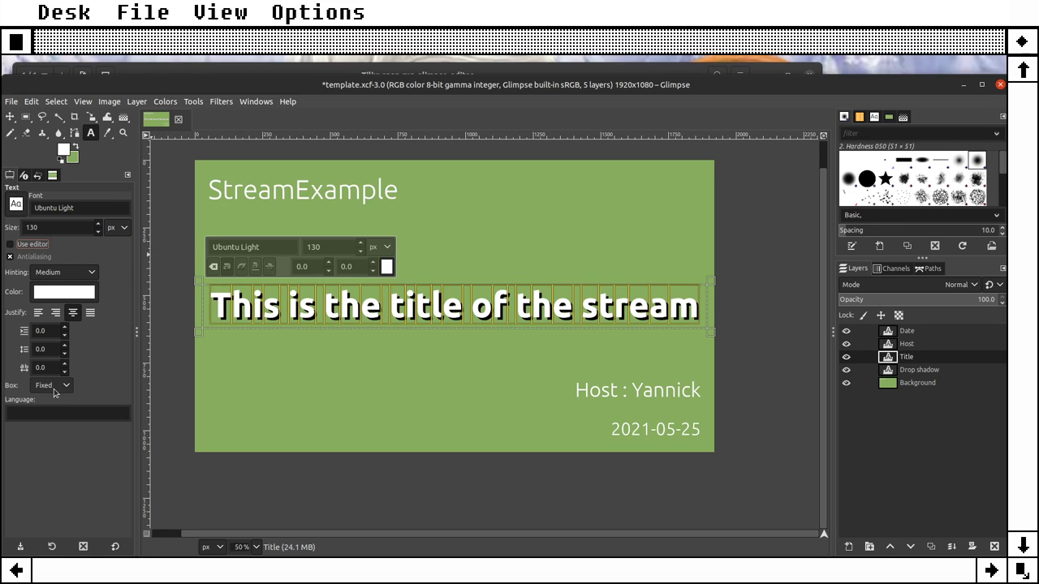
pyautogui.click(888, 370)
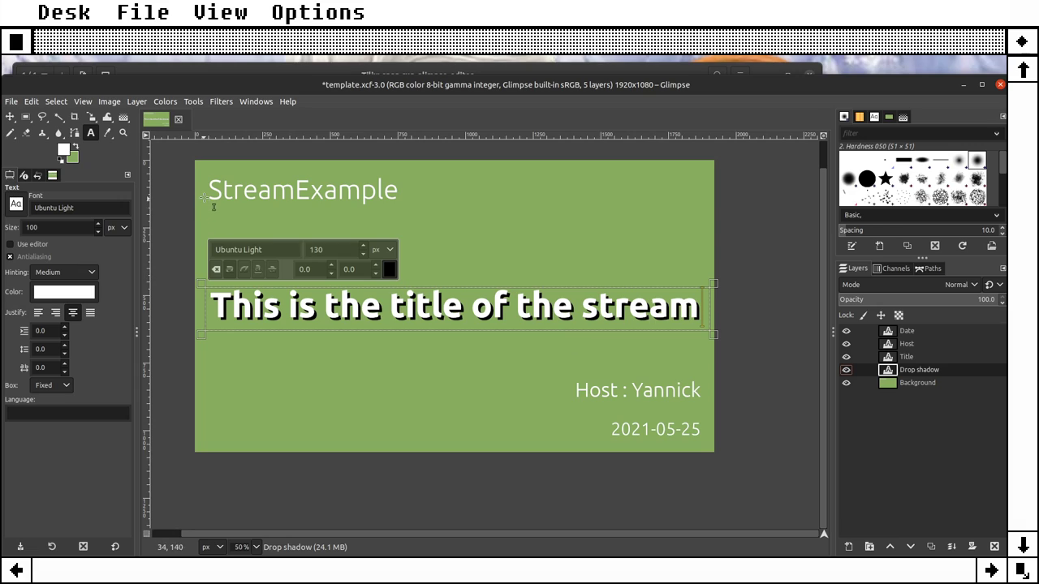
pyautogui.tripleClick(397, 328)
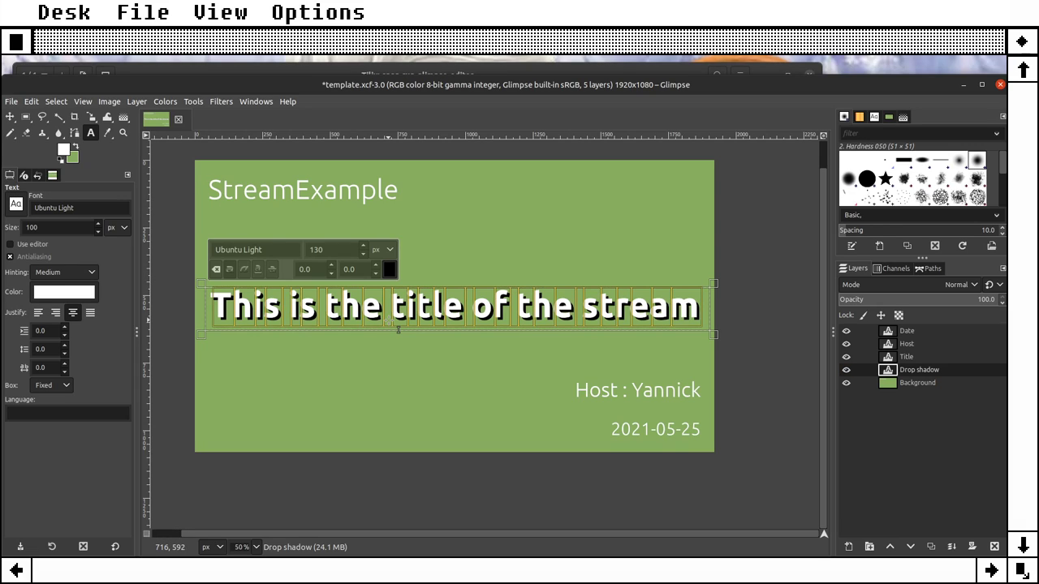
pyautogui.click(845, 357)
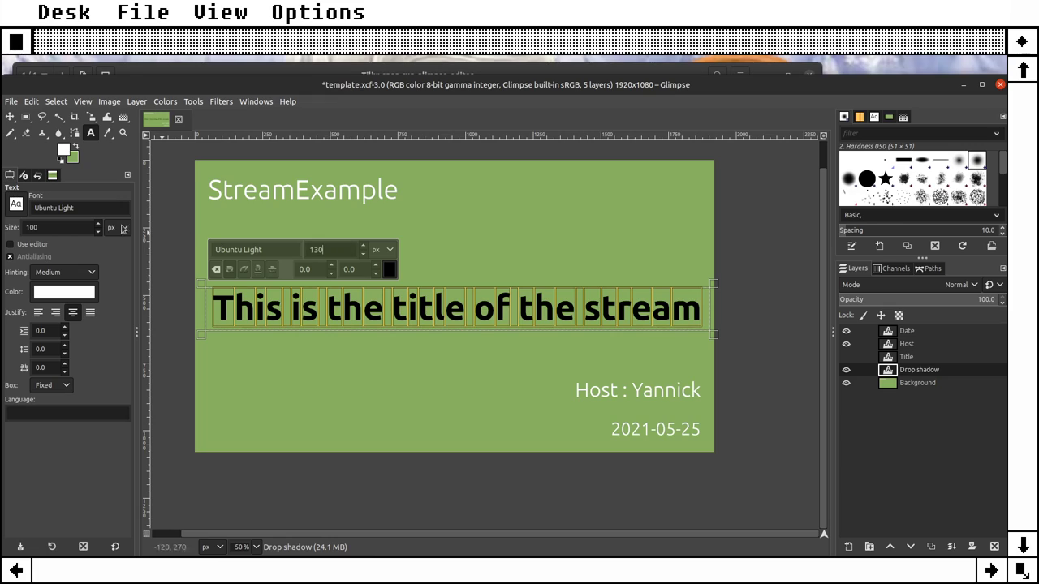
pyautogui.doubleClick(48, 227)
pyautogui.write('13')
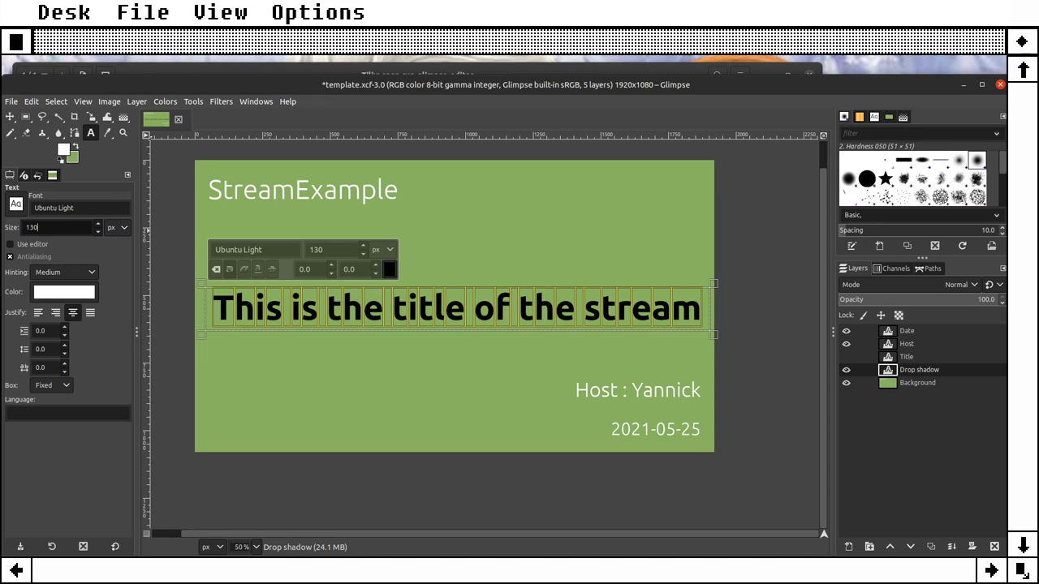
pyautogui.press('Tab')
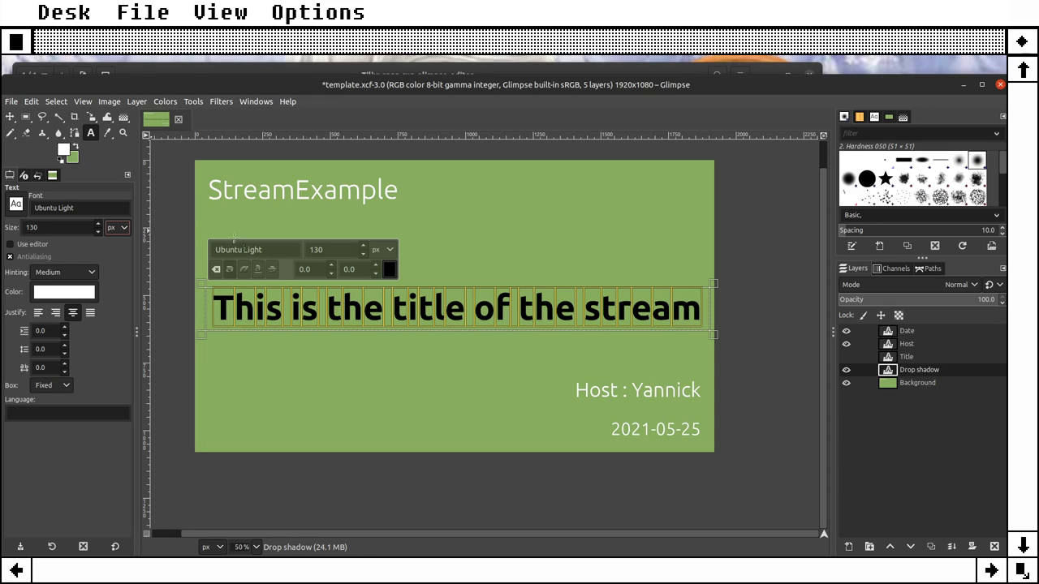
pyautogui.click(846, 357)
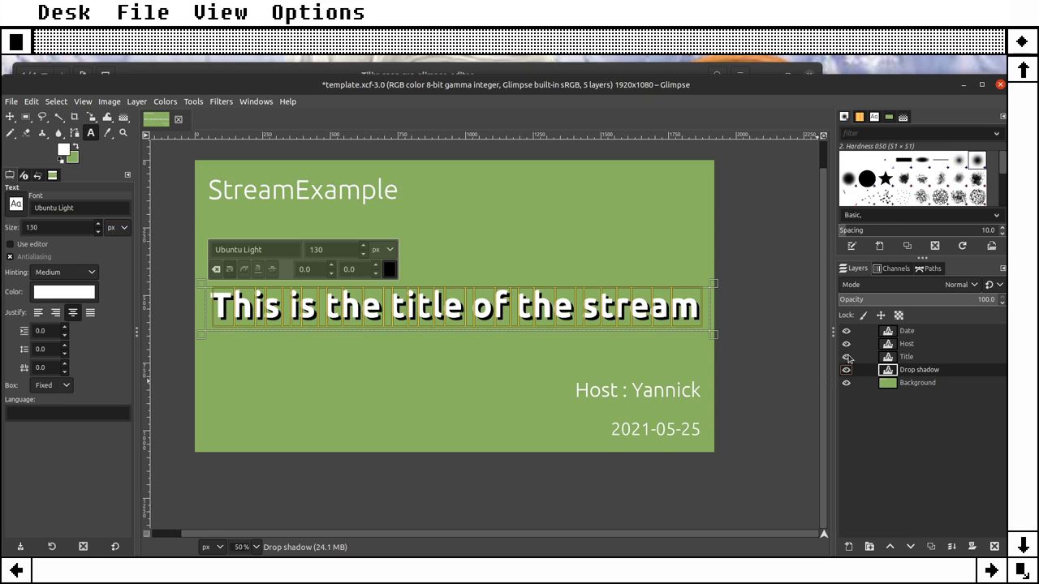
pyautogui.click(905, 357)
# Step: Set the Host text size to 75 px
pyautogui.click(846, 345)
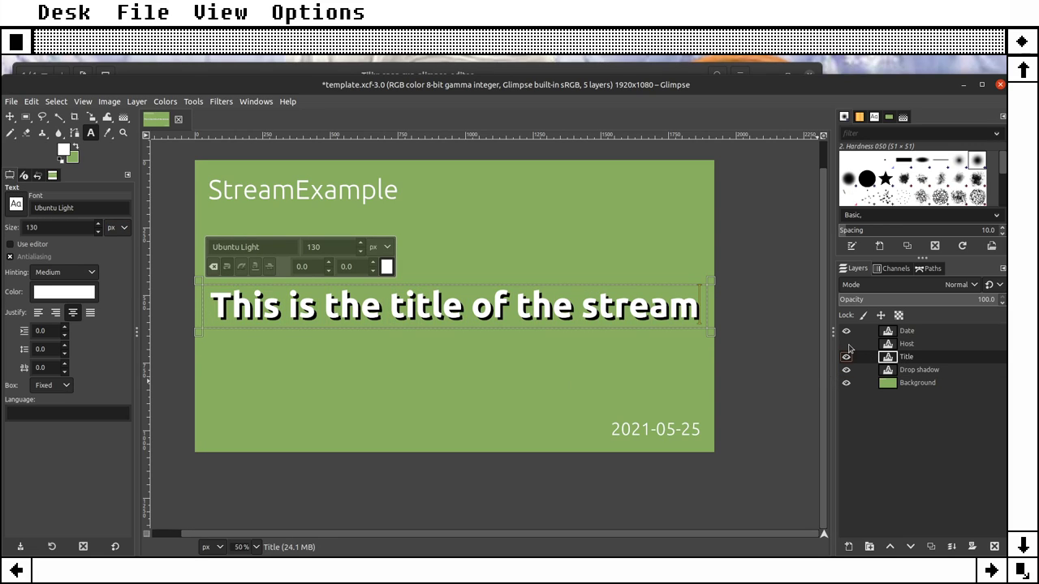
pyautogui.click(847, 344)
pyautogui.click(907, 345)
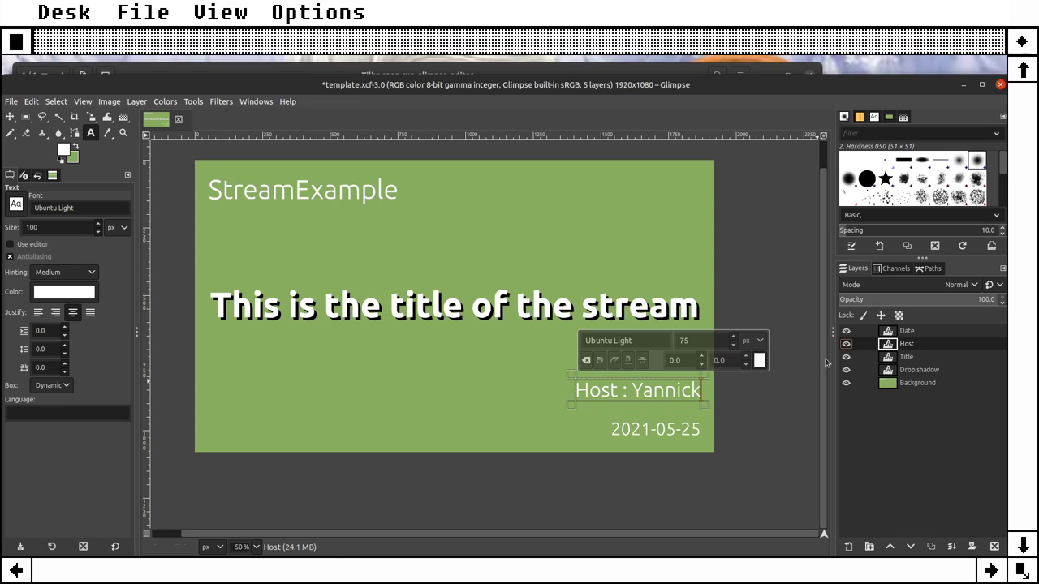
pyautogui.doubleClick(657, 391)
pyautogui.click(647, 391)
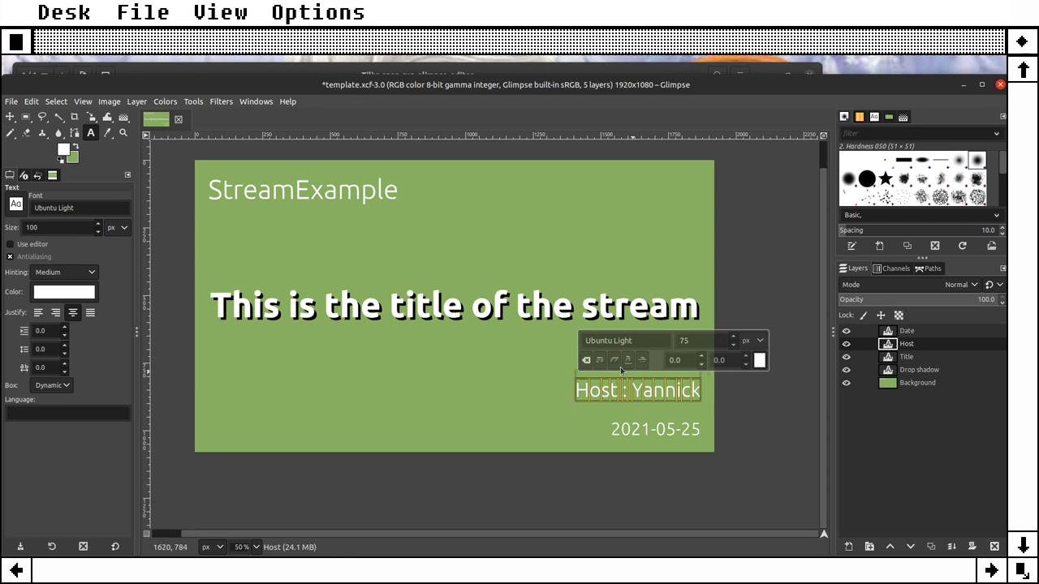
pyautogui.tripleClick(45, 229)
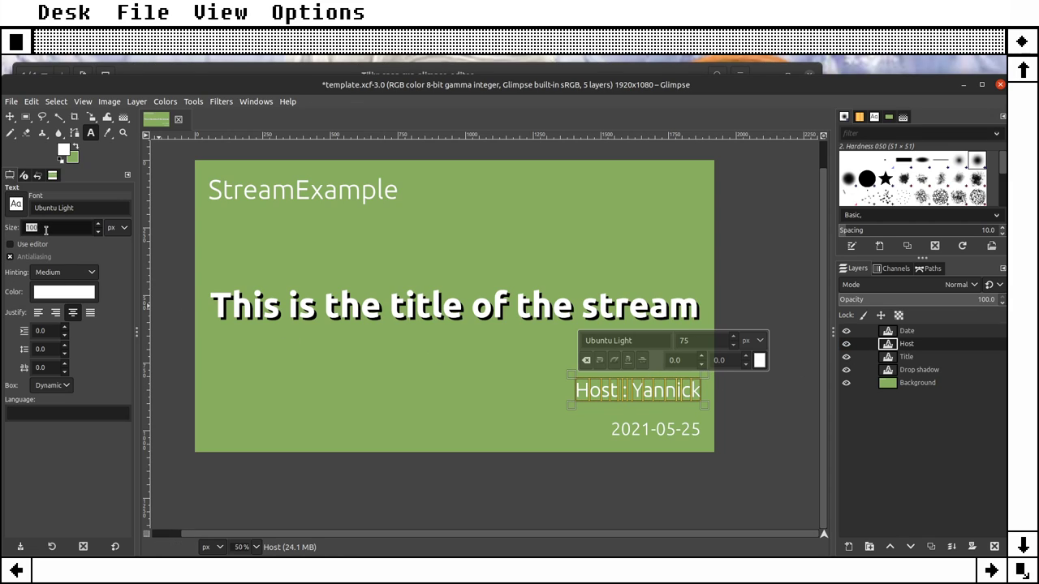
pyautogui.write('75')
pyautogui.press('Tab')
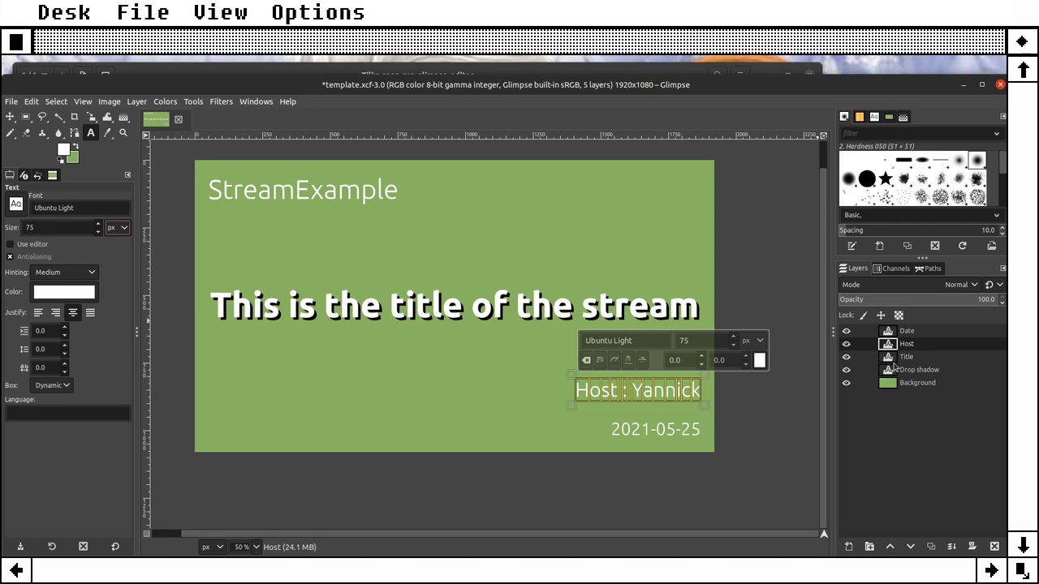
# Step: Set the Date text size to 65 px
pyautogui.click(891, 333)
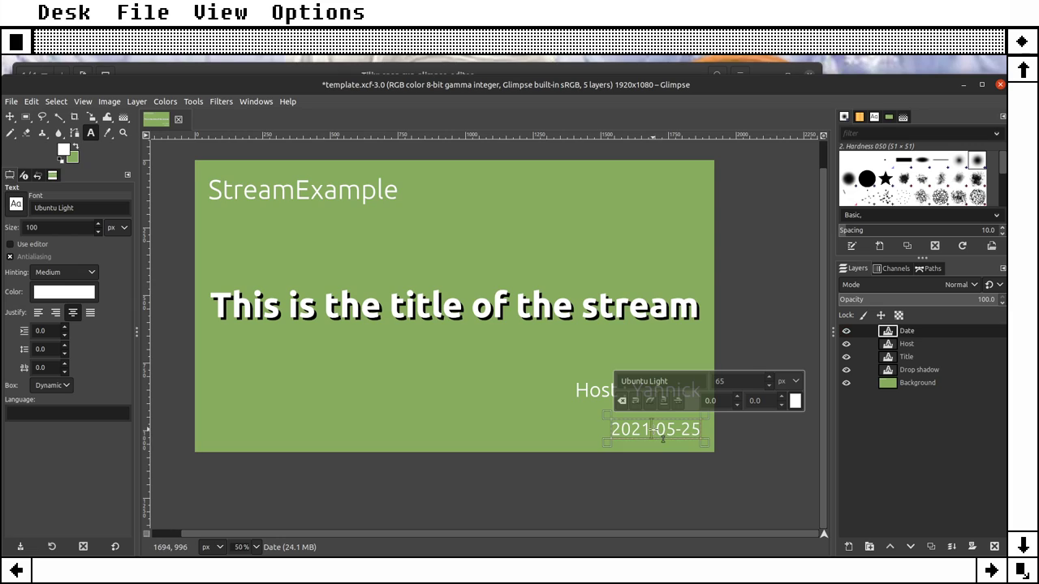
pyautogui.moveTo(610, 430); pyautogui.dragTo(703, 430)
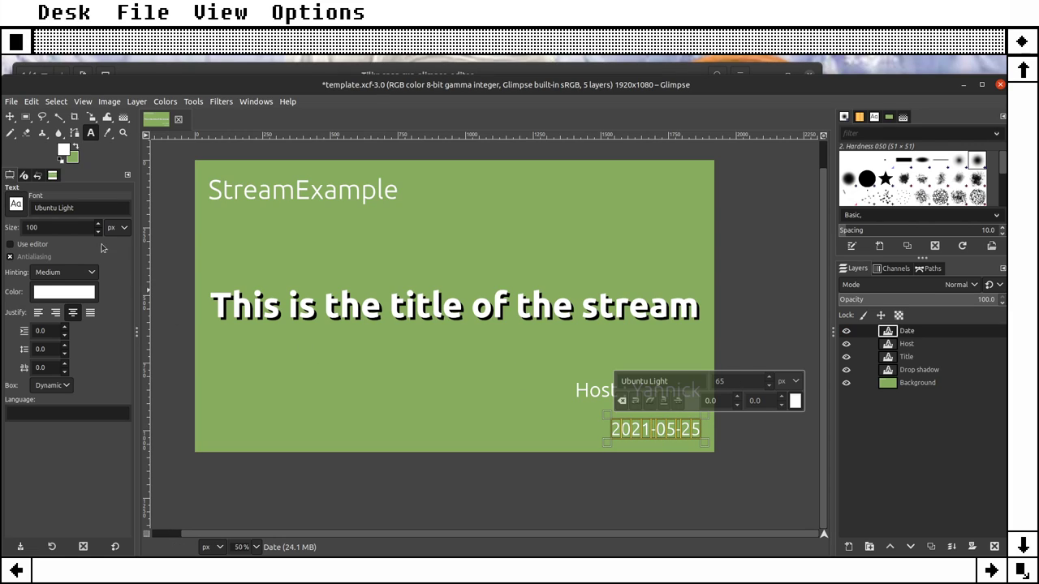
pyautogui.doubleClick(65, 227)
pyautogui.write('65')
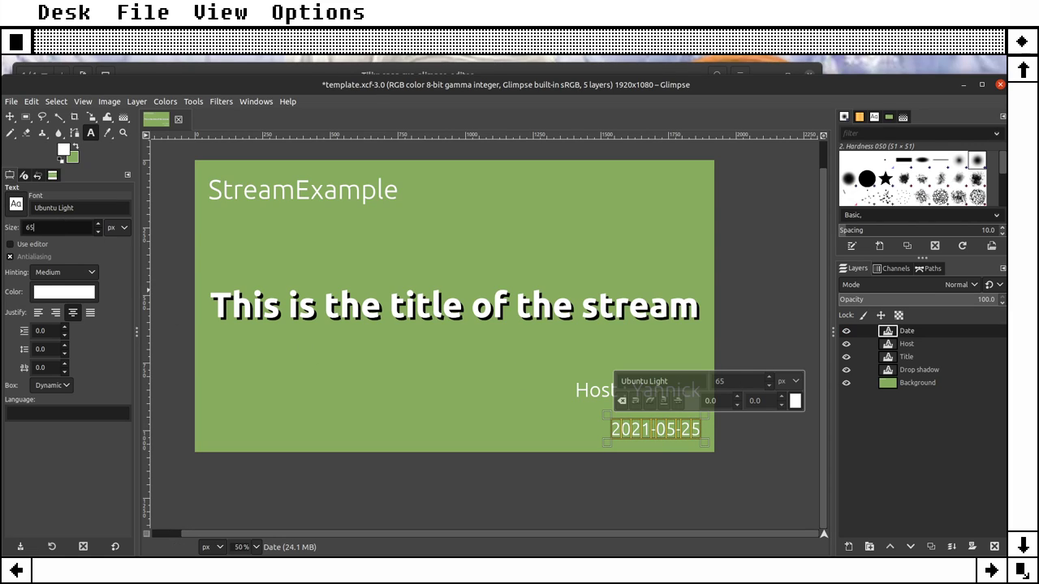
pyautogui.press('Tab')
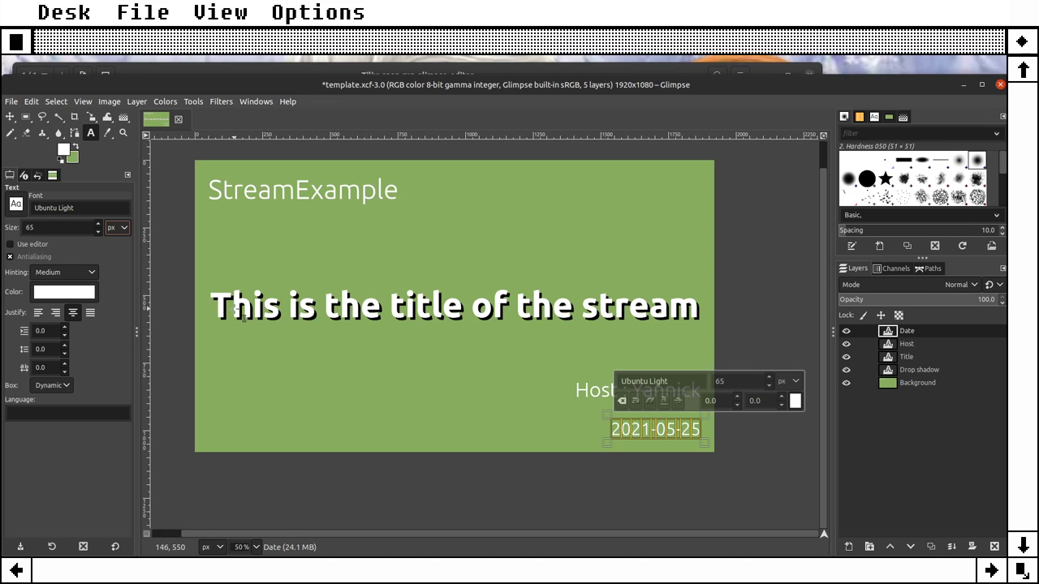
# Step: Check the Title, Drop shadow, Host and Date layers, then close template.xcf
pyautogui.click(890, 358)
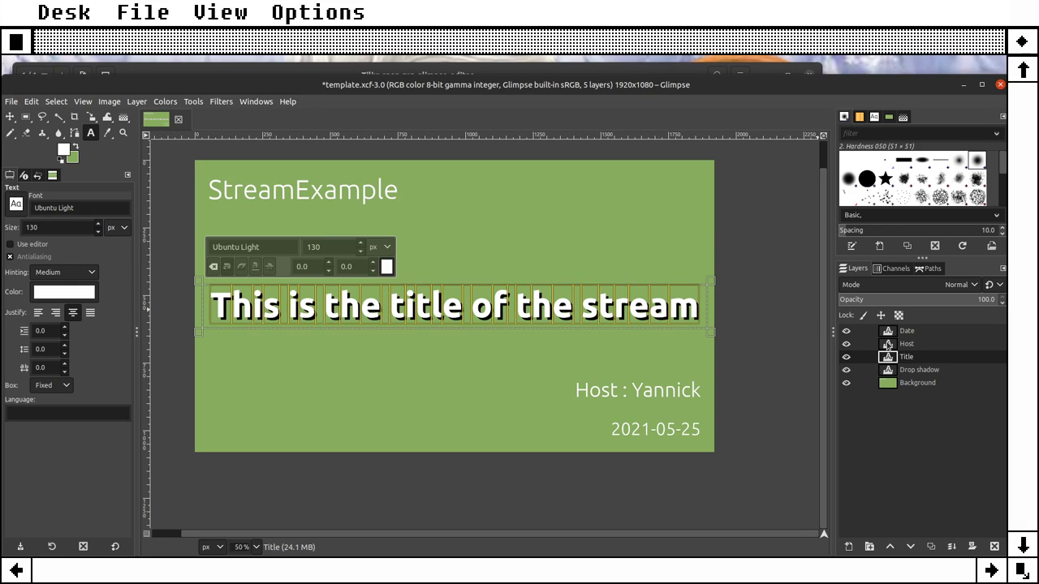
pyautogui.click(888, 372)
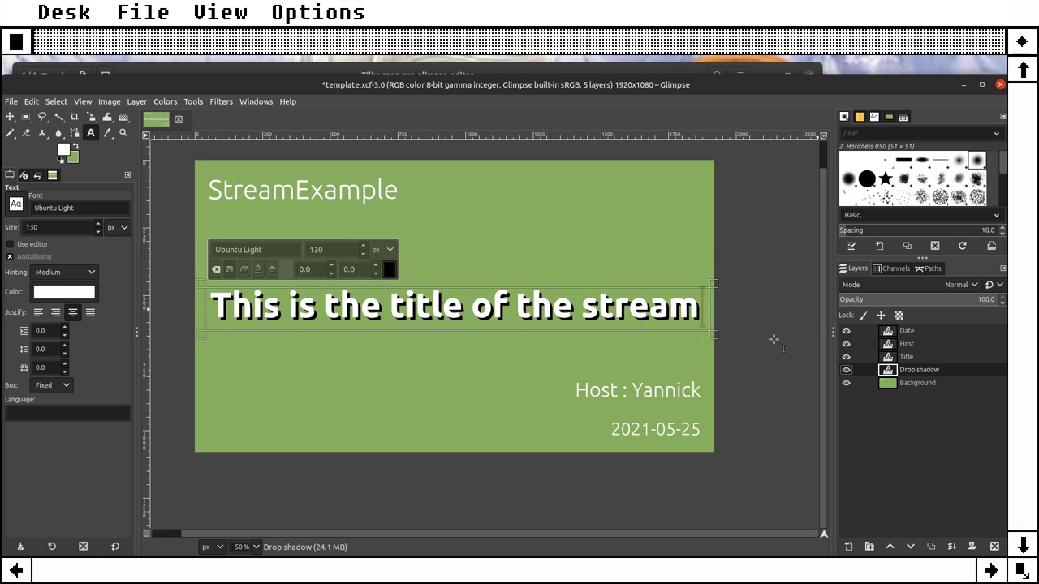
pyautogui.click(886, 346)
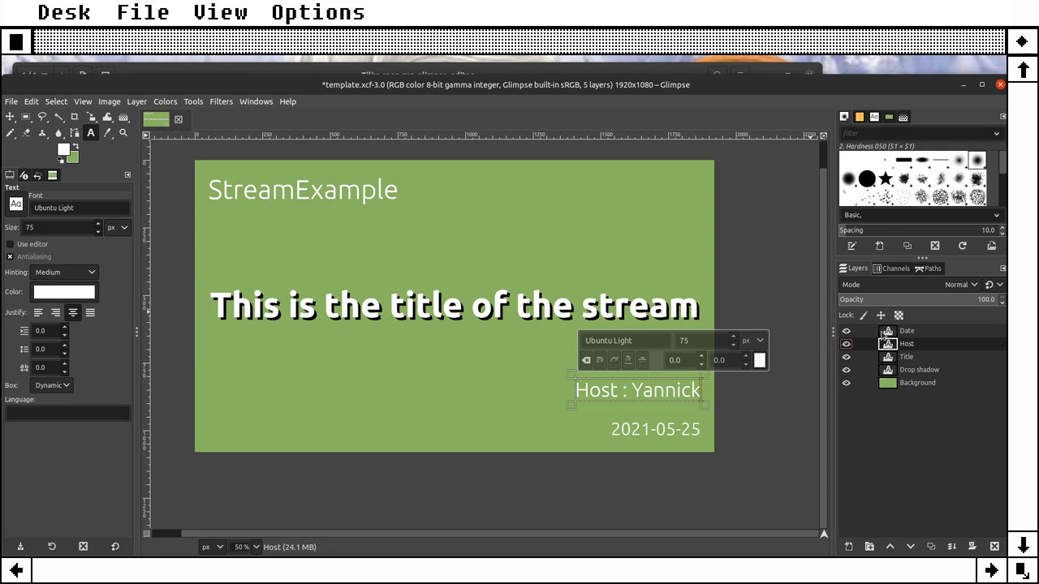
pyautogui.click(888, 332)
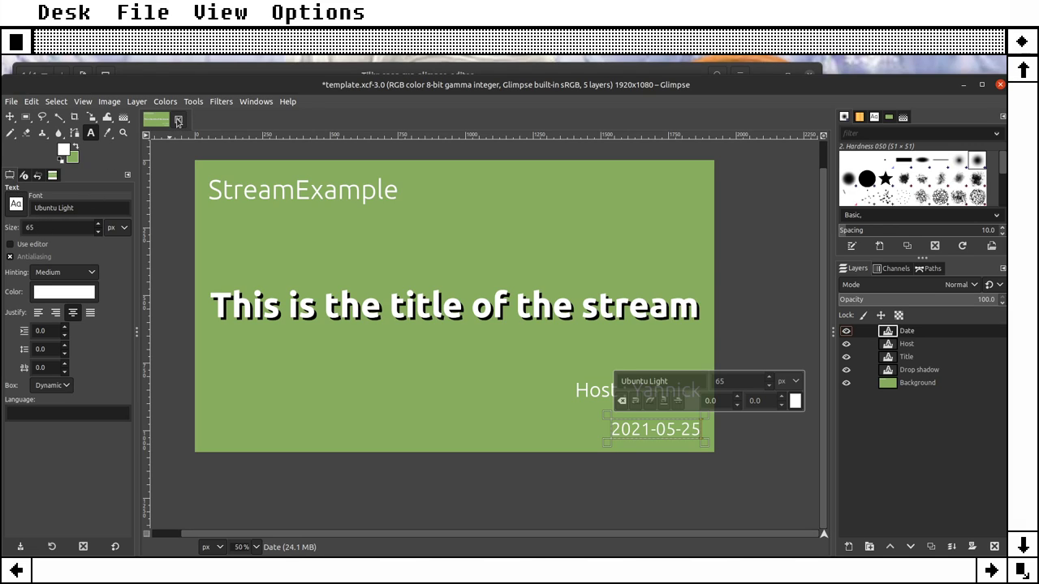
pyautogui.click(178, 120)
pyautogui.click(425, 385)
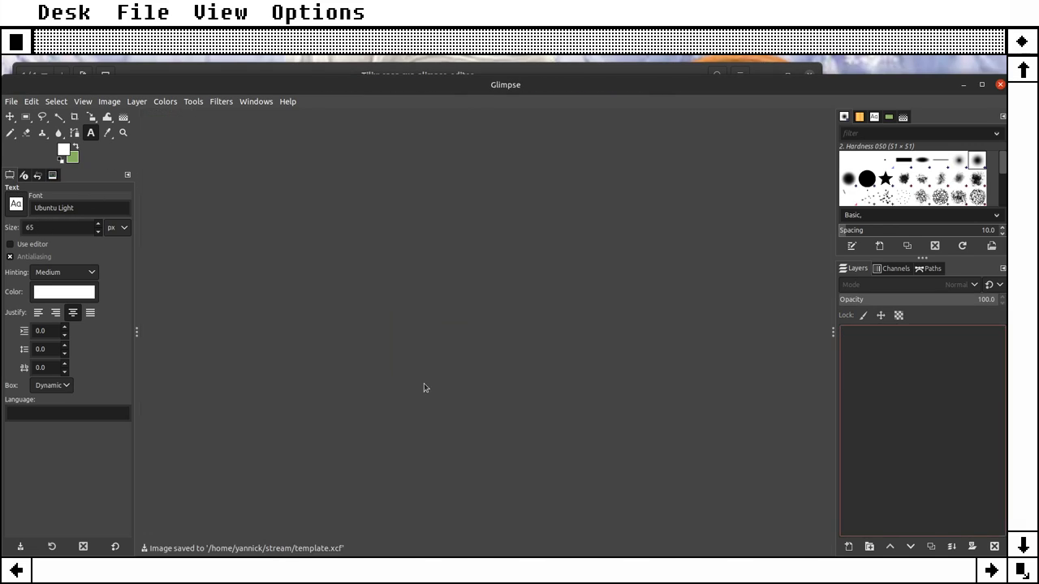
pyautogui.click(12, 101)
pyautogui.moveTo(29, 130)
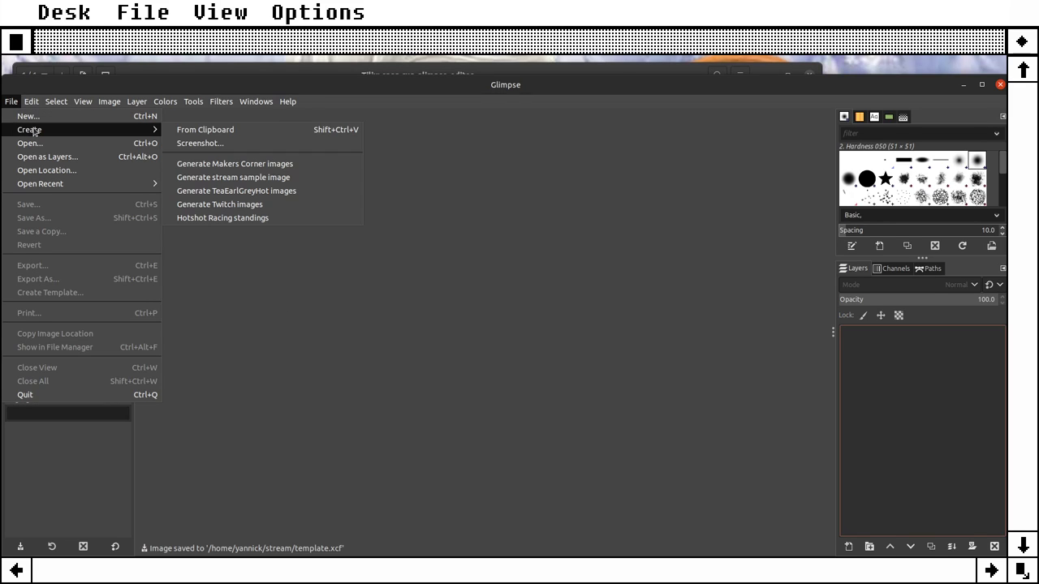
pyautogui.click(297, 177)
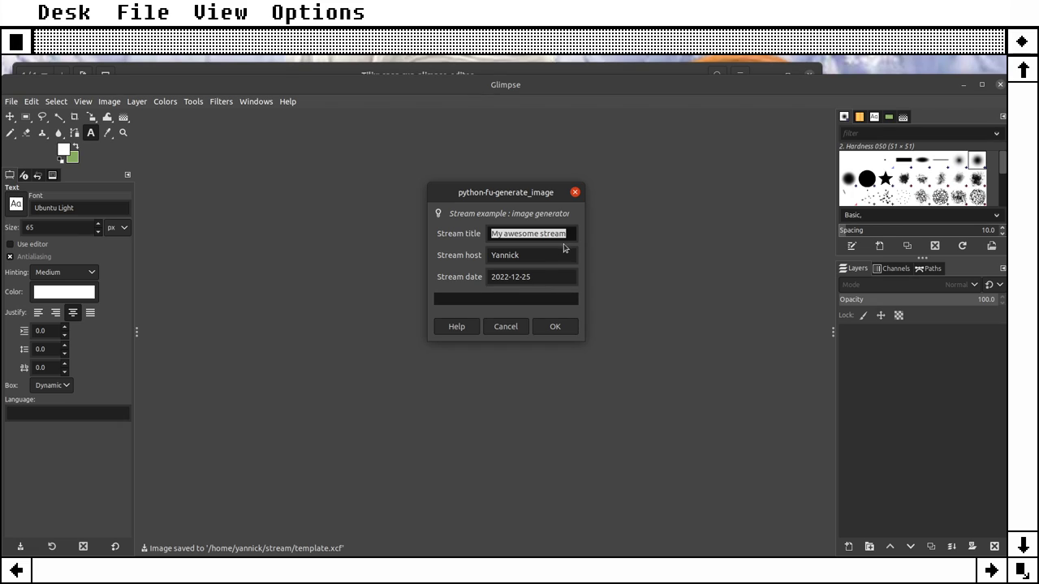
pyautogui.click(565, 332)
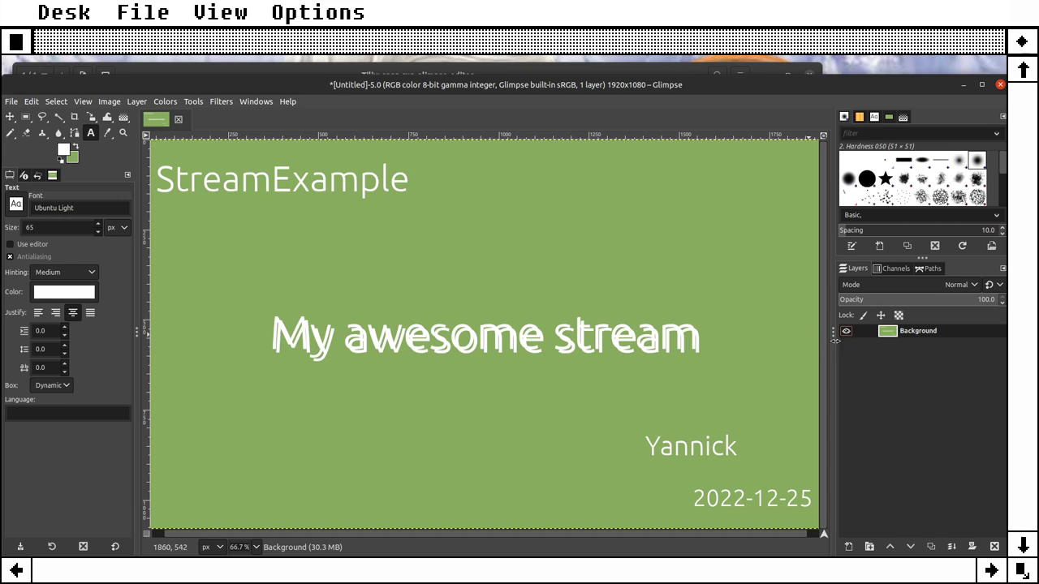
pyautogui.click(179, 119)
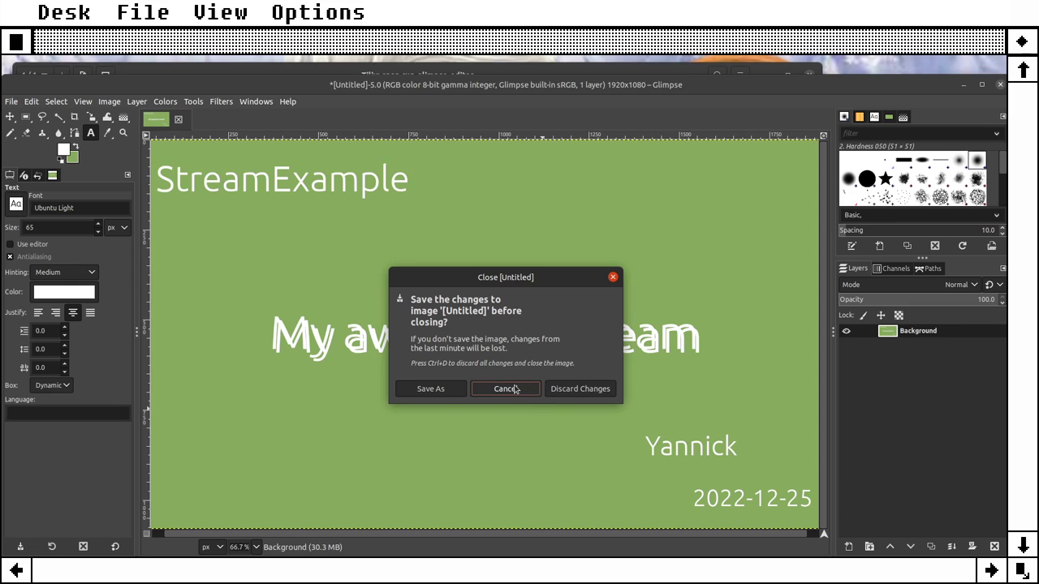
pyautogui.click(595, 391)
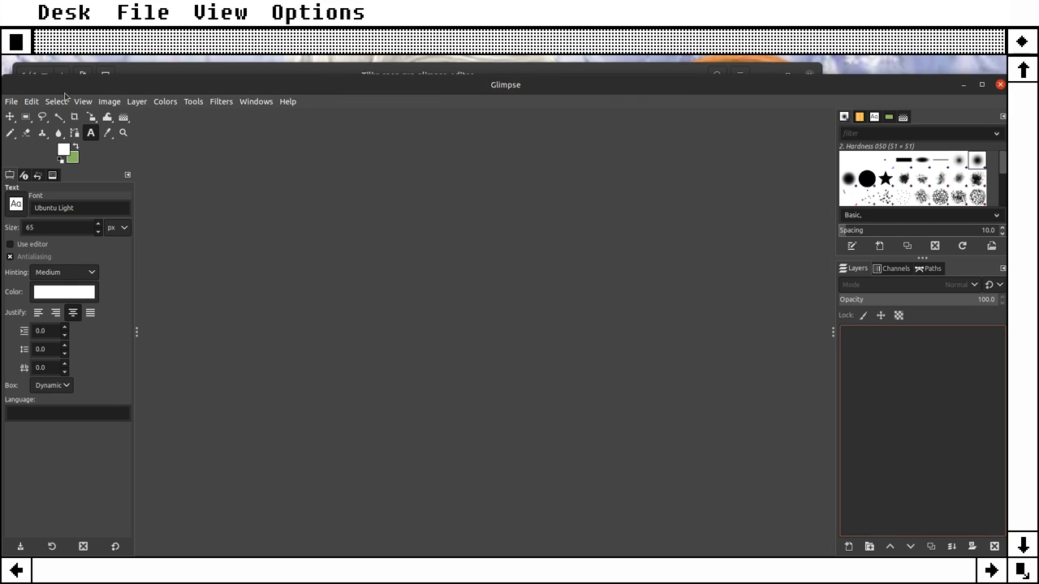
# Step: Reopen template.xcf through File > Open Recent
pyautogui.click(13, 102)
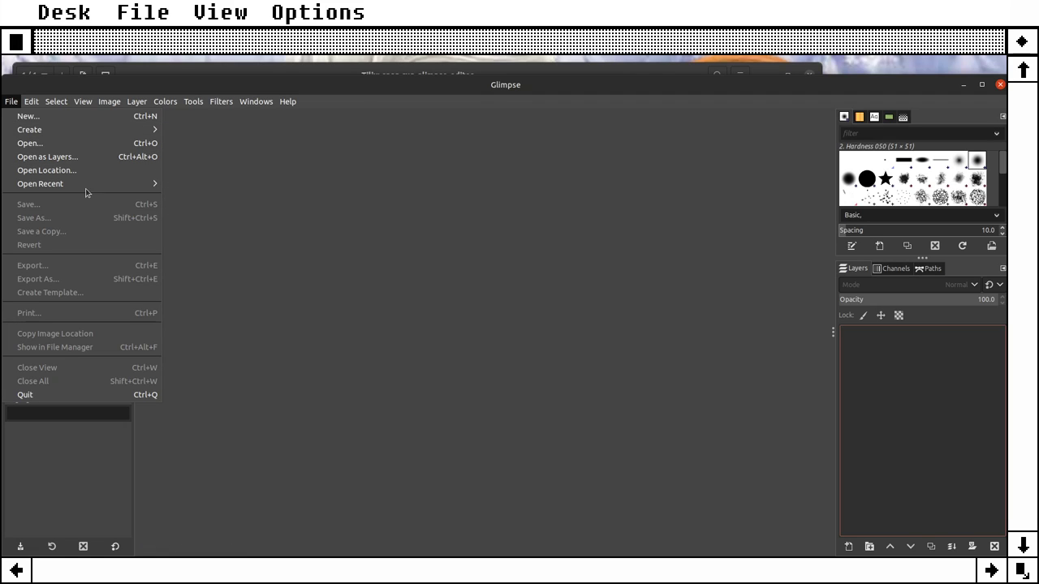
pyautogui.moveTo(41, 183)
pyautogui.click(239, 189)
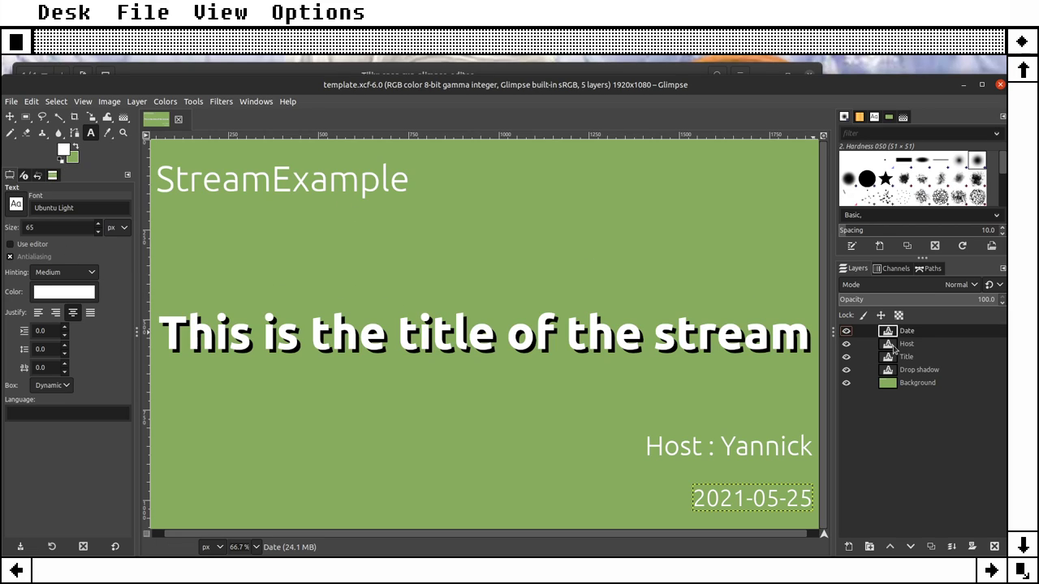
# Step: Make the Drop shadow text black (000000) and show the Title layer again
pyautogui.doubleClick(887, 370)
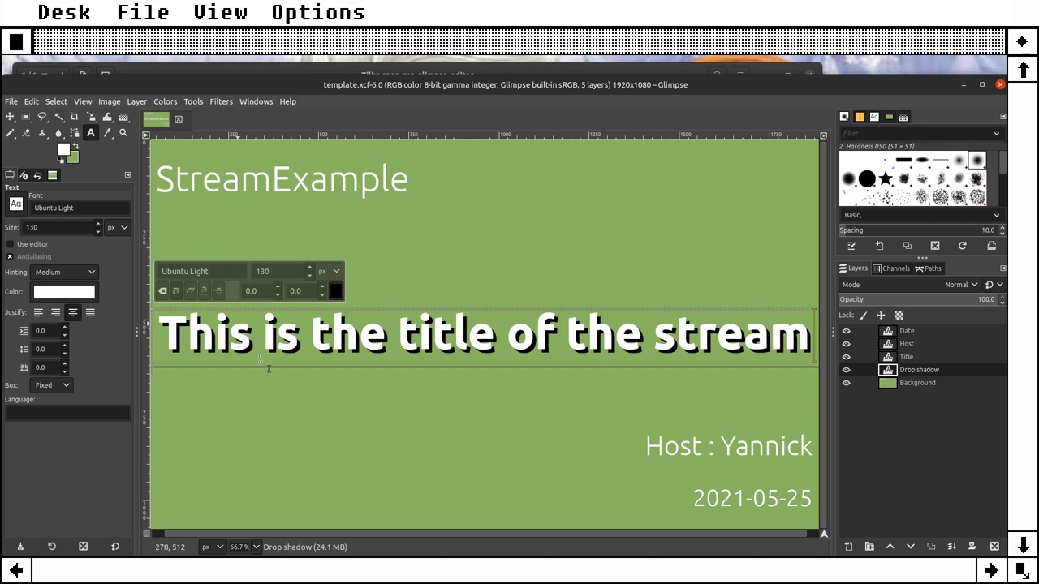
pyautogui.click(846, 358)
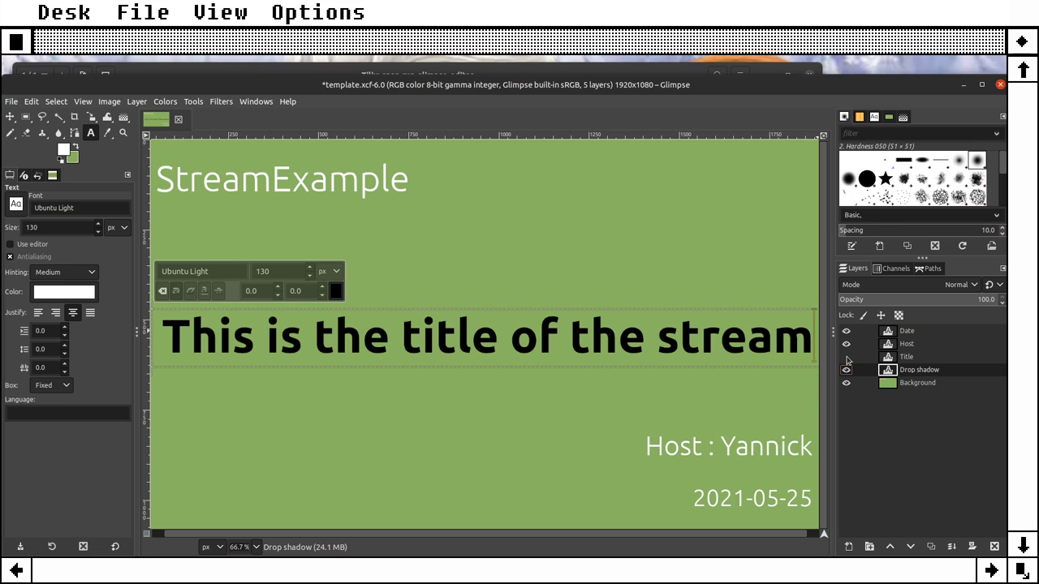
pyautogui.tripleClick(479, 341)
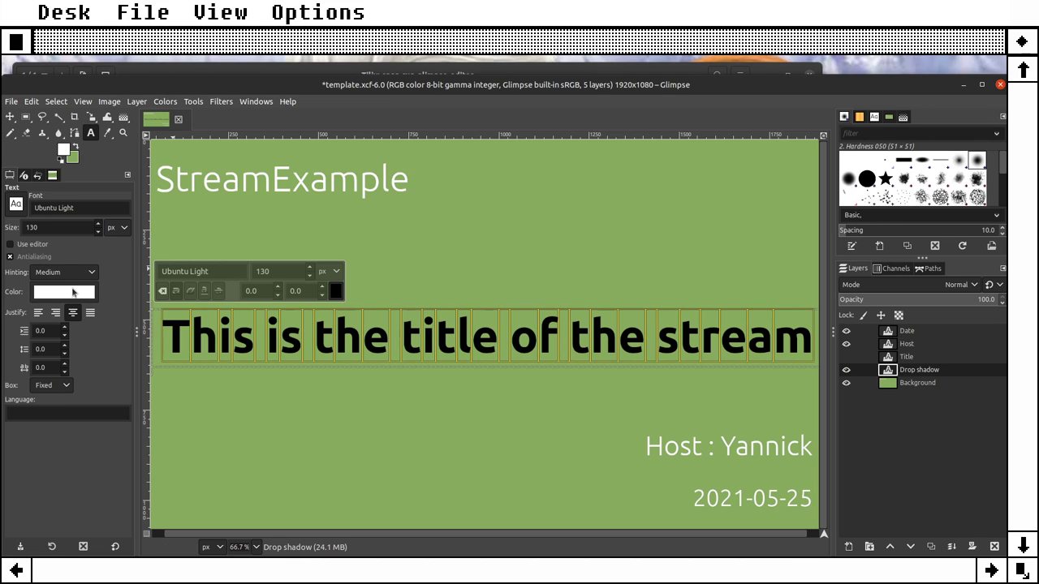
pyautogui.click(61, 295)
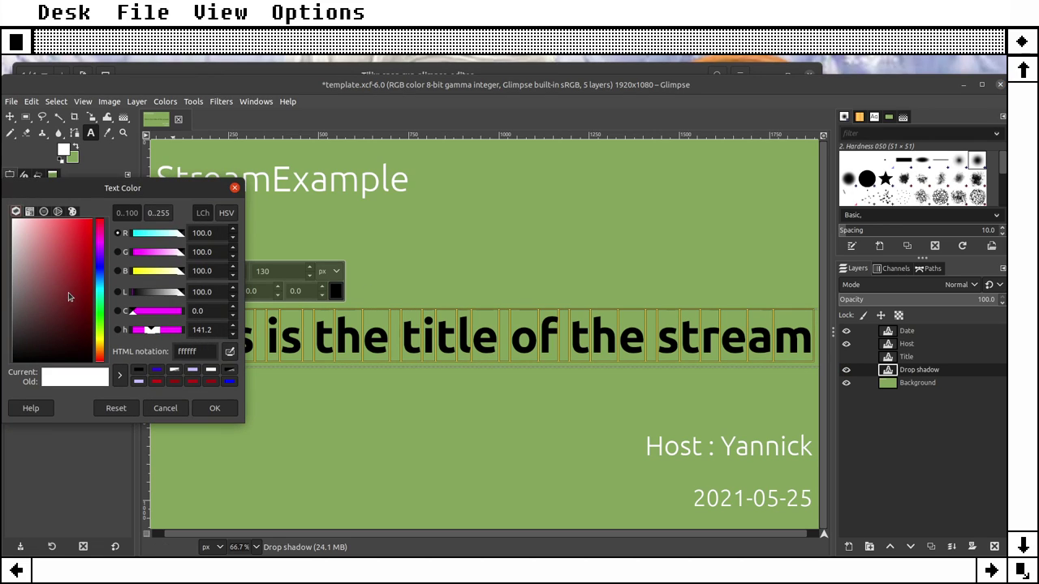
pyautogui.click(82, 361)
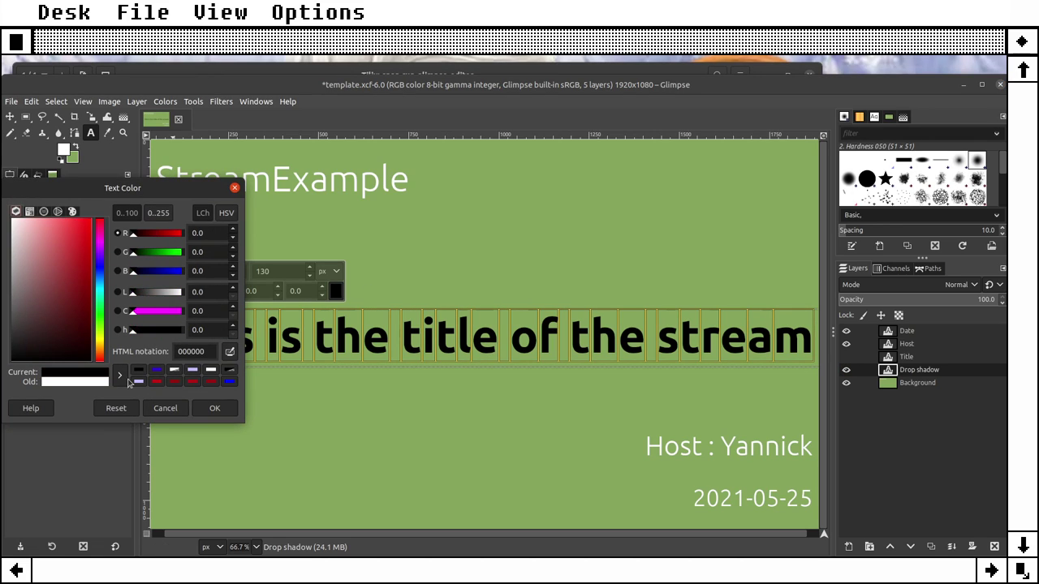
pyautogui.click(214, 408)
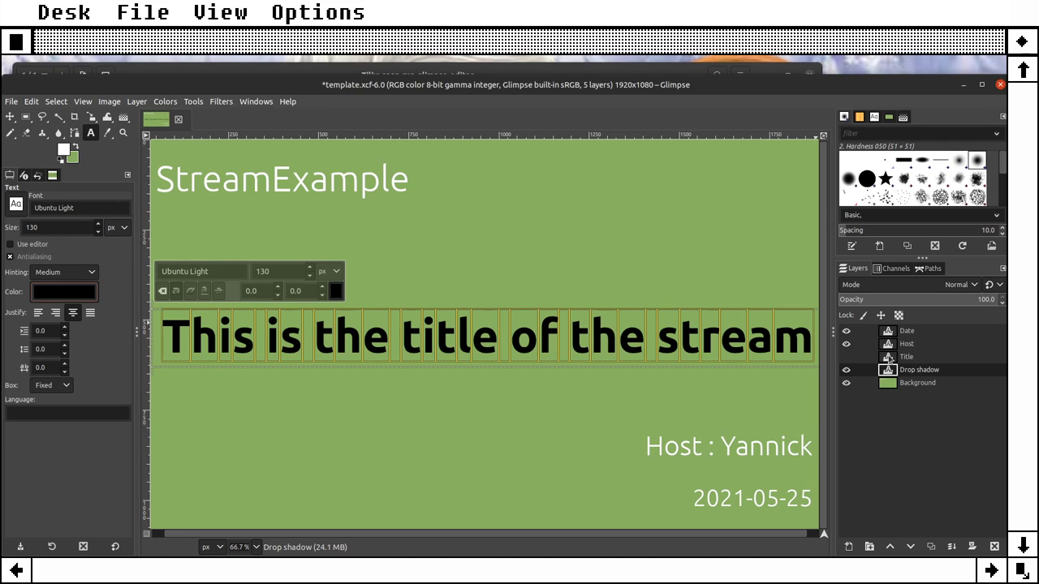
pyautogui.click(847, 357)
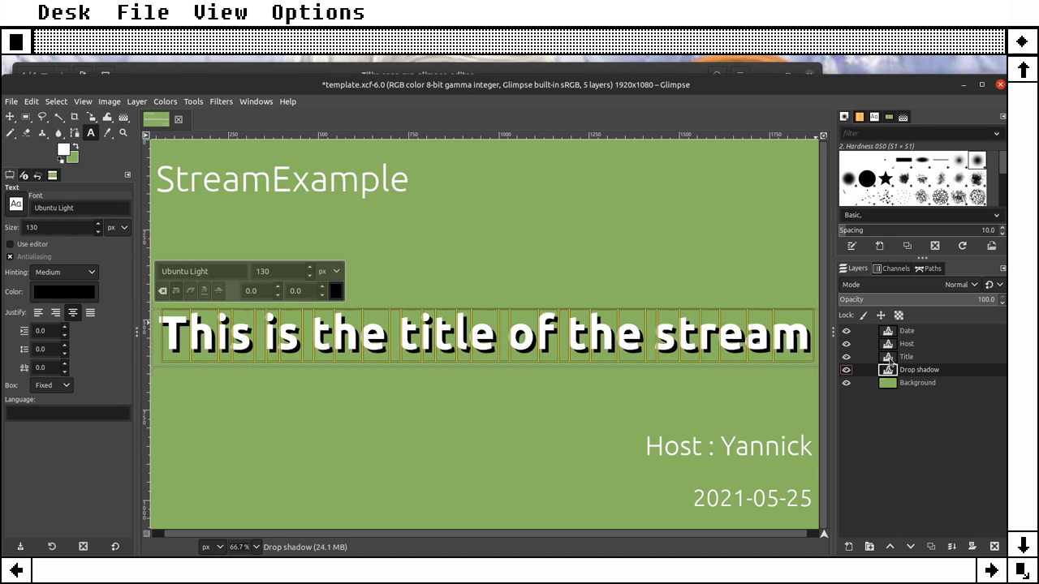
# Step: Compare the Title and Drop shadow layer colours, then select the Host text layer
pyautogui.click(891, 358)
pyautogui.click(890, 371)
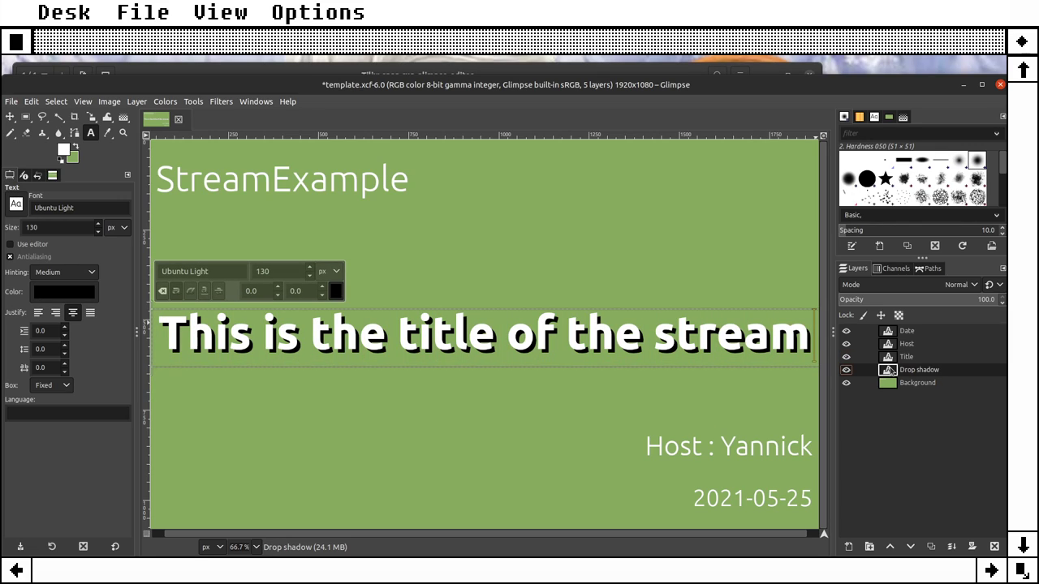
pyautogui.click(890, 358)
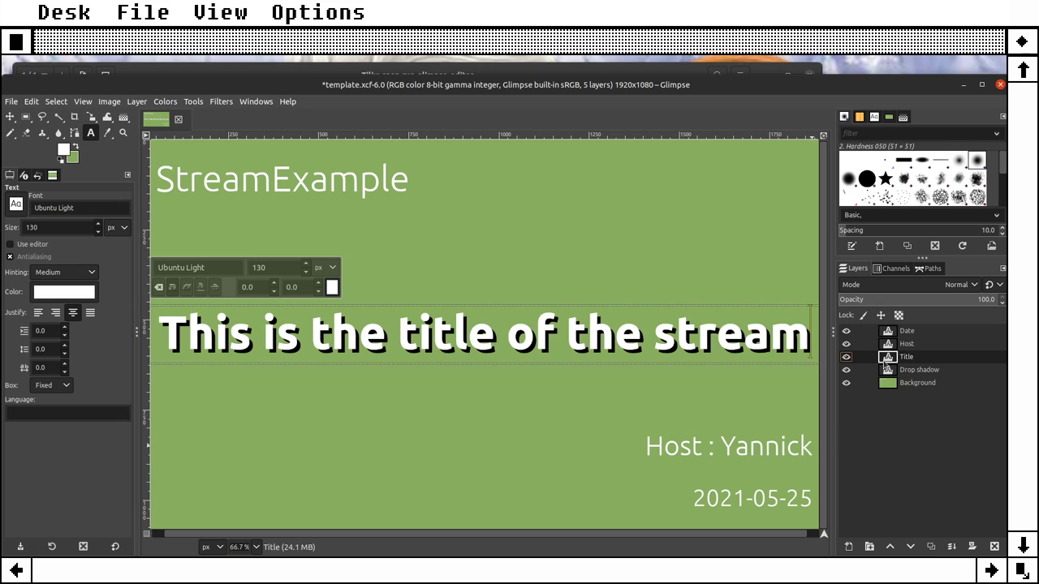
pyautogui.click(891, 344)
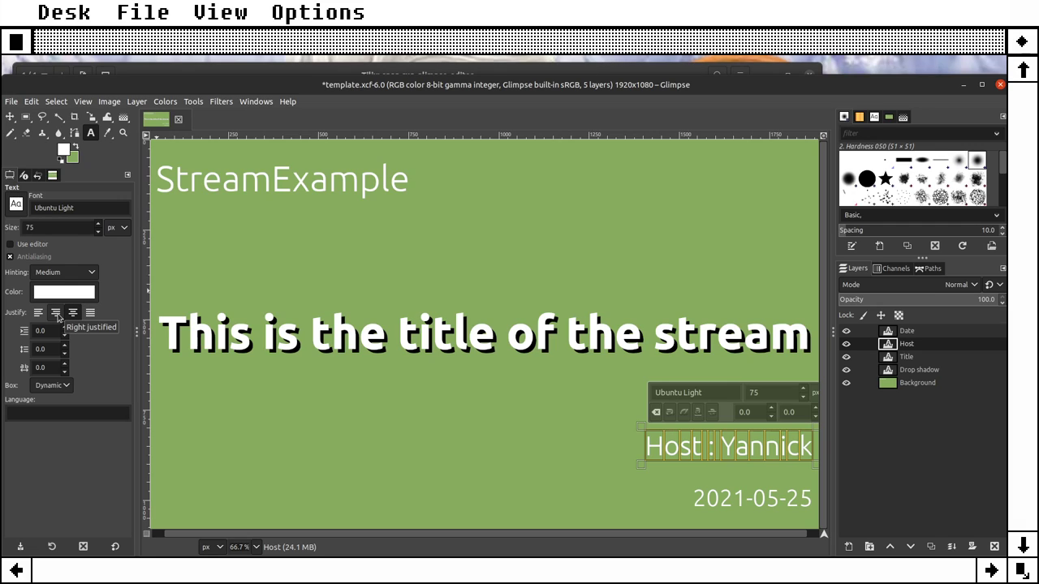
pyautogui.click(56, 313)
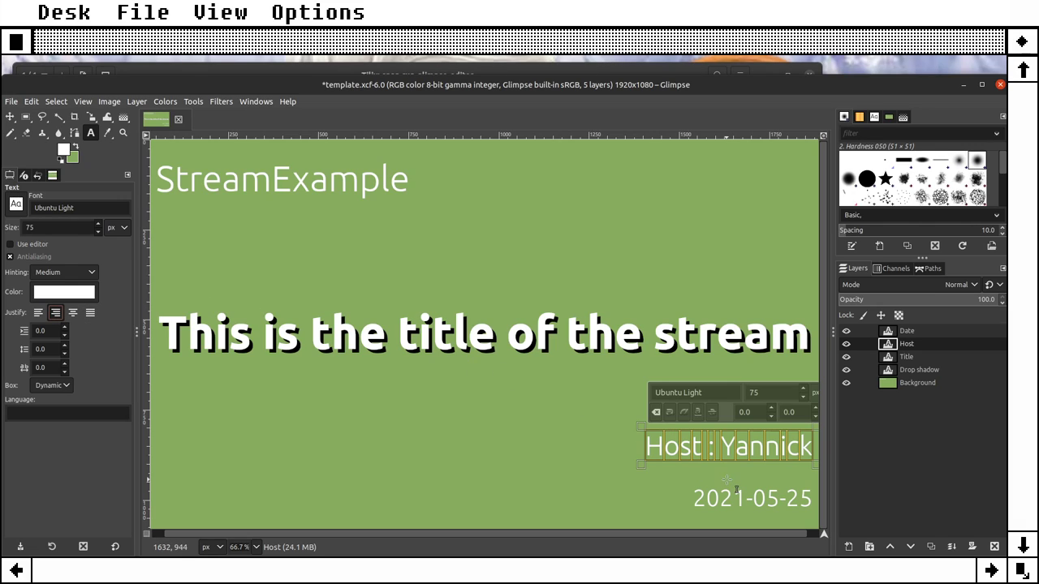
pyautogui.click(888, 331)
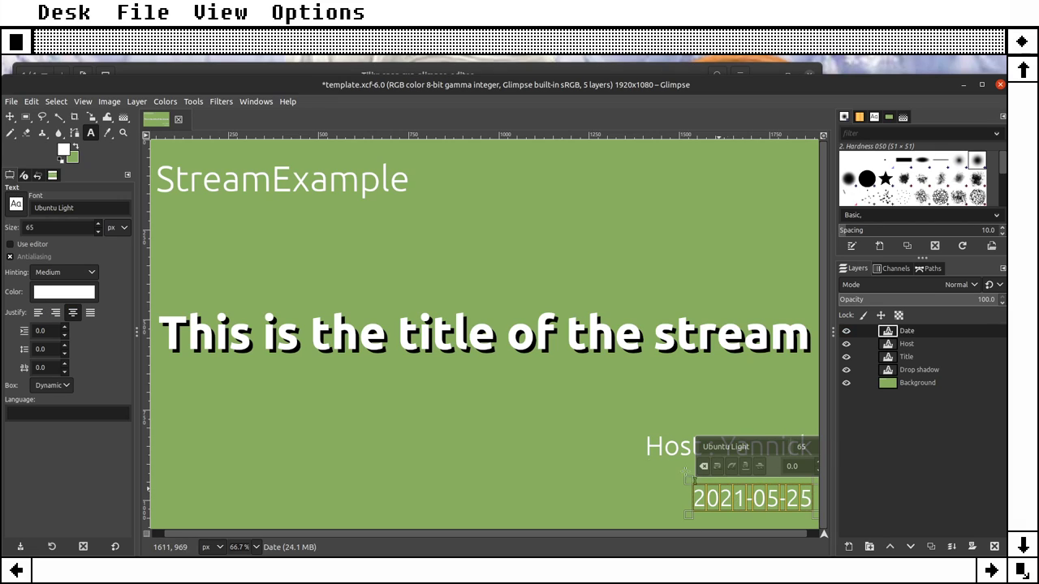
pyautogui.click(55, 314)
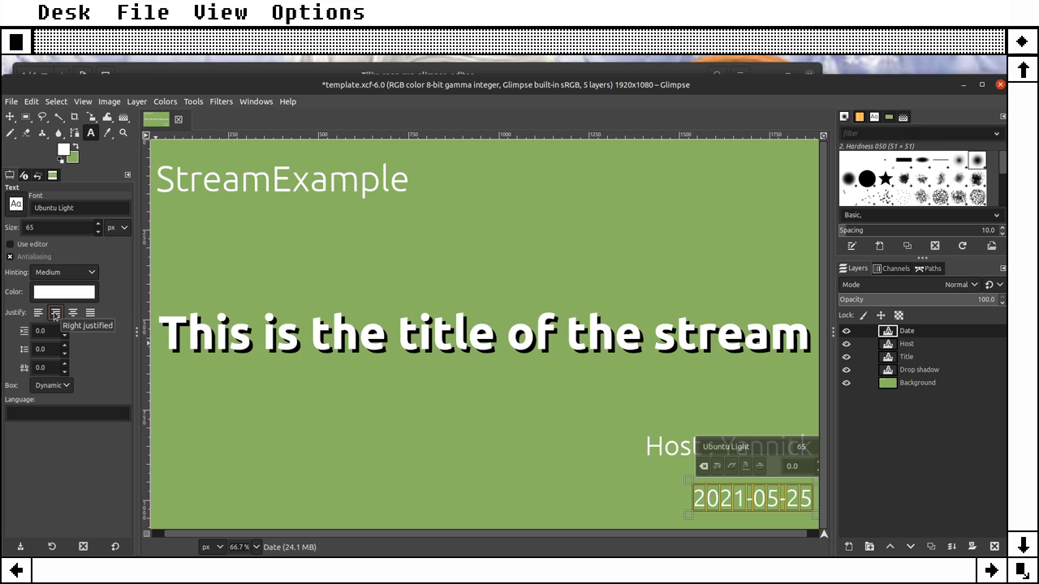
pyautogui.click(897, 344)
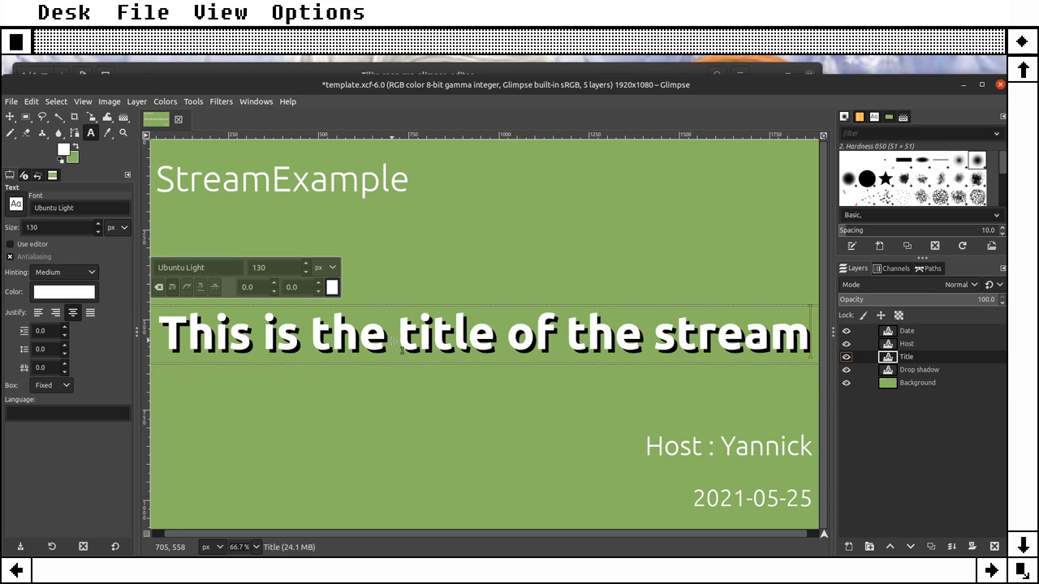
pyautogui.hotkey('ctrl', 'a')
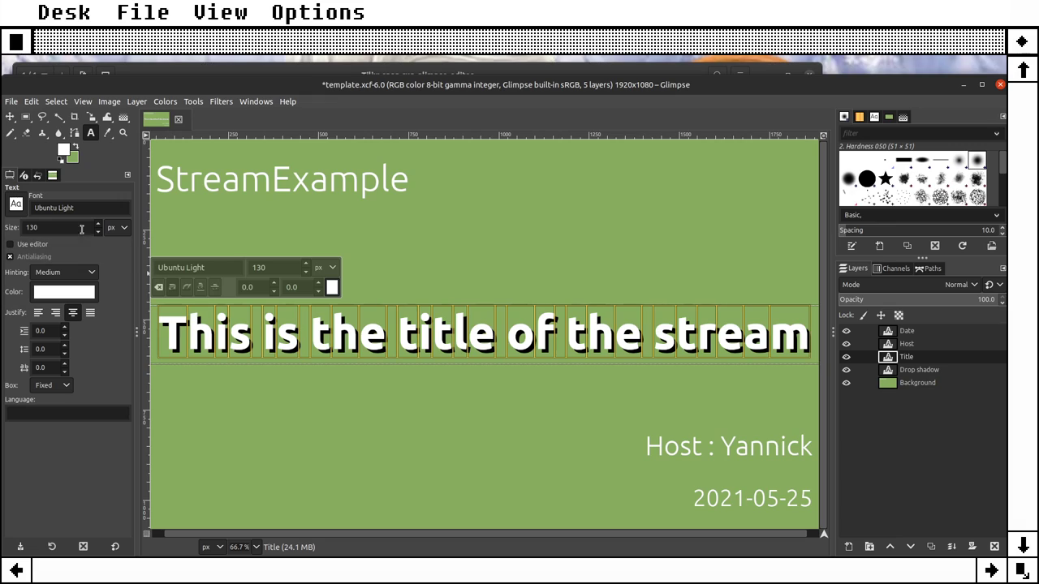
pyautogui.click(18, 206)
pyautogui.click(77, 206)
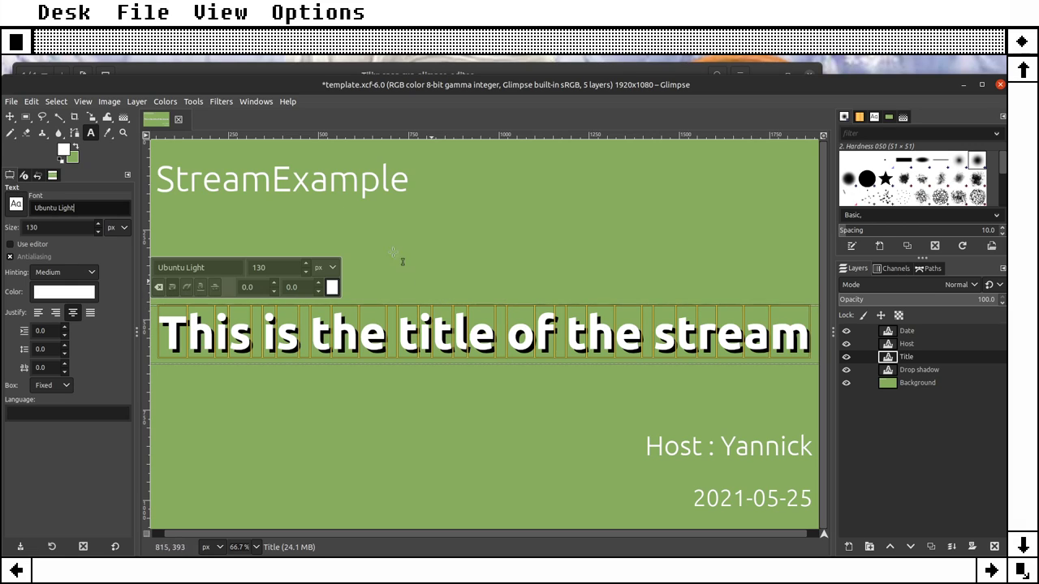
# Step: Open the Python-Fu console, search the procedure browser for 'bold', close it, and switch to the terminal
pyautogui.click(221, 101)
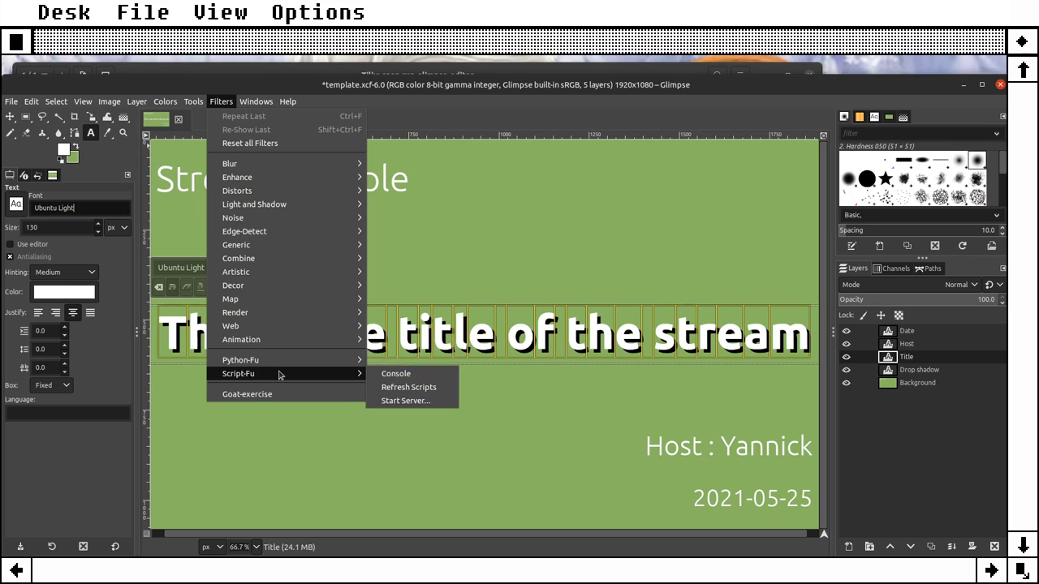
pyautogui.click(410, 360)
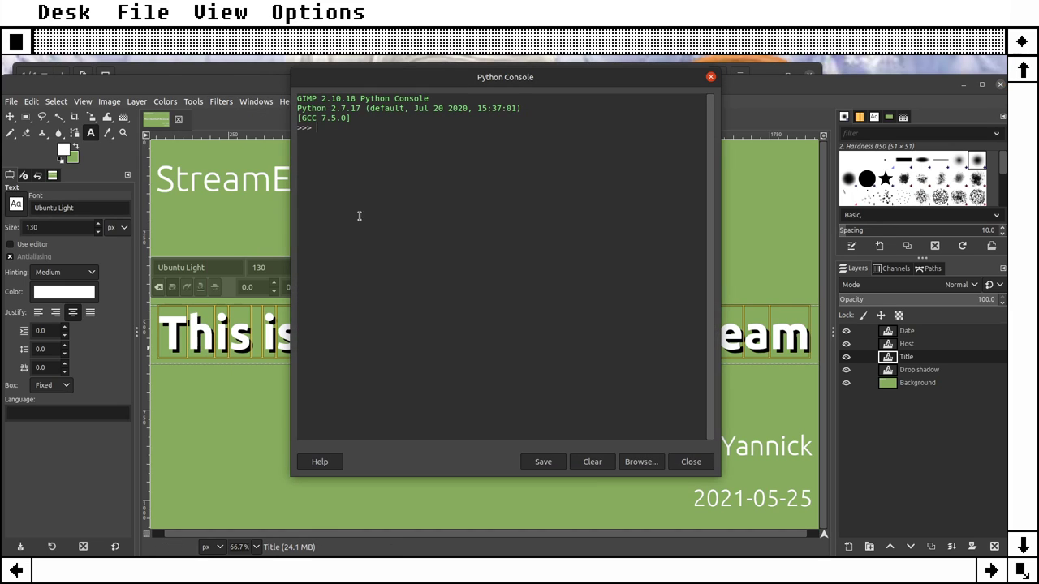
pyautogui.click(637, 465)
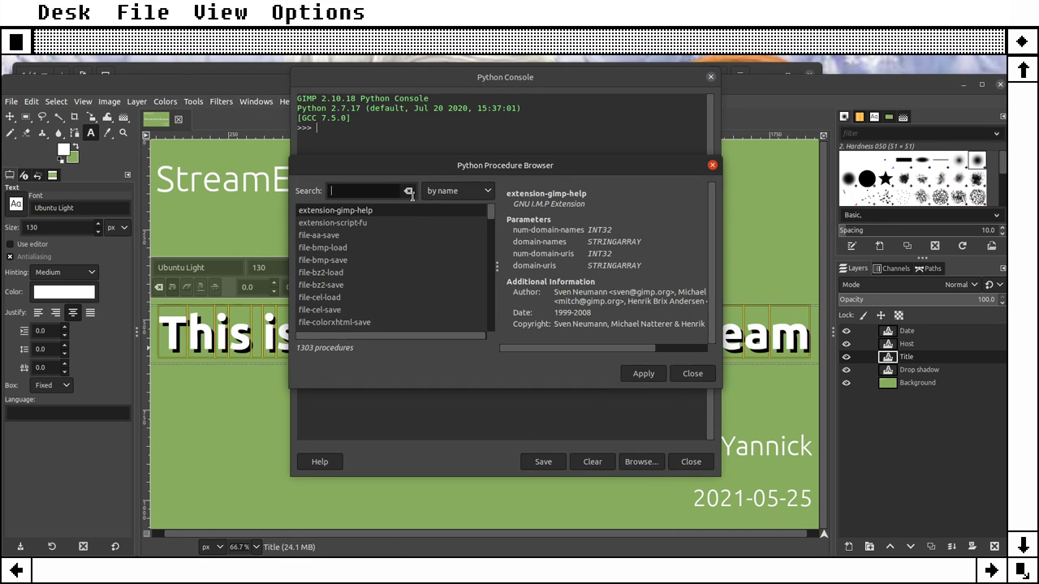
pyautogui.write('bold')
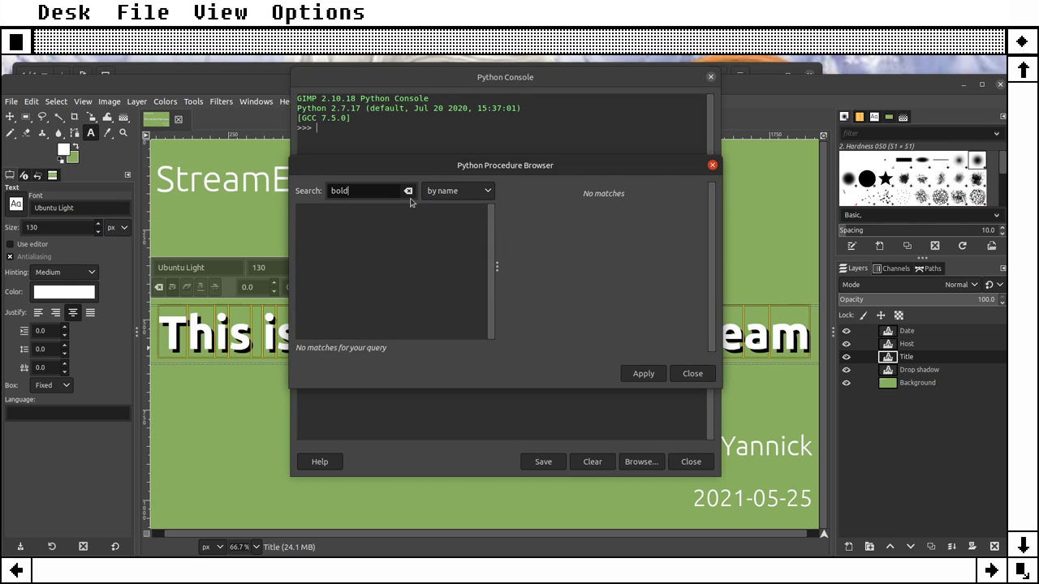
pyautogui.click(409, 195)
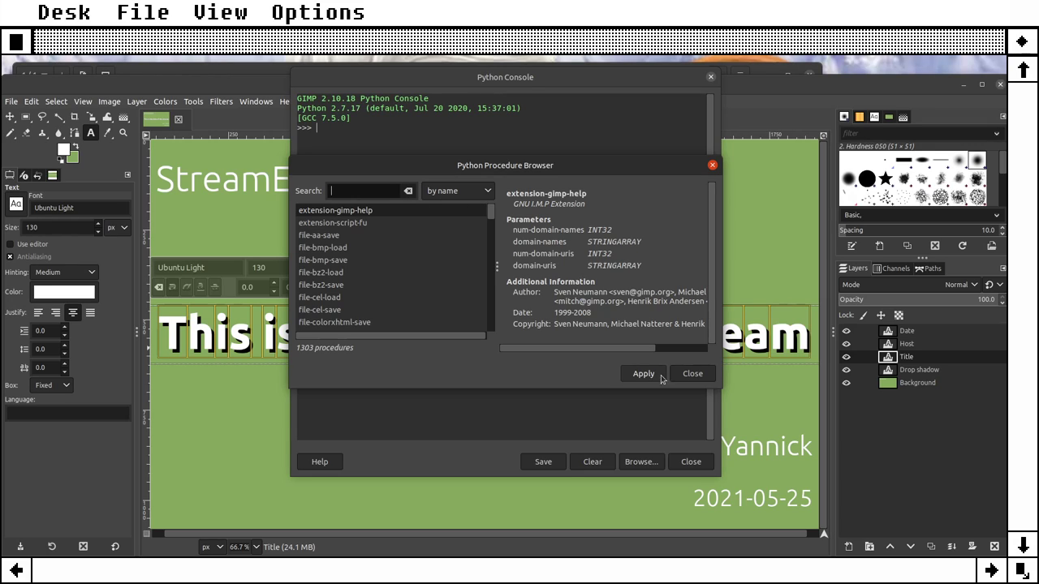
pyautogui.click(693, 375)
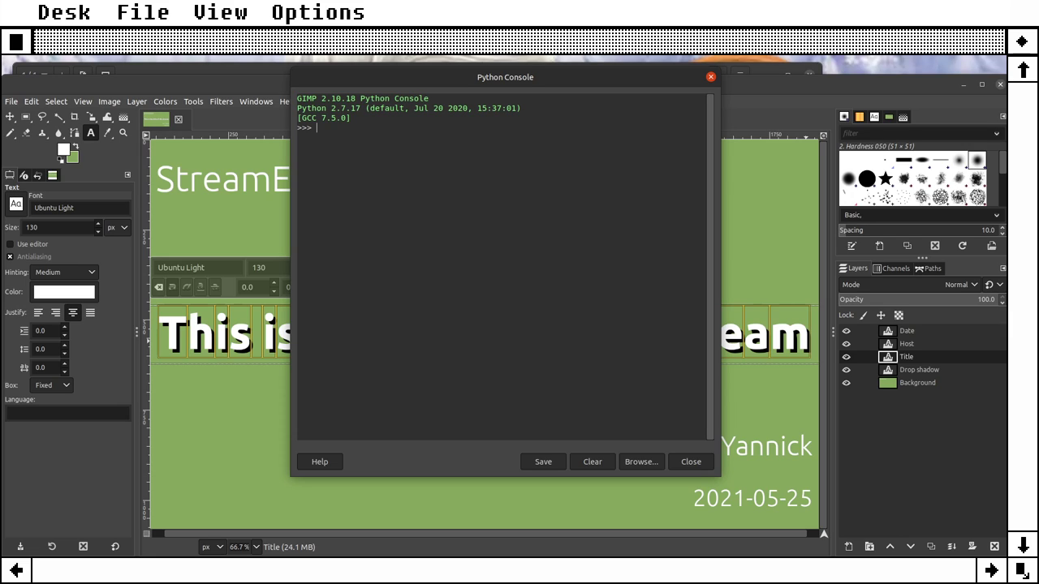
pyautogui.hotkey('alt', 'Tab')
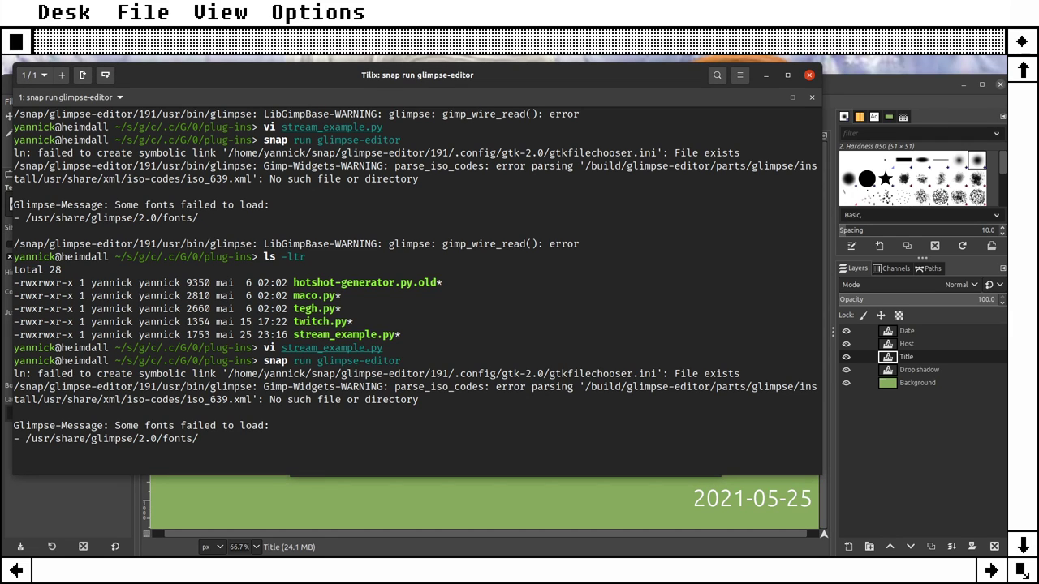
# Step: Bring the Glimpse window with template.xcf back in front of the terminal
pyautogui.click(901, 487)
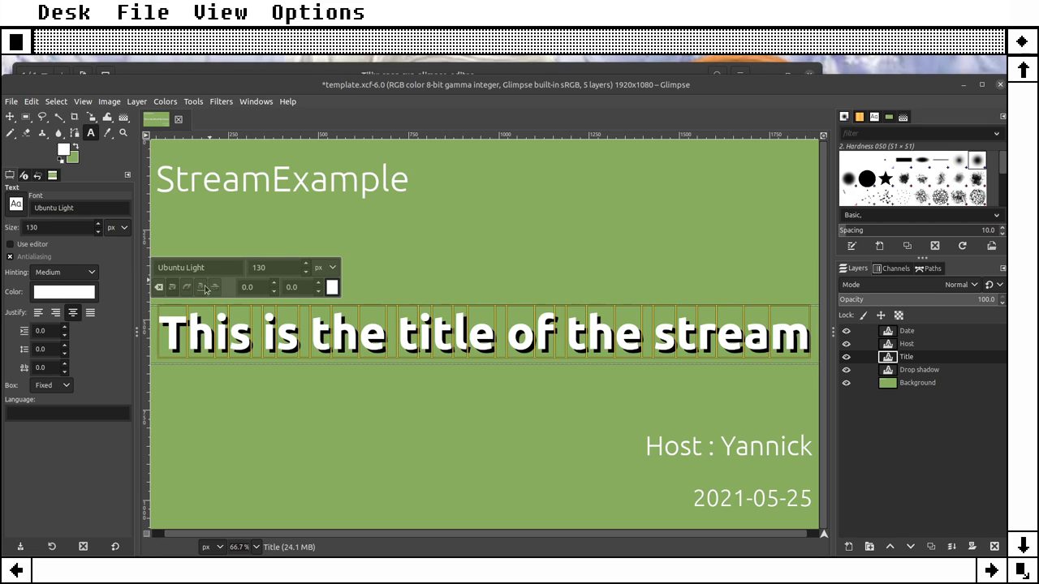
# Step: Select the title text, then view and resize it in the separate text editor before closing it
pyautogui.click(403, 342)
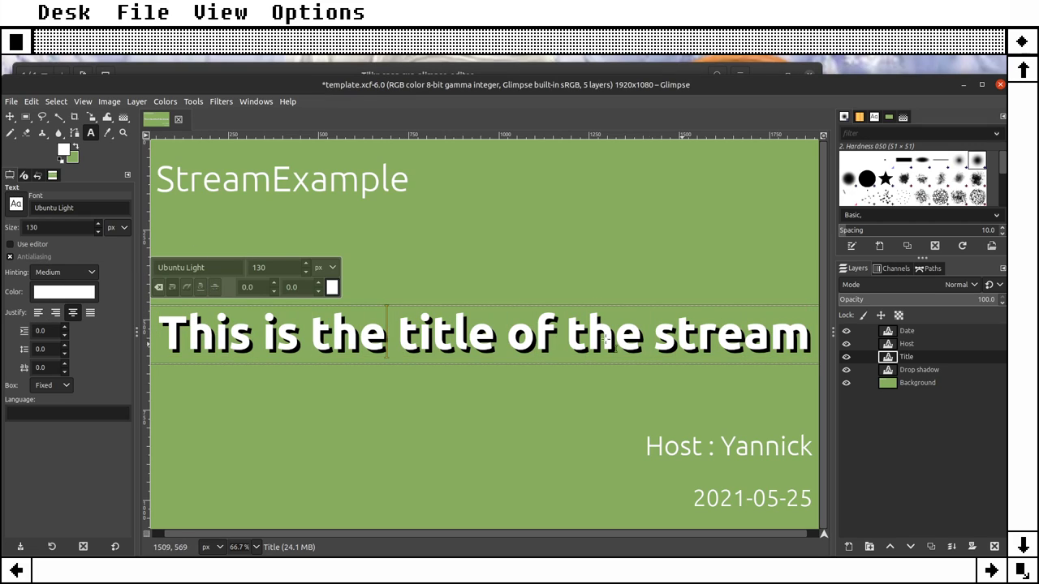
pyautogui.click(281, 339)
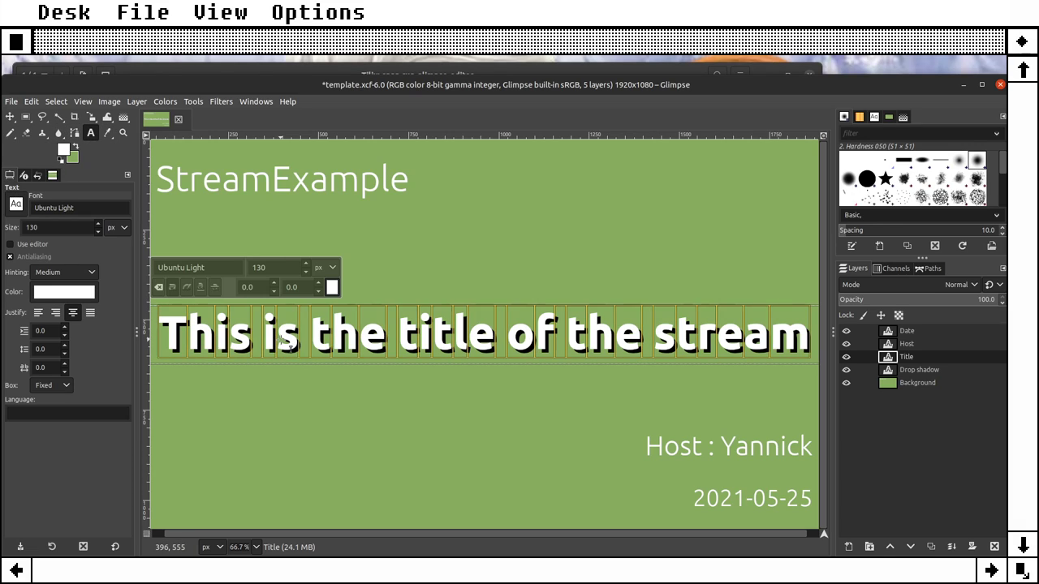
pyautogui.doubleClick(284, 341)
pyautogui.click(284, 341)
pyautogui.click(35, 246)
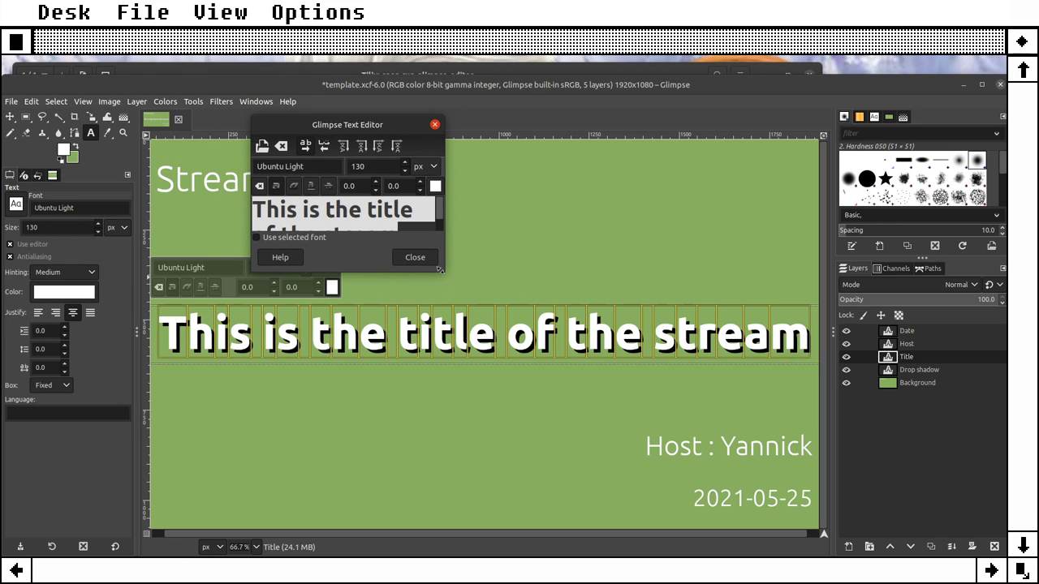
pyautogui.moveTo(443, 273); pyautogui.dragTo(618, 367)
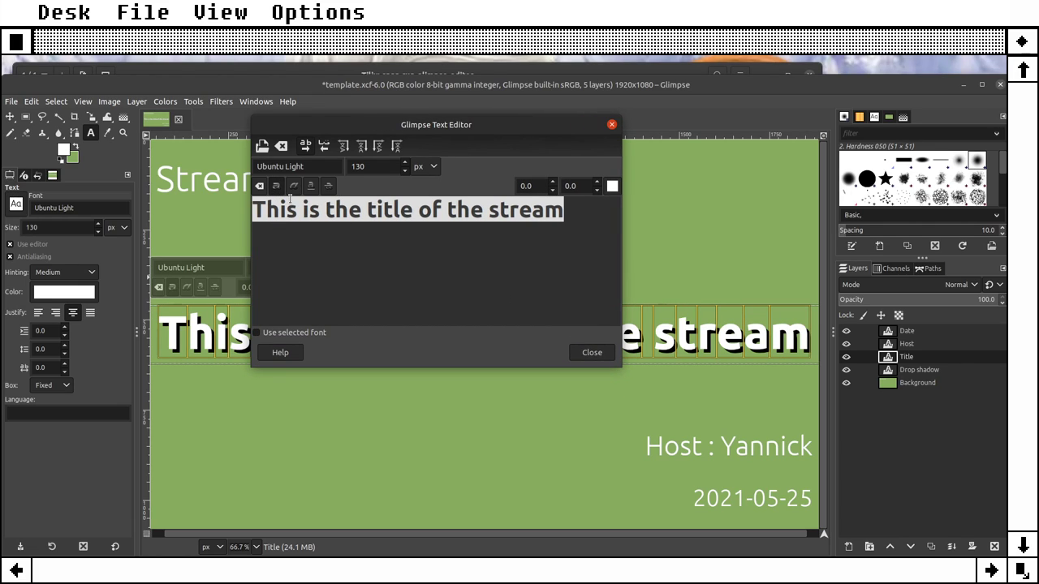
pyautogui.click(592, 352)
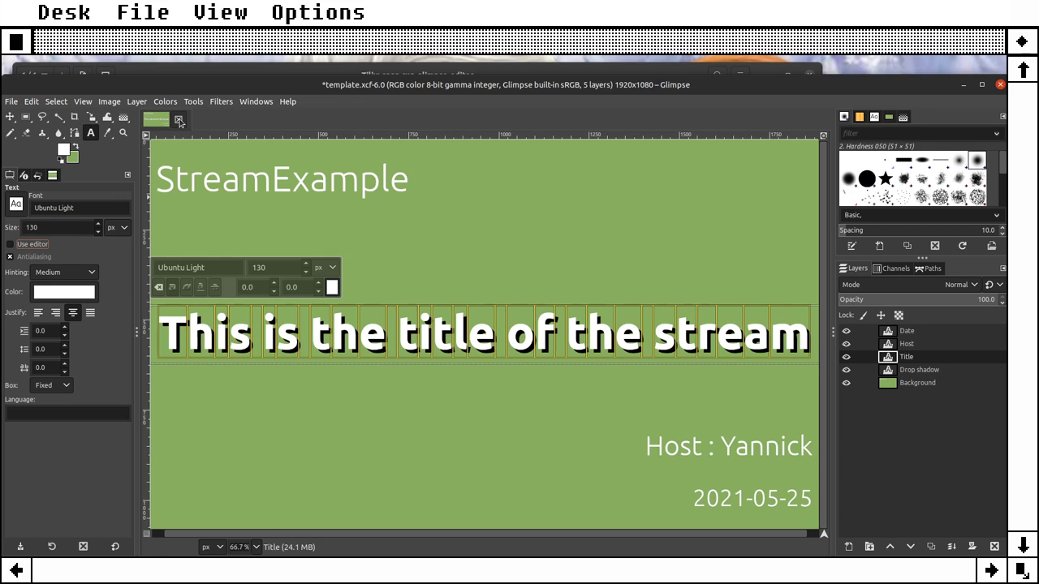
# Step: Close template.xcf, saving its changes, and bring up the Create generator list
pyautogui.click(180, 121)
pyautogui.click(445, 389)
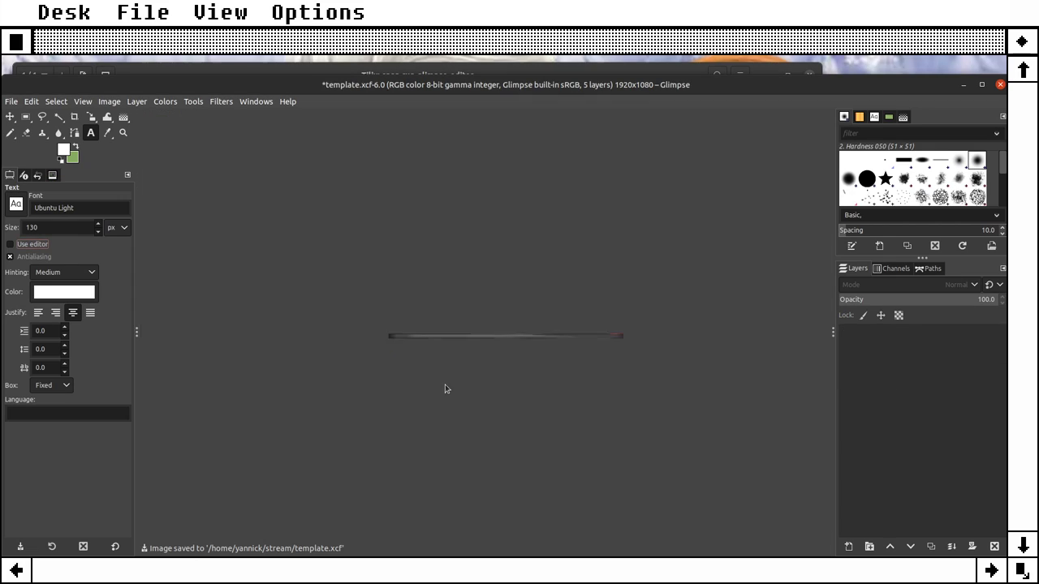
pyautogui.click(12, 101)
pyautogui.moveTo(30, 130)
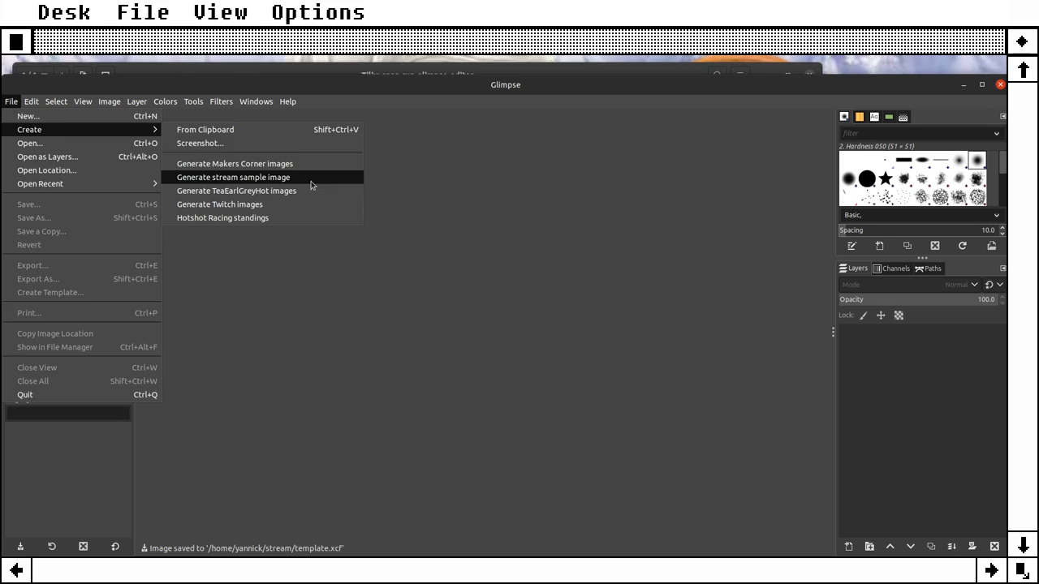
# Step: Generate the stream image 'My awesome stream' dated 2022-12-25, then close its tab
pyautogui.click(268, 178)
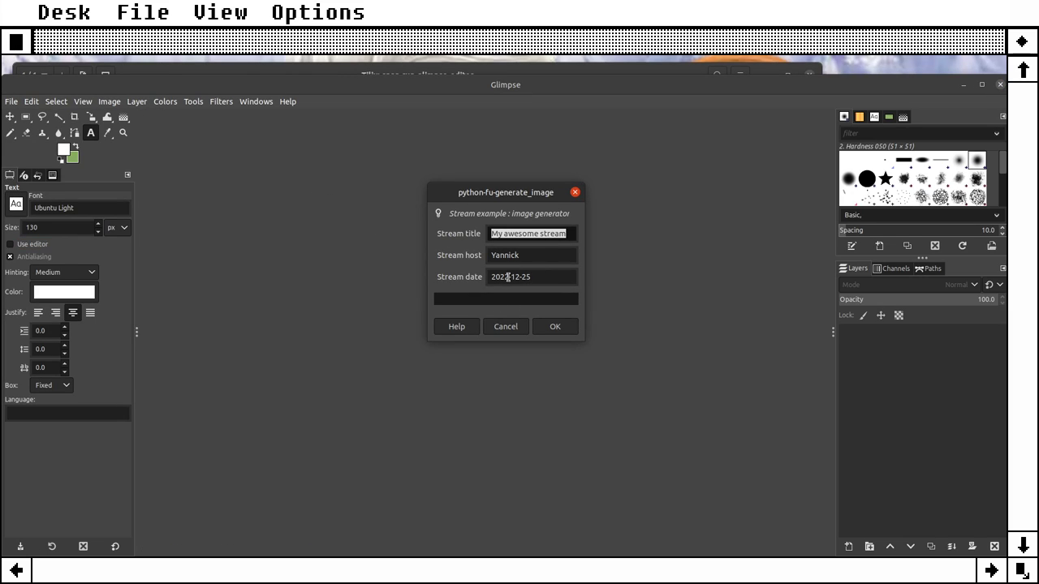
pyautogui.click(559, 331)
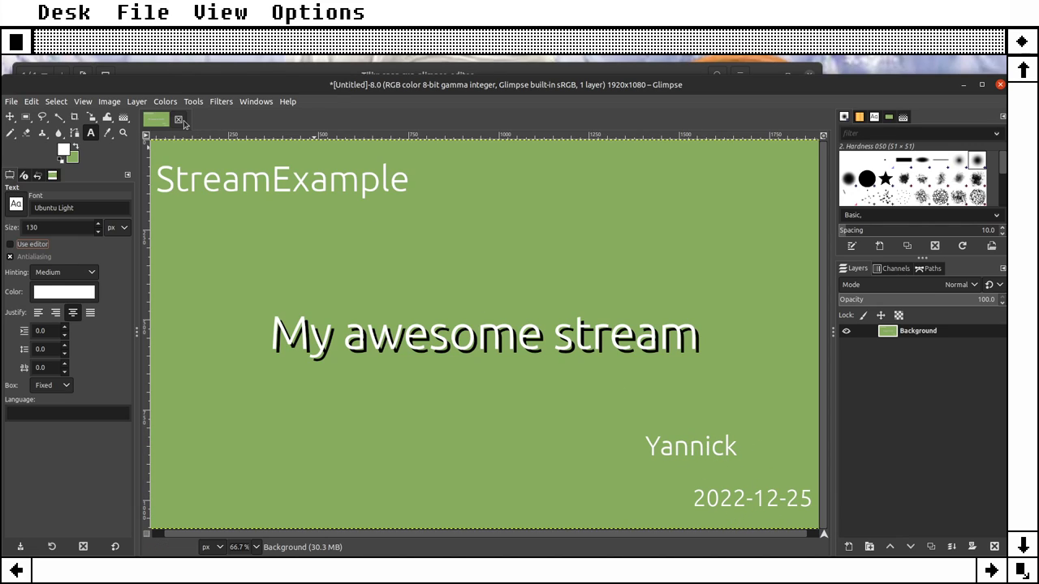
pyautogui.click(178, 119)
# Step: Discard the generated image and reopen template.xcf from recent files
pyautogui.click(559, 389)
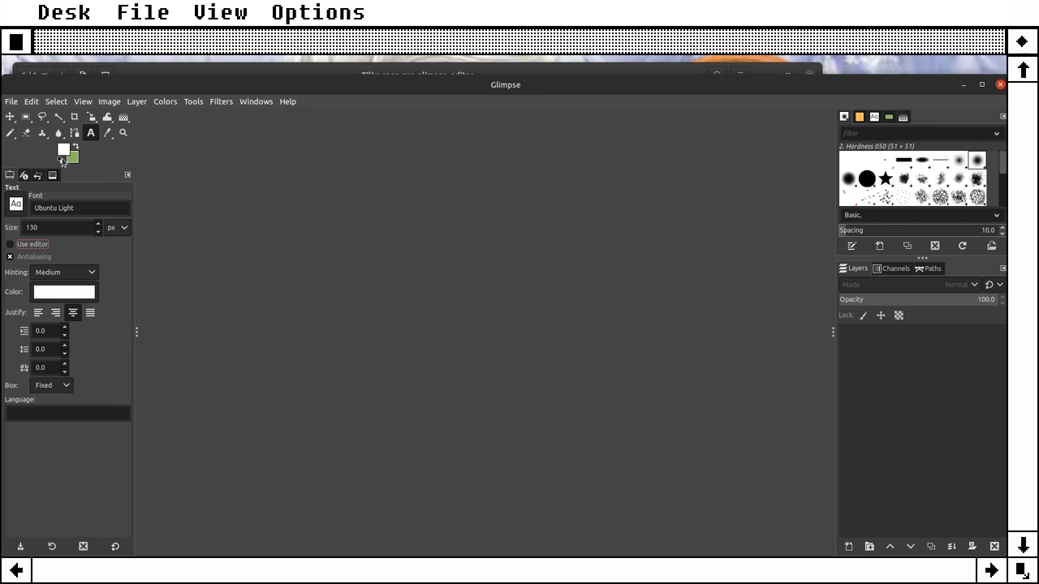
pyautogui.click(11, 102)
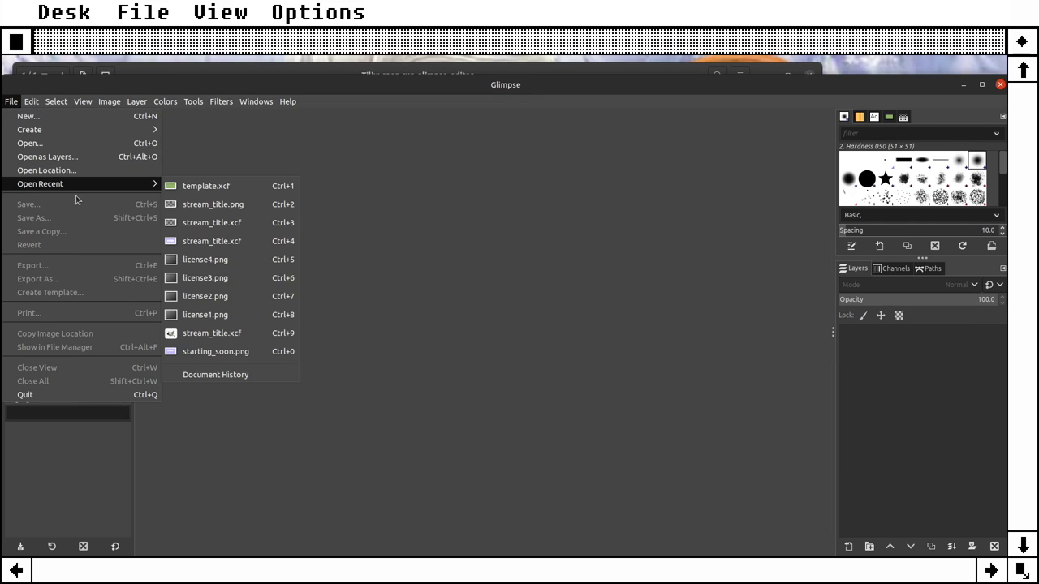
pyautogui.click(195, 186)
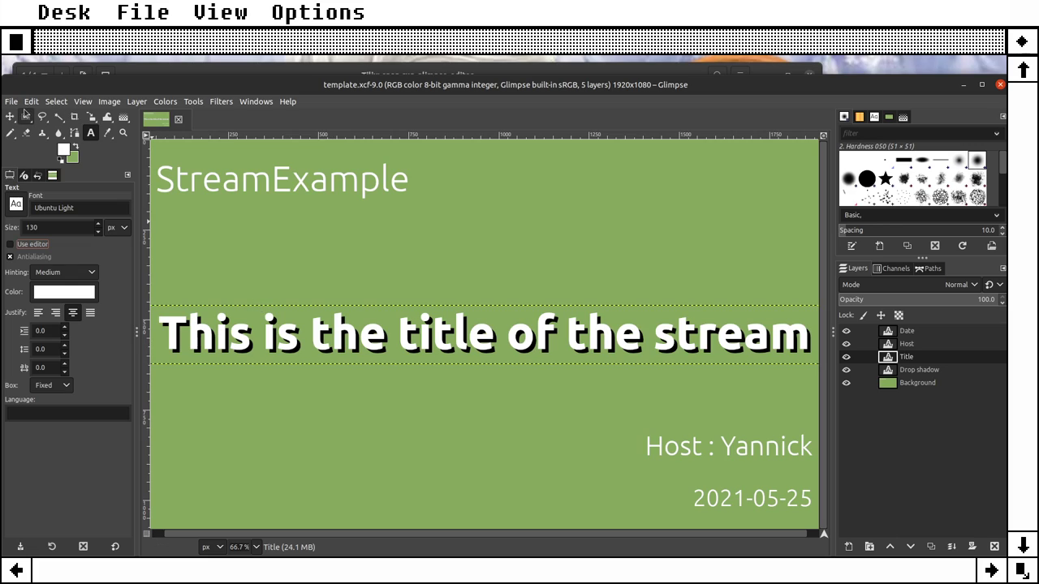
# Step: Widen the Host and Date text boxes leftward and change their alignment
pyautogui.click(696, 455)
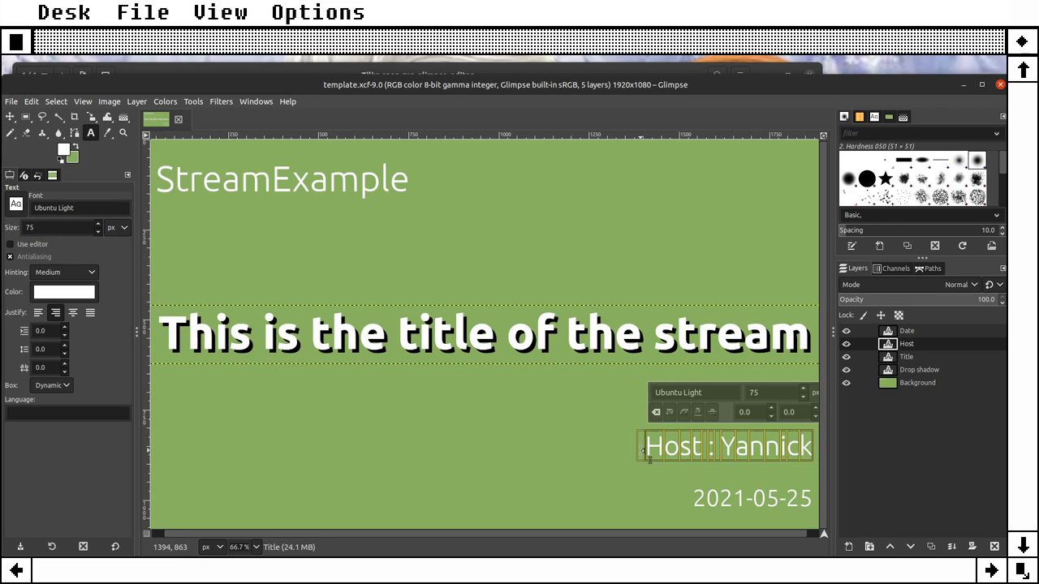
pyautogui.moveTo(639, 445); pyautogui.dragTo(287, 431)
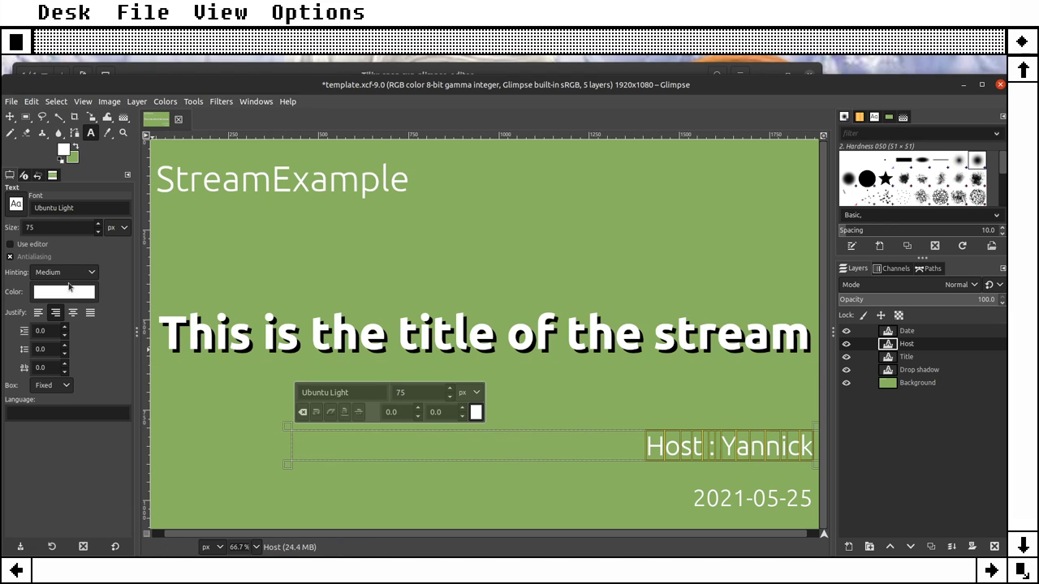
pyautogui.click(38, 313)
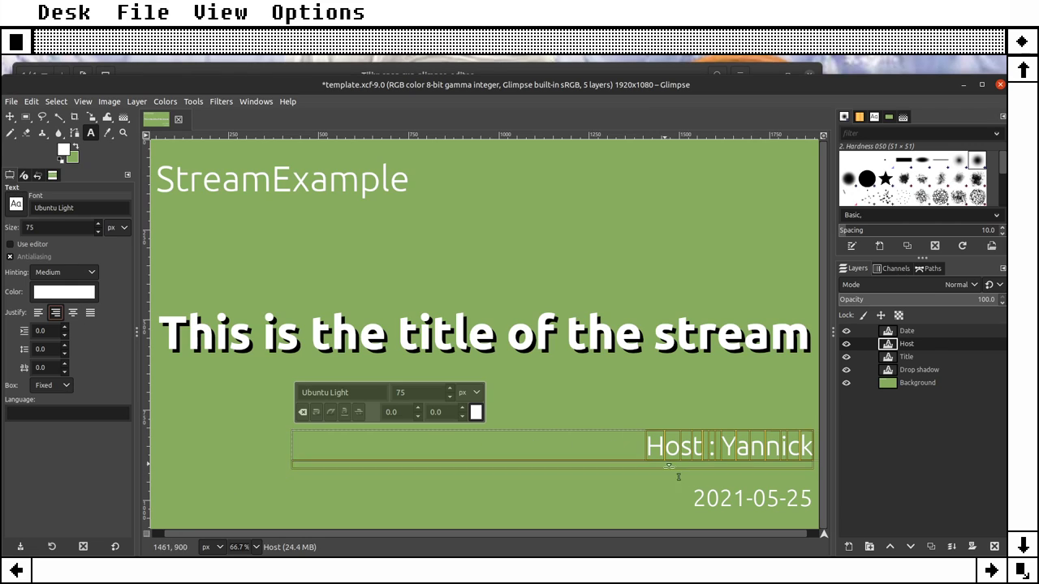
pyautogui.click(709, 495)
pyautogui.moveTo(692, 485)
pyautogui.mouseDown()
pyautogui.moveTo(252, 485)
pyautogui.moveTo(317, 485)
pyautogui.mouseUp()
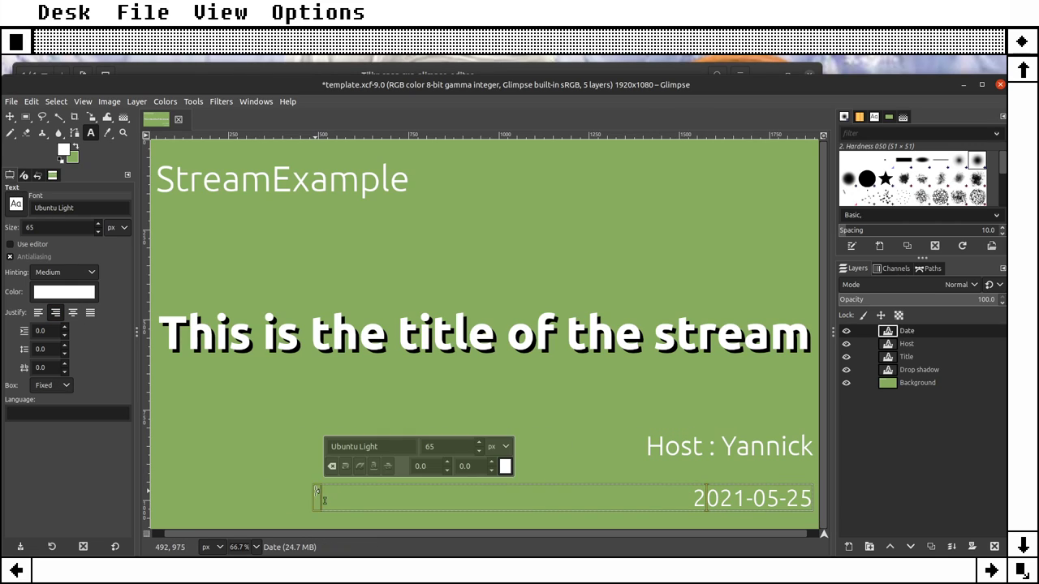
pyautogui.tripleClick(708, 495)
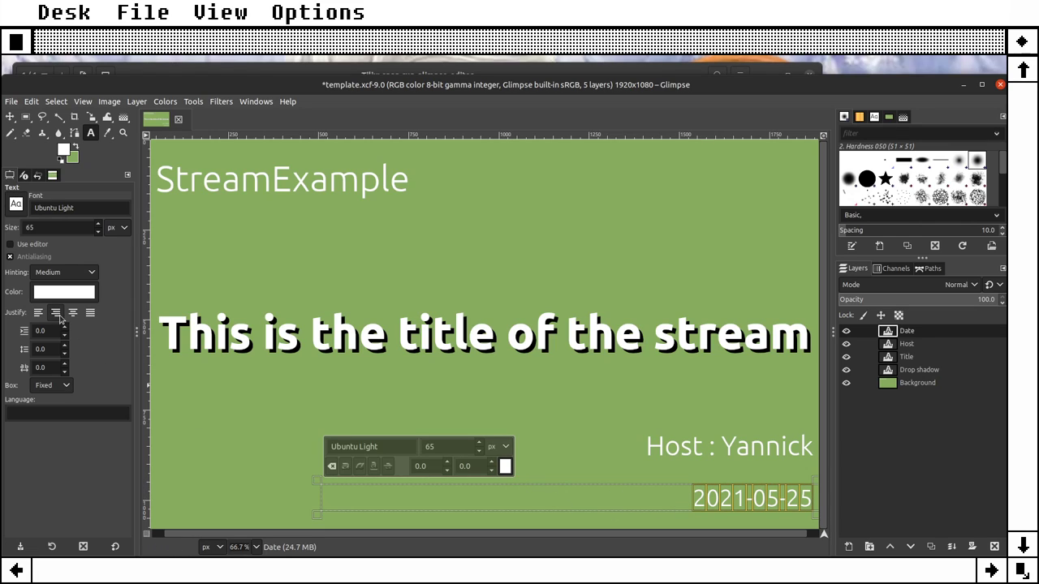
pyautogui.click(38, 313)
# Step: Save template.xcf, close it, and bring up the Create generator list
pyautogui.click(12, 101)
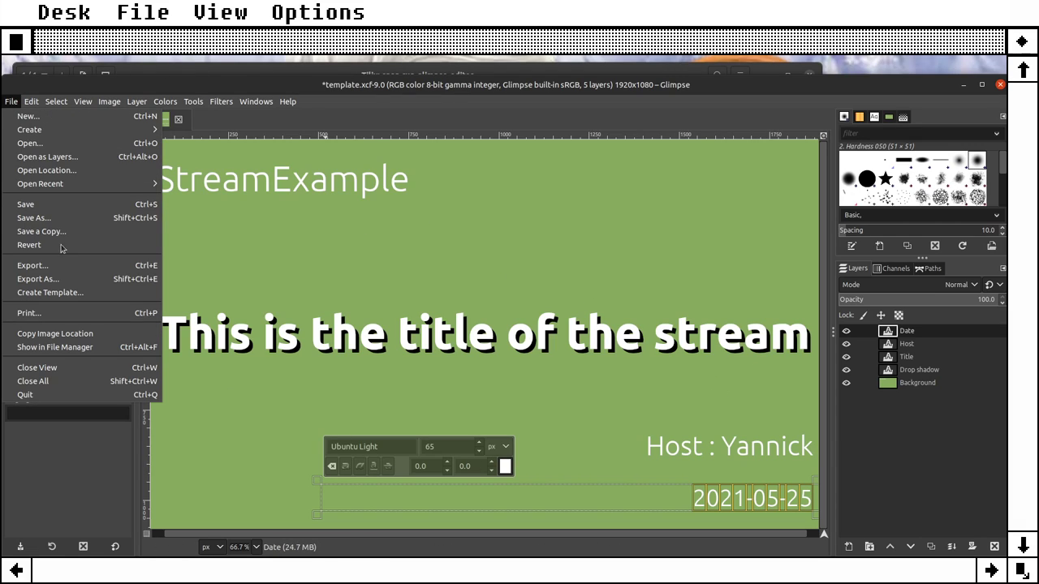
pyautogui.click(48, 204)
pyautogui.click(12, 101)
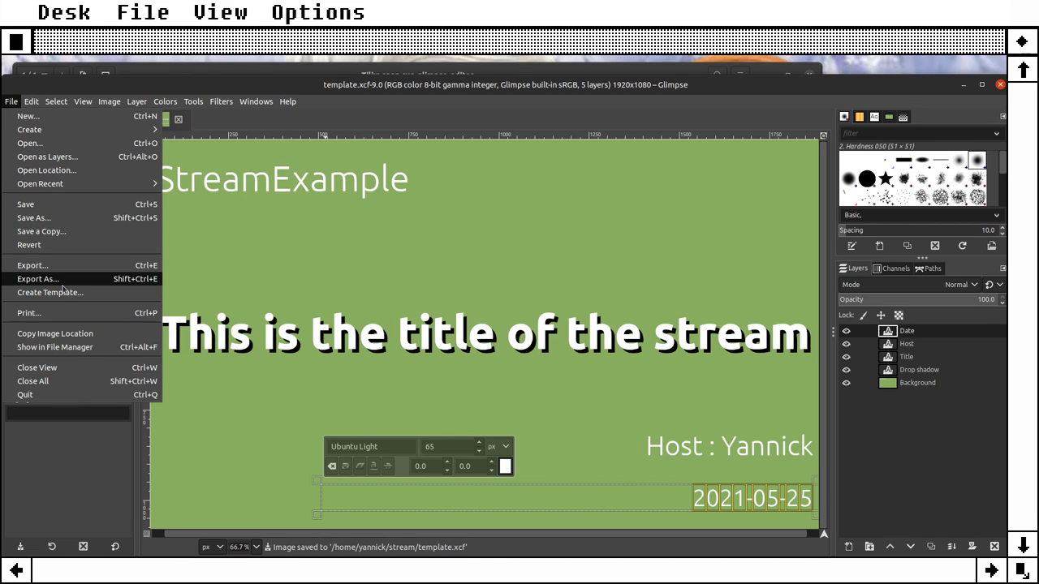
pyautogui.click(55, 371)
pyautogui.click(13, 101)
pyautogui.moveTo(33, 130)
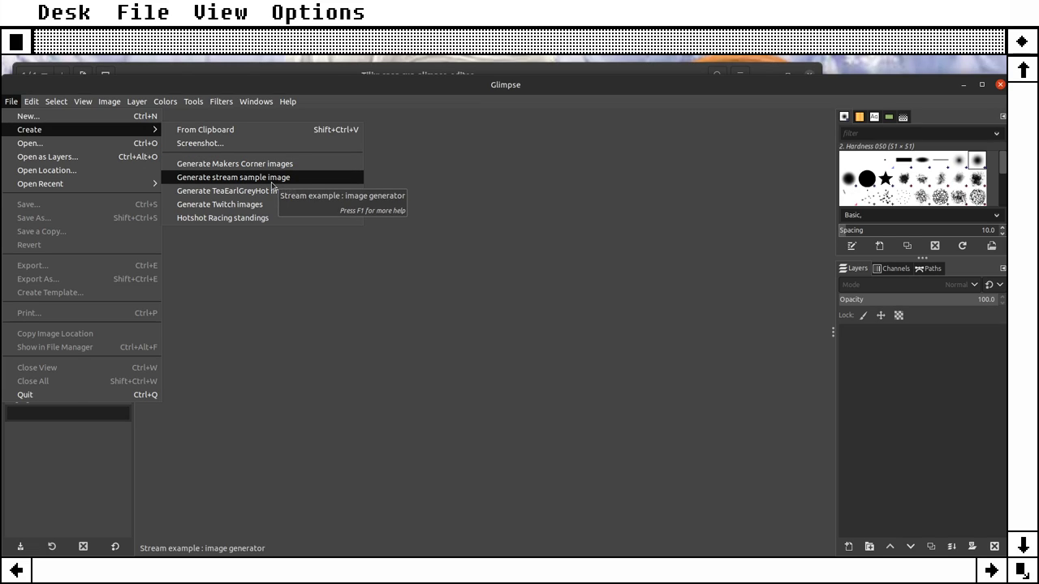
# Step: Generate a stream image with default values, zoom out to inspect it, and discard it
pyautogui.click(272, 179)
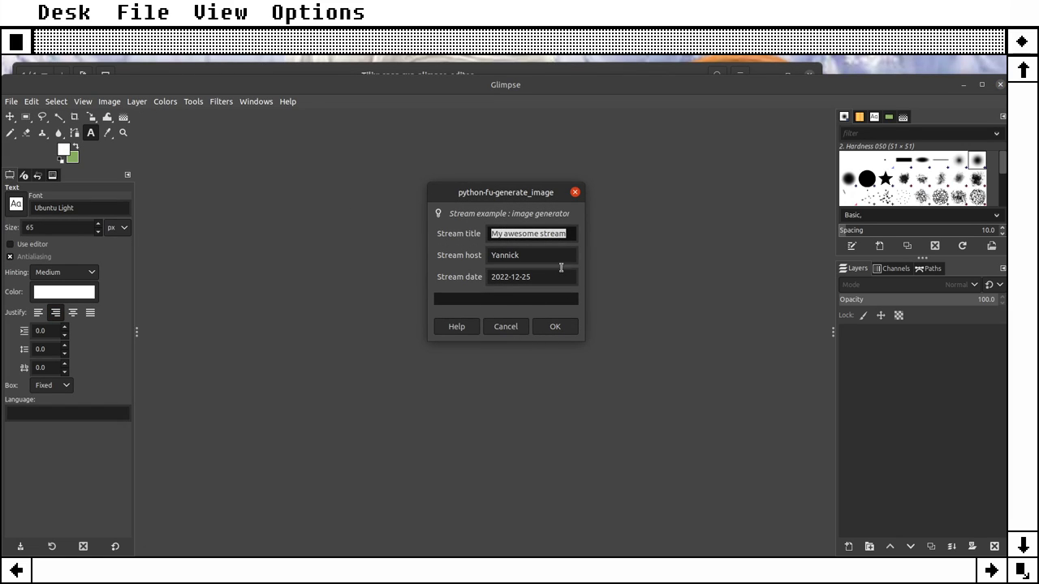
pyautogui.click(559, 328)
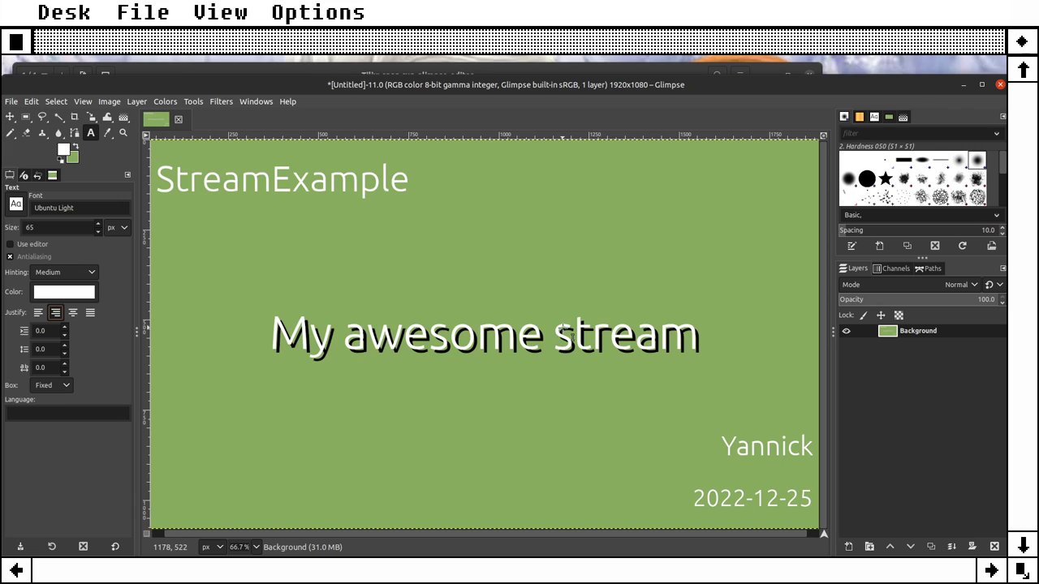
pyautogui.keyDown('ctrl'); pyautogui.scroll(-1, 646, 333); pyautogui.keyUp('ctrl')
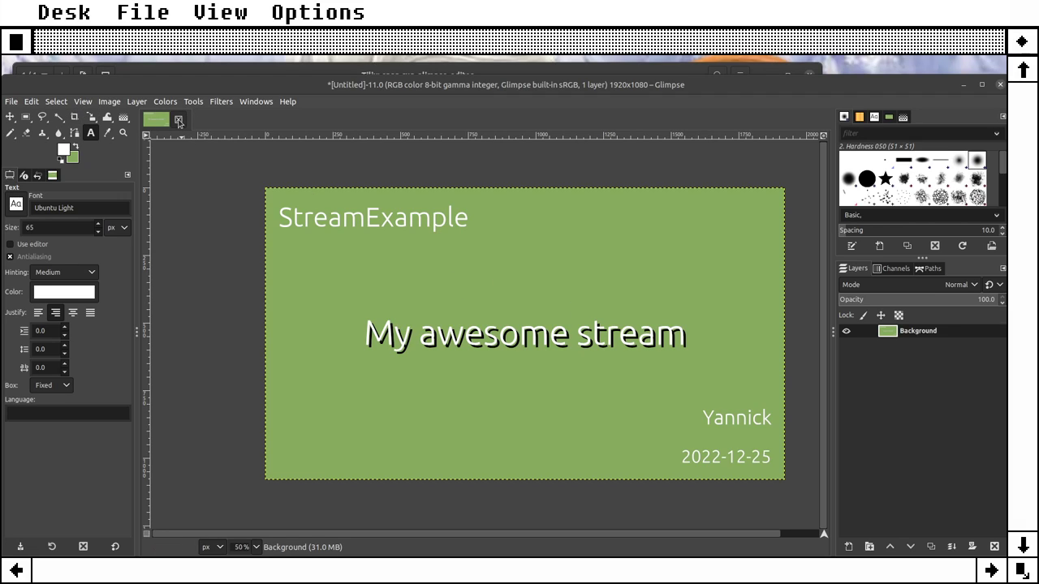
pyautogui.click(178, 121)
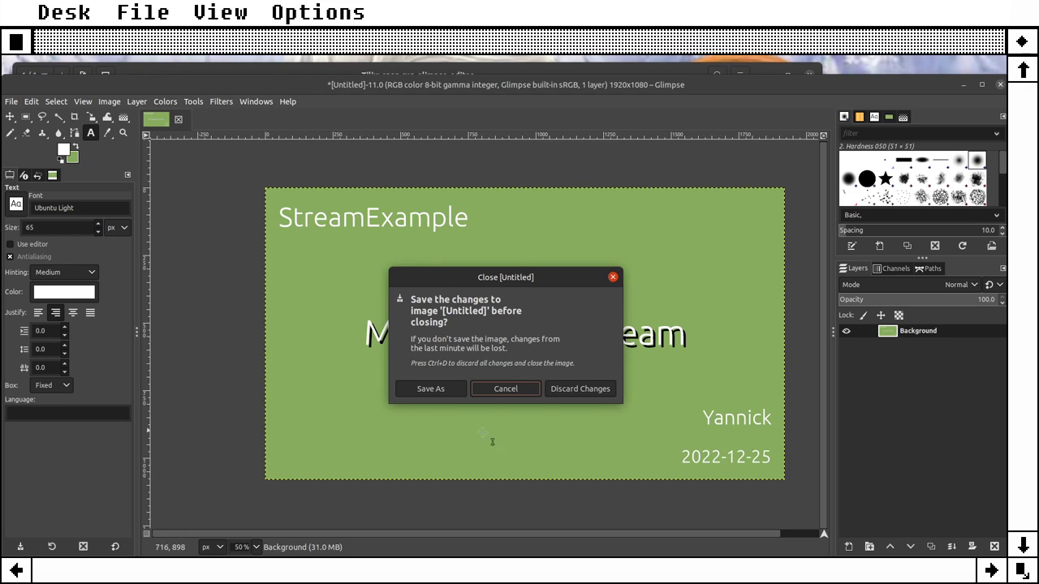
pyautogui.click(569, 389)
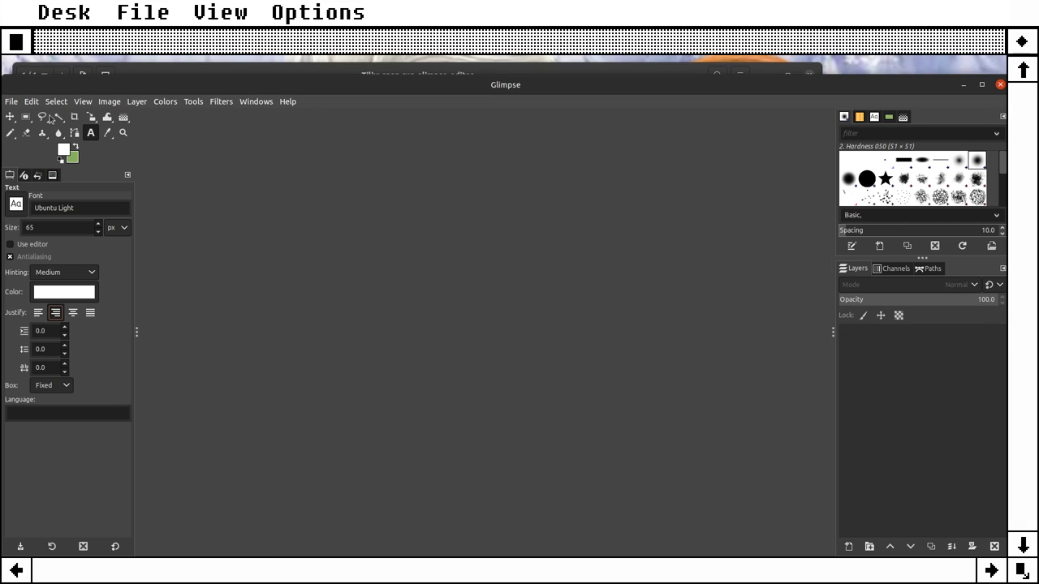
# Step: Open output.jpg to check 'My awesome stream' dated 2022-12-25, then close it
pyautogui.click(11, 102)
pyautogui.click(36, 143)
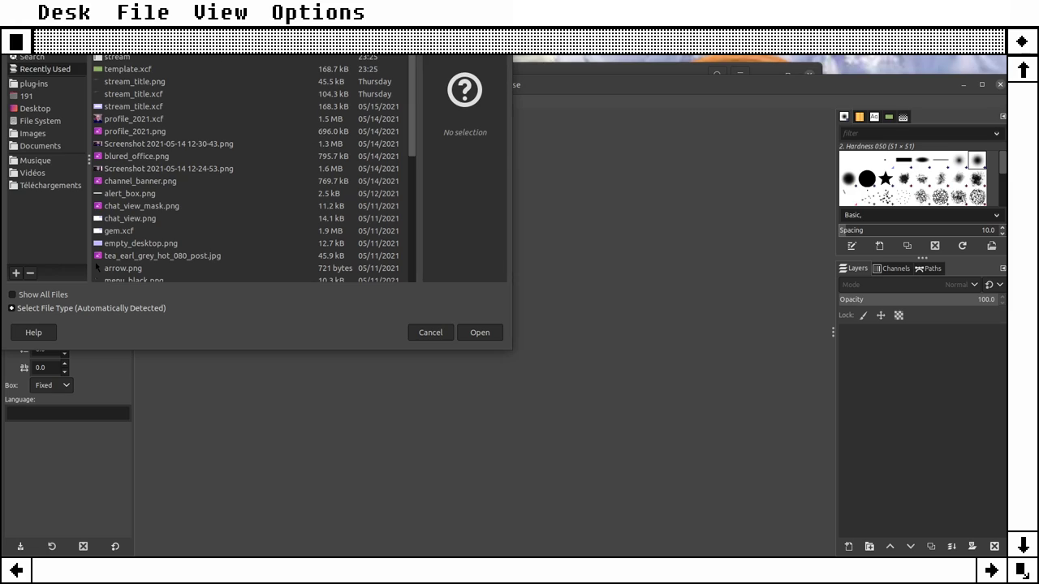
pyautogui.click(103, 61)
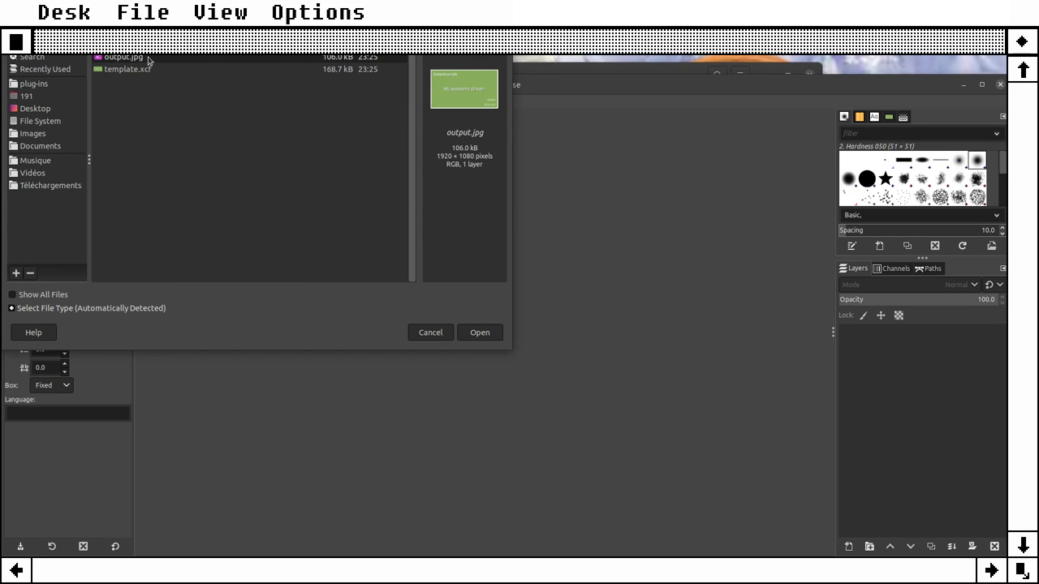
pyautogui.click(479, 332)
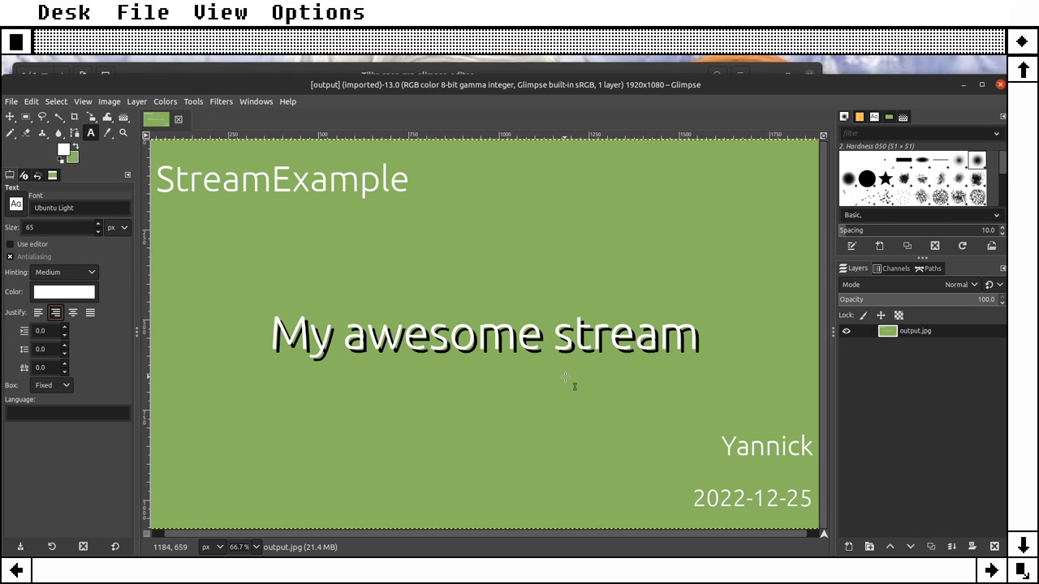
pyautogui.click(178, 120)
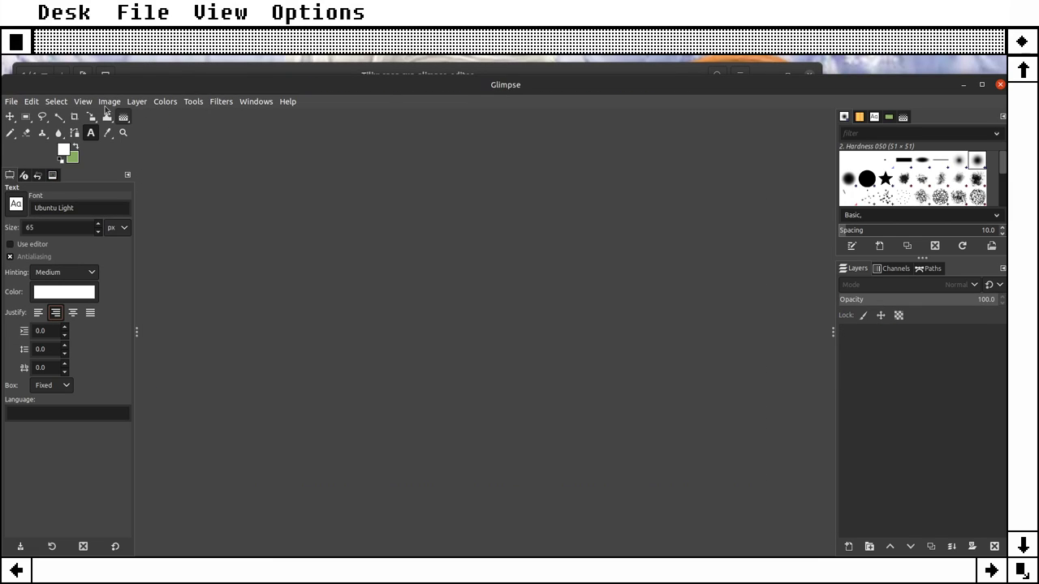
pyautogui.click(12, 102)
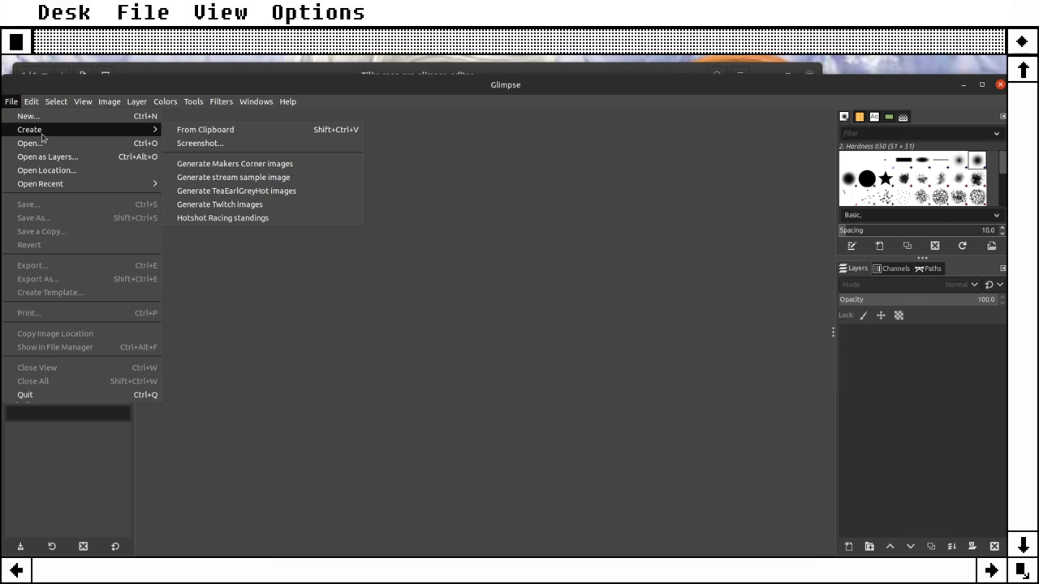
# Step: In the generator dialog, change the title to 'My next stream' and enter a new host and date
pyautogui.click(270, 178)
pyautogui.press('Tab')
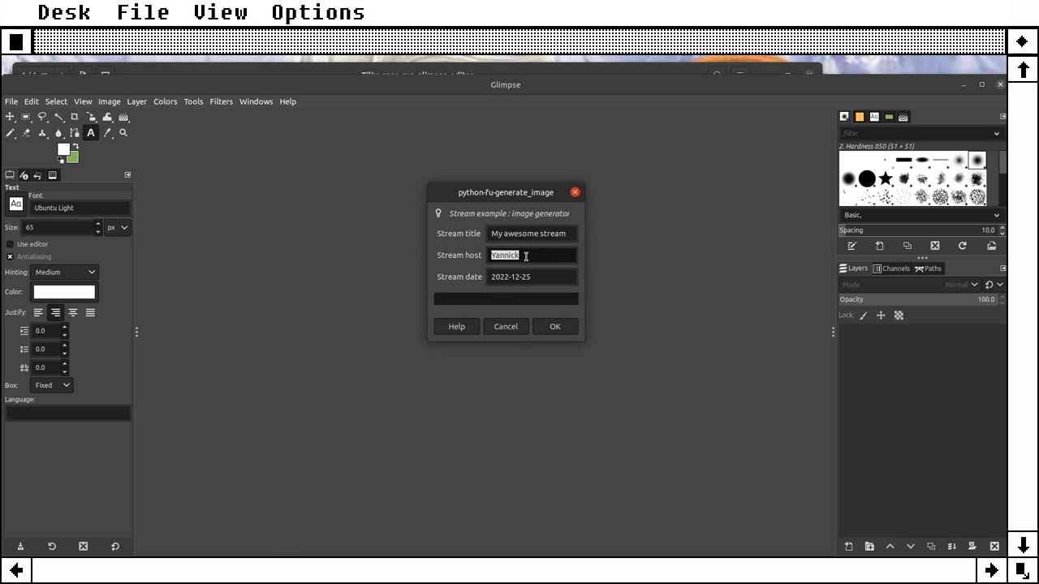
pyautogui.hotkey('shift', 'Tab')
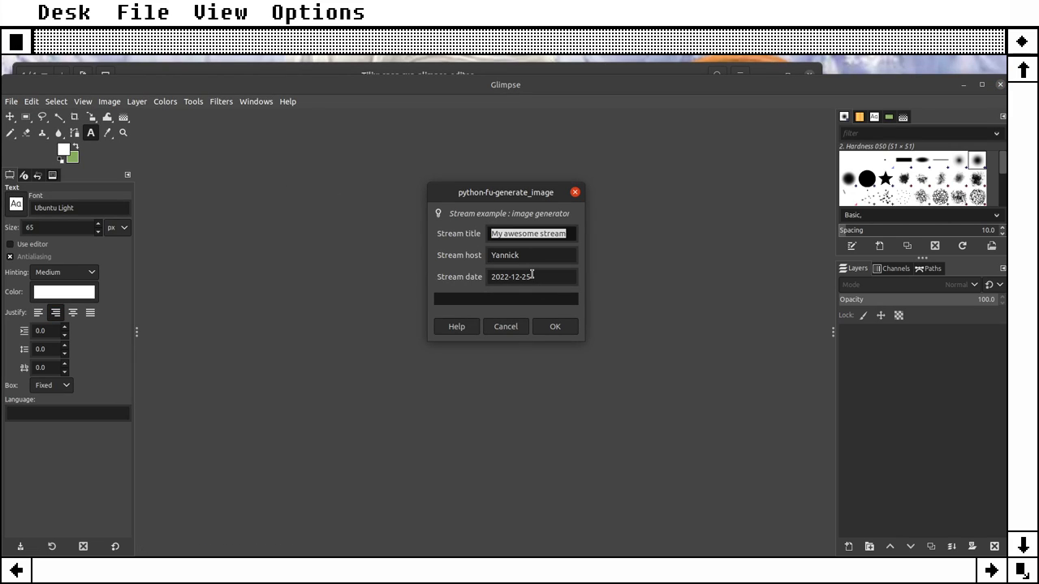
pyautogui.press('Home')
pyautogui.hotkey('ctrl', 'shift', 'Left')
pyautogui.write('next')
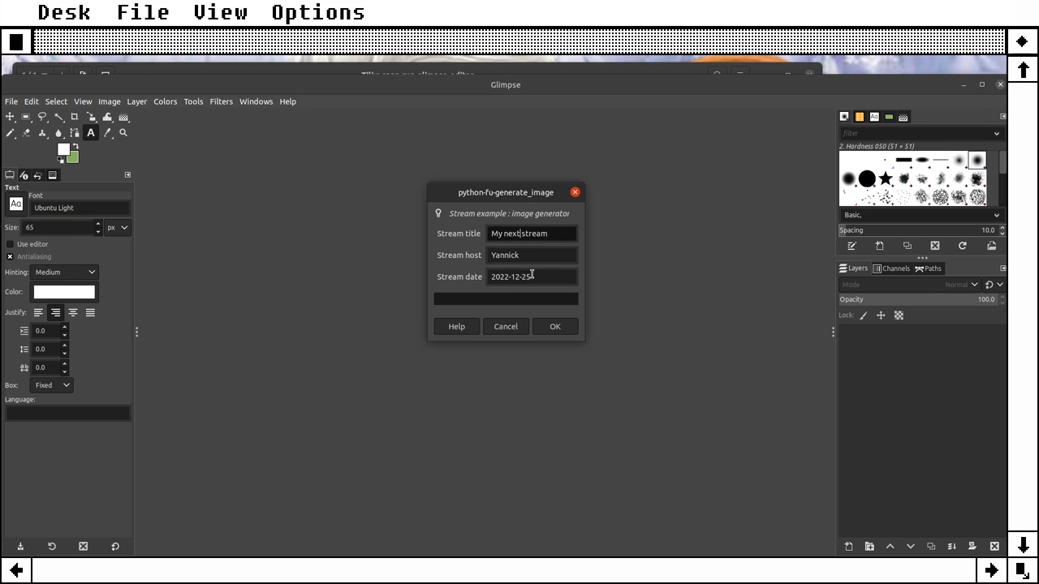
pyautogui.press('Tab')
pyautogui.write('Fre')
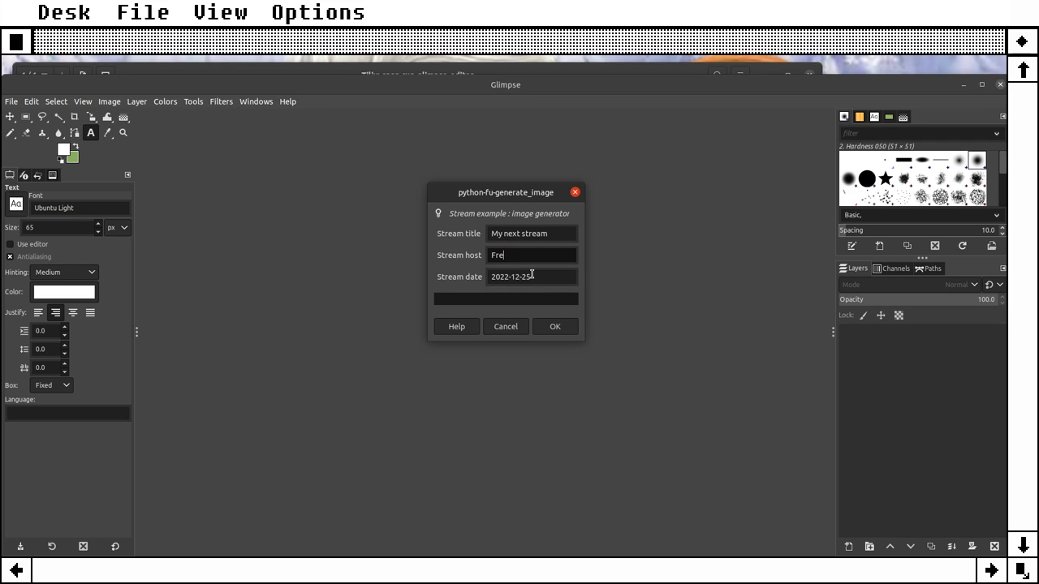
pyautogui.write('nchguyCH')
pyautogui.press('Tab')
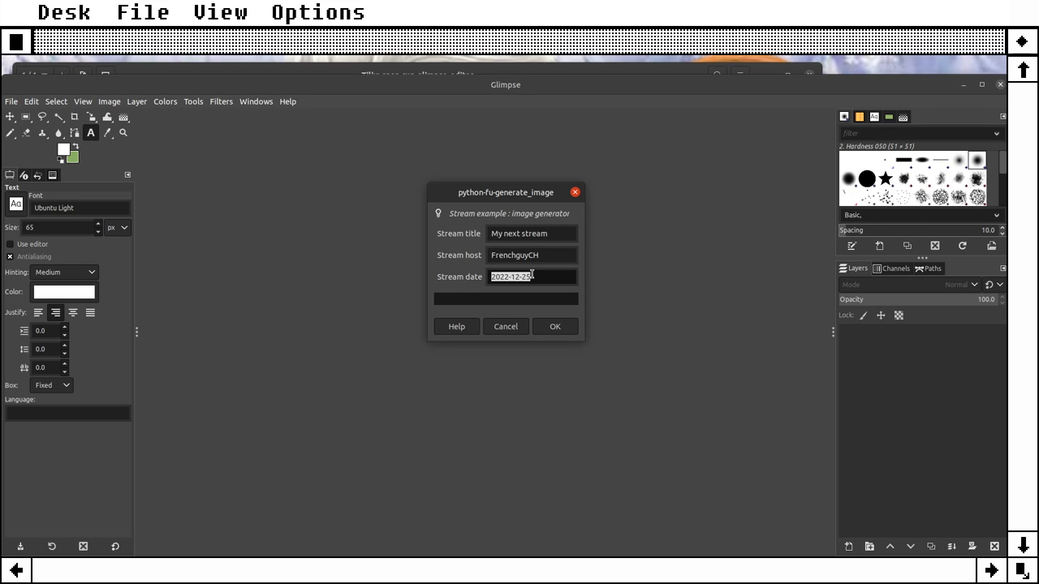
pyautogui.write('20')
# Step: Generate the image, then close it and discard changes
pyautogui.click(556, 329)
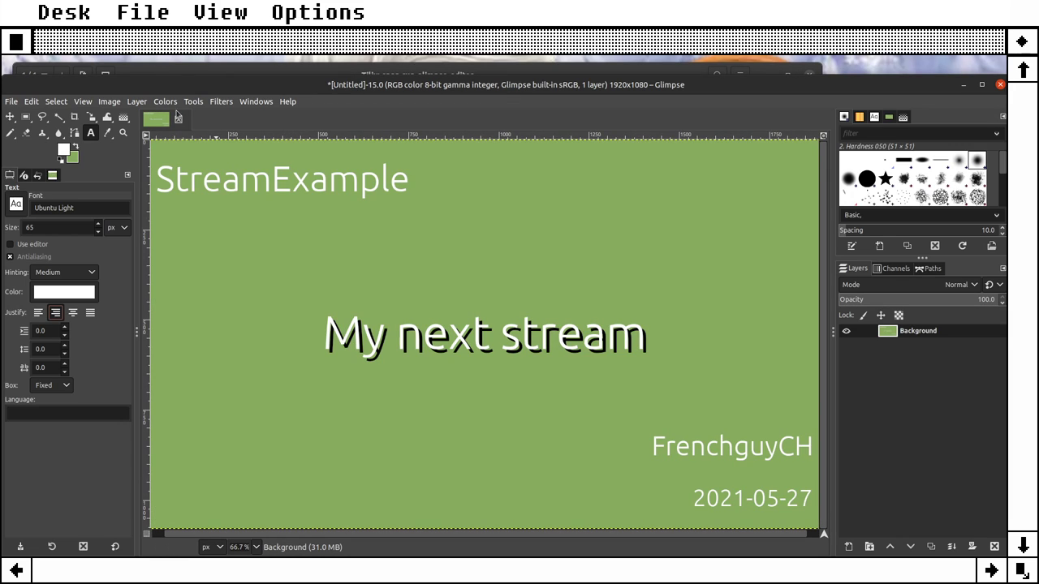
pyautogui.hotkey('ctrl', 'w')
pyautogui.click(601, 390)
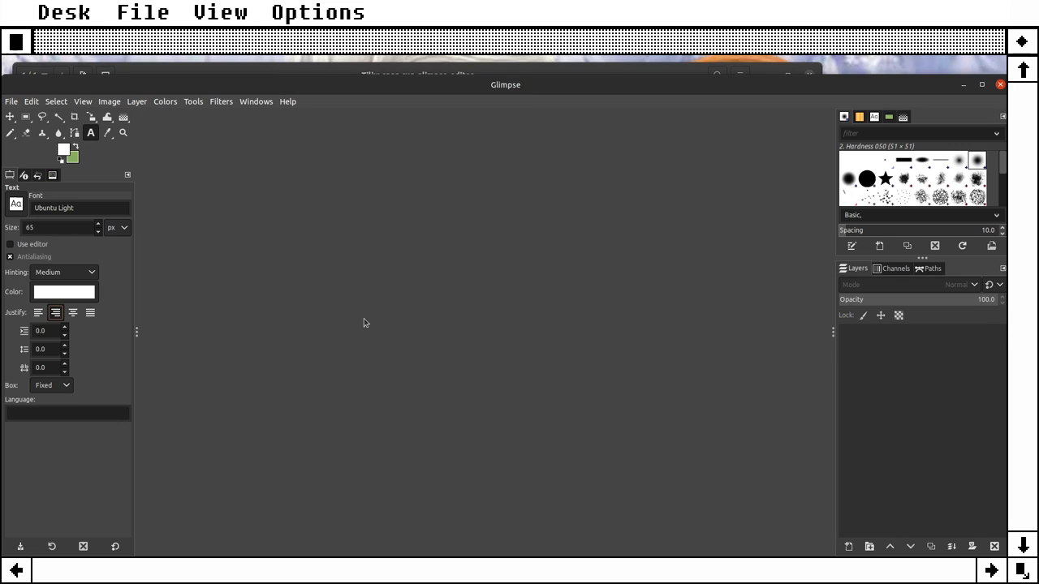
# Step: Open the regenerated output.jpg showing 'My next stream' dated 2021-05-27
pyautogui.click(12, 102)
pyautogui.click(32, 141)
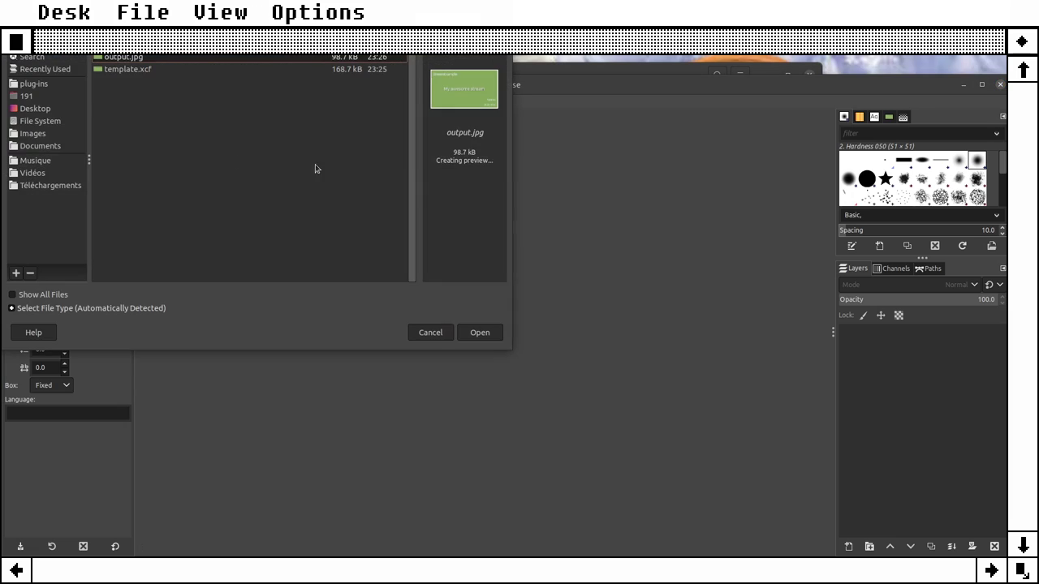
pyautogui.doubleClick(152, 60)
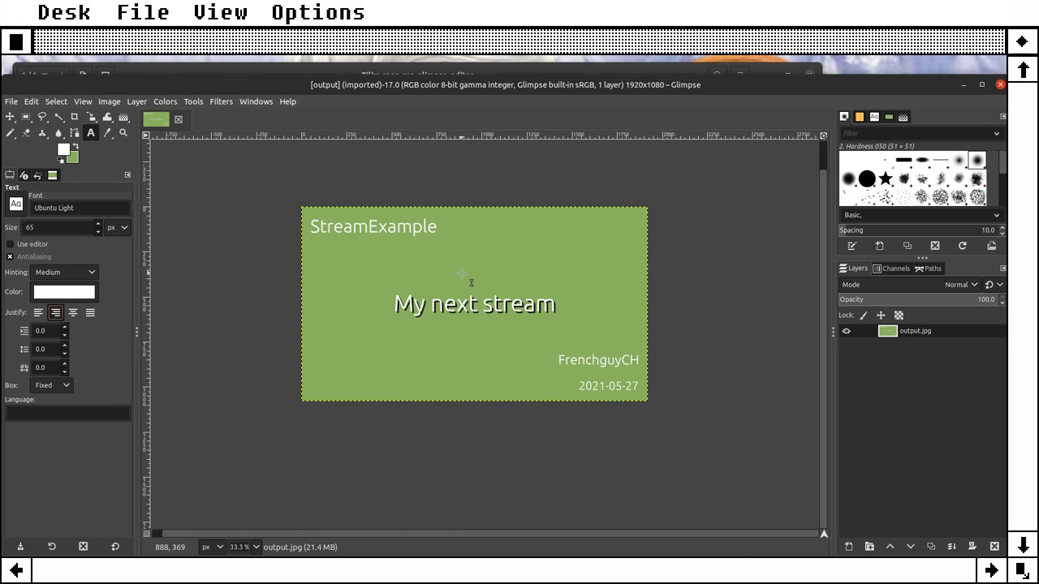
pyautogui.scroll(-3, 469, 276)
pyautogui.scroll(2, 469, 276)
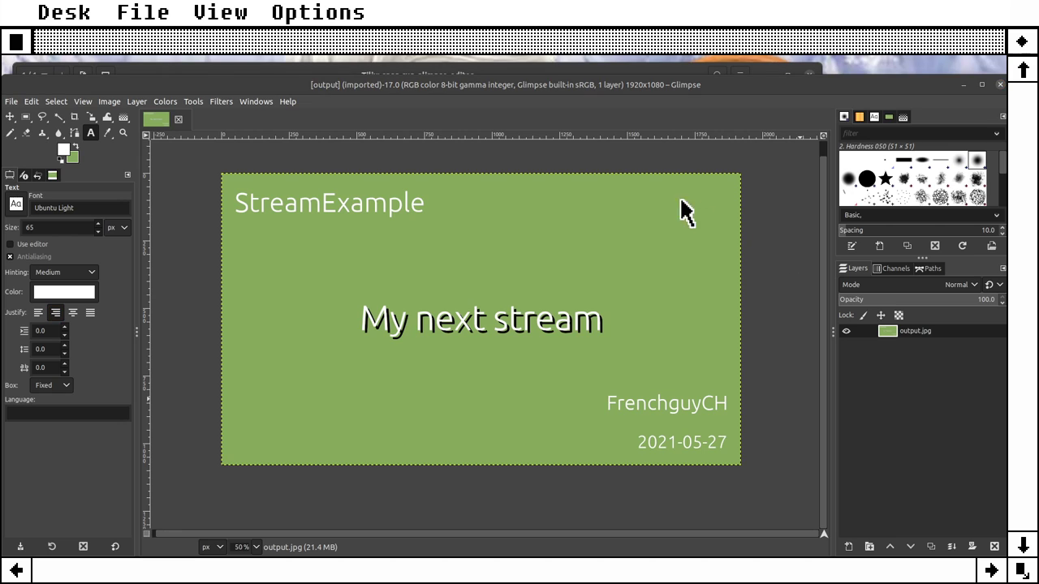
pyautogui.click(244, 39)
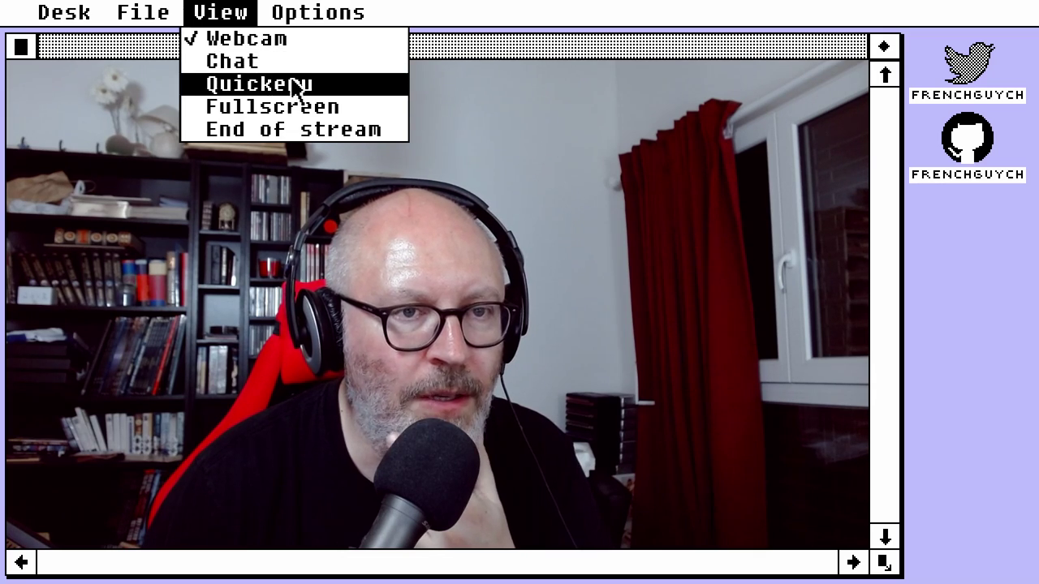
# Step: Compare the 1800x1800 and 600x600 covers, then start a text box on the 1800x1800 one
pyautogui.click(323, 120)
pyautogui.click(157, 125)
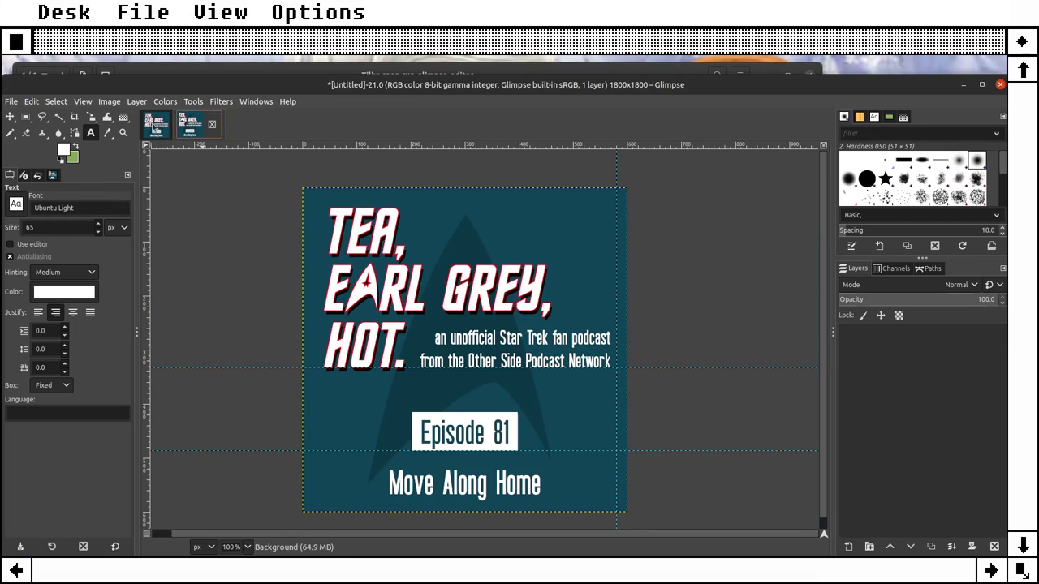
pyautogui.scroll(-5, 519, 304)
pyautogui.scroll(-3, 519, 302)
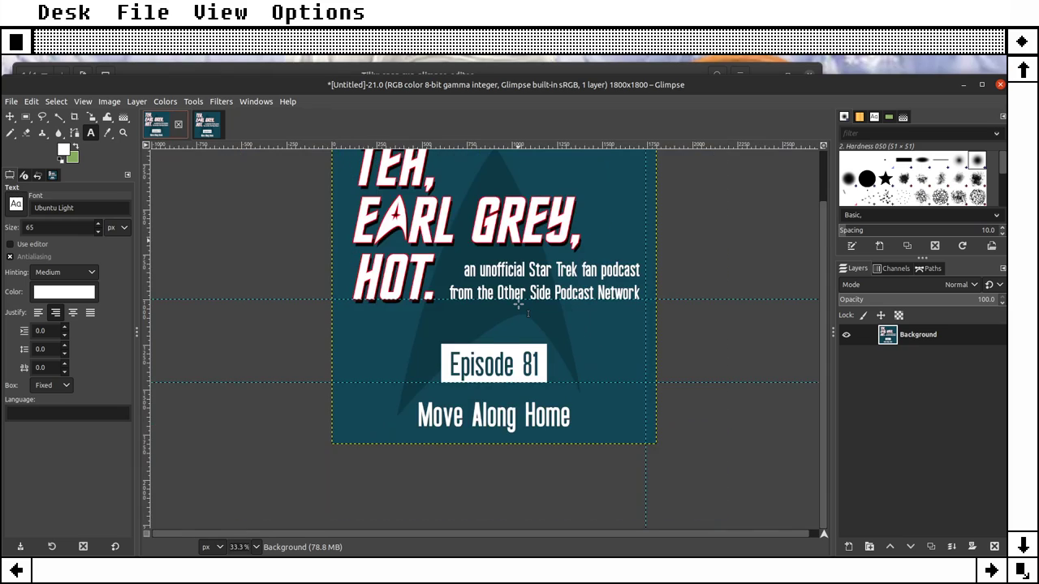
pyautogui.scroll(2, 519, 299)
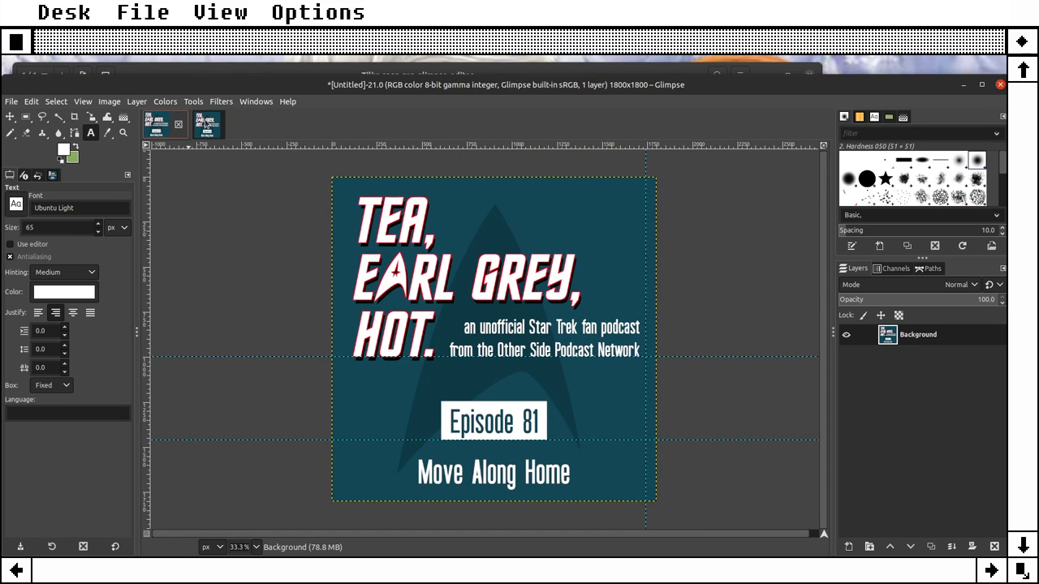
pyautogui.click(208, 125)
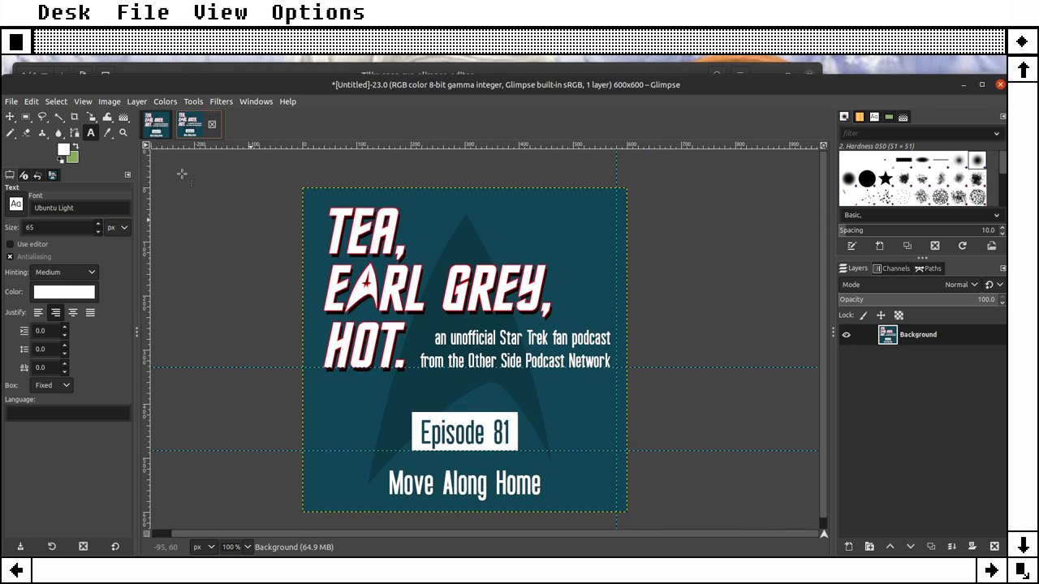
pyautogui.click(157, 127)
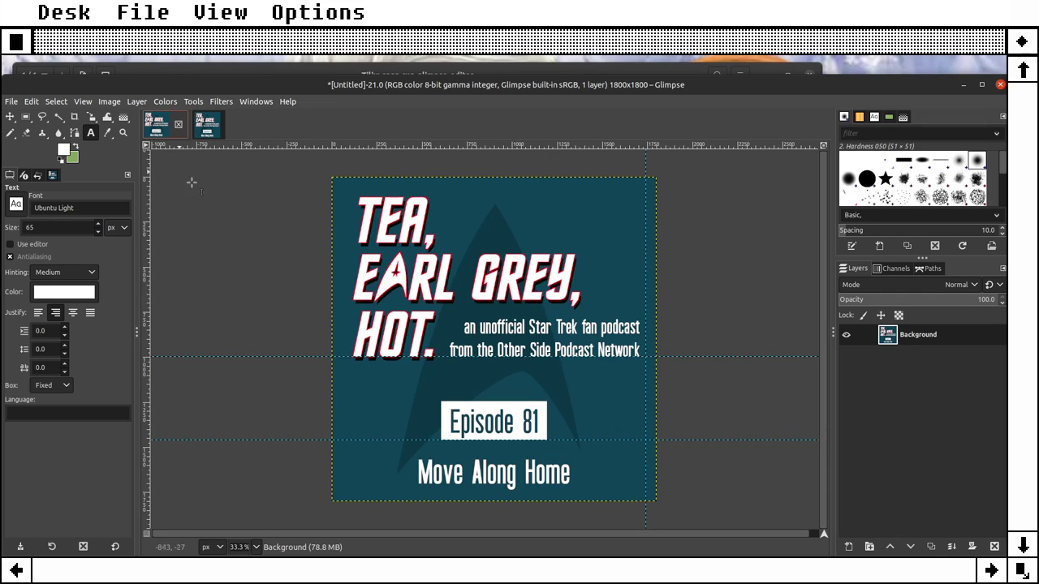
pyautogui.click(238, 207)
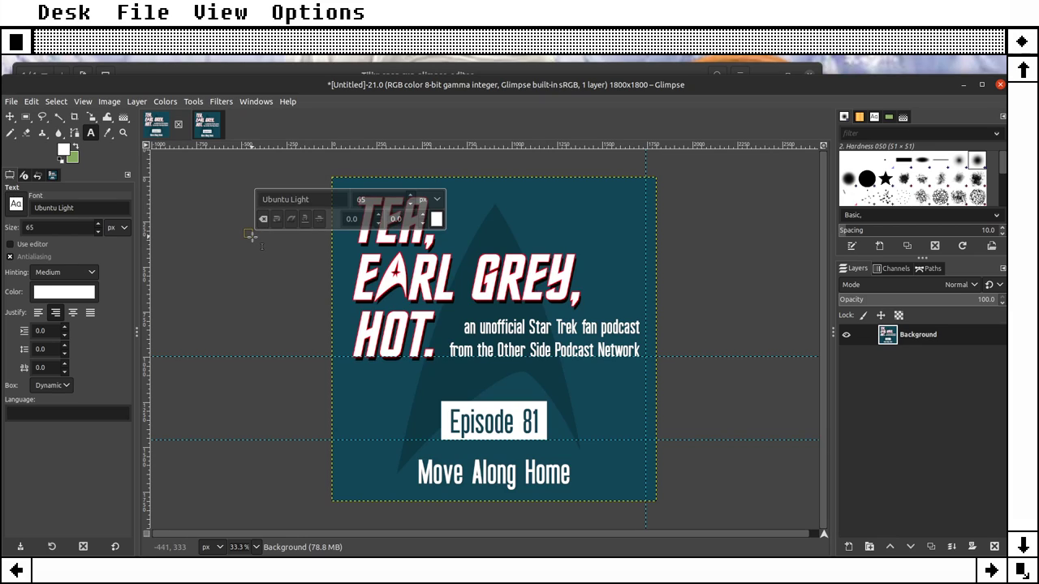
pyautogui.press('Escape')
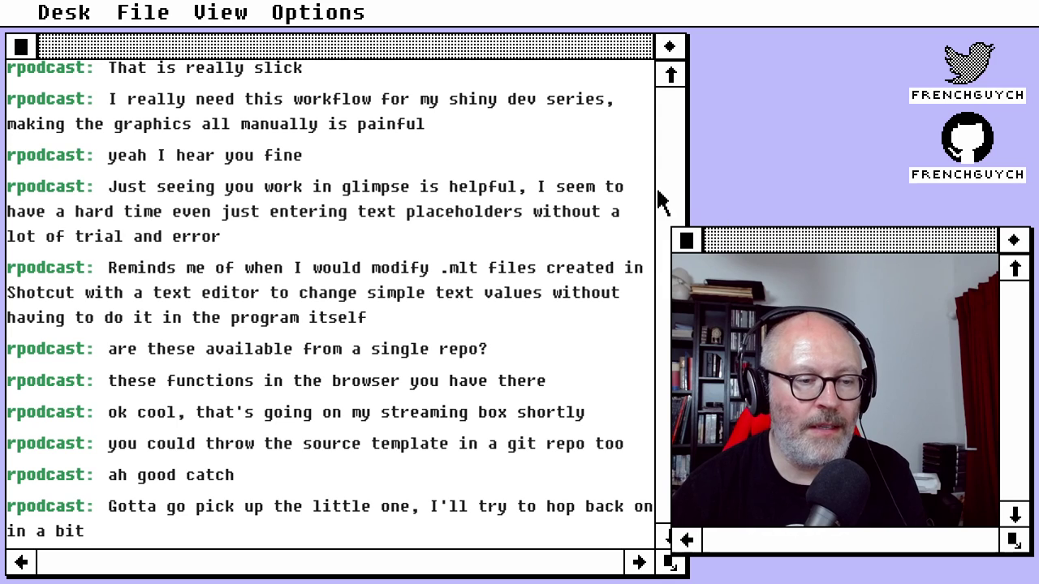
pyautogui.click(232, 11)
pyautogui.click(252, 38)
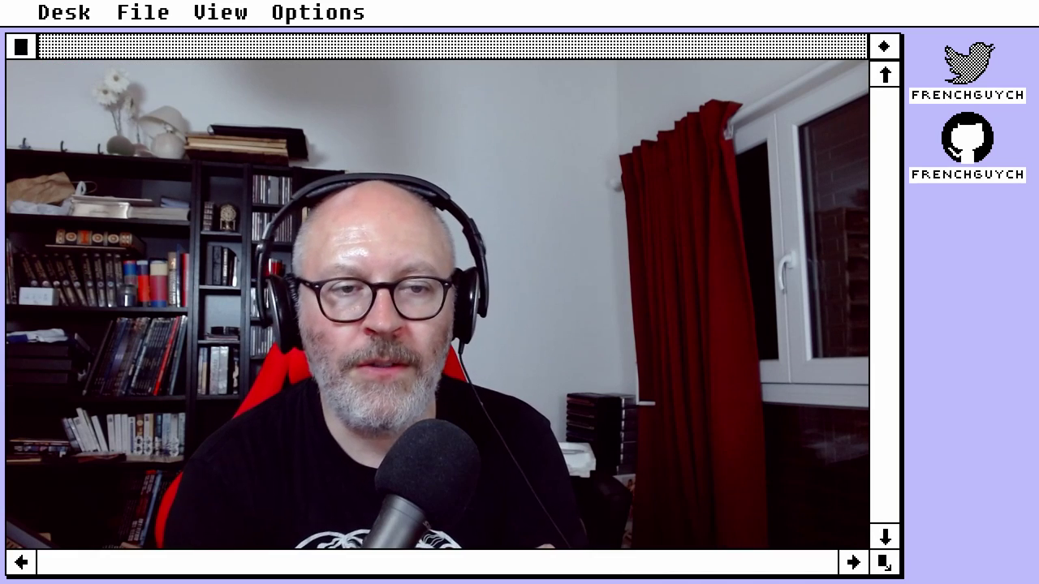